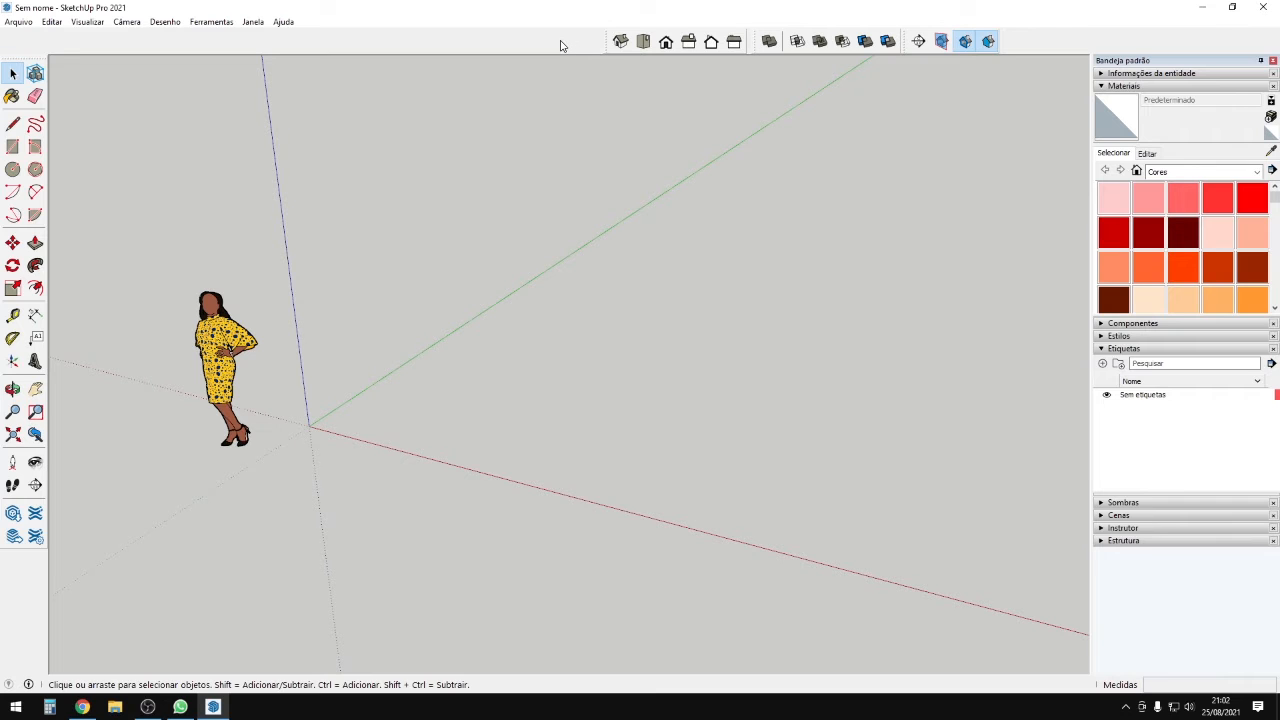
Undock the large tool set toolbar into the drawing area and close it.
drag(32, 58, 114, 93)
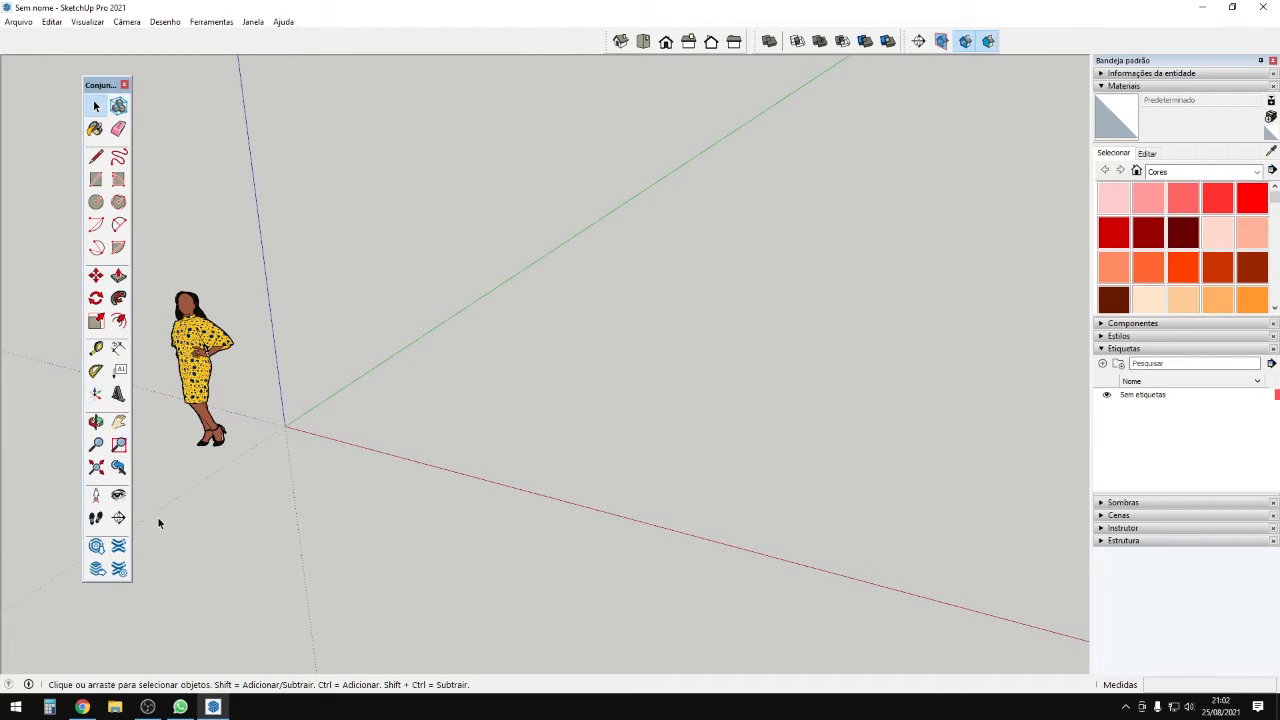
click(125, 85)
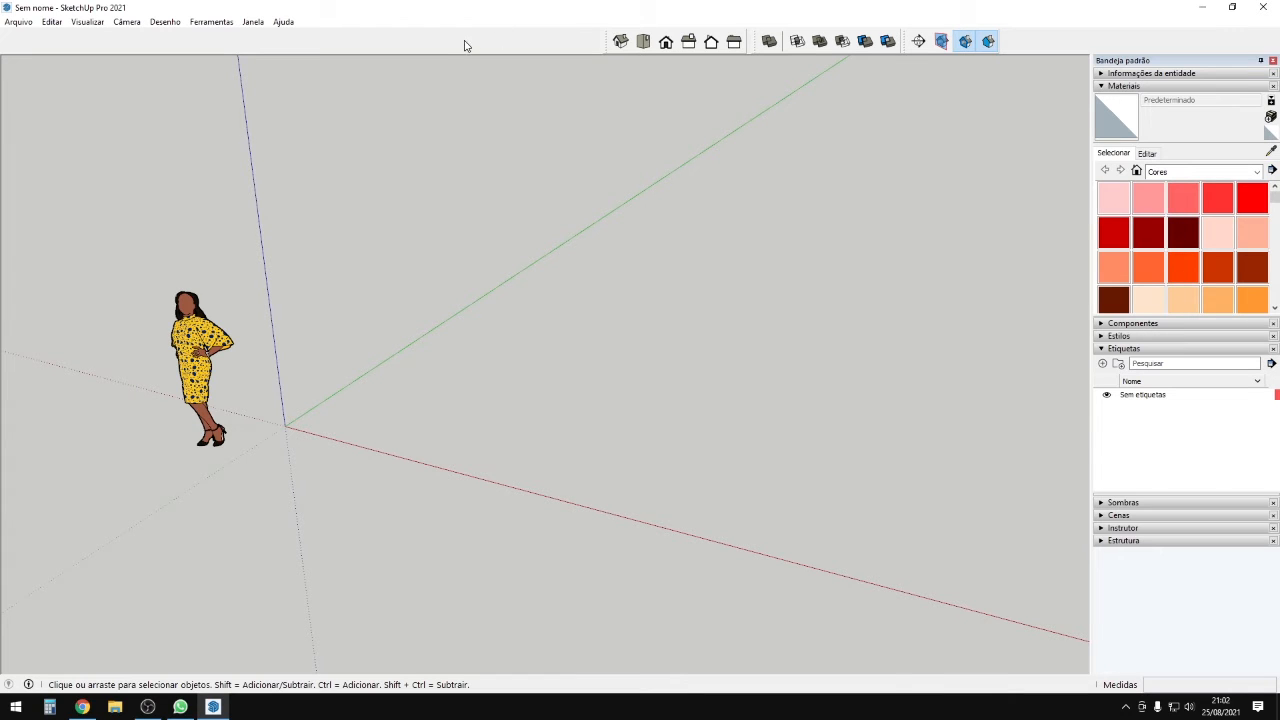
Turn on the "Conjunto grande de ferramentas" toolbar and dock it along the drawing area's edge.
right_click(464, 45)
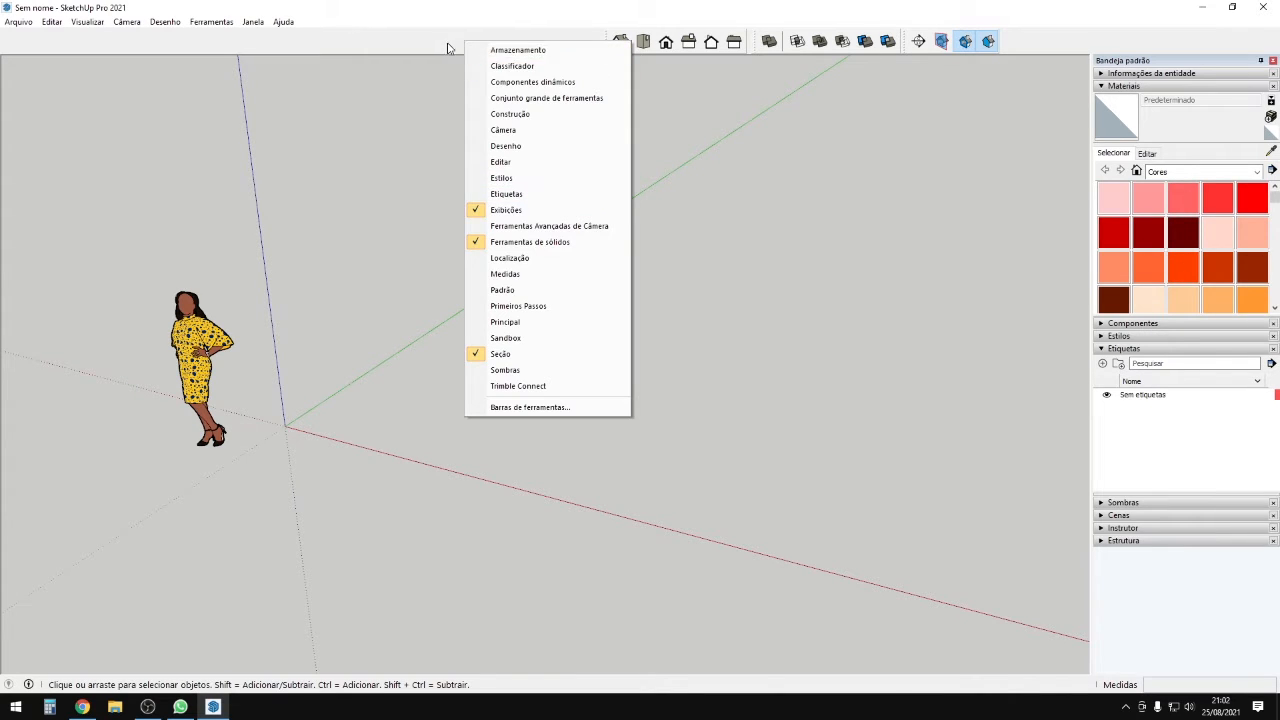
right_click(444, 45)
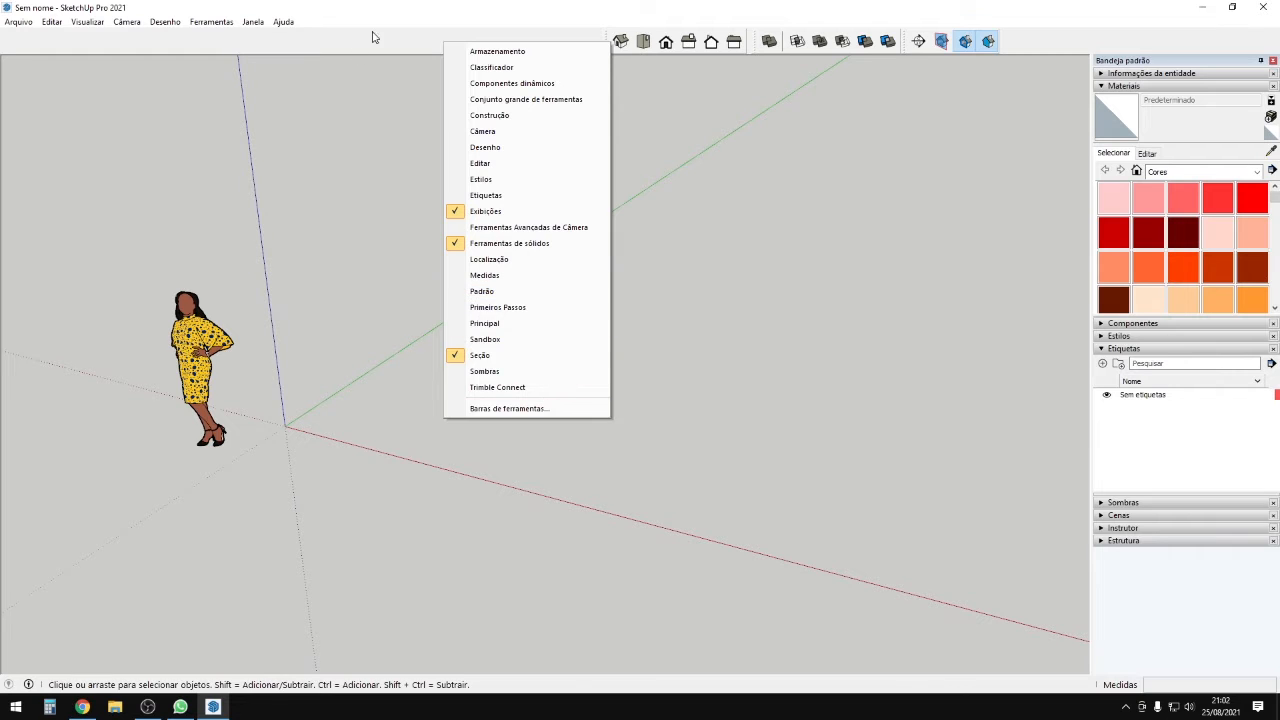
click(521, 410)
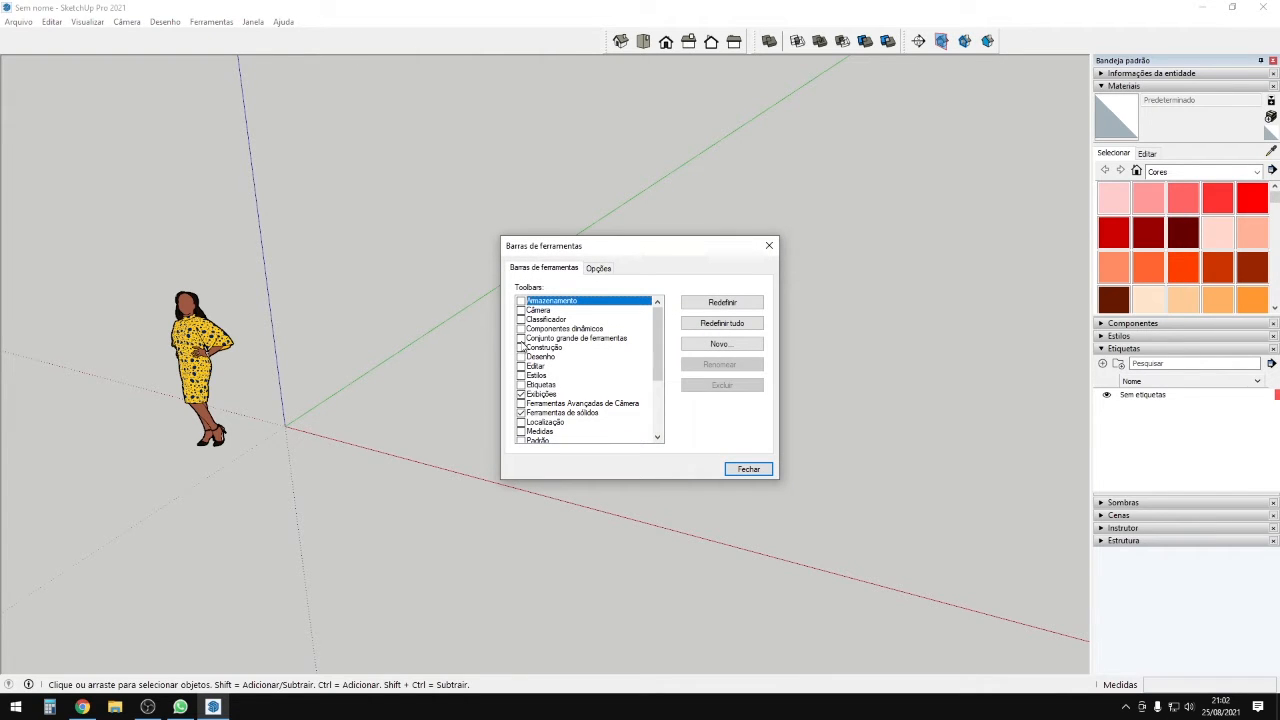
click(520, 339)
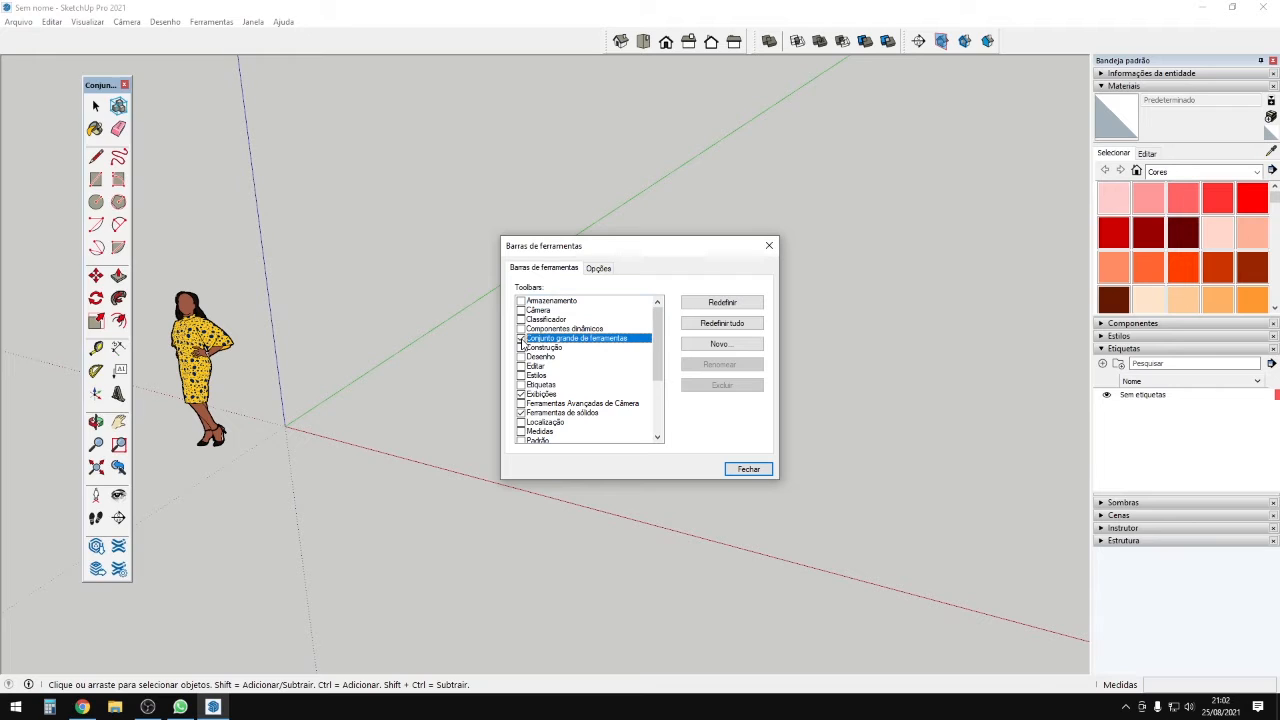
click(762, 473)
drag(102, 85, 3, 41)
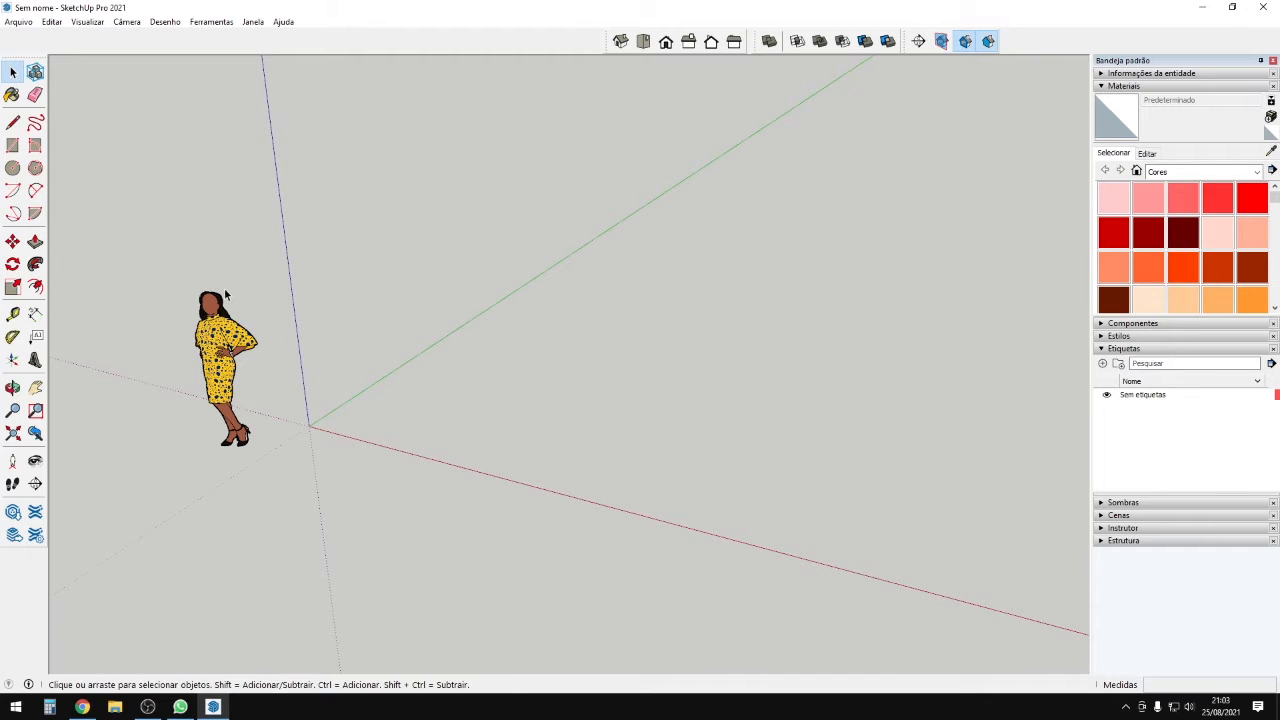
Select the standing scale figure beside the origin and delete it from the model.
drag(160, 264, 352, 524)
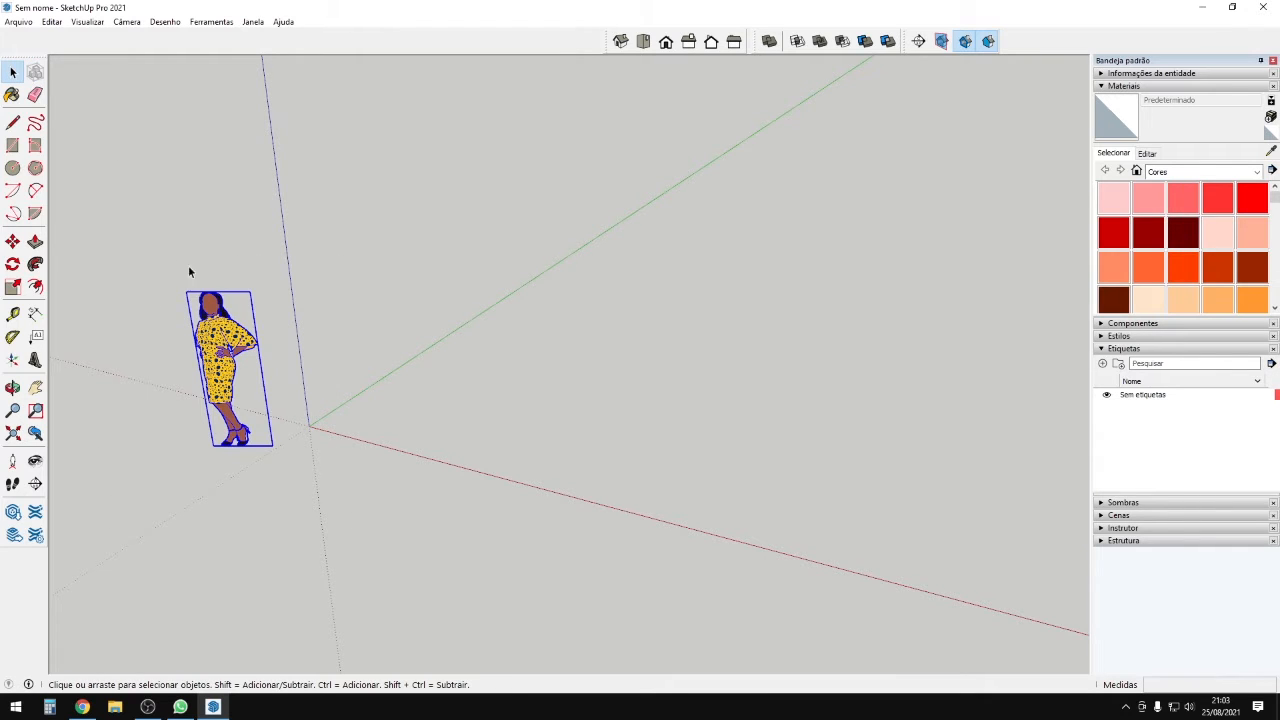
drag(158, 218, 353, 512)
key(Delete)
drag(153, 250, 310, 426)
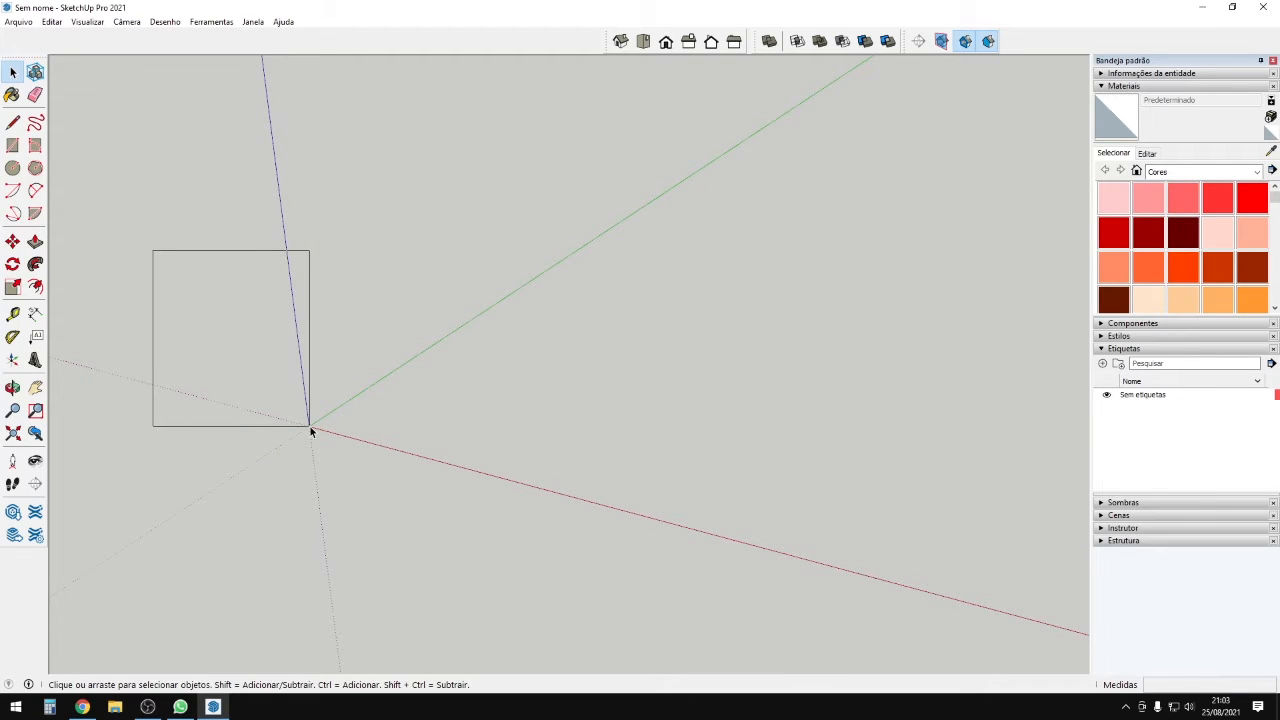
drag(310, 426, 310, 426)
drag(162, 198, 507, 543)
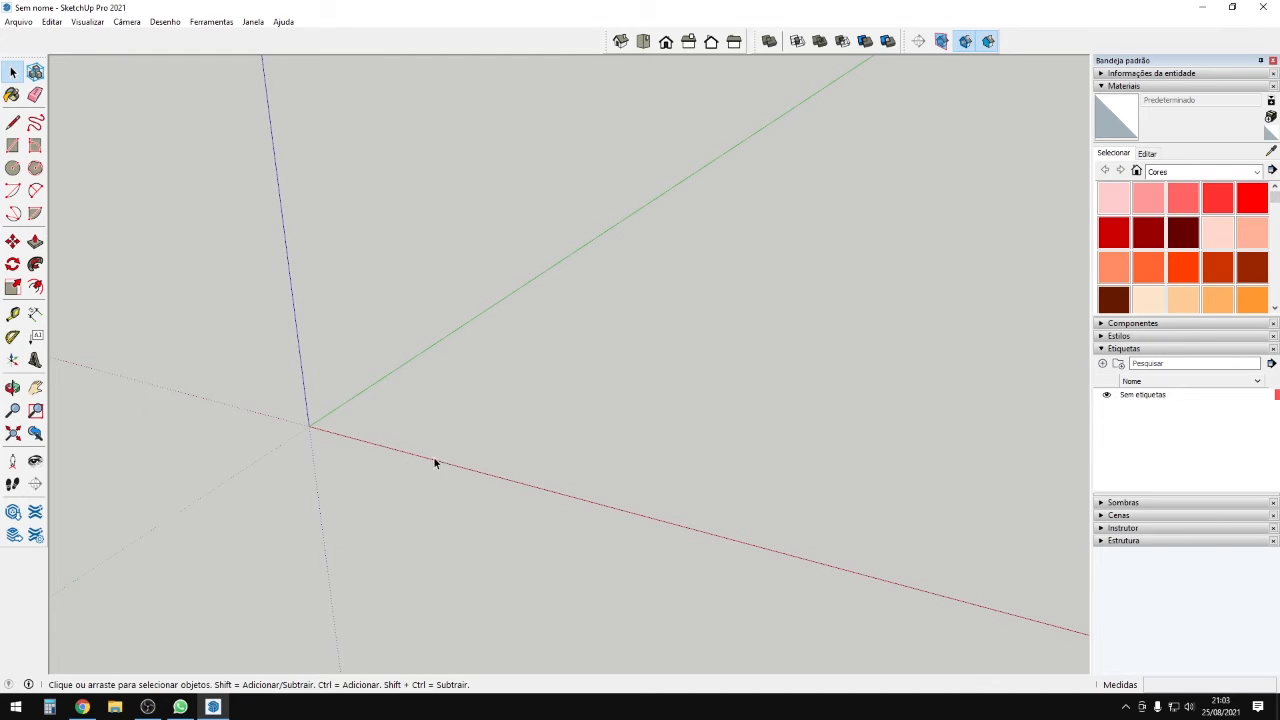
Draw a single straight line with the Line tool in the area between the green and red axes.
key(l)
click(529, 330)
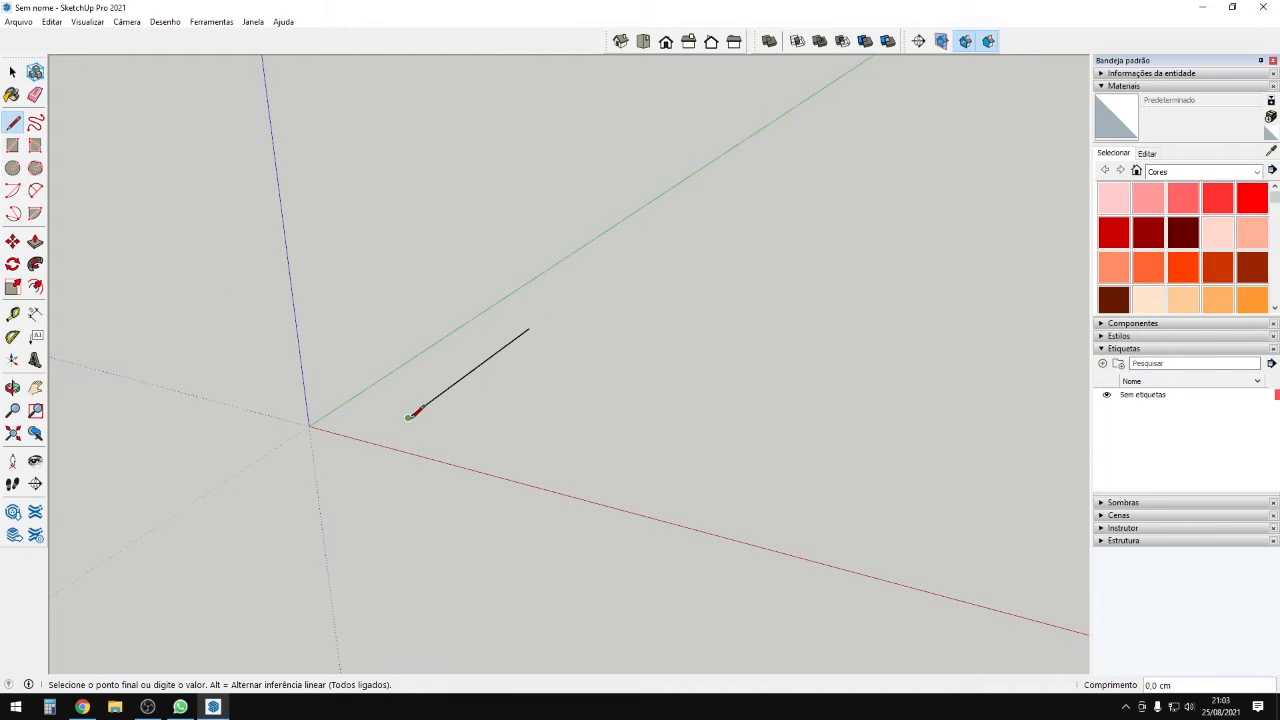
click(419, 390)
key(Escape)
click(348, 270)
key(Escape)
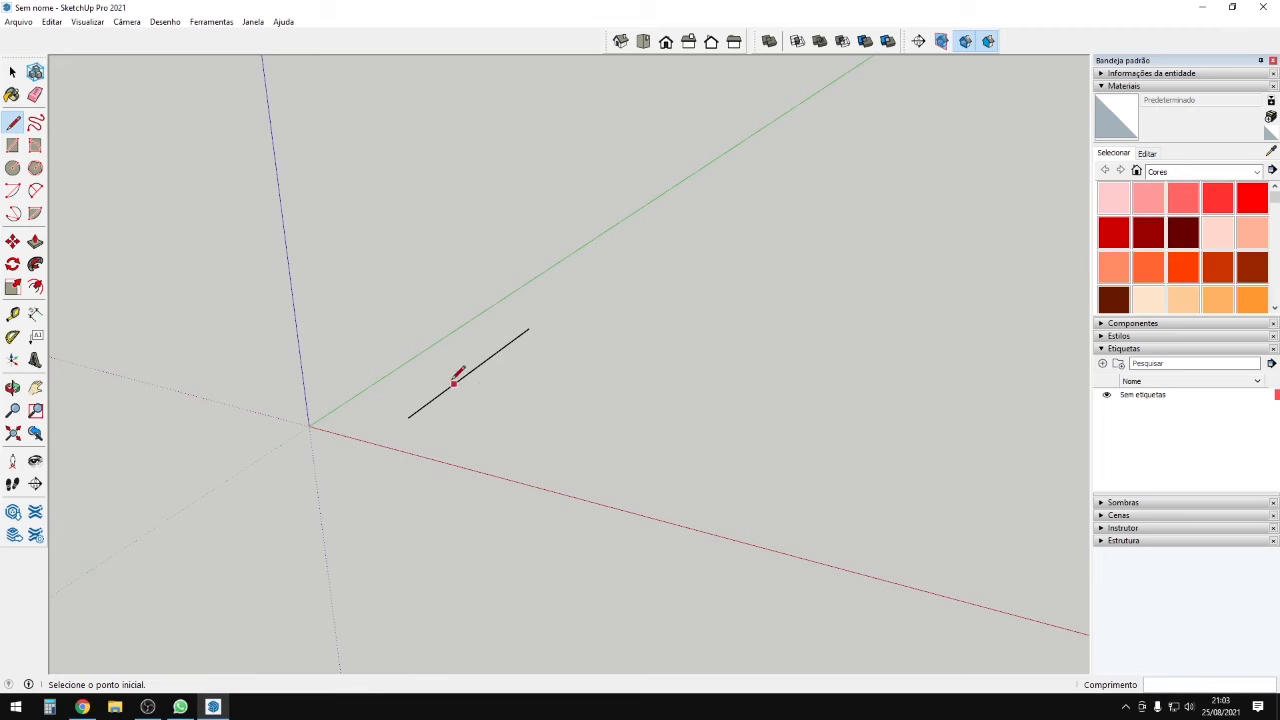
Try window and crossing selections on the drawn line and delete it.
key(space)
drag(366, 289, 551, 443)
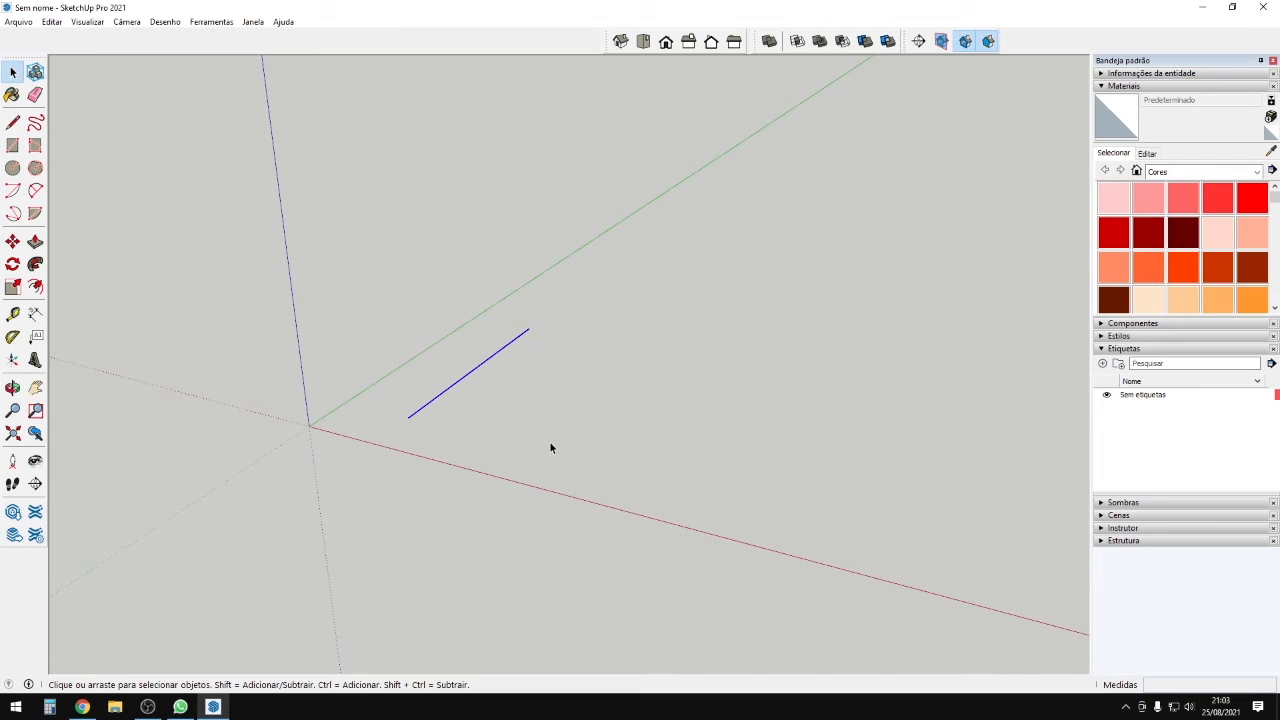
drag(309, 326, 460, 472)
drag(378, 367, 442, 418)
drag(584, 505, 411, 388)
key(Delete)
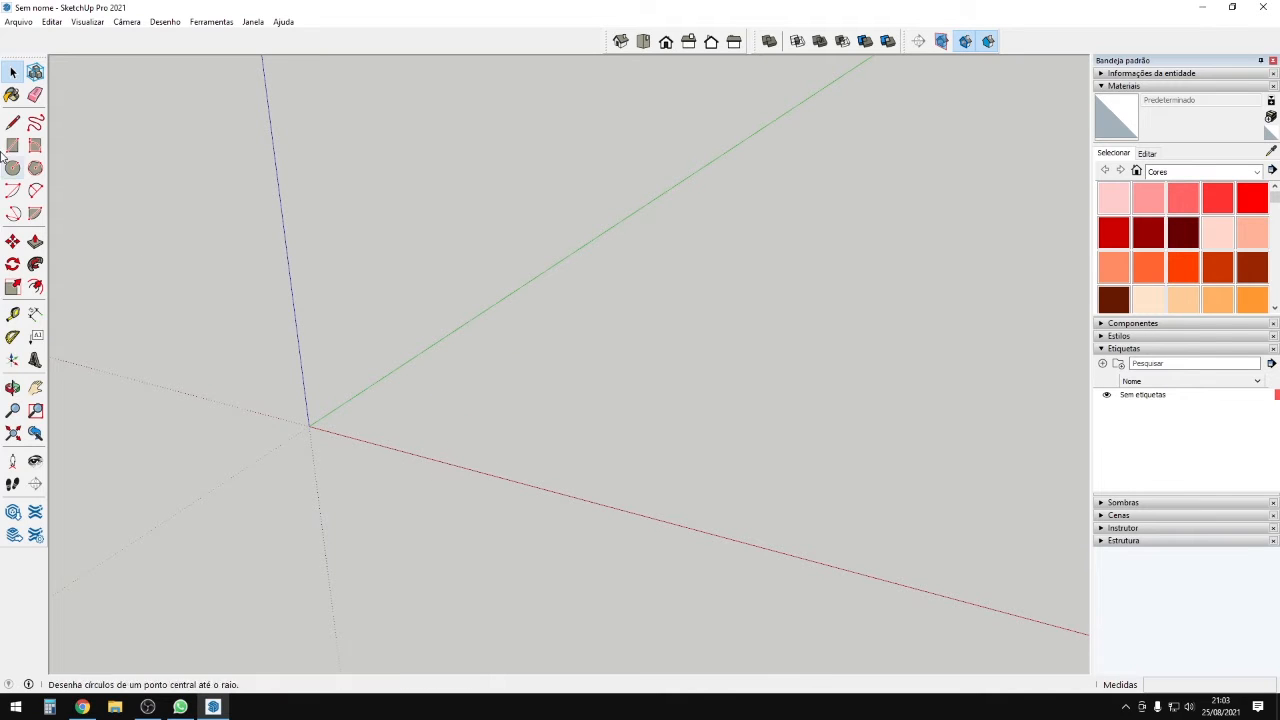
Draw a closed four-sided face near the origin with the Line tool, its sides following the red and green axes, closing side about 83 cm.
click(15, 123)
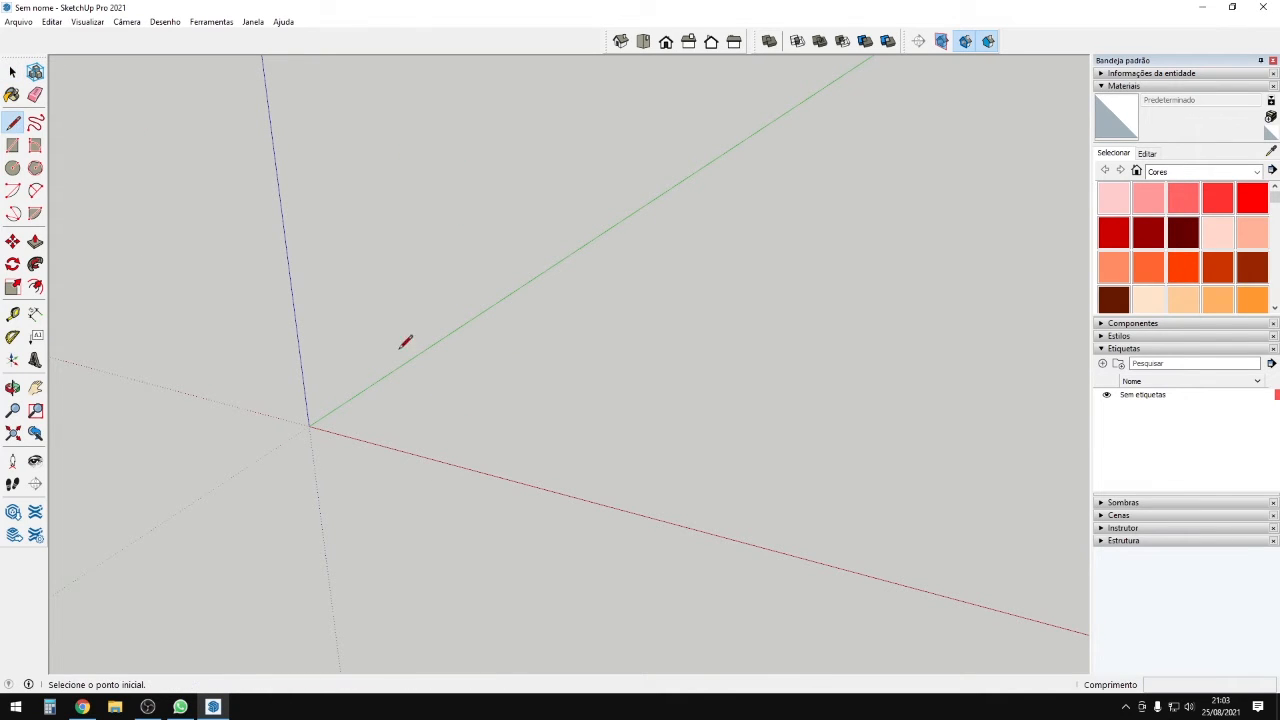
click(365, 420)
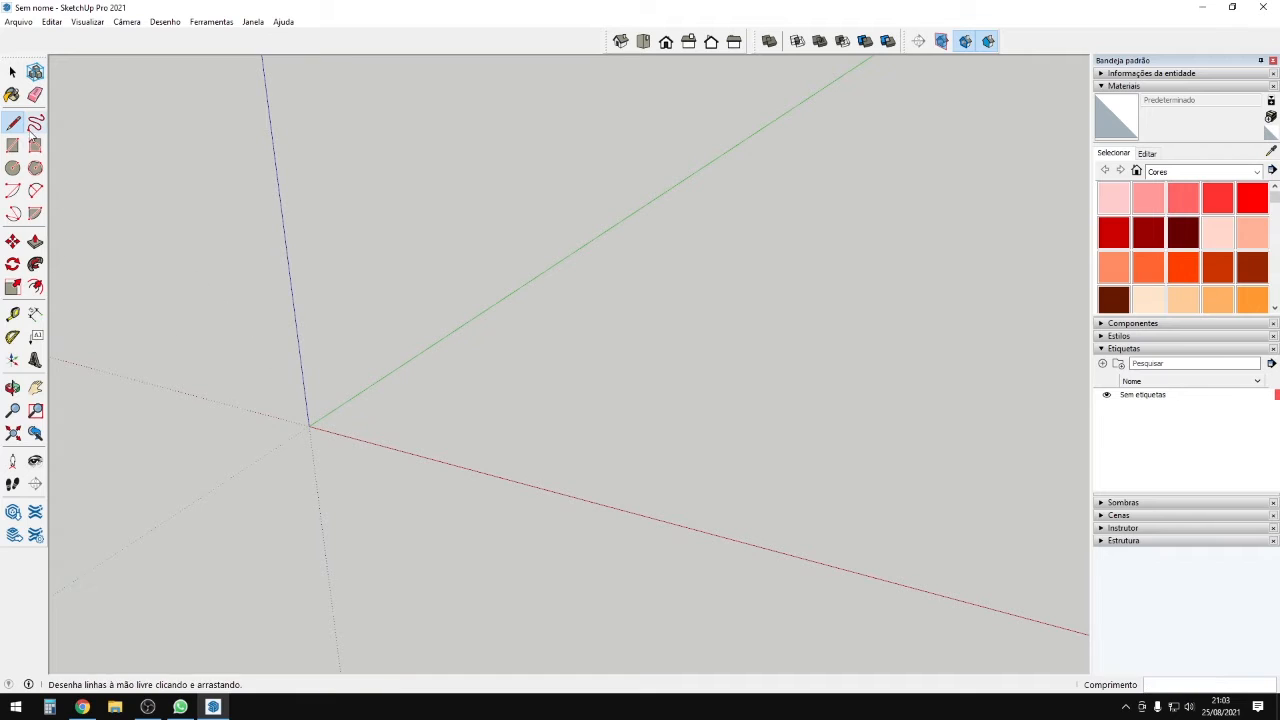
click(378, 427)
click(428, 438)
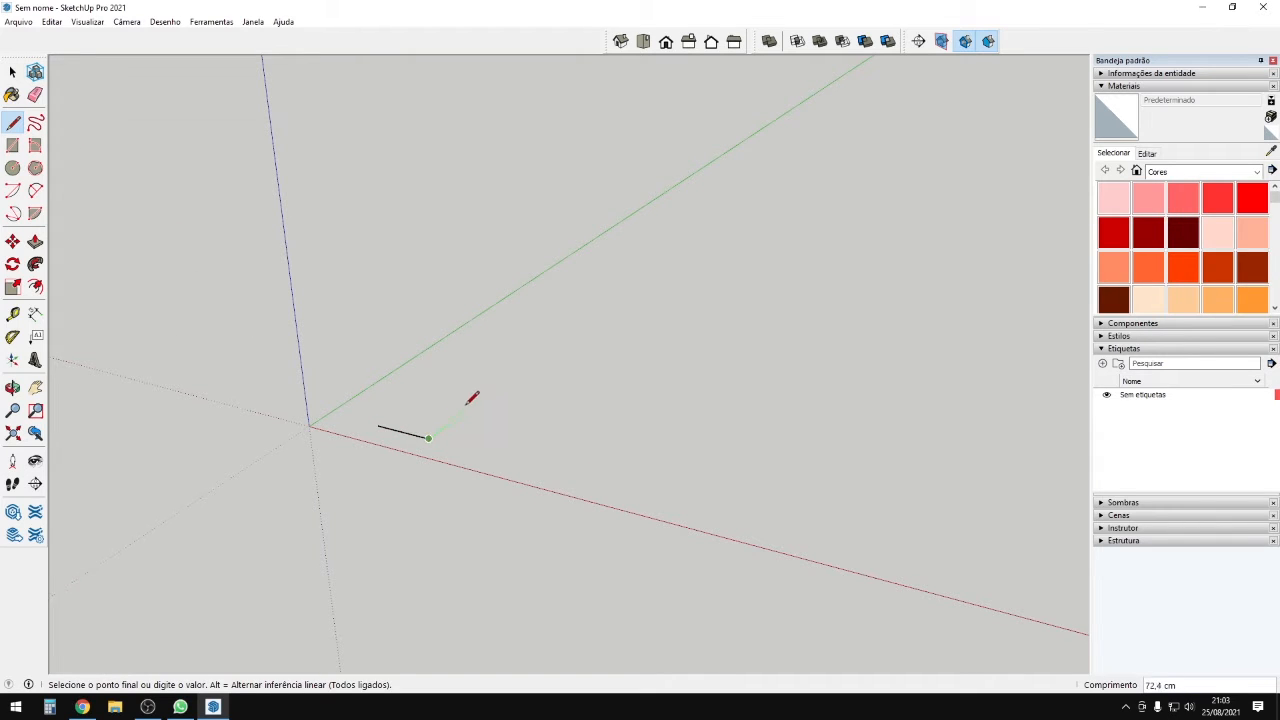
click(471, 406)
click(416, 393)
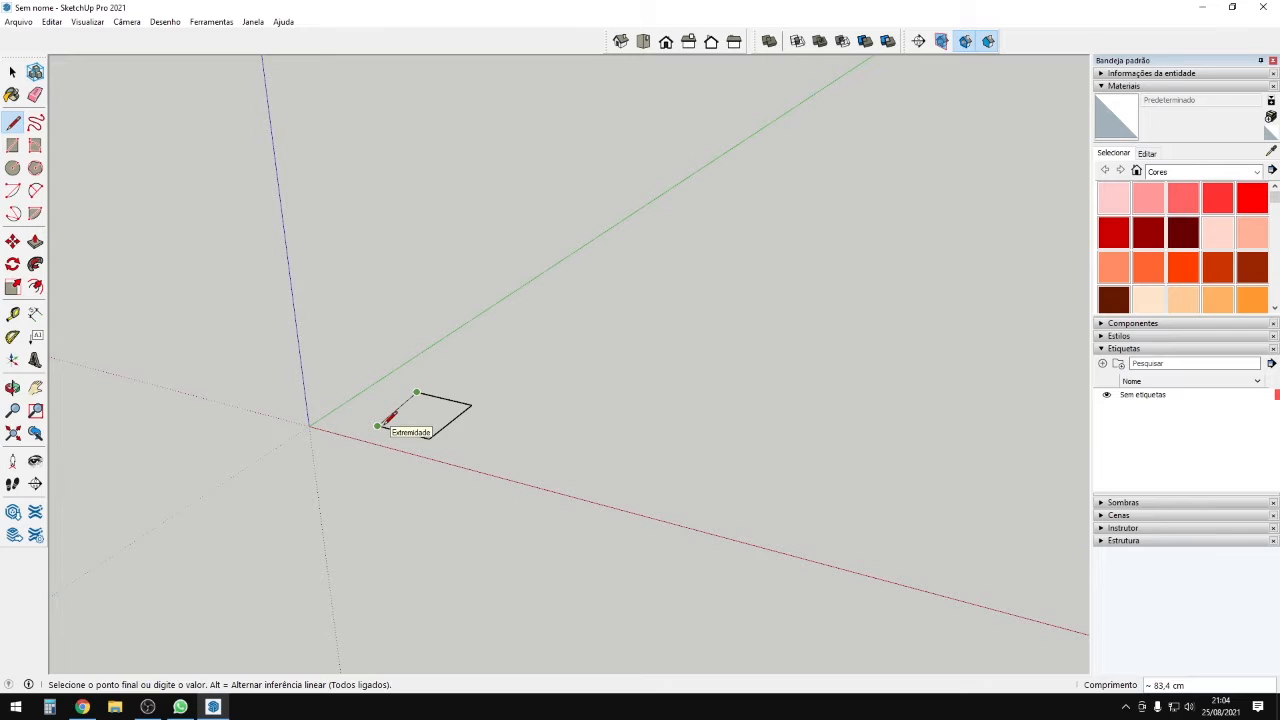
click(378, 427)
middle_drag(503, 371, 491, 680)
scroll(423, 423, up, 3)
scroll(423, 423, up, 3)
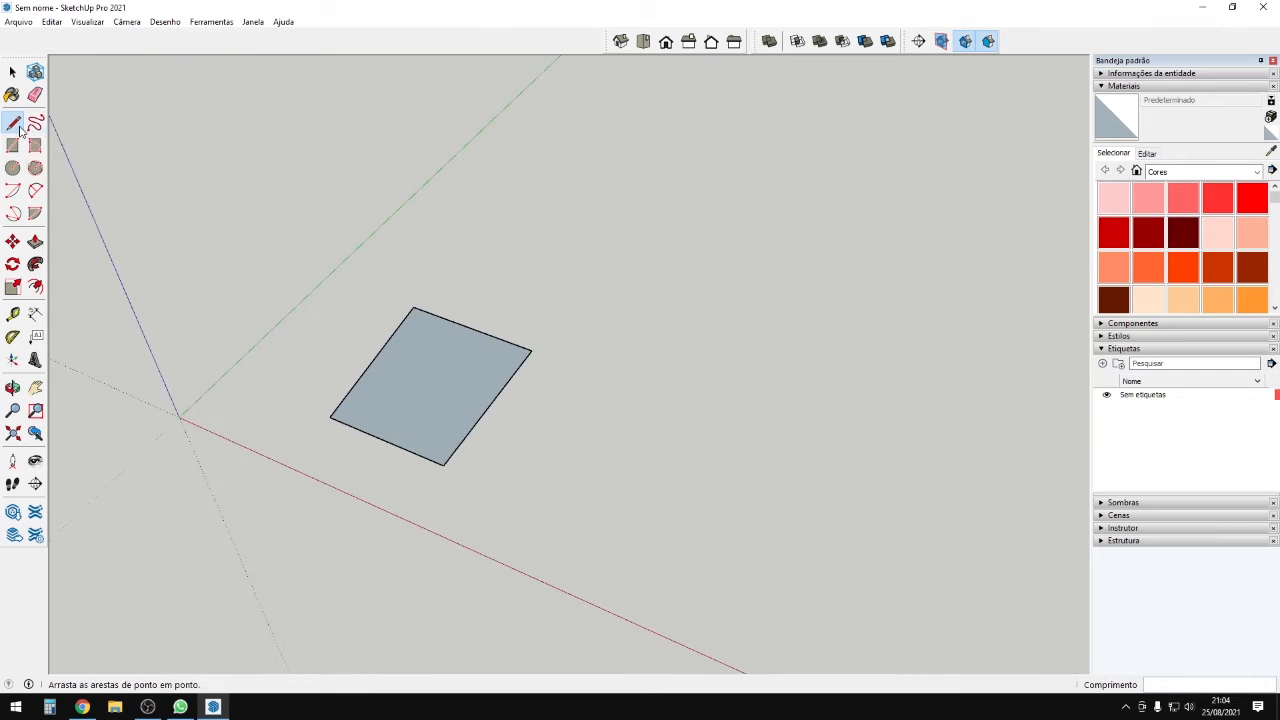
Undo the four-sided face and the line started beside it, leaving the area around the origin empty.
click(15, 124)
click(296, 431)
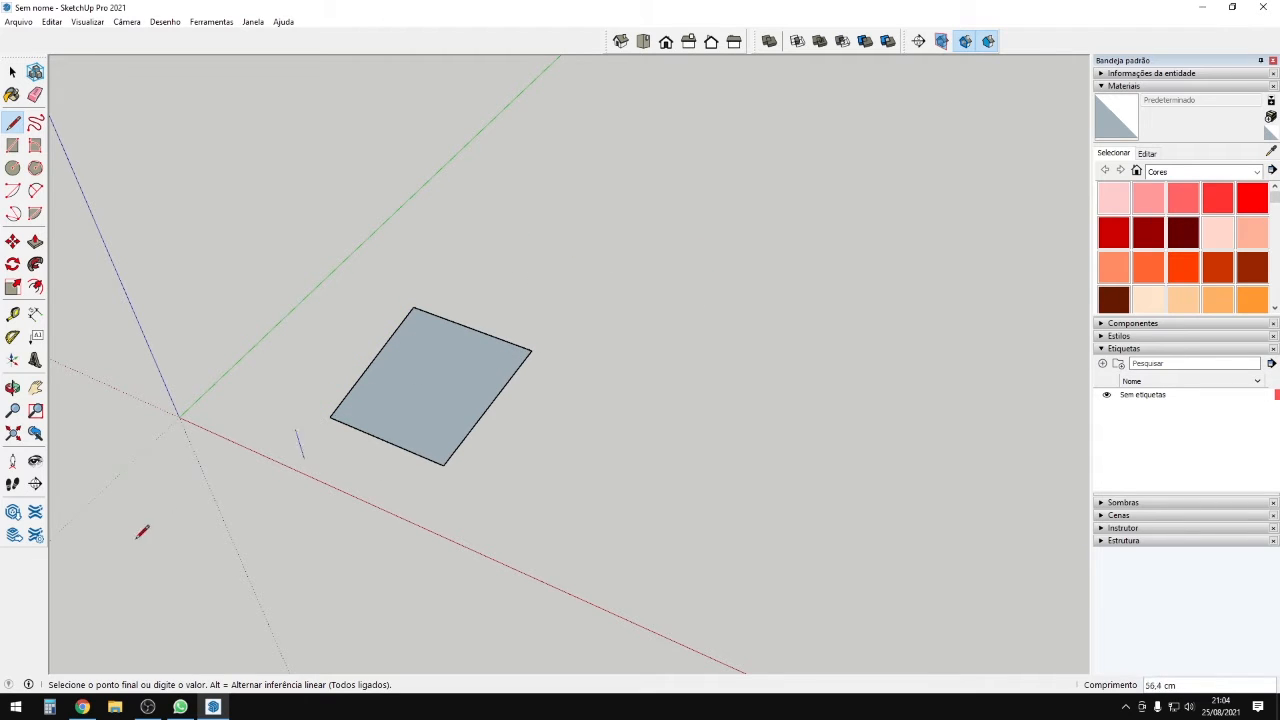
key(ctrl+z)
scroll(889, 345, down, 2)
scroll(389, 394, up, 7)
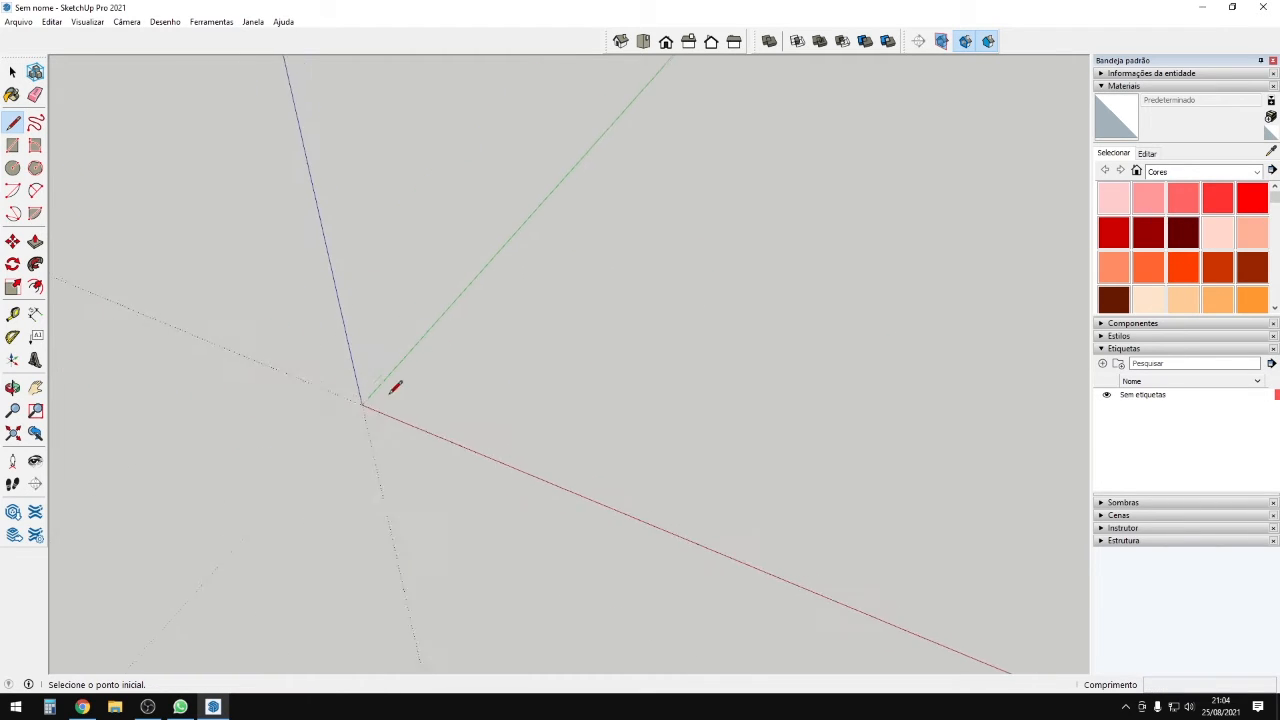
scroll(349, 400, up, 3)
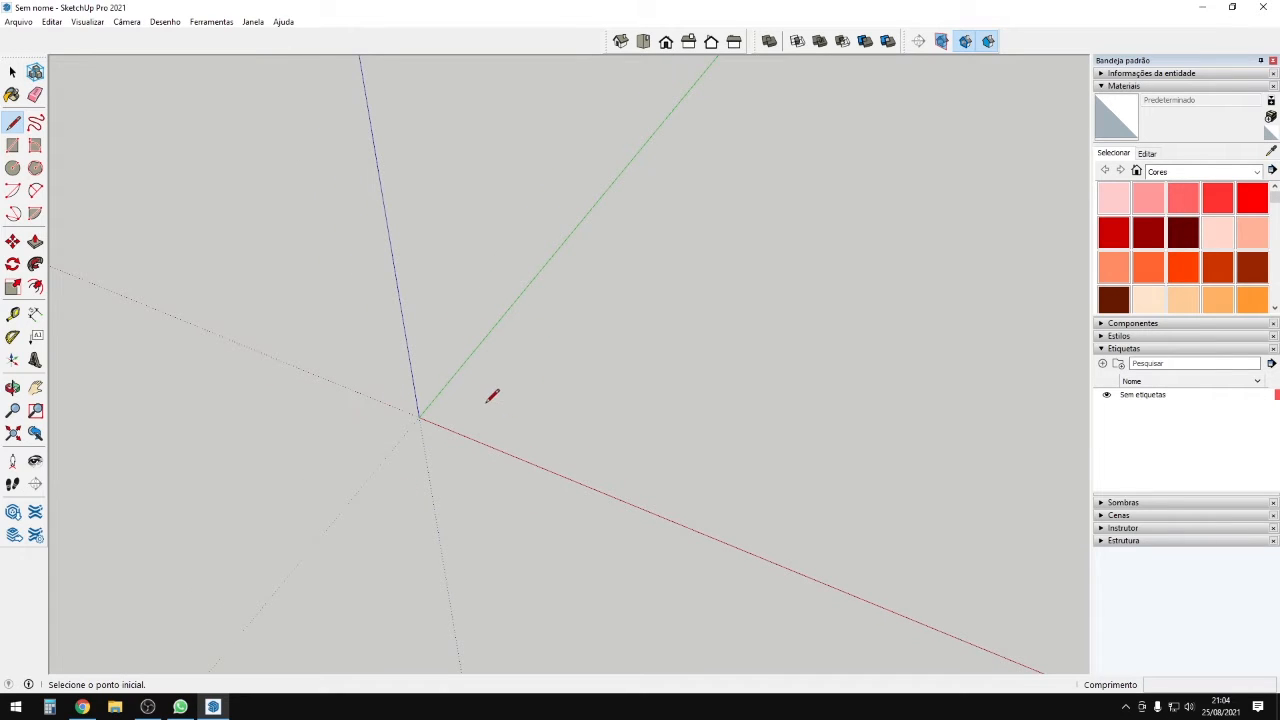
Draw three lines from one shared corner near the origin, parallel to the green, red and blue axes.
click(460, 409)
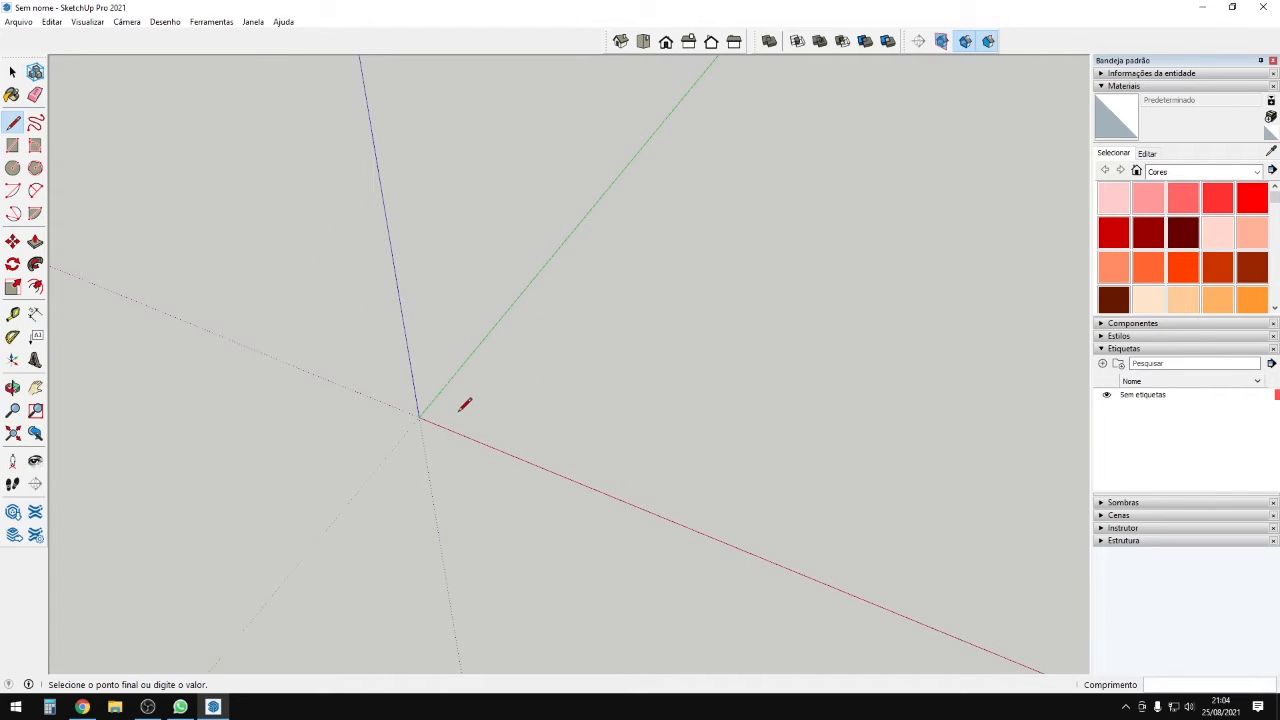
click(524, 328)
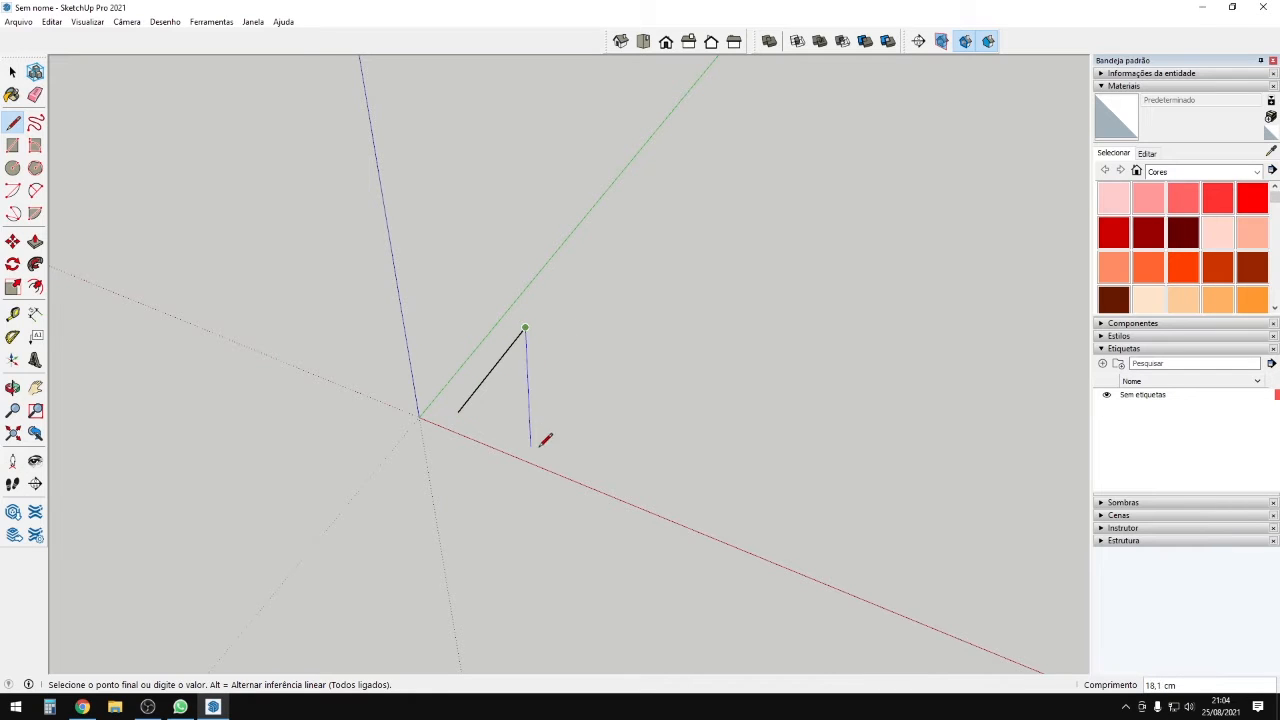
key(Escape)
click(459, 411)
click(572, 457)
key(Escape)
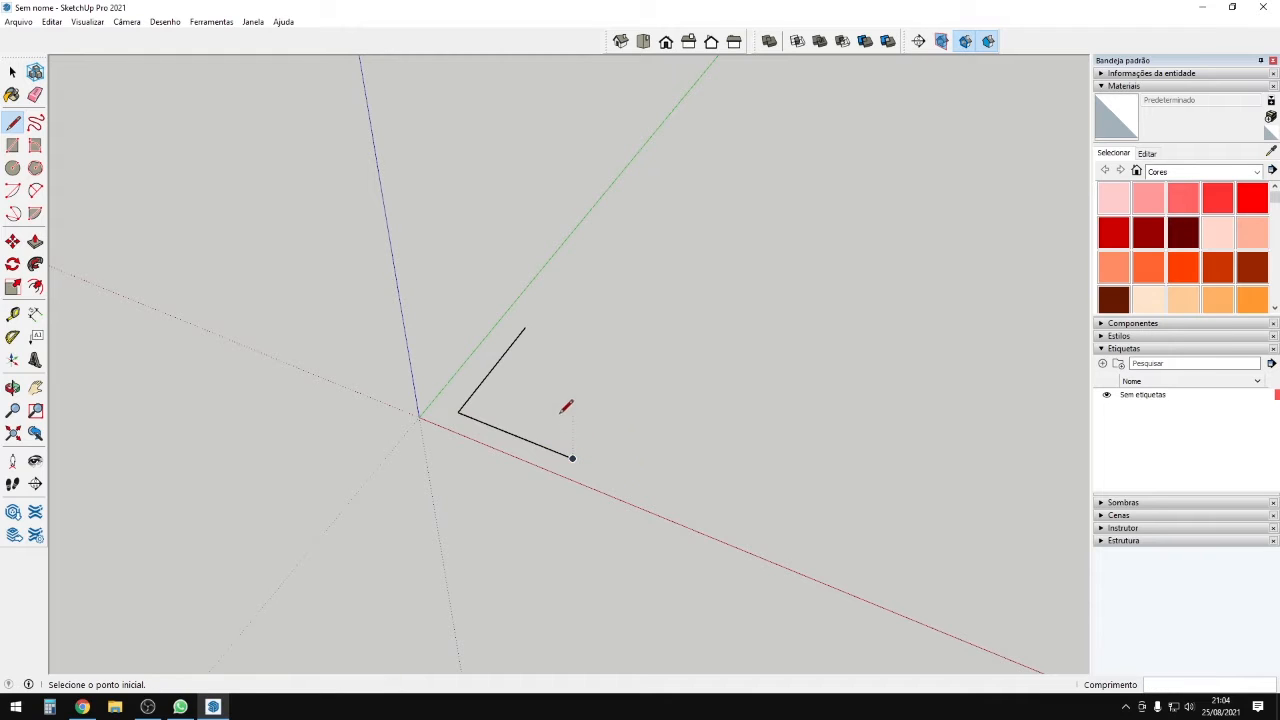
click(459, 411)
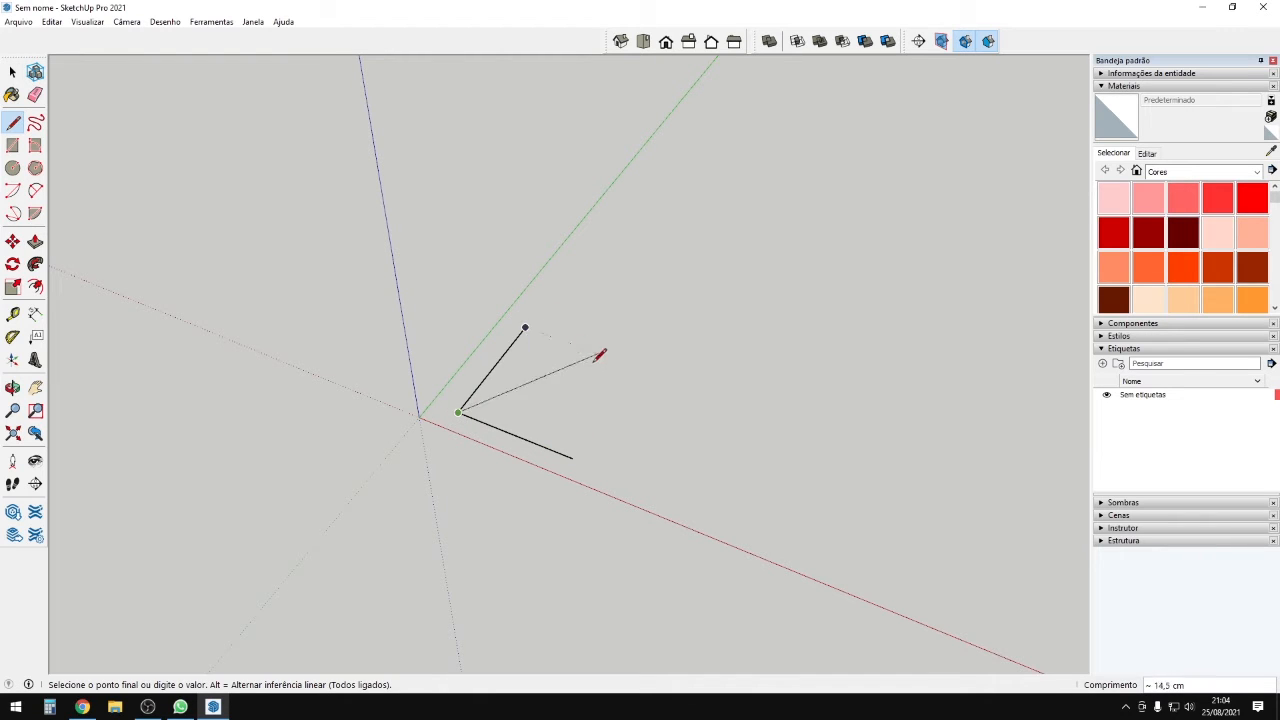
click(455, 286)
mouse_move(455, 286)
middle_down()
mouse_move(526, 337)
mouse_move(102, 262)
mouse_move(480, 215)
mouse_move(462, 194)
mouse_move(692, 172)
mouse_move(648, 254)
mouse_move(131, 289)
mouse_move(437, 323)
mouse_move(1100, 358)
mouse_move(951, 349)
mouse_move(191, 429)
mouse_move(623, 437)
mouse_move(565, 457)
mouse_move(511, 429)
mouse_move(429, 451)
mouse_move(557, 517)
mouse_move(890, 505)
mouse_move(634, 480)
mouse_move(520, 430)
mouse_move(883, 423)
mouse_move(700, 360)
middle_up()
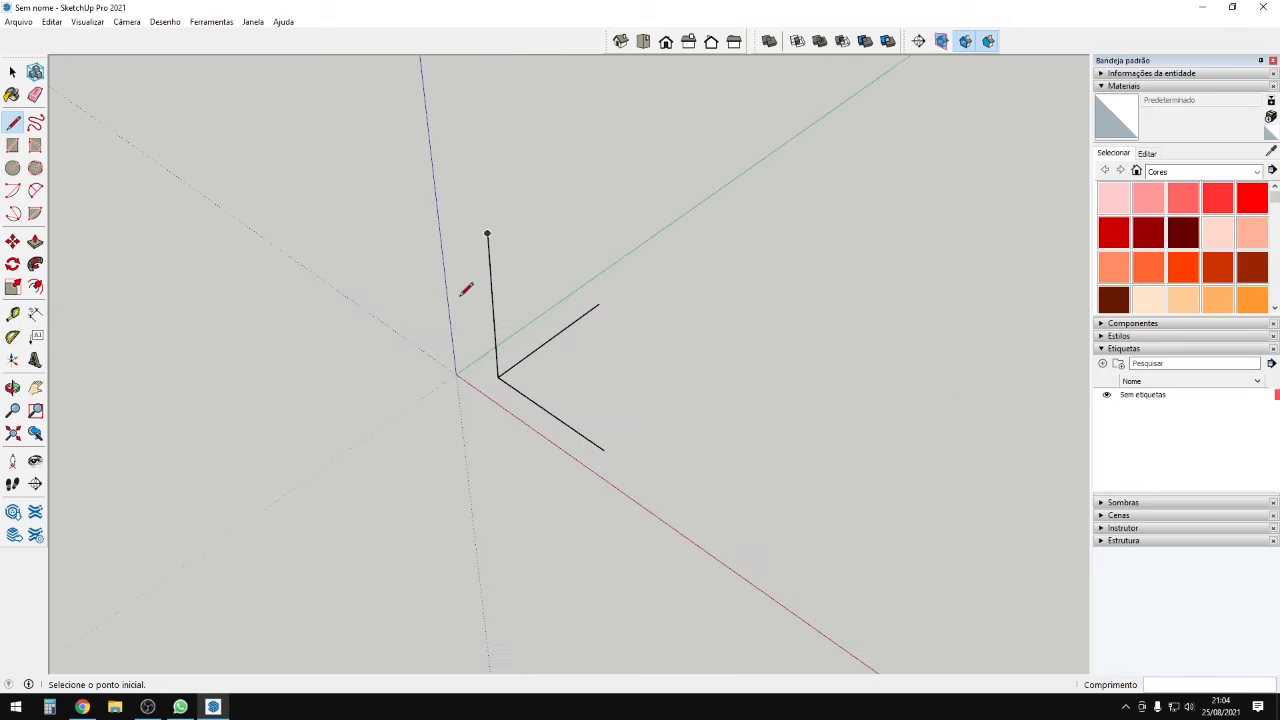
Close an upright face in the red-blue plane by drawing its upper edge and far vertical edge.
click(487, 232)
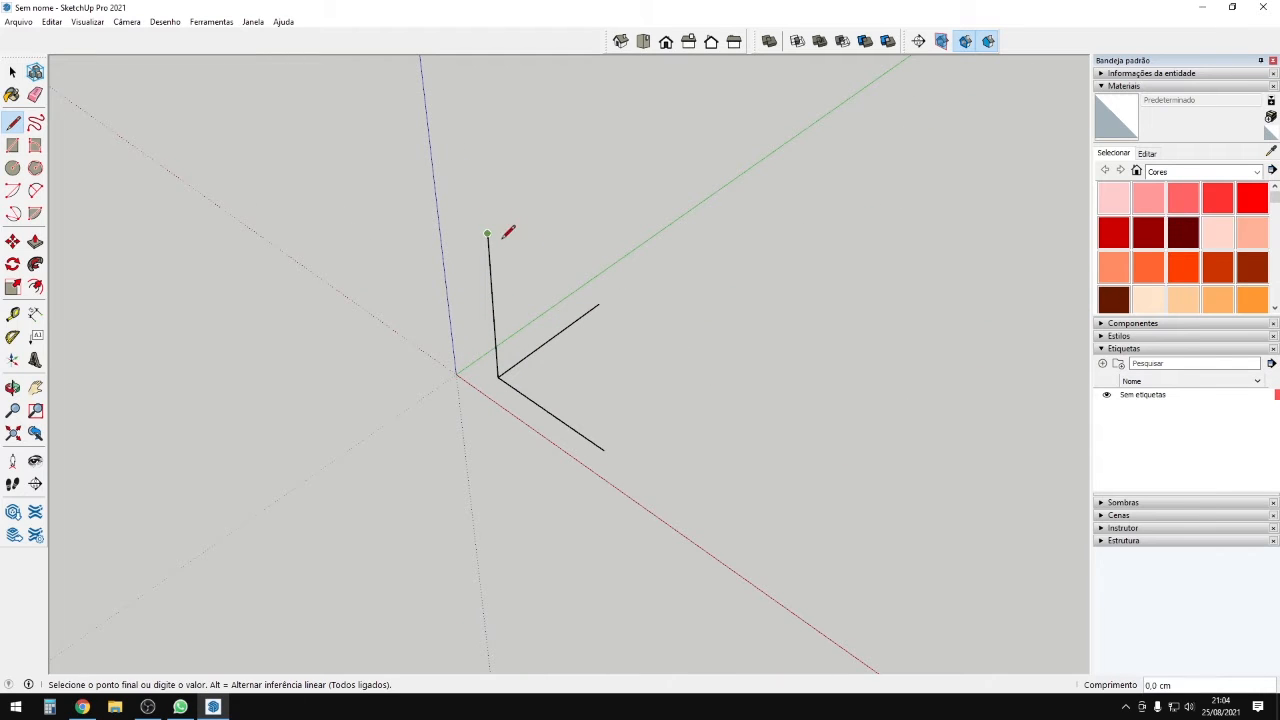
click(619, 310)
click(603, 450)
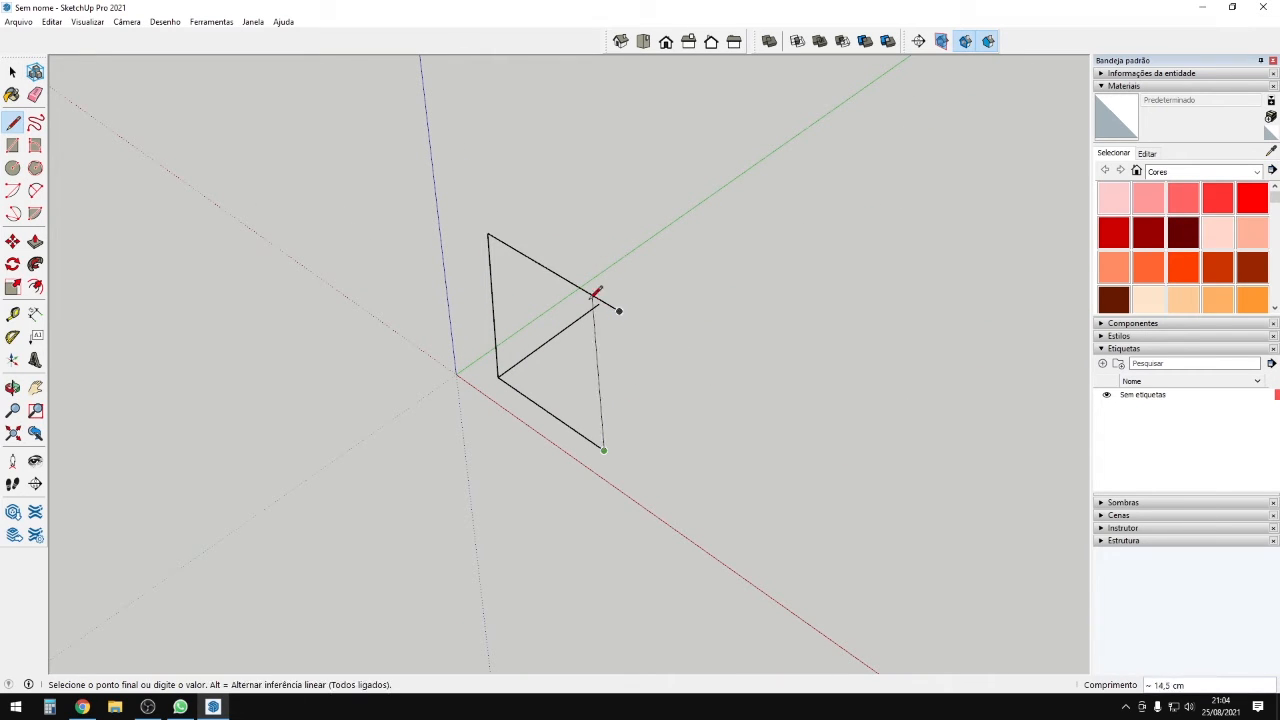
middle_drag(606, 280, 706, 206)
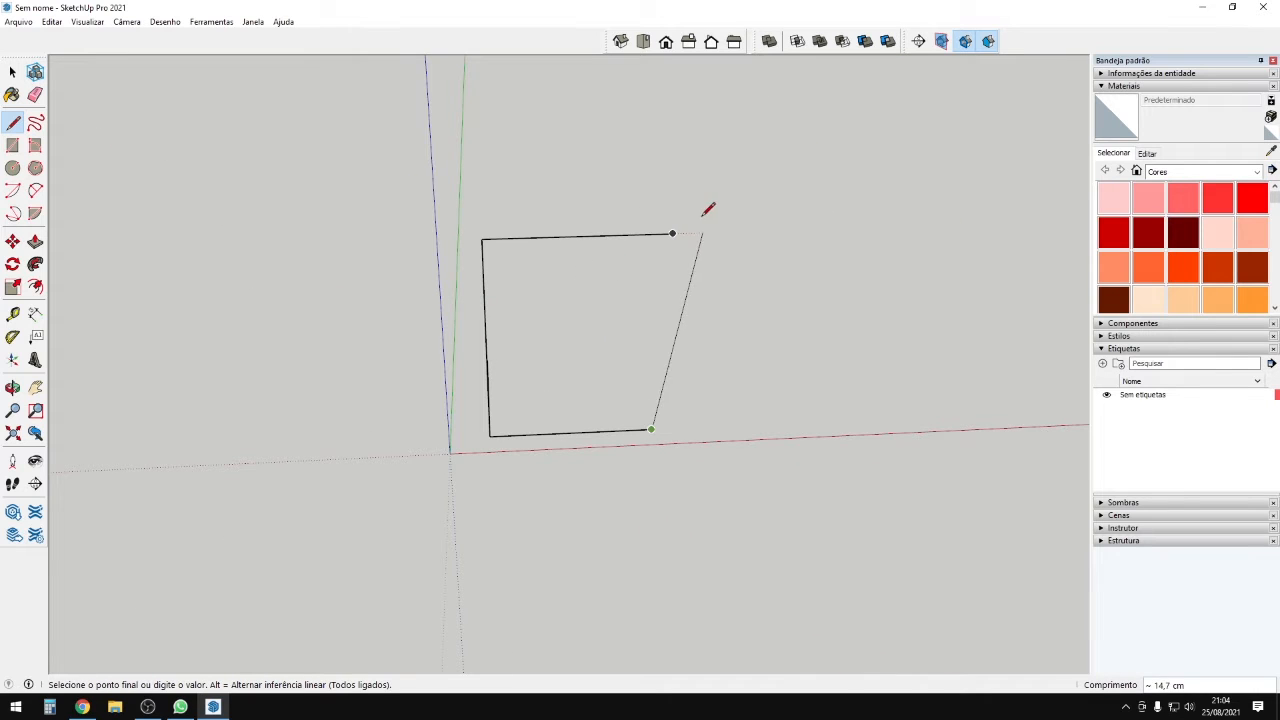
click(652, 233)
middle_drag(674, 257, 566, 471)
Close the horizontal base face by drawing its two remaining edges parallel to the green and red axes.
click(525, 469)
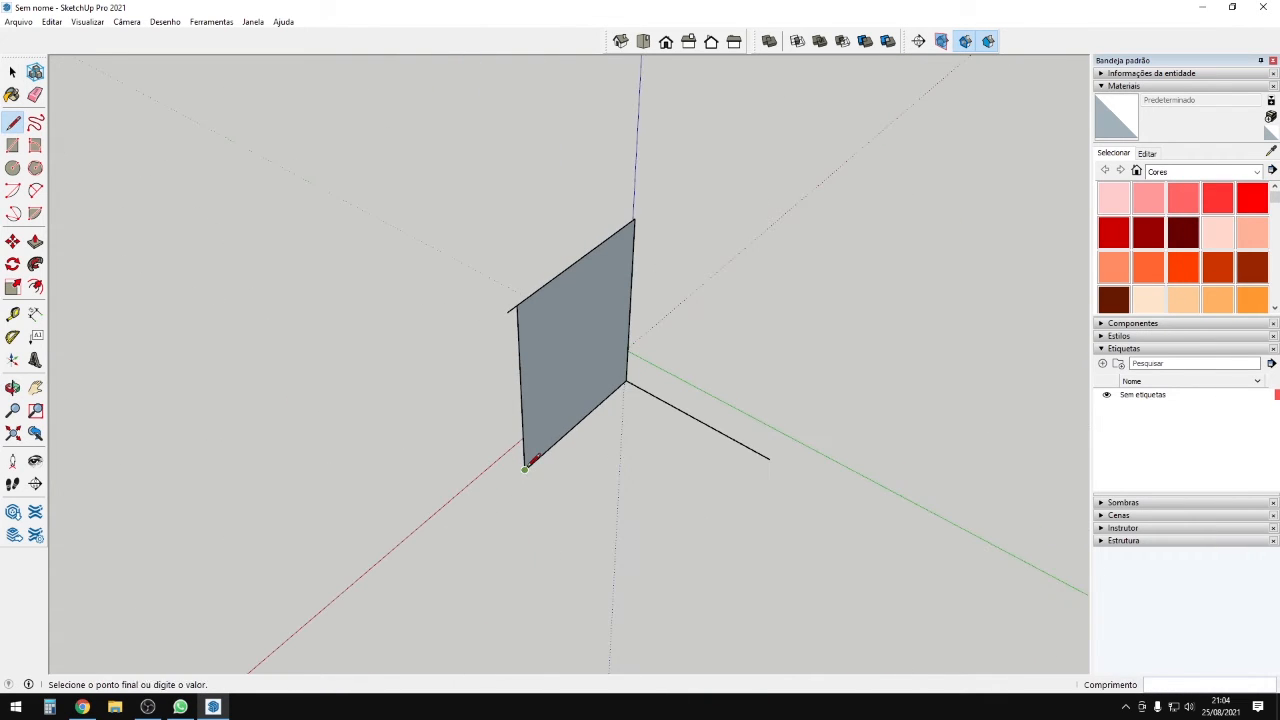
click(638, 542)
click(737, 442)
middle_drag(740, 437, 668, 377)
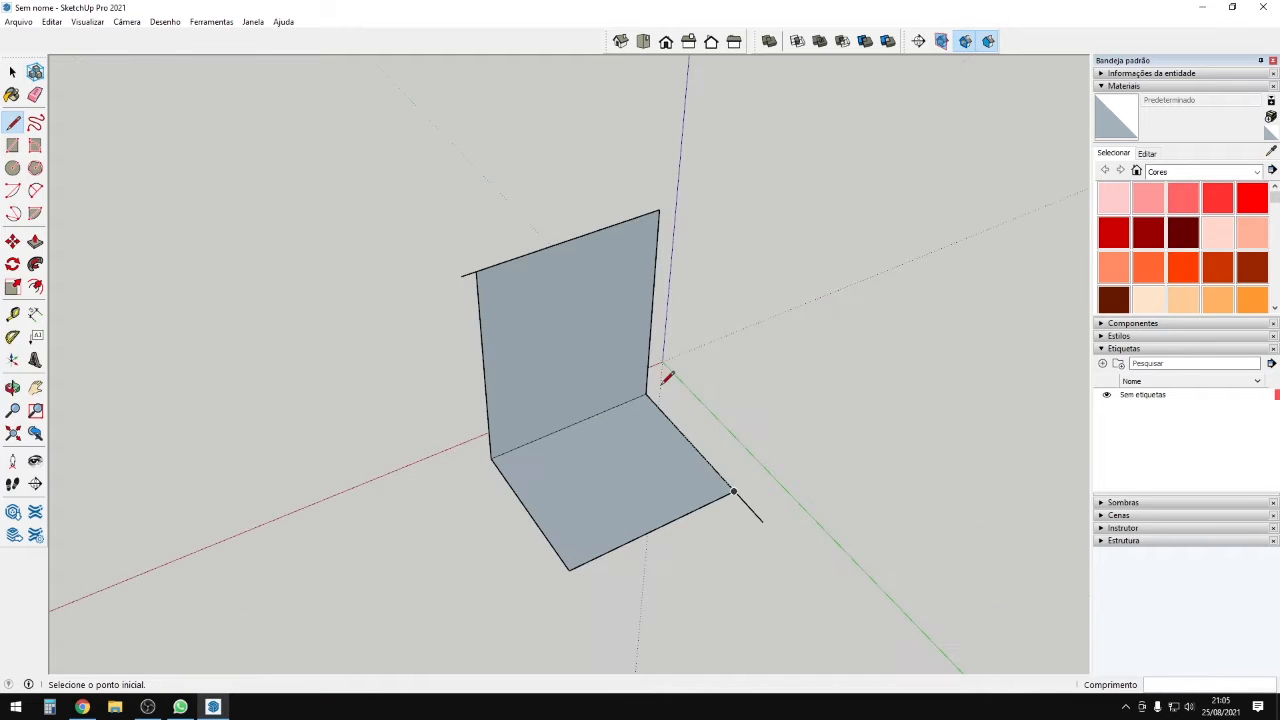
Close a second upright face in the green-blue plane by drawing its upper edge and outer vertical edge down to the base.
click(659, 210)
click(764, 305)
click(734, 491)
mouse_move(340, 520)
middle_down()
mouse_move(724, 503)
mouse_move(227, 464)
mouse_move(594, 423)
mouse_move(669, 191)
mouse_move(627, 358)
mouse_move(557, 403)
mouse_move(580, 376)
mouse_move(513, 366)
middle_up()
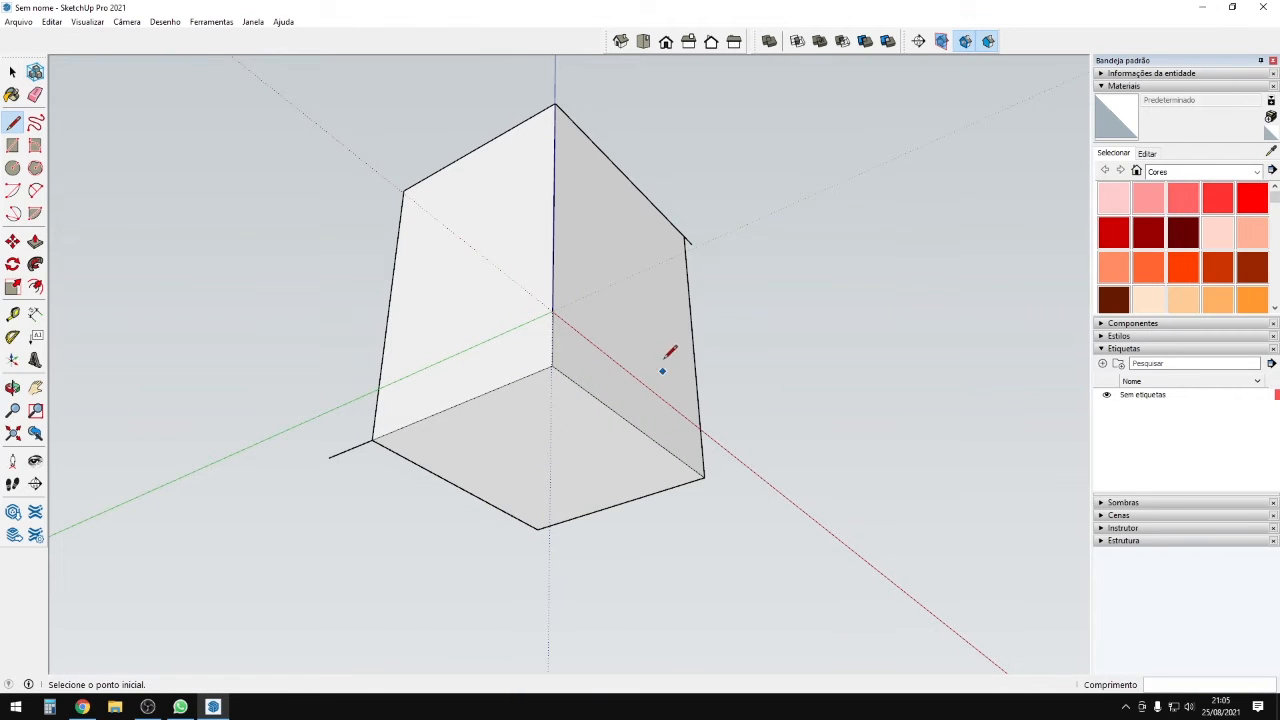
mouse_move(661, 430)
middle_down()
mouse_move(620, 354)
mouse_move(506, 369)
mouse_move(343, 500)
mouse_move(694, 456)
mouse_move(229, 591)
middle_up()
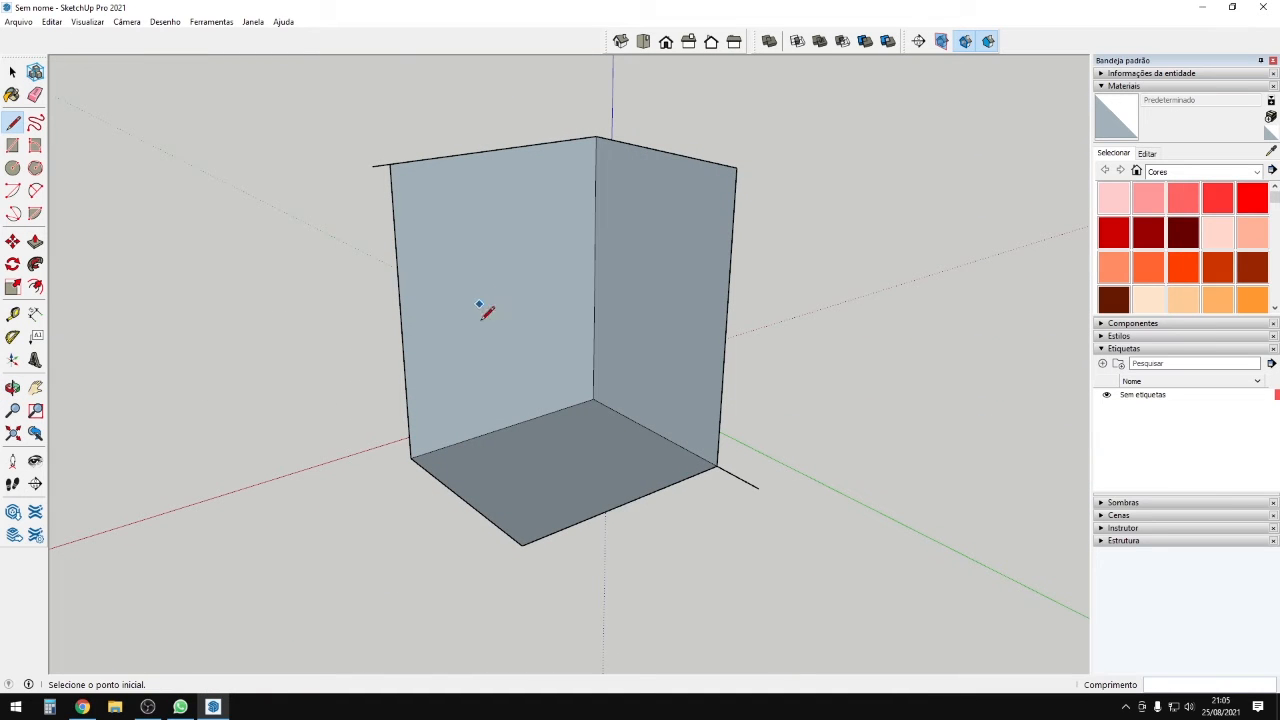
mouse_move(557, 429)
middle_down()
mouse_move(789, 629)
mouse_move(875, 429)
mouse_move(514, 457)
mouse_move(640, 614)
mouse_move(760, 423)
mouse_move(705, 206)
mouse_move(610, 420)
mouse_move(520, 543)
mouse_move(540, 318)
middle_up()
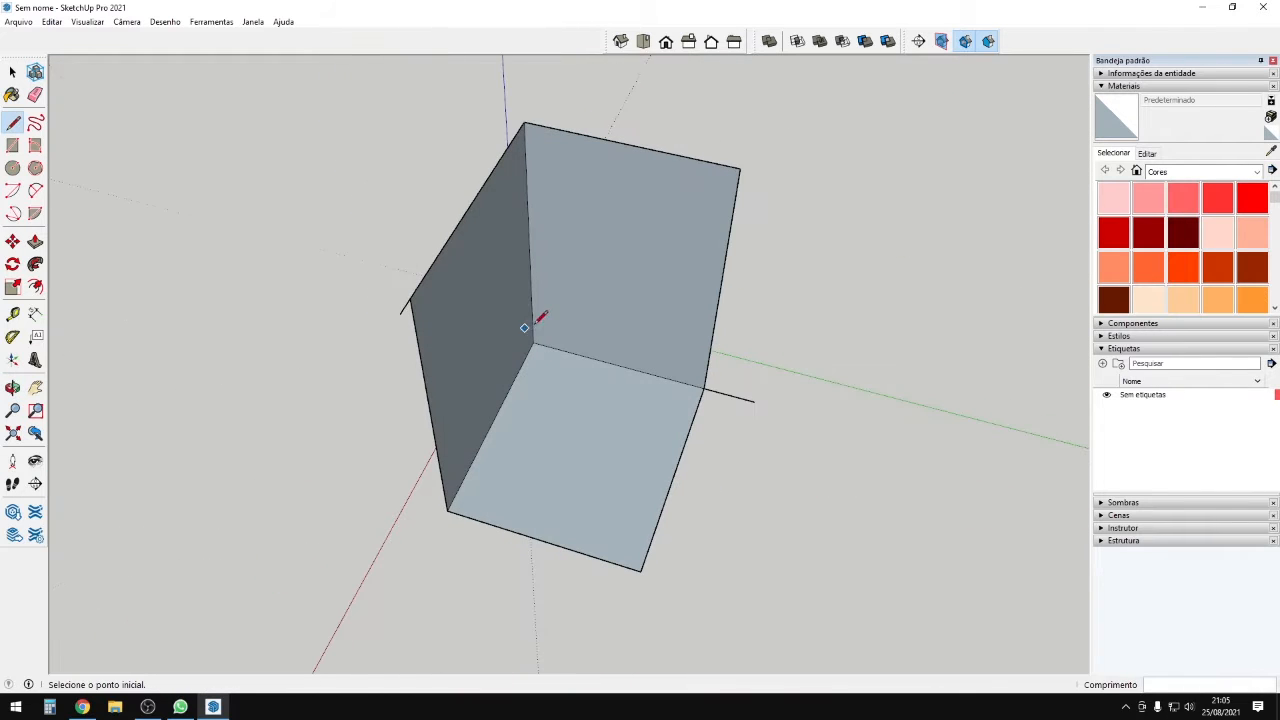
Practise selecting the base face with its edges, all the connected geometry, and only the line projecting beyond the base.
mouse_move(557, 437)
middle_down()
mouse_move(643, 486)
mouse_move(577, 394)
mouse_move(703, 567)
mouse_move(614, 351)
mouse_move(586, 429)
middle_up()
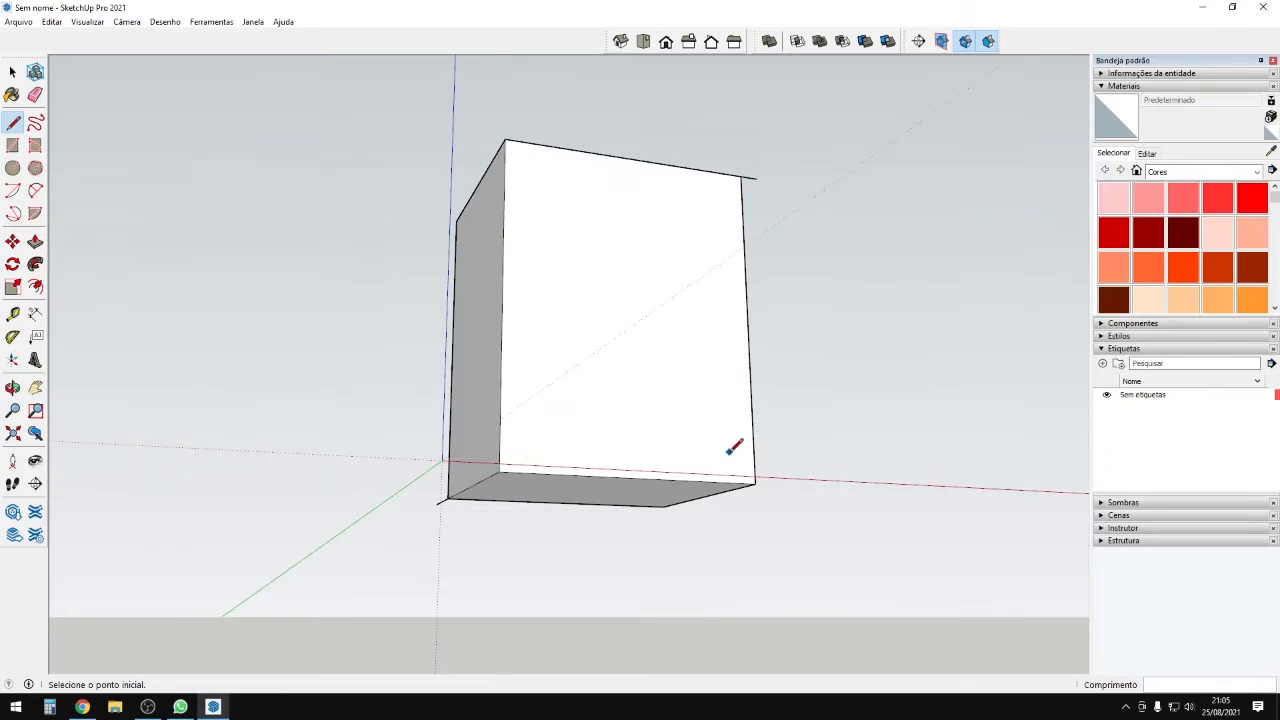
mouse_move(737, 443)
middle_down()
mouse_move(491, 370)
mouse_move(337, 574)
mouse_move(506, 417)
middle_up()
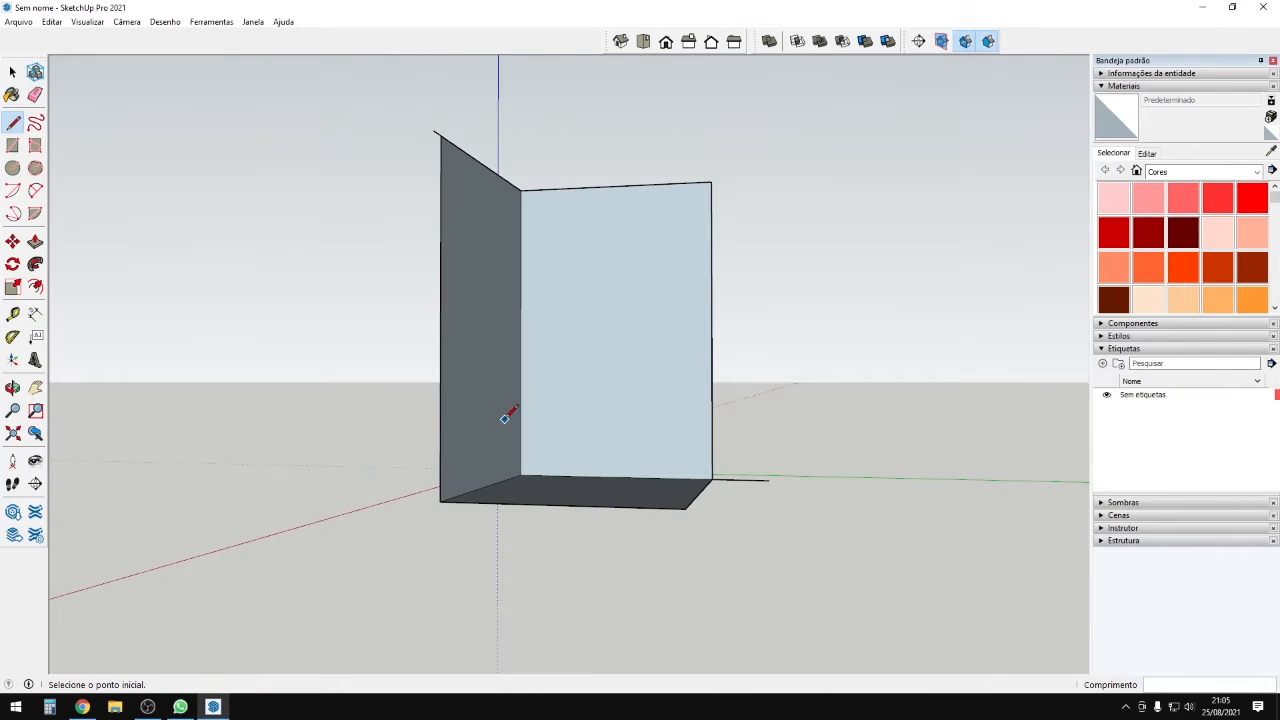
mouse_move(407, 390)
middle_down()
mouse_move(834, 543)
mouse_move(609, 420)
middle_up()
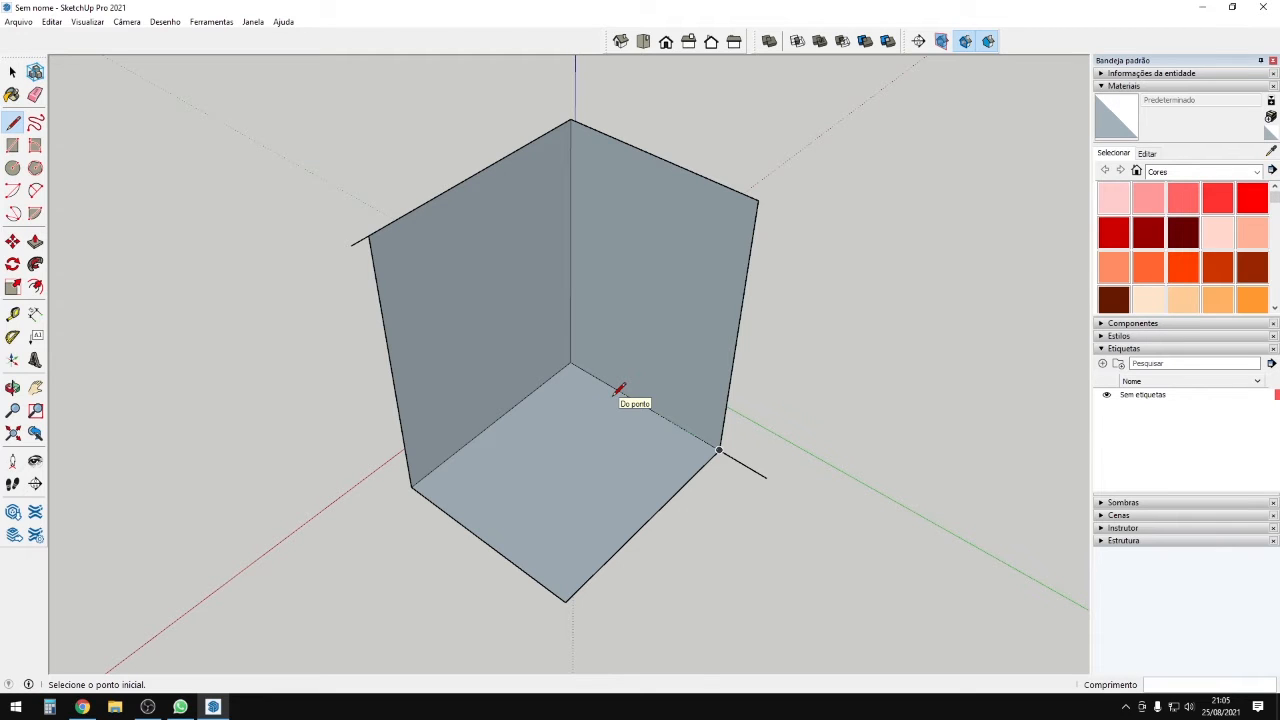
key(space)
scroll(535, 426, down, 2)
click(549, 444)
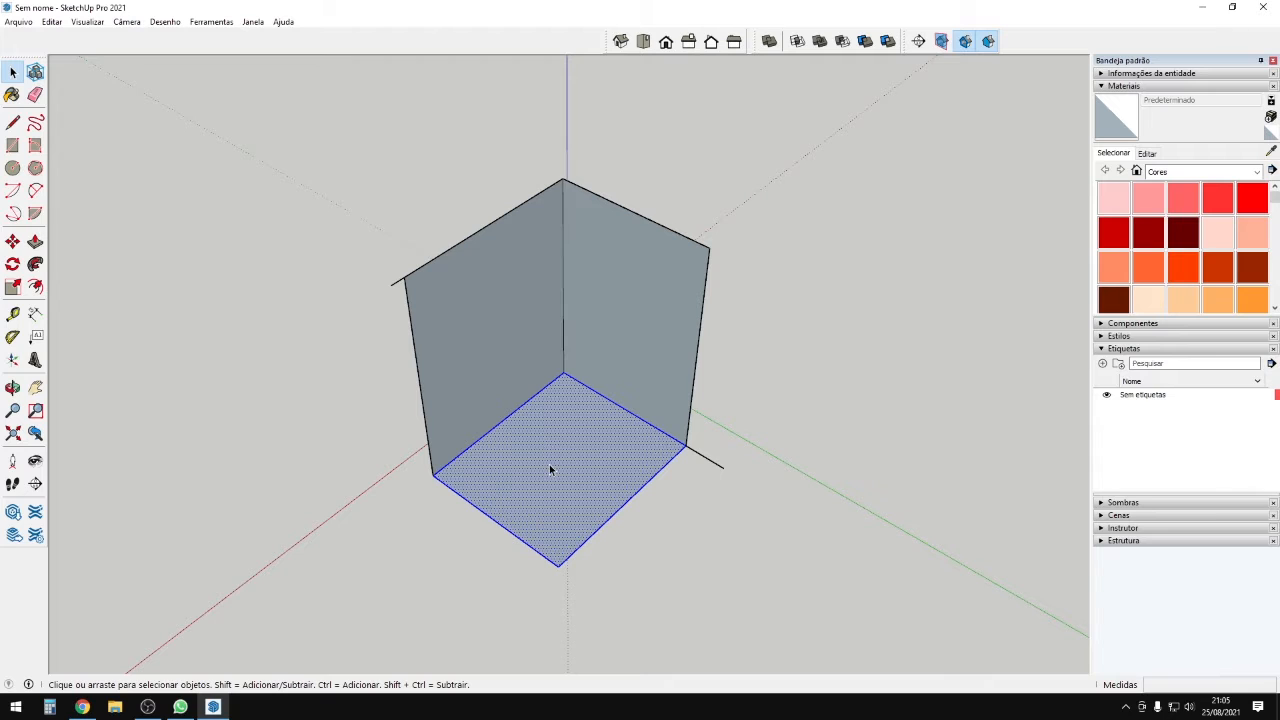
click(549, 466)
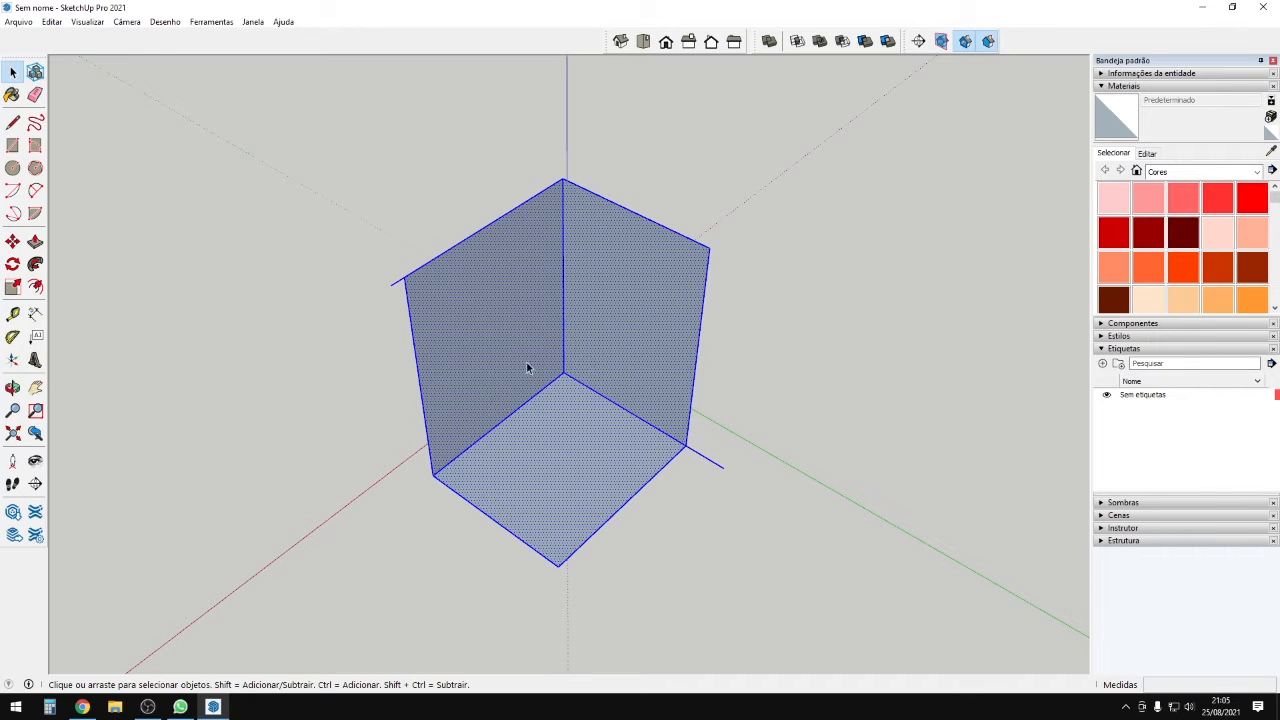
click(702, 460)
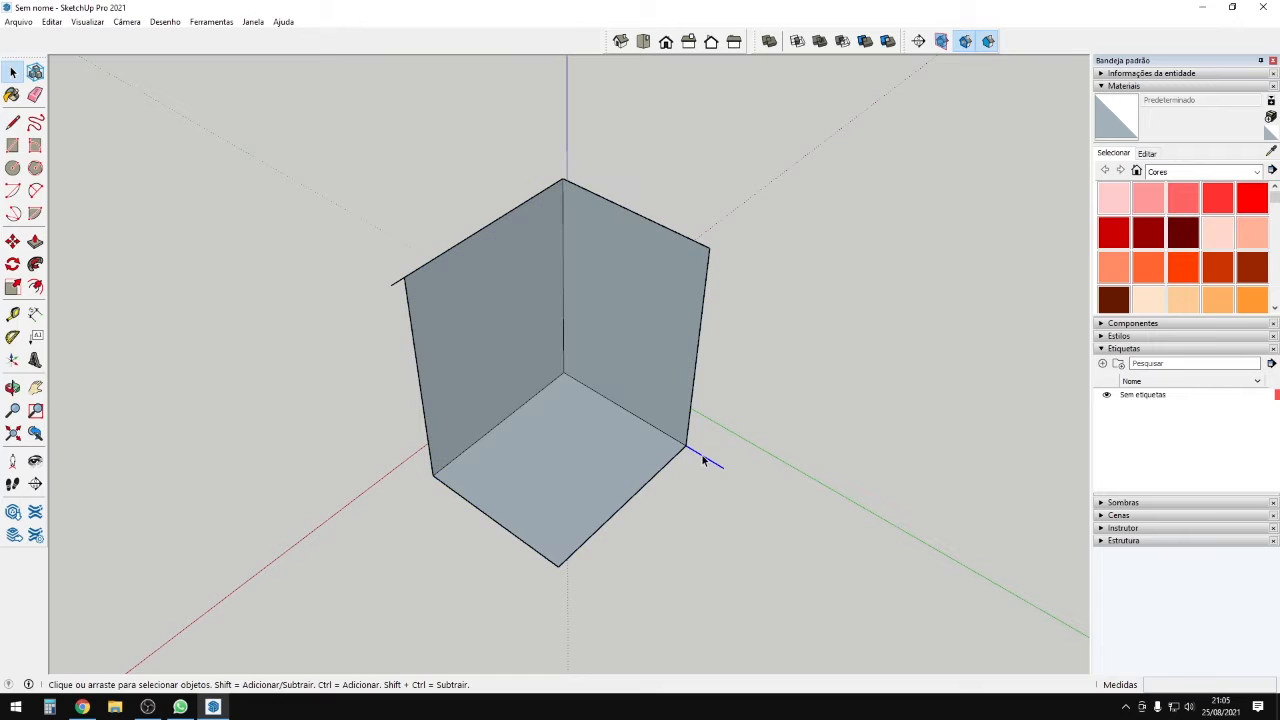
Select the whole connected three-face shape and place a copy of it beside the original along the green axis side.
triple_click(633, 457)
scroll(620, 447, down, 1)
key(m)
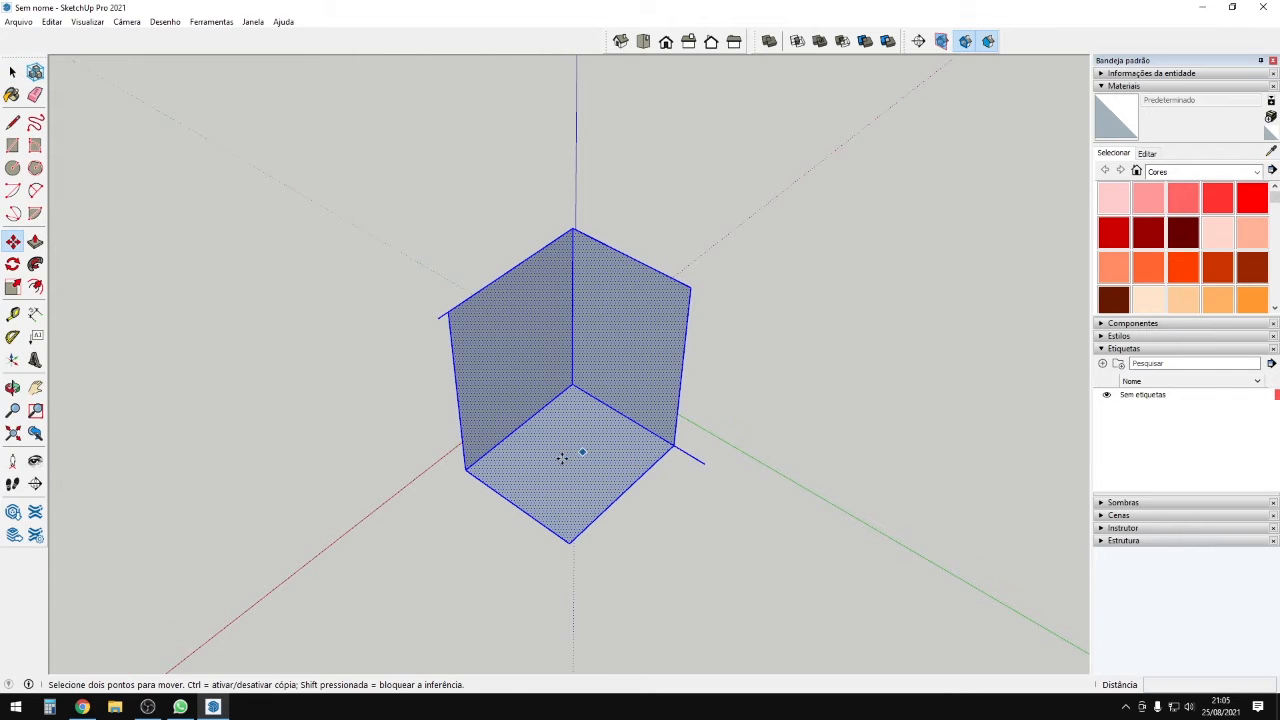
click(546, 459)
key(ctrl)
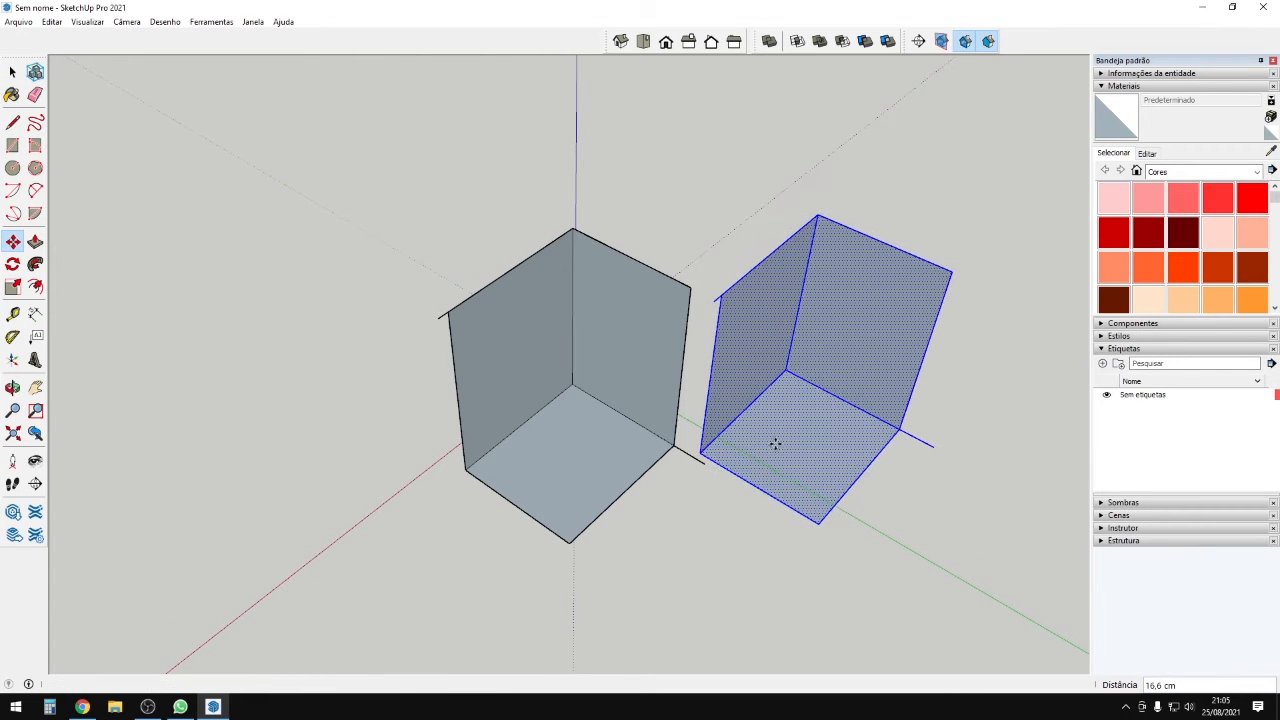
click(774, 444)
Join the copy's near base corner to the original's projecting line with a short line, and select both connected shapes.
key(l)
scroll(752, 442, up, 1)
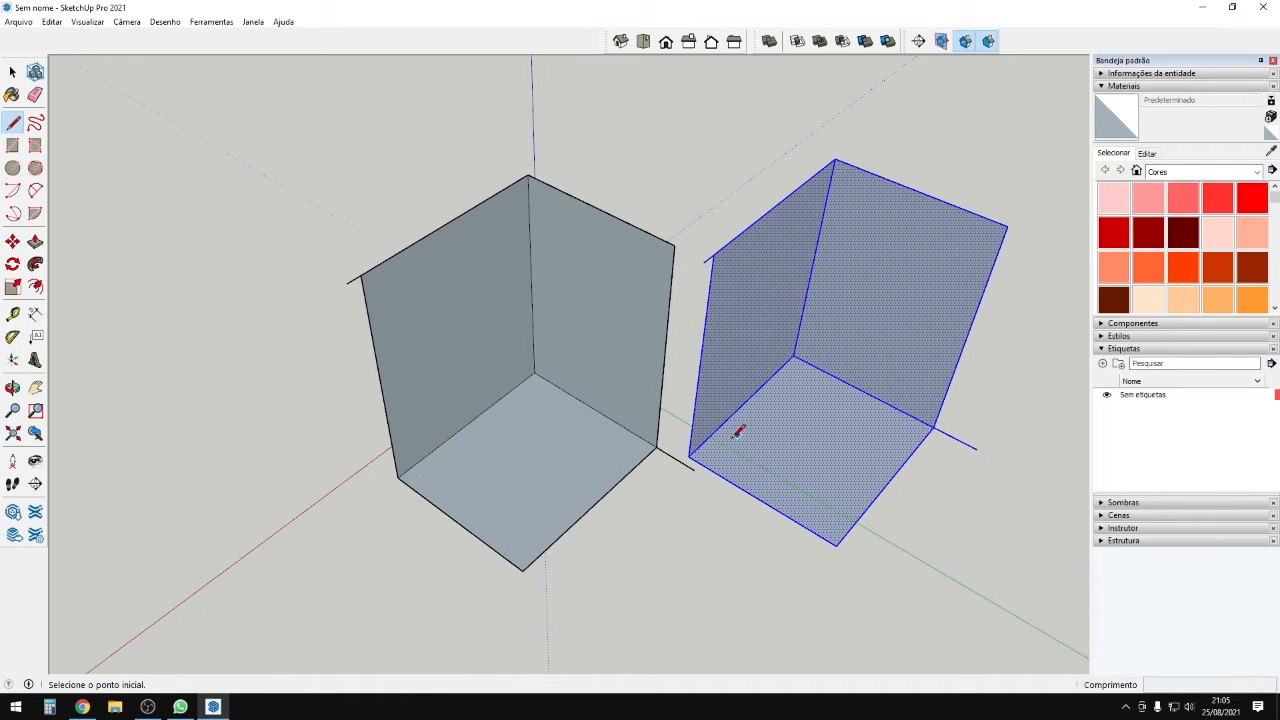
key(space)
triple_click(648, 452)
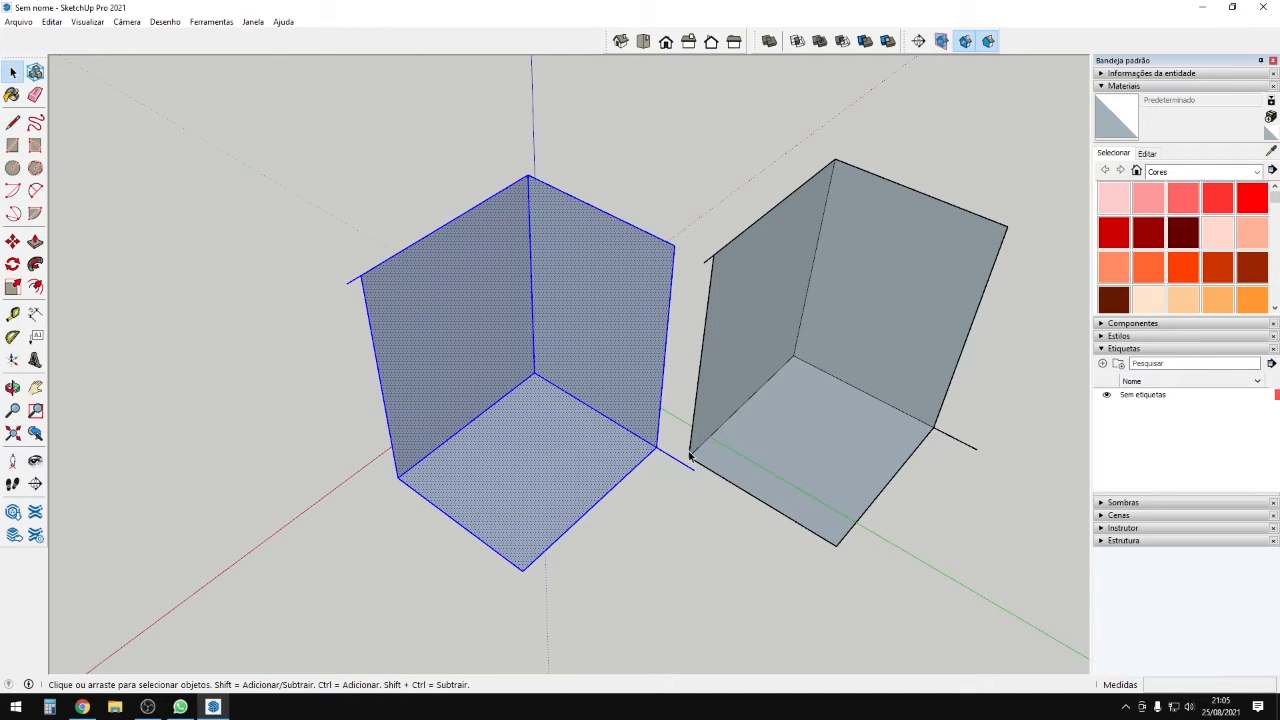
scroll(691, 466, up, 1)
click(689, 470)
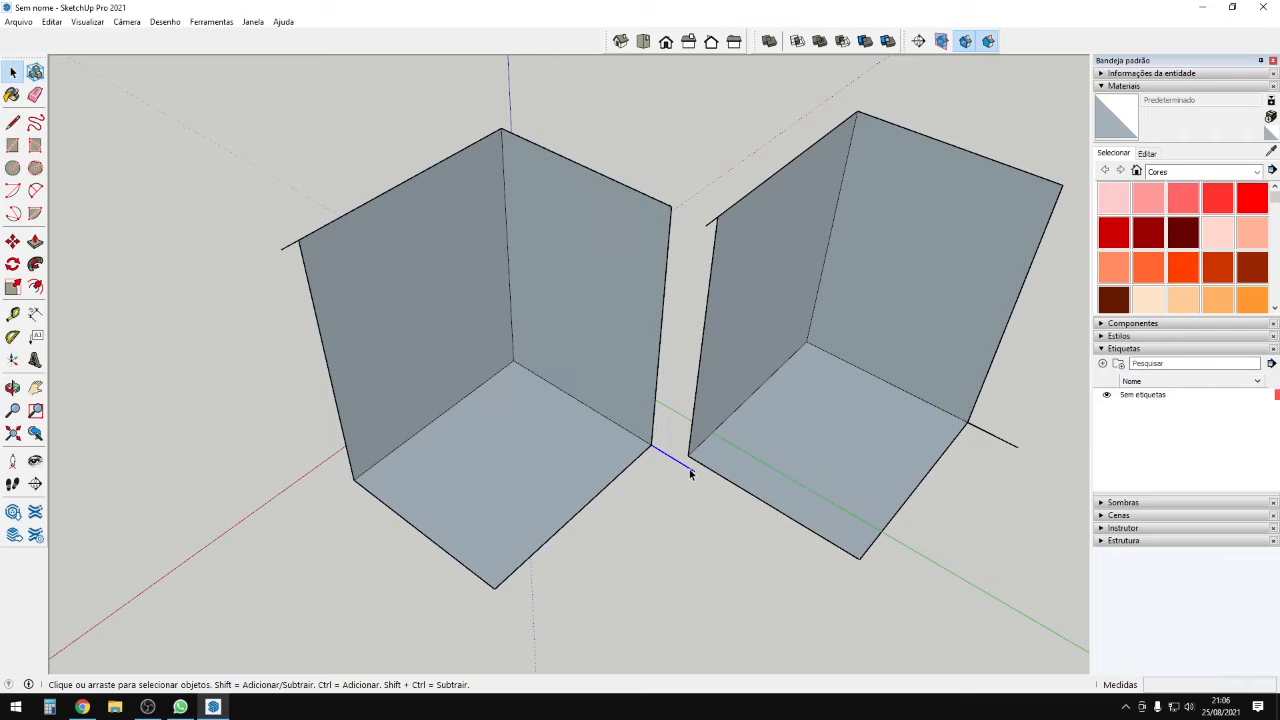
key(l)
scroll(693, 470, up, 1)
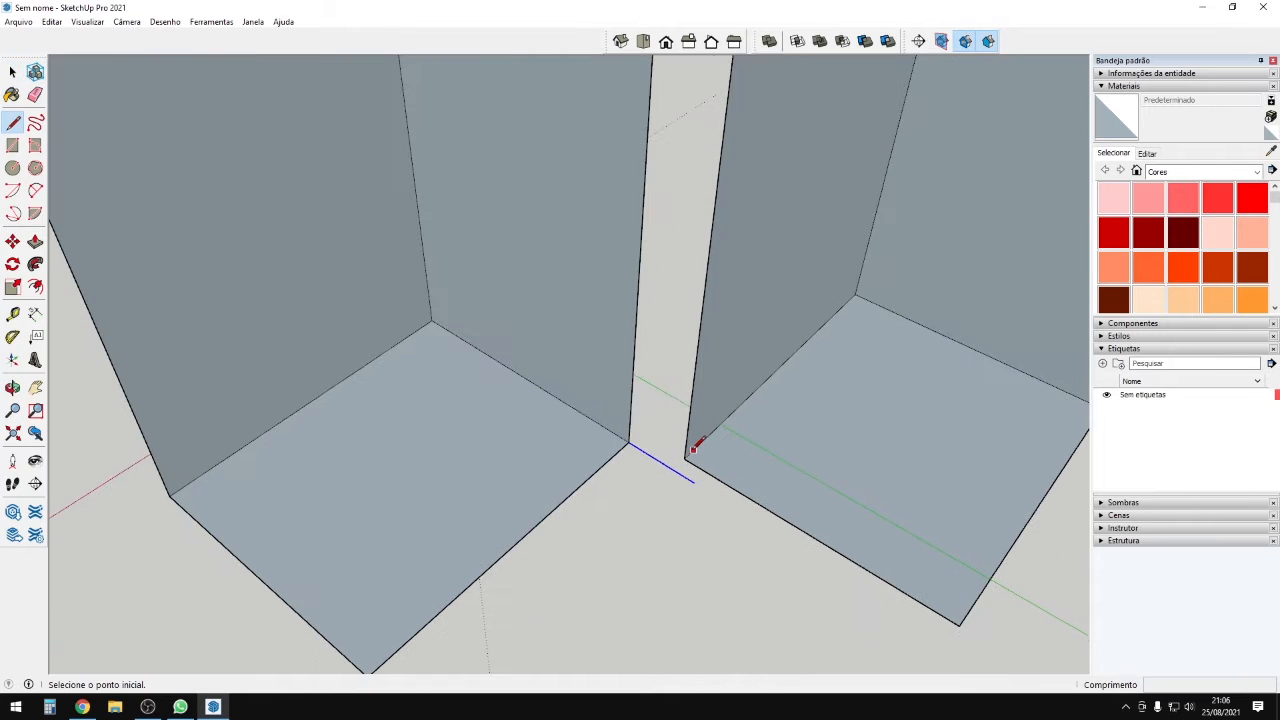
key(space)
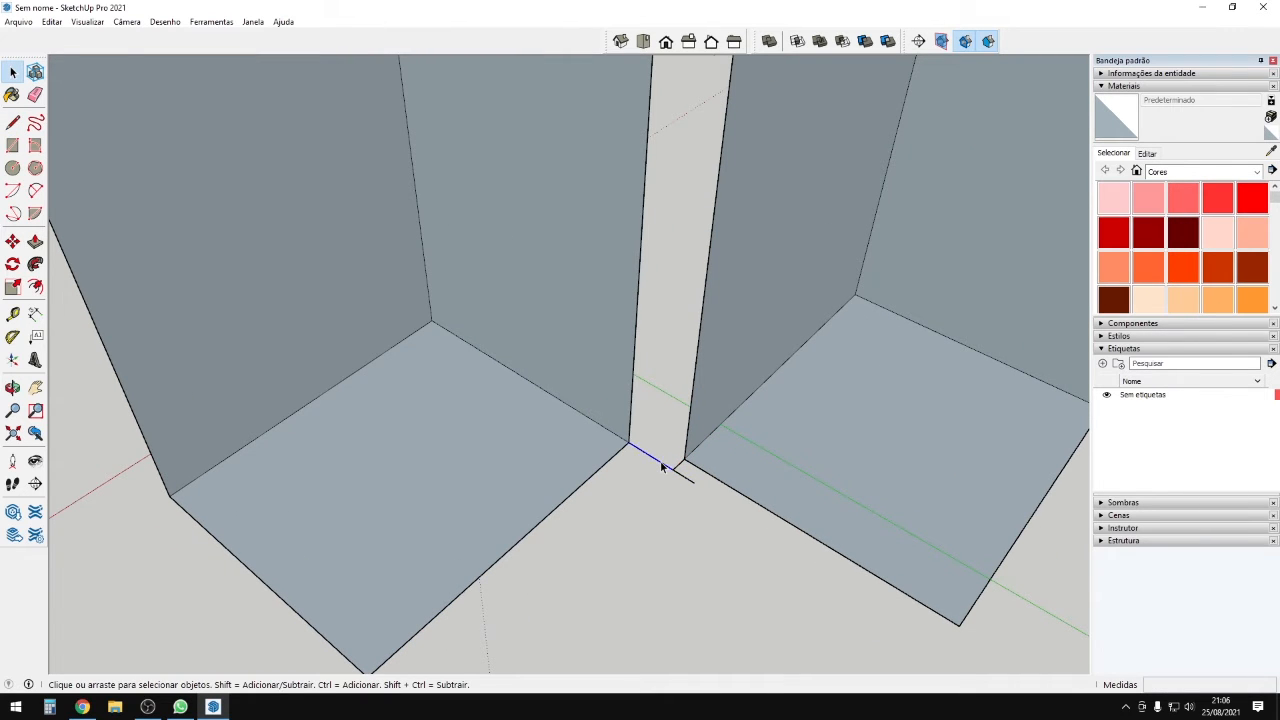
key(ctrl+a)
scroll(565, 463, down, 2)
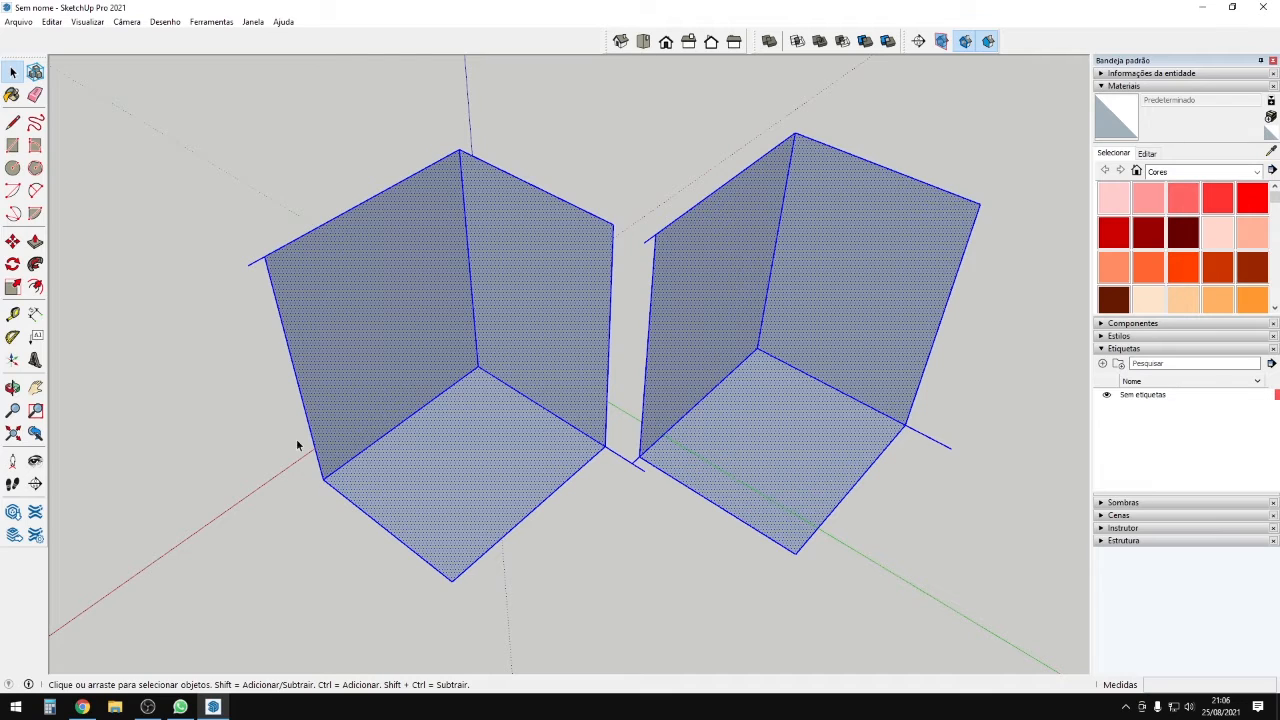
Delete the copied shape beside the original.
scroll(520, 395, down, 2)
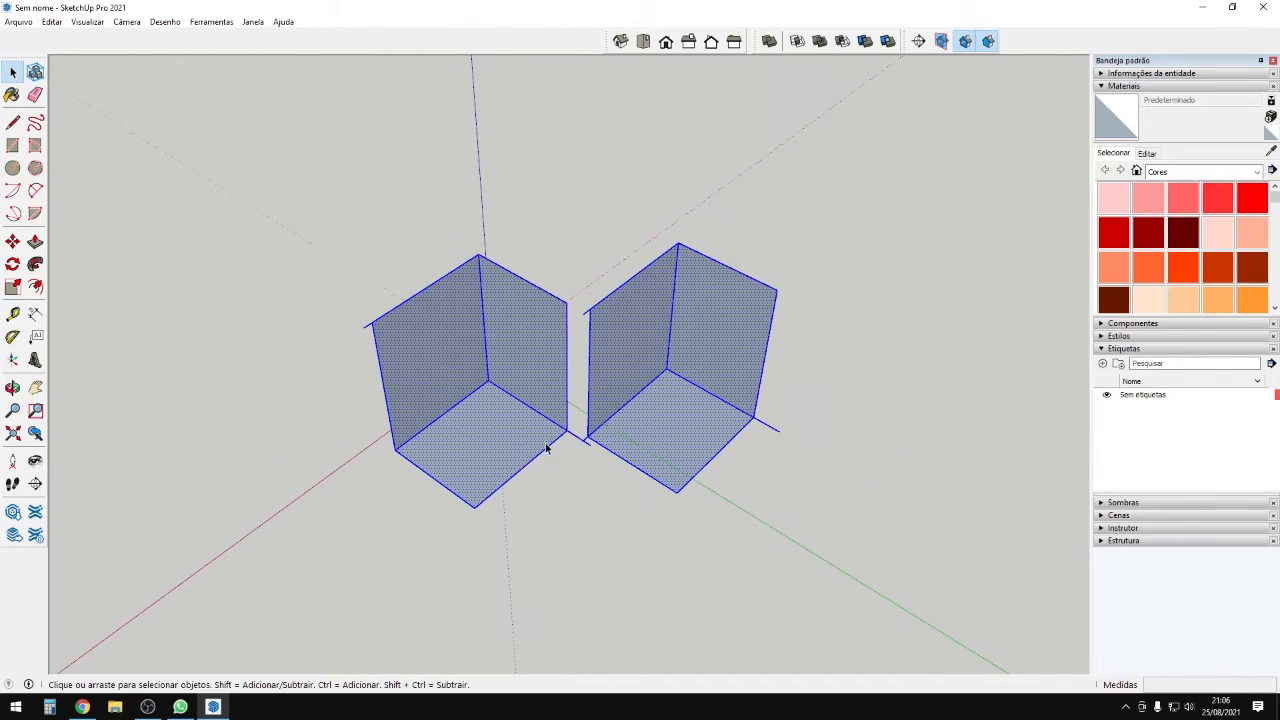
triple_click(637, 419)
key(Delete)
Select all faces and edges of the remaining three-face shape and make them a group.
middle_drag(455, 441, 497, 439)
triple_click(474, 435)
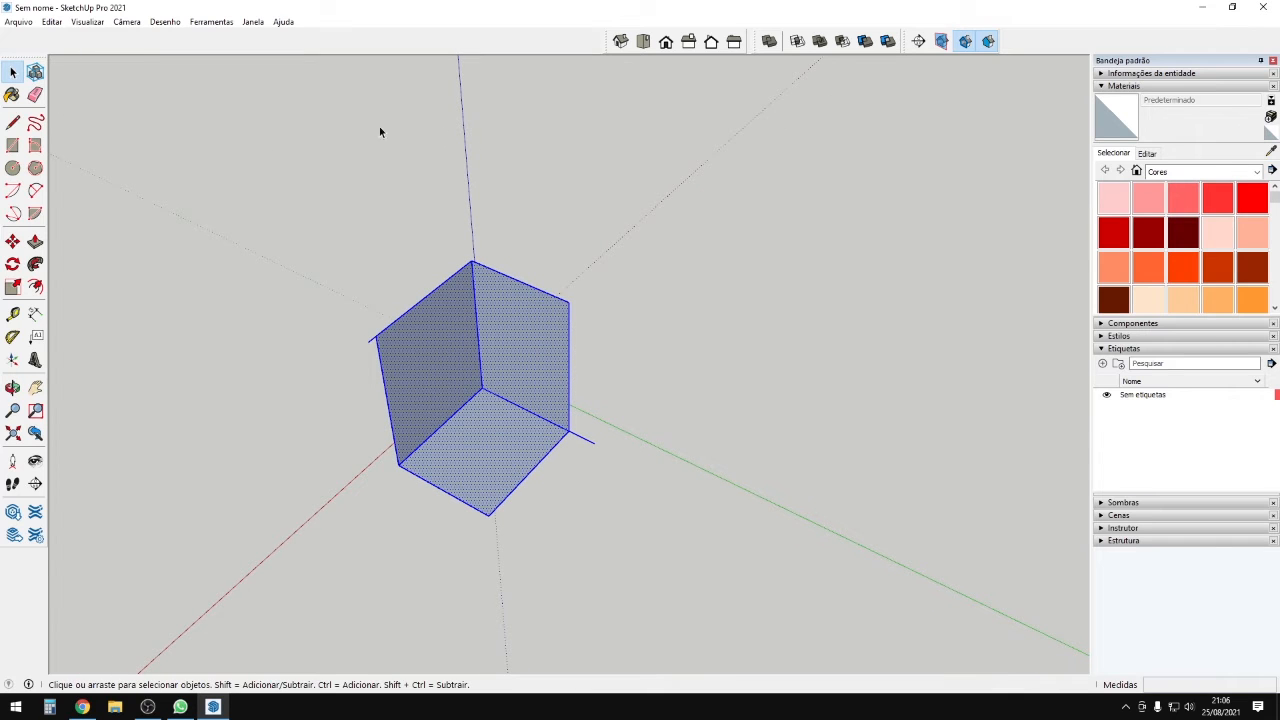
right_click(462, 430)
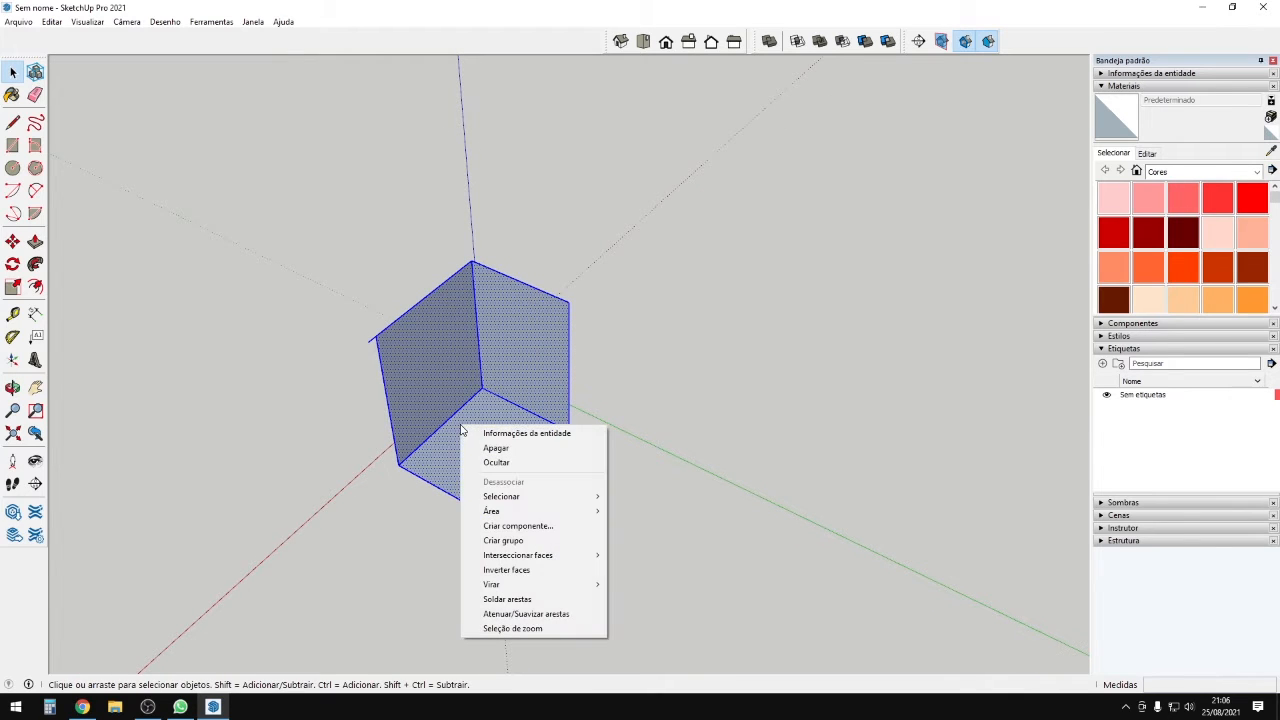
click(510, 538)
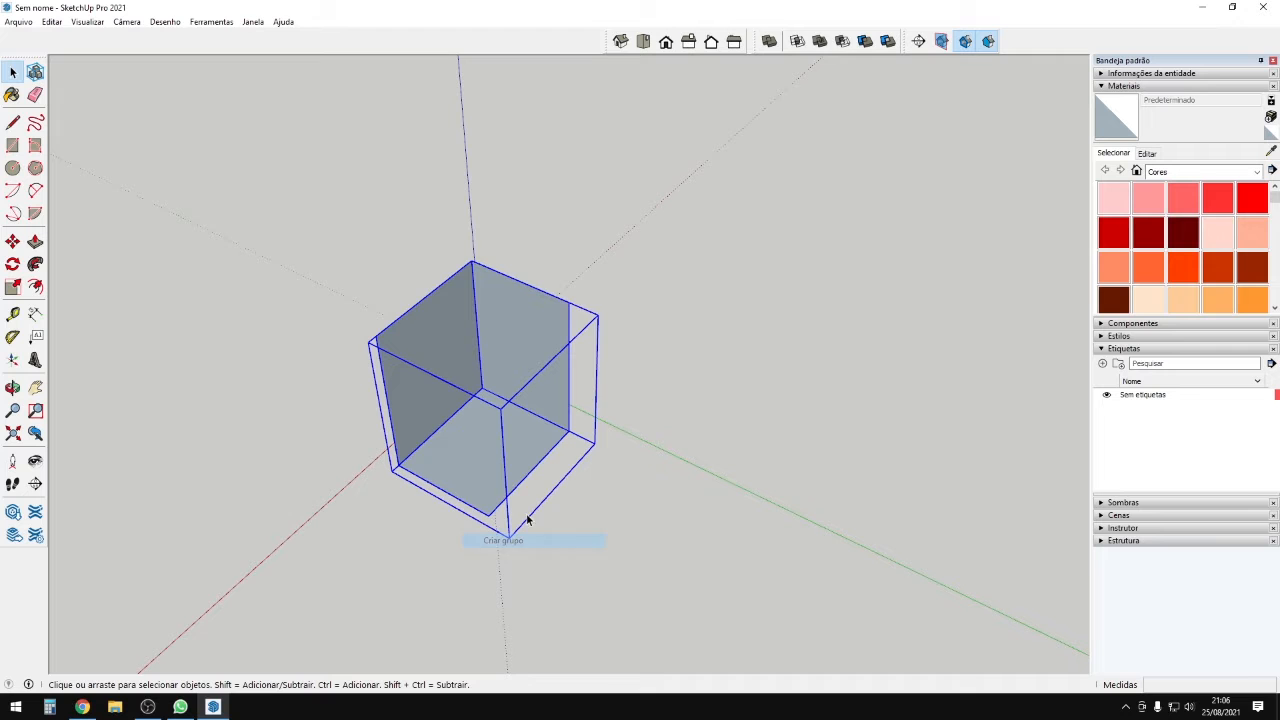
Copy the group a short distance so that it overlaps the original group.
scroll(480, 425, up, 2)
key(m)
key(ctrl)
click(478, 441)
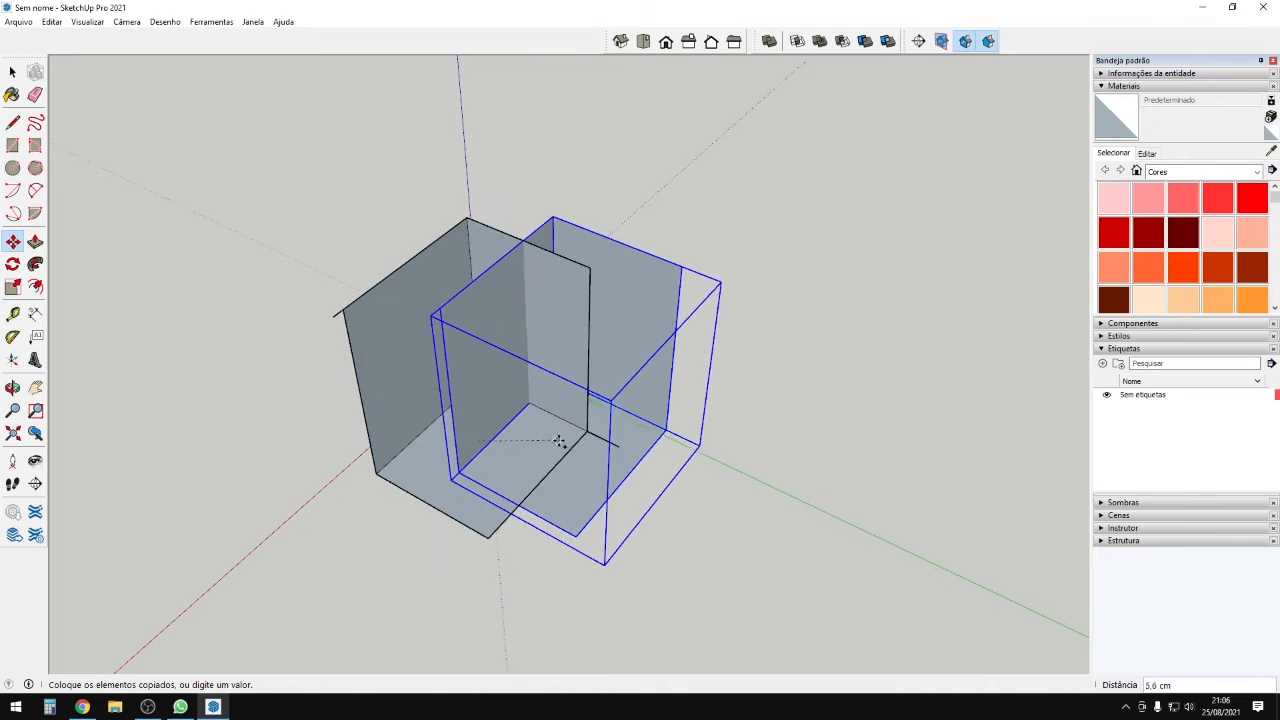
click(585, 447)
Open each of the two overlapping groups in turn and select all the geometry inside, checking that they stay independent.
middle_drag(433, 463, 523, 342)
key(space)
triple_click(490, 256)
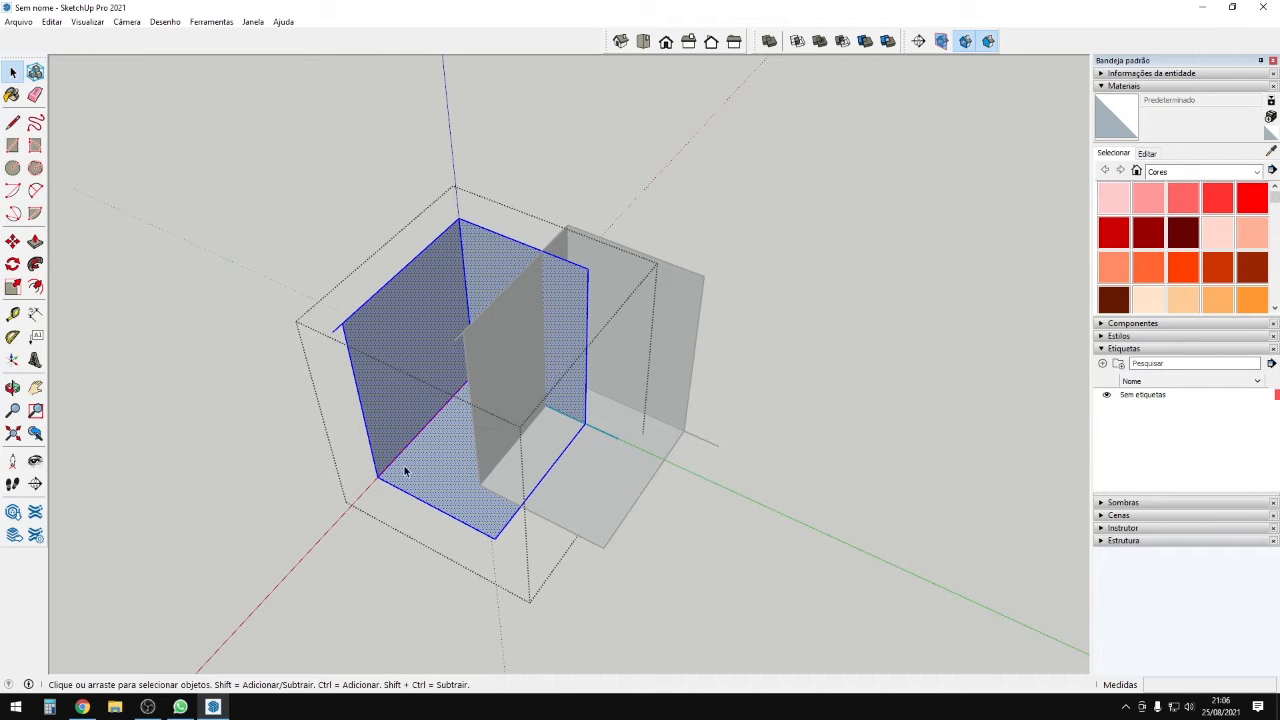
middle_drag(477, 256, 532, 475)
triple_click(617, 497)
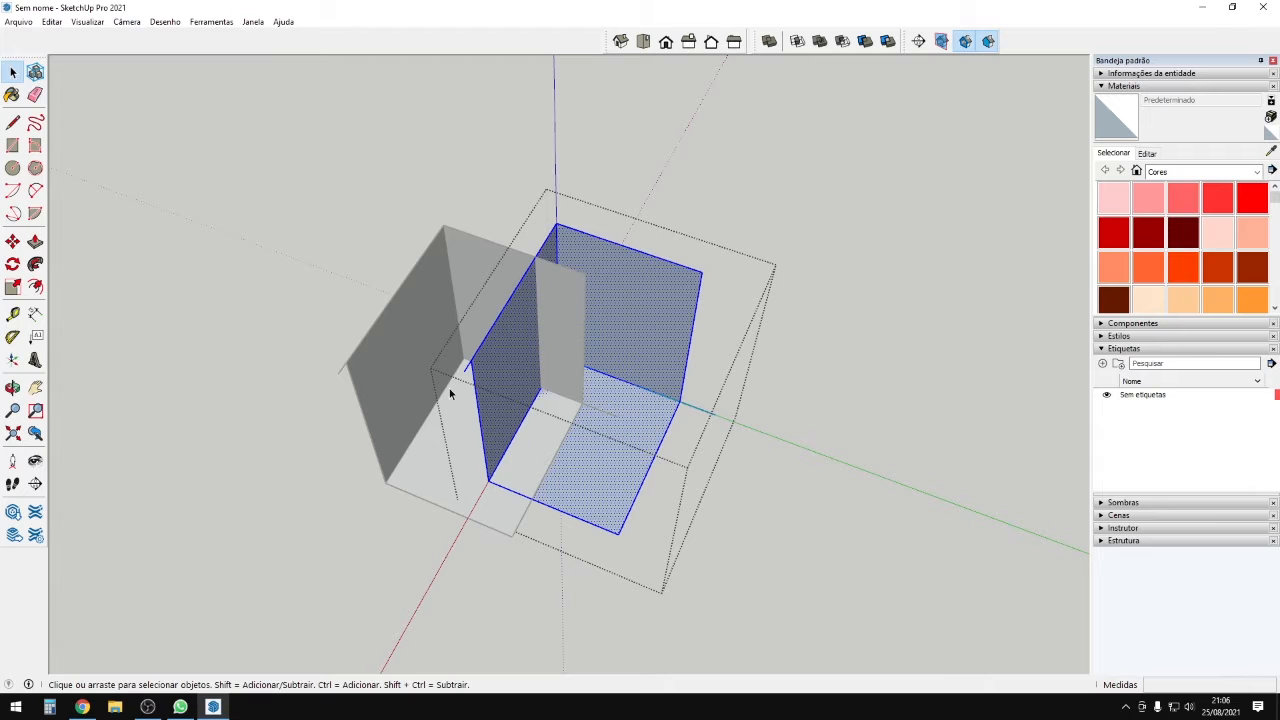
middle_drag(709, 477, 553, 495)
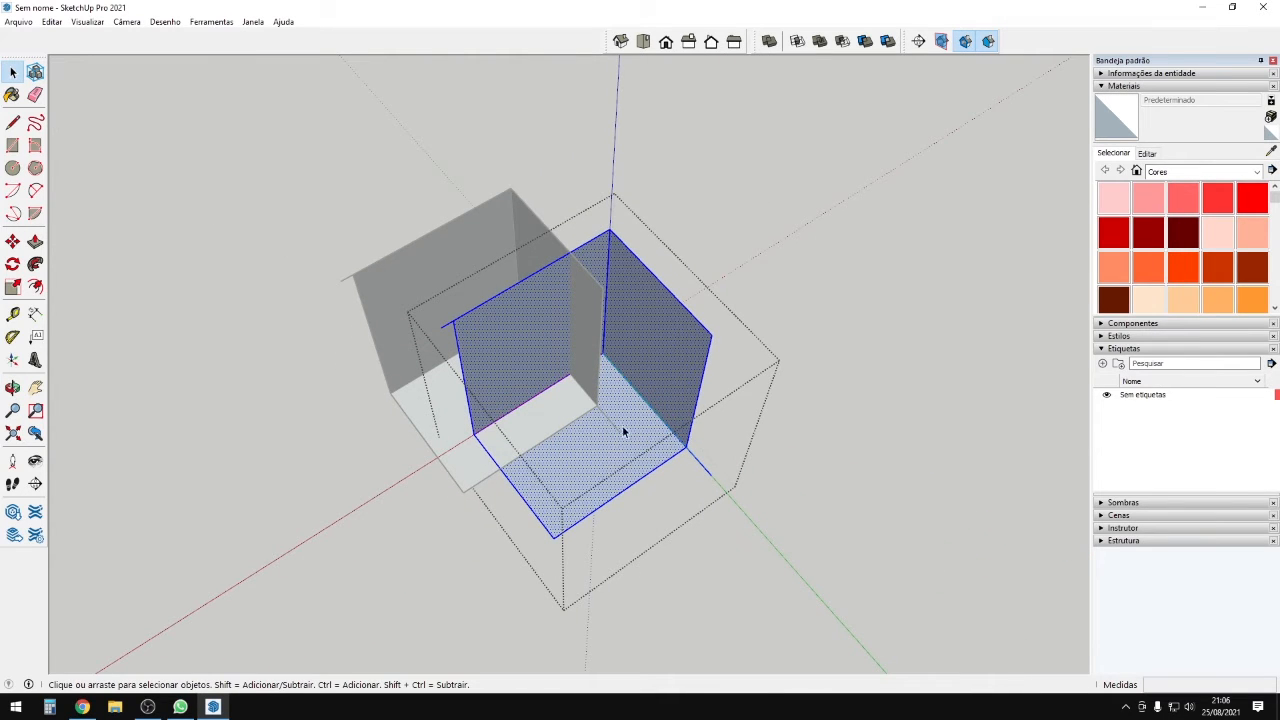
middle_drag(622, 431, 701, 527)
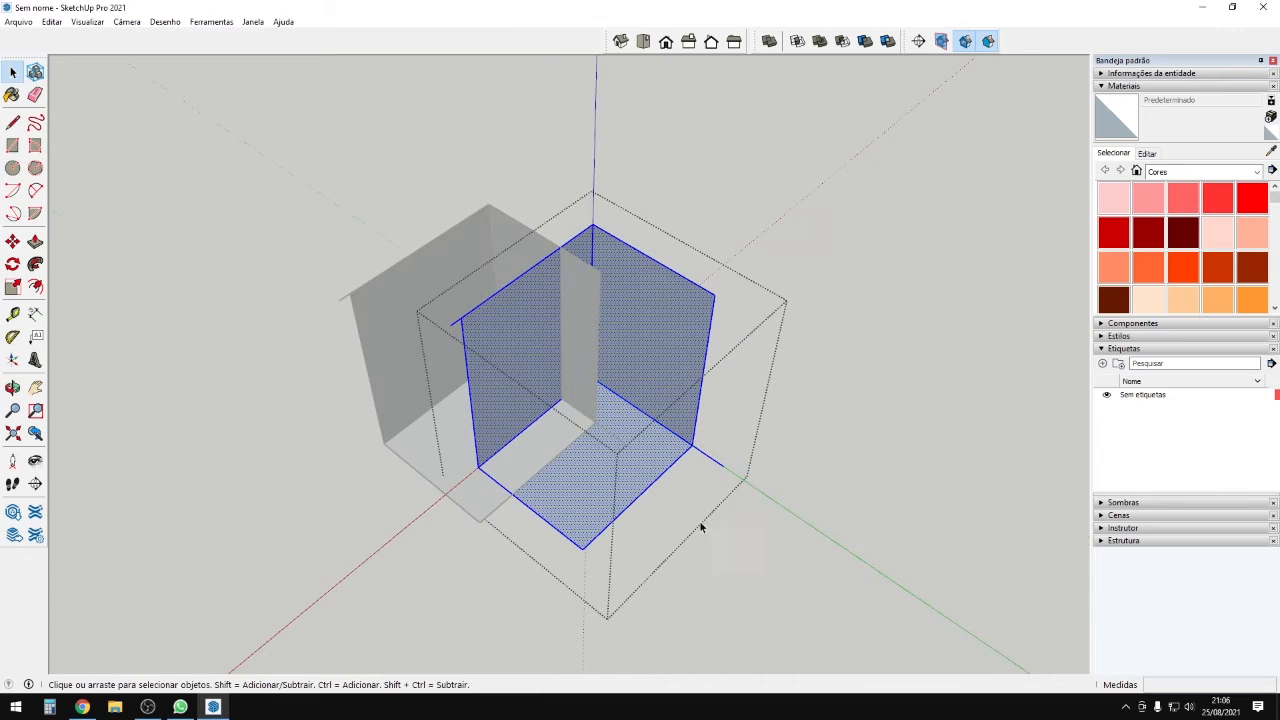
key(Escape)
Move the overlapping copied group about 10.9 cm away, clear of the original group.
click(603, 473)
click(765, 489)
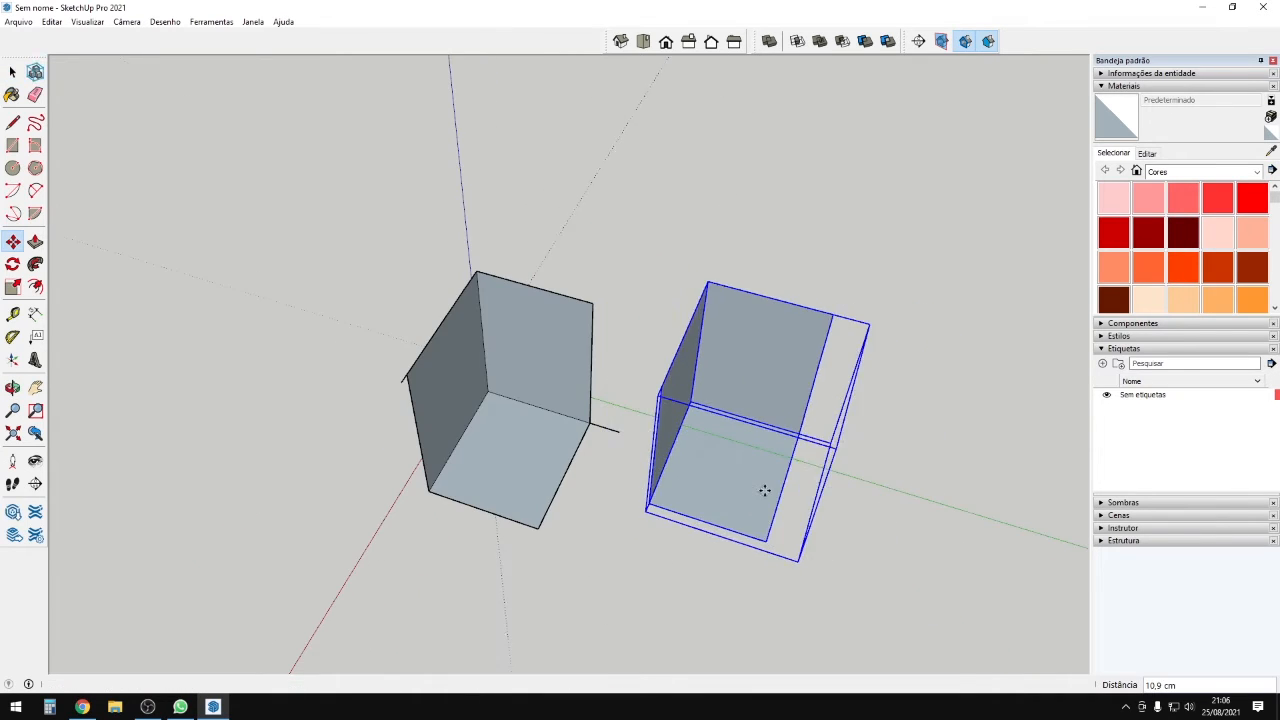
Turn the separated group into a component, entering a definition name for it.
middle_drag(688, 487, 537, 509)
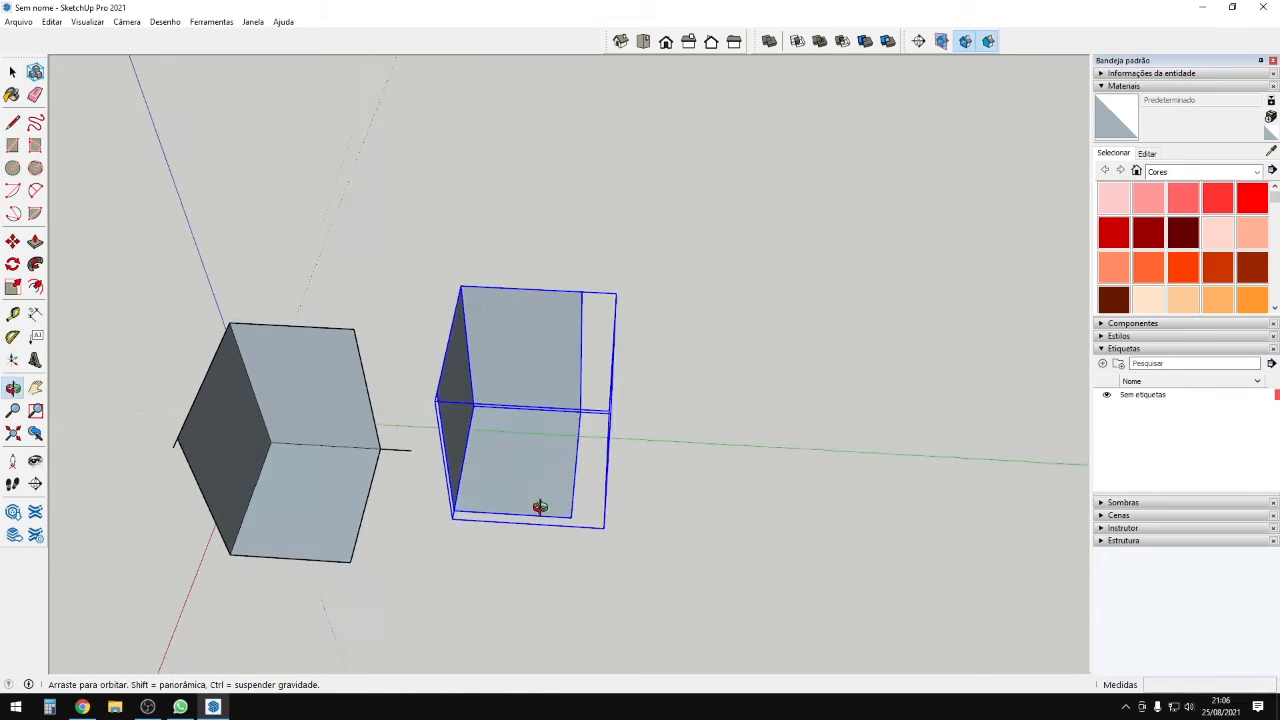
right_click(541, 476)
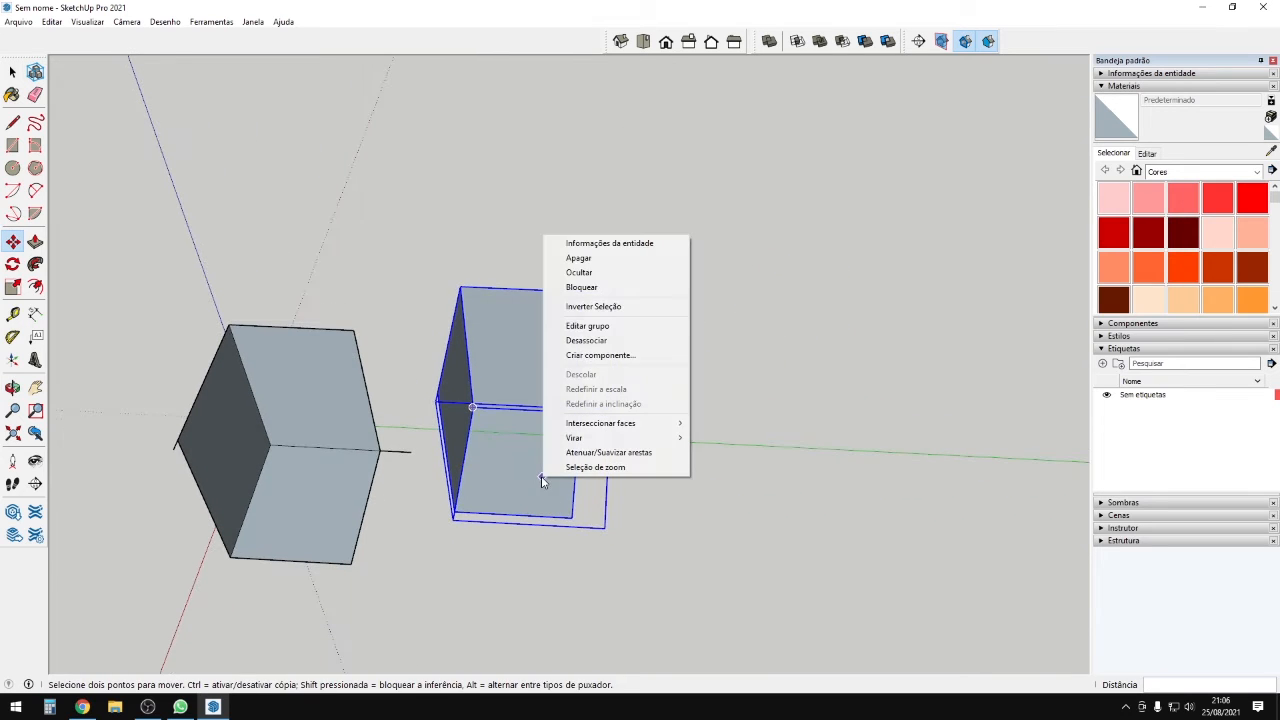
click(590, 356)
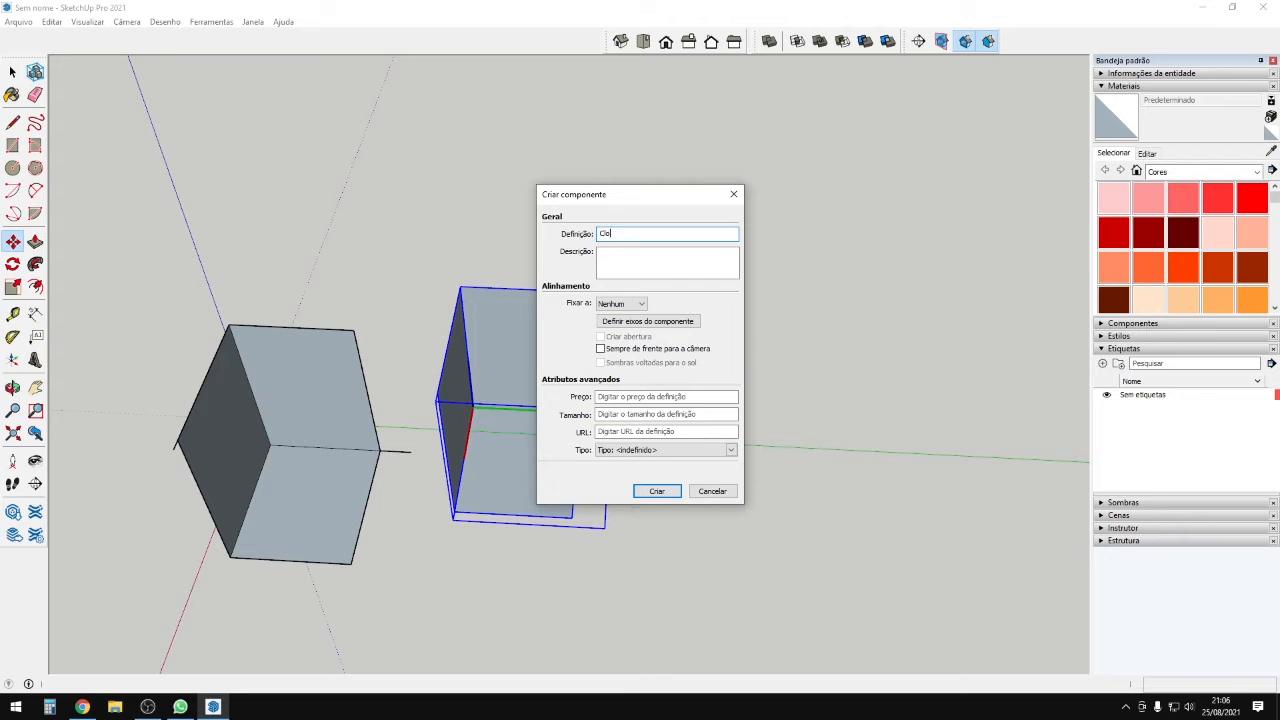
click(636, 494)
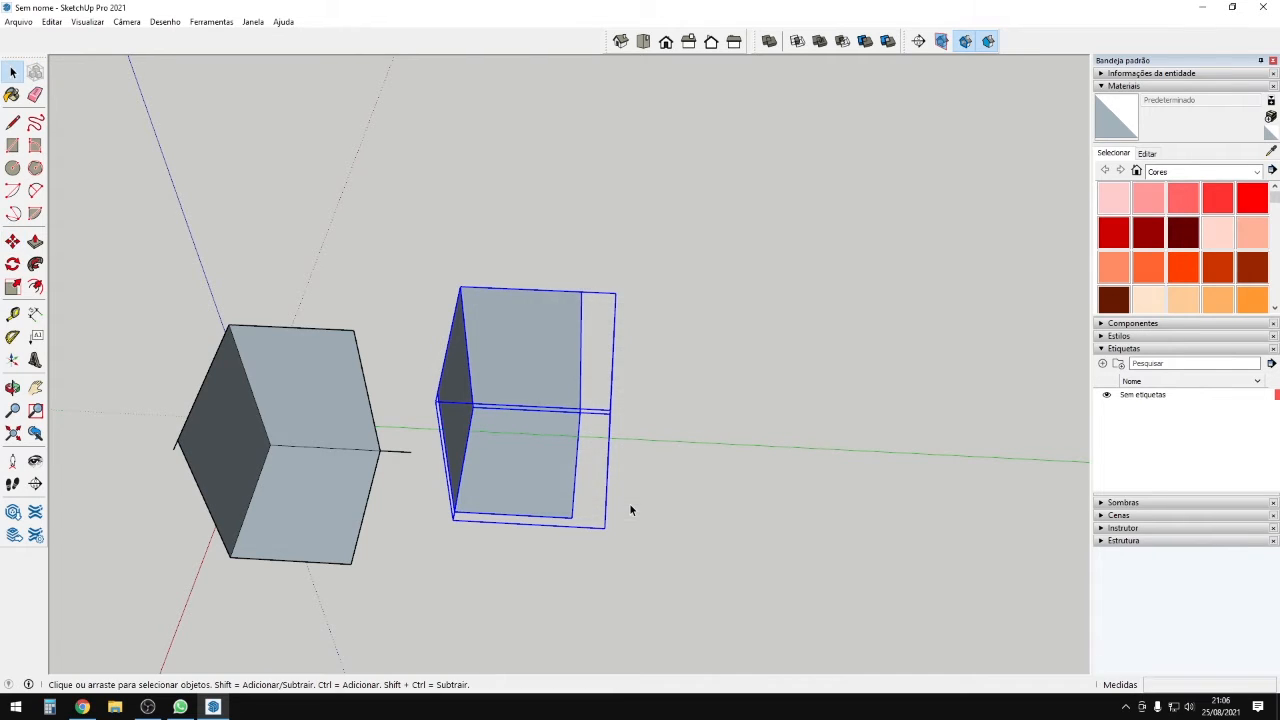
Copy the component about 10.9 cm along the green axis.
key(ctrl)
click(500, 464)
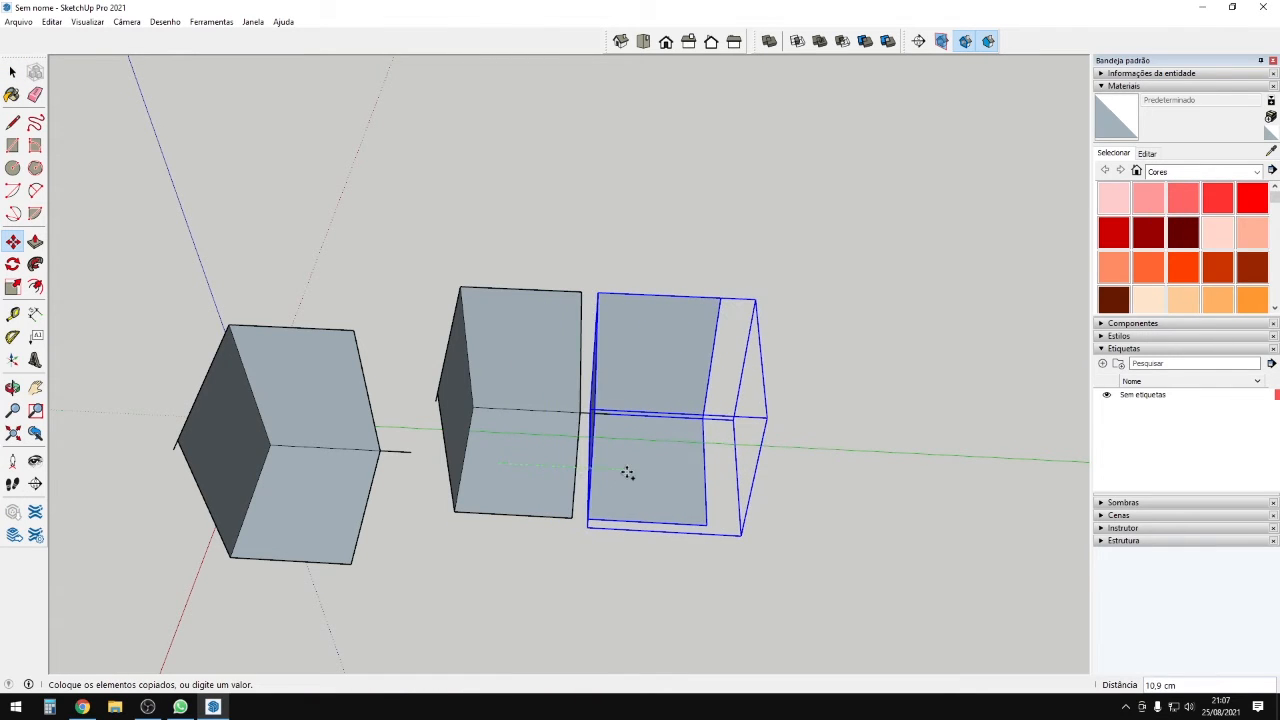
click(626, 471)
middle_drag(626, 471, 468, 438)
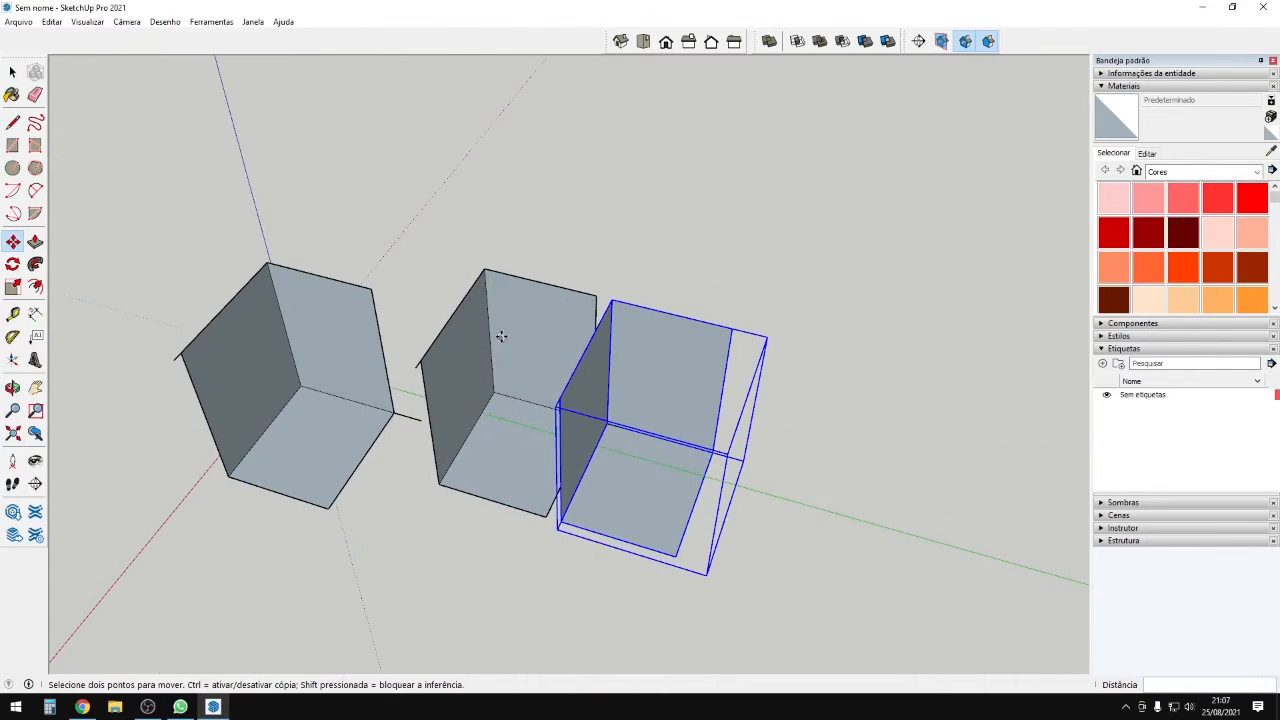
Open the new component copy for editing and pull its base face upward with Push/Pull to form a block.
key(space)
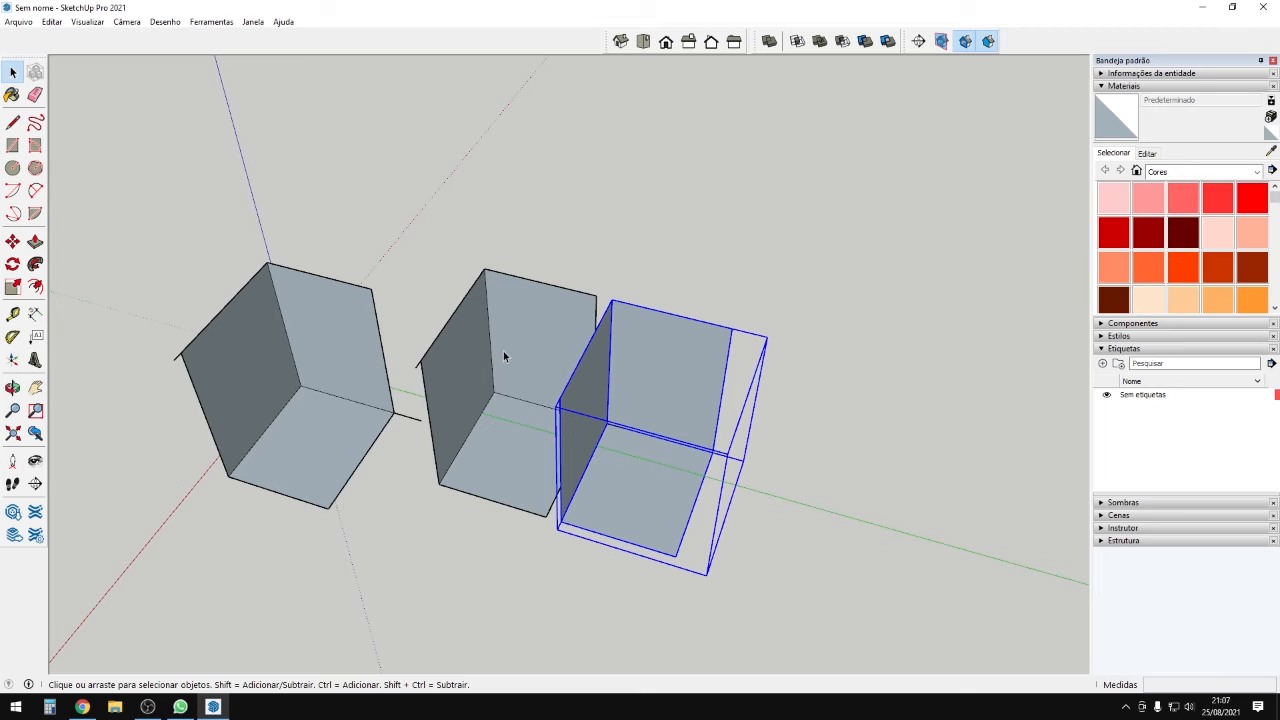
double_click(612, 519)
middle_drag(612, 519, 643, 534)
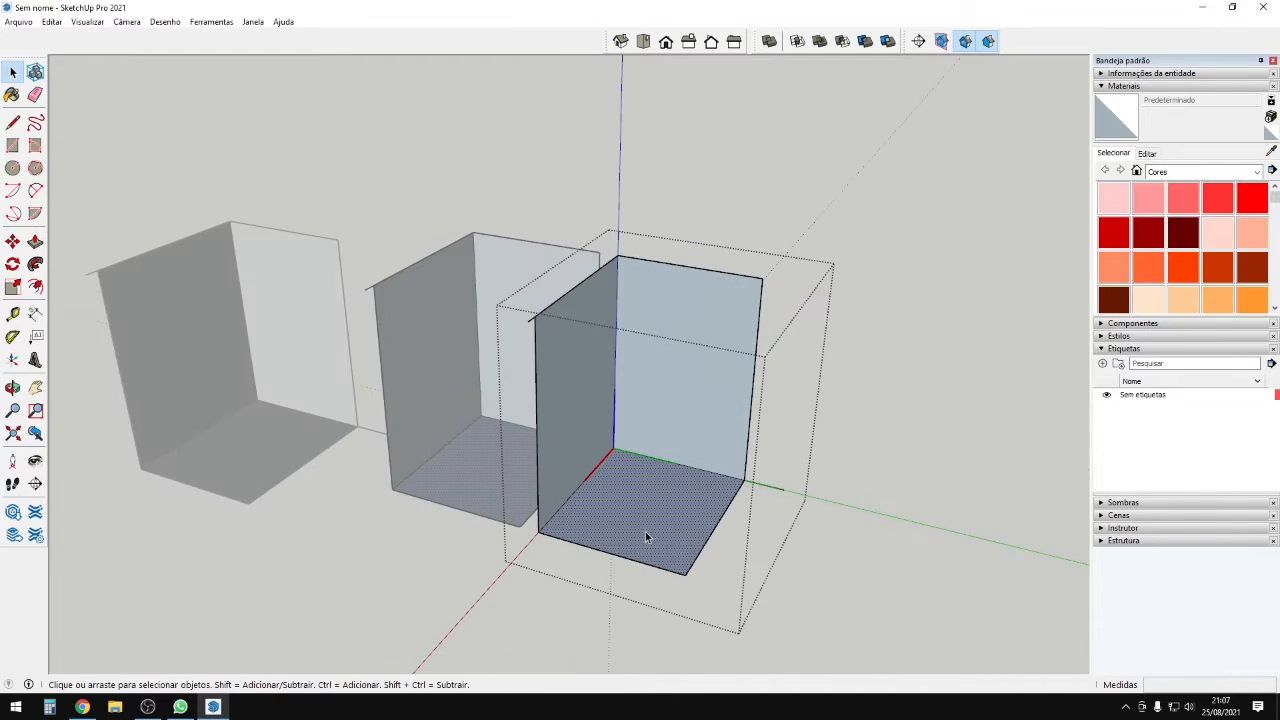
key(p)
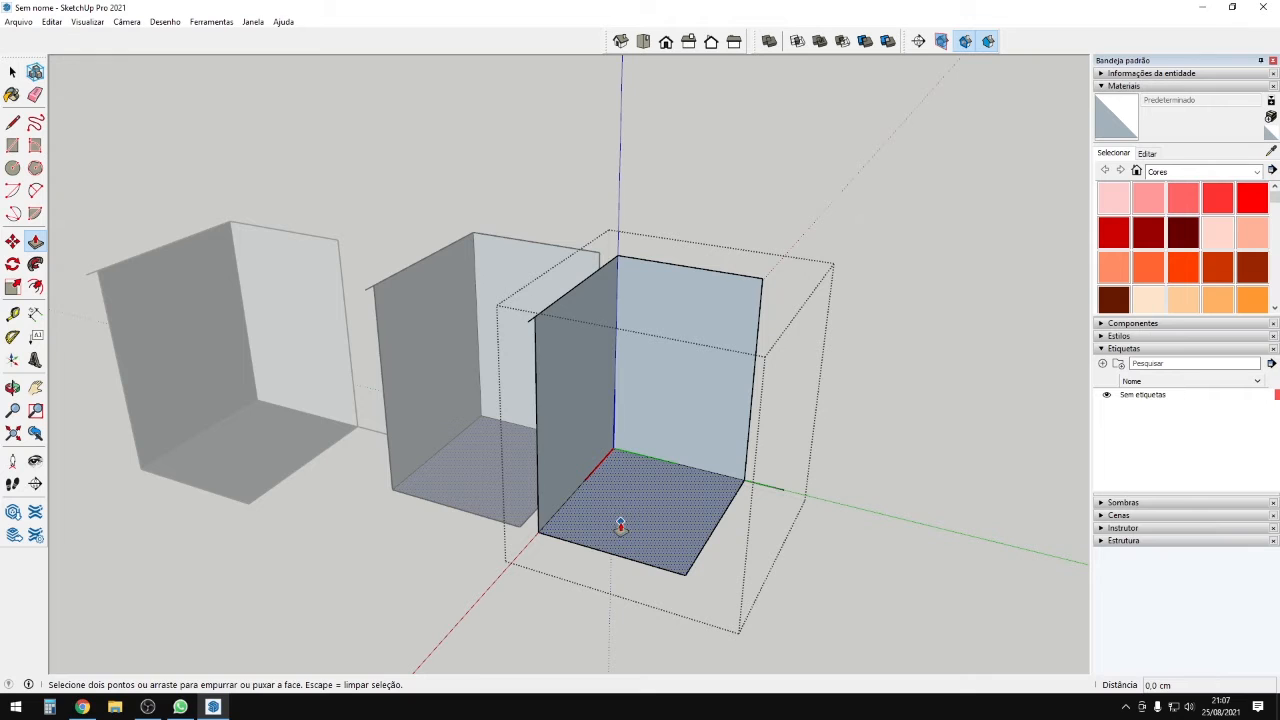
click(620, 522)
click(637, 405)
middle_drag(608, 423, 664, 436)
Push the block's front face inward and lower its top face with Push/Pull while editing the component copy.
middle_drag(777, 486, 523, 506)
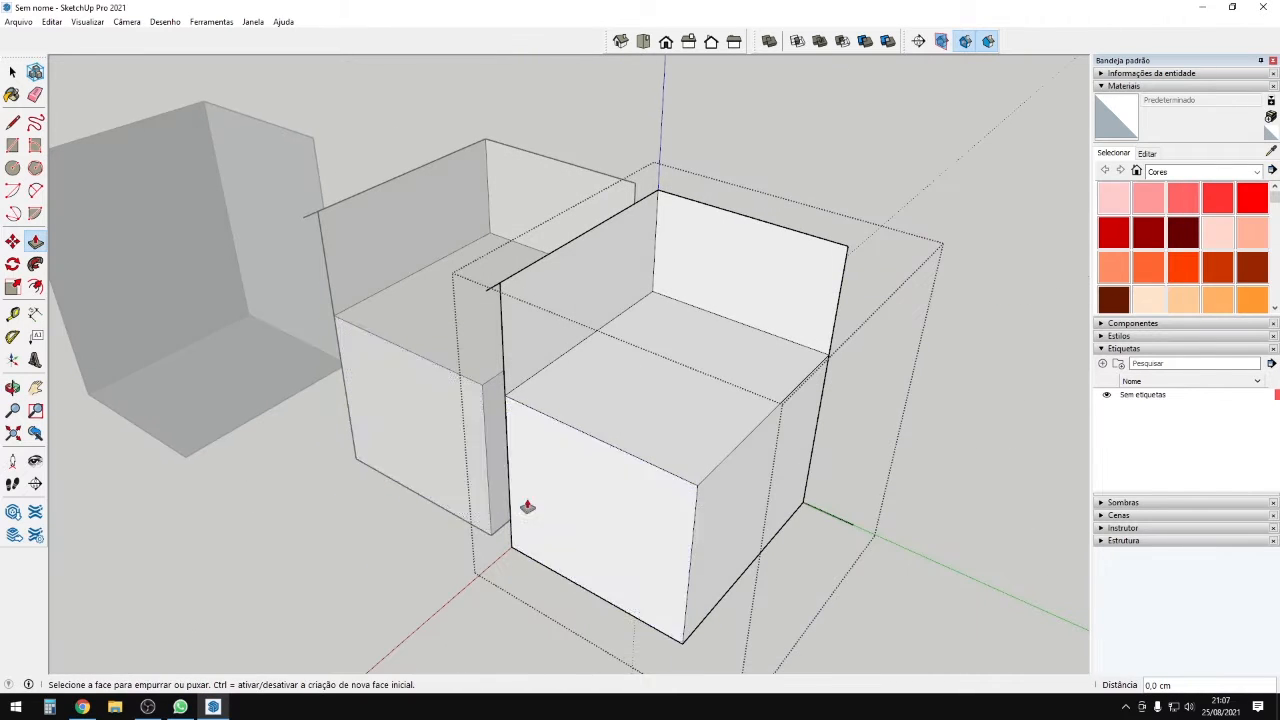
click(623, 486)
click(660, 462)
mouse_move(638, 408)
middle_down()
mouse_move(780, 291)
mouse_move(657, 411)
middle_up()
drag(668, 372, 667, 380)
click(691, 376)
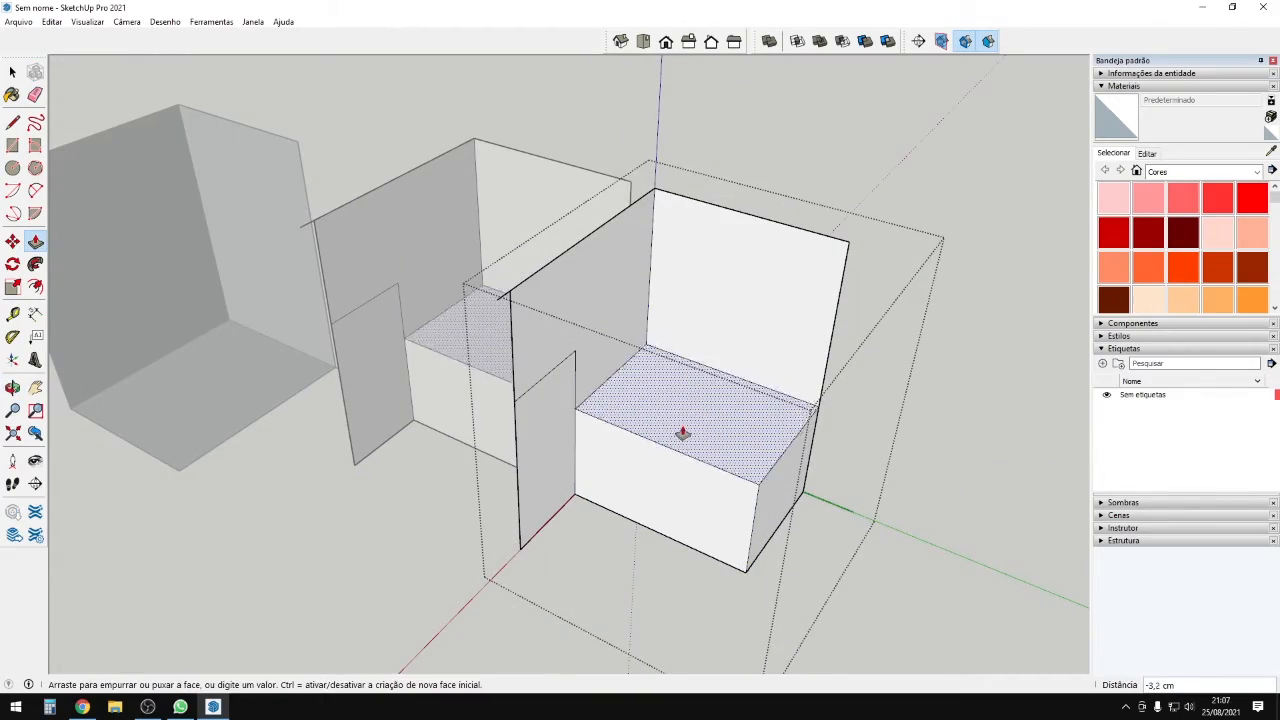
click(678, 449)
mouse_move(637, 483)
middle_down()
mouse_move(734, 327)
mouse_move(689, 460)
mouse_move(774, 517)
mouse_move(652, 488)
middle_up()
Close the component for editing and delete all the modelled objects, emptying the scene.
key(space)
key(Escape)
scroll(584, 462, down, 3)
click(604, 450)
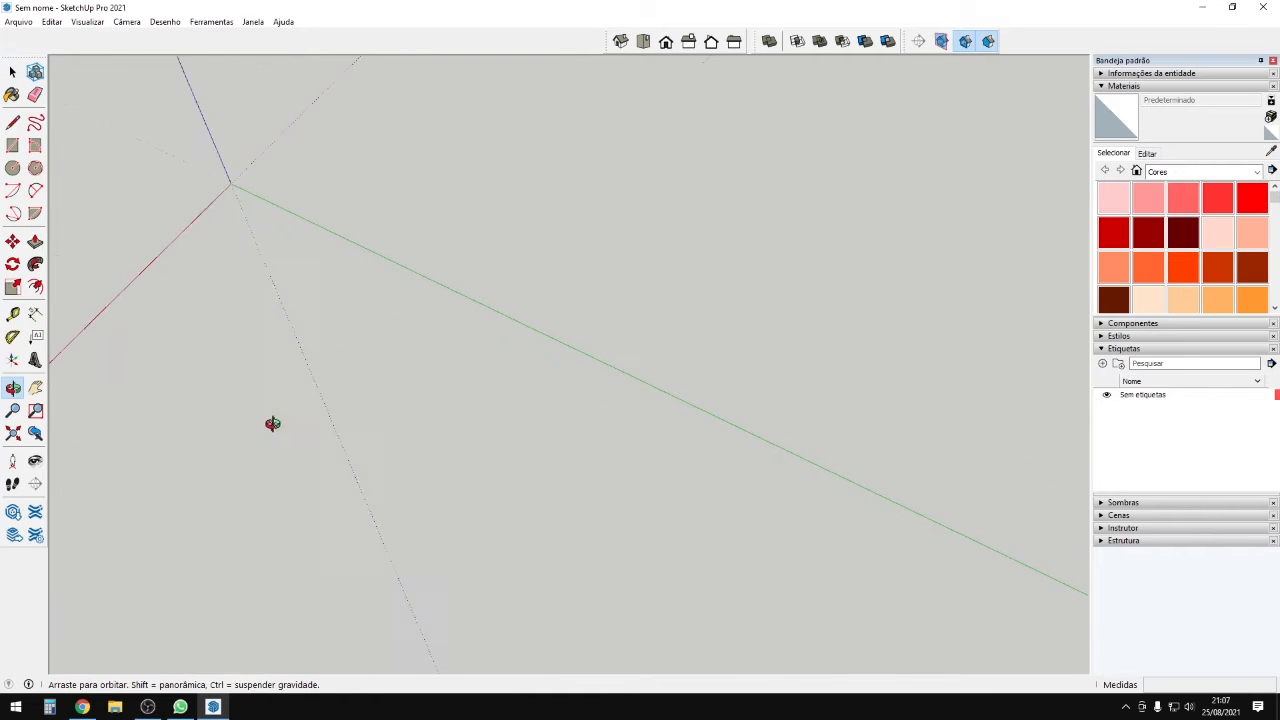
Draw a square face of about 155.3 × 155.3 cm on the ground plane near the origin.
middle_drag(271, 423, 166, 149)
key(r)
scroll(516, 220, up, 3)
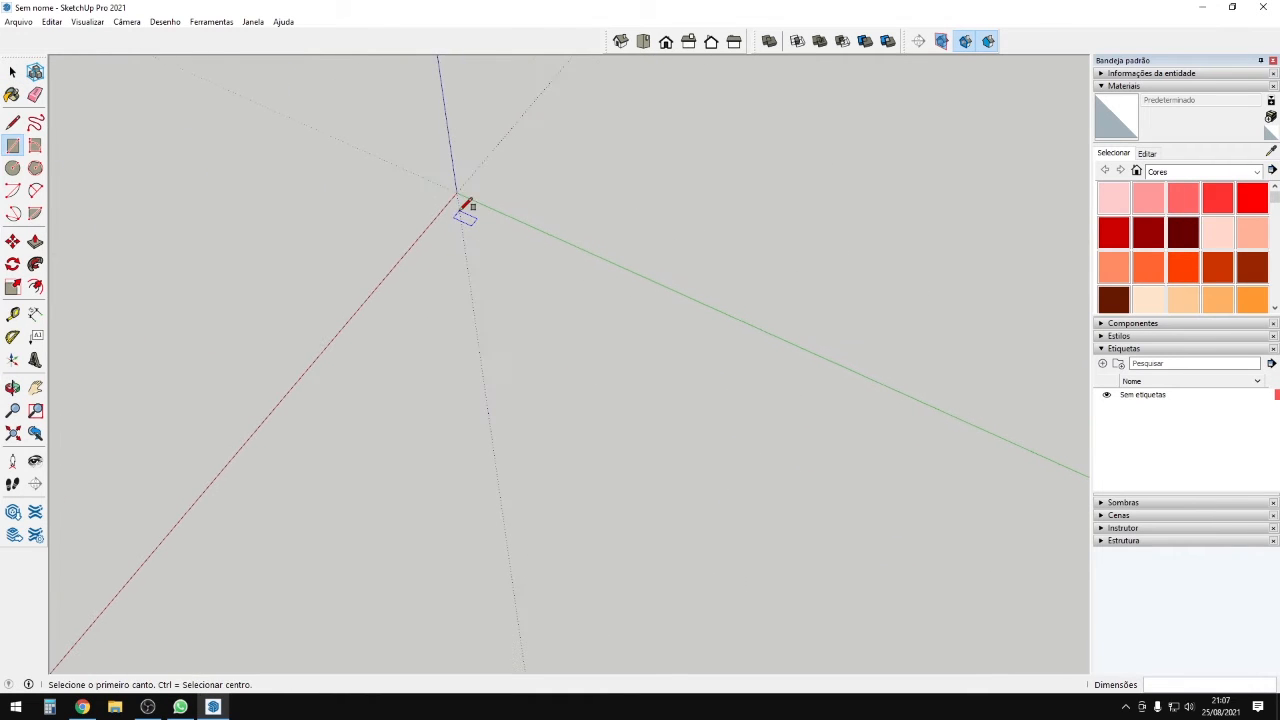
click(459, 211)
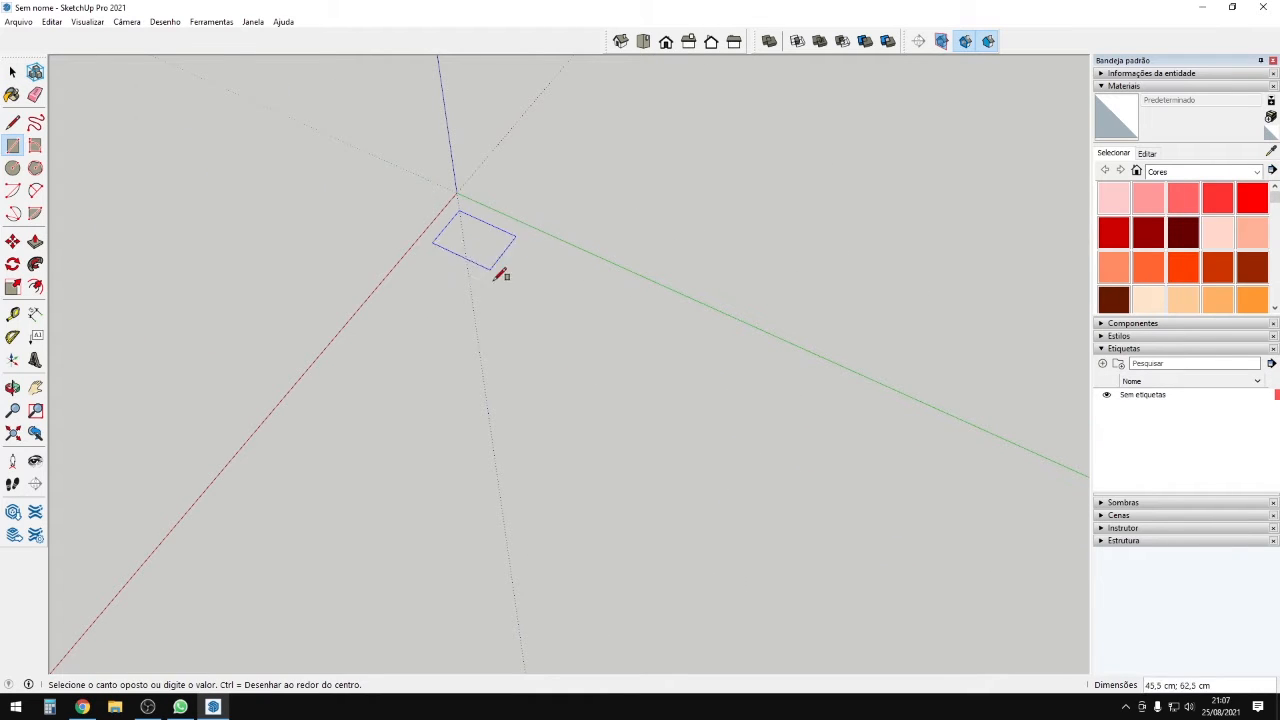
click(519, 418)
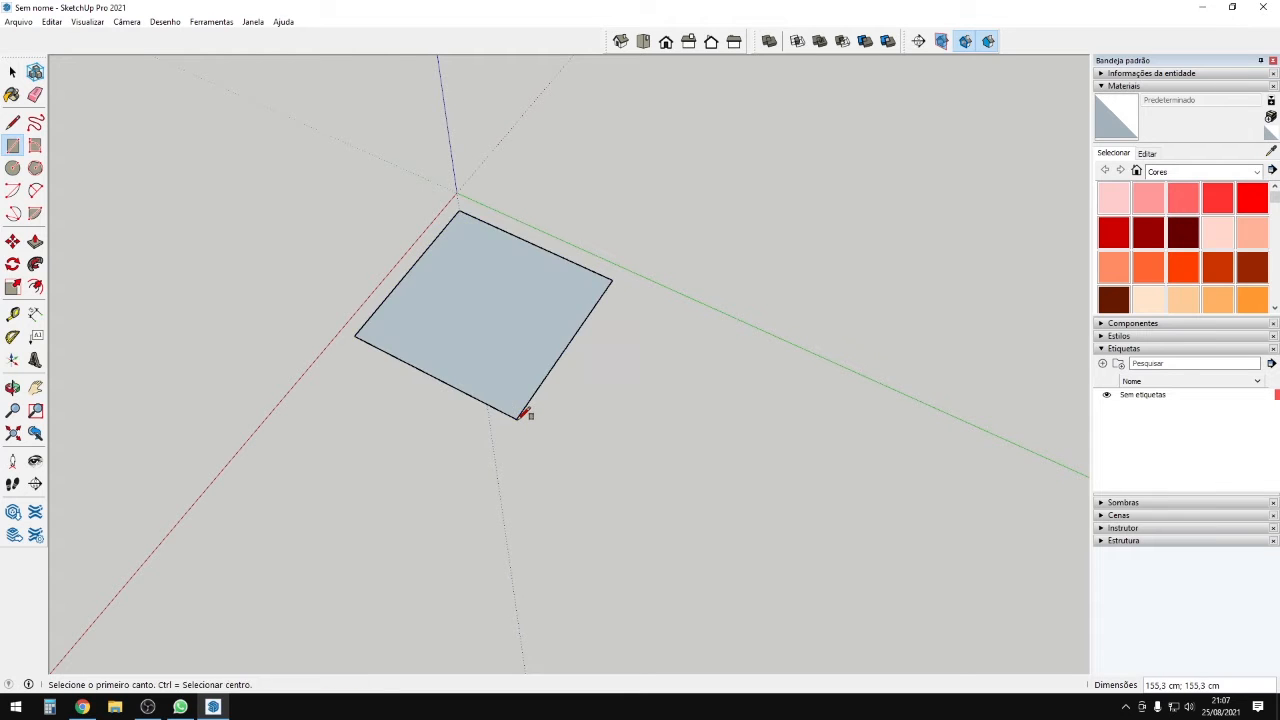
Draw a 100 × 100 cm square face next to the first square along the red axis.
key(o)
mouse_move(406, 409)
mouse_down()
mouse_move(597, 409)
mouse_move(929, 455)
mouse_up()
key(r)
scroll(494, 526, up, 3)
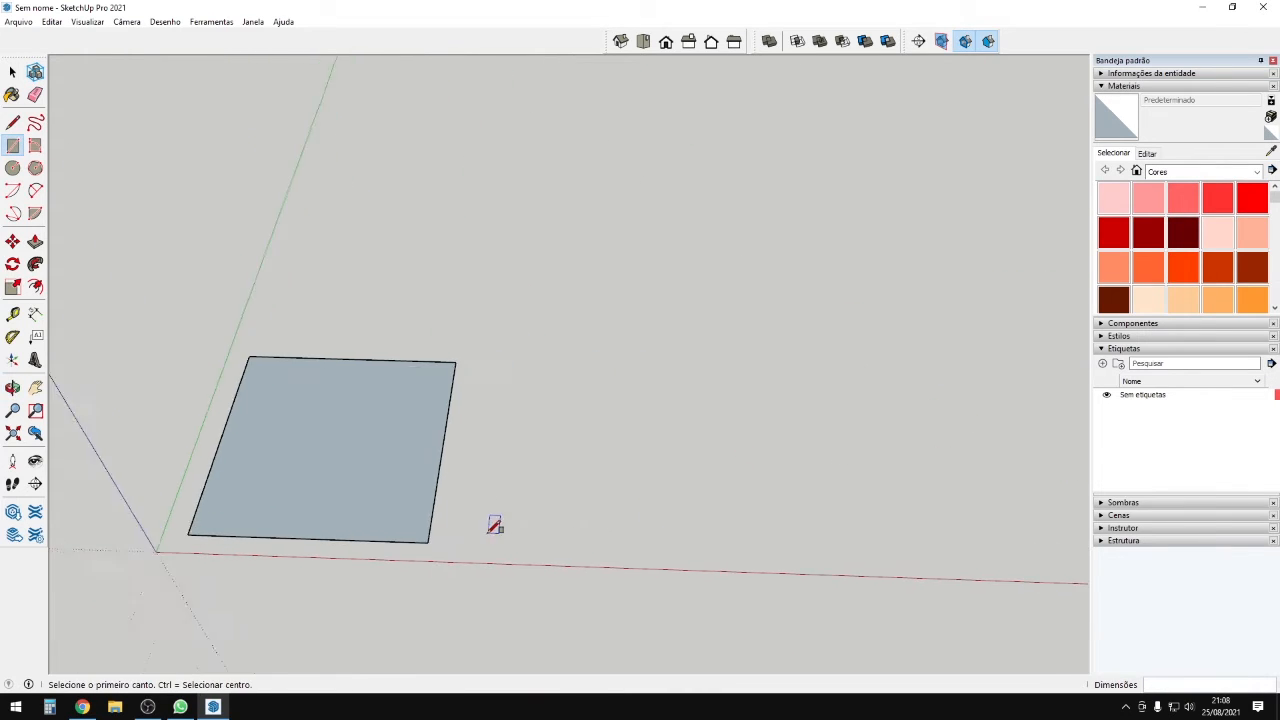
click(459, 541)
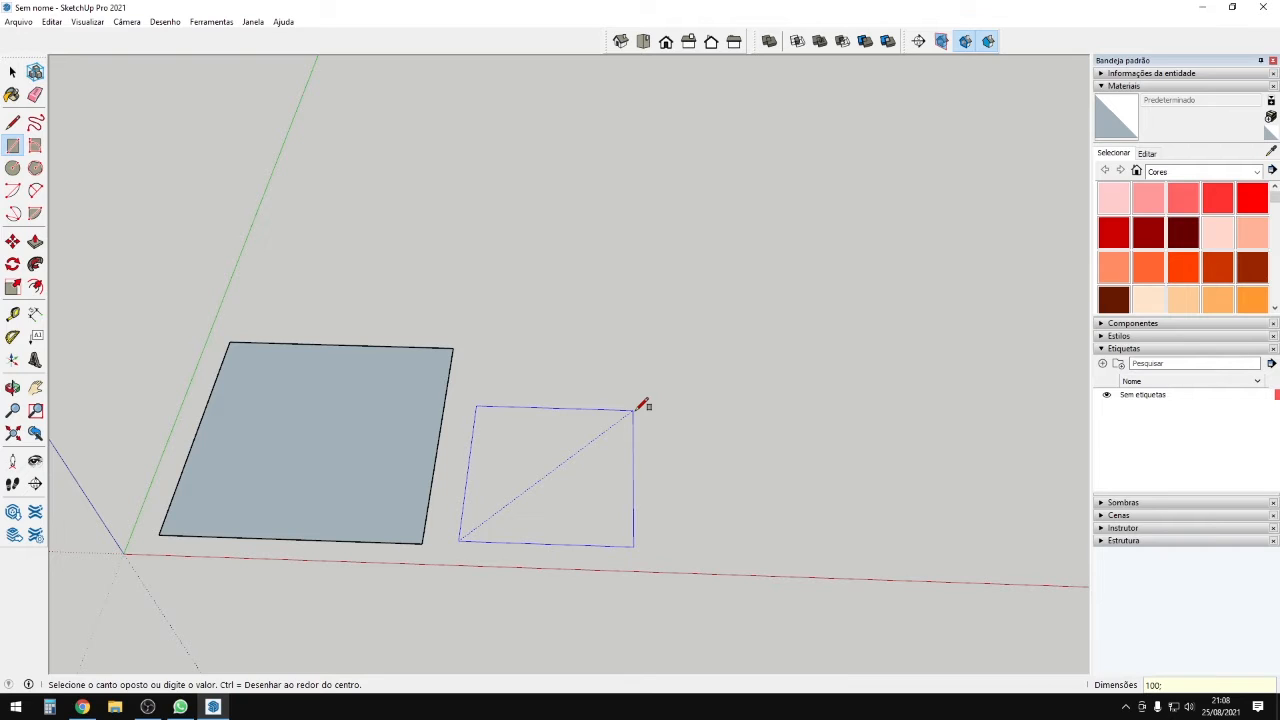
click(634, 411)
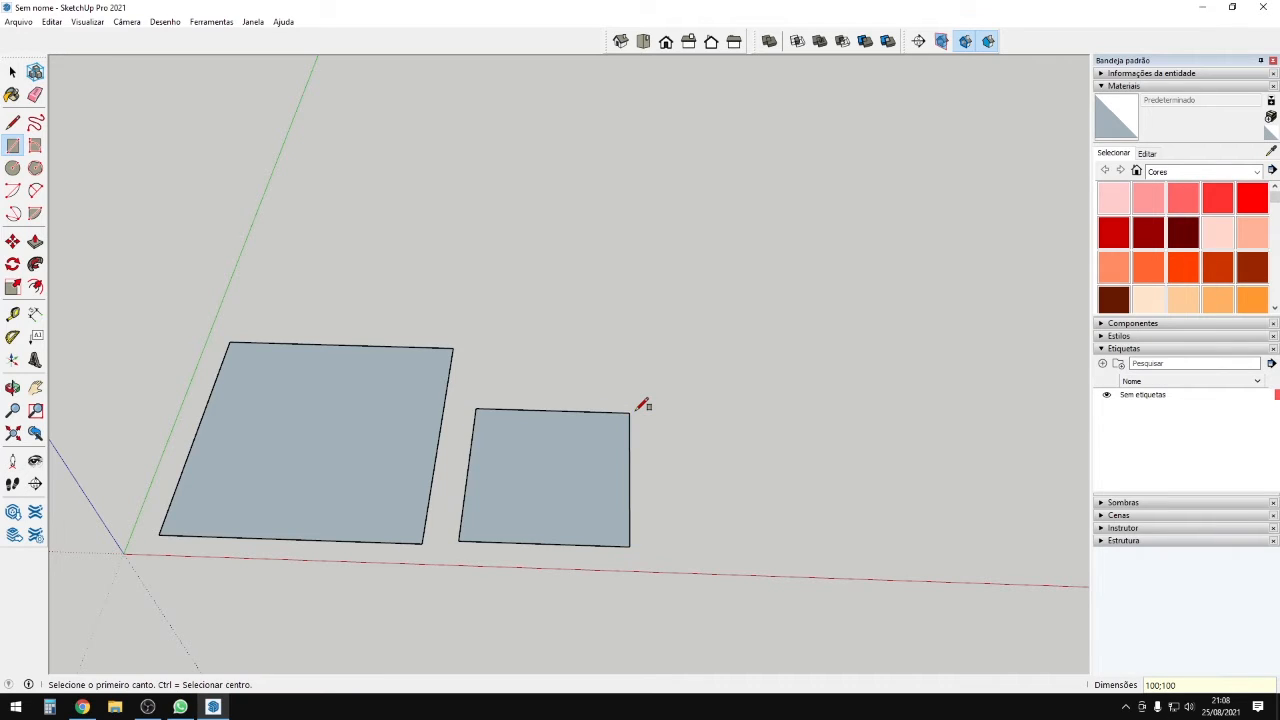
Try a Freehand zigzag line on the ground in front of the two squares, and delete it.
mouse_move(643, 431)
middle_down()
mouse_move(166, 451)
mouse_move(469, 366)
mouse_move(283, 403)
mouse_move(413, 358)
middle_up()
scroll(523, 338, up, 1)
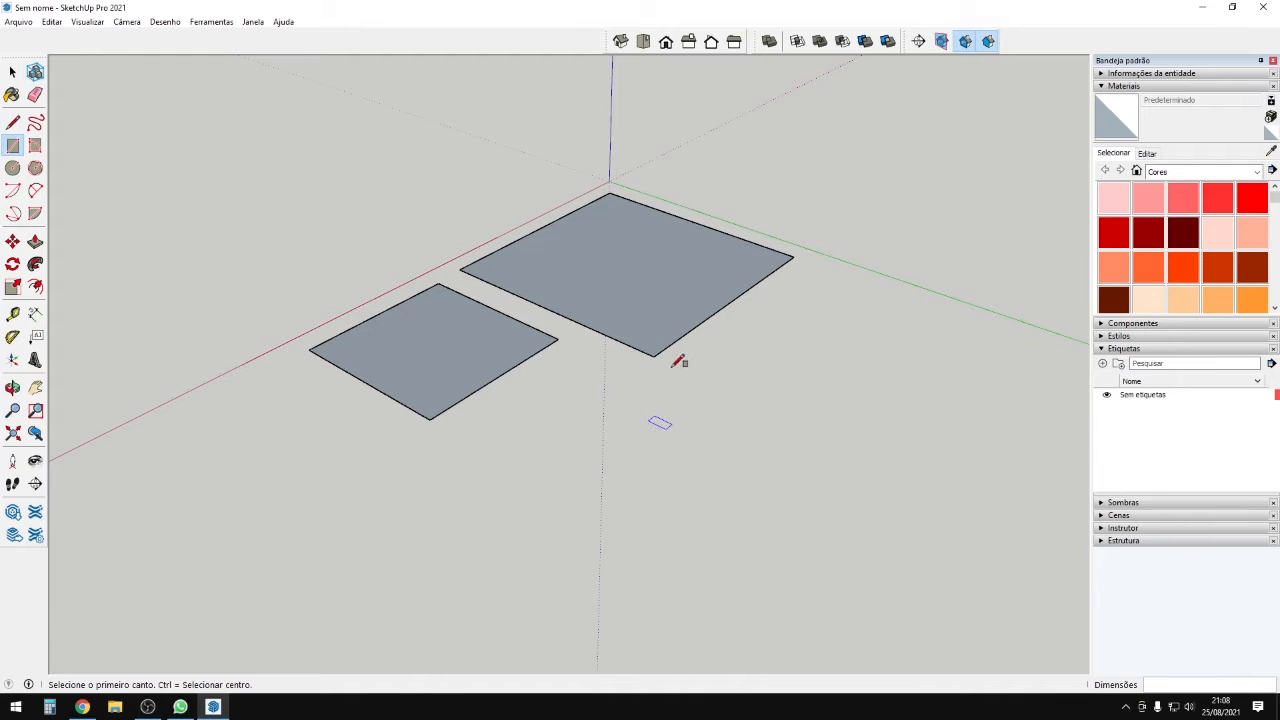
click(35, 122)
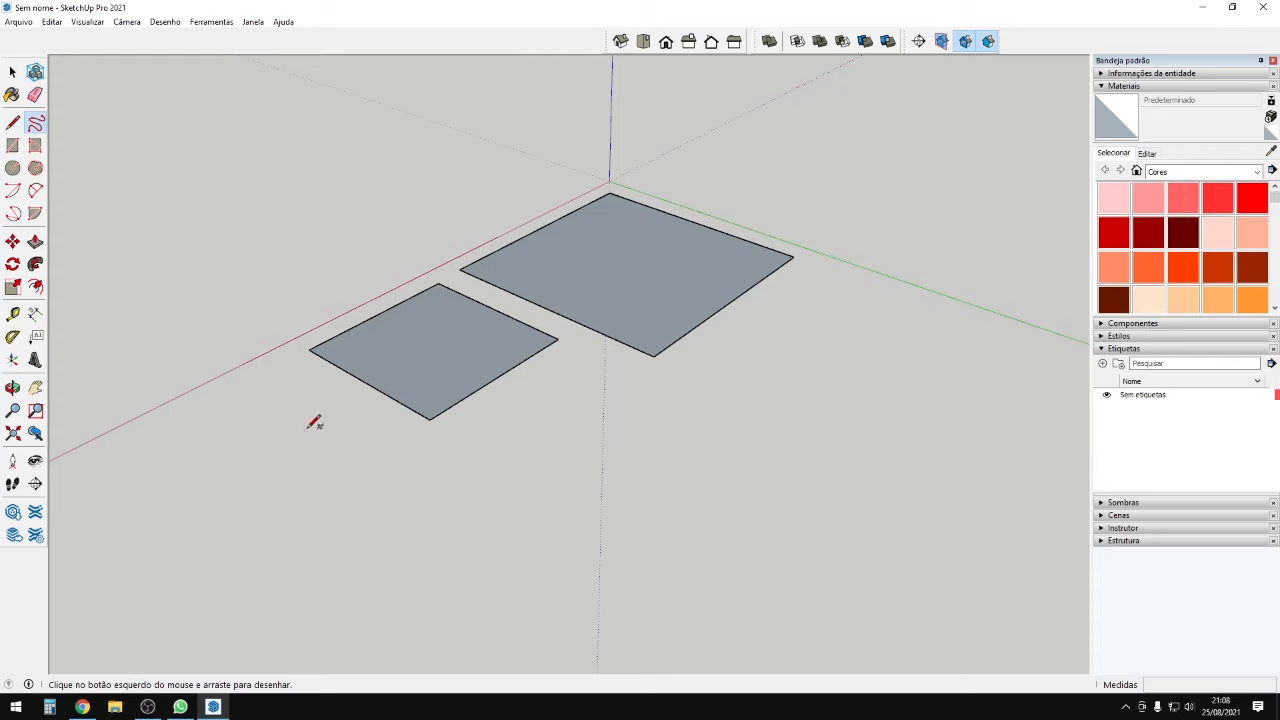
mouse_move(262, 437)
mouse_down()
mouse_move(447, 480)
mouse_move(636, 489)
mouse_up()
drag(728, 467, 731, 463)
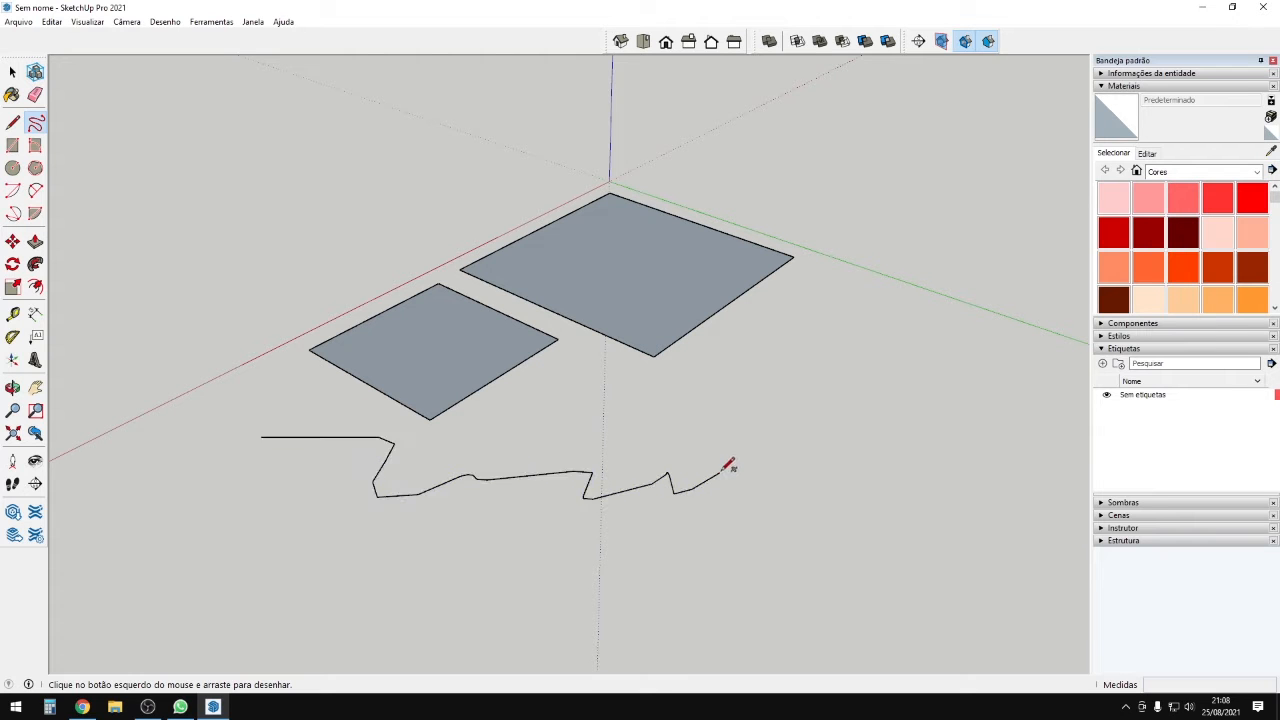
mouse_move(731, 463)
middle_down()
mouse_move(797, 483)
mouse_move(1043, 397)
mouse_move(845, 523)
mouse_move(652, 529)
middle_up()
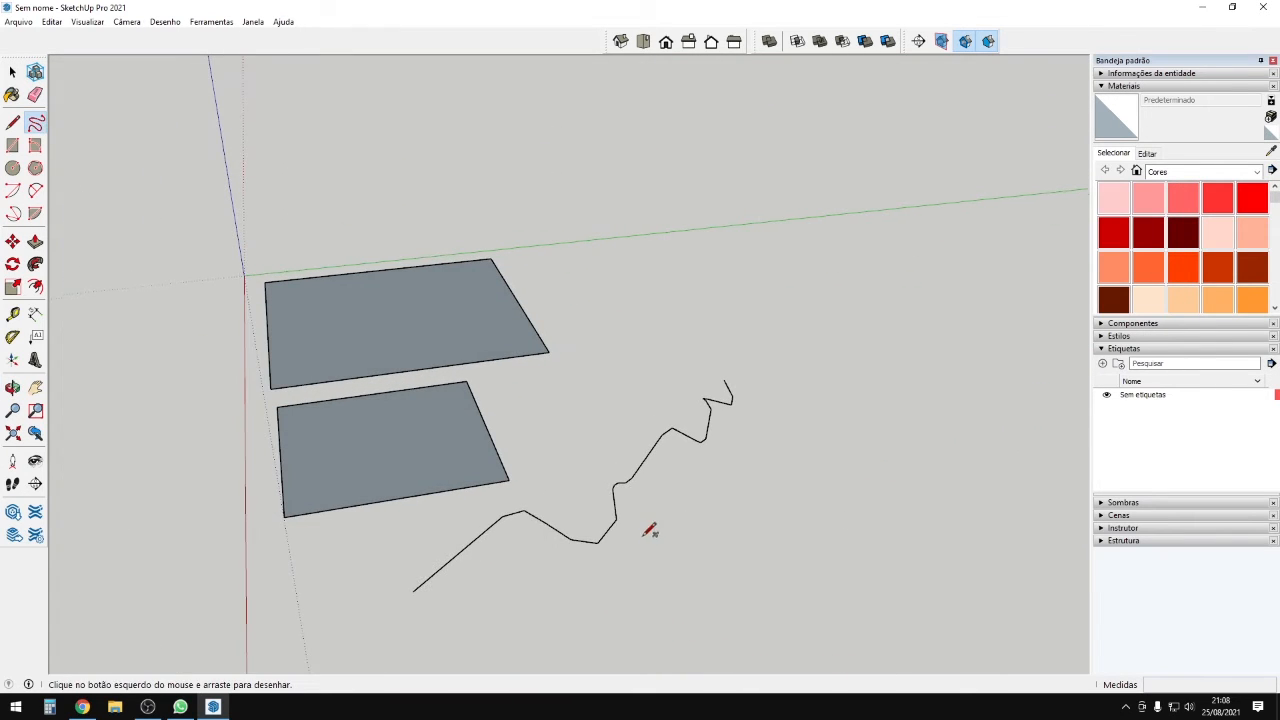
key(space)
key(Delete)
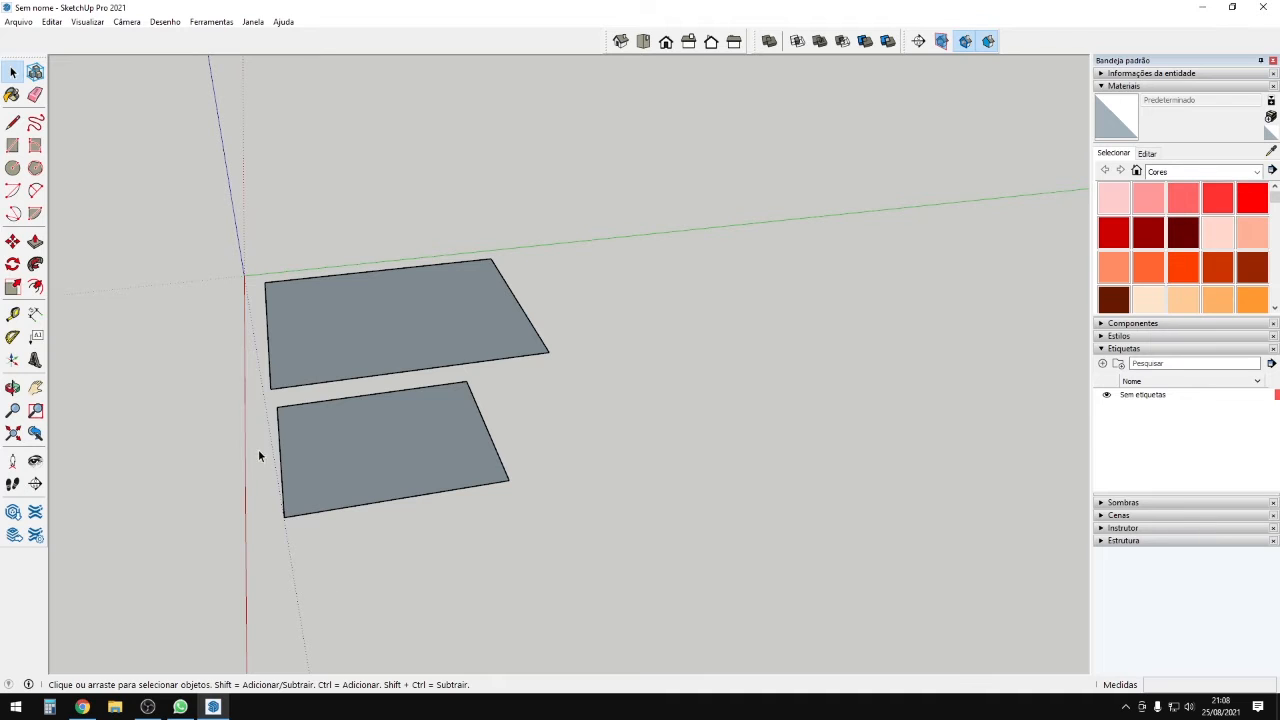
Draw a circle with a radius of about 31.6 cm on the ground beside the smaller square.
click(12, 168)
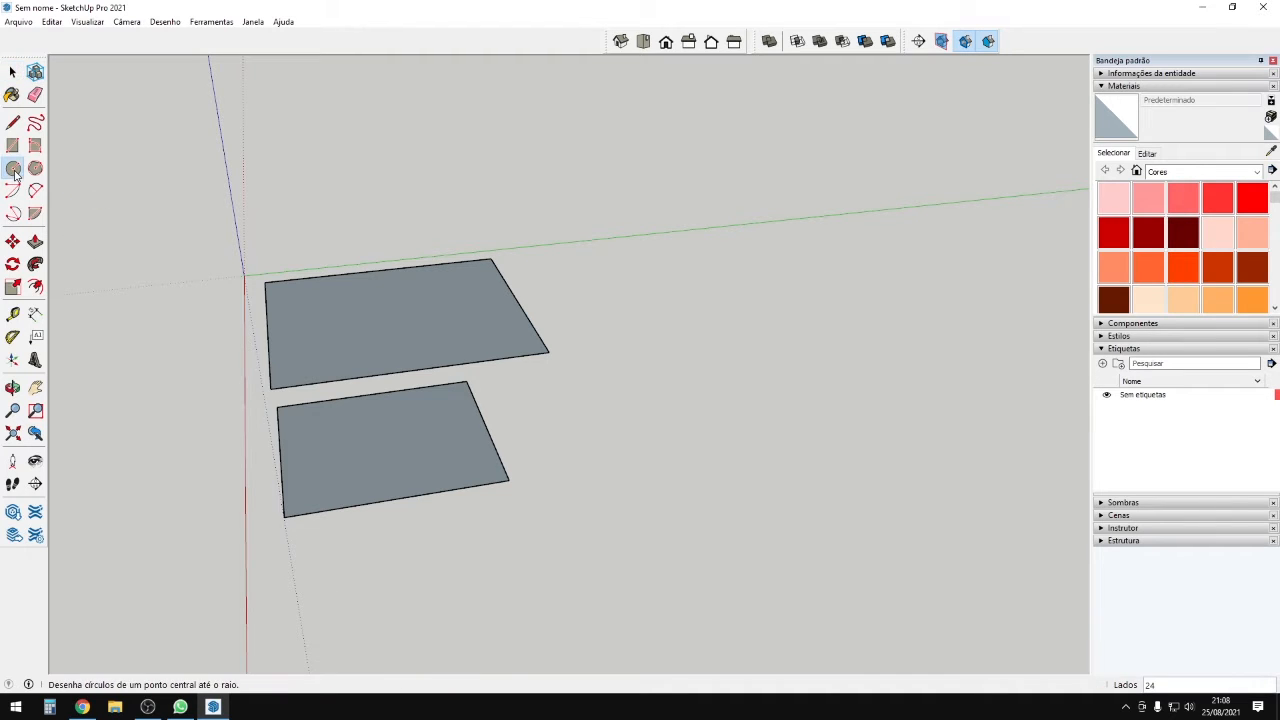
click(575, 434)
click(632, 410)
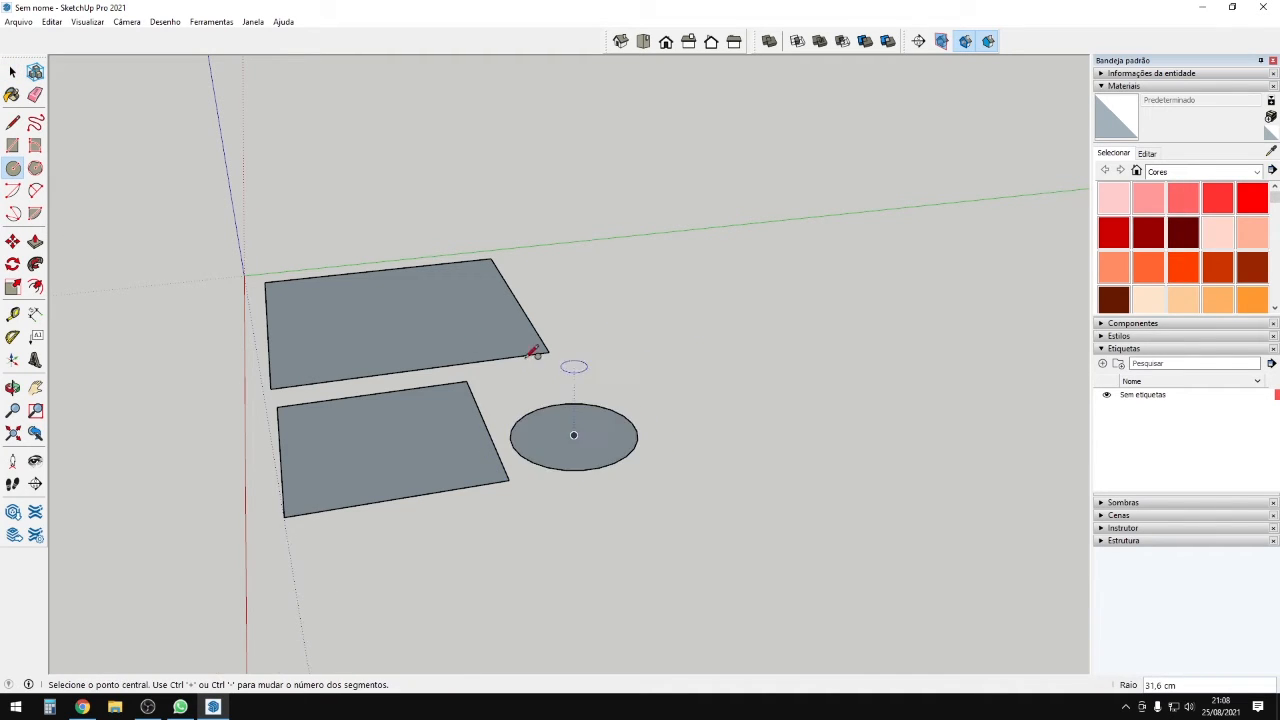
Draw a hexagon with an inscribed radius of about 29 cm beyond the circle, using the Polygon tool.
click(35, 168)
click(678, 386)
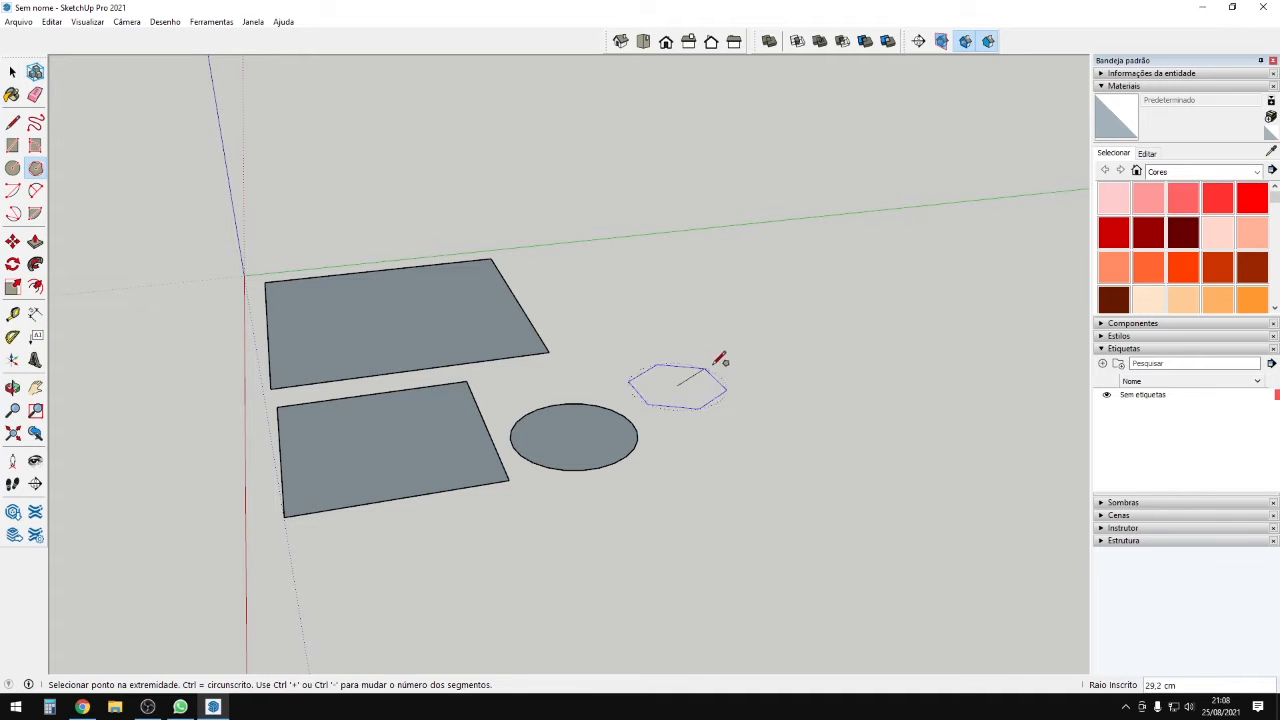
click(724, 366)
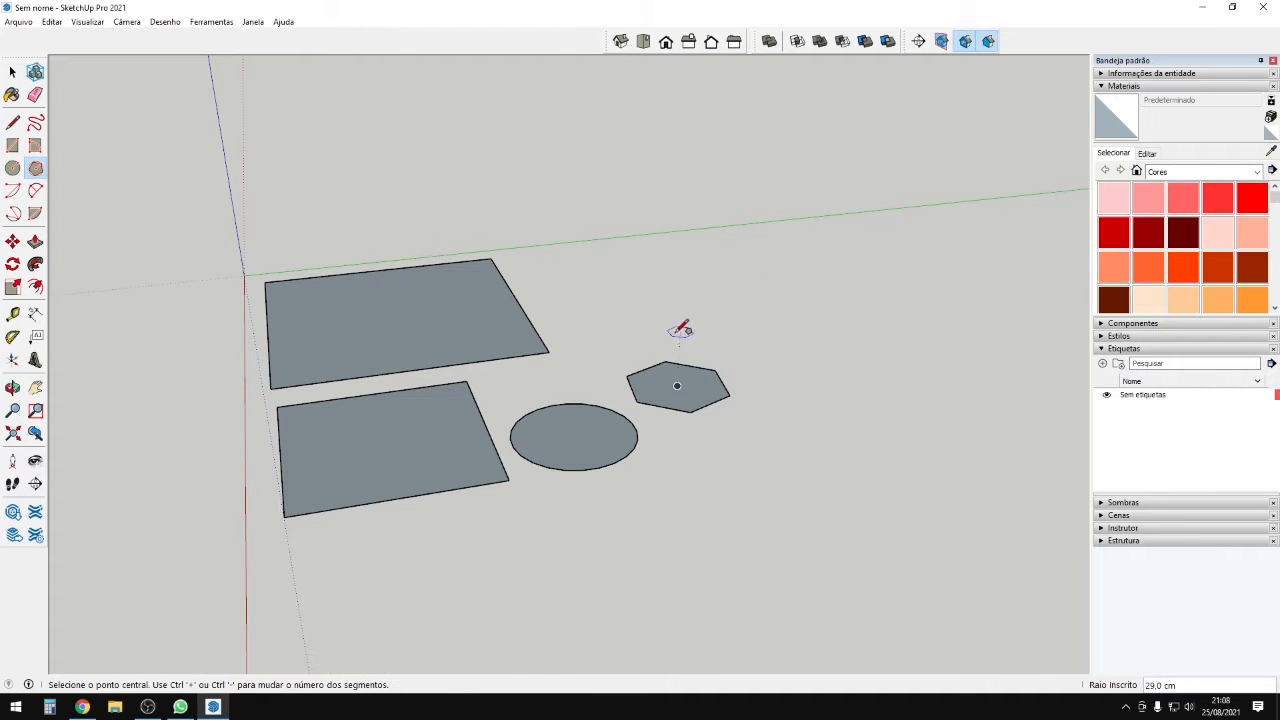
Set the Polygon tool to 8 sides and draw an octagon between the larger square and the hexagon.
middle_drag(680, 329, 600, 343)
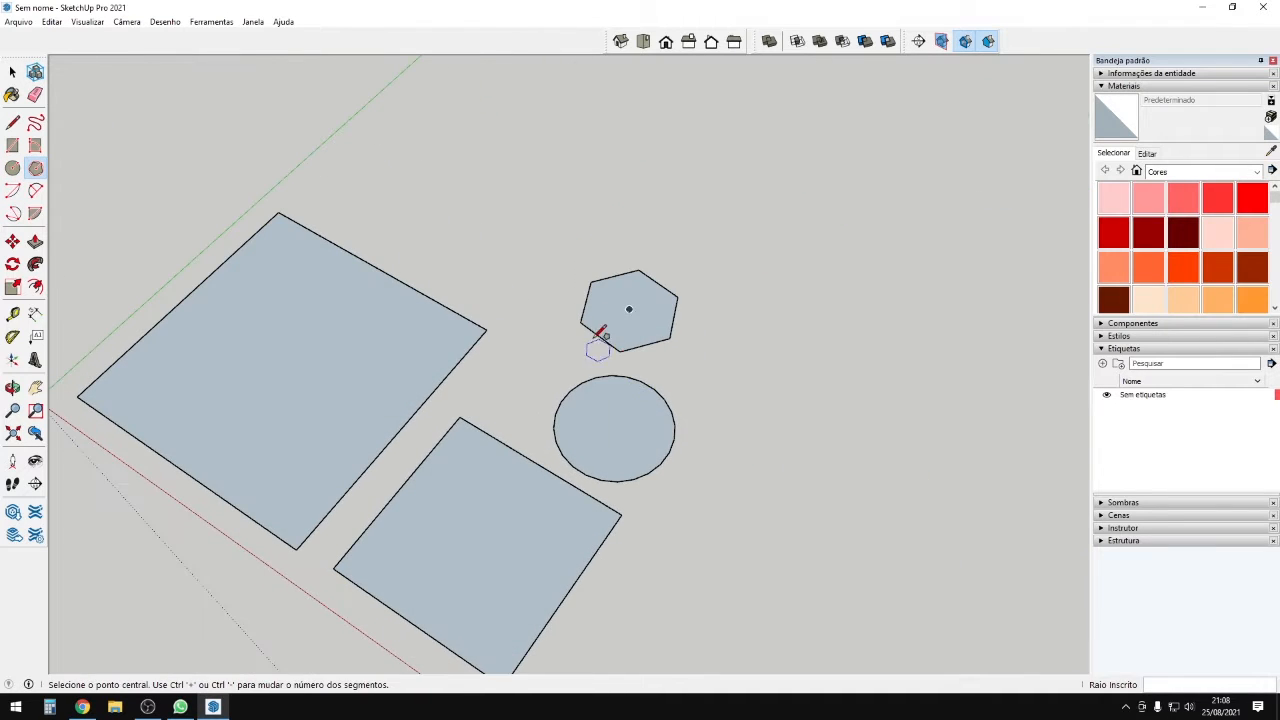
click(497, 238)
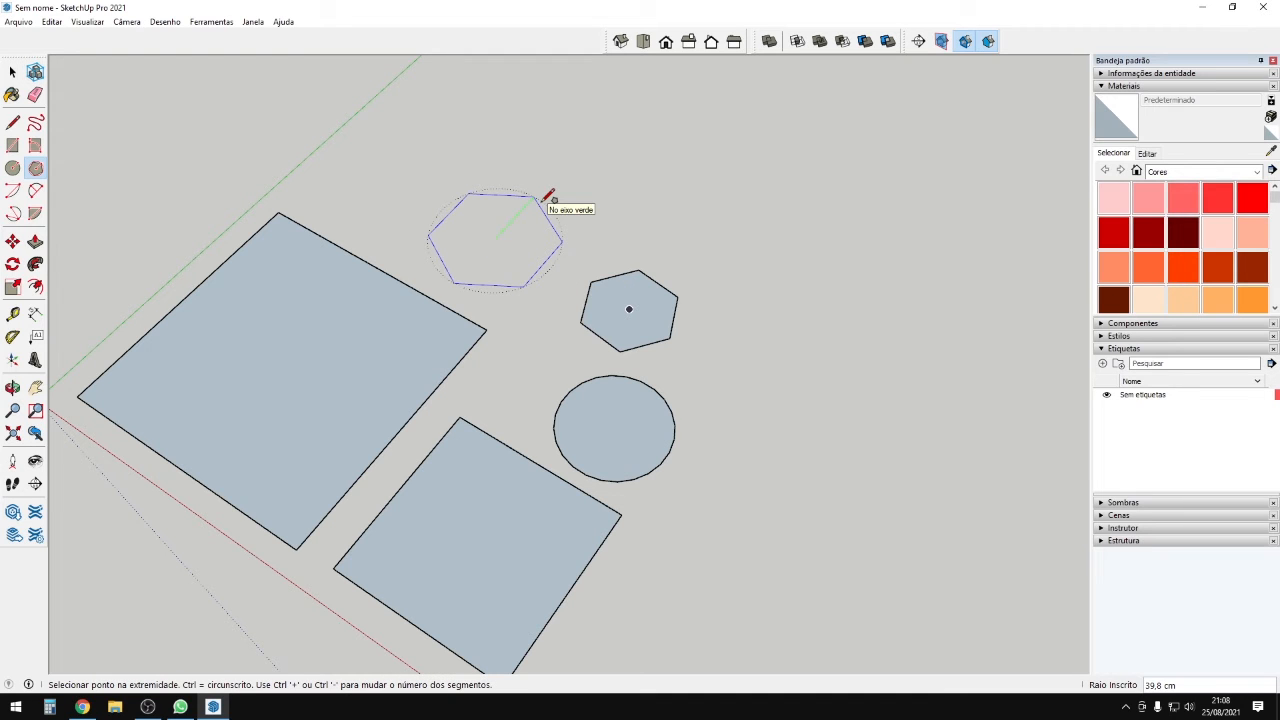
key(Escape)
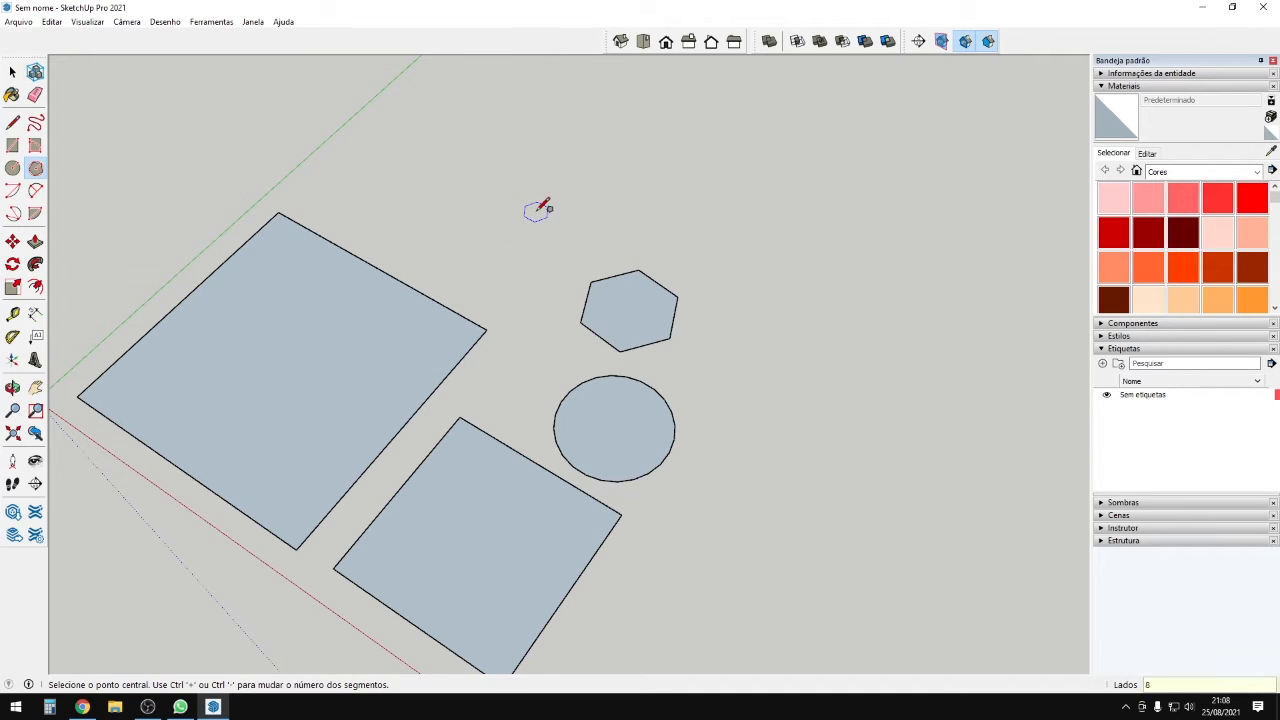
click(487, 234)
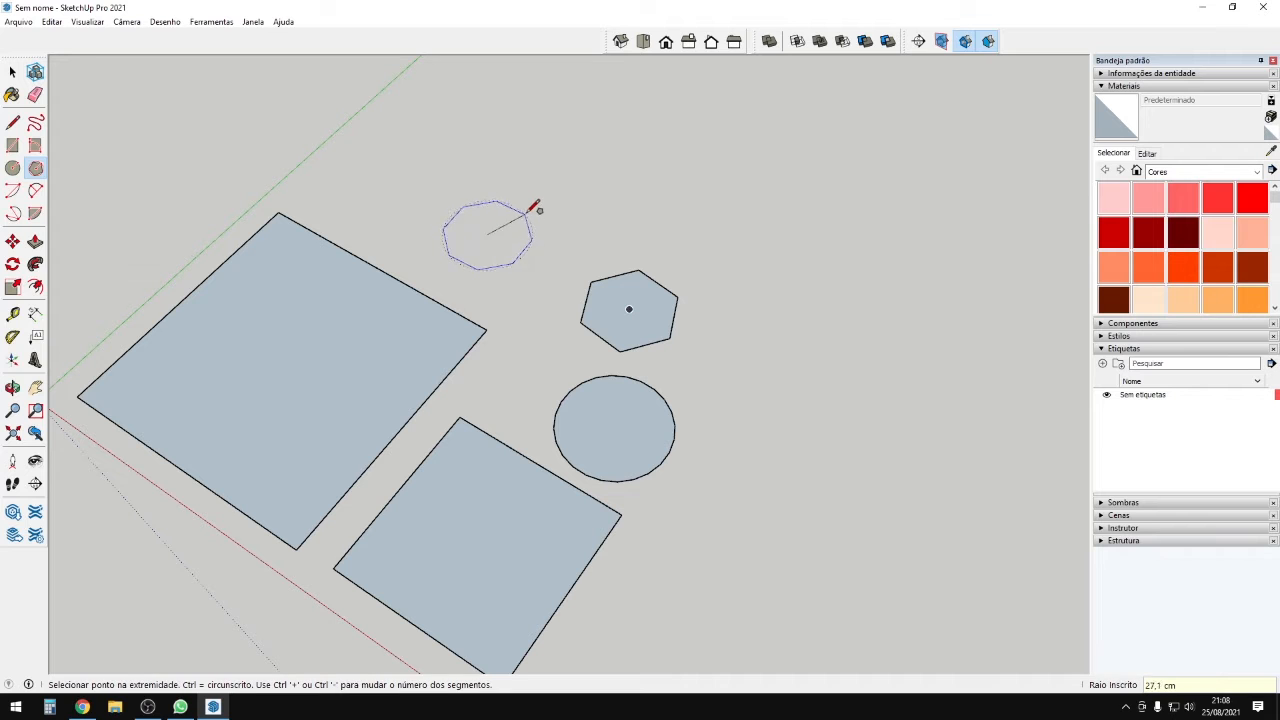
click(545, 205)
middle_drag(545, 205, 609, 217)
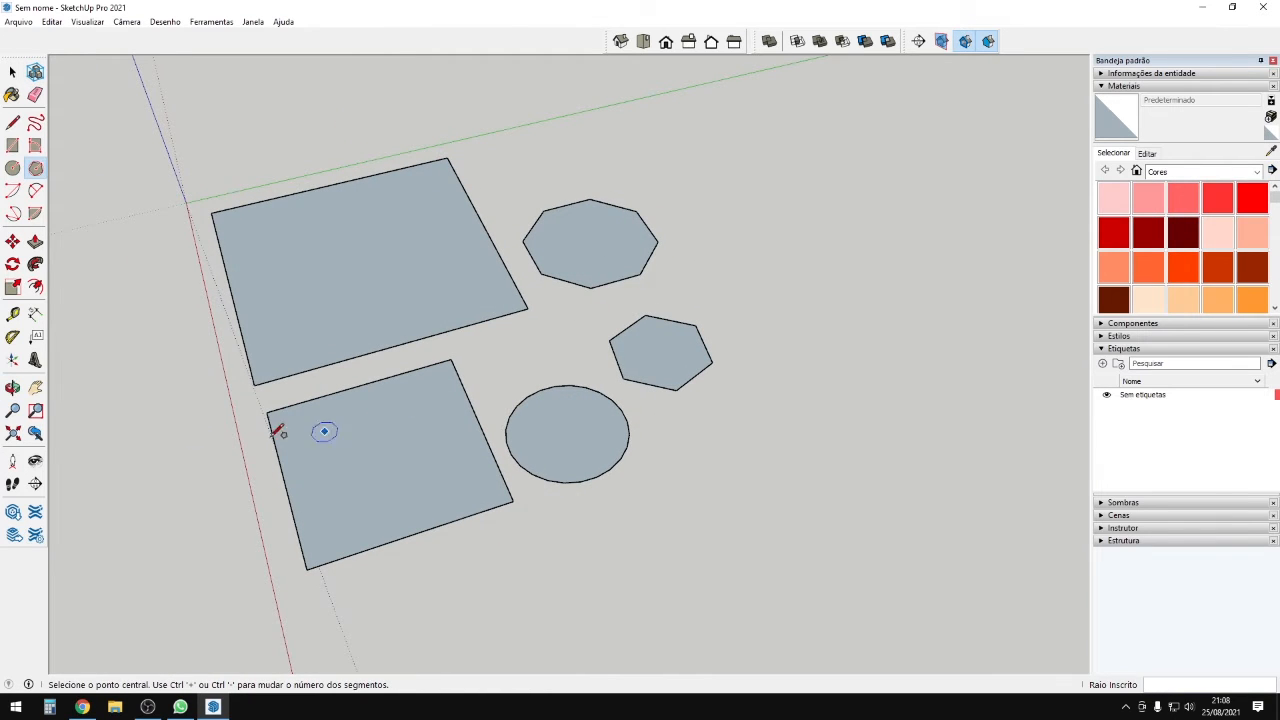
Draw a two-point arc bulging outward between the endpoints of the hexagon's outer edge.
click(14, 194)
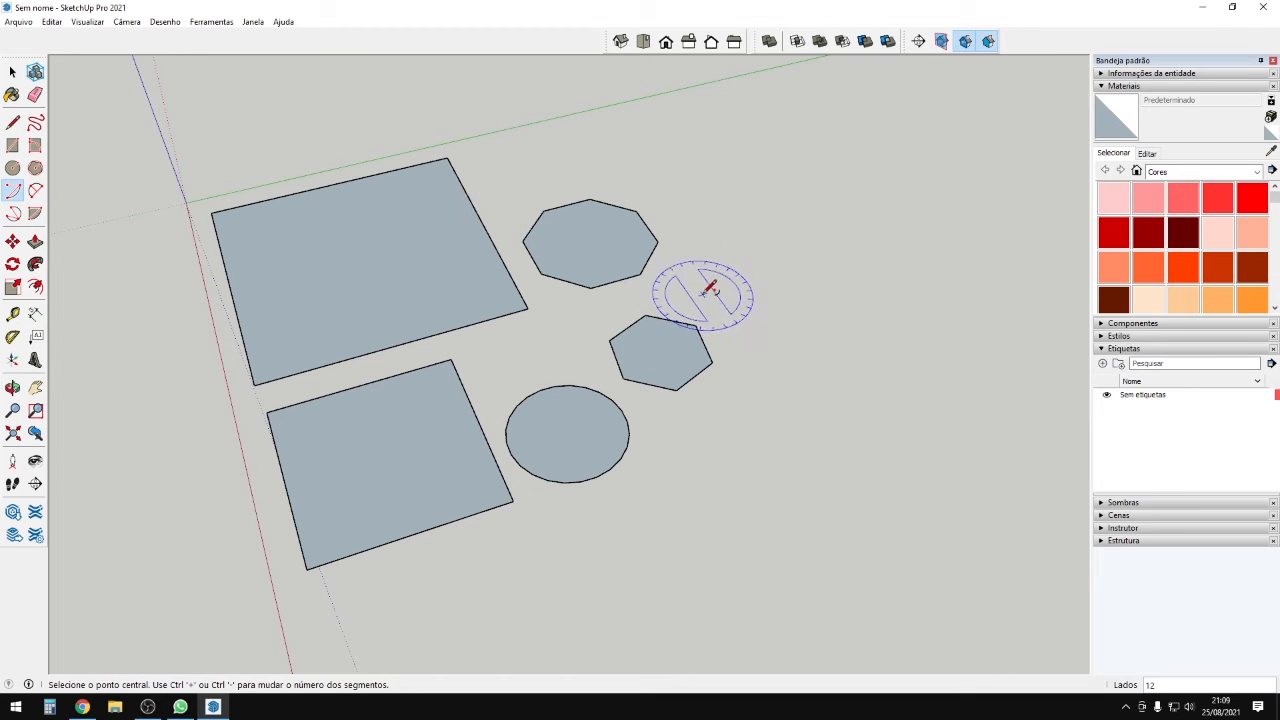
key(space)
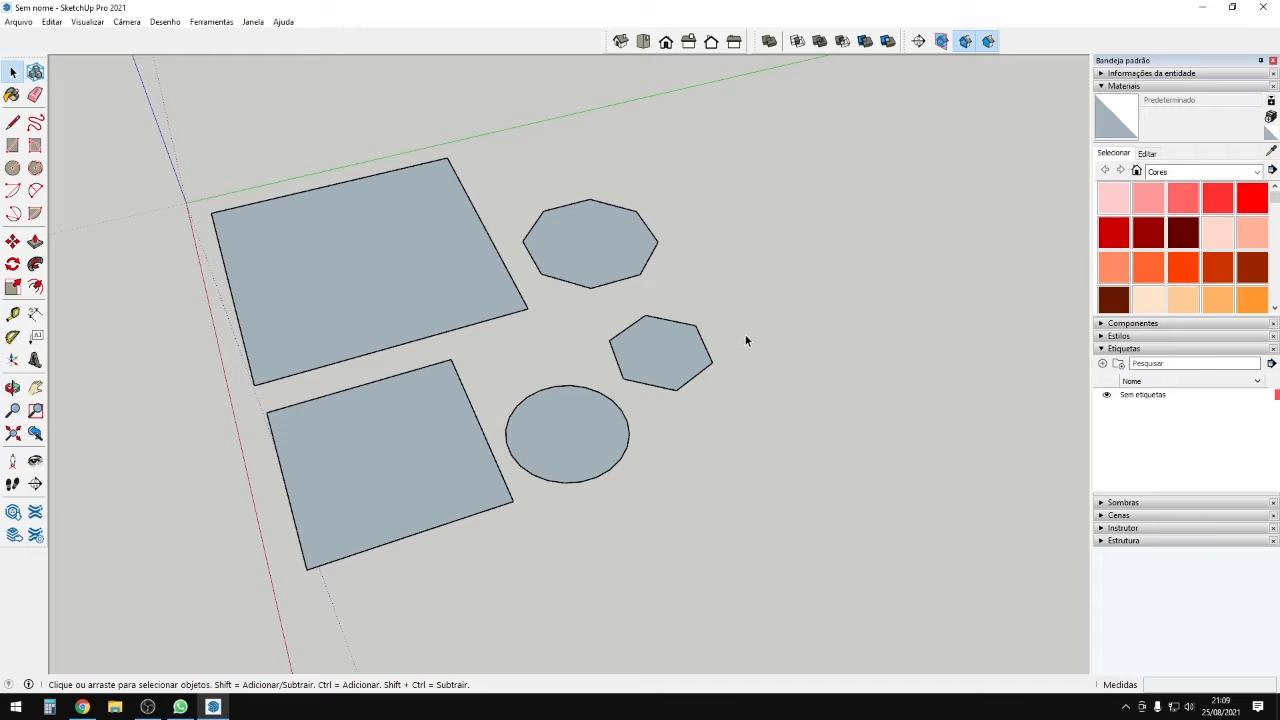
key(a)
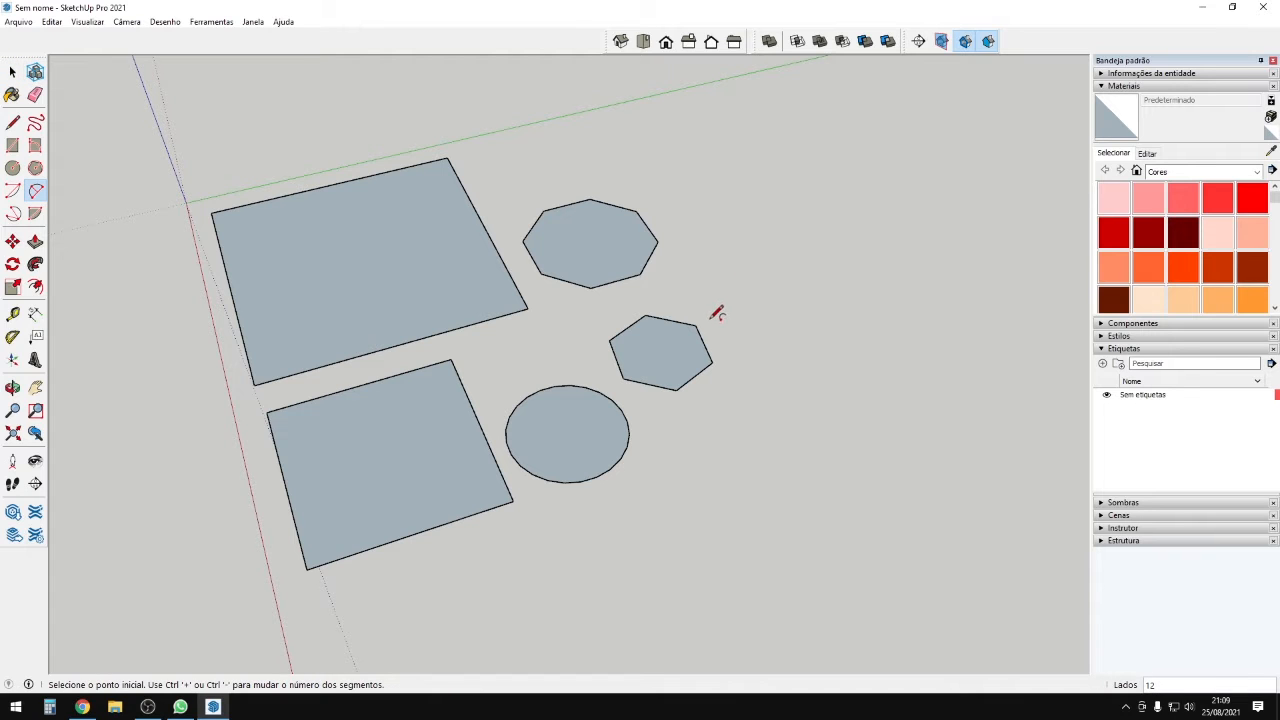
scroll(716, 313, up, 5)
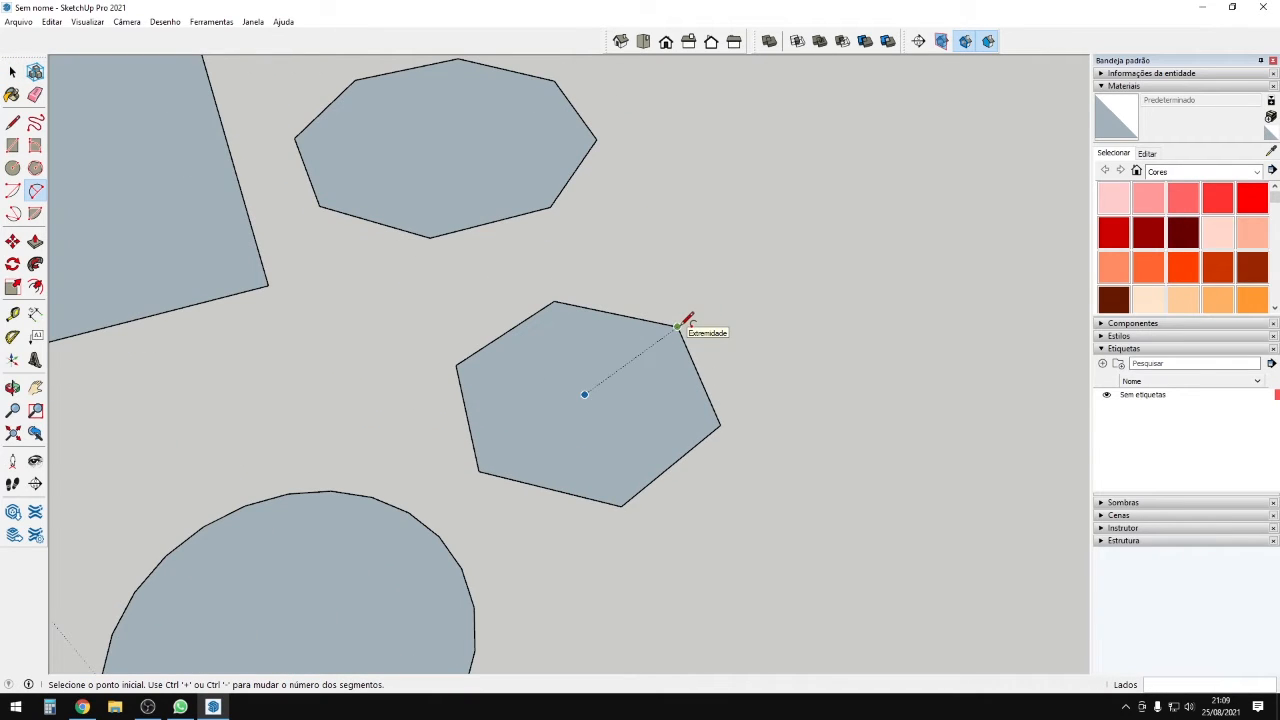
click(678, 325)
click(678, 325)
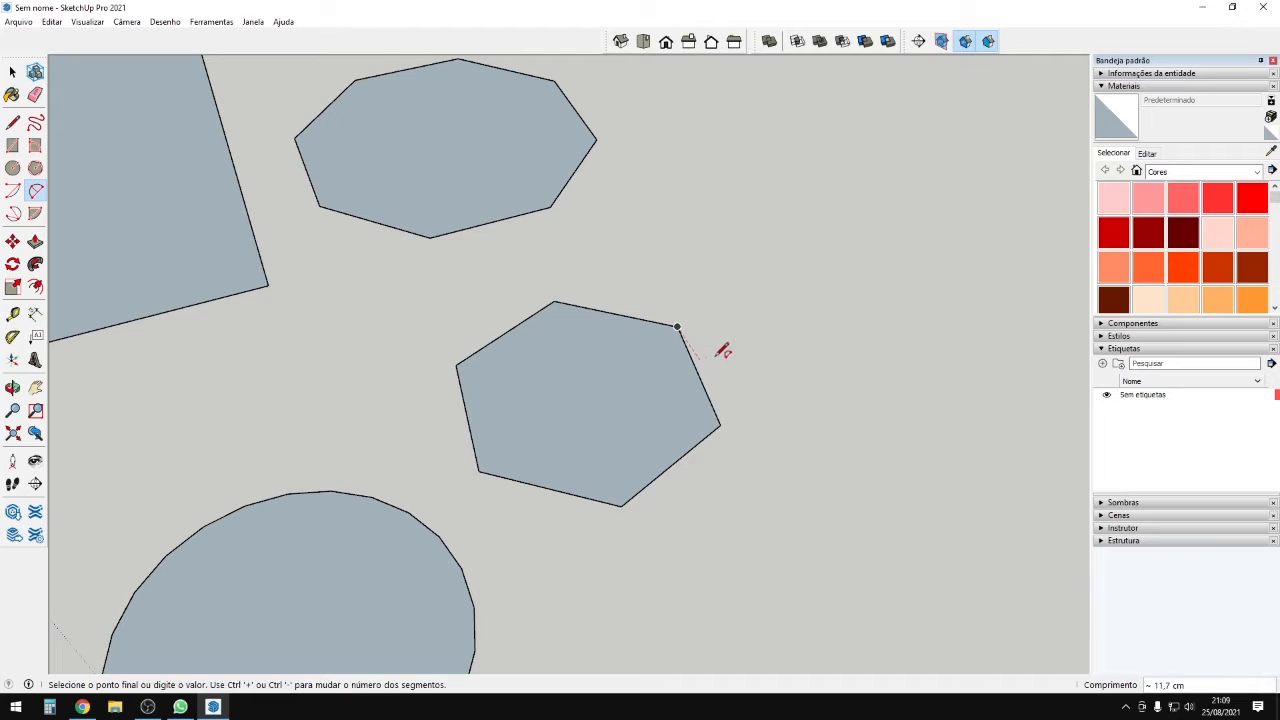
click(724, 422)
scroll(734, 388, up, 1)
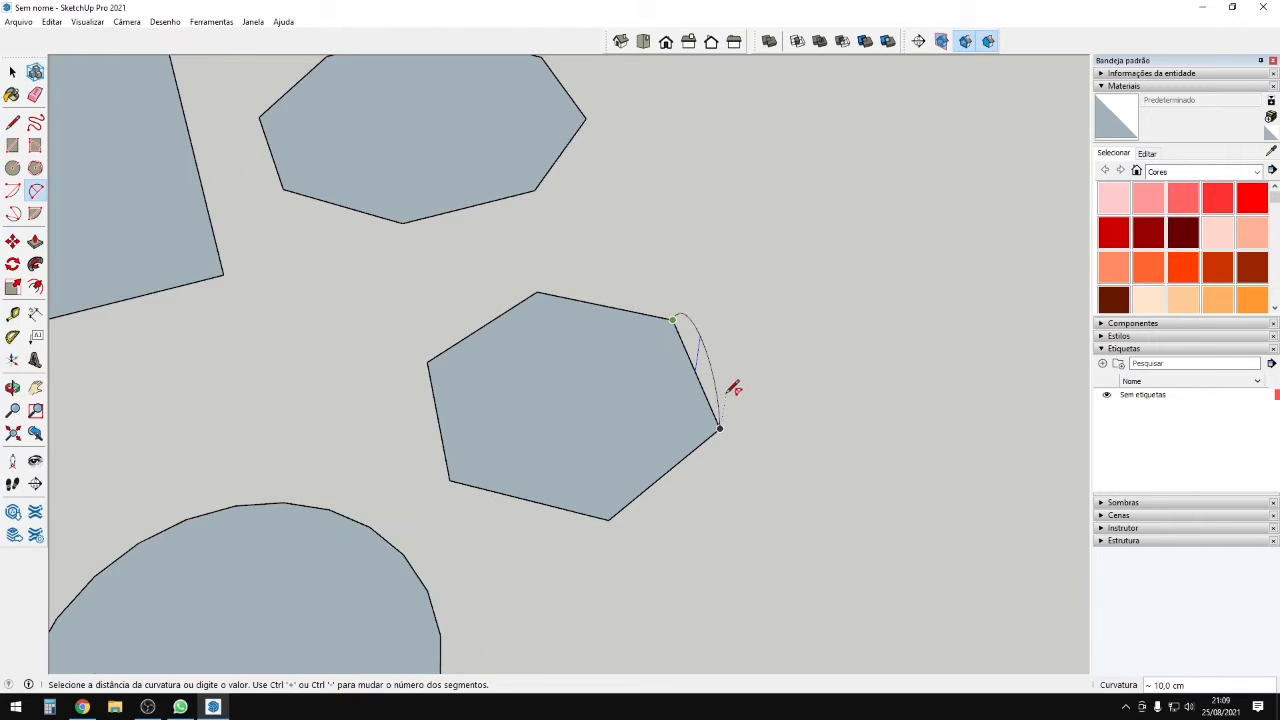
scroll(734, 388, up, 2)
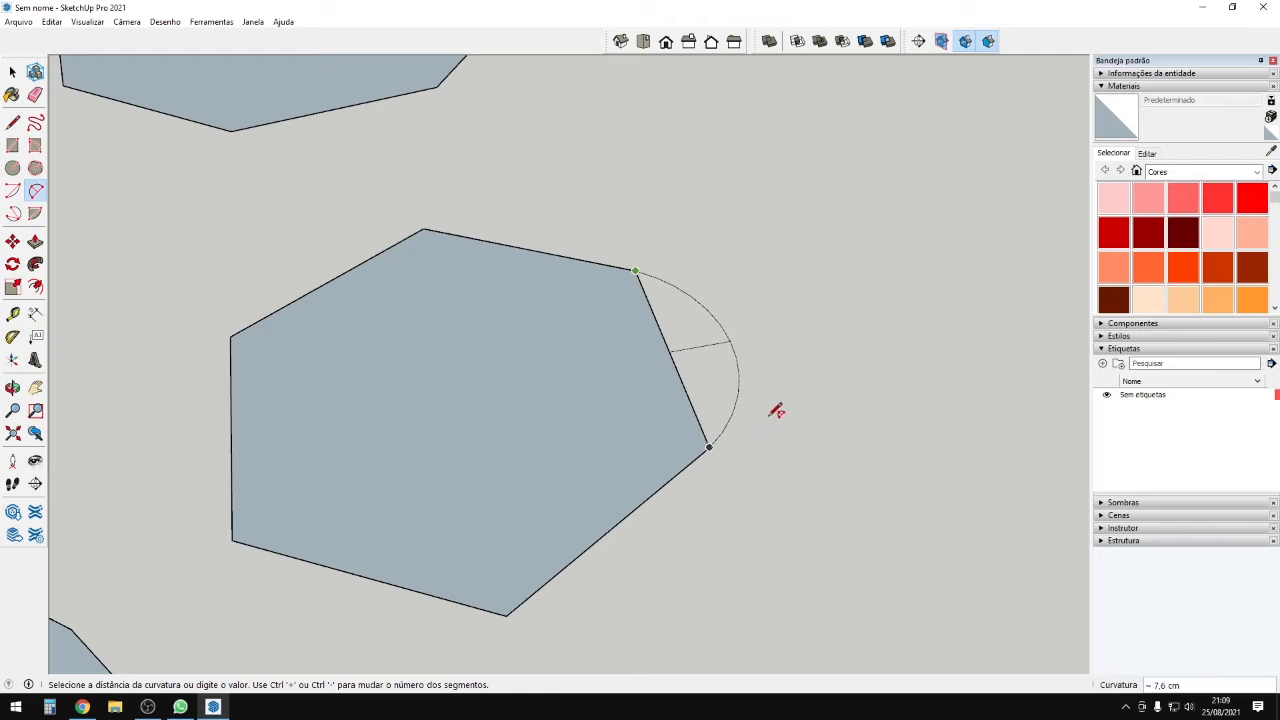
click(731, 392)
Erase the straight hexagon edge beneath the arc to merge the arc segment and hexagon into one face.
scroll(614, 280, down, 4)
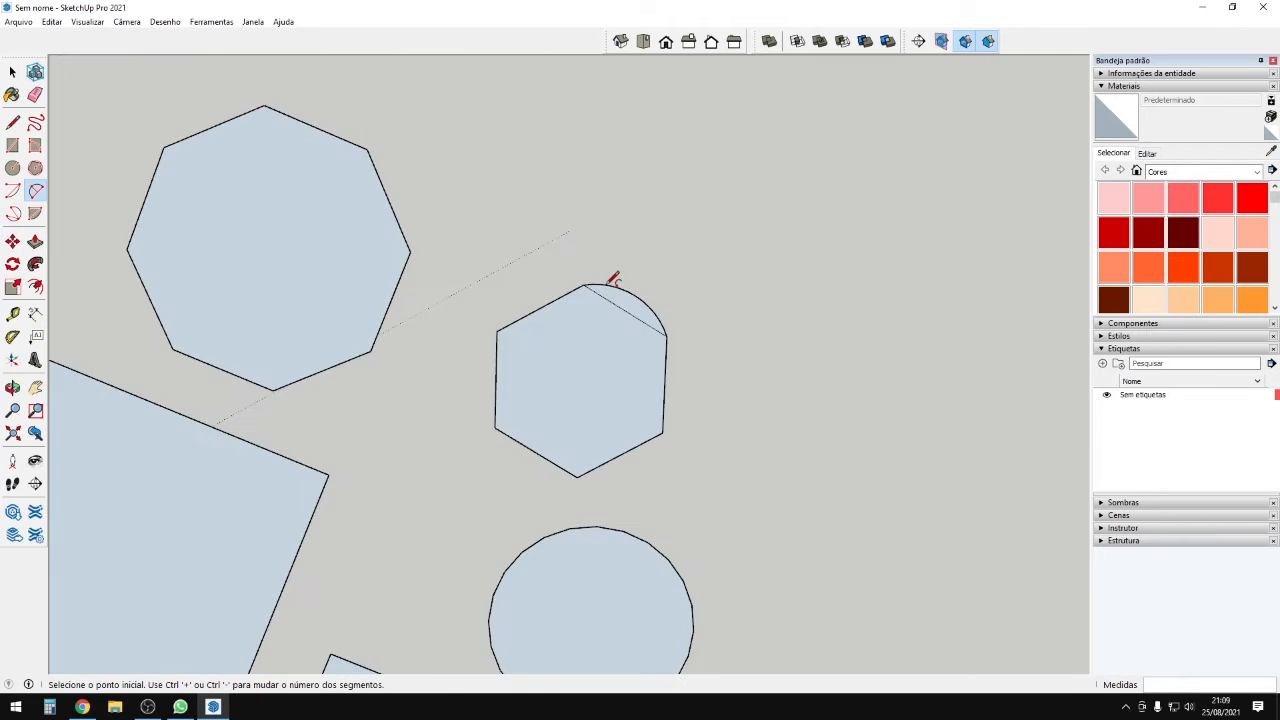
scroll(607, 300, up, 4)
middle_drag(663, 346, 440, 337)
scroll(643, 377, down, 2)
scroll(436, 336, down, 2)
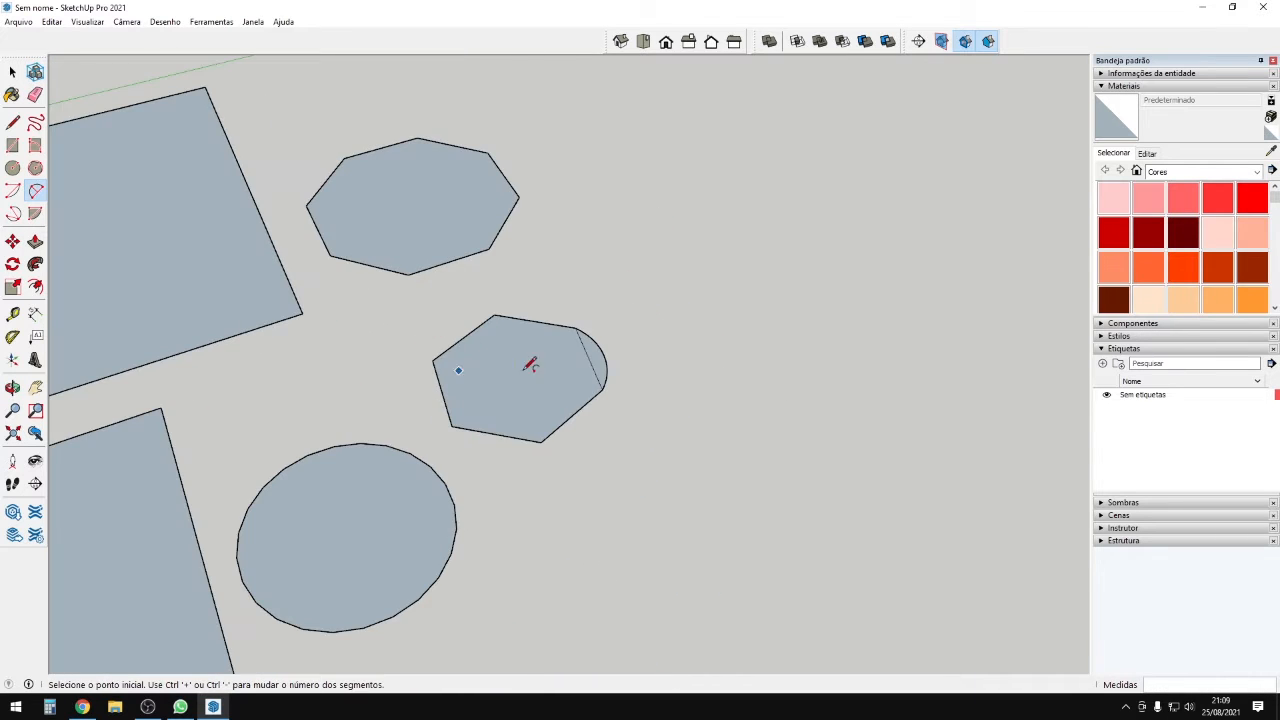
scroll(700, 354, down, 3)
scroll(658, 350, up, 3)
key(e)
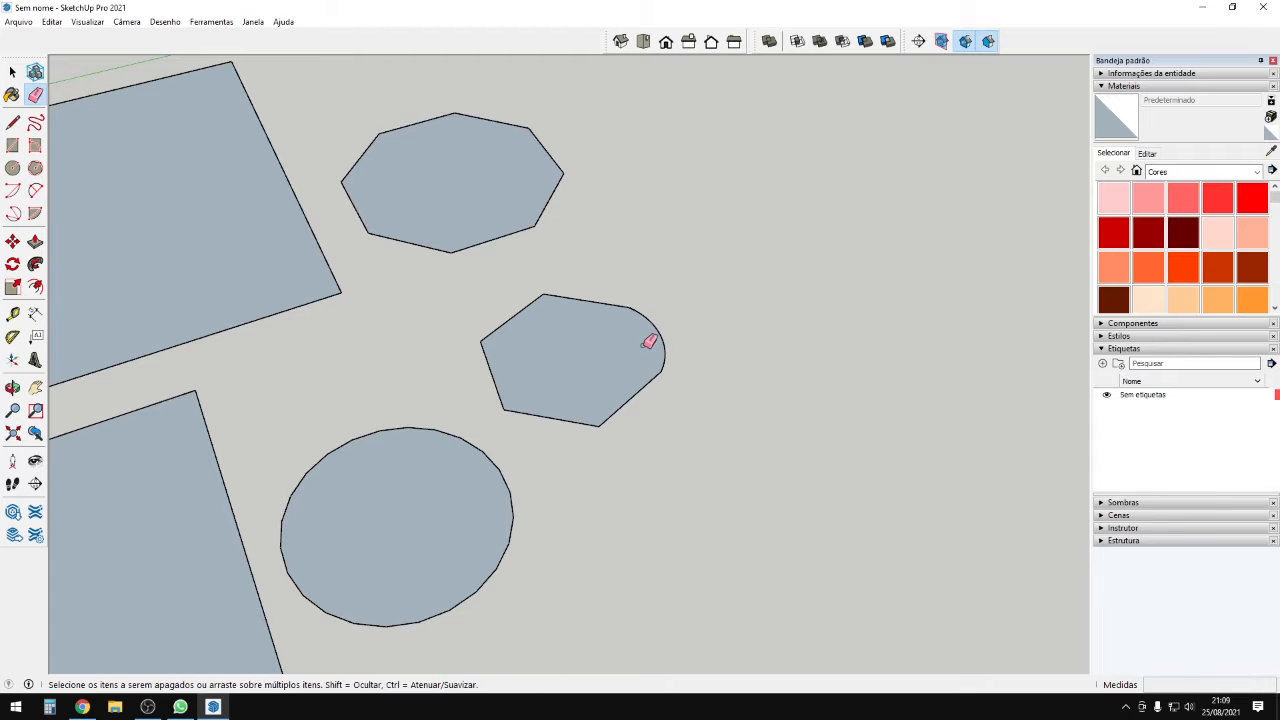
middle_drag(680, 386, 569, 446)
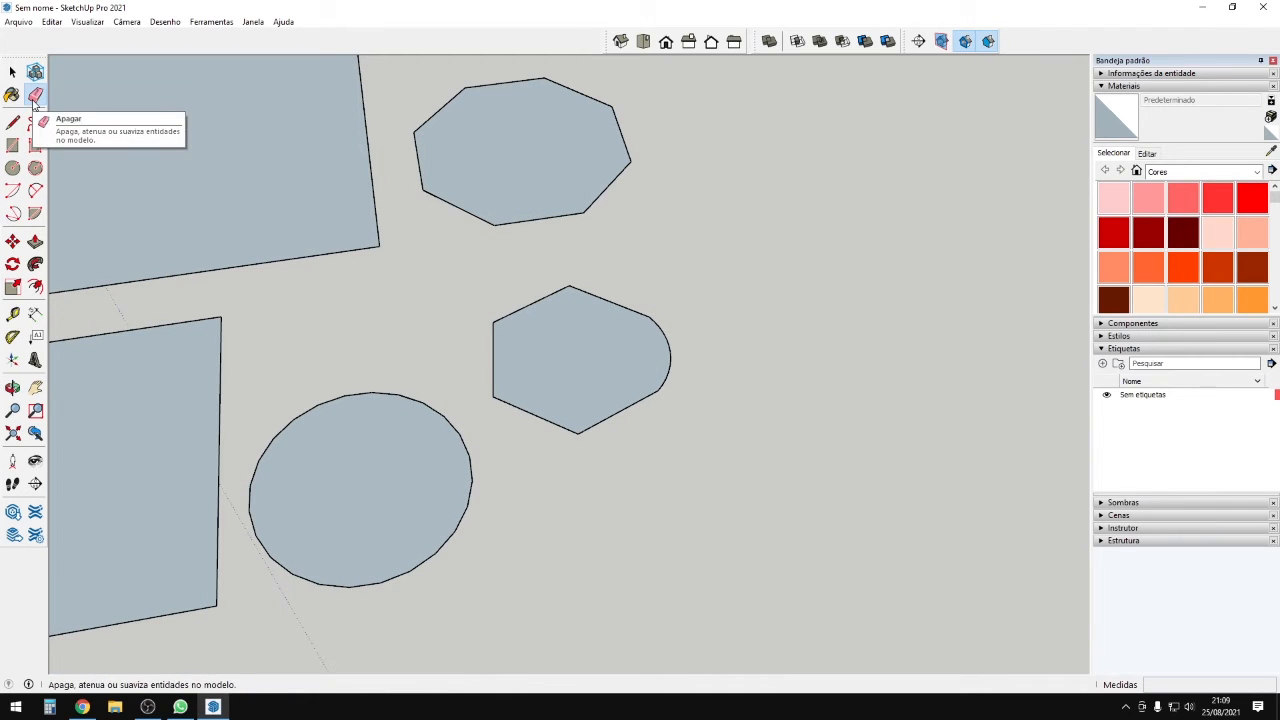
click(37, 99)
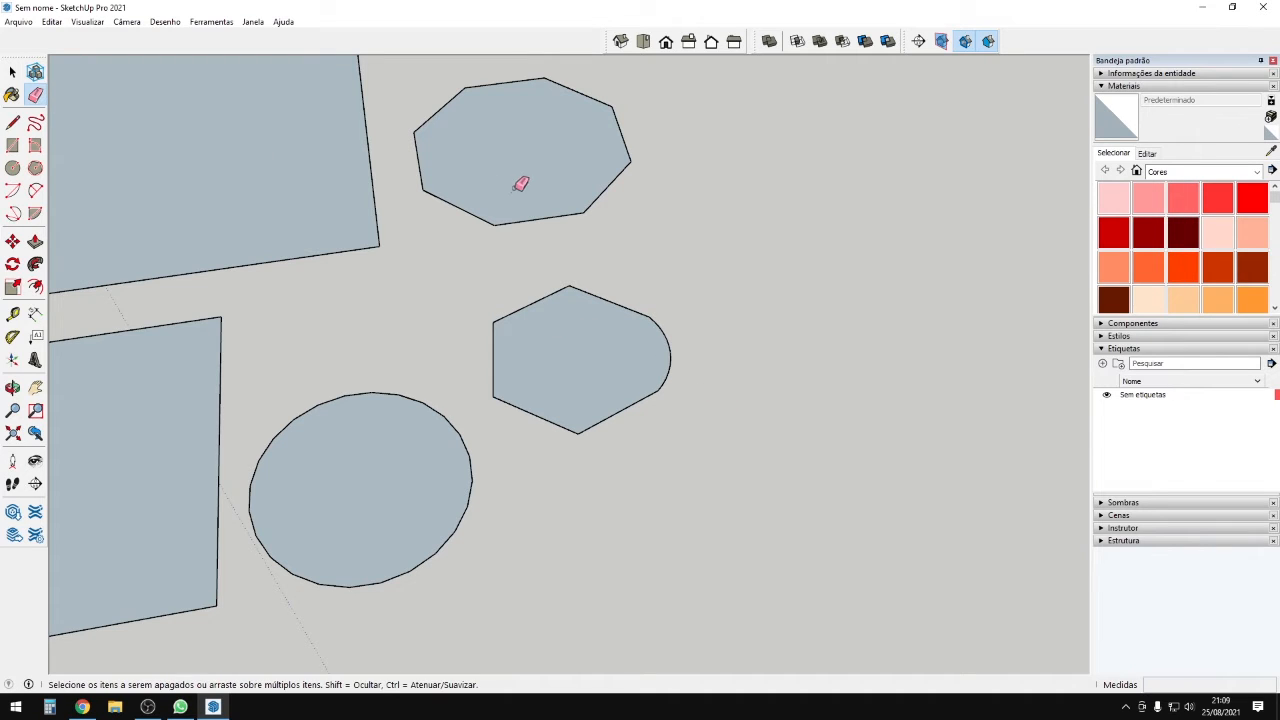
Erase the octagon beside the larger rectangle.
click(426, 174)
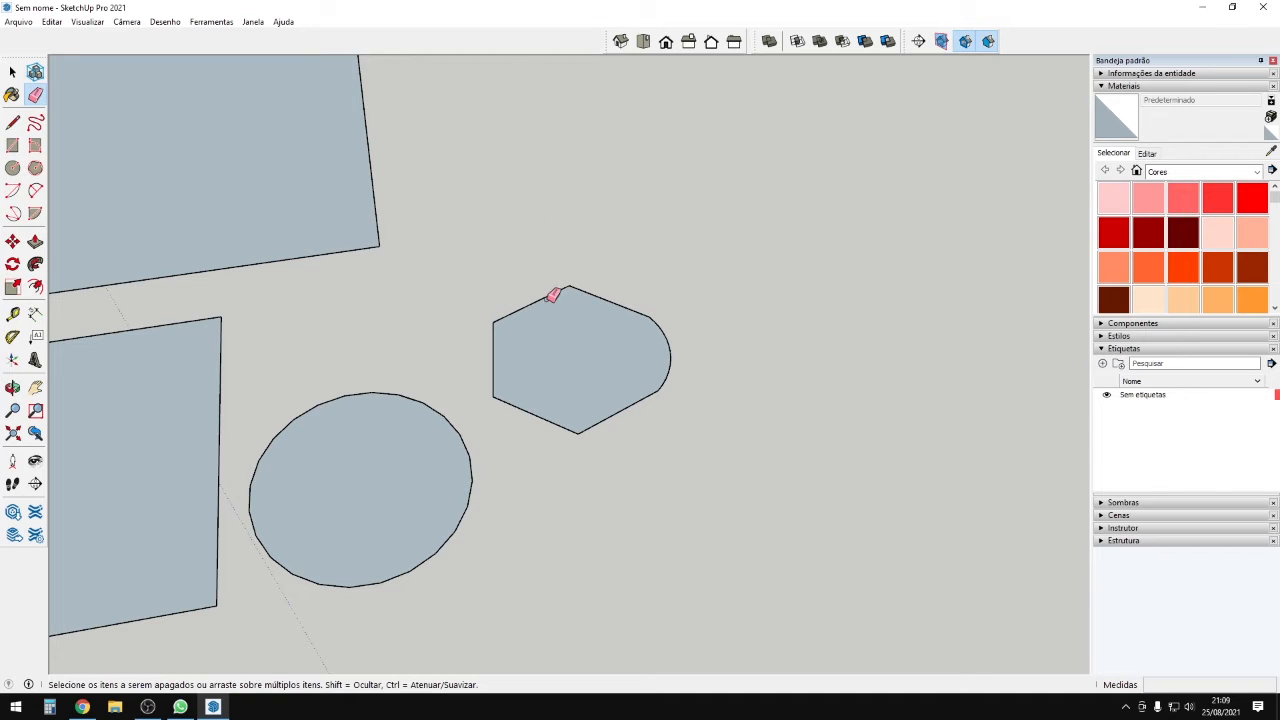
Try erasing one of the hexagon's edges and its arc, undoing each deletion.
drag(547, 299, 572, 331)
key(ctrl+z)
click(668, 339)
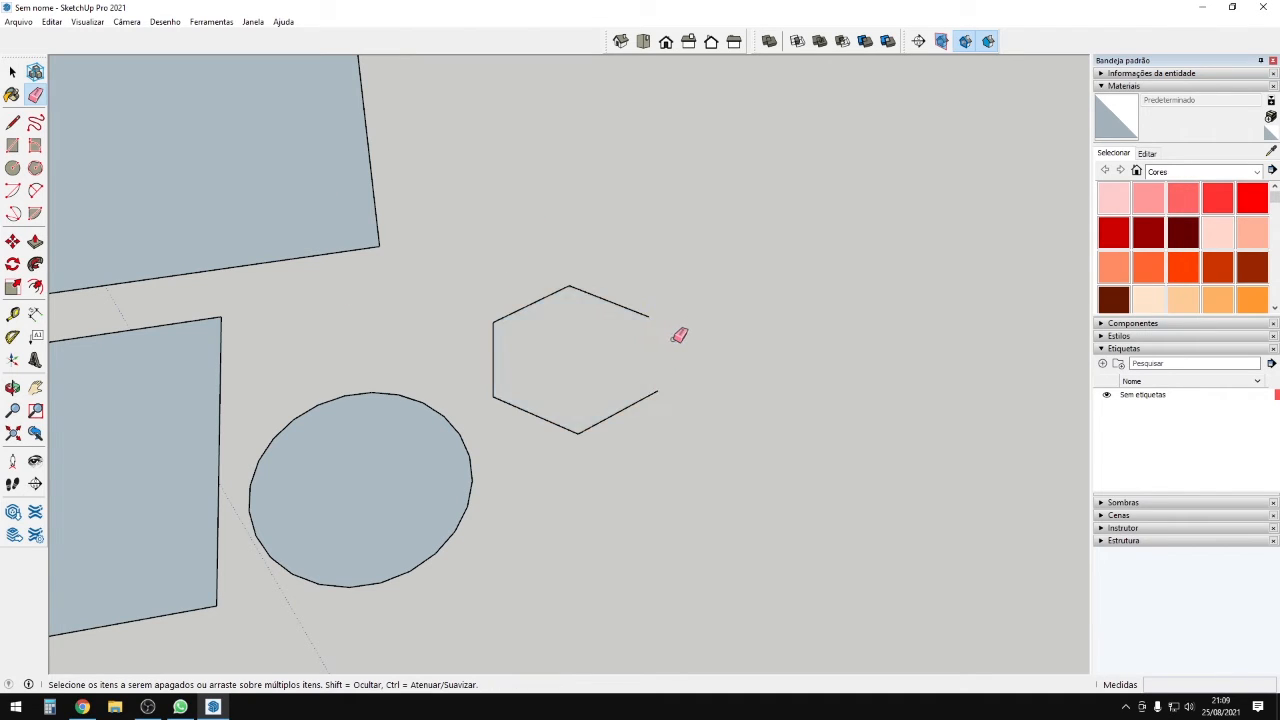
key(ctrl+z)
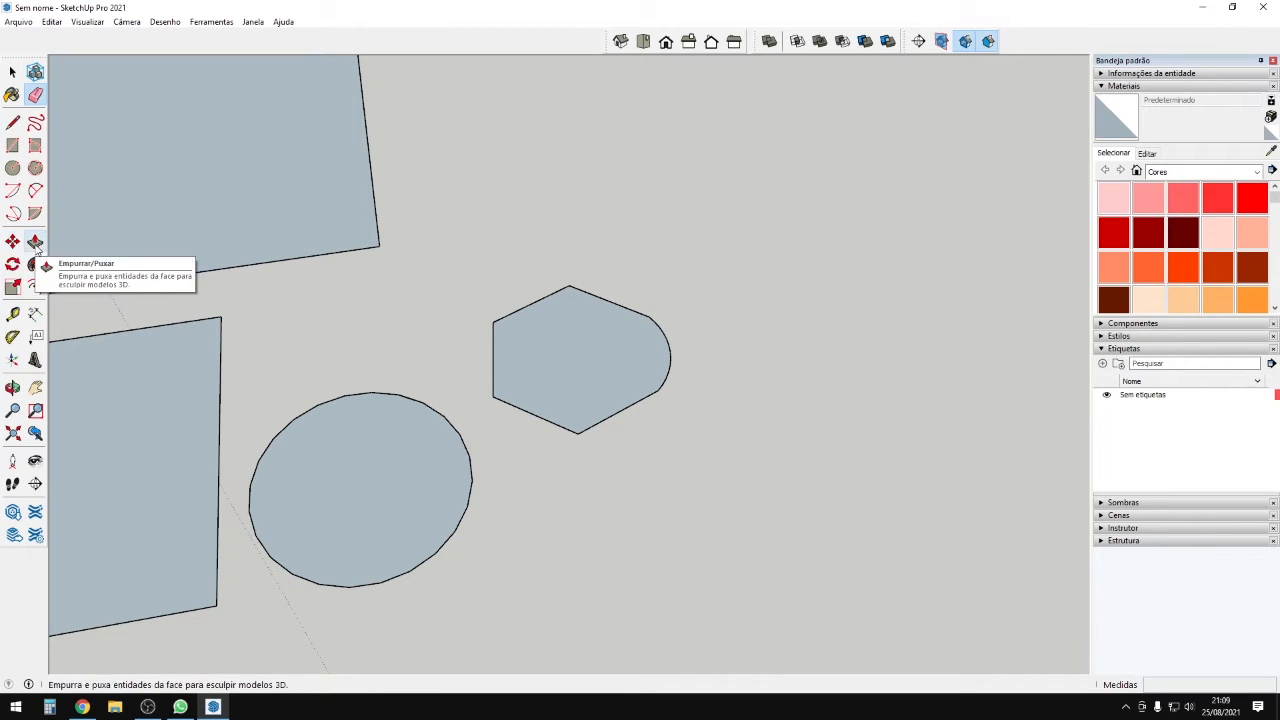
Extrude the hexagon-and-arc face upward about 31 cm with Push/Pull.
click(36, 247)
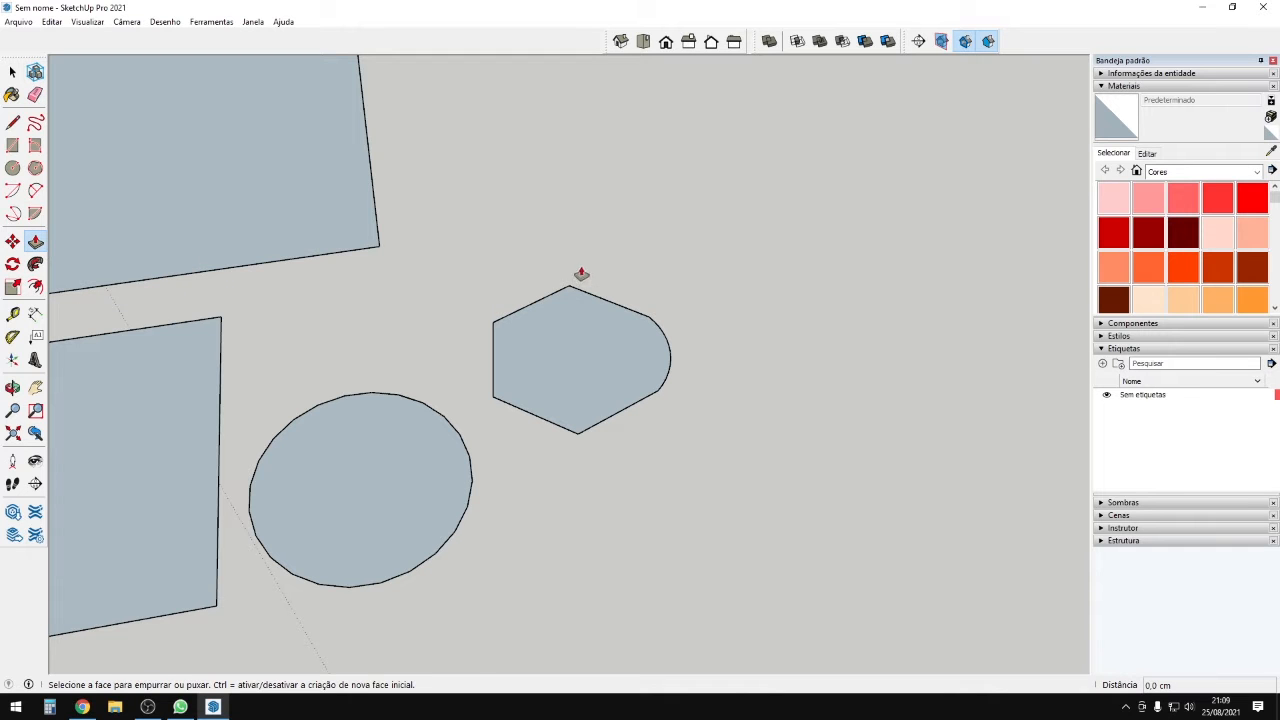
drag(585, 348, 583, 286)
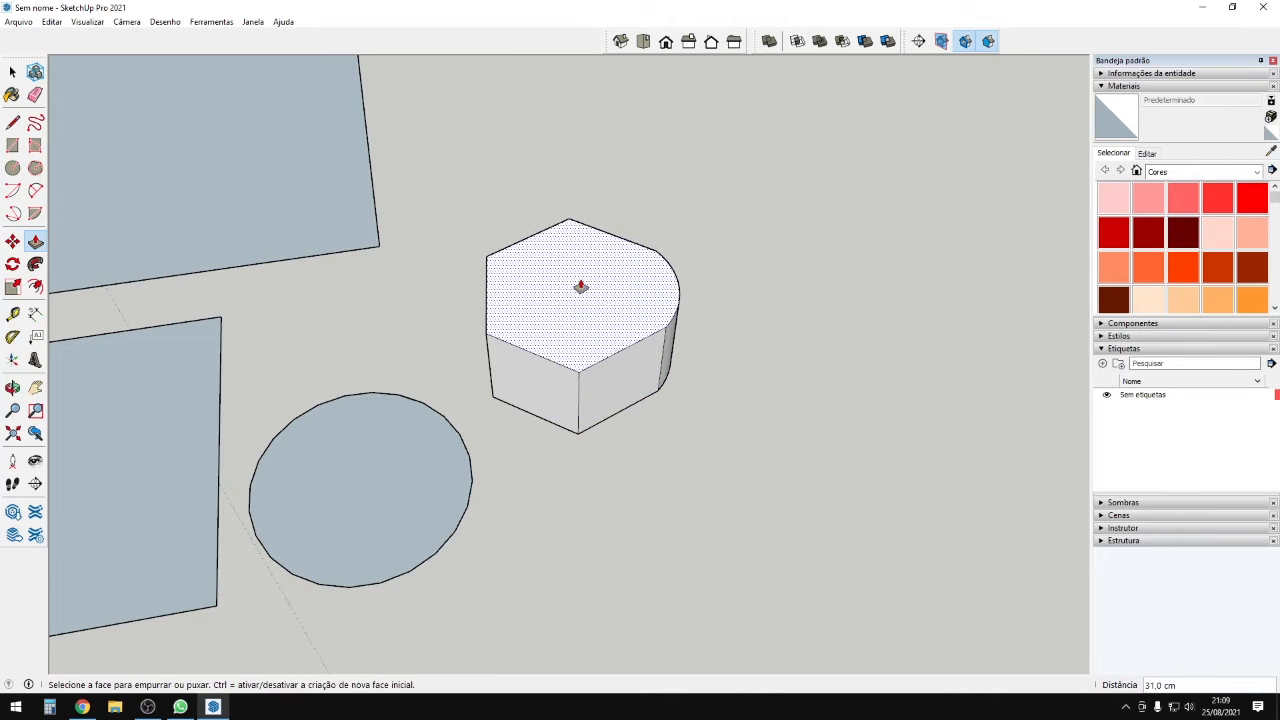
Pull the solid's flat side faces outward one by one by about 8 to 9 cm, leaving the curved face in place.
middle_drag(583, 286, 203, 534)
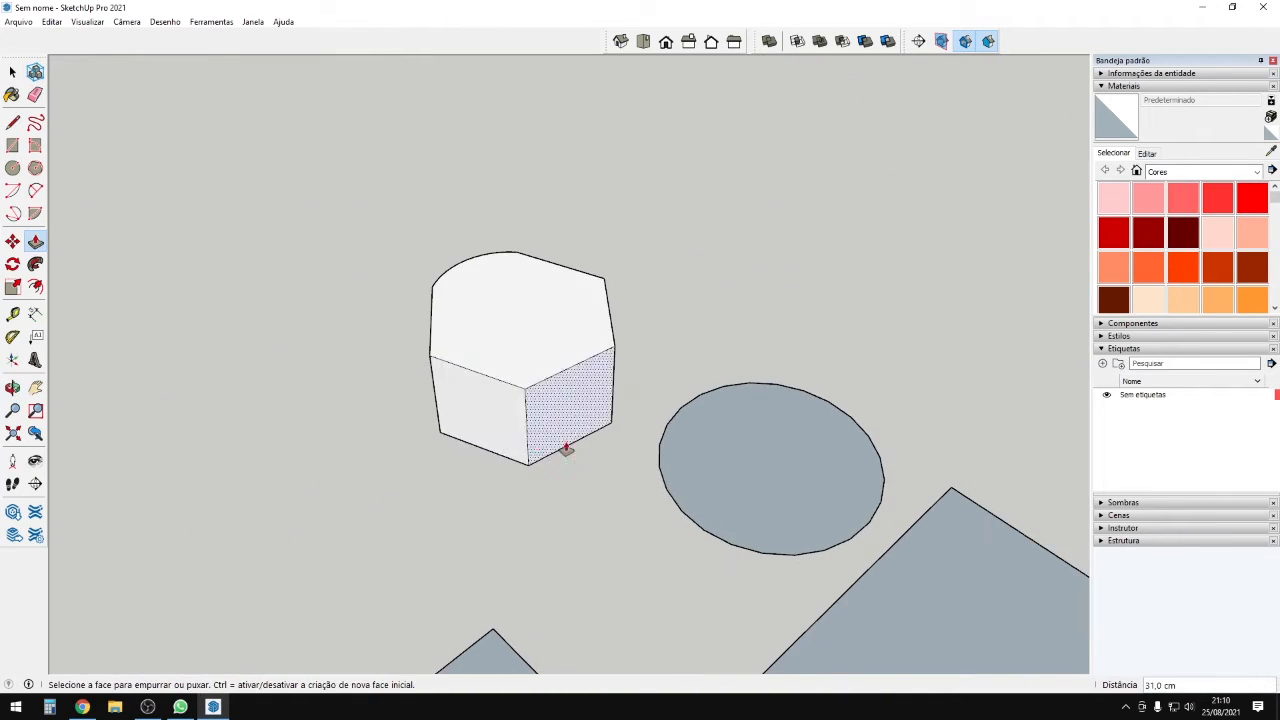
middle_drag(566, 526, 606, 437)
middle_drag(555, 390, 667, 432)
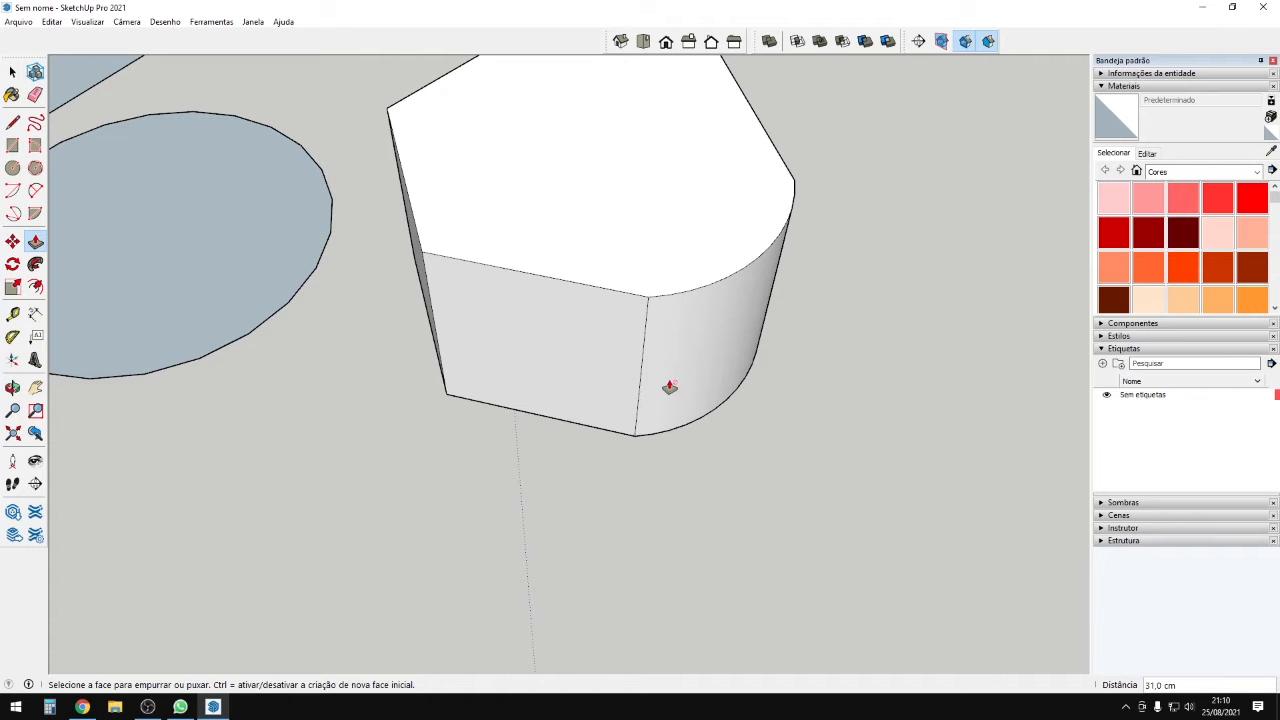
middle_drag(678, 391, 485, 498)
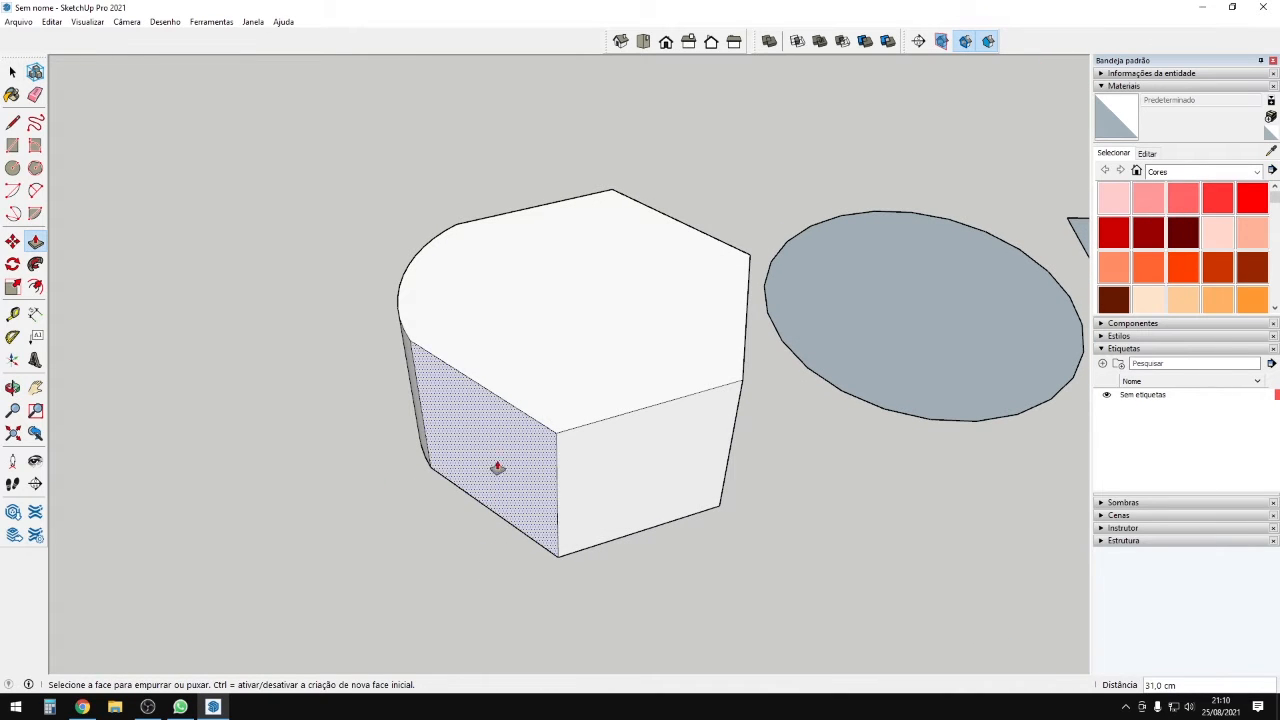
drag(497, 466, 457, 506)
drag(663, 467, 678, 497)
middle_drag(640, 498, 350, 555)
drag(588, 525, 577, 571)
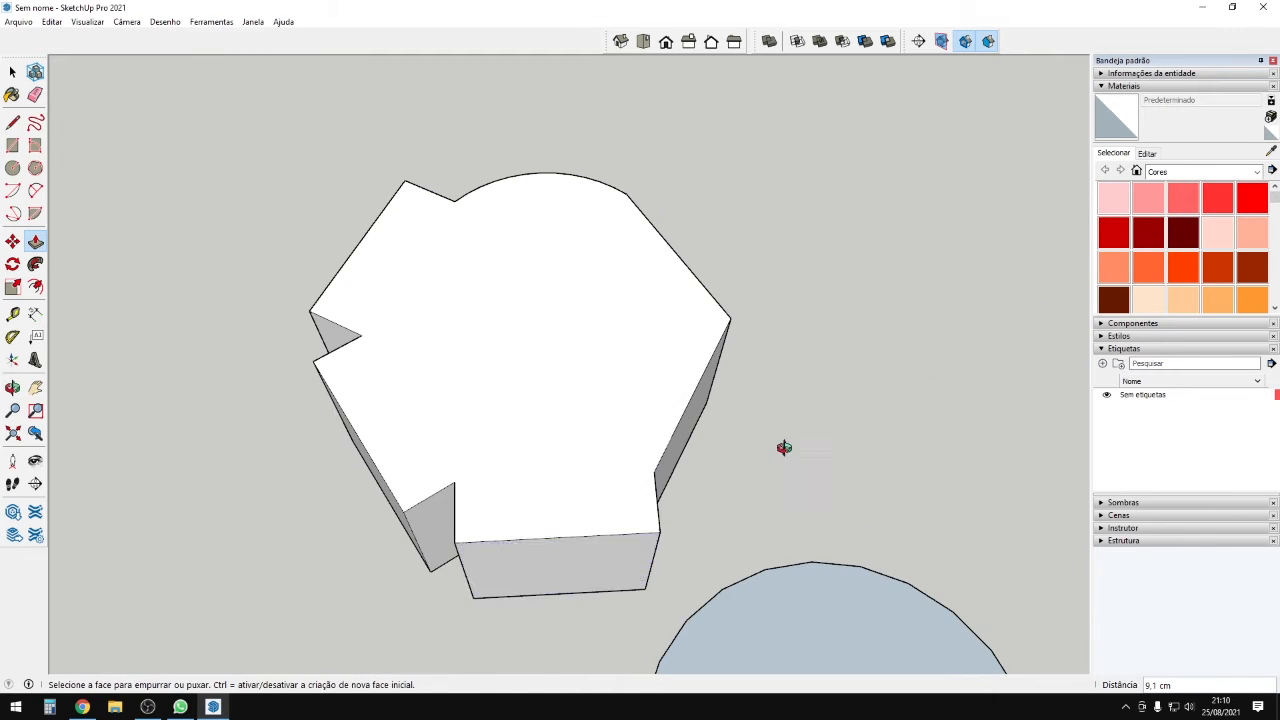
middle_drag(786, 448, 500, 468)
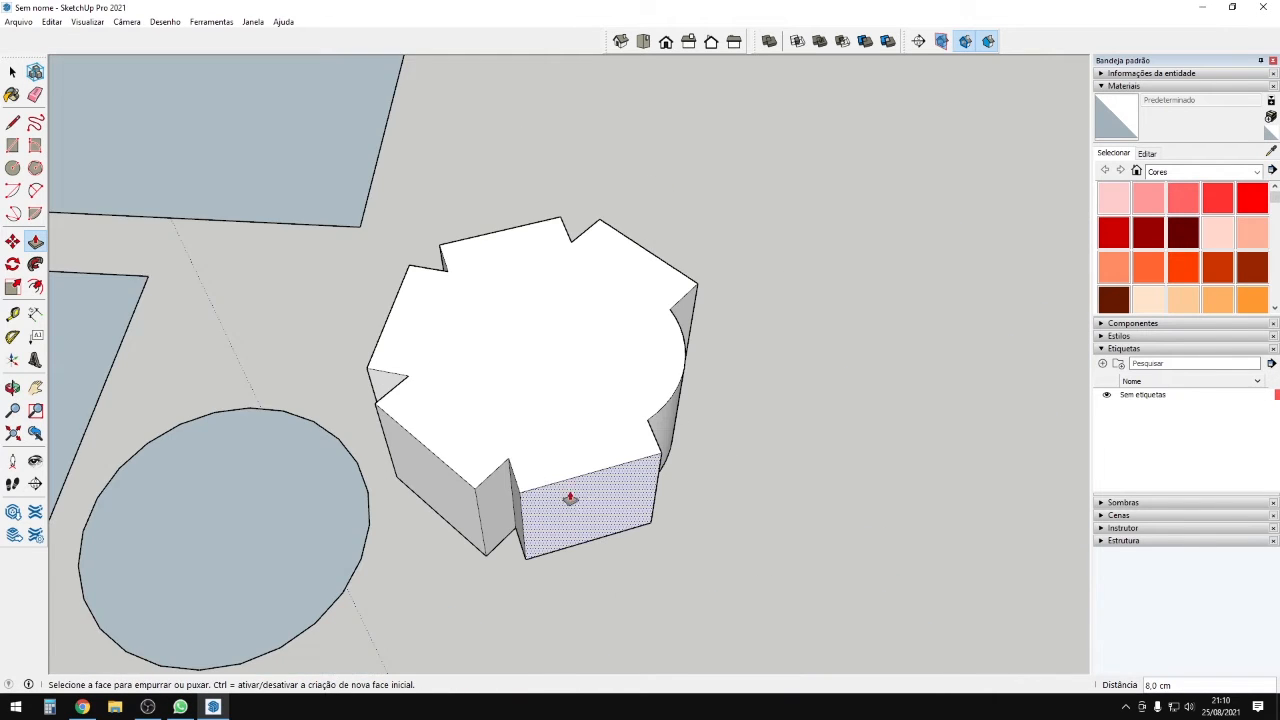
Select the entire notched solid and move it by a bottom corner to a new position near the circle.
middle_drag(708, 491, 546, 371)
triple_click(546, 371)
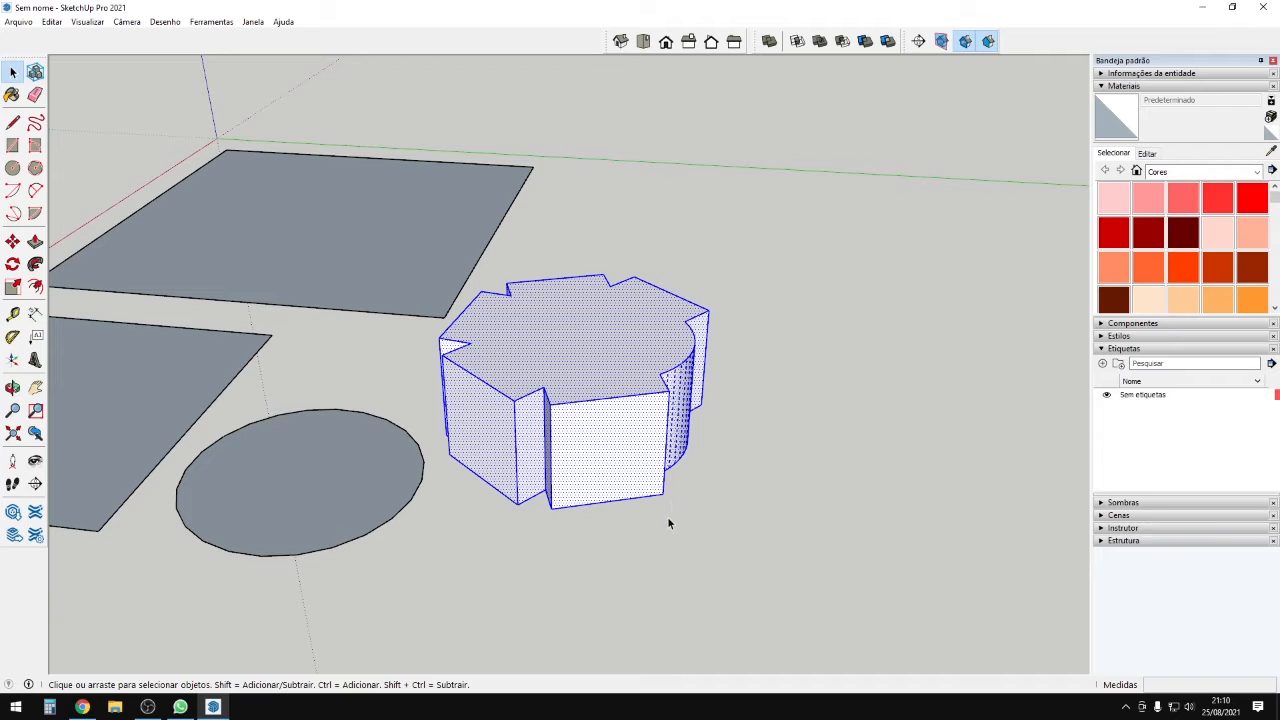
key(m)
click(557, 511)
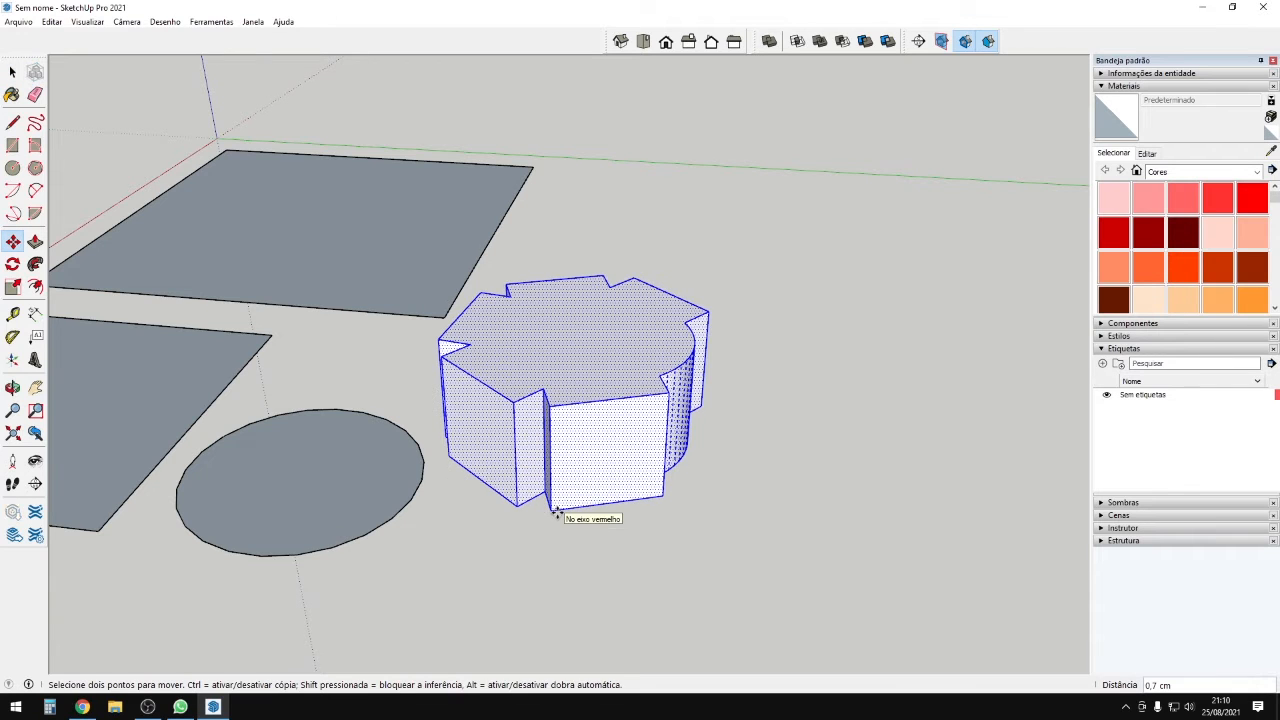
key(Escape)
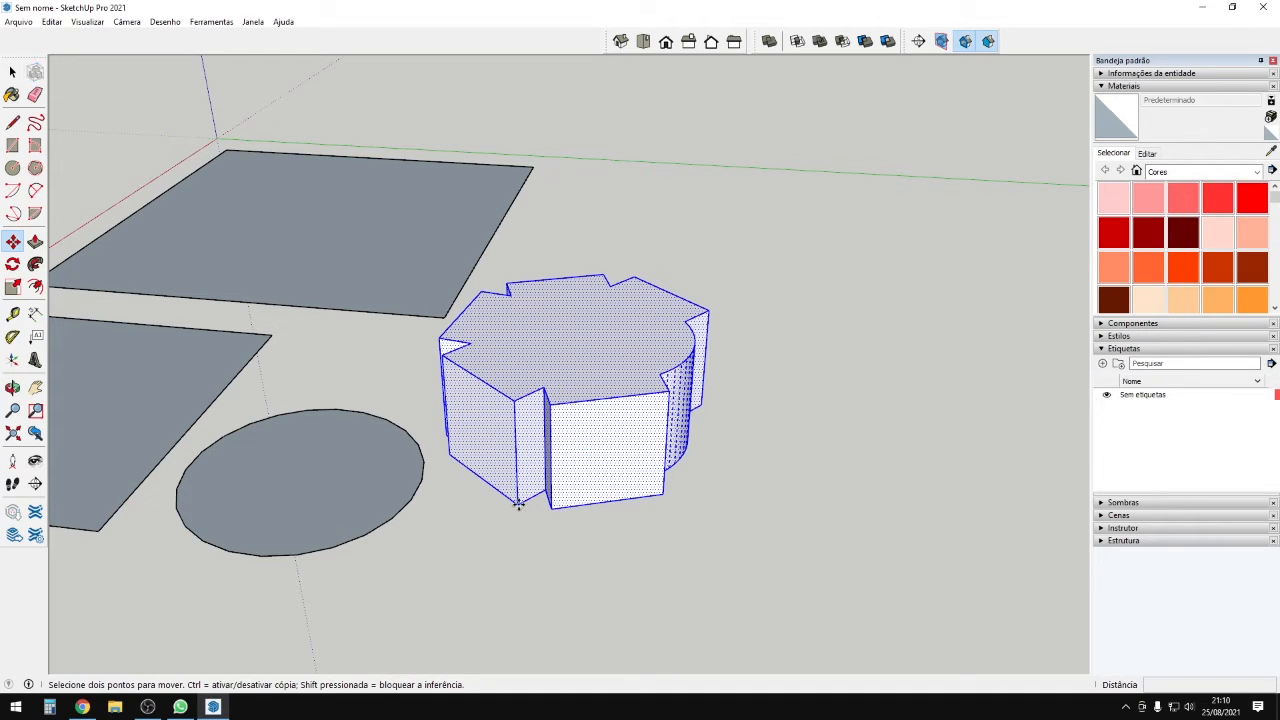
click(518, 505)
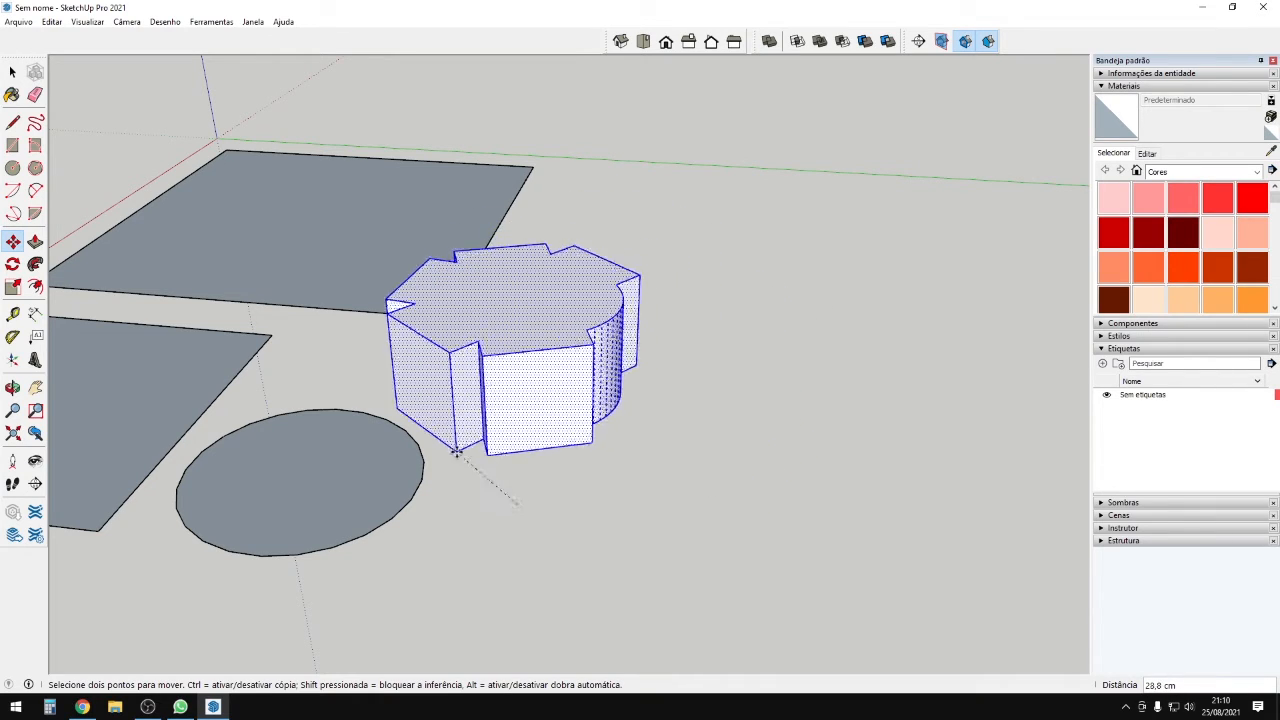
middle_drag(520, 425, 671, 303)
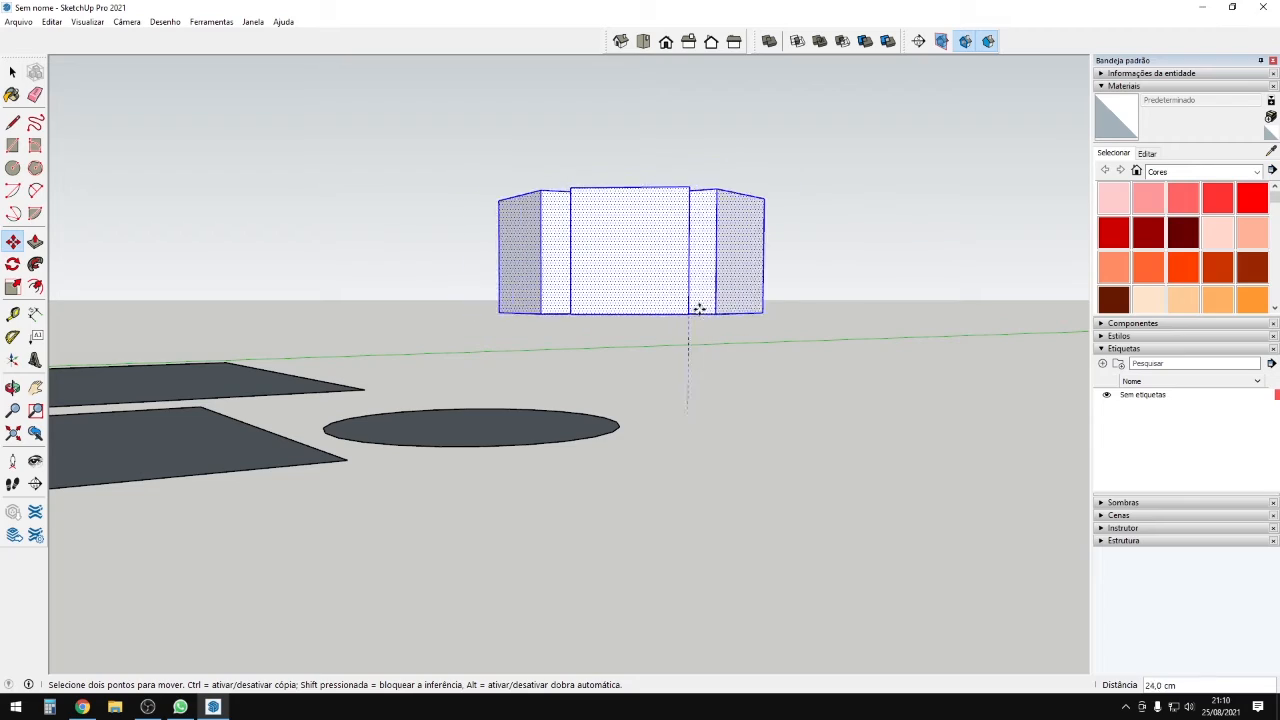
middle_drag(686, 377, 957, 421)
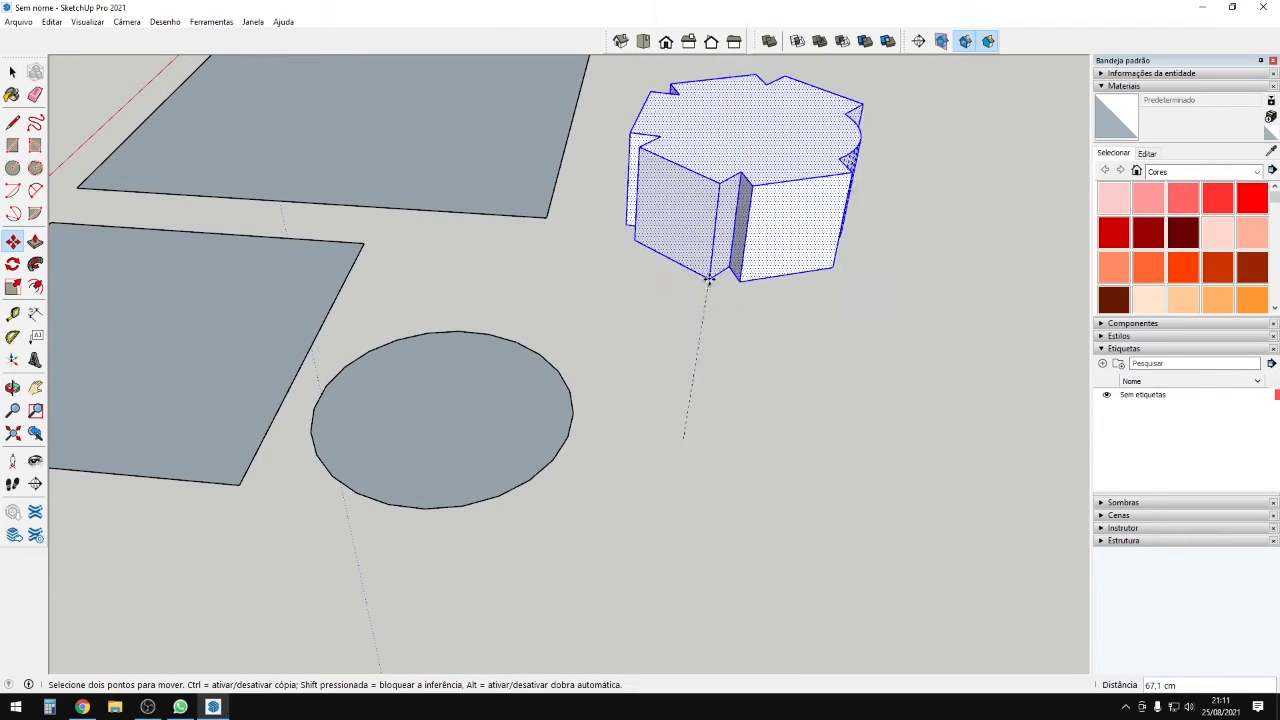
scroll(680, 310, down, 5)
scroll(605, 393, up, 2)
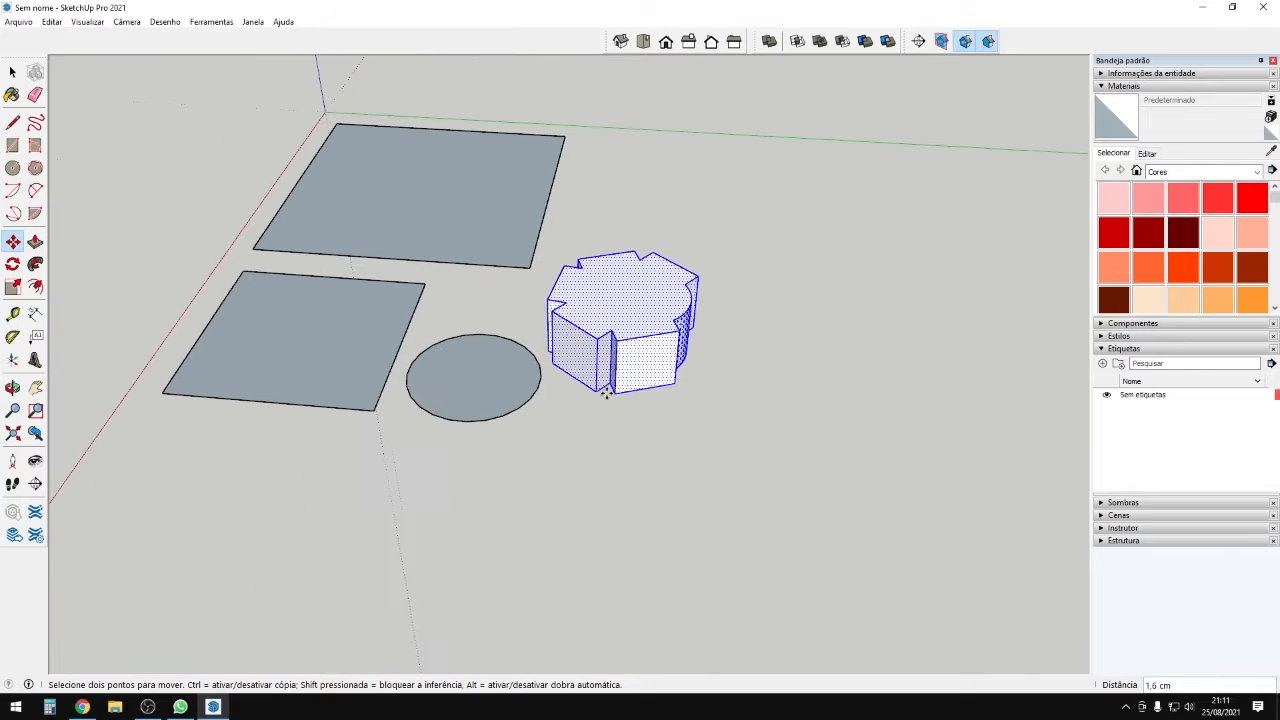
click(640, 399)
Copy the solid about 82 cm along the green axis from its bottom corner, using the Move tool in copy mode.
scroll(797, 351, up, 3)
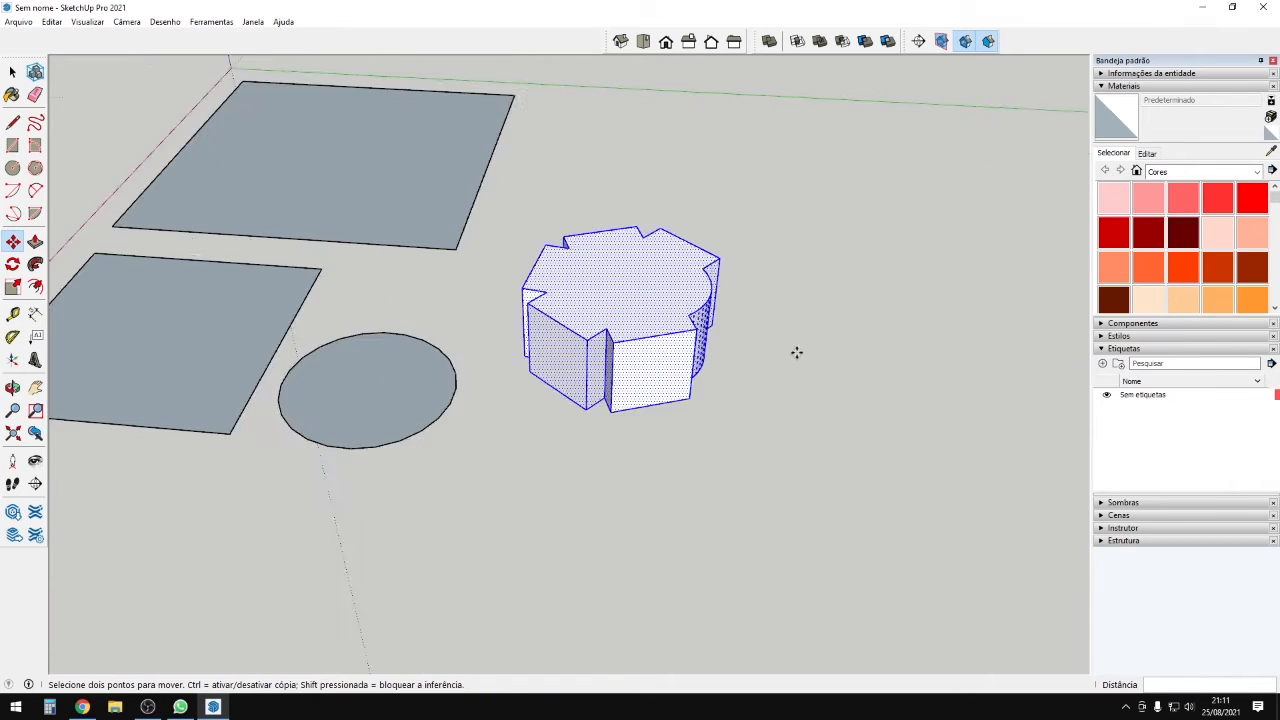
scroll(478, 443, down, 1)
scroll(478, 443, down, 2)
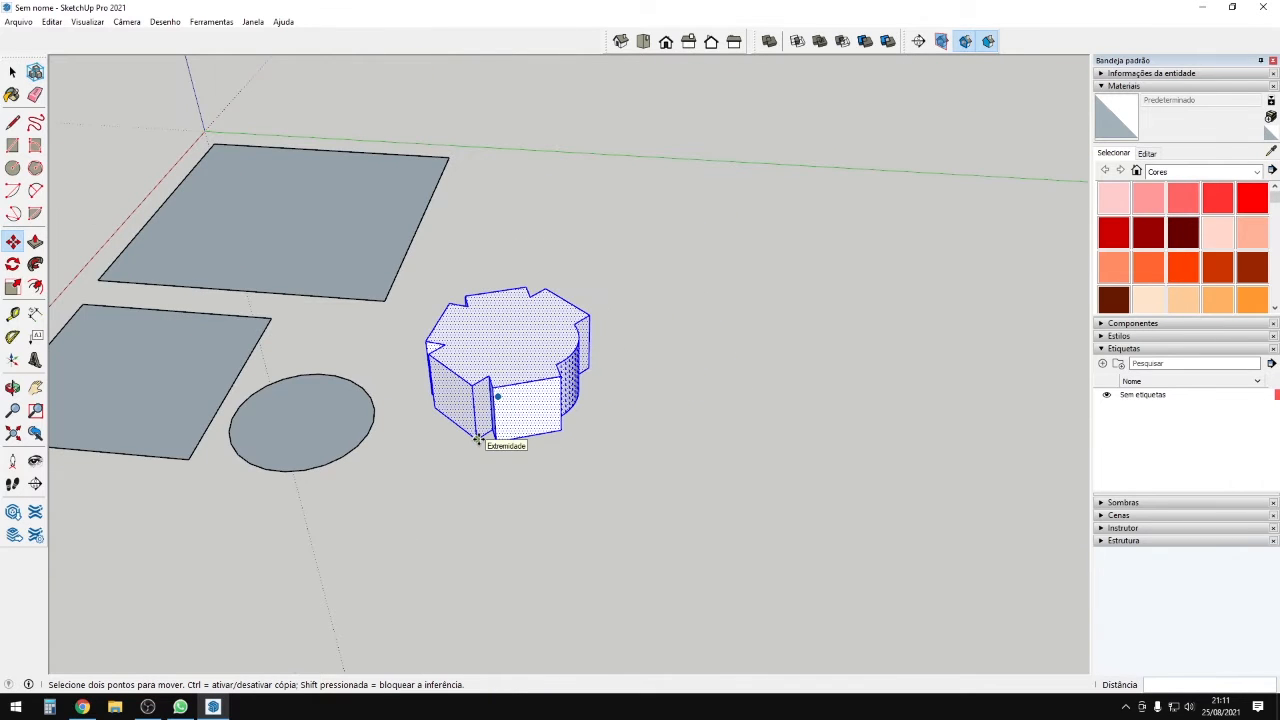
click(478, 440)
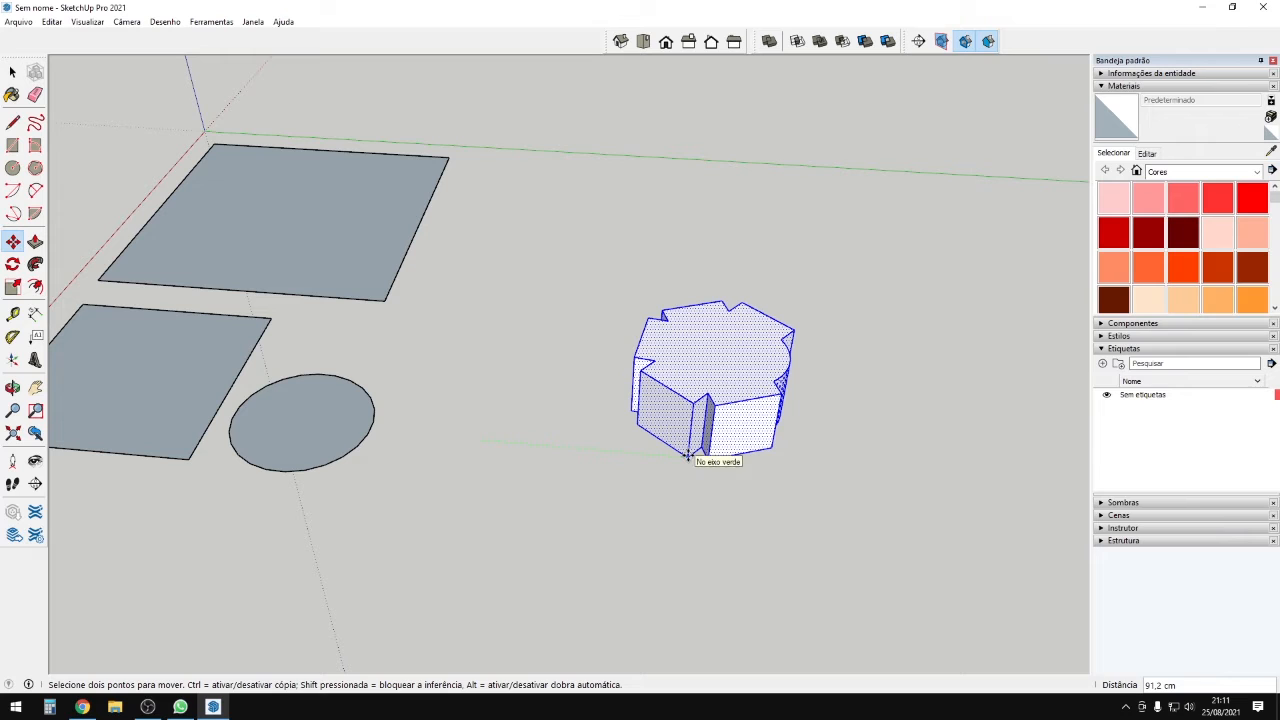
key(ctrl)
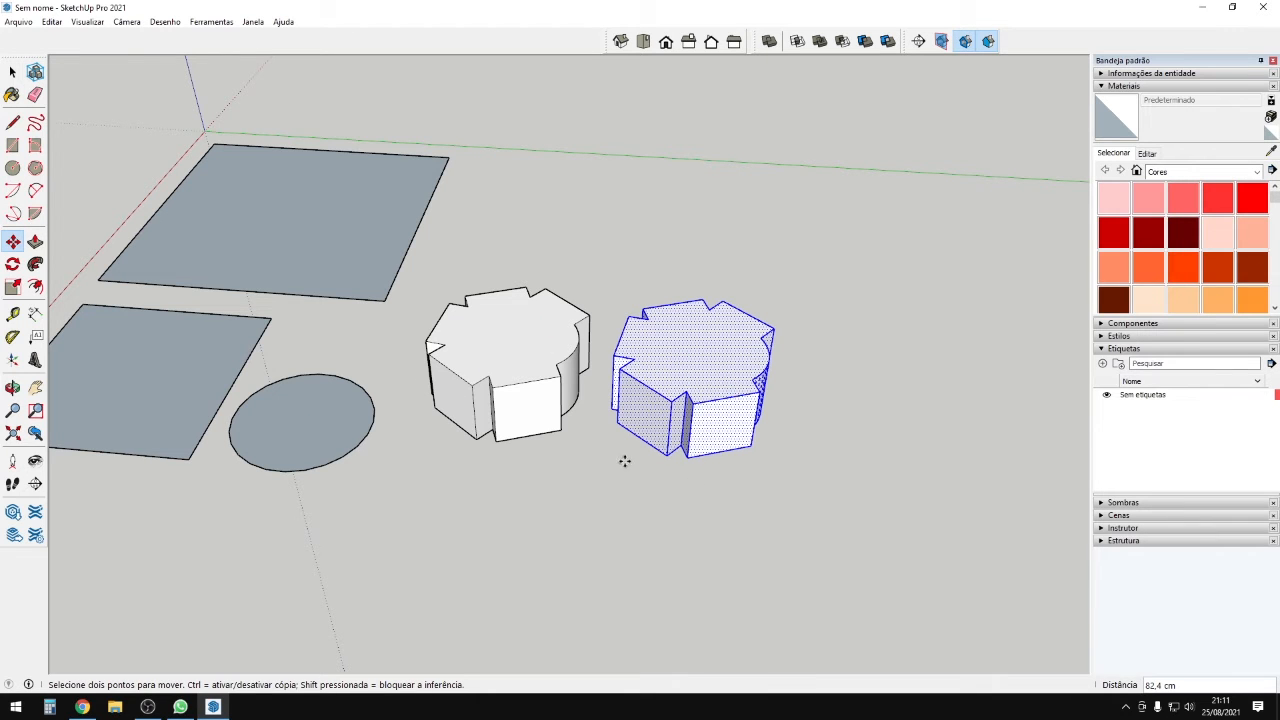
Try scaling only the original solid's top face uniformly to about 0.50 from a corner, then cancel.
scroll(597, 458, down, 5)
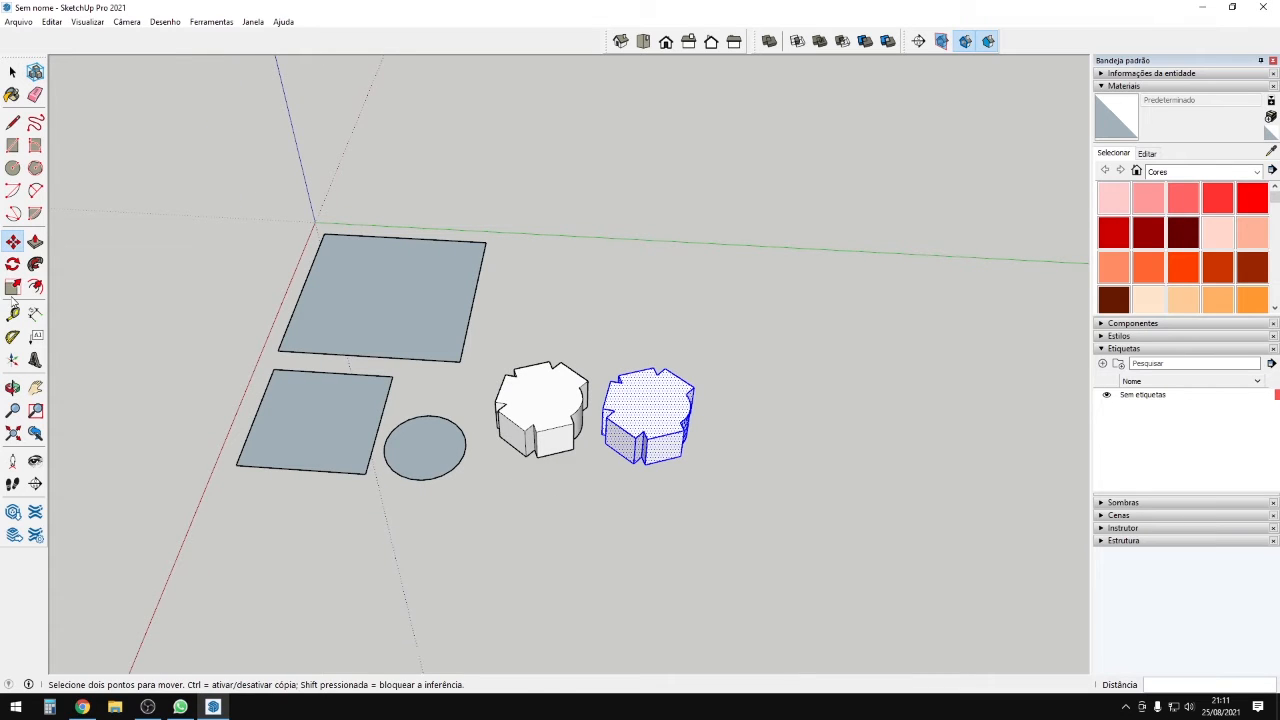
scroll(627, 422, up, 5)
key(space)
click(497, 408)
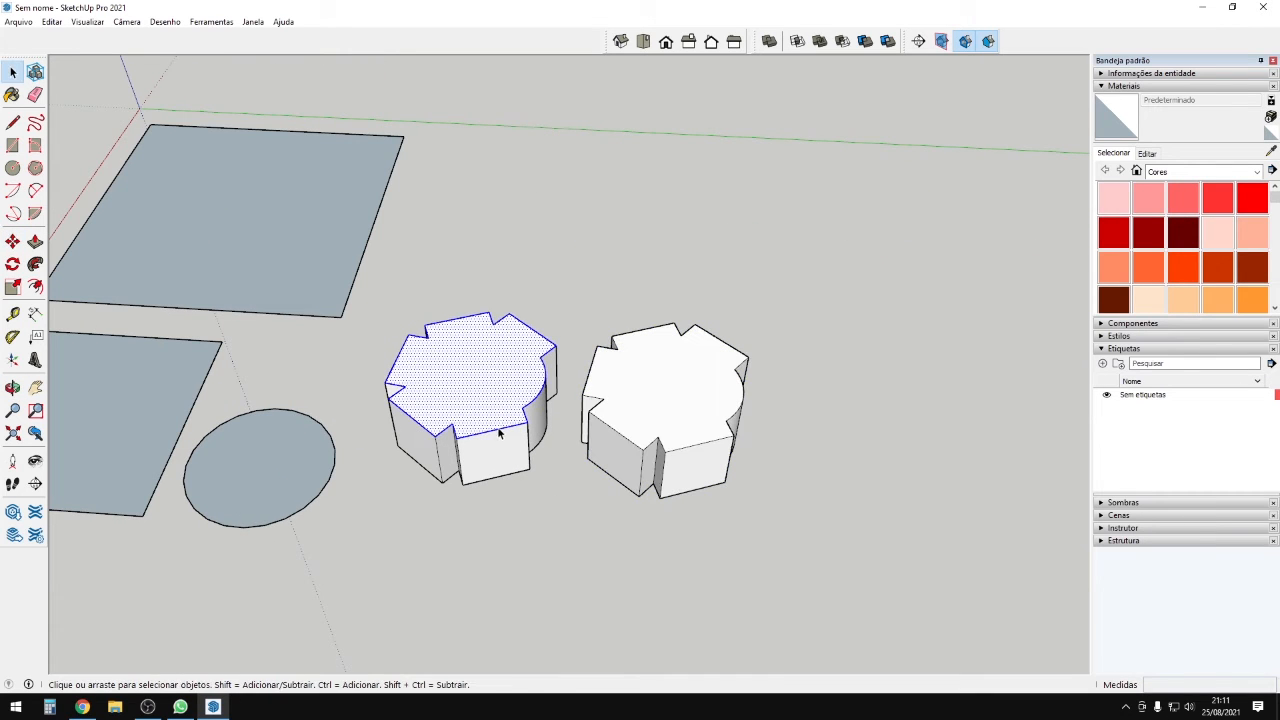
key(s)
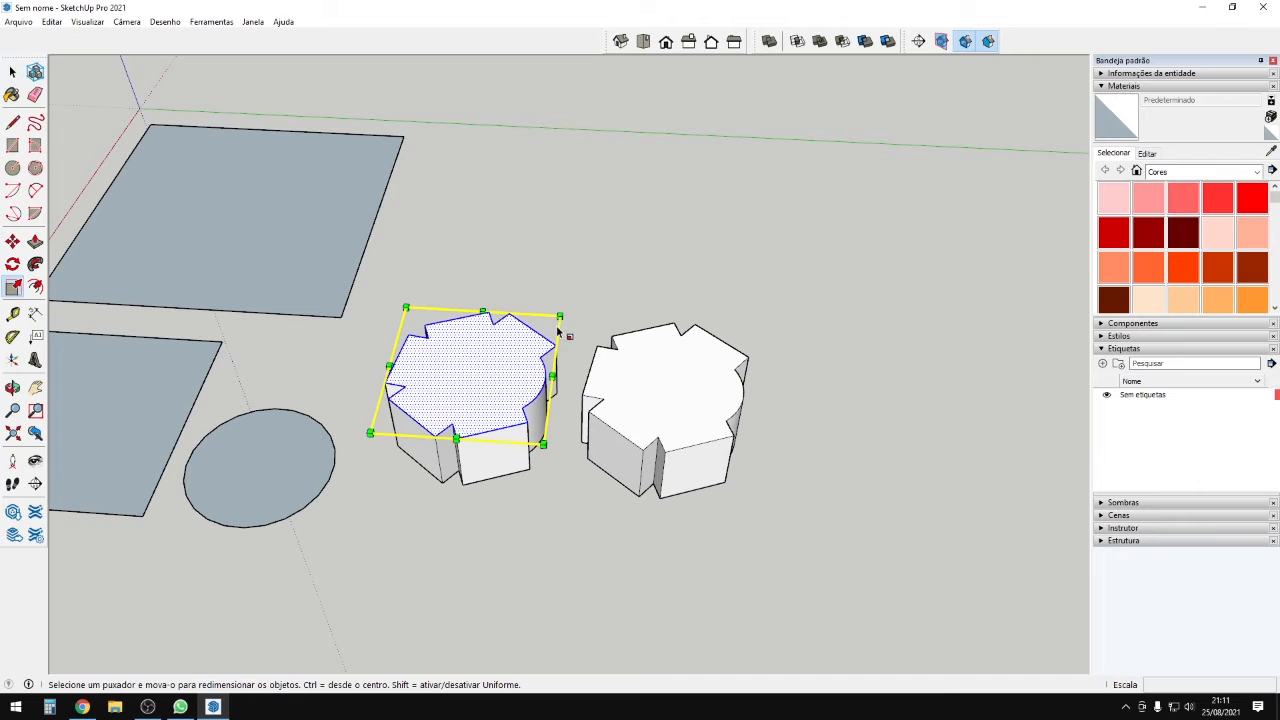
click(560, 317)
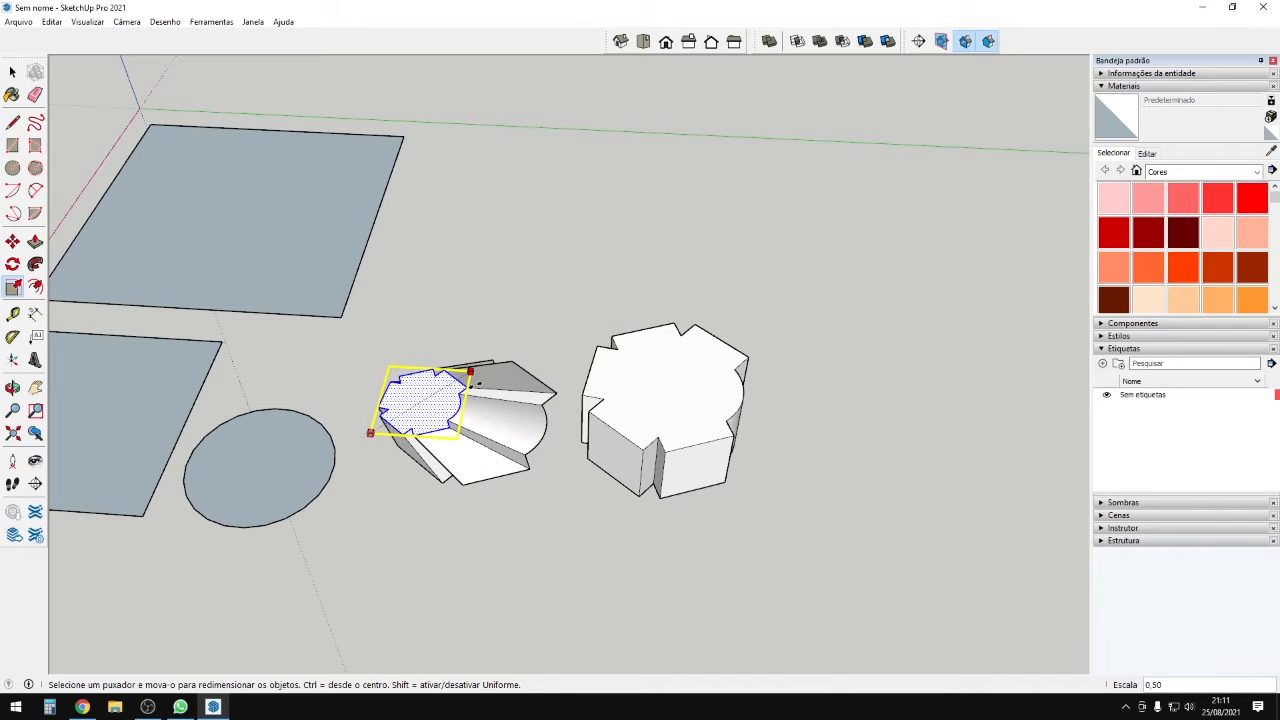
key(Escape)
scroll(483, 388, up, 2)
key(space)
Try scaling only the curved top edge of the original solid inward, then cancel.
scroll(540, 392, up, 3)
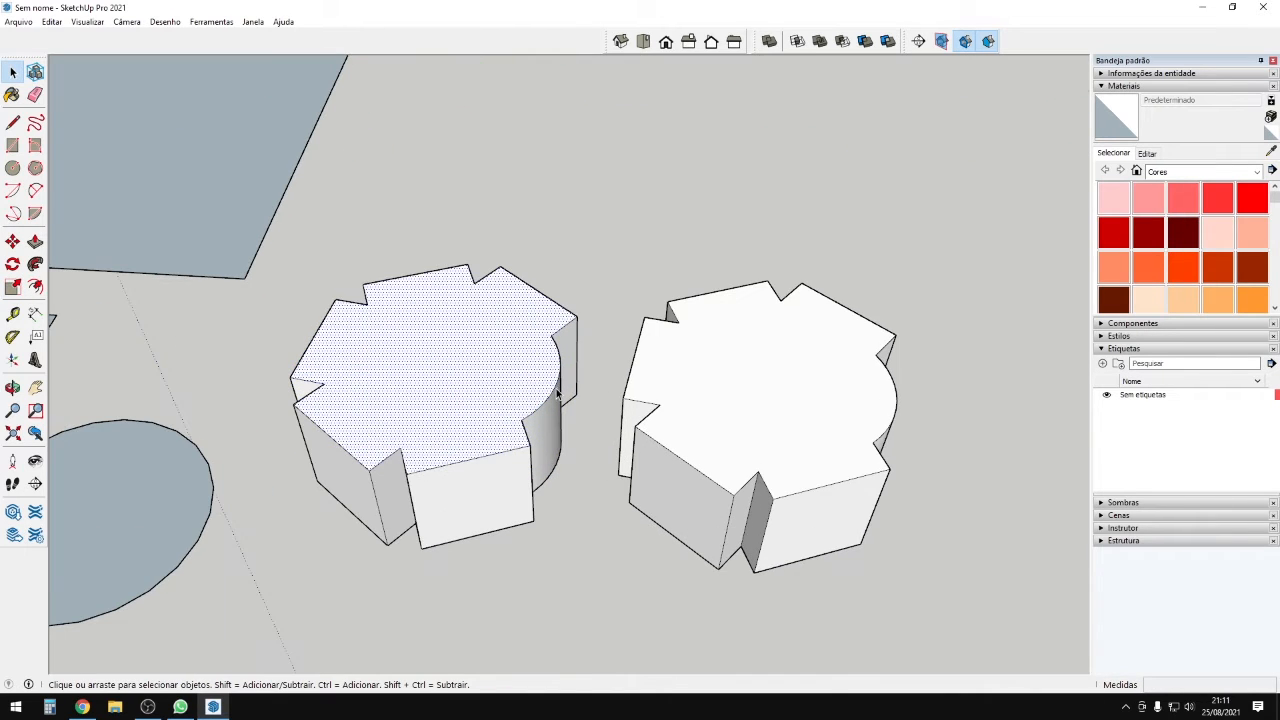
click(553, 395)
key(s)
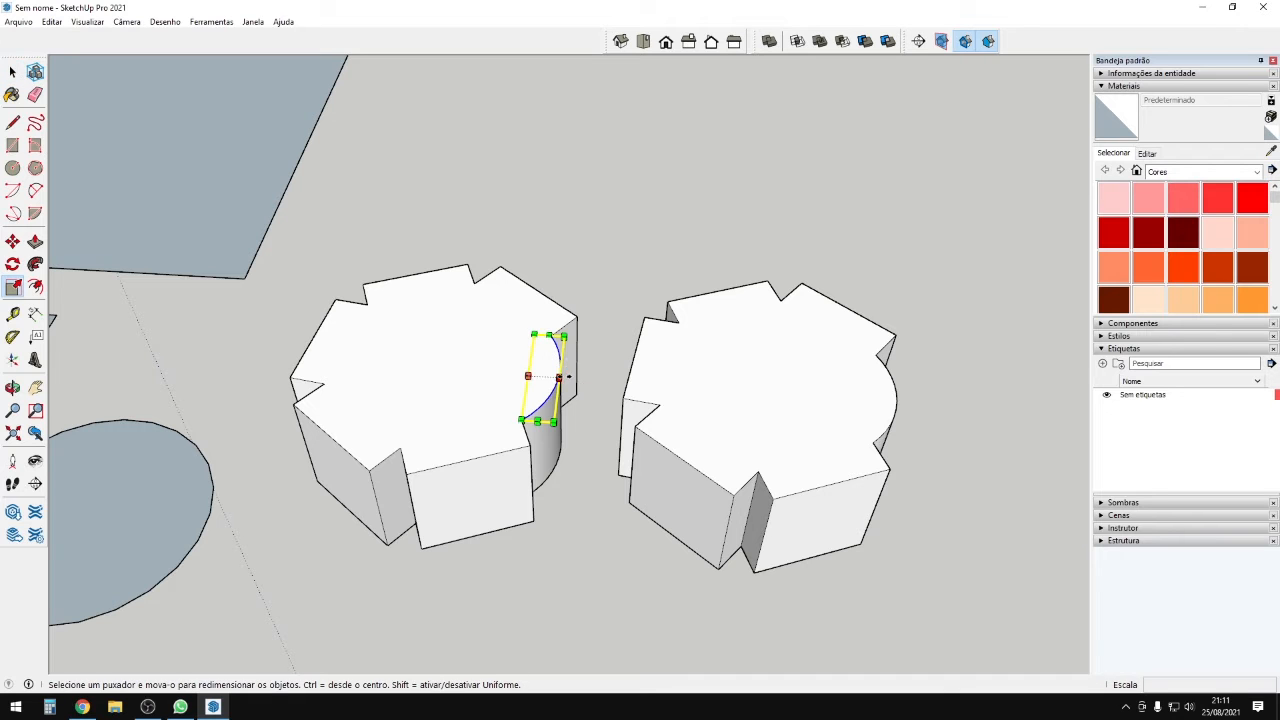
drag(560, 377, 533, 376)
key(Escape)
middle_drag(606, 404, 444, 447)
key(space)
Select the entire original solid and try scaling it down from a corner, then cancel.
scroll(450, 398, down, 3)
click(458, 405)
triple_click(458, 405)
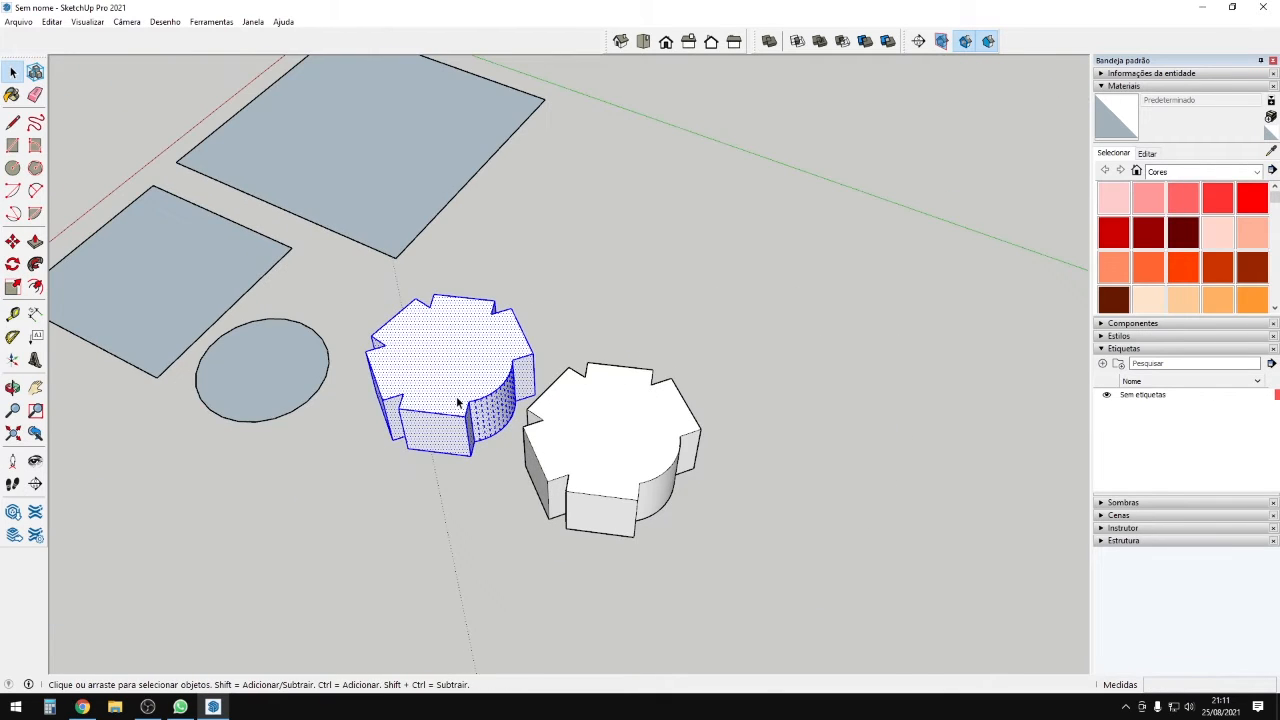
scroll(452, 396, up, 2)
key(s)
drag(588, 302, 514, 329)
key(Escape)
key(space)
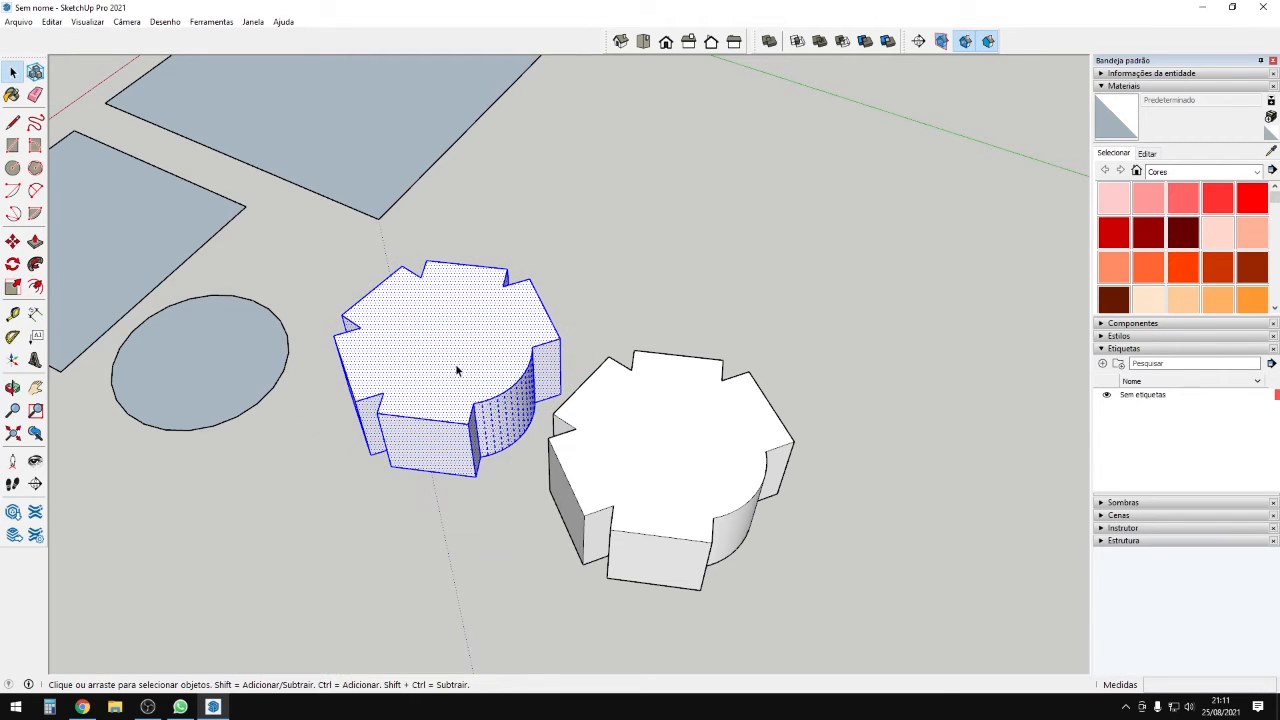
Add the copied solid to the selection and try scaling both uniformly to about 0.71, then cancel.
shift+triple_click(634, 452)
key(s)
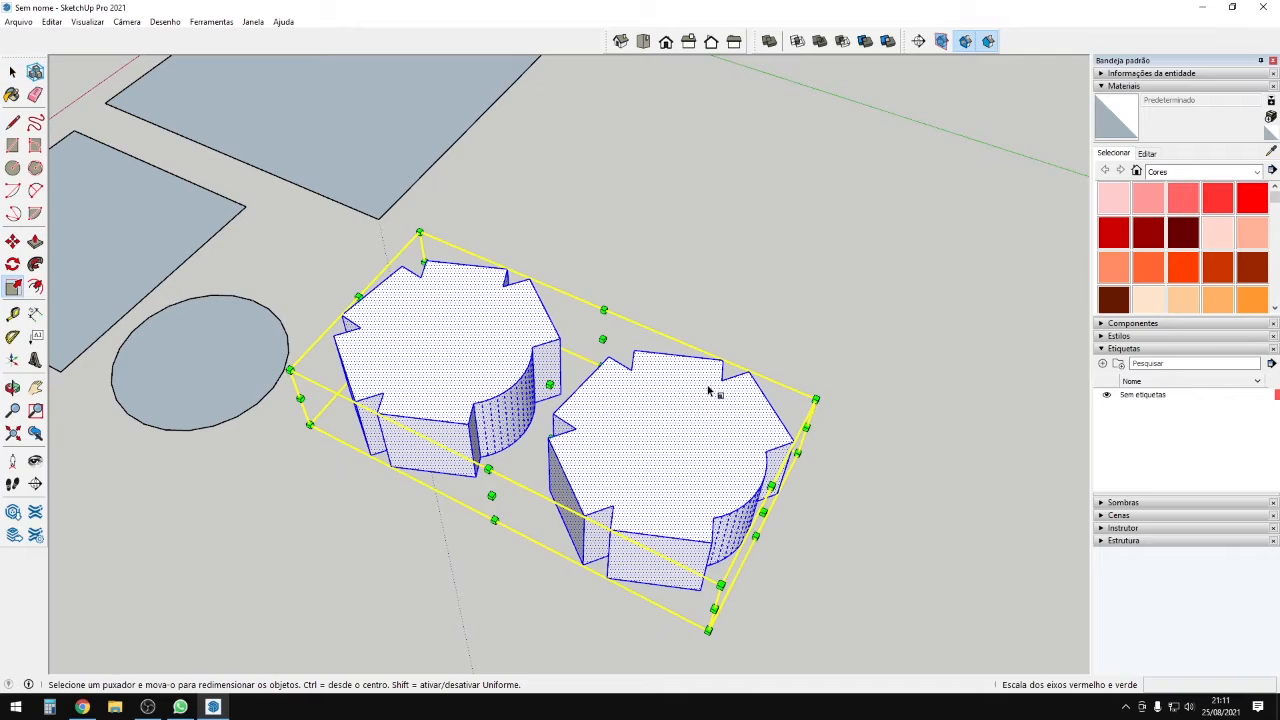
drag(811, 400, 660, 406)
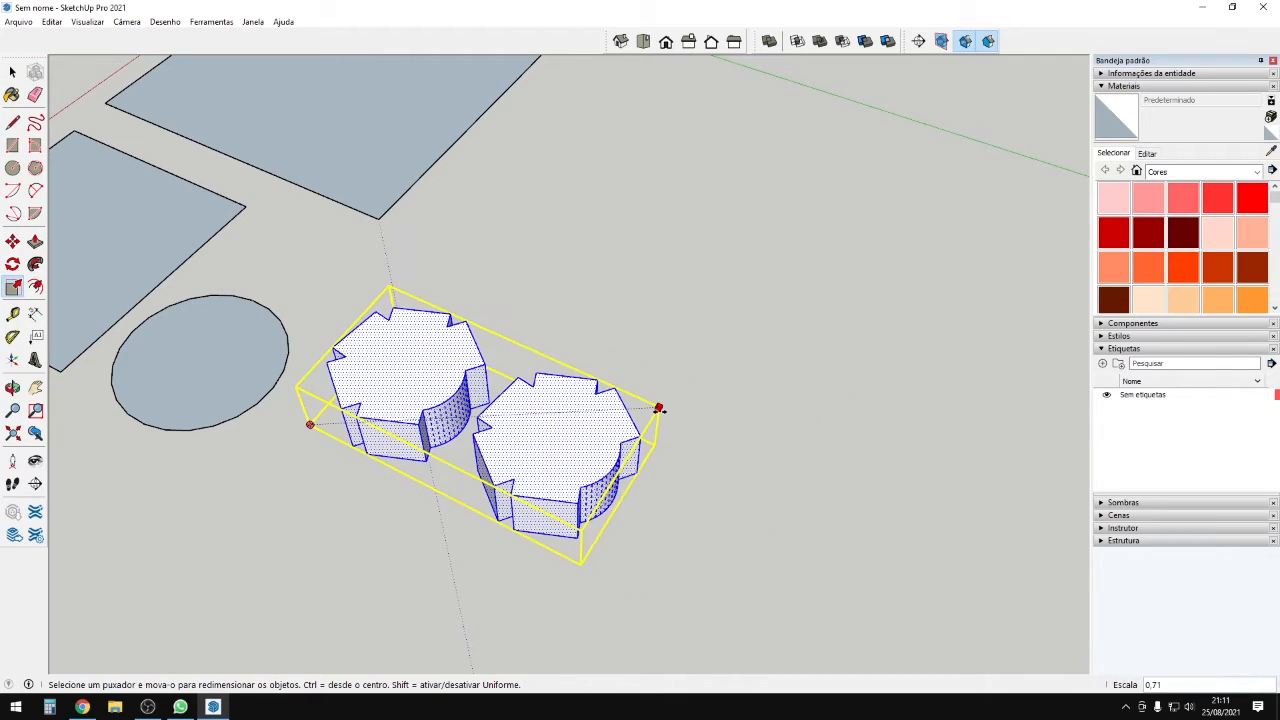
key(Escape)
middle_drag(452, 461, 612, 408)
middle_drag(703, 469, 714, 490)
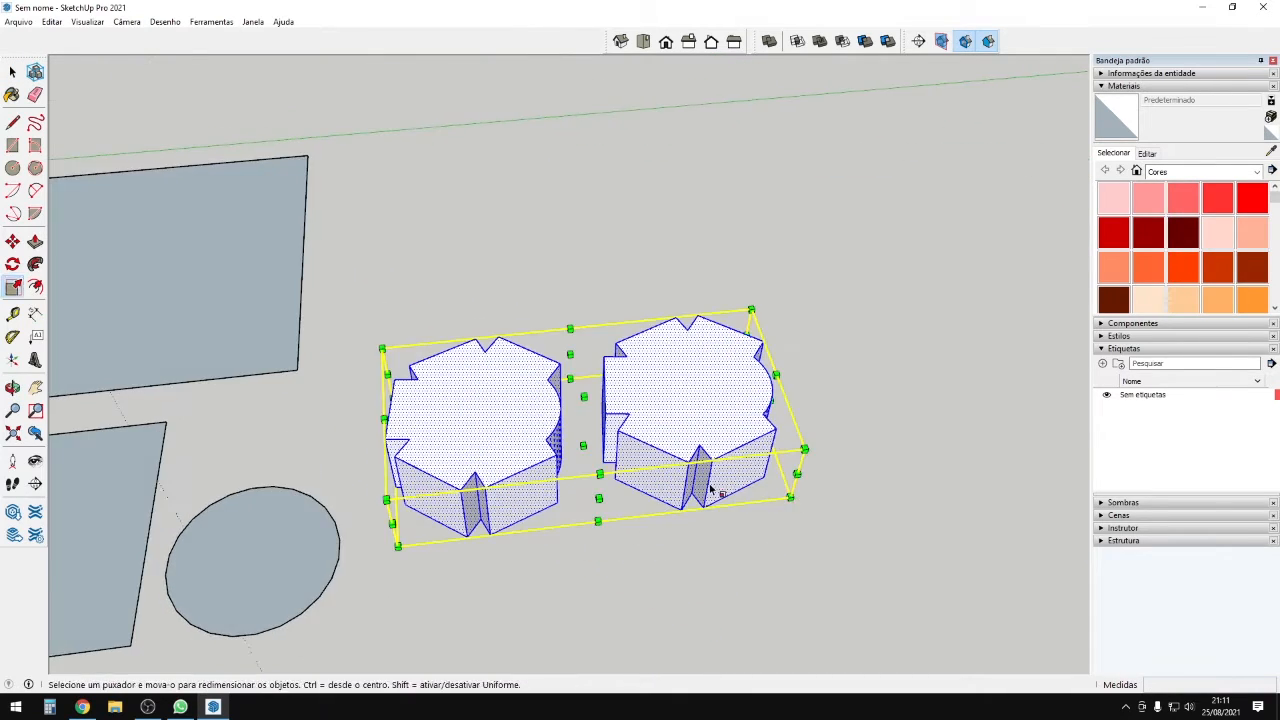
key(space)
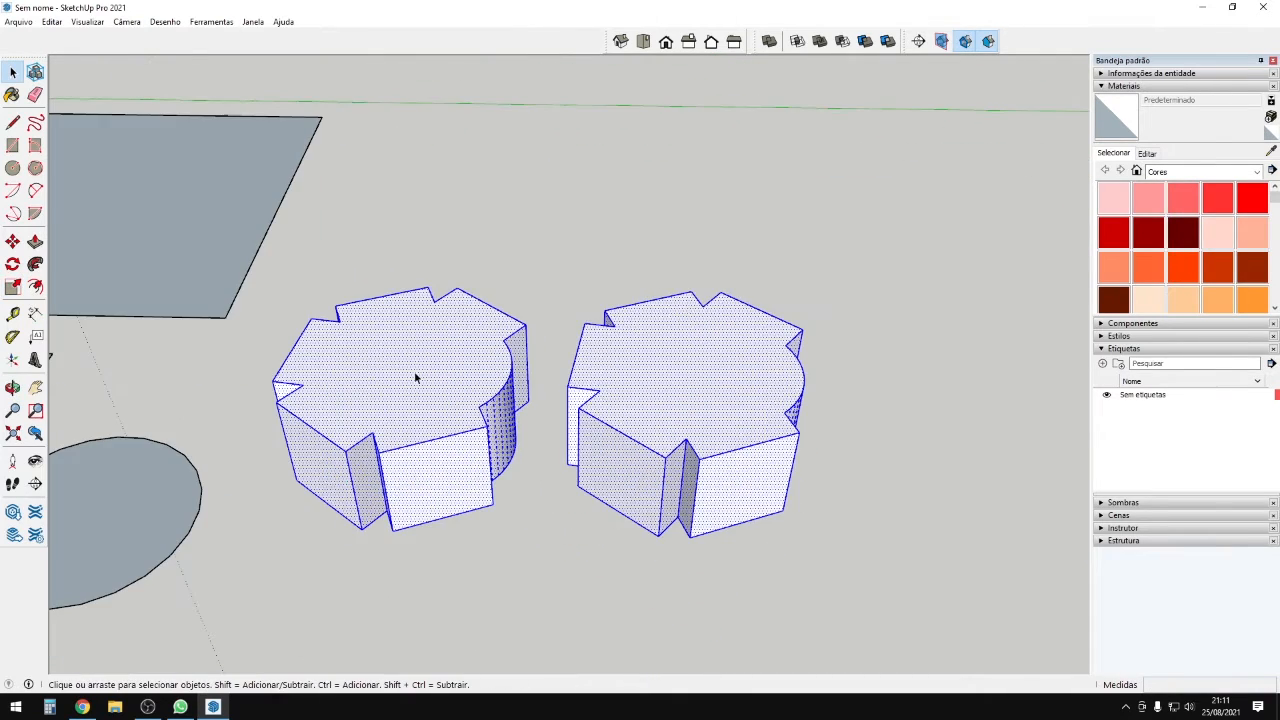
Select the entire original solid and try scaling it uniformly from a corner to about 0.83.
click(415, 378)
triple_click(432, 383)
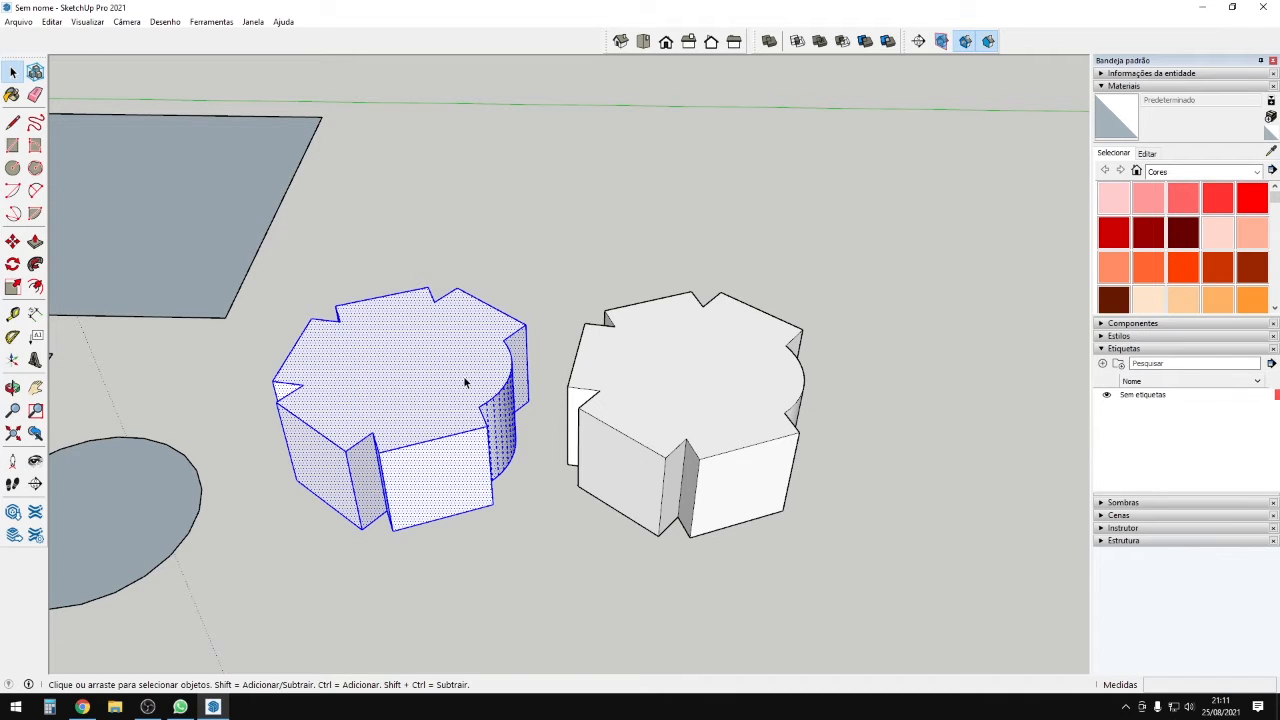
key(s)
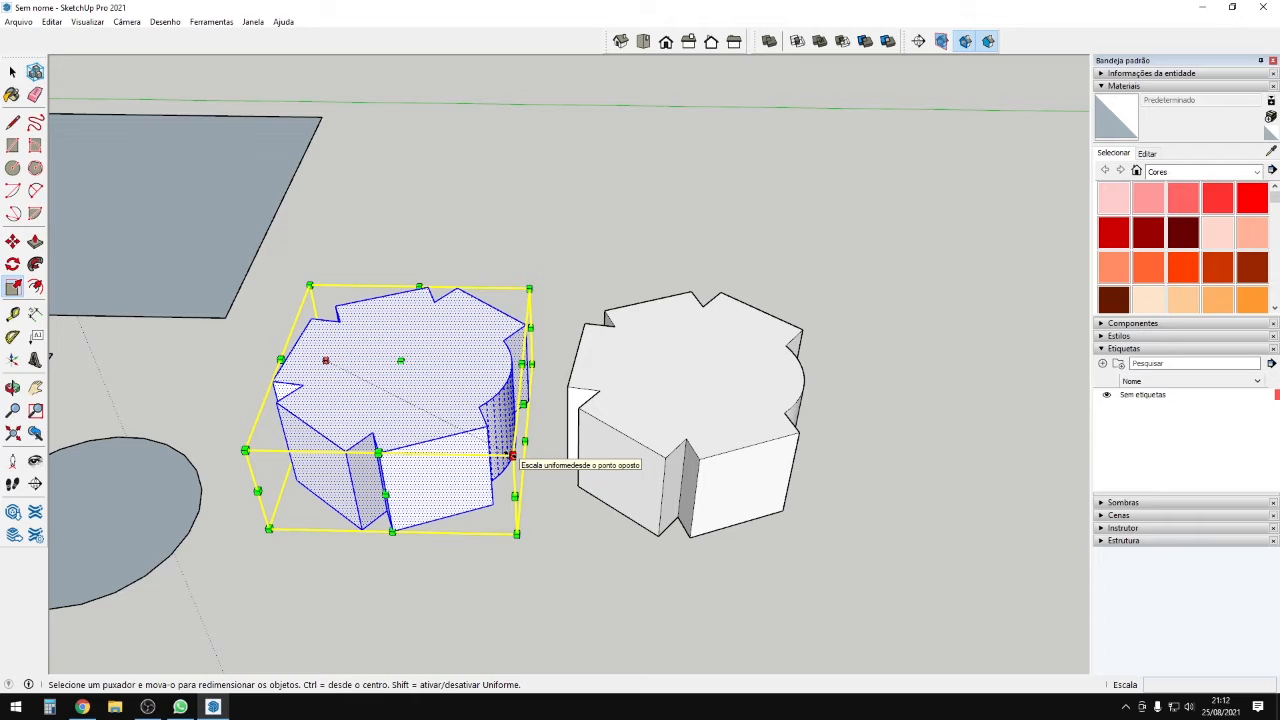
drag(512, 456, 474, 437)
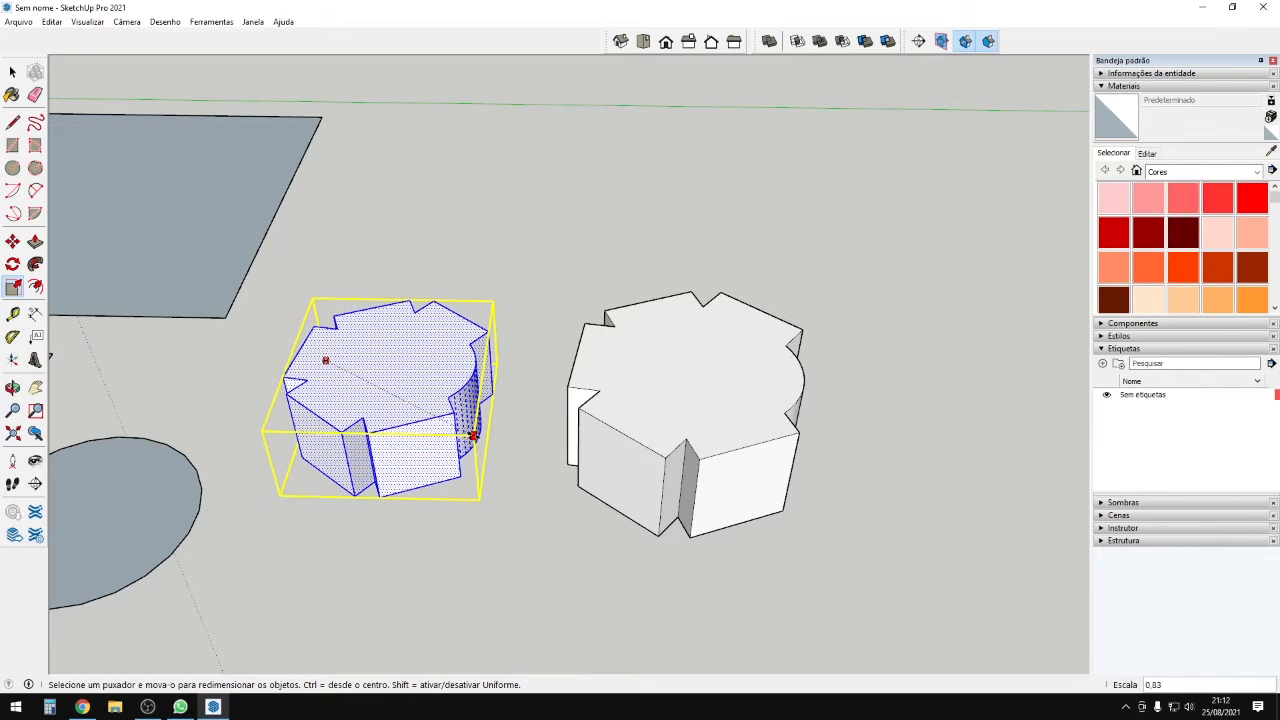
middle_drag(474, 437, 810, 408)
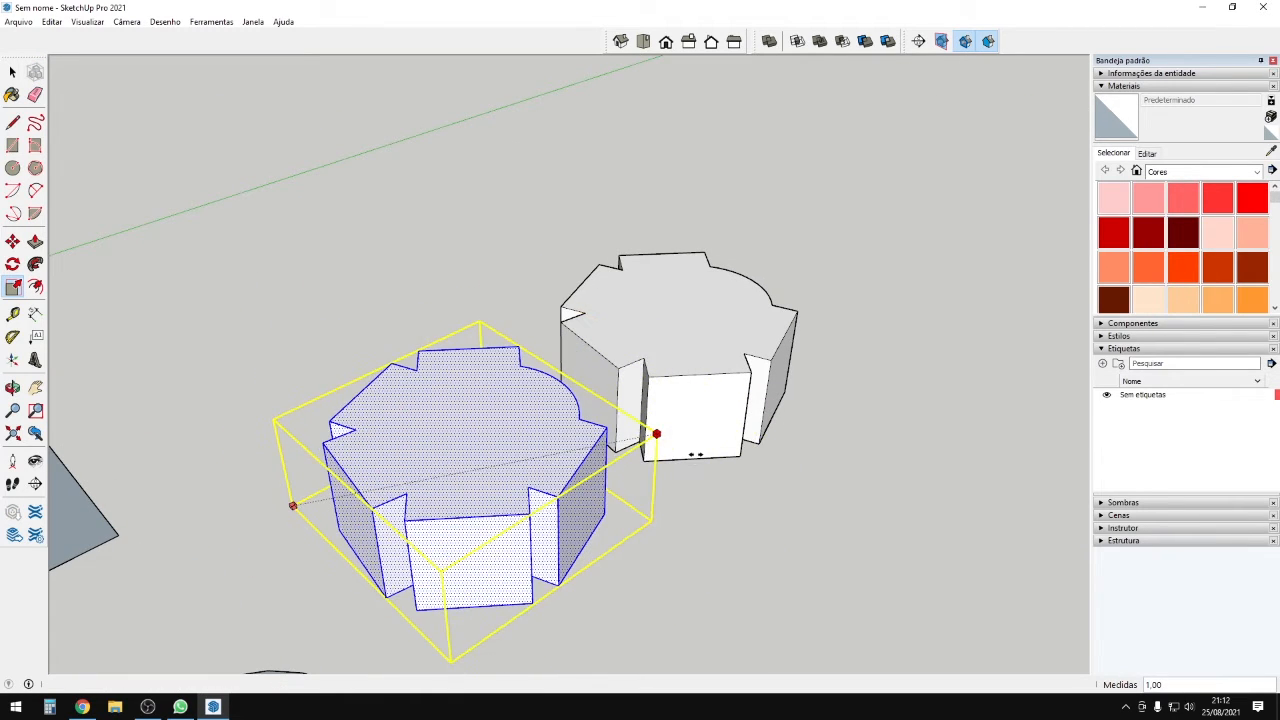
drag(656, 433, 618, 454)
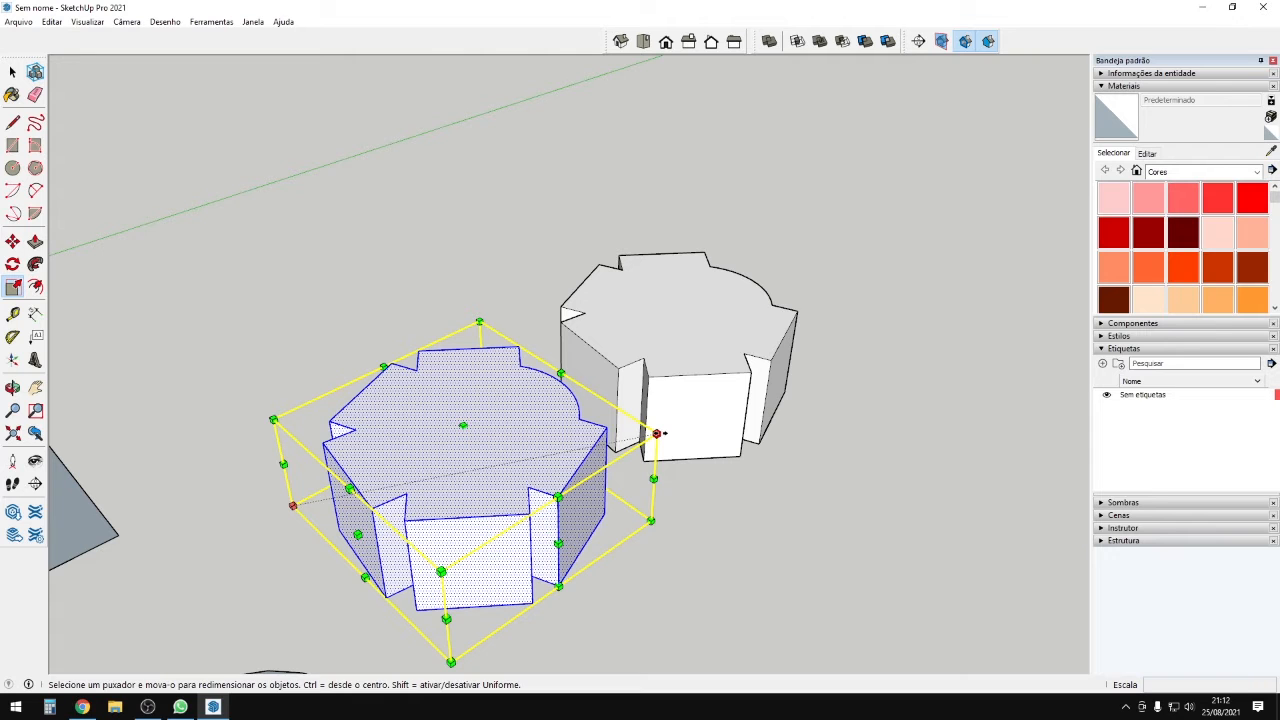
Scale the selected original solid down uniformly from its corner.
drag(659, 433, 600, 446)
middle_drag(640, 472, 355, 398)
click(566, 462)
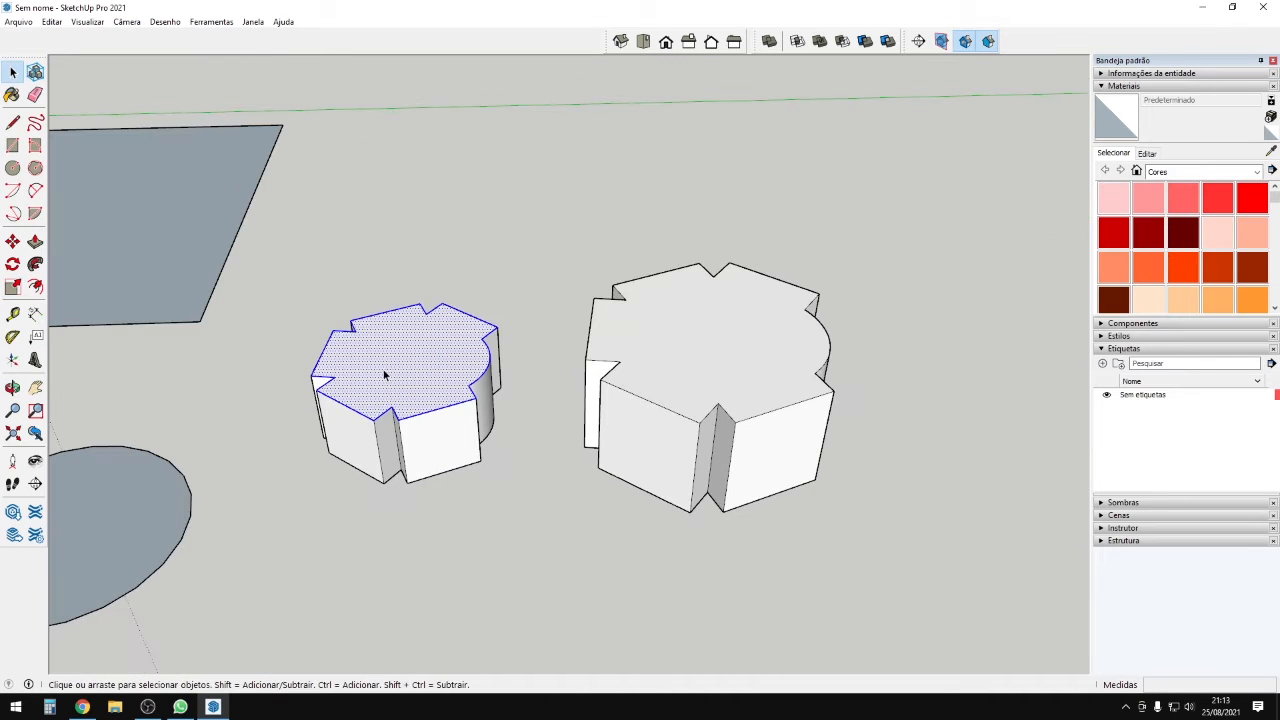
Select the entire scaled-down solid and try rotating it about a point just beside it.
scroll(384, 375, up, 2)
scroll(392, 383, up, 3)
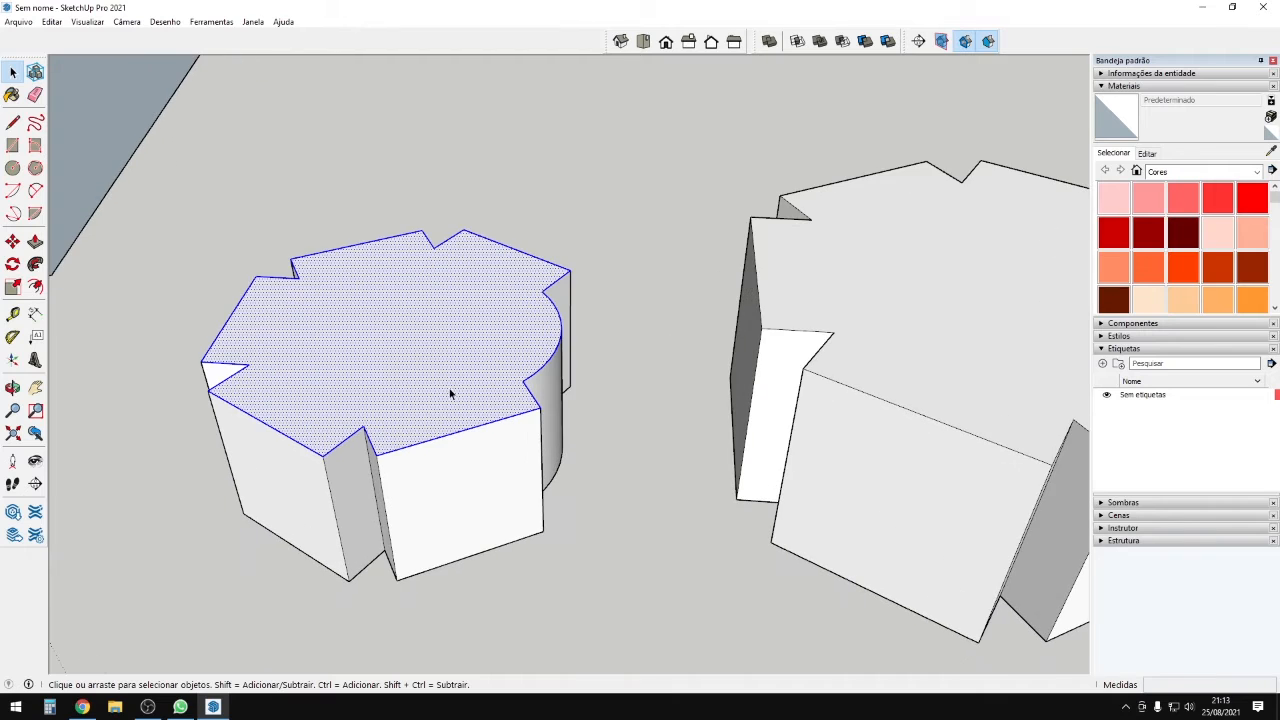
middle_drag(429, 414, 487, 489)
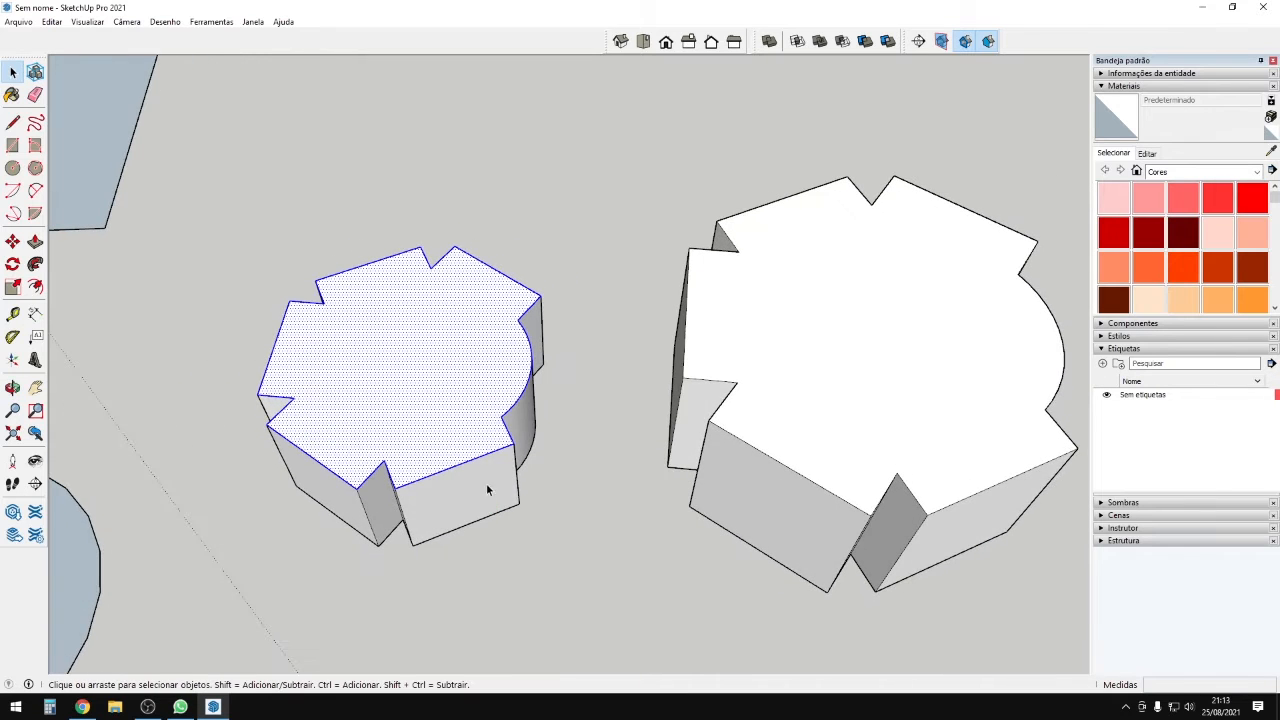
scroll(473, 409, down, 1)
triple_click(438, 381)
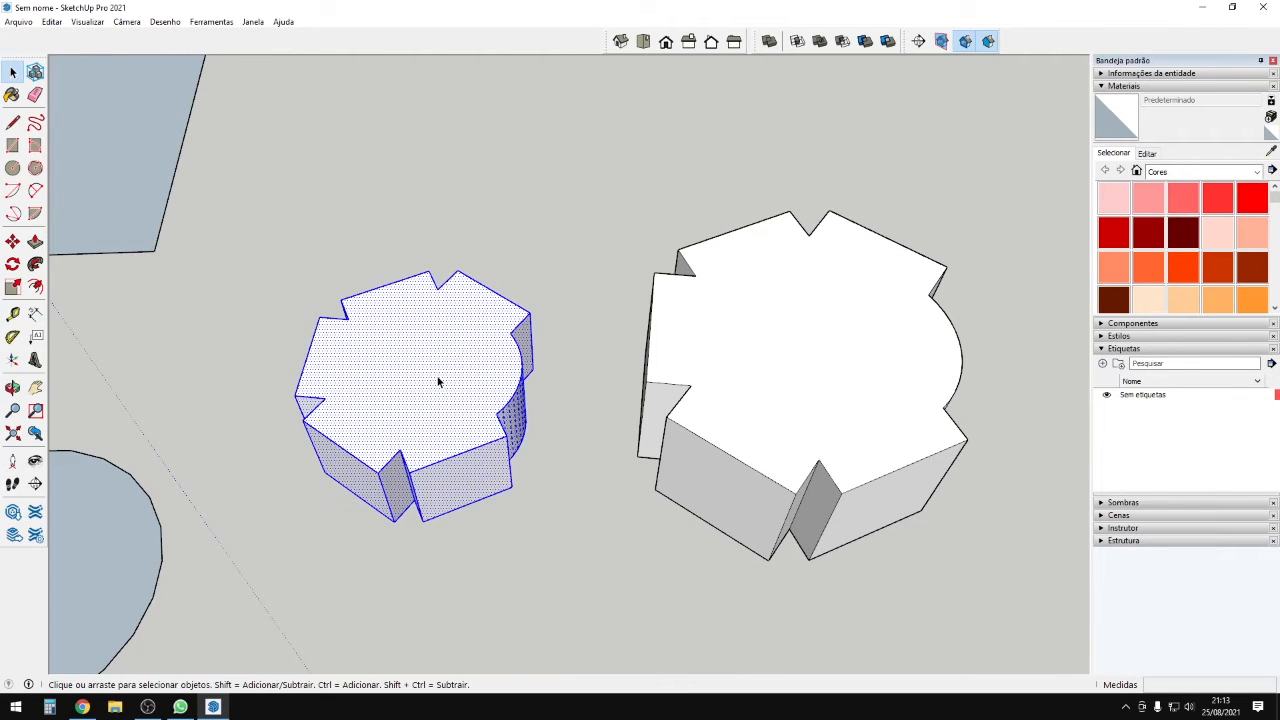
key(q)
click(563, 468)
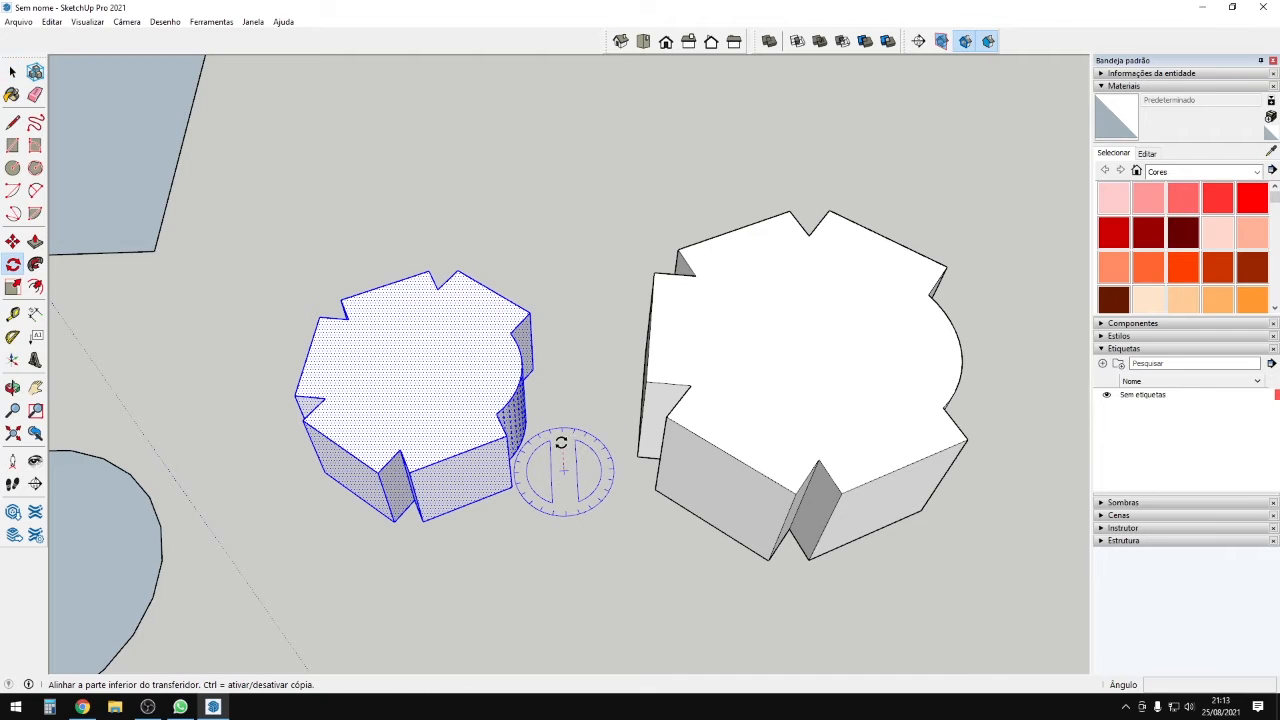
click(562, 432)
click(575, 425)
key(space)
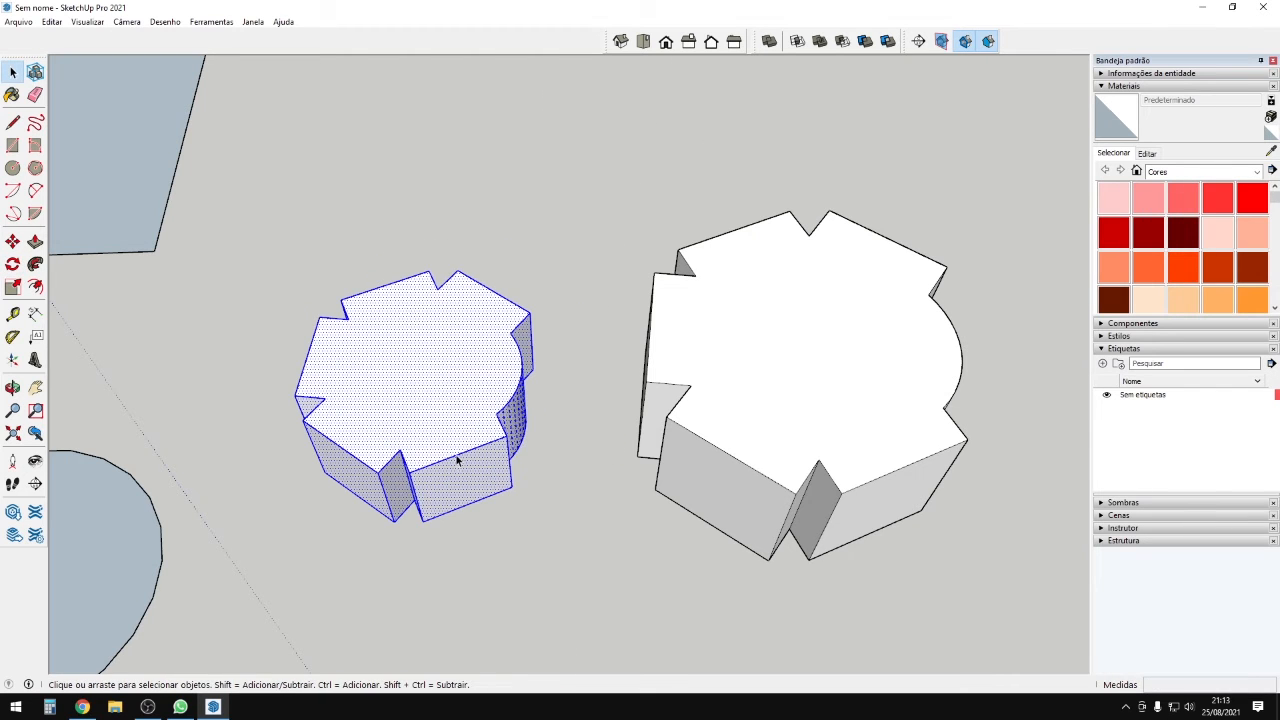
Try rotating only the small solid's front top edge by about 75°, then cancel.
click(461, 460)
scroll(470, 455, up, 4)
key(q)
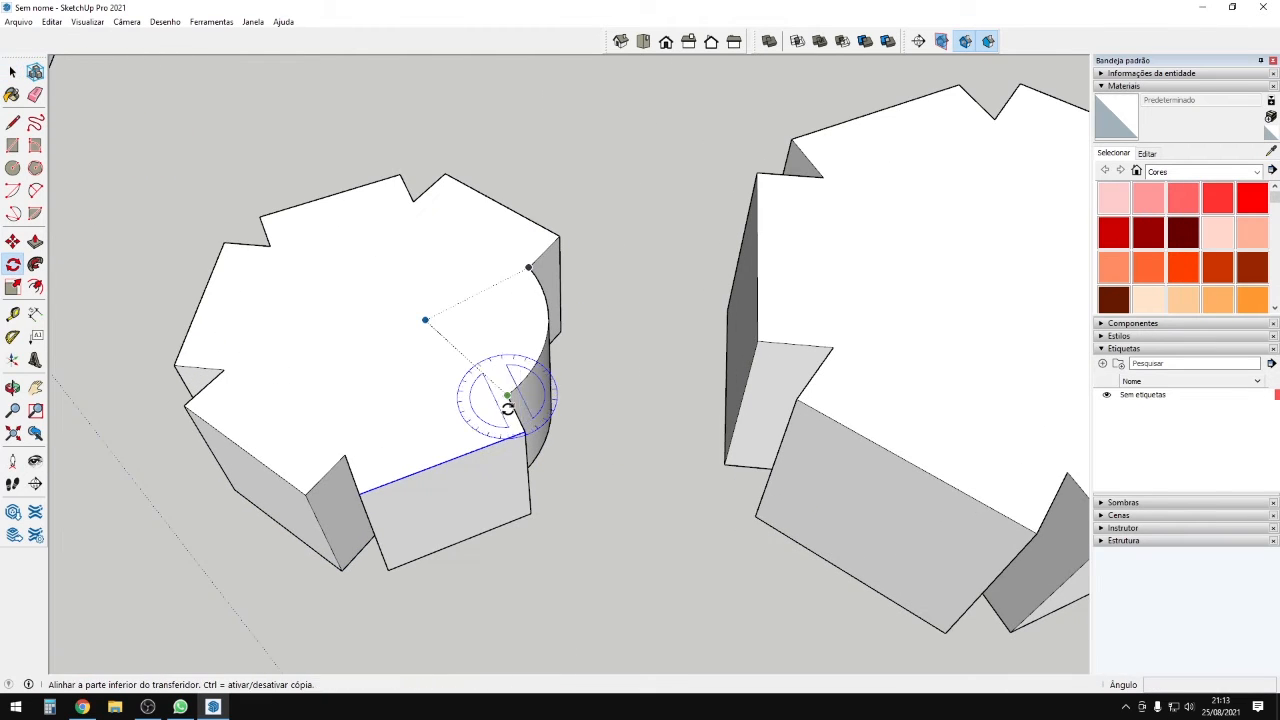
click(526, 434)
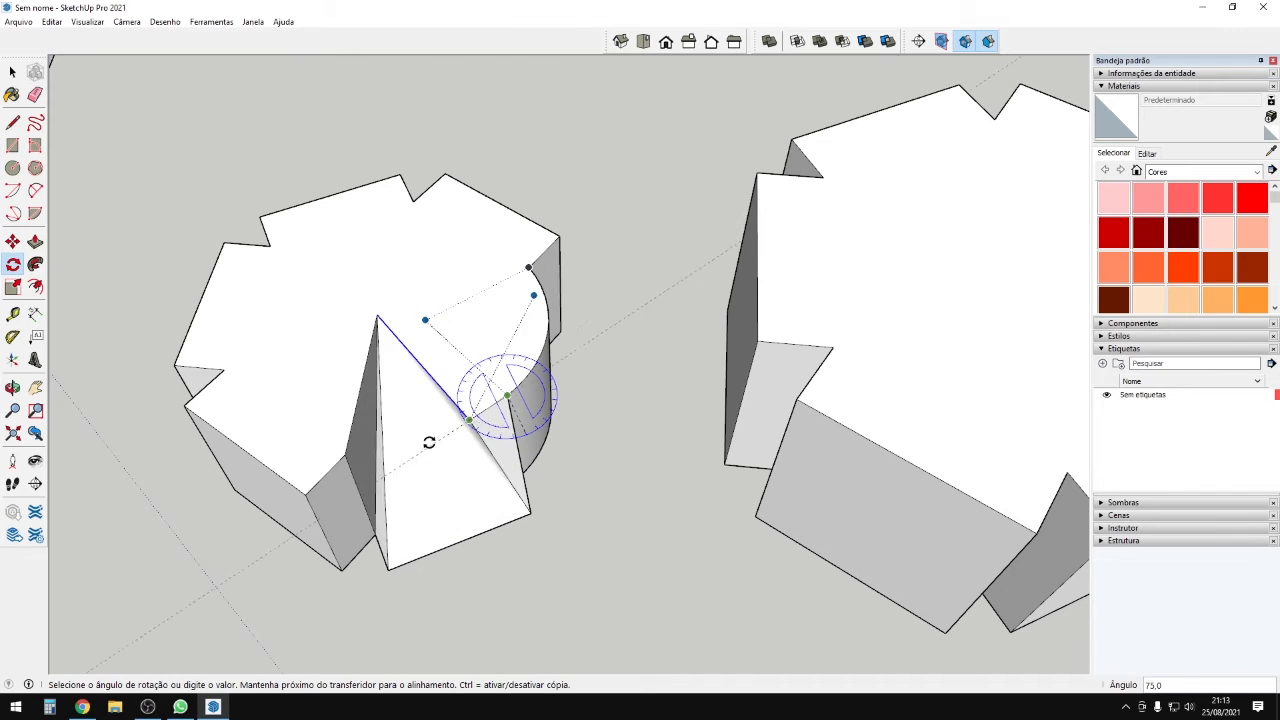
key(Escape)
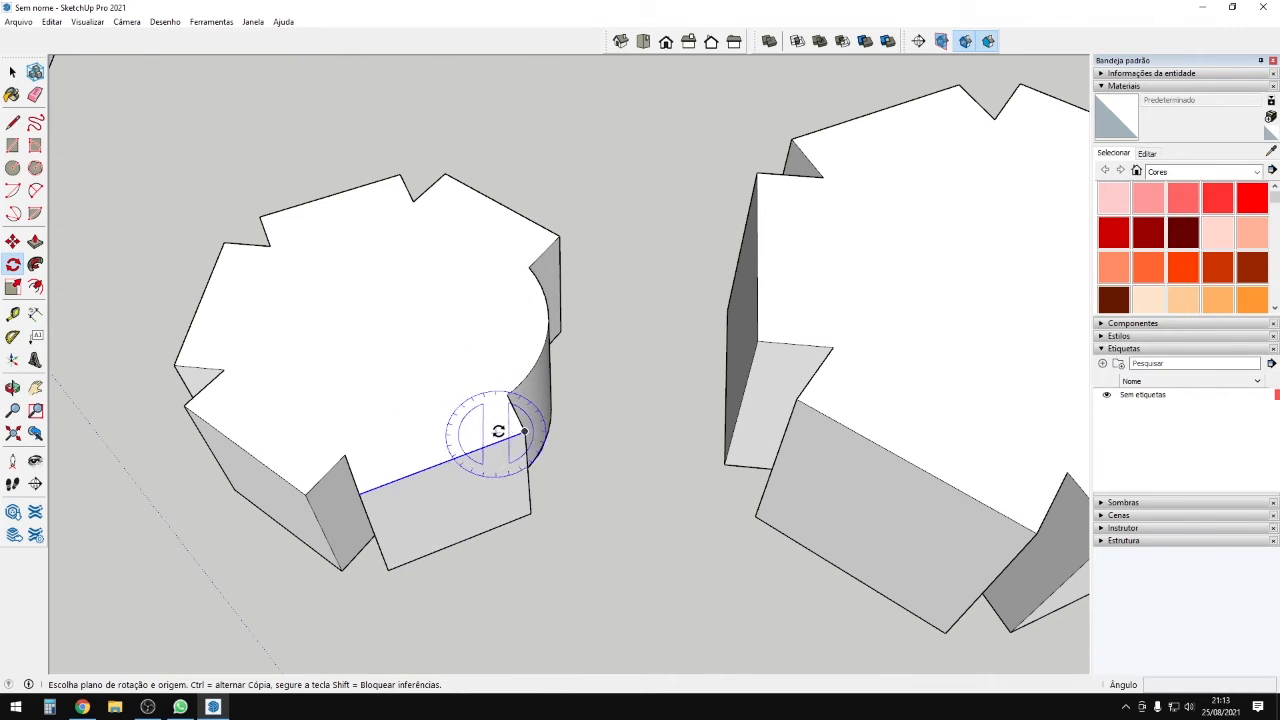
Try rotating only the small solid's top face about its centre by about 25°, then cancel.
scroll(497, 425, down, 2)
key(space)
click(462, 402)
key(q)
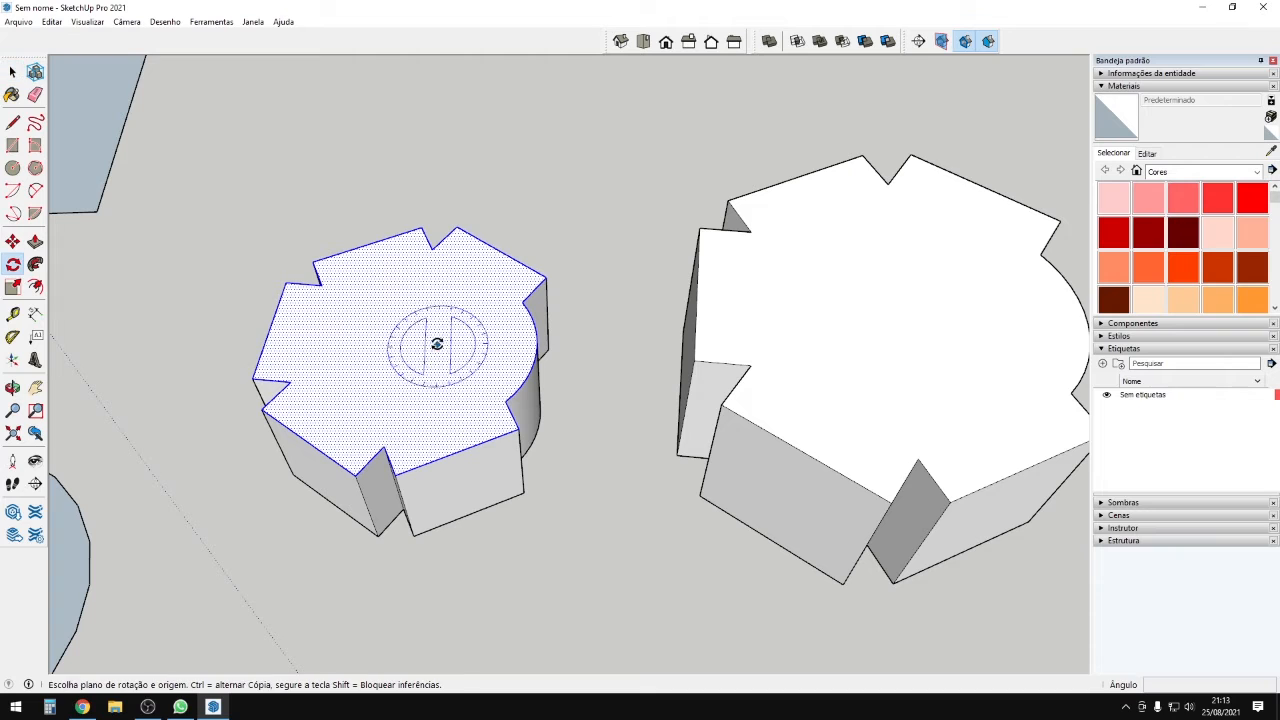
click(411, 346)
click(426, 308)
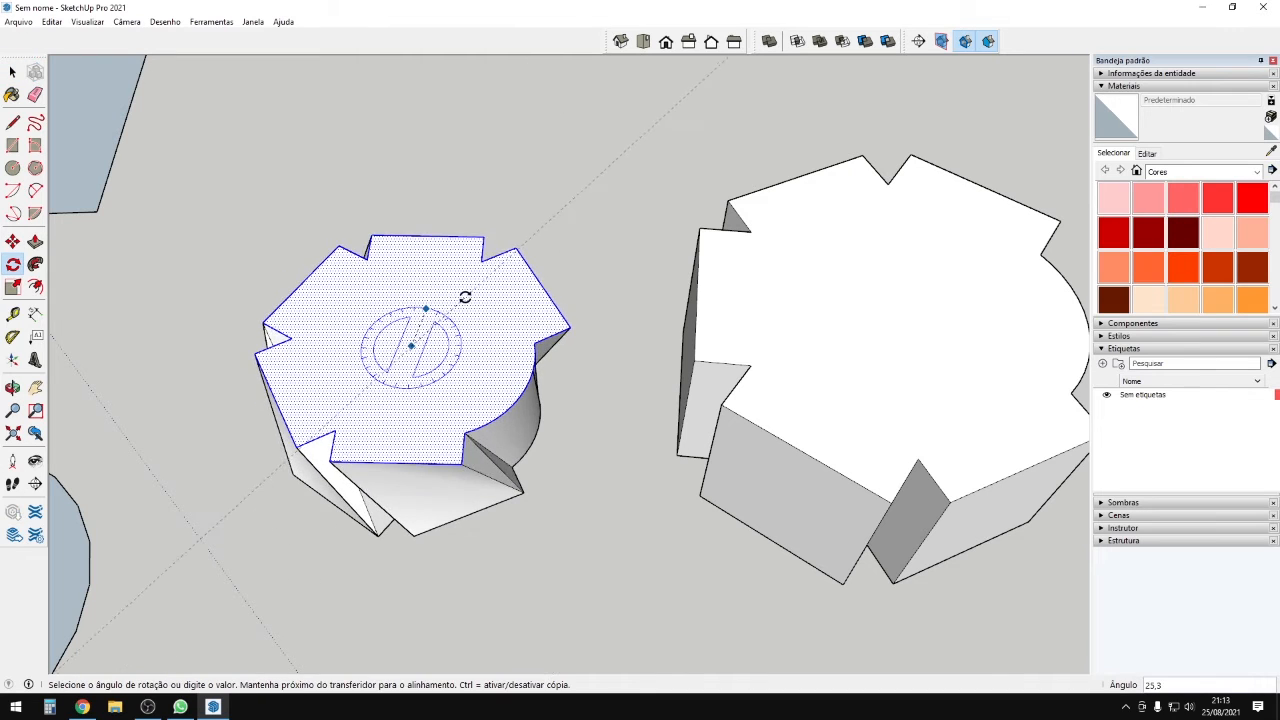
click(462, 330)
Try rotating the top face about its front corner by about 36°, using the adjoining edge as reference, then cancel.
middle_drag(460, 337, 434, 321)
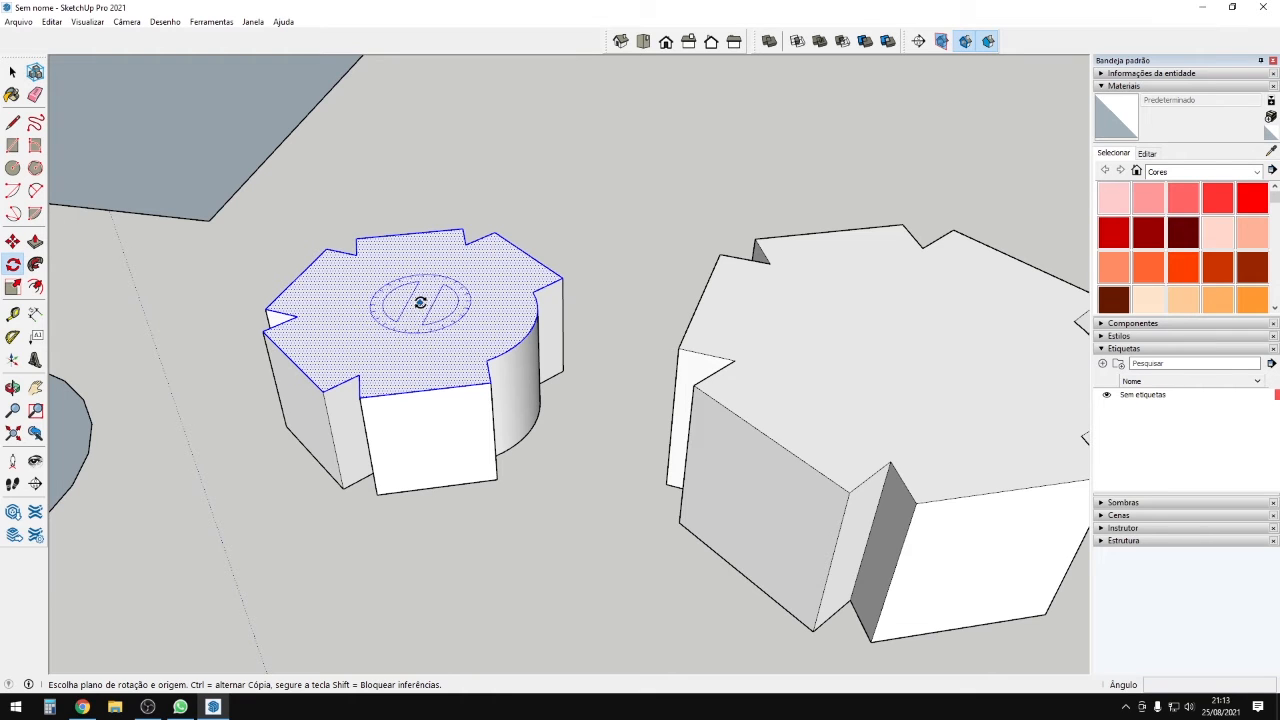
click(328, 388)
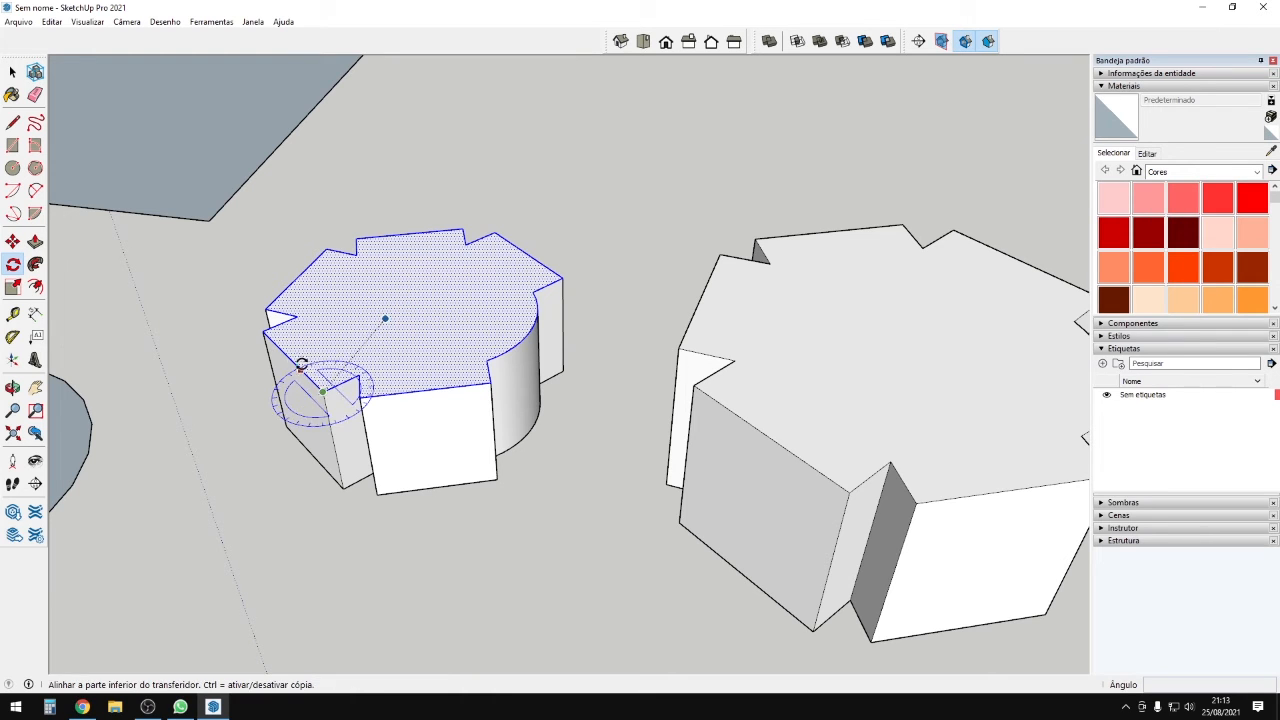
scroll(293, 345, up, 2)
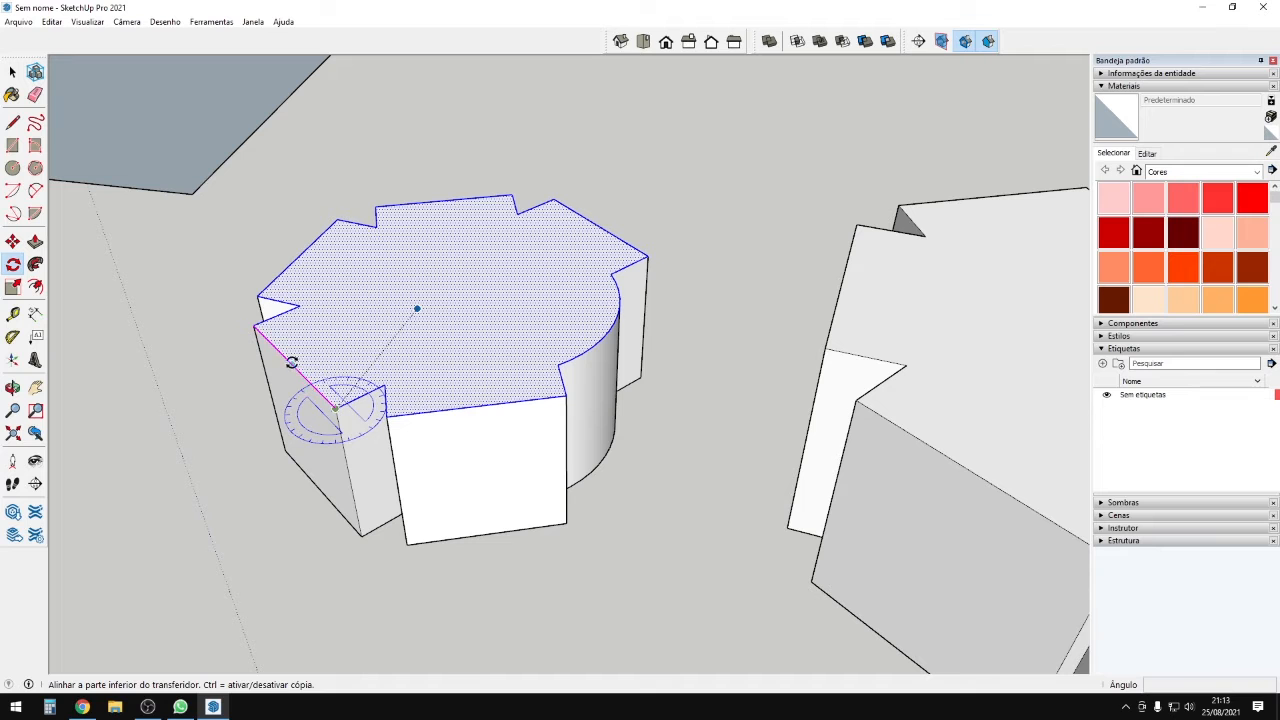
click(258, 328)
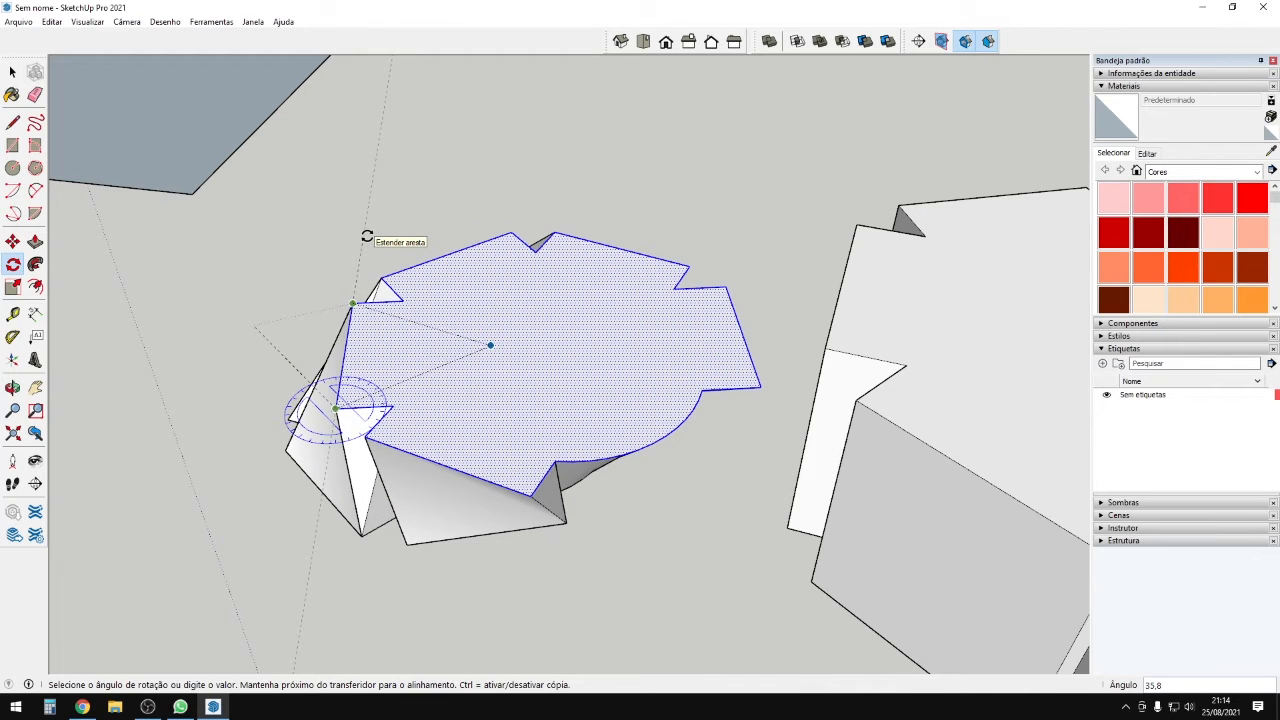
key(Escape)
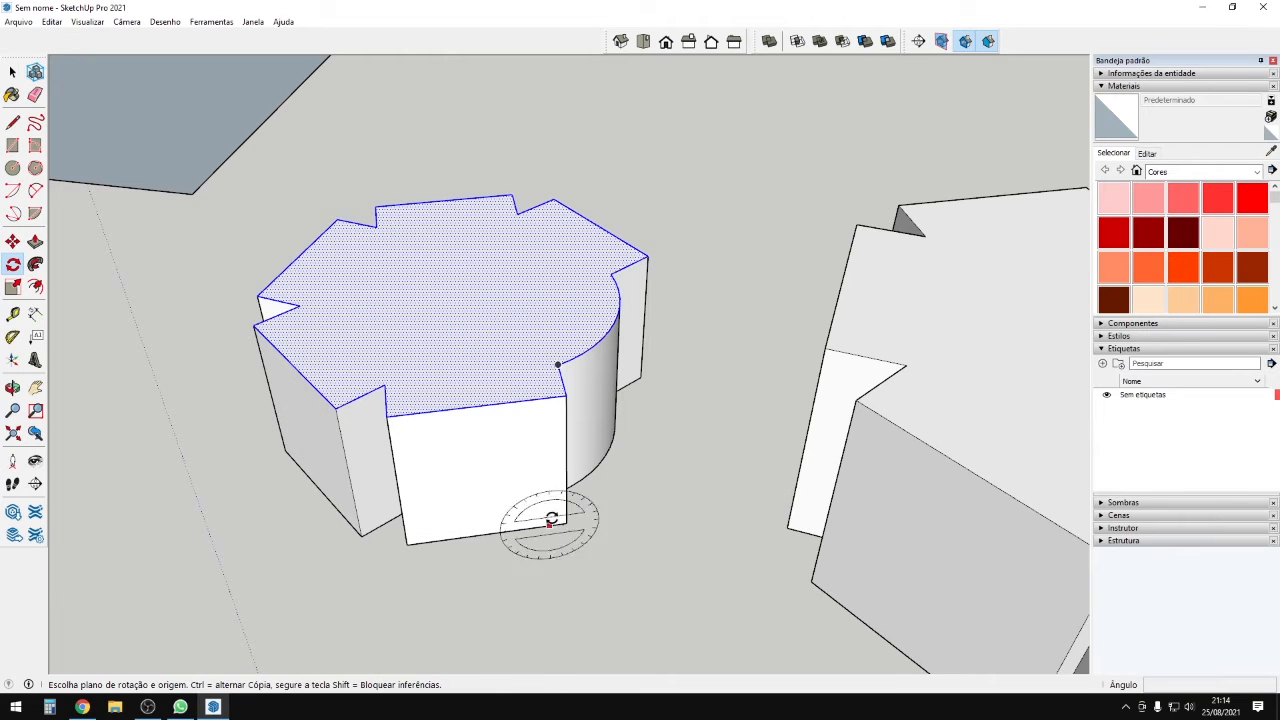
Select the small solid's top face and offset its outline inward to form a border.
middle_drag(549, 523, 545, 490)
key(space)
click(522, 500)
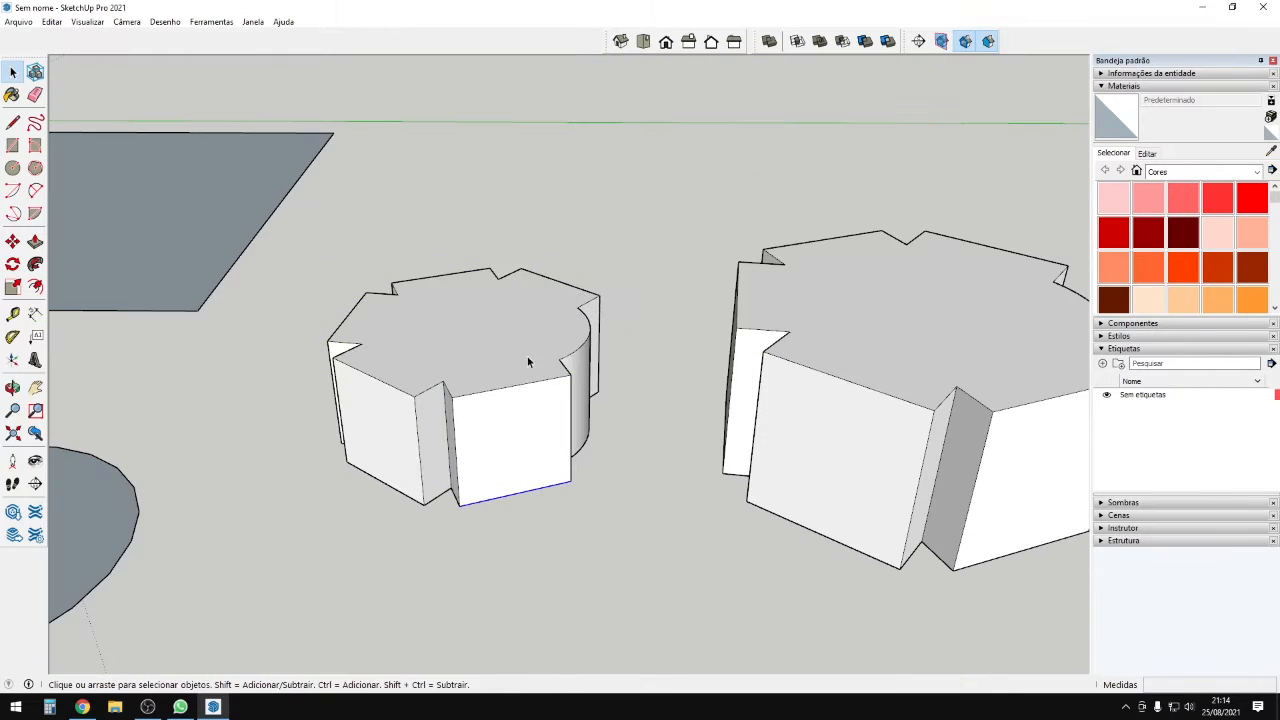
middle_drag(529, 361, 543, 509)
scroll(540, 391, up, 3)
click(540, 396)
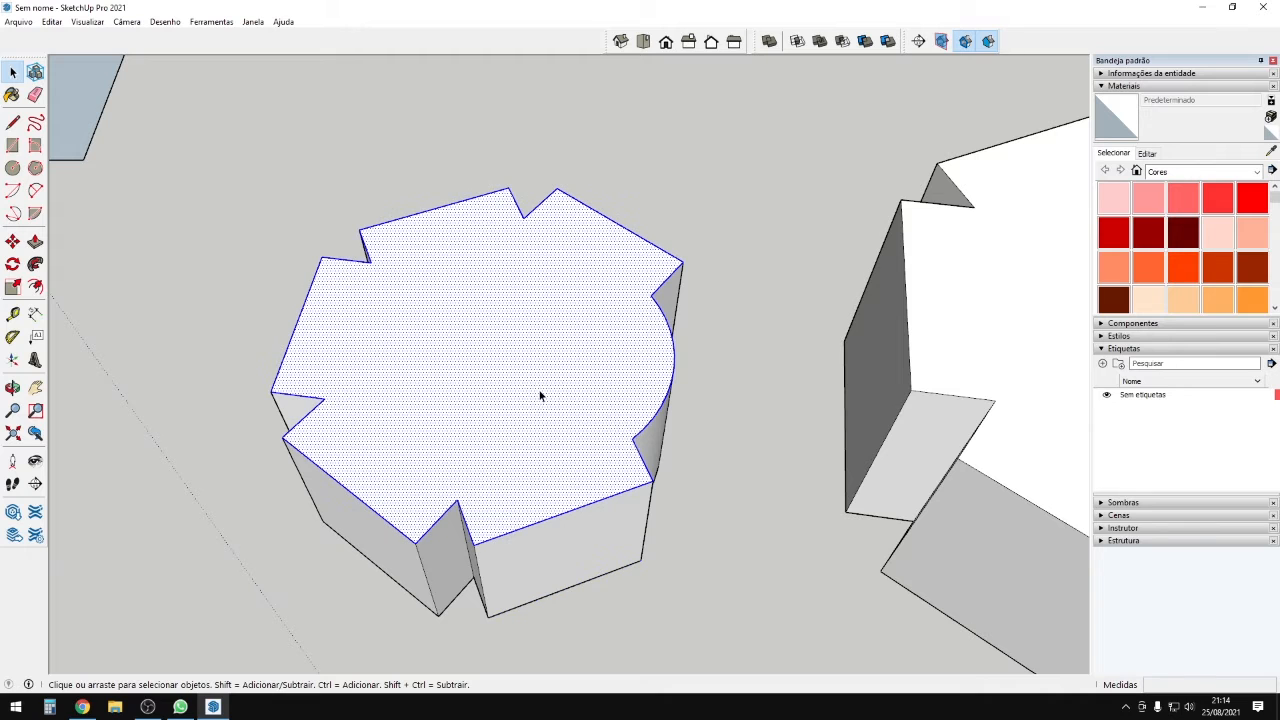
middle_drag(460, 432, 578, 470)
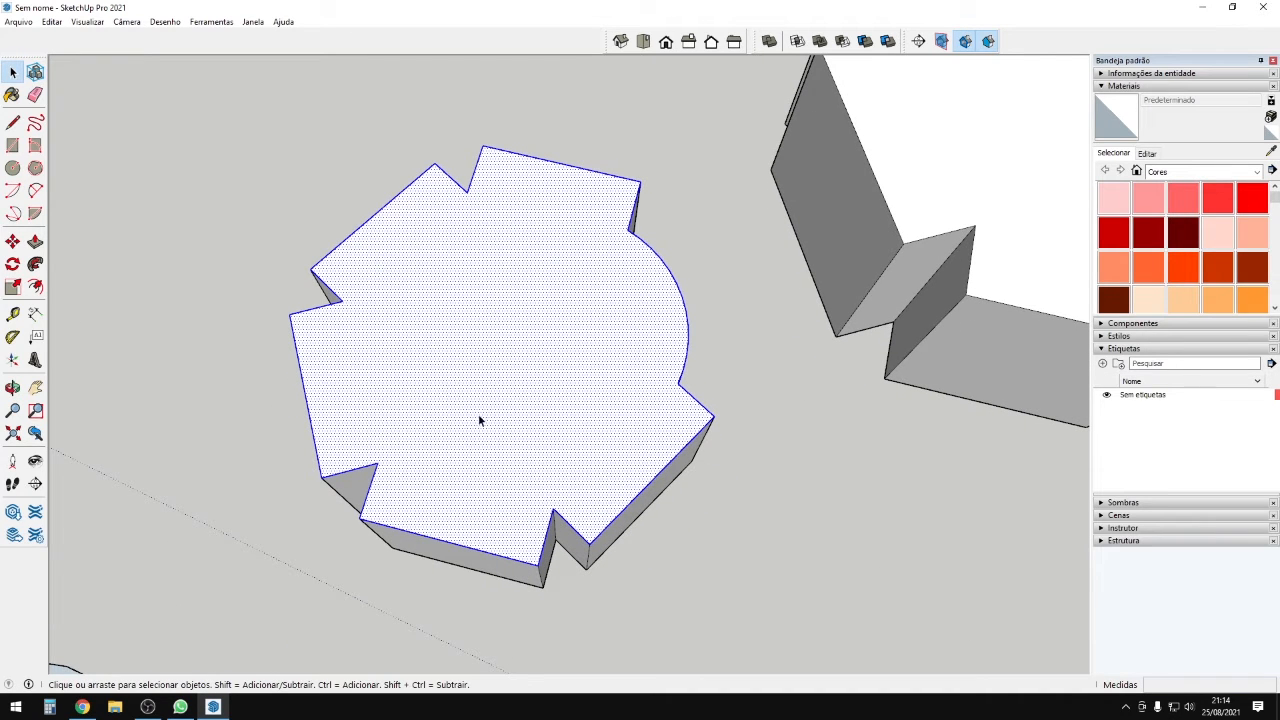
key(f)
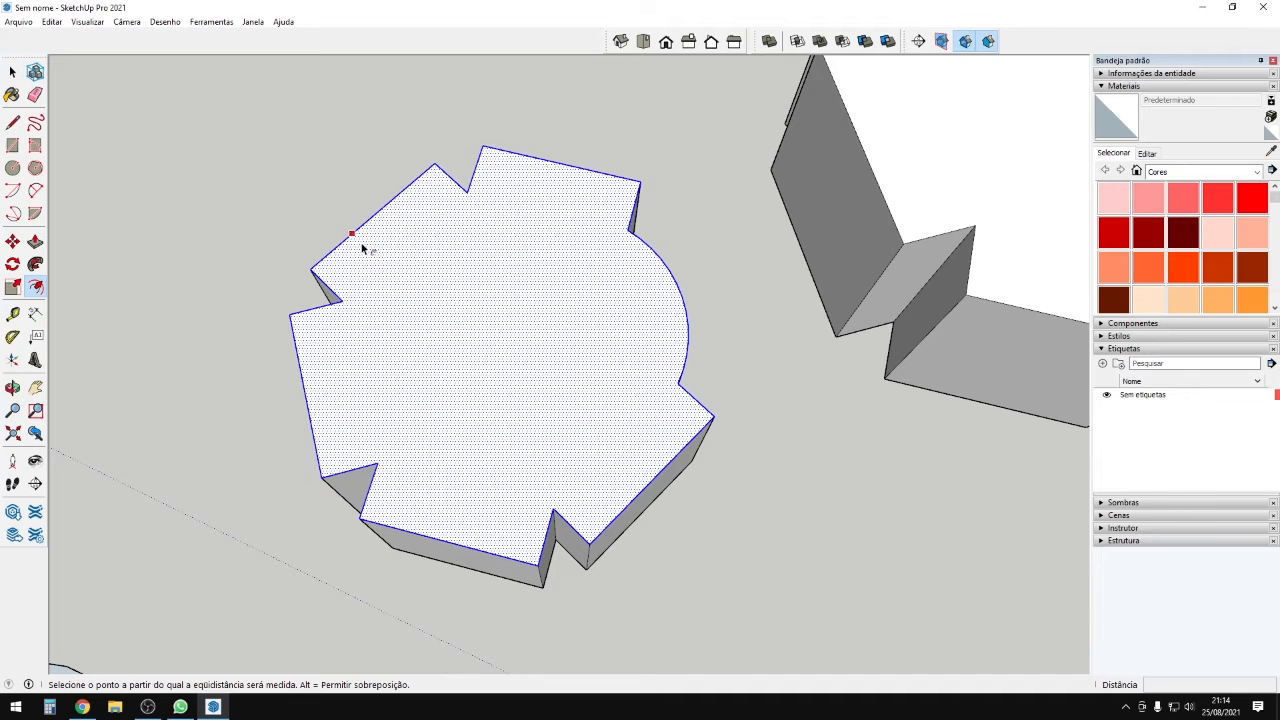
click(363, 248)
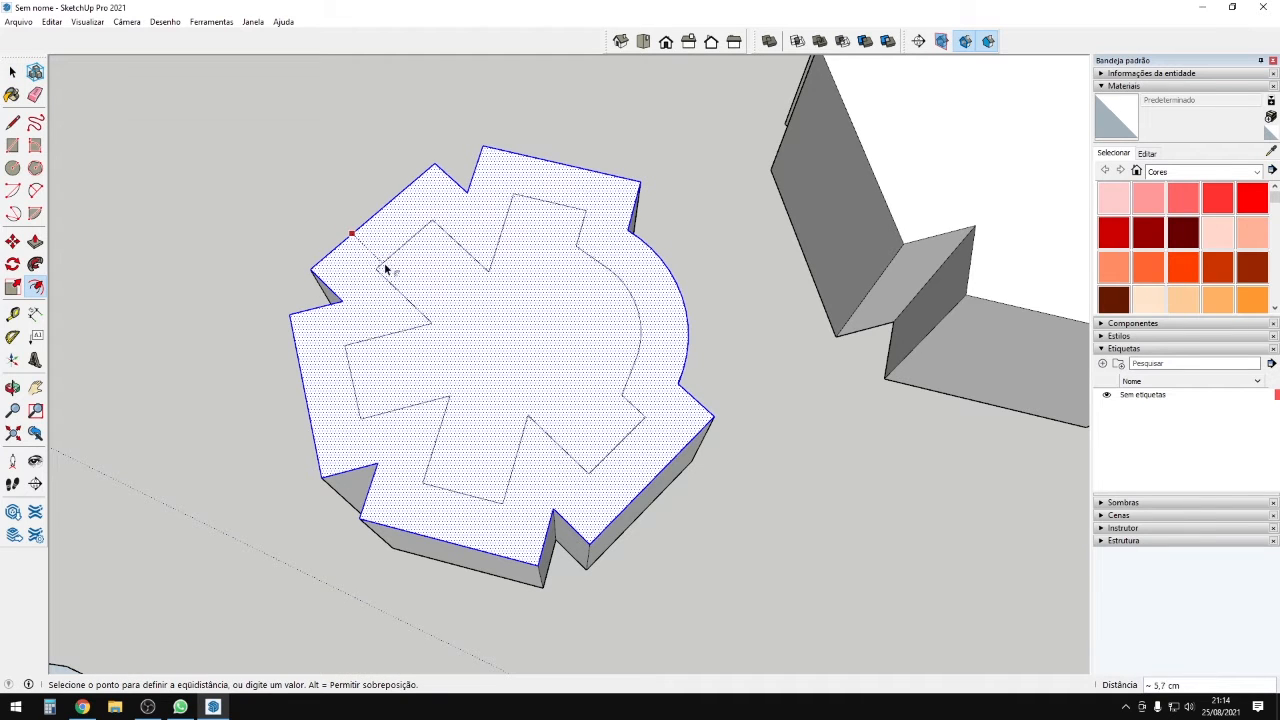
click(370, 262)
Push the border around the small solid's top face down about 3.3 cm.
middle_drag(409, 337, 385, 453)
scroll(484, 430, up, 3)
key(p)
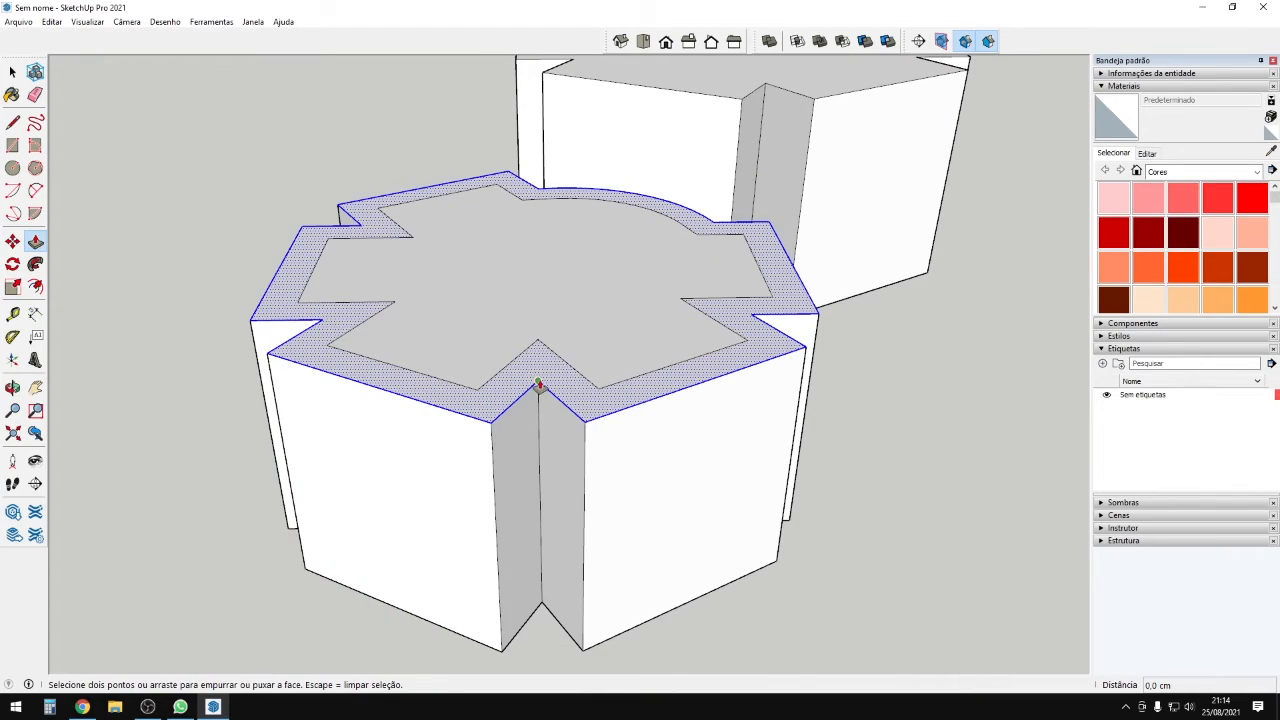
scroll(538, 387, up, 4)
click(540, 388)
click(556, 439)
middle_drag(557, 438, 1124, 329)
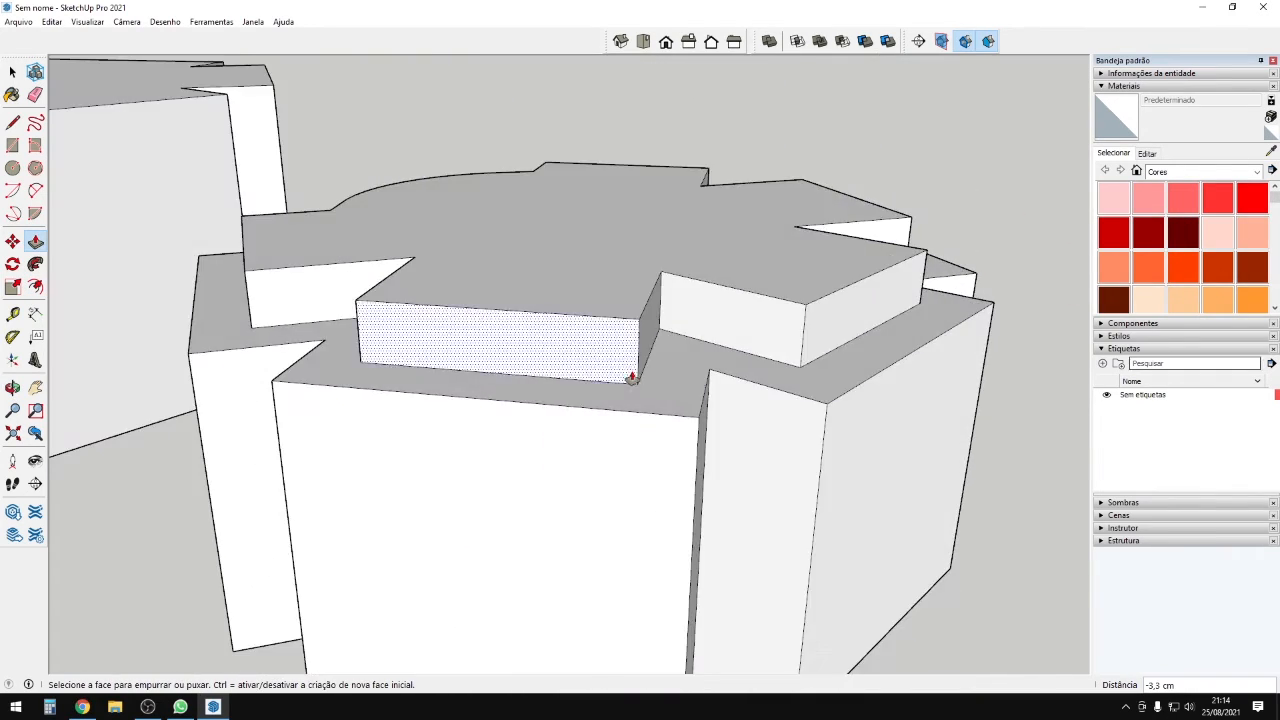
Offset the outline of one side face of the raised upper tier inward by about 0.5 cm.
middle_drag(631, 375, 560, 425)
key(f)
click(482, 372)
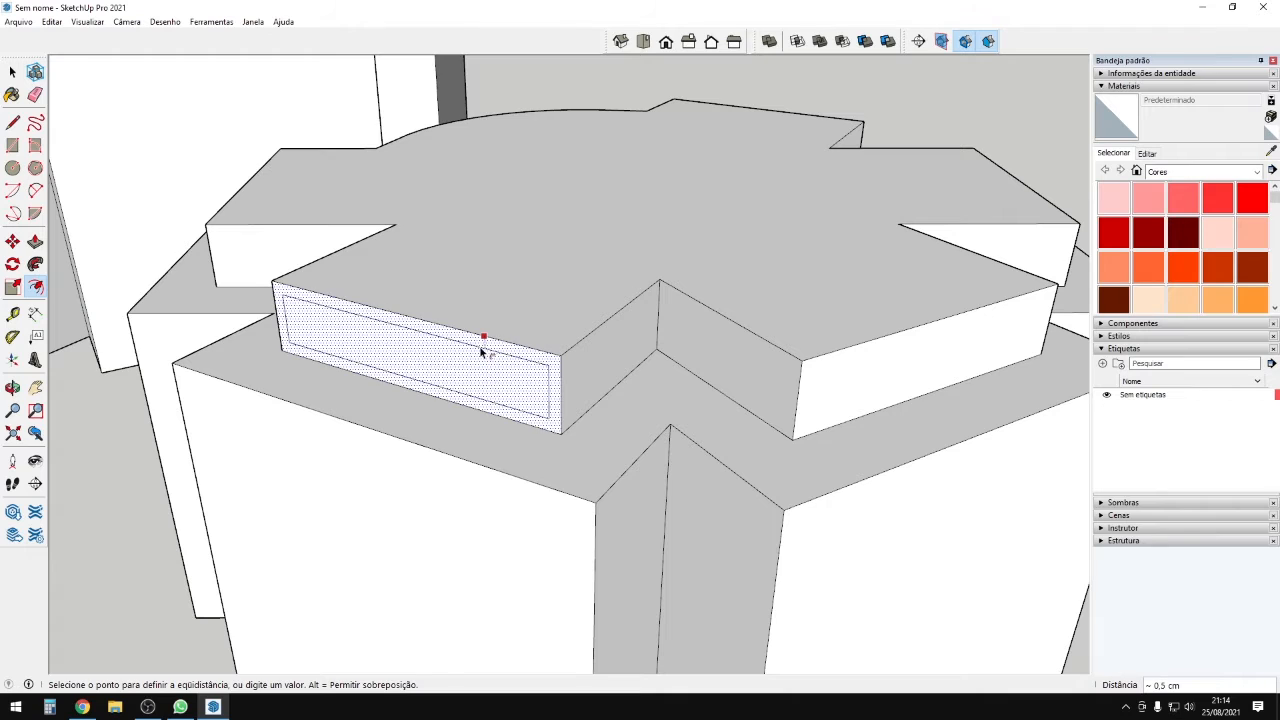
click(485, 353)
Push the inner rectangle on the upper tier's side face inward about 0.7 cm to form a recess.
middle_drag(498, 404, 474, 402)
scroll(475, 392, up, 3)
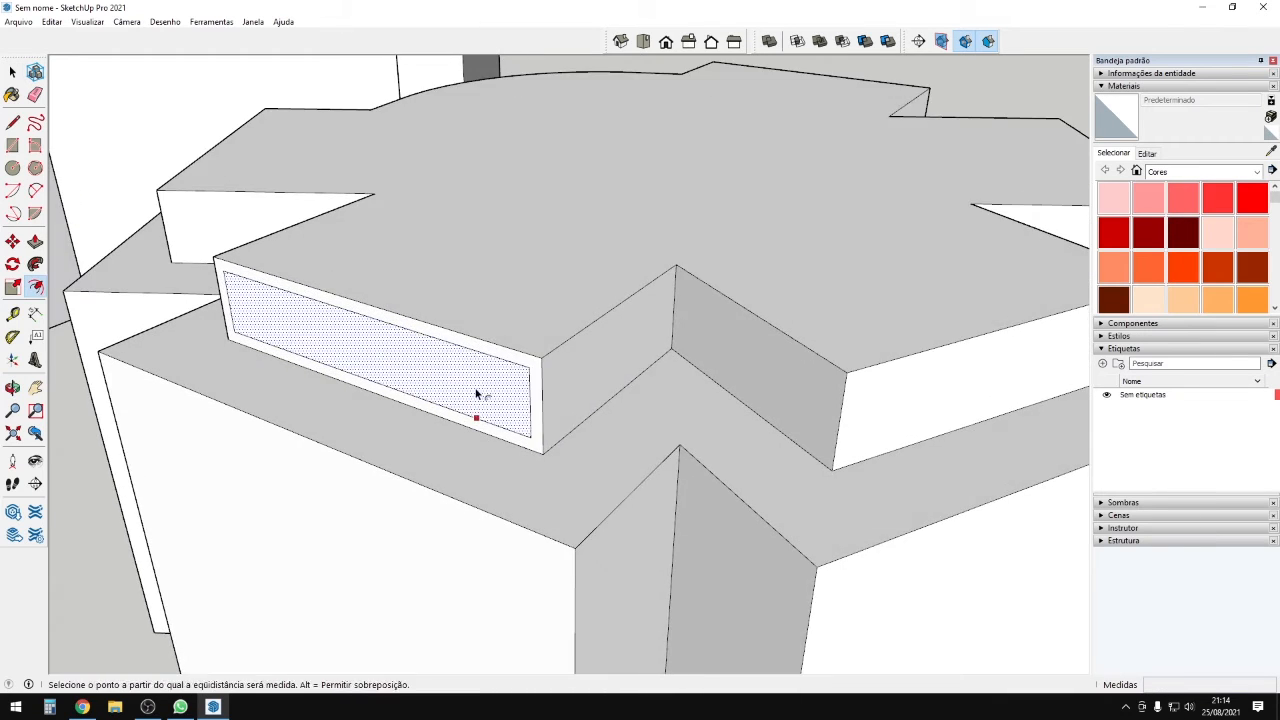
key(p)
click(475, 390)
click(495, 383)
scroll(495, 383, down, 8)
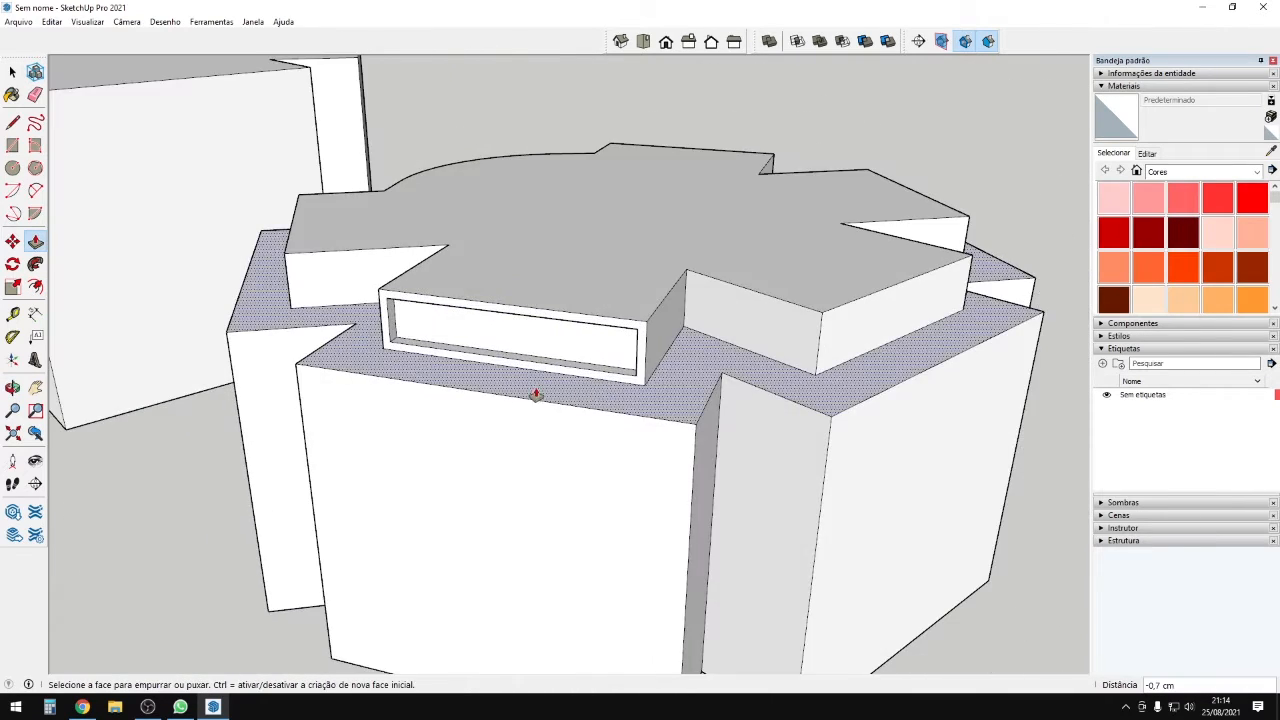
scroll(574, 460, up, 3)
scroll(551, 506, down, 3)
Select the large side face below the recess and offset its outline inward.
key(space)
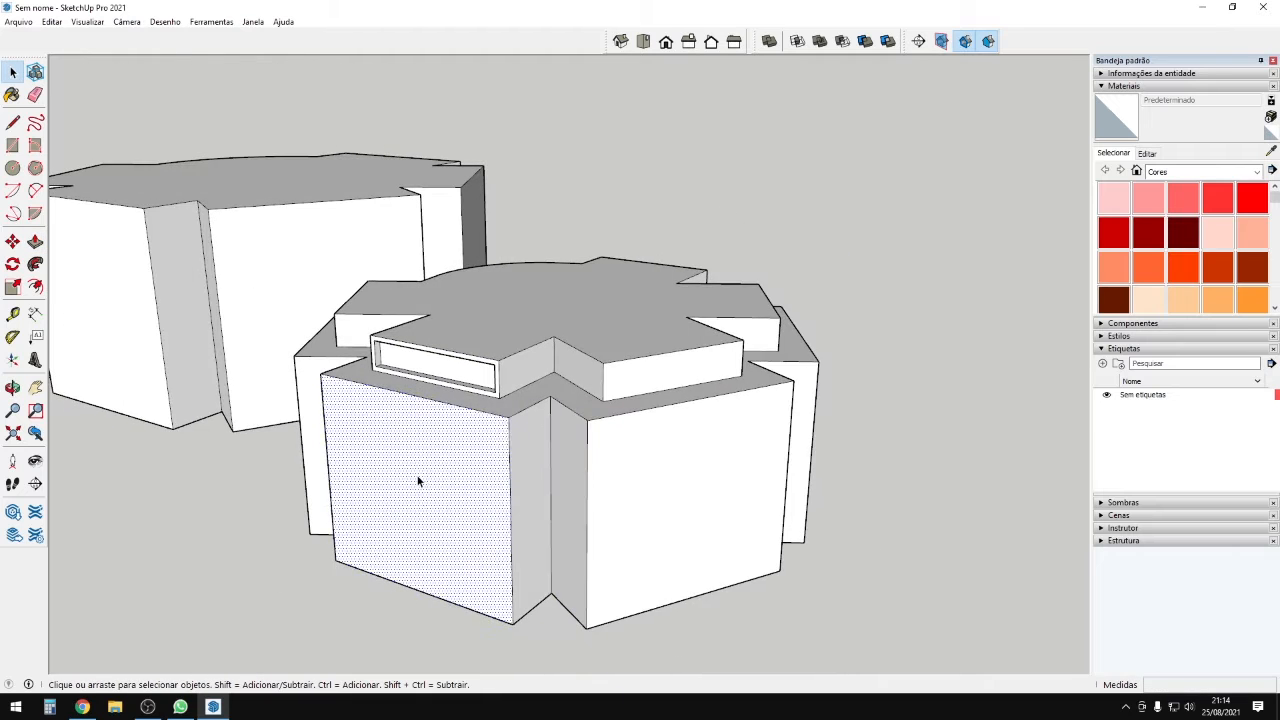
click(425, 480)
scroll(434, 486, up, 3)
key(f)
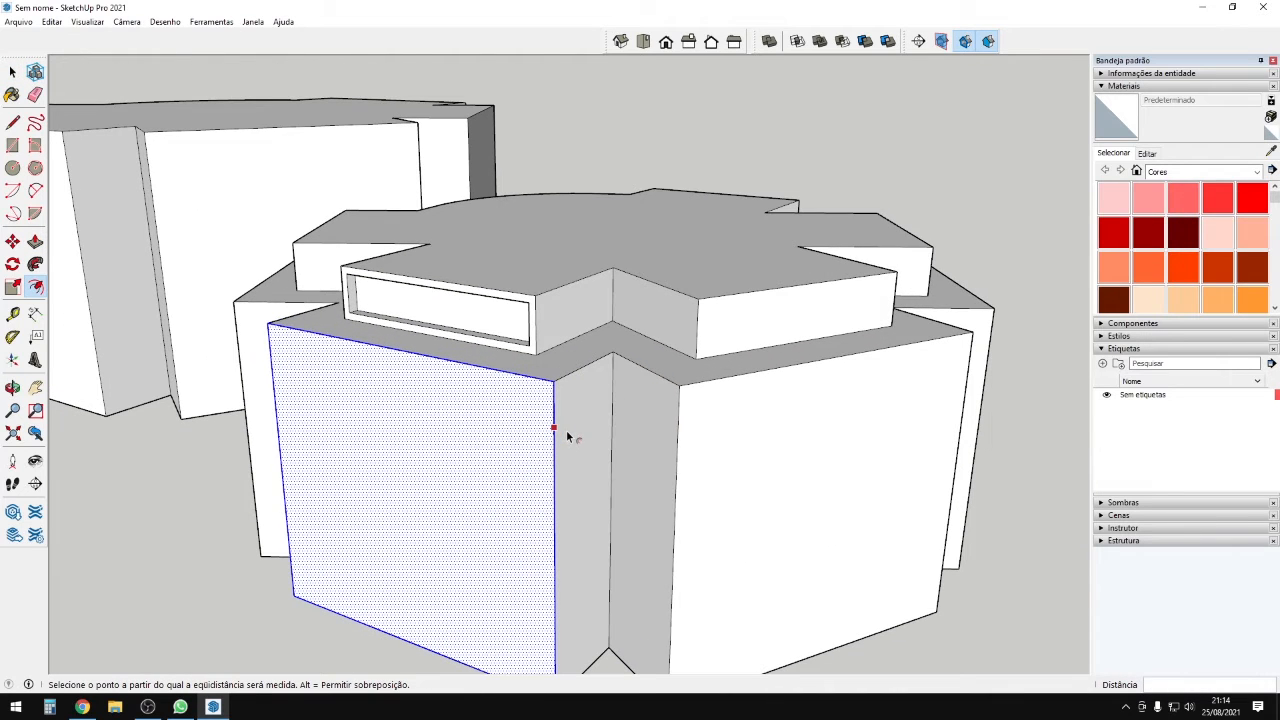
click(555, 428)
Pull the border of the large side face outward to form a raised frame.
middle_drag(574, 428, 336, 484)
scroll(355, 310, up, 3)
key(p)
click(341, 397)
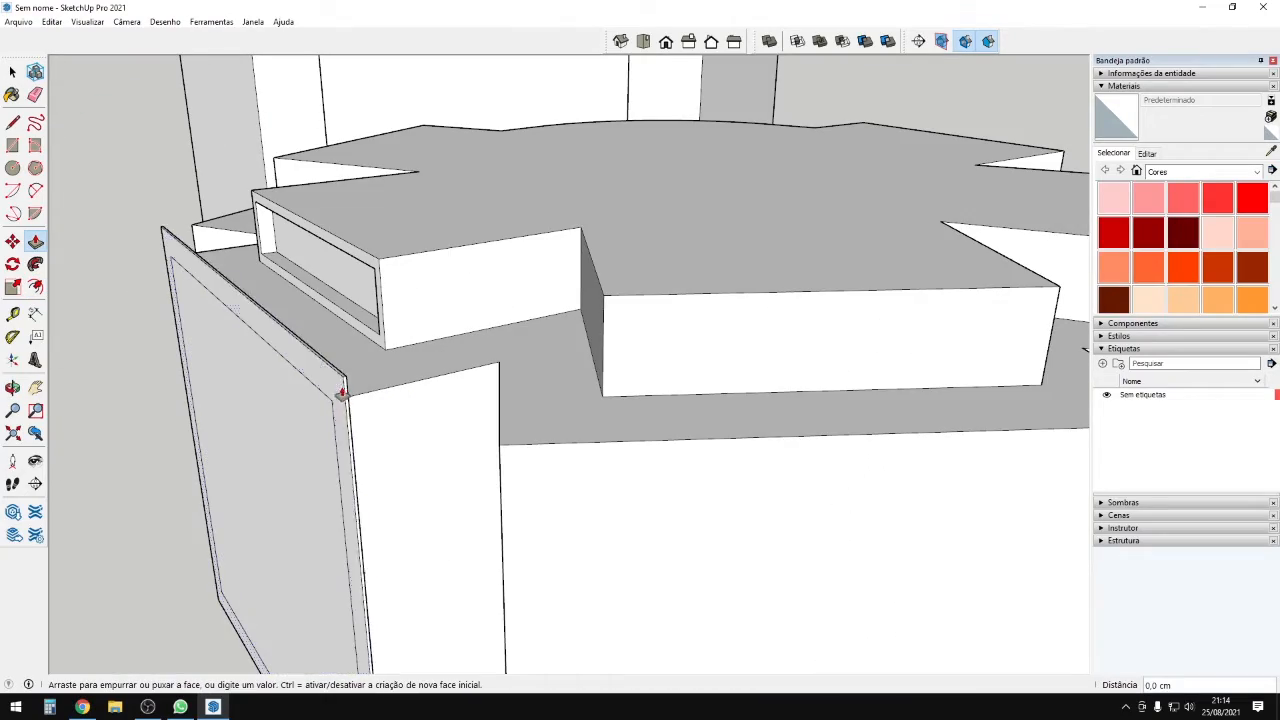
click(364, 389)
click(334, 397)
middle_drag(330, 400, 685, 490)
key(space)
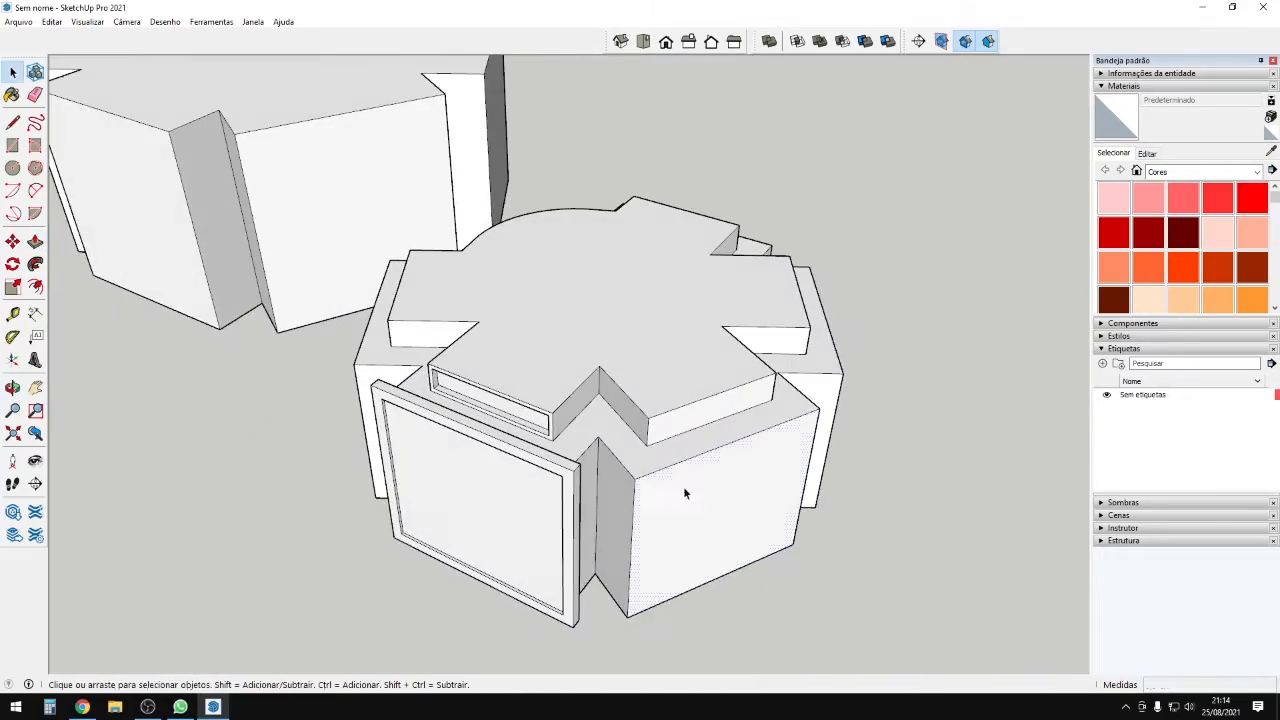
Draw a small upright rectangle in the middle of the framed panel on the side face.
scroll(563, 480, up, 2)
triple_click(562, 480)
click(563, 480)
middle_drag(563, 480, 567, 527)
key(r)
shift+middle_drag(725, 533, 608, 457)
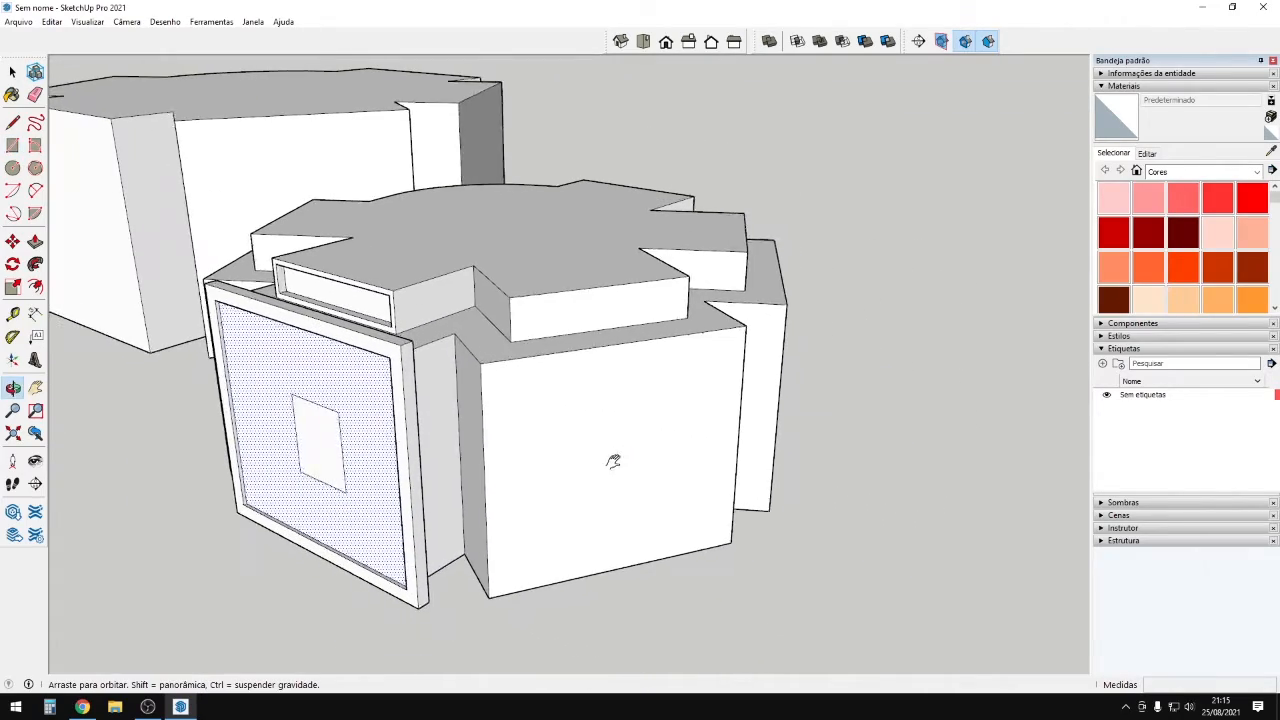
Draw a circle near the middle of the plain side face adjacent to the framed panel.
click(591, 468)
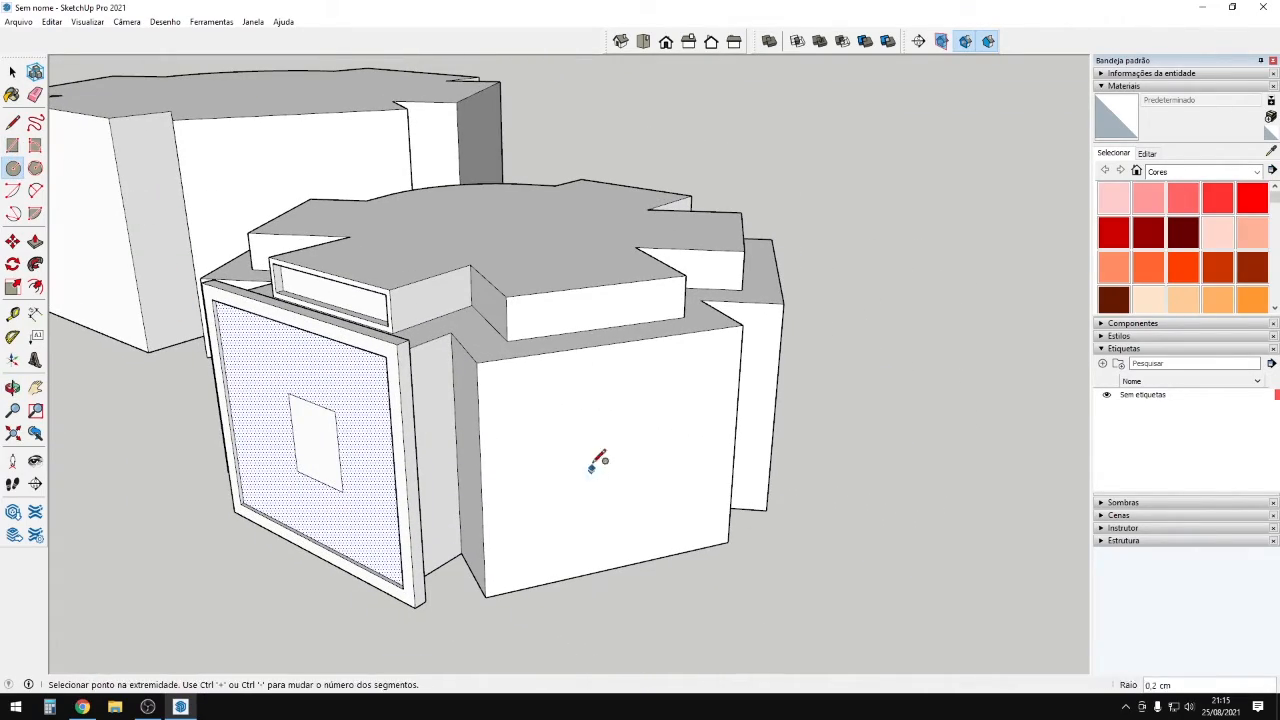
middle_drag(599, 419, 270, 479)
middle_drag(378, 440, 597, 423)
Push the upper tier's face above the circle inward about 20.4 cm to cut a notch, and bring its back wall forward about 3.4 cm.
key(p)
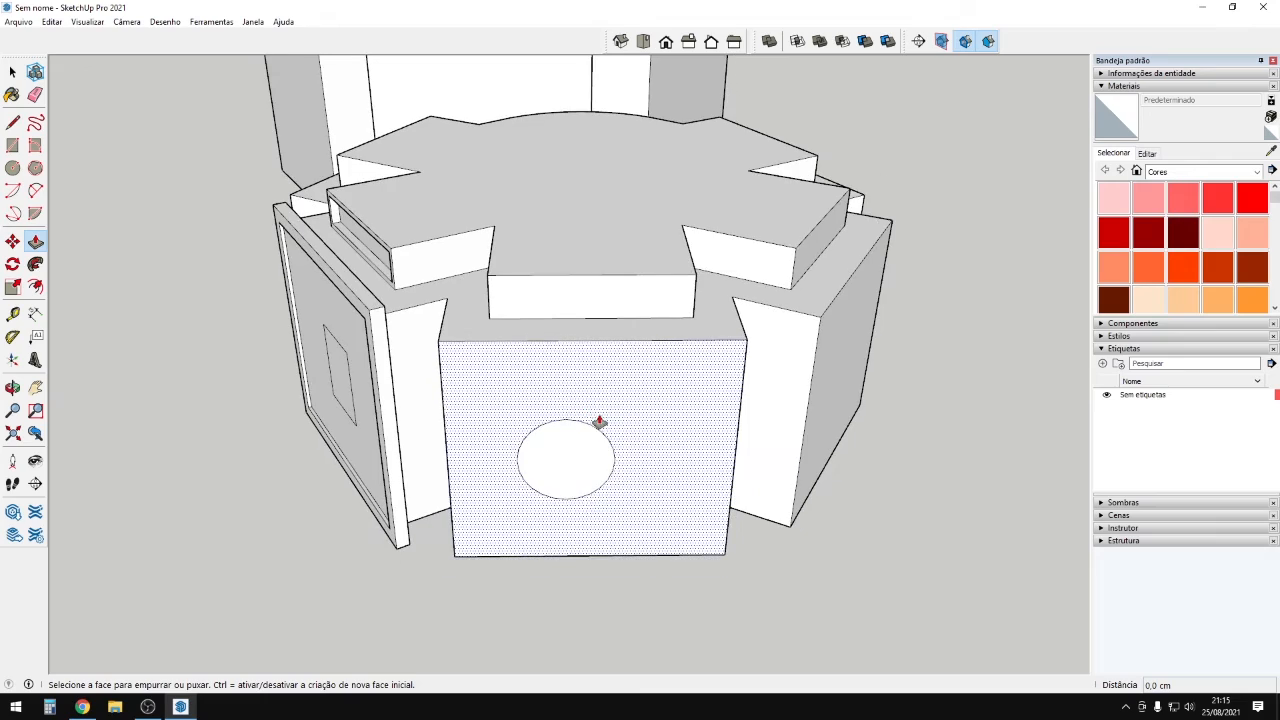
drag(591, 300, 592, 342)
drag(565, 487, 582, 197)
middle_drag(582, 197, 611, 303)
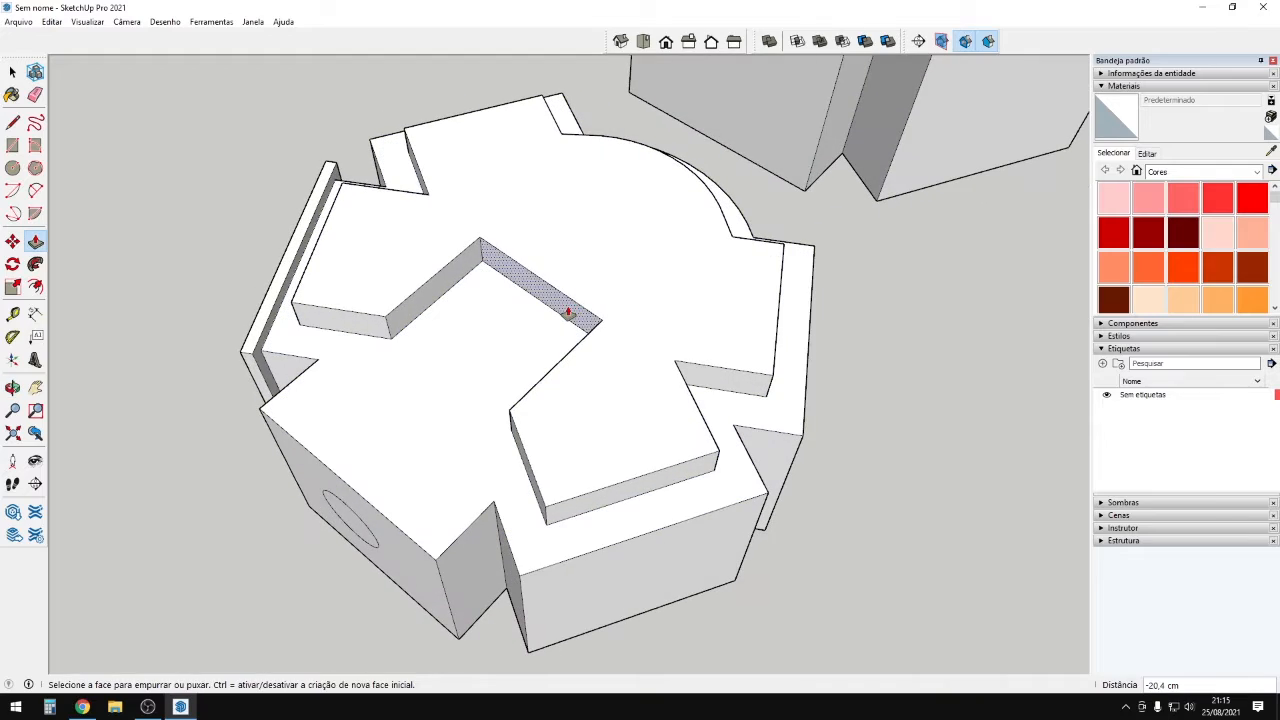
drag(569, 311, 512, 326)
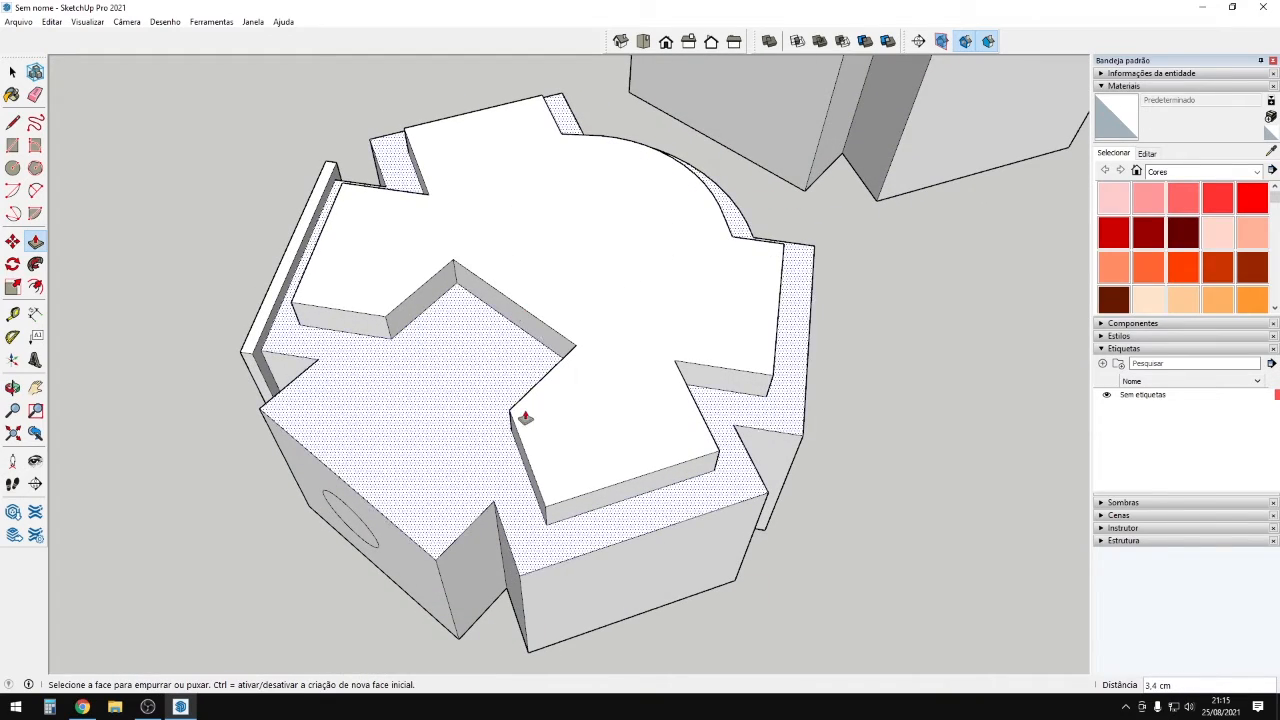
drag(626, 491, 600, 391)
middle_drag(600, 391, 760, 354)
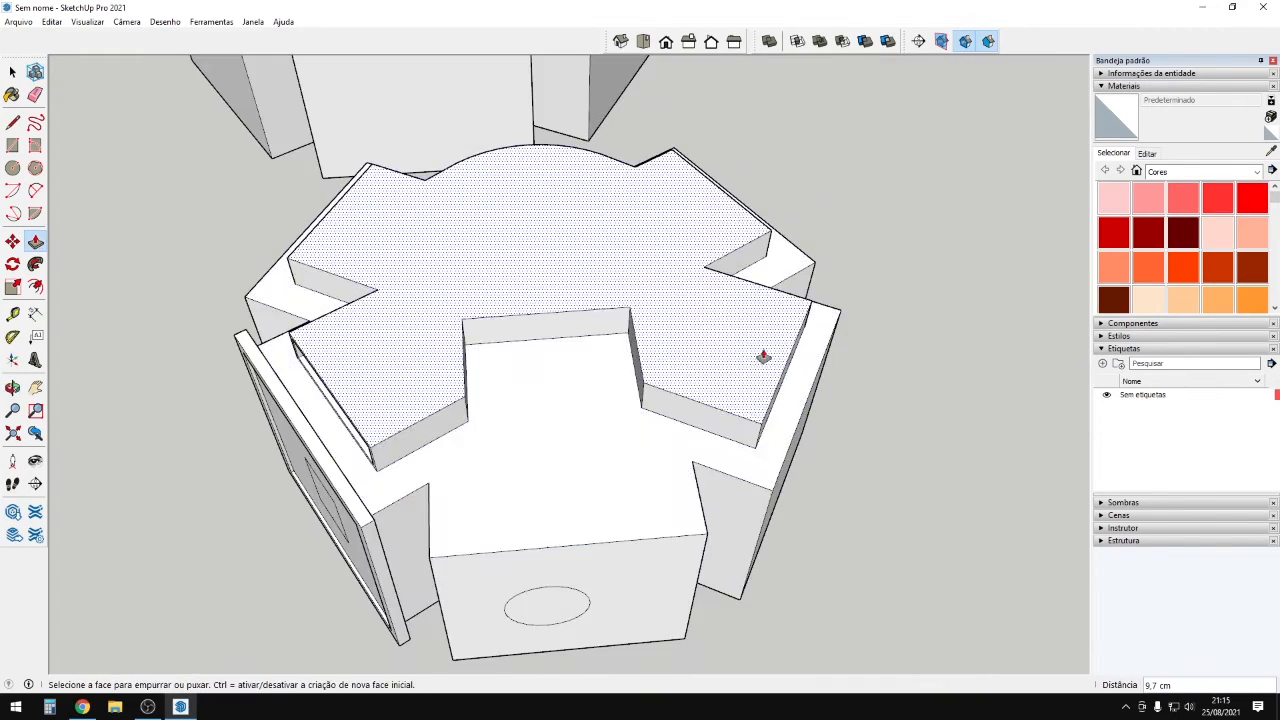
Pull the circle on the side face outward into a cylinder.
middle_drag(634, 460, 585, 531)
click(585, 531)
click(611, 600)
middle_drag(611, 600, 318, 586)
scroll(318, 586, up, 3)
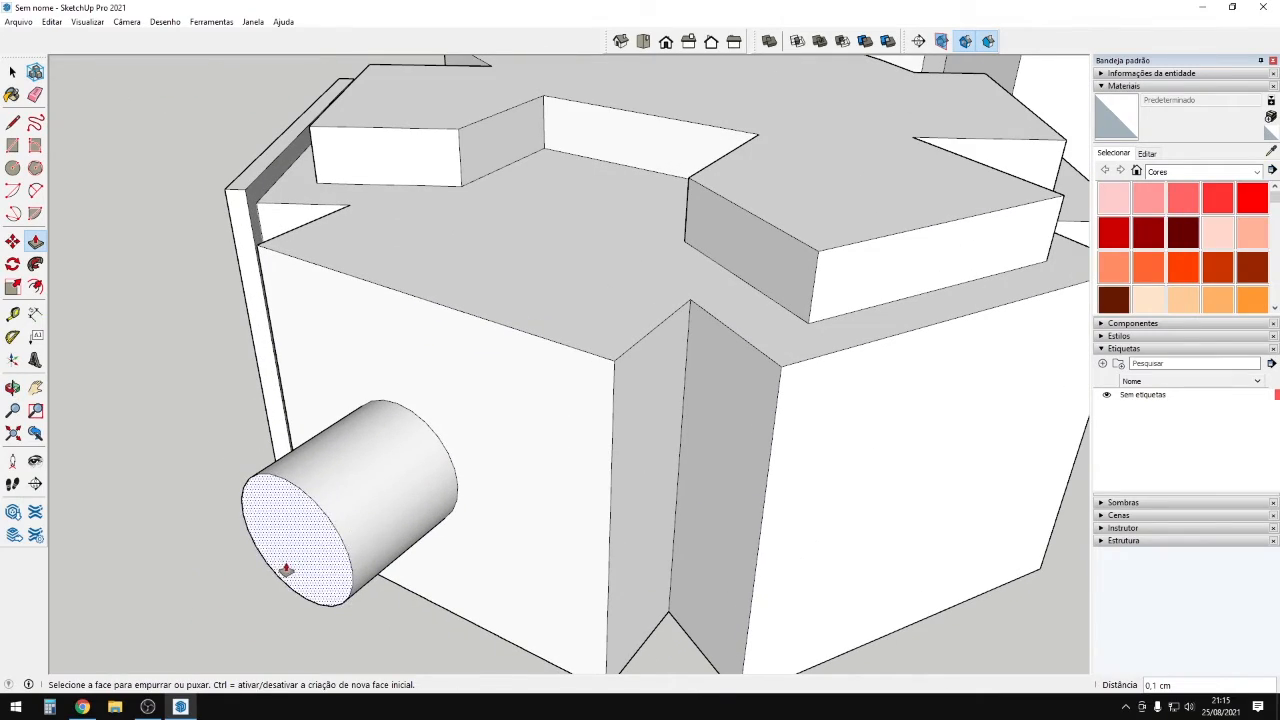
Push the circular face into the body to form a round hole, and sink the panel's small rectangle about 5.9 cm.
click(286, 567)
middle_drag(419, 450, 303, 500)
click(729, 455)
double_click(303, 500)
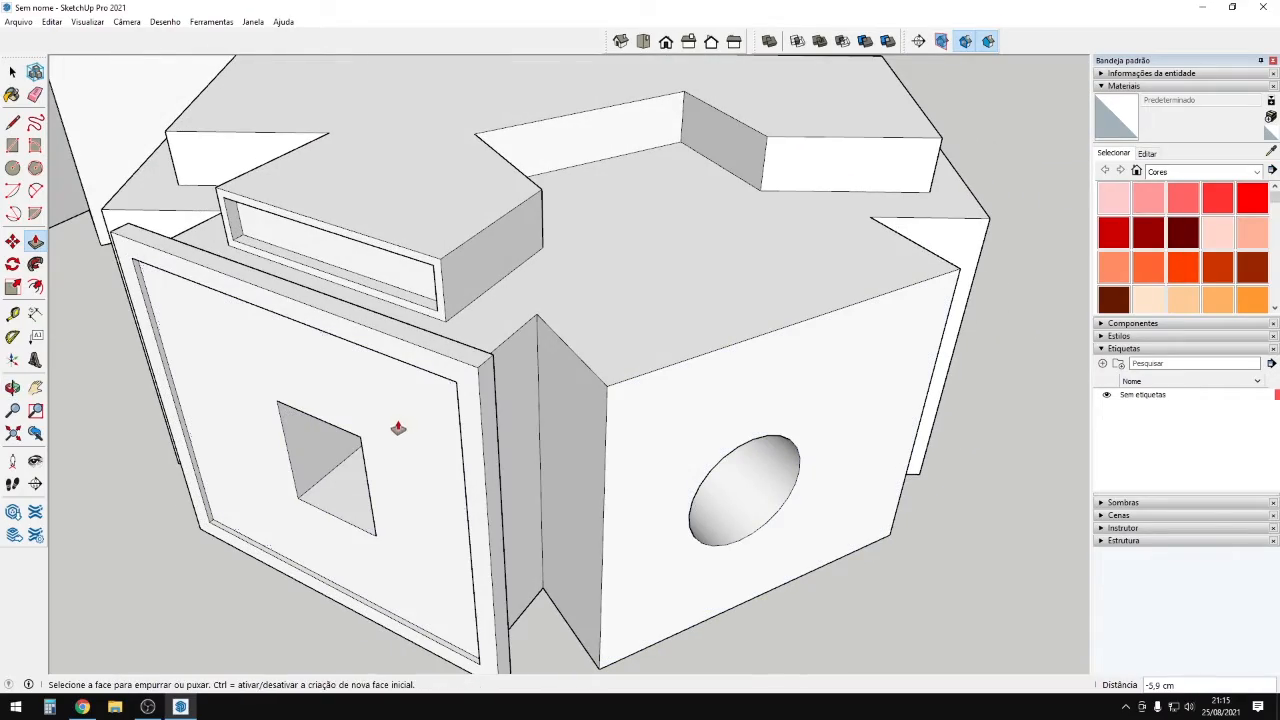
Widen the panel's rectangular opening by pushing both side walls outward, the second one about 2.2 cm.
middle_drag(397, 426, 625, 362)
scroll(533, 500, up, 4)
middle_drag(515, 494, 588, 384)
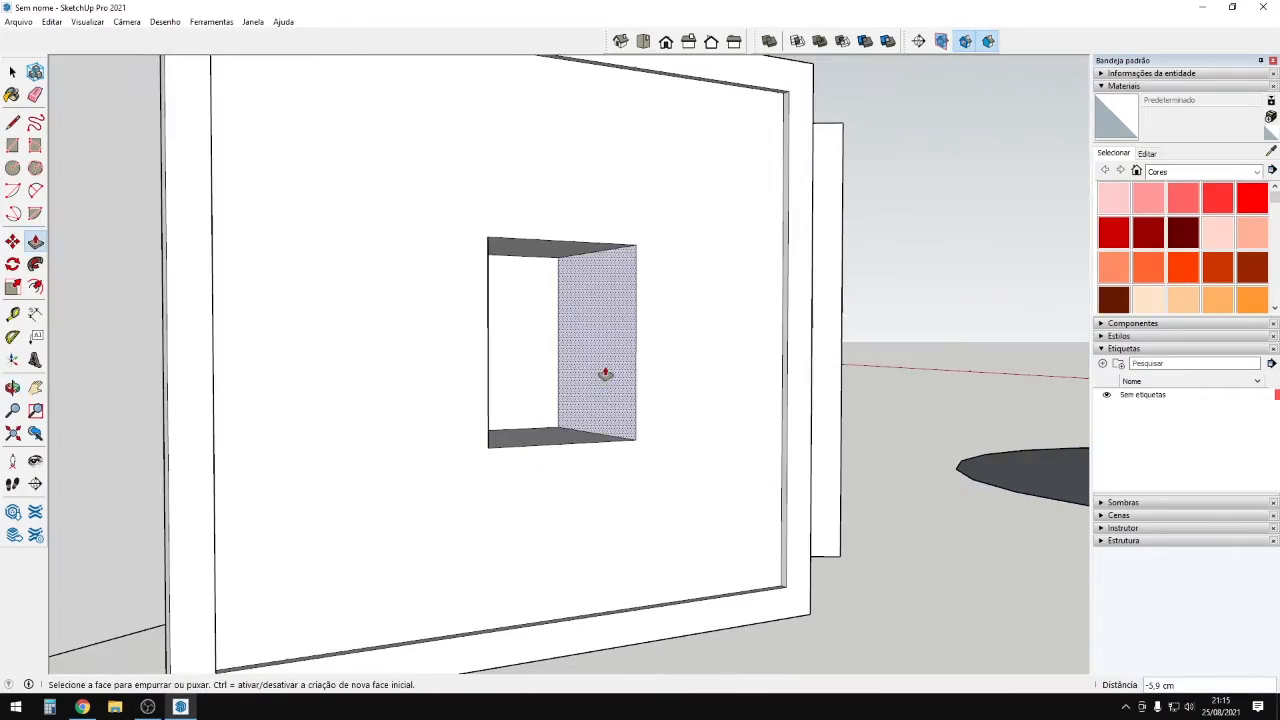
drag(606, 371, 700, 357)
middle_drag(700, 357, 355, 442)
drag(206, 428, 160, 420)
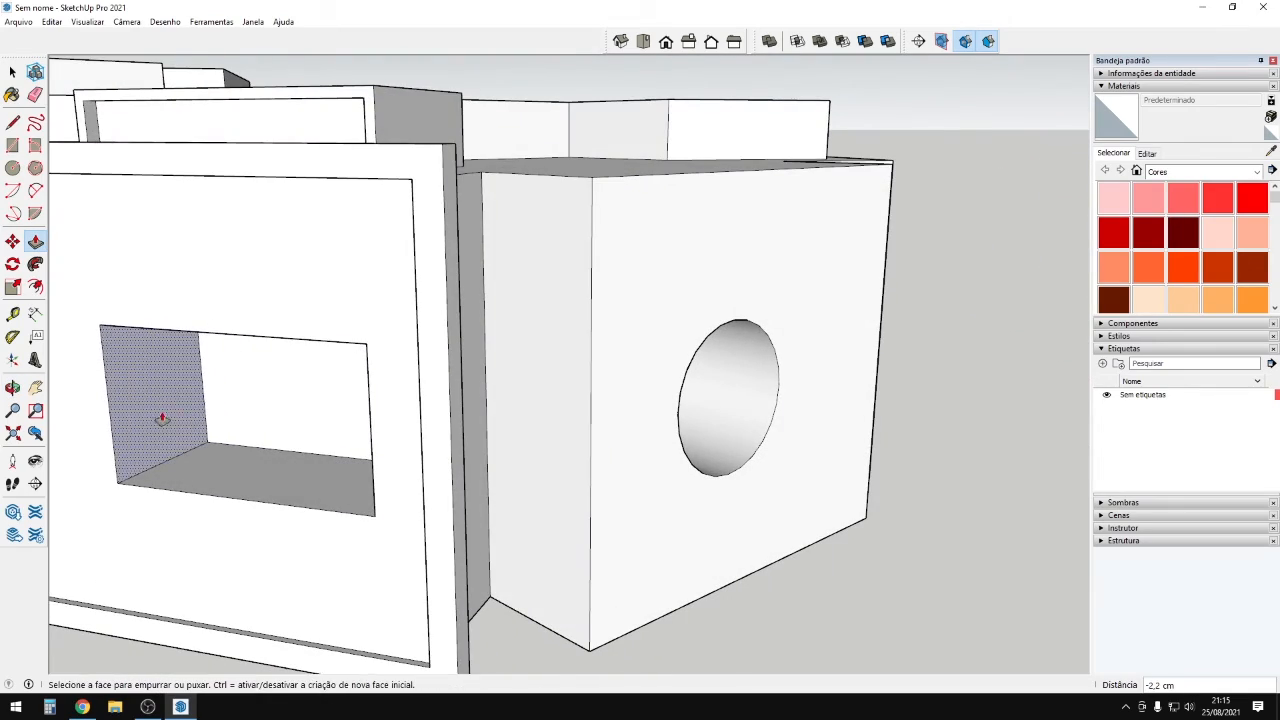
Select the inner wall of the round hole and try to resize it with Scale and shift it with Move.
middle_drag(160, 420, 446, 477)
middle_drag(395, 400, 586, 280)
key(space)
click(578, 314)
scroll(580, 330, down, 3)
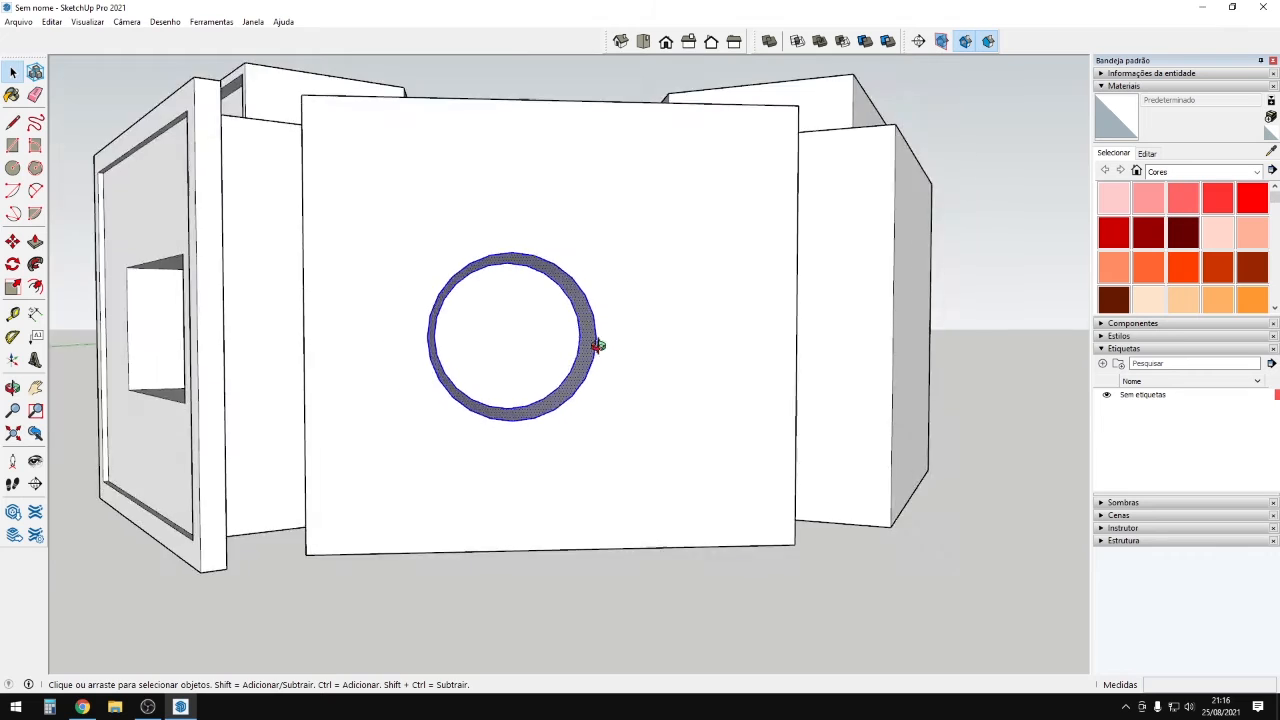
mouse_move(597, 346)
middle_down()
mouse_move(589, 380)
mouse_move(598, 330)
middle_up()
key(s)
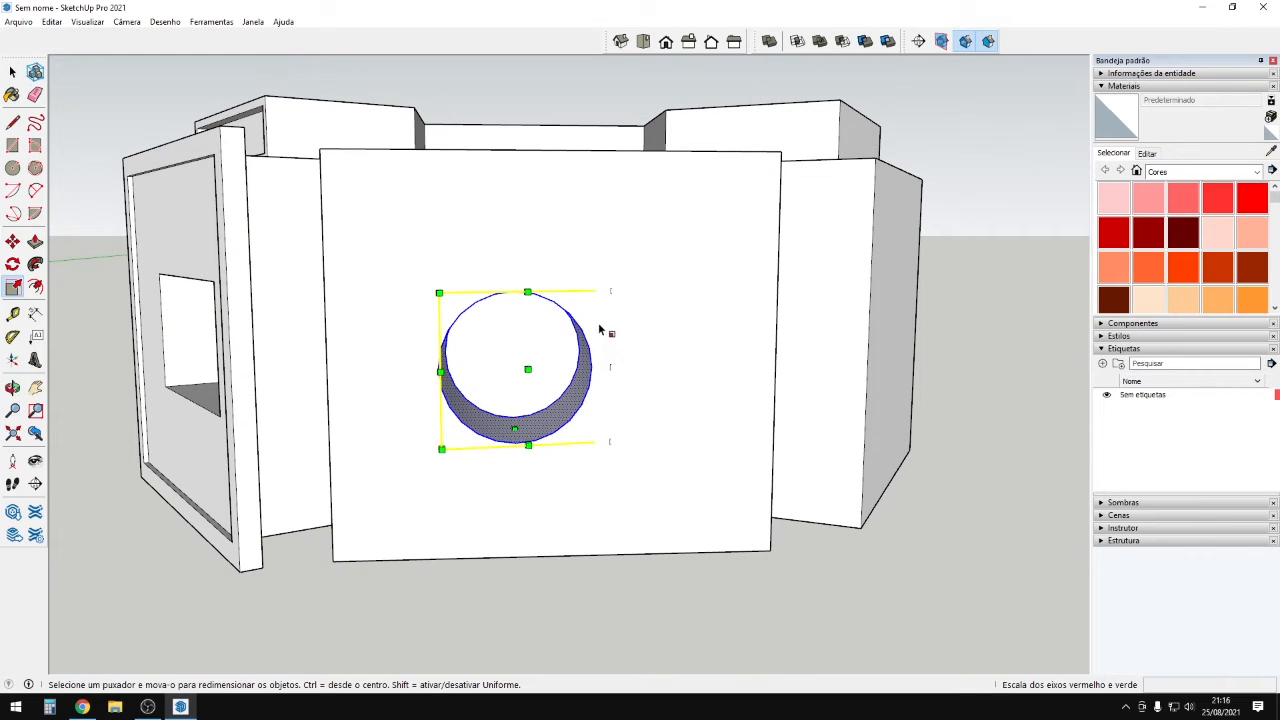
click(441, 449)
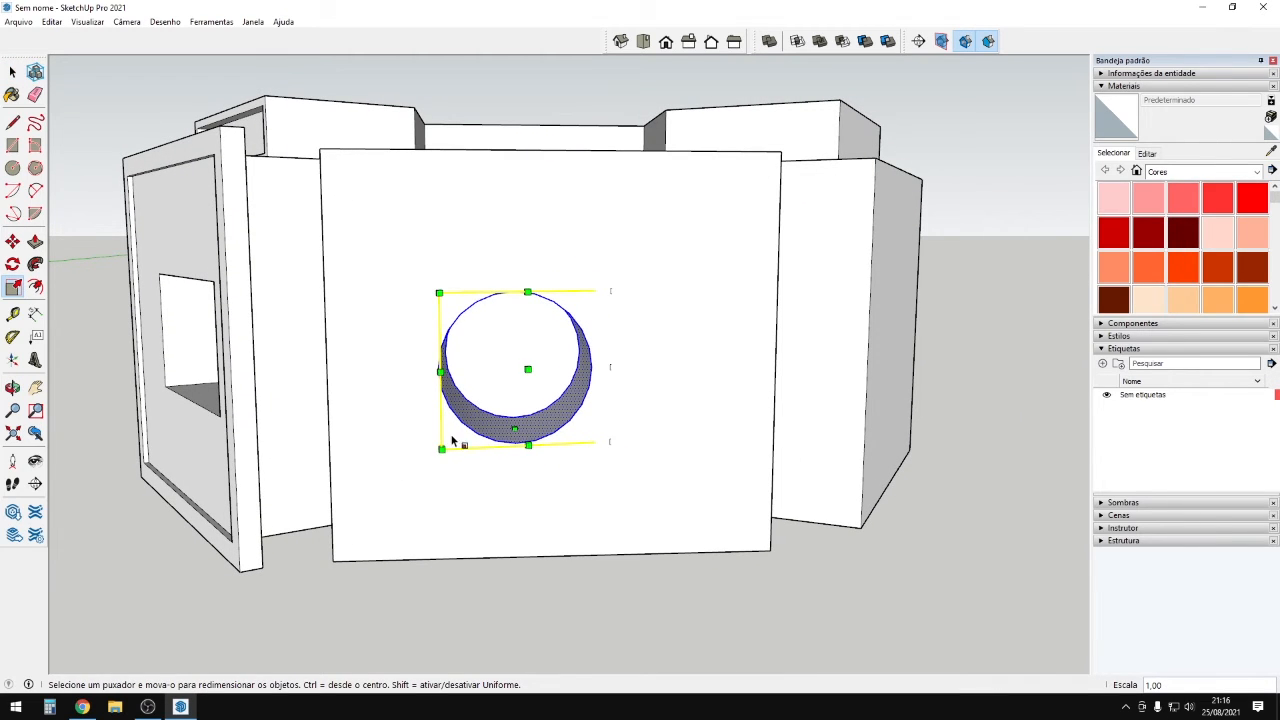
middle_drag(452, 441, 531, 343)
key(m)
middle_drag(640, 446, 556, 440)
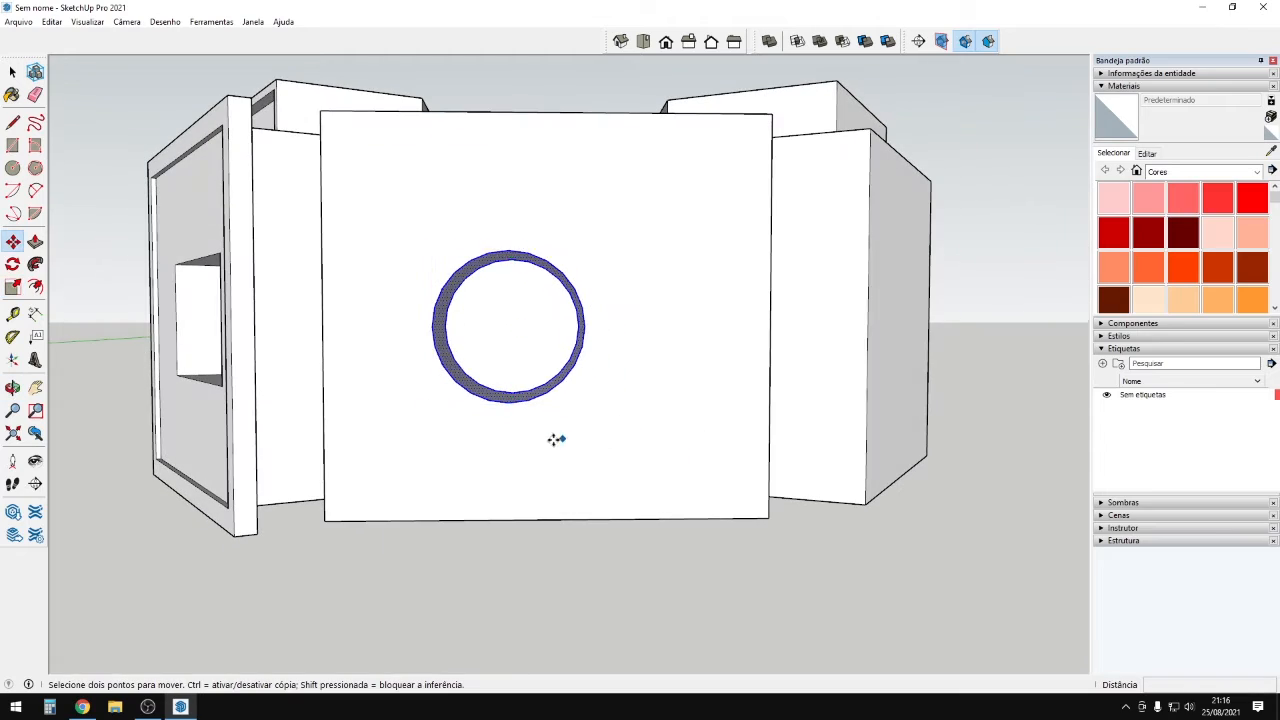
key(space)
middle_drag(586, 520, 340, 489)
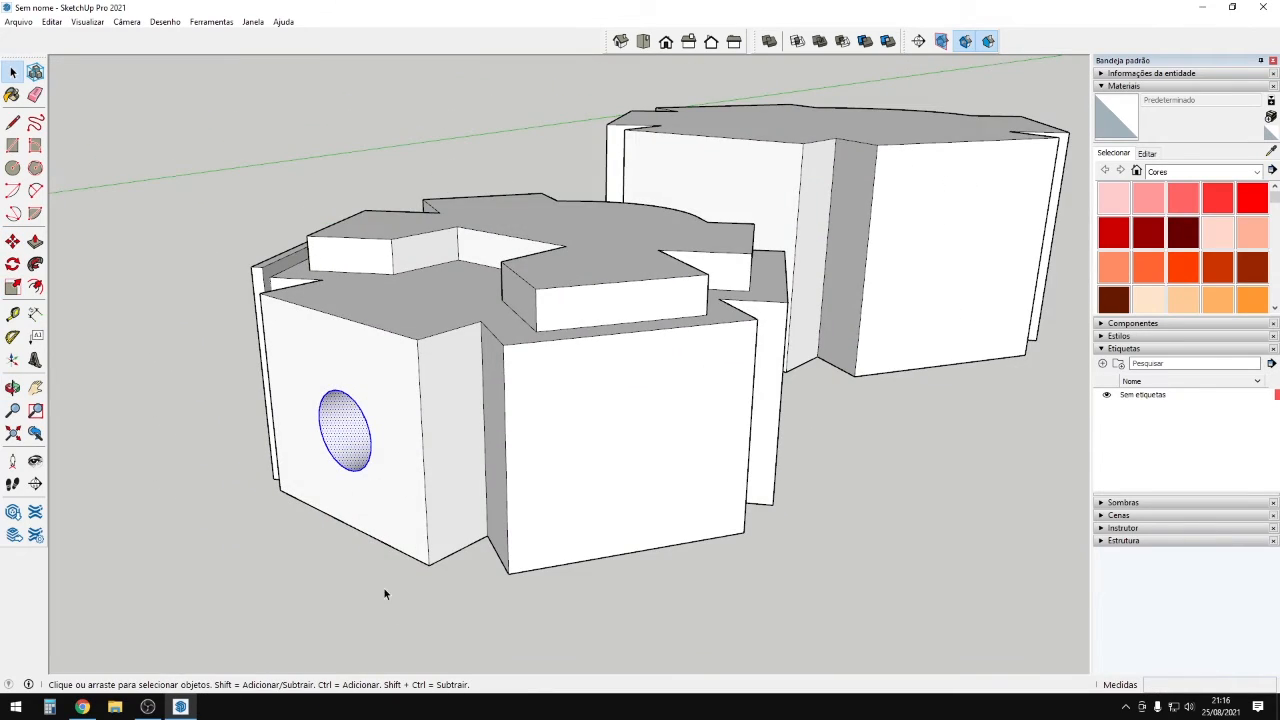
middle_drag(383, 594, 280, 447)
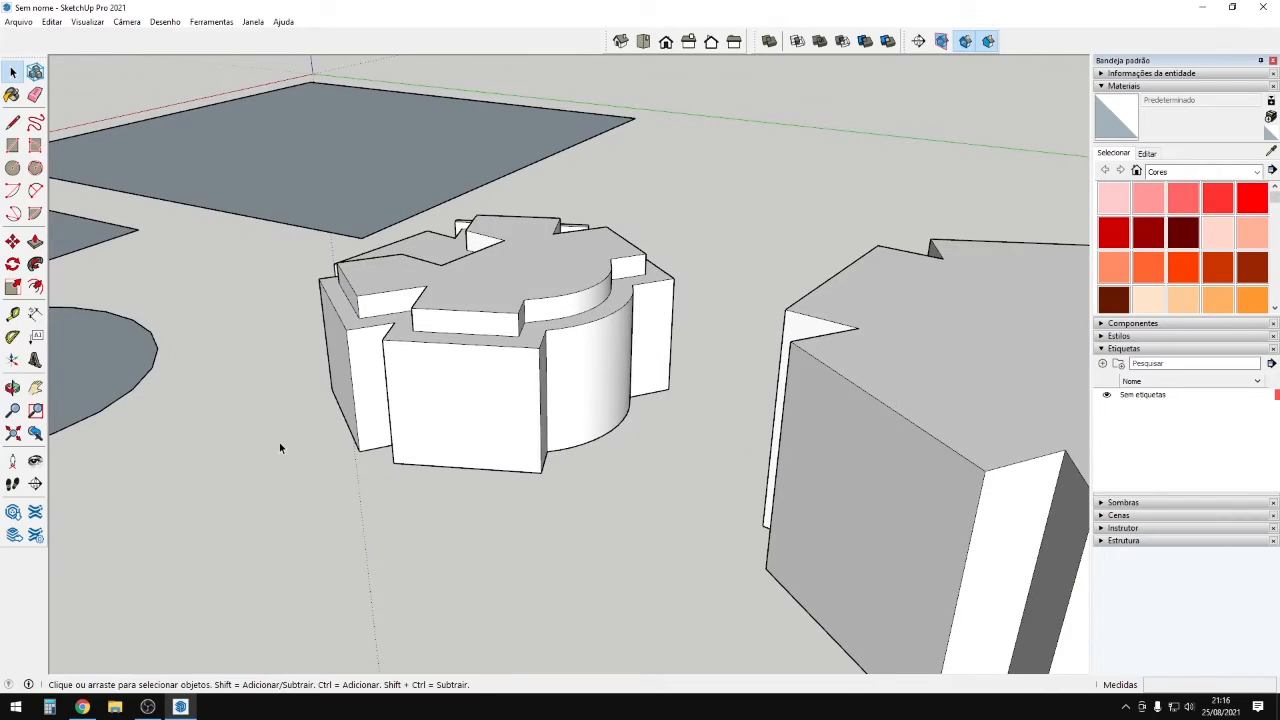
triple_click(544, 378)
key(Delete)
scroll(571, 391, down, 4)
triple_click(743, 412)
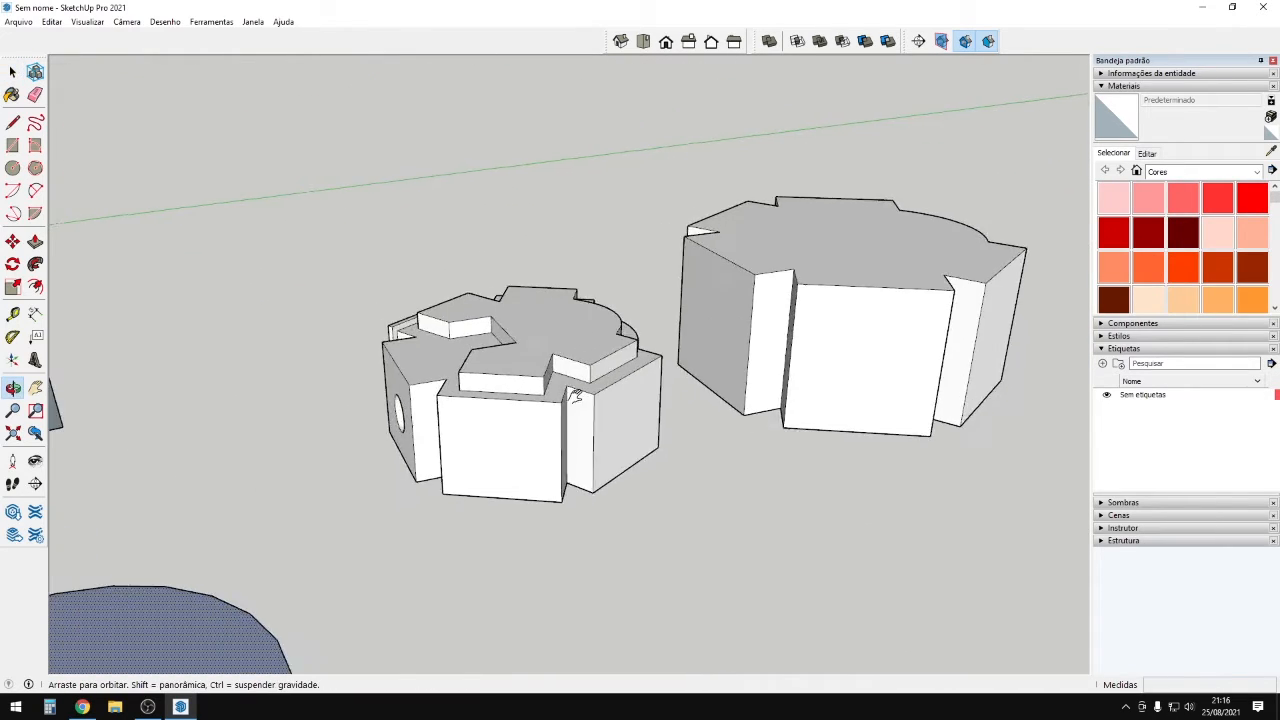
Copy the top face of the smaller body's upper tier to the empty area in front of the body.
middle_drag(574, 394, 481, 322)
scroll(574, 477, up, 3)
scroll(481, 322, down, 3)
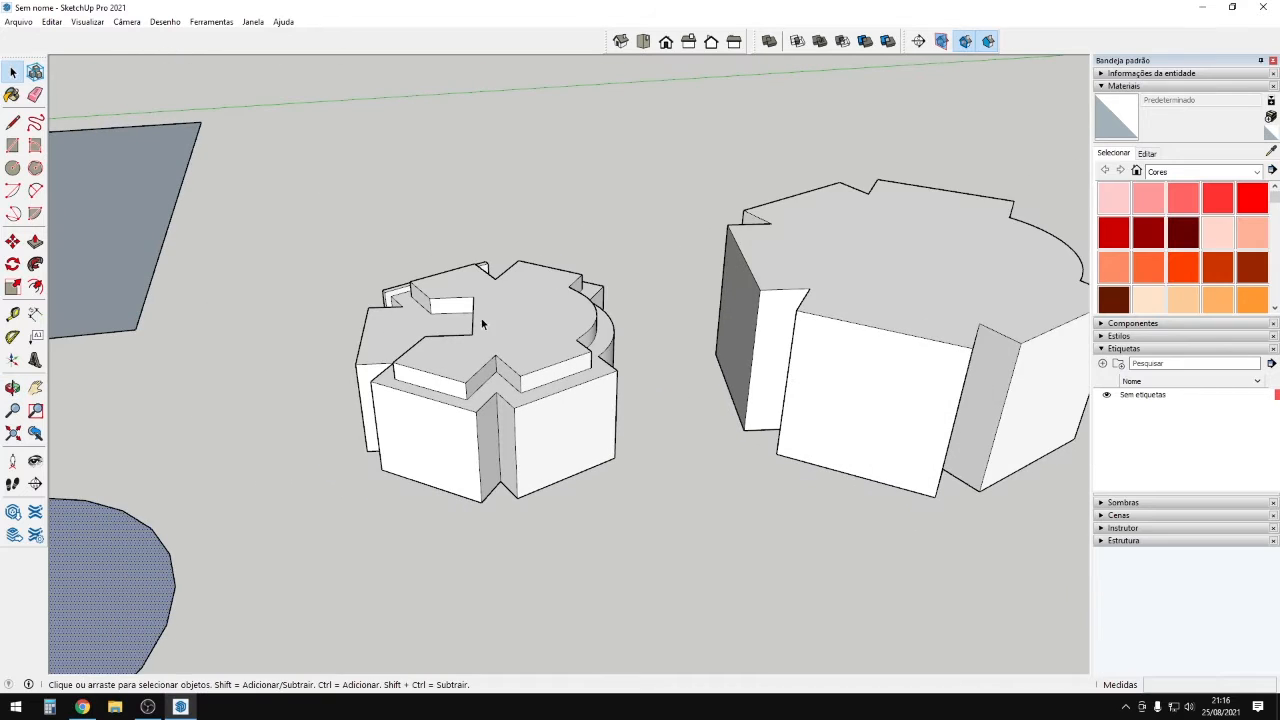
click(511, 327)
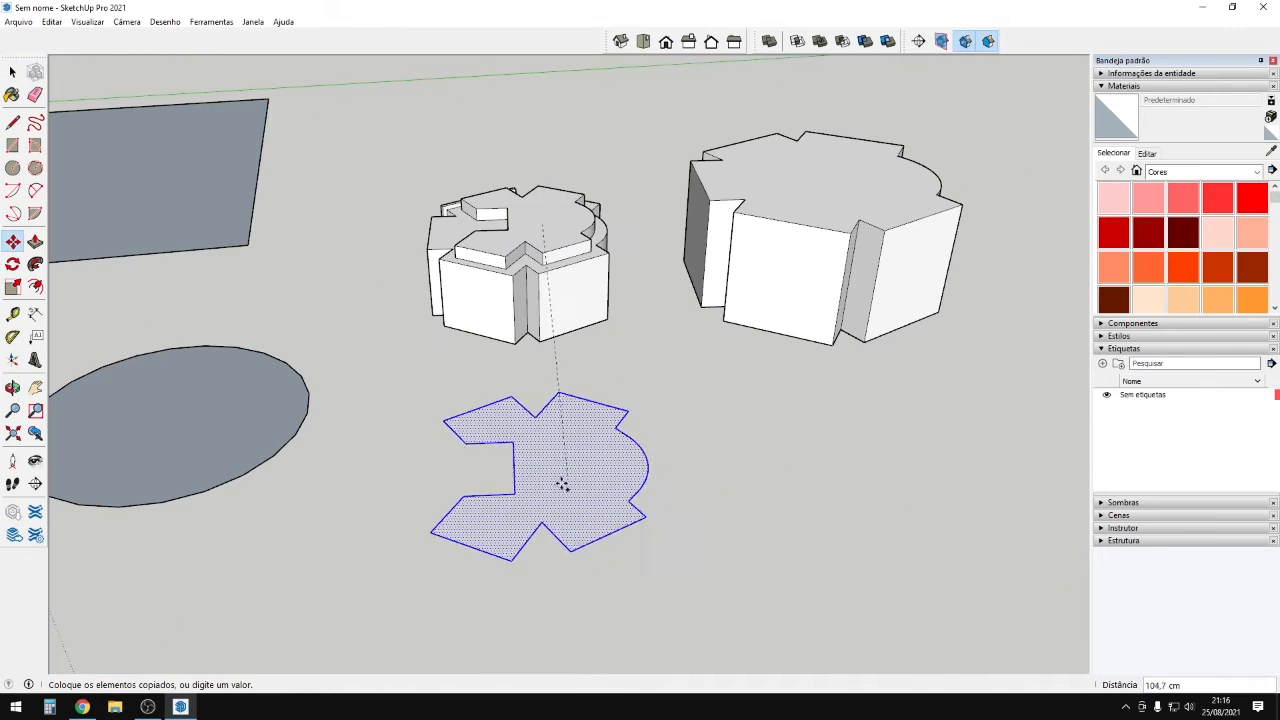
click(598, 480)
middle_drag(703, 487, 549, 437)
Draw a two-segment path from the copied profile's curved edge, going straight down and continuing horizontally for about 79 cm.
key(q)
key(l)
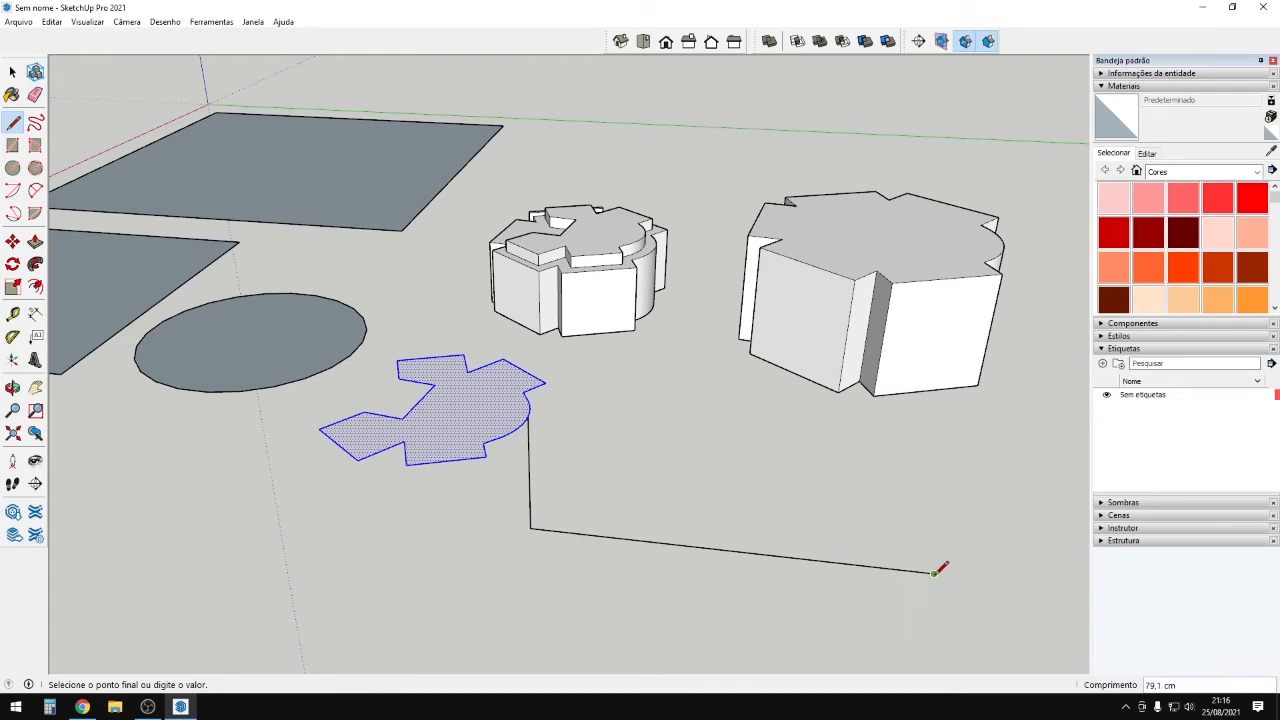
key(Escape)
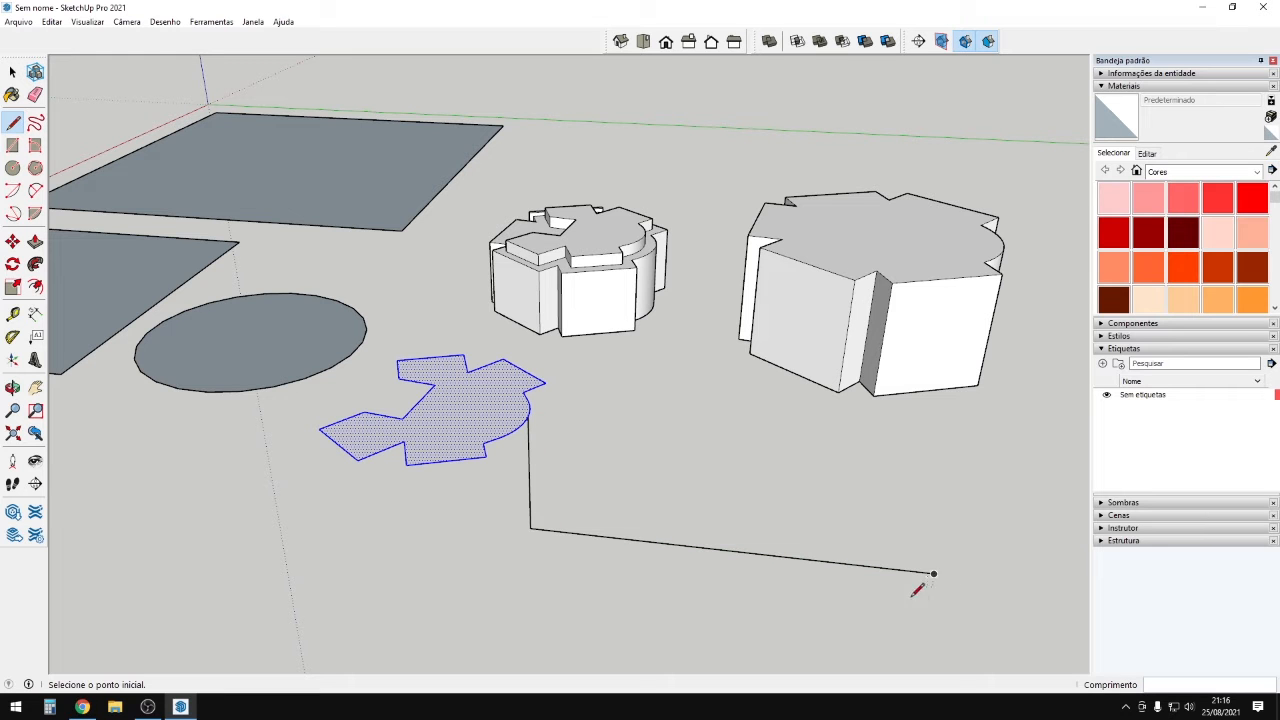
middle_drag(917, 590, 440, 437)
Copy the profile together with its path about 71 cm along the red axis.
key(space)
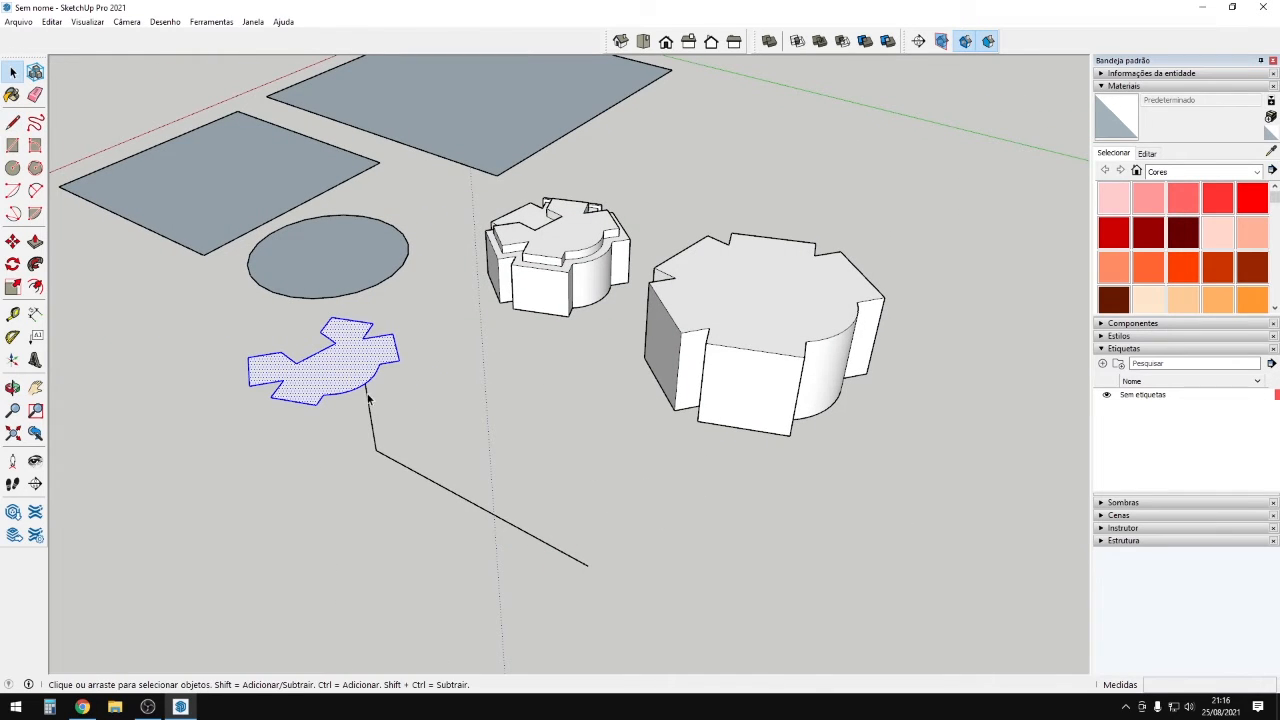
middle_drag(348, 519, 441, 416)
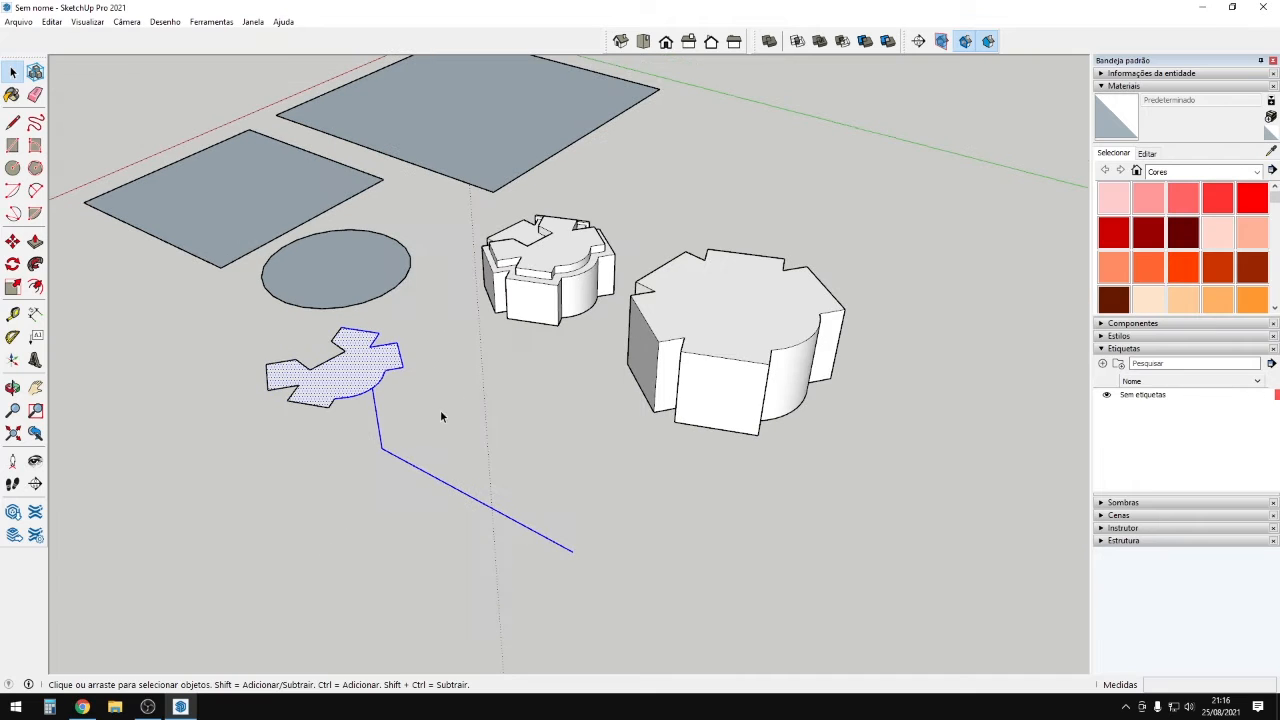
scroll(346, 383, down, 3)
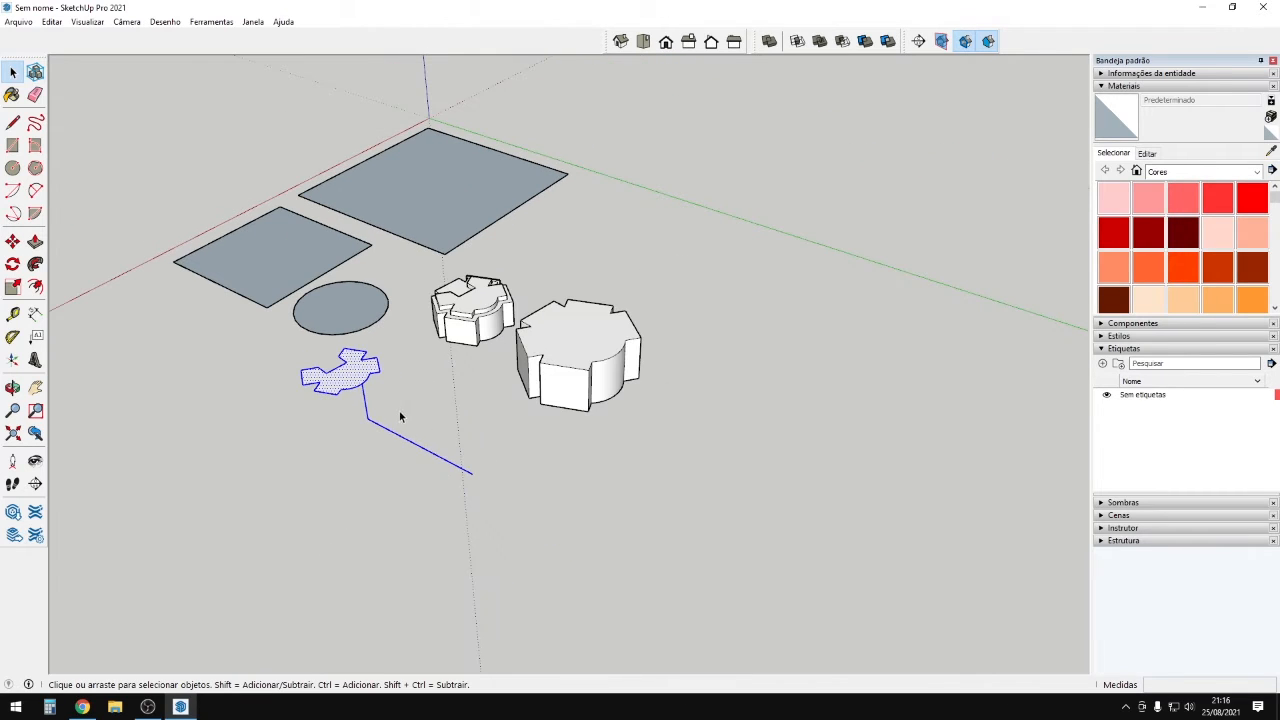
key(m)
key(ctrl)
click(437, 403)
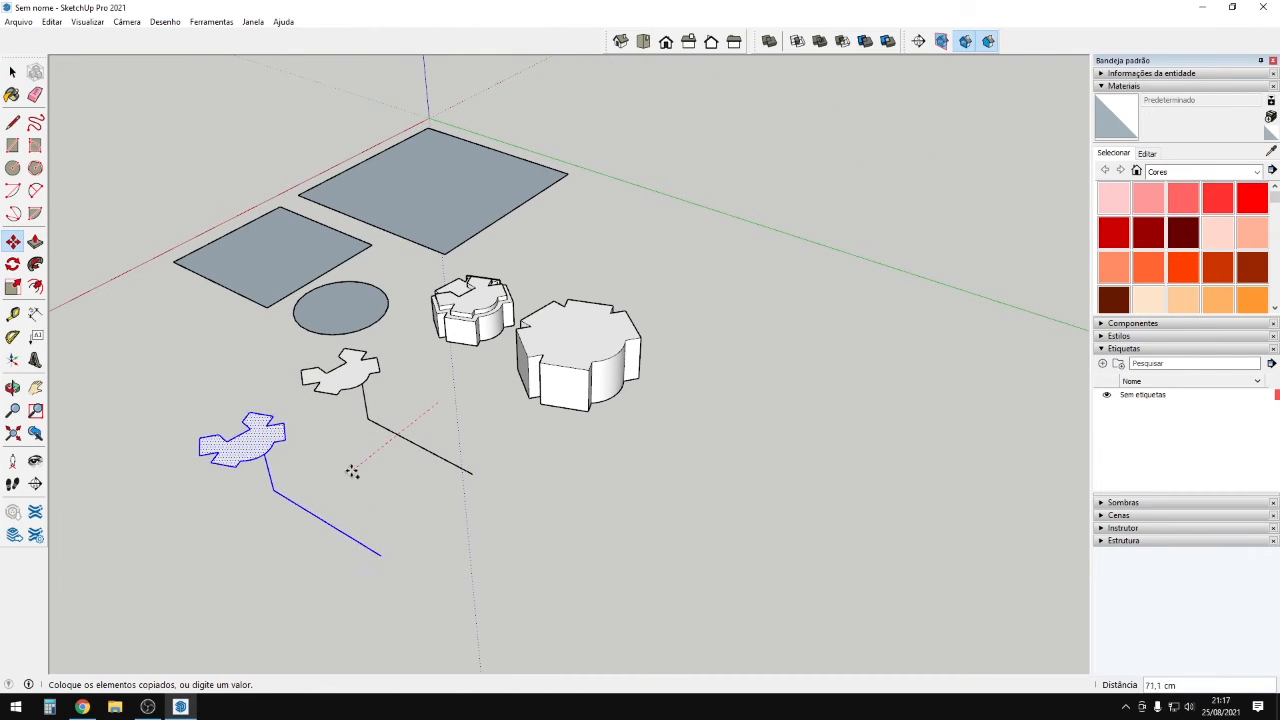
click(351, 470)
Draw a two-point arc across the corner of the second path, with its ends about 29 cm apart.
scroll(449, 380, up, 4)
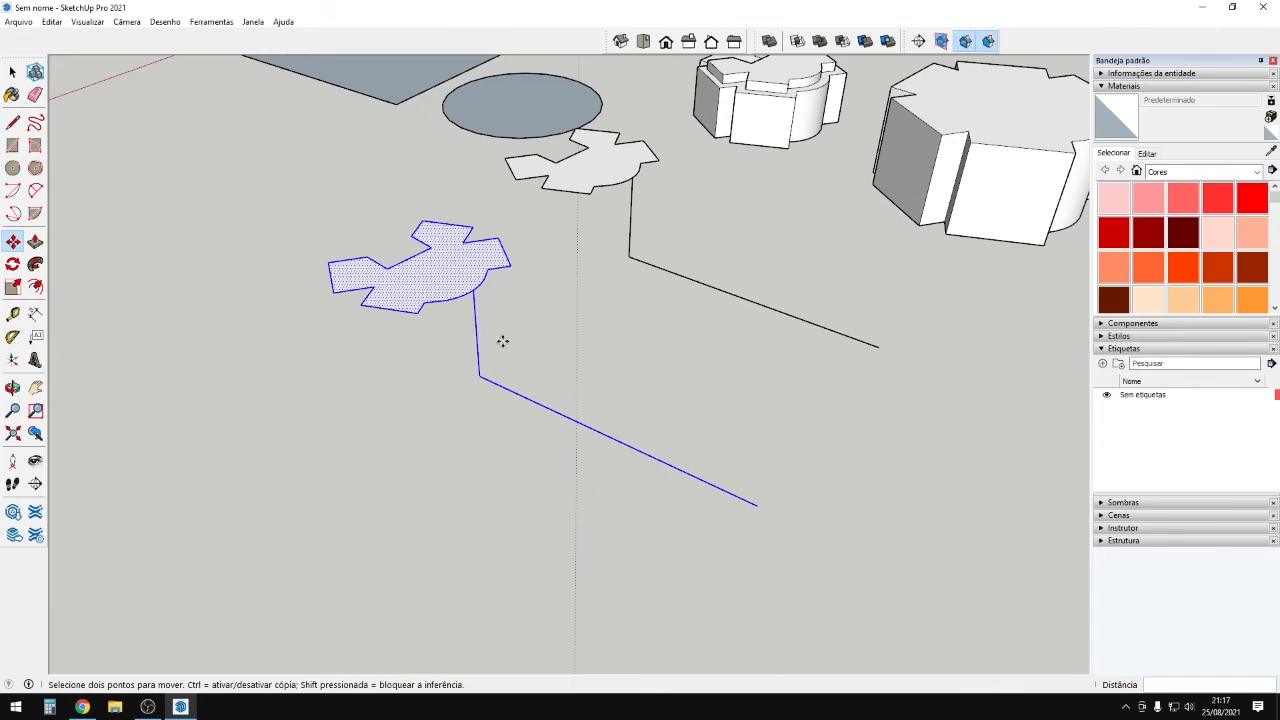
key(q)
scroll(485, 315, up, 2)
key(a)
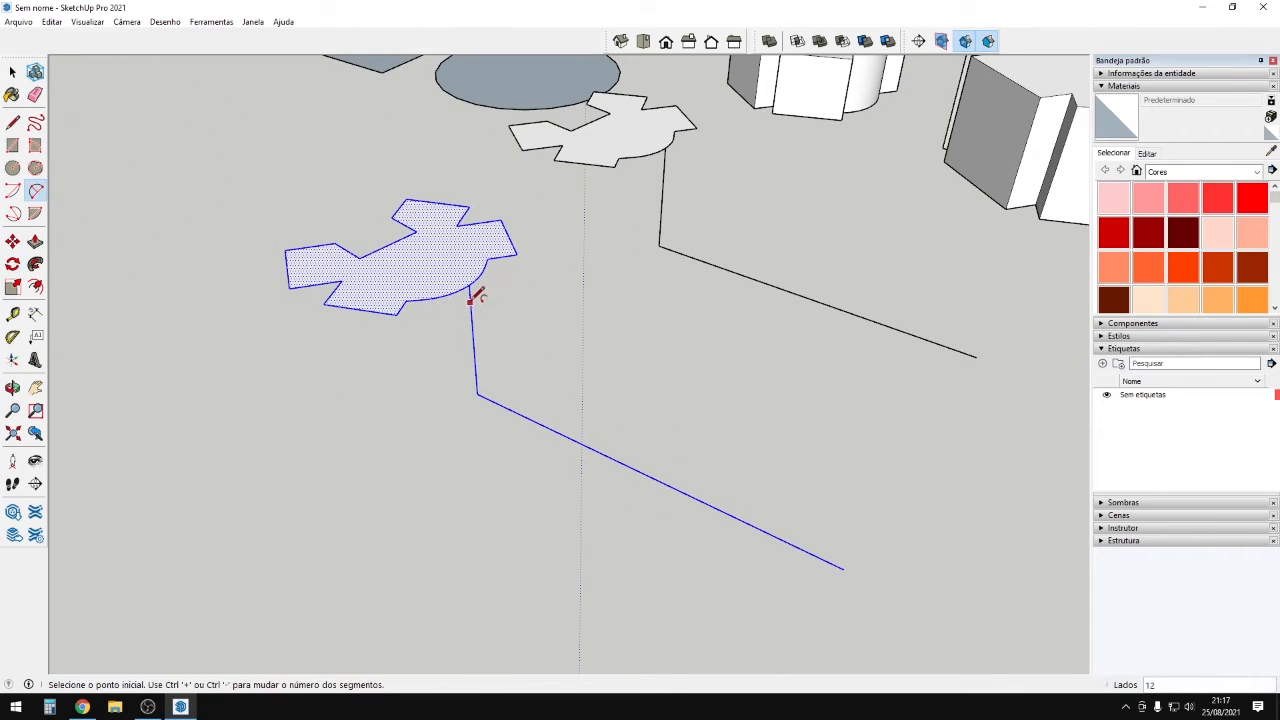
click(469, 298)
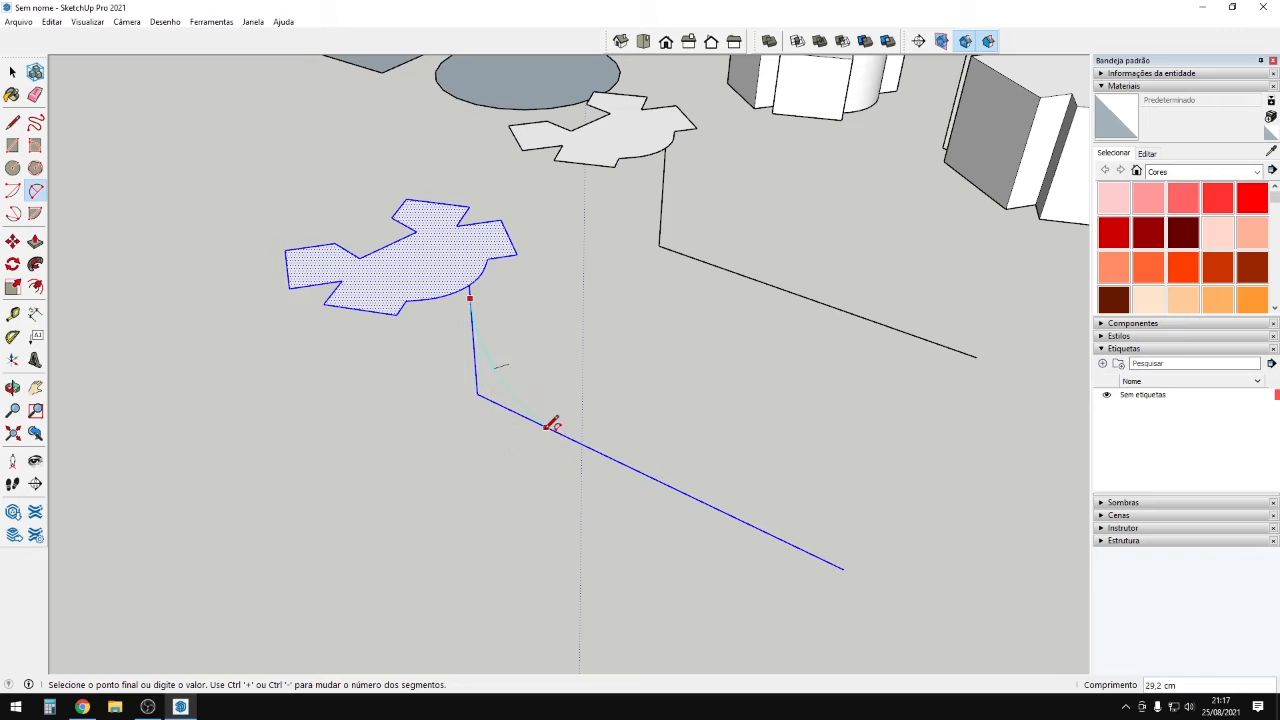
click(548, 423)
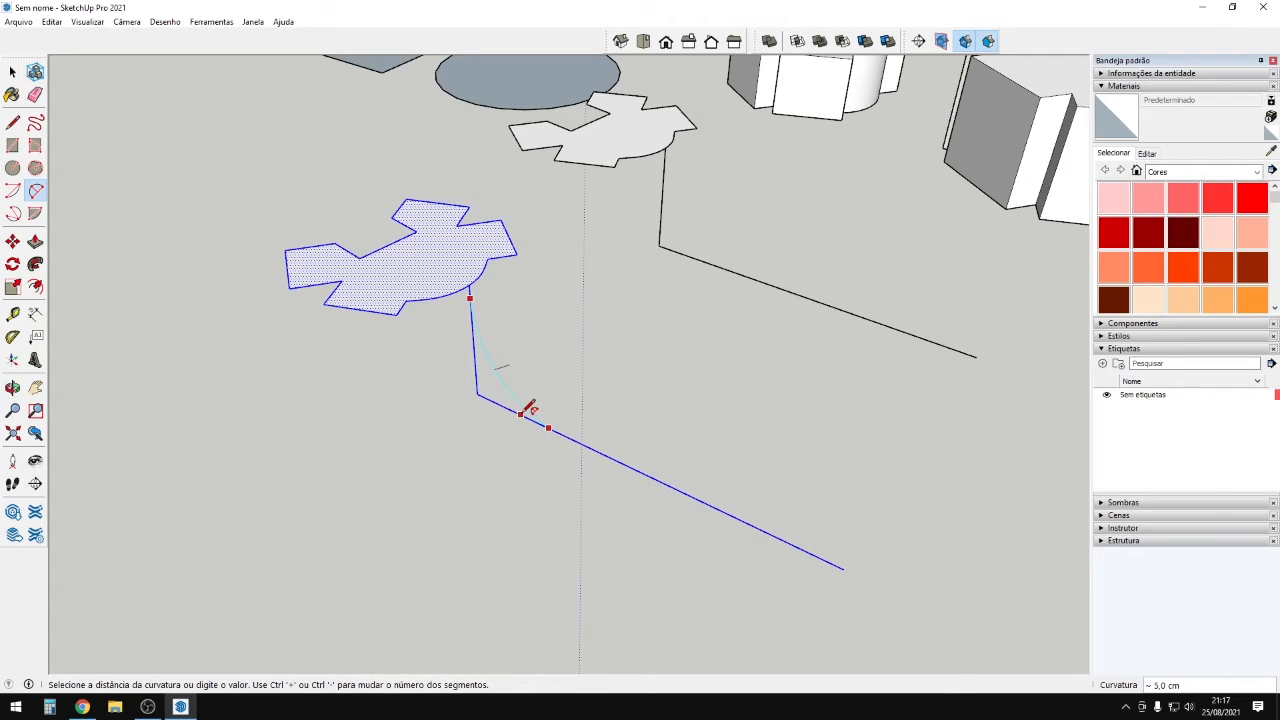
Erase the straight corner pieces left outside the arc on the second path.
scroll(535, 420, up, 1)
key(e)
click(486, 393)
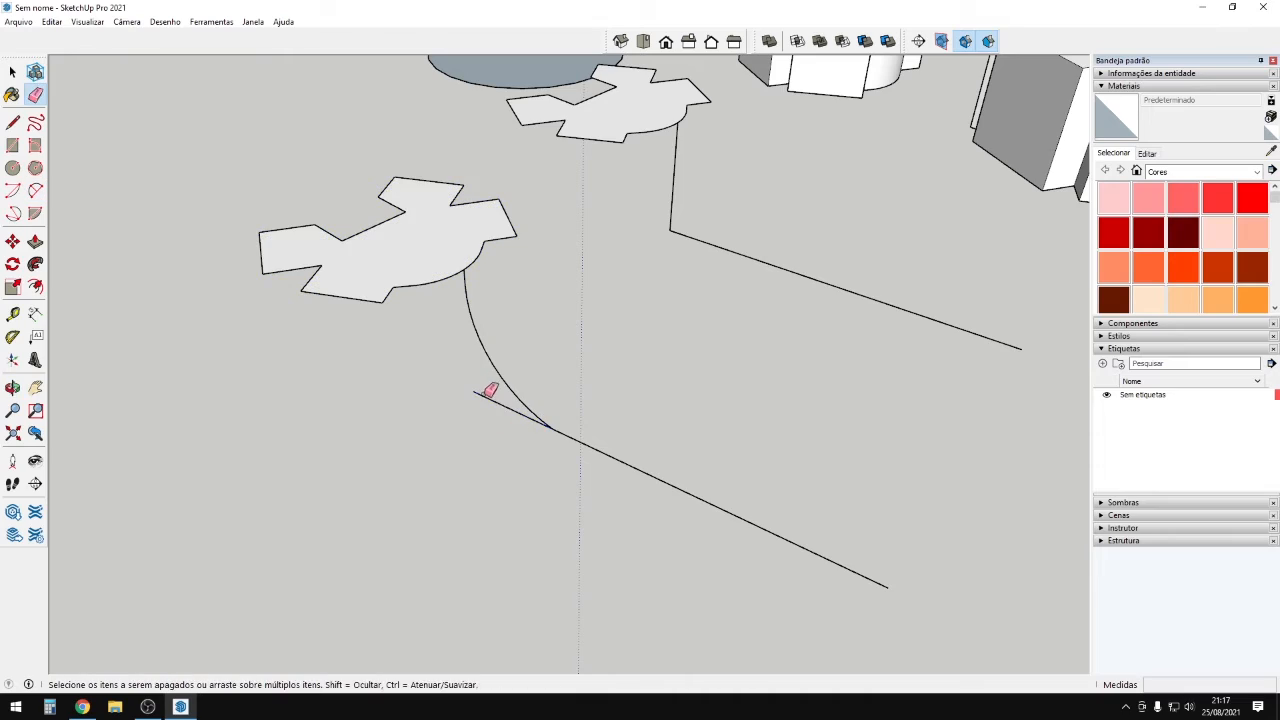
Sweep the profile along the full length of the sharp-cornered path with Follow Me.
scroll(535, 438, down, 2)
mouse_move(535, 438)
middle_down()
mouse_move(309, 466)
mouse_move(175, 456)
mouse_move(292, 527)
mouse_move(656, 437)
mouse_move(617, 349)
mouse_move(609, 449)
mouse_move(446, 371)
mouse_move(484, 289)
mouse_move(403, 254)
middle_up()
key(space)
click(330, 224)
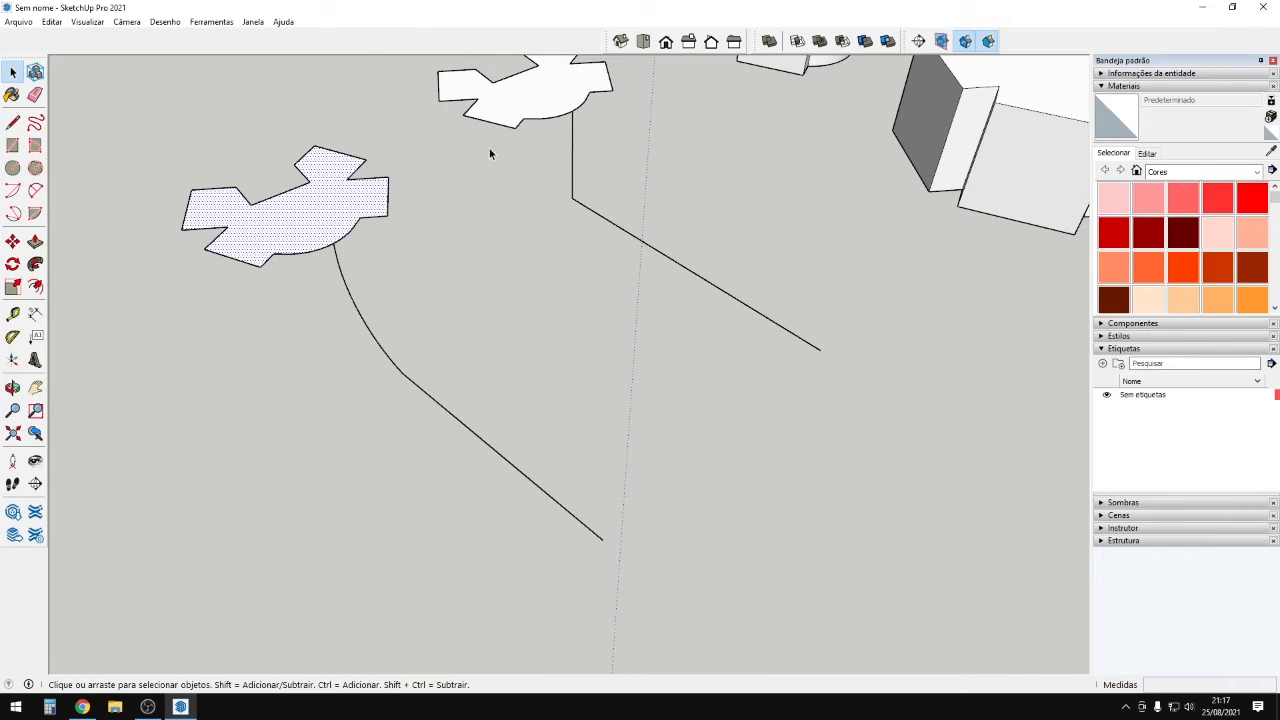
click(571, 96)
middle_drag(594, 189, 643, 366)
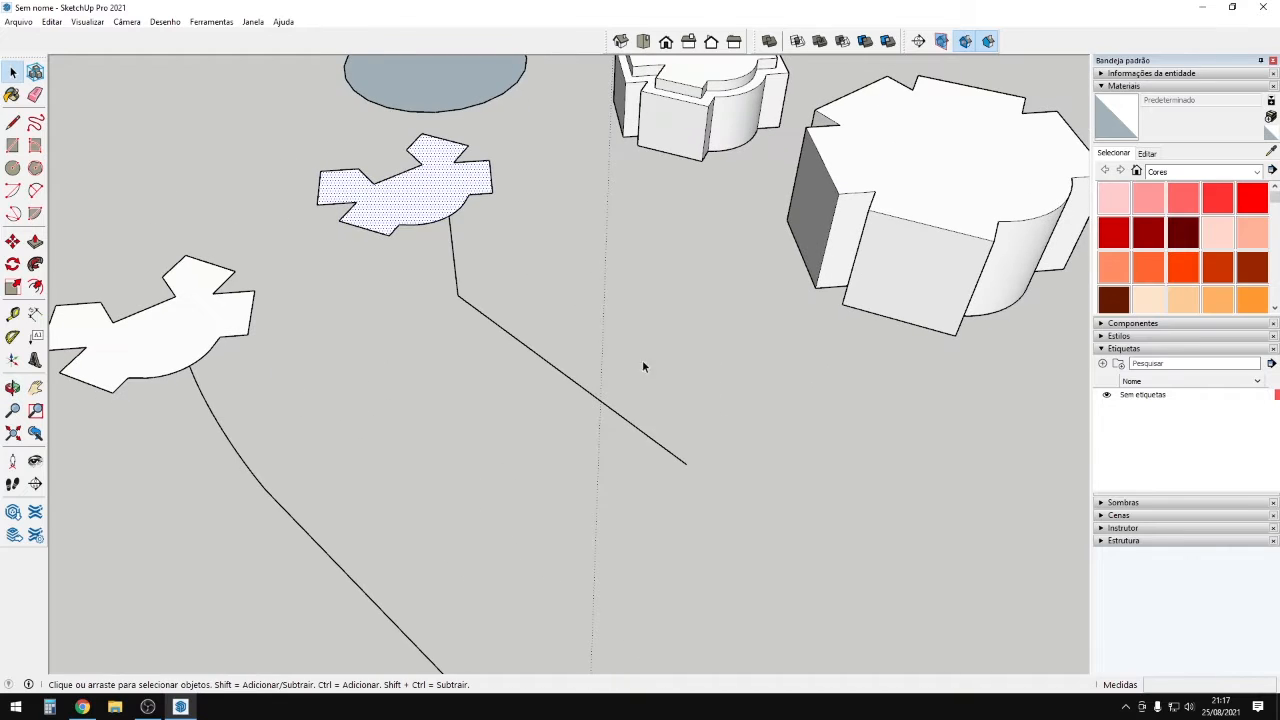
click(37, 265)
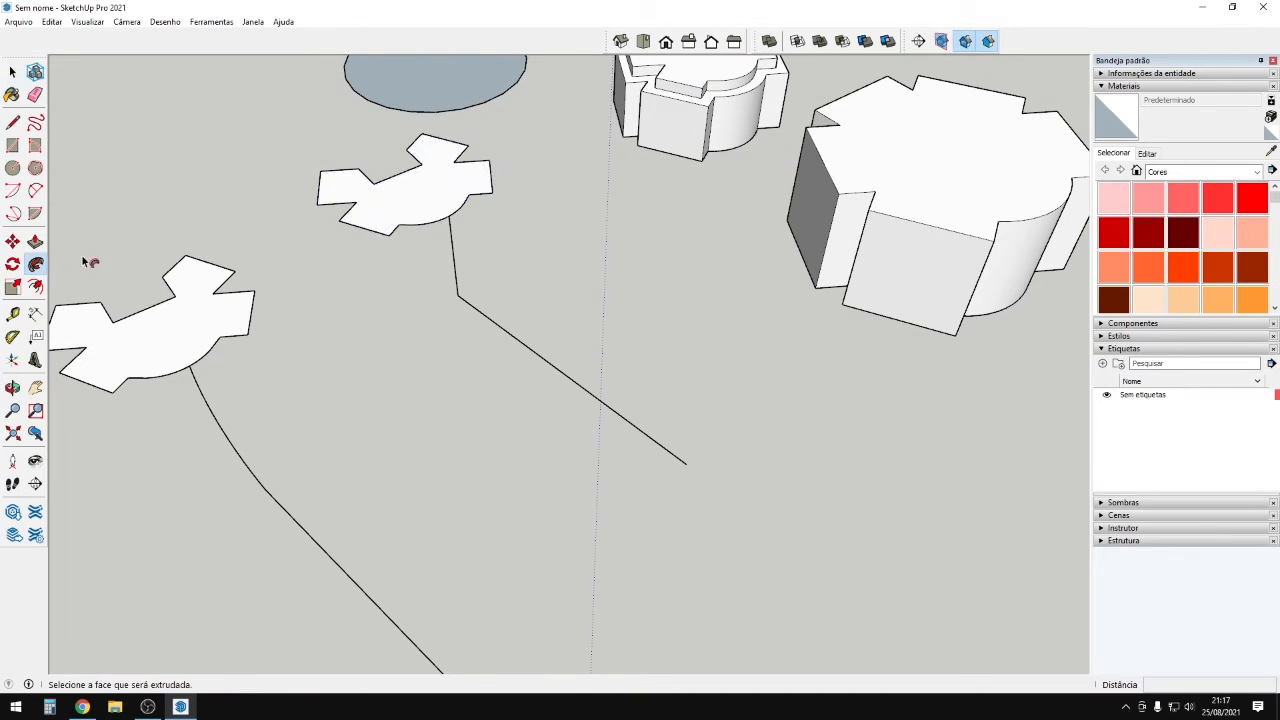
click(450, 211)
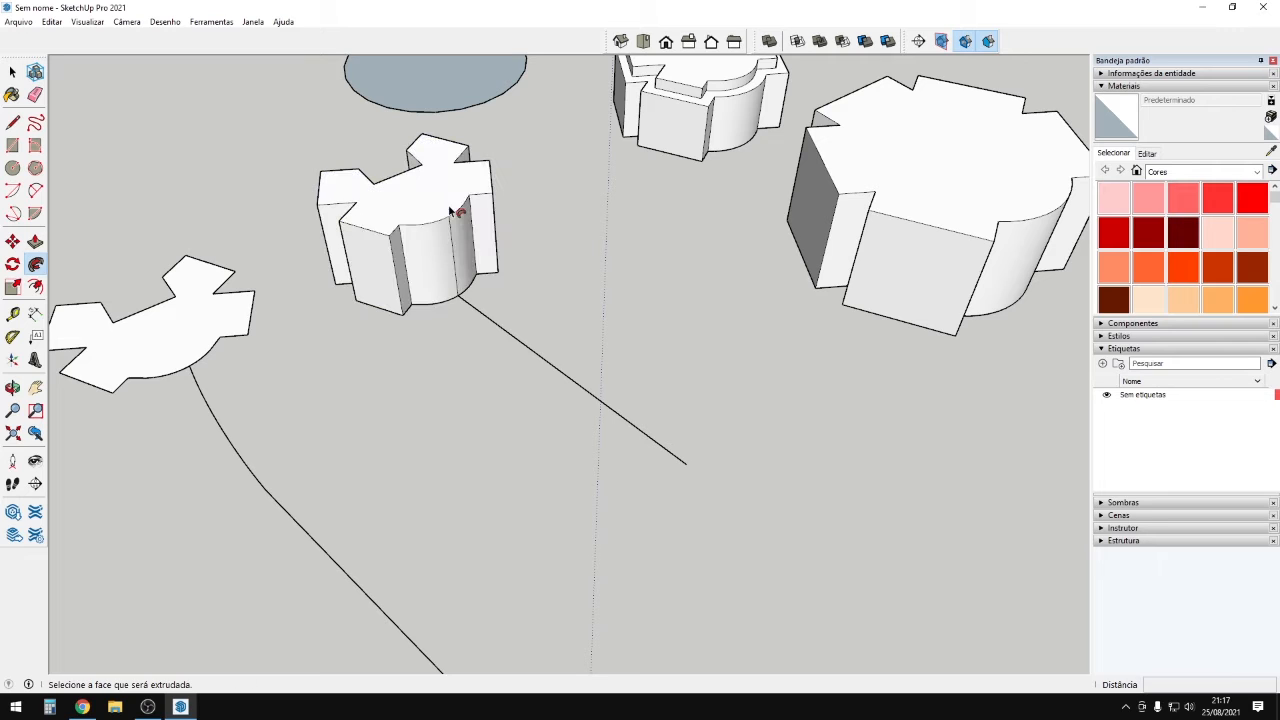
key(ctrl+z)
click(450, 211)
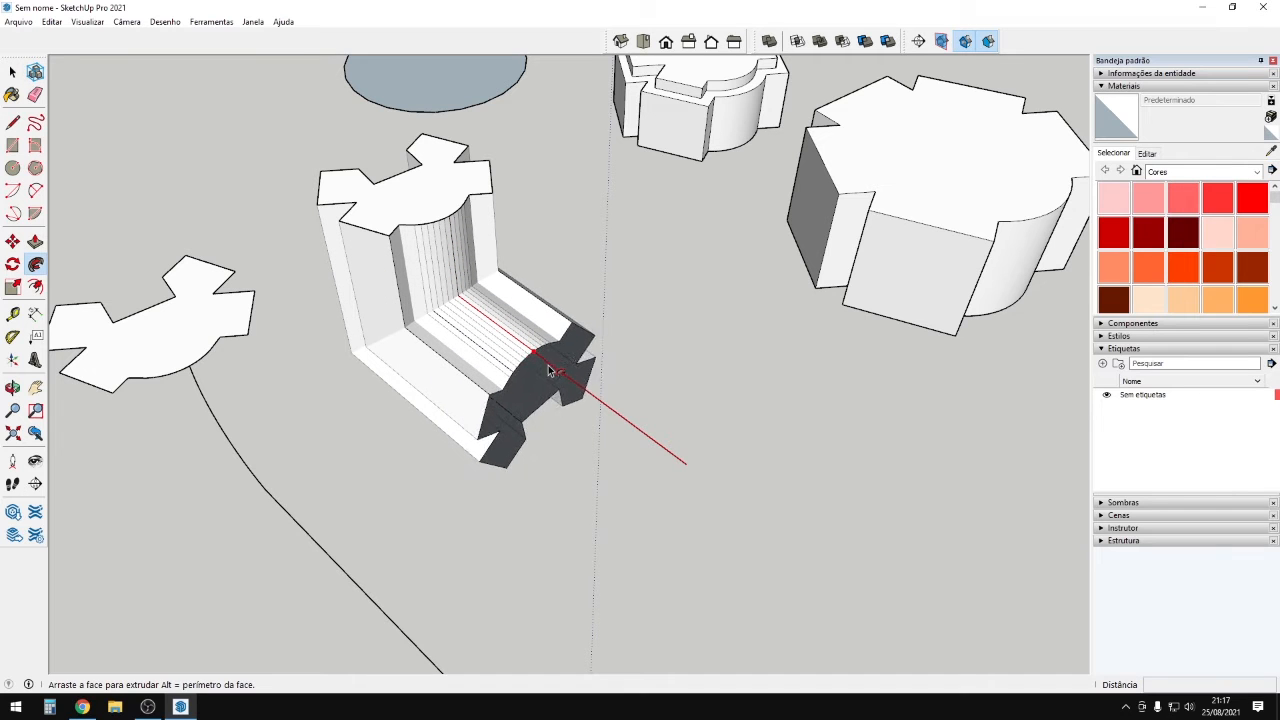
click(690, 468)
Sweep the other profile along its whole curved path with Follow Me.
mouse_move(690, 468)
middle_down()
mouse_move(634, 243)
mouse_move(786, 273)
mouse_move(851, 366)
mouse_move(614, 514)
mouse_move(266, 531)
mouse_move(595, 468)
mouse_move(420, 480)
mouse_move(397, 517)
mouse_move(513, 516)
mouse_move(486, 517)
mouse_move(323, 477)
mouse_move(597, 423)
mouse_move(623, 500)
mouse_move(663, 452)
mouse_move(606, 400)
mouse_move(345, 293)
middle_up()
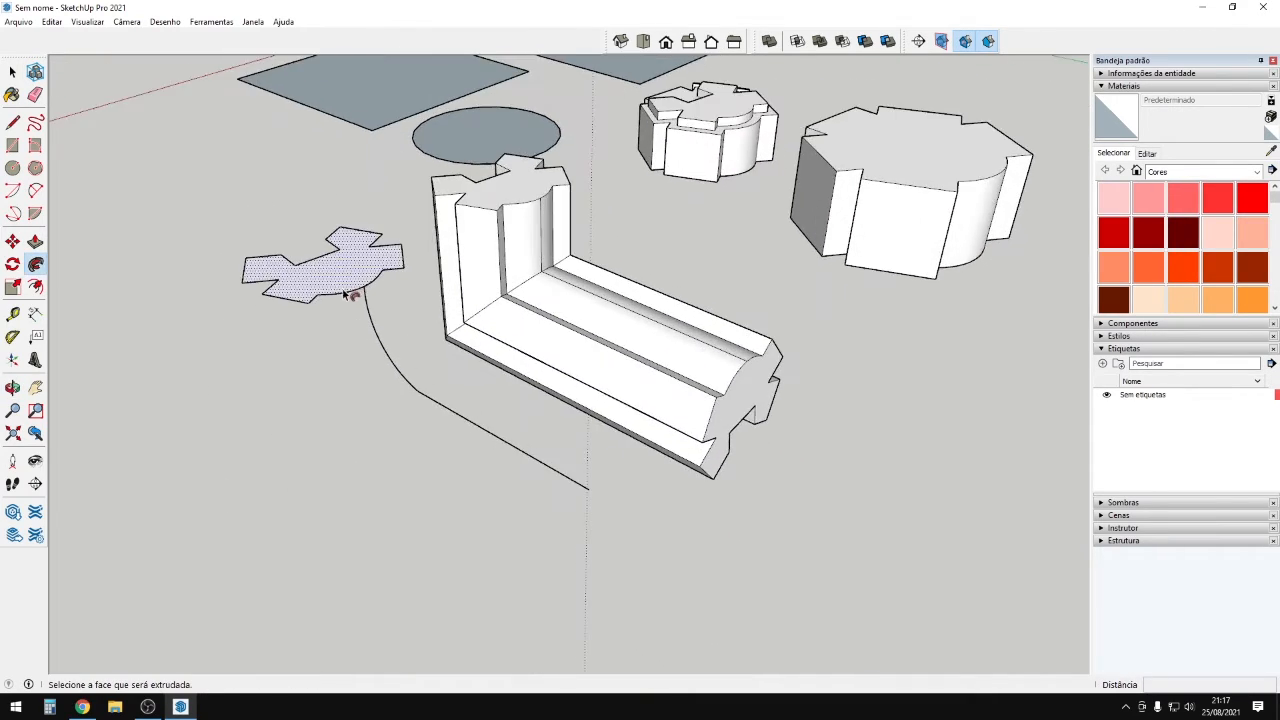
drag(375, 333, 592, 502)
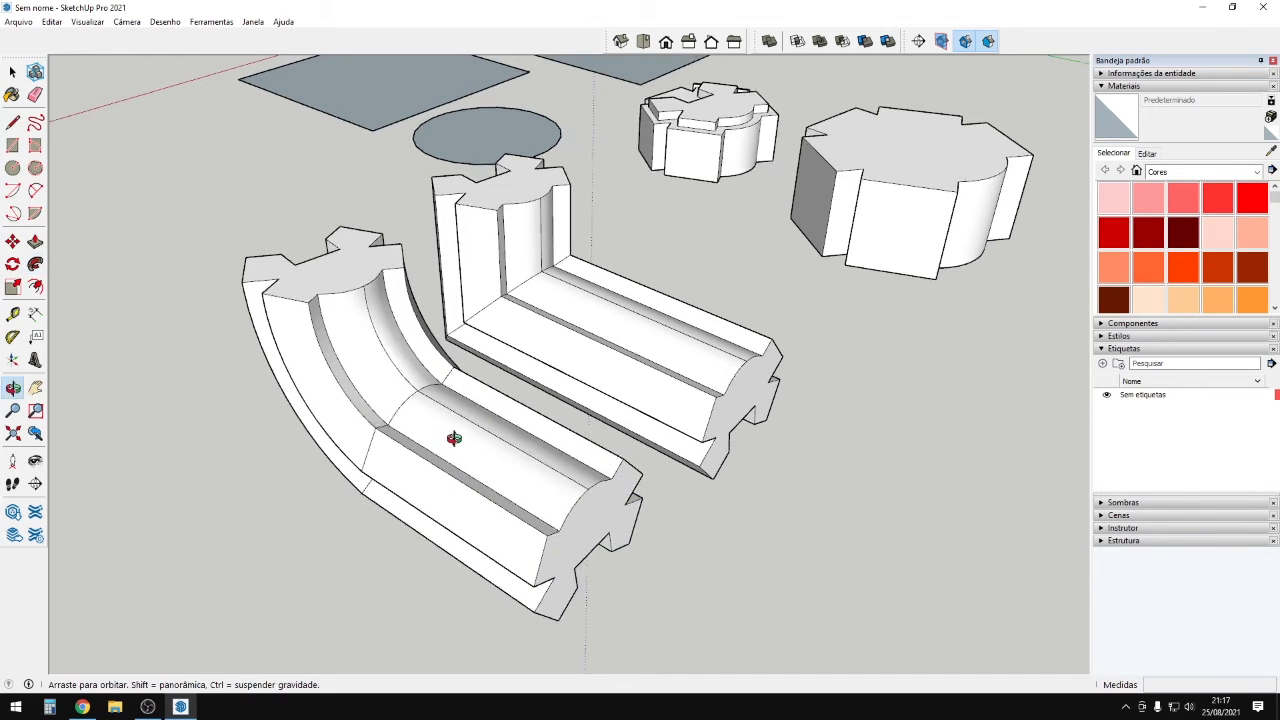
middle_drag(451, 437, 318, 398)
Pull the front end face of the curved sweep out about 26 cm and extend its top face upward.
key(p)
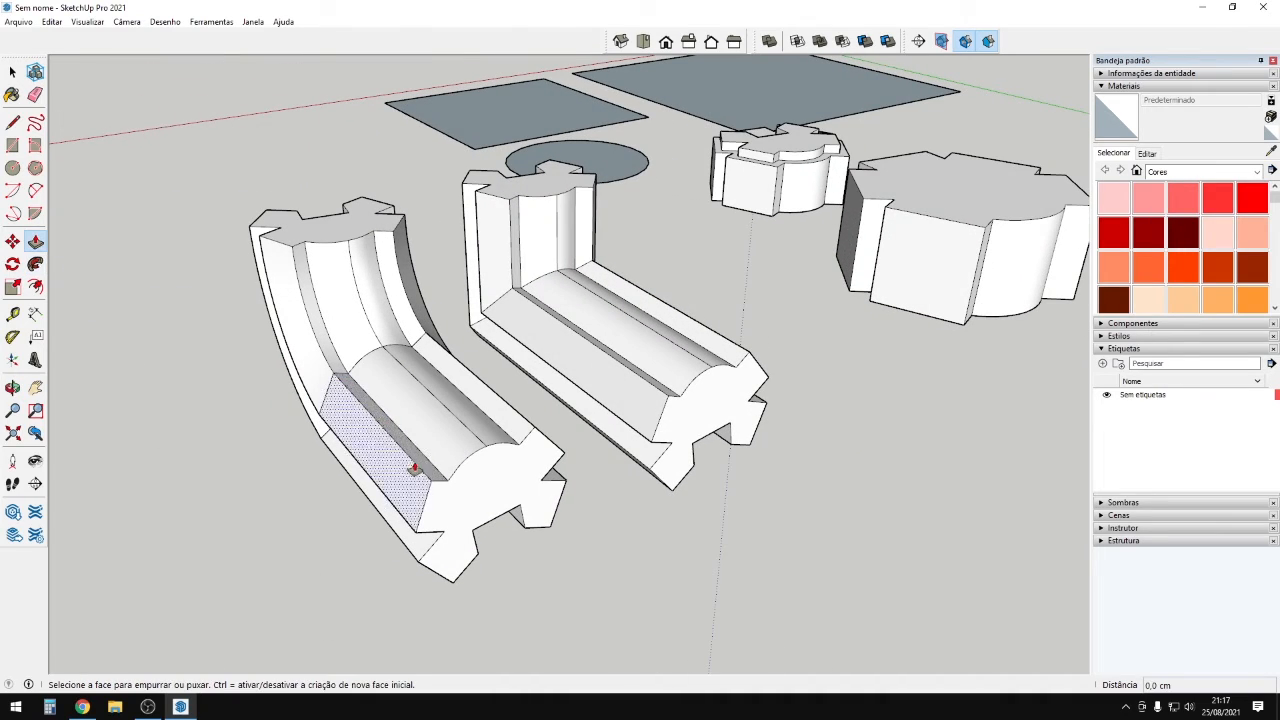
scroll(494, 509, up, 3)
click(494, 509)
click(597, 534)
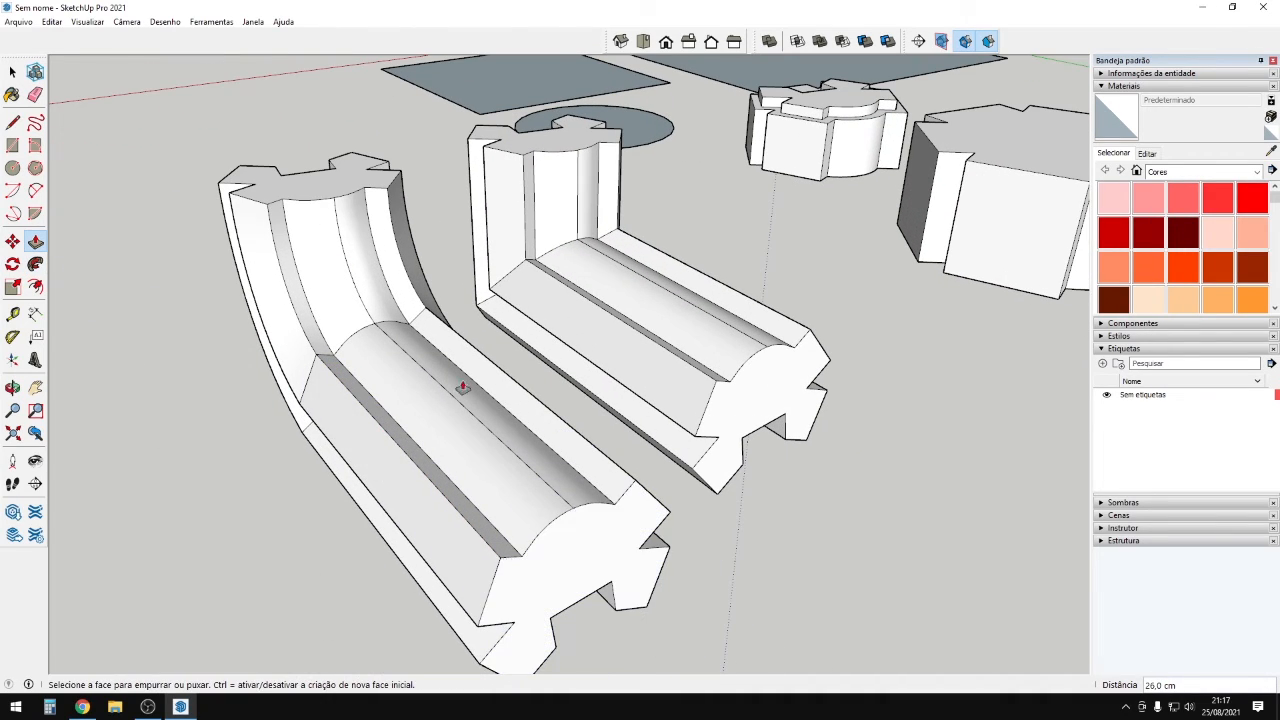
click(305, 191)
click(300, 88)
middle_drag(391, 196, 480, 217)
Try to pull the top face of the sharp-cornered sweep up about 28 cm.
click(540, 156)
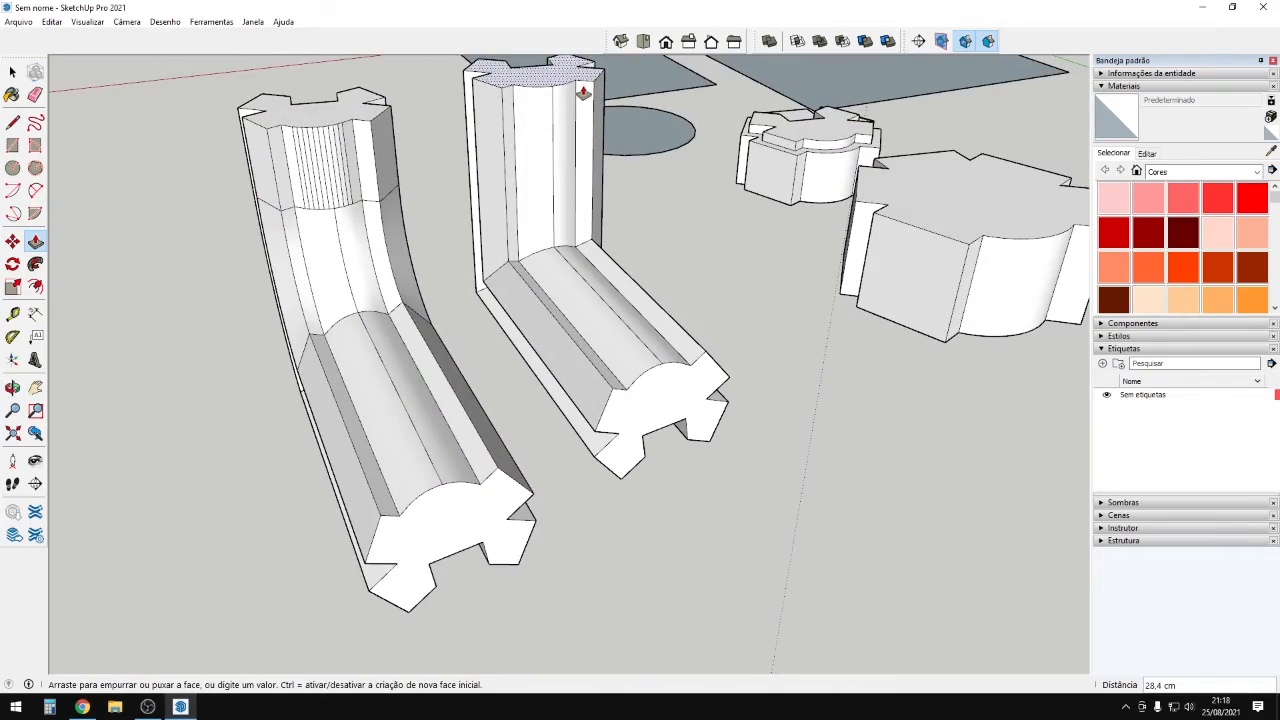
click(583, 91)
middle_drag(563, 290, 480, 400)
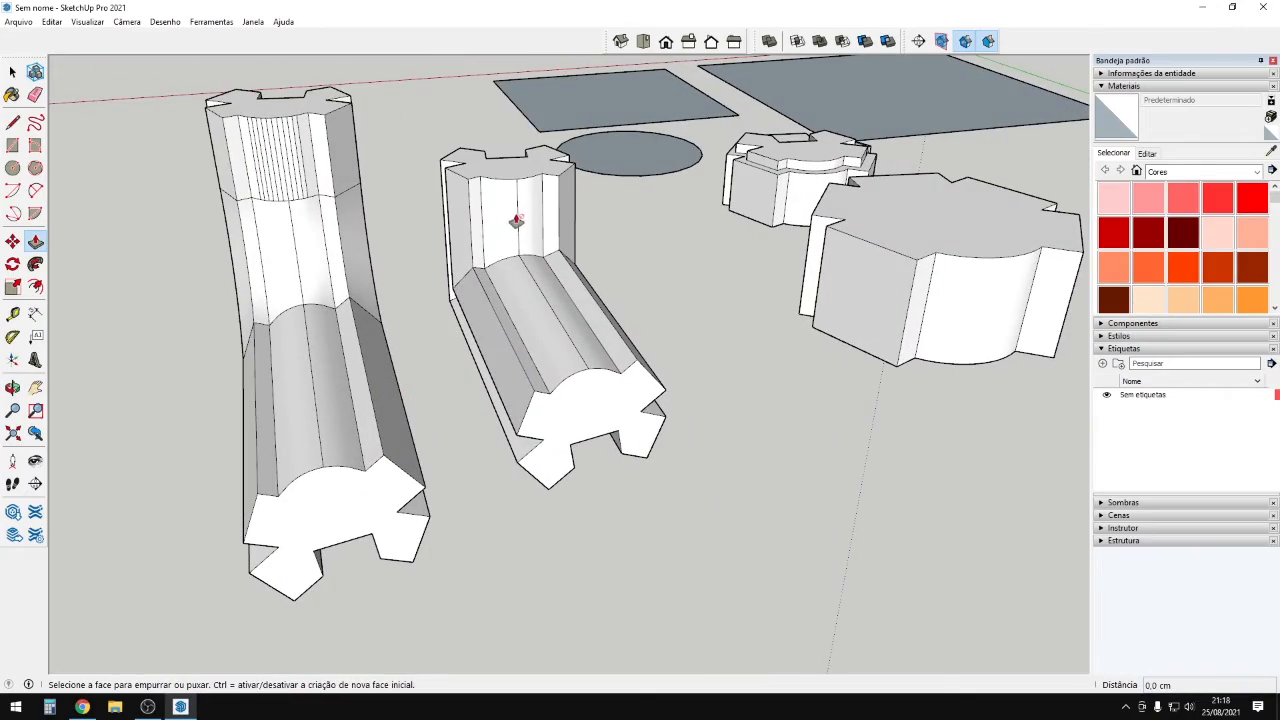
Select the top face of the sharp-cornered sweep together with its bounding edges.
mouse_move(516, 220)
middle_down()
mouse_move(509, 171)
mouse_move(583, 423)
mouse_move(504, 232)
middle_up()
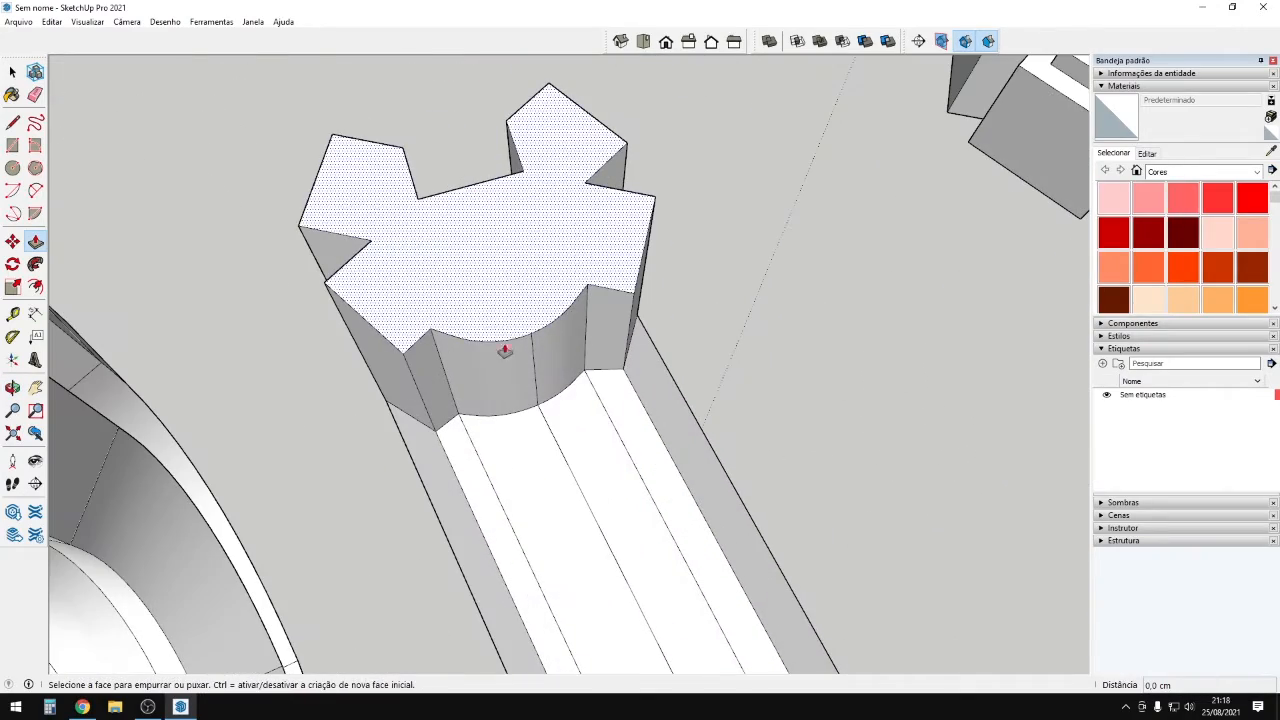
key(space)
click(527, 268)
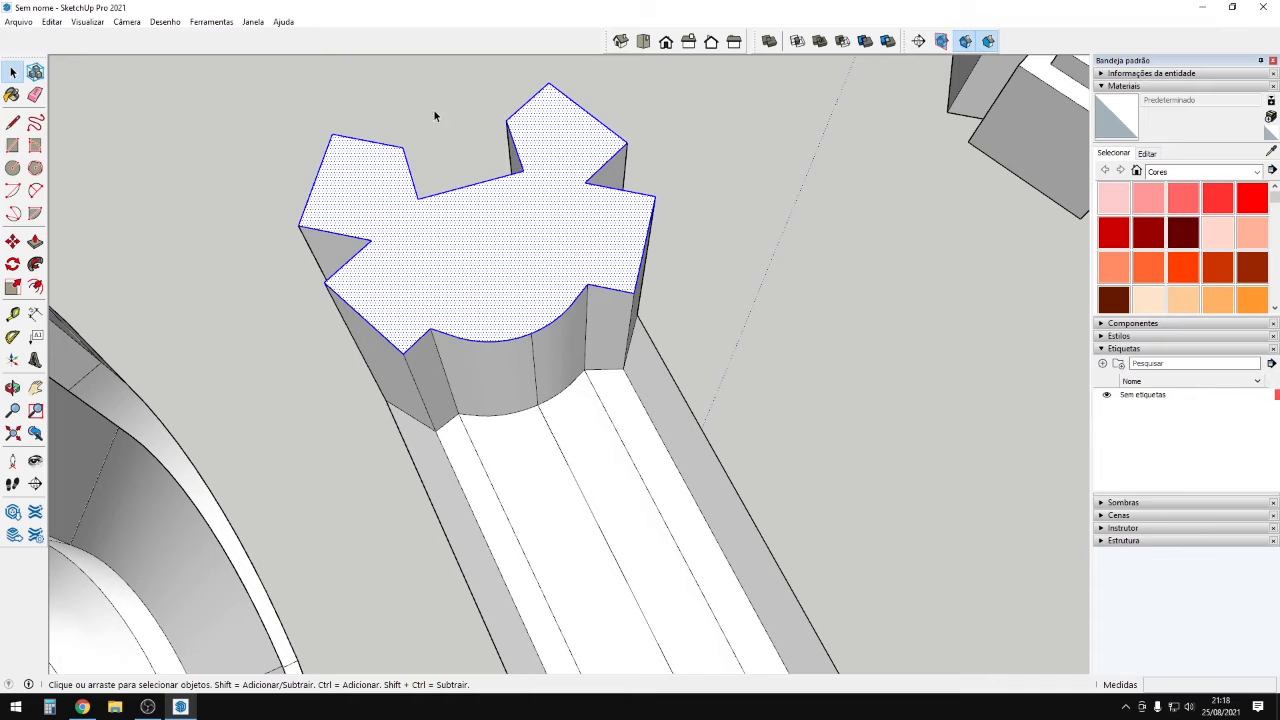
Draw two perpendicular 100 cm lines from a shared corner near the origin, one parallel to the red axis and one to the green.
scroll(473, 301, down, 5)
middle_drag(469, 238, 510, 430)
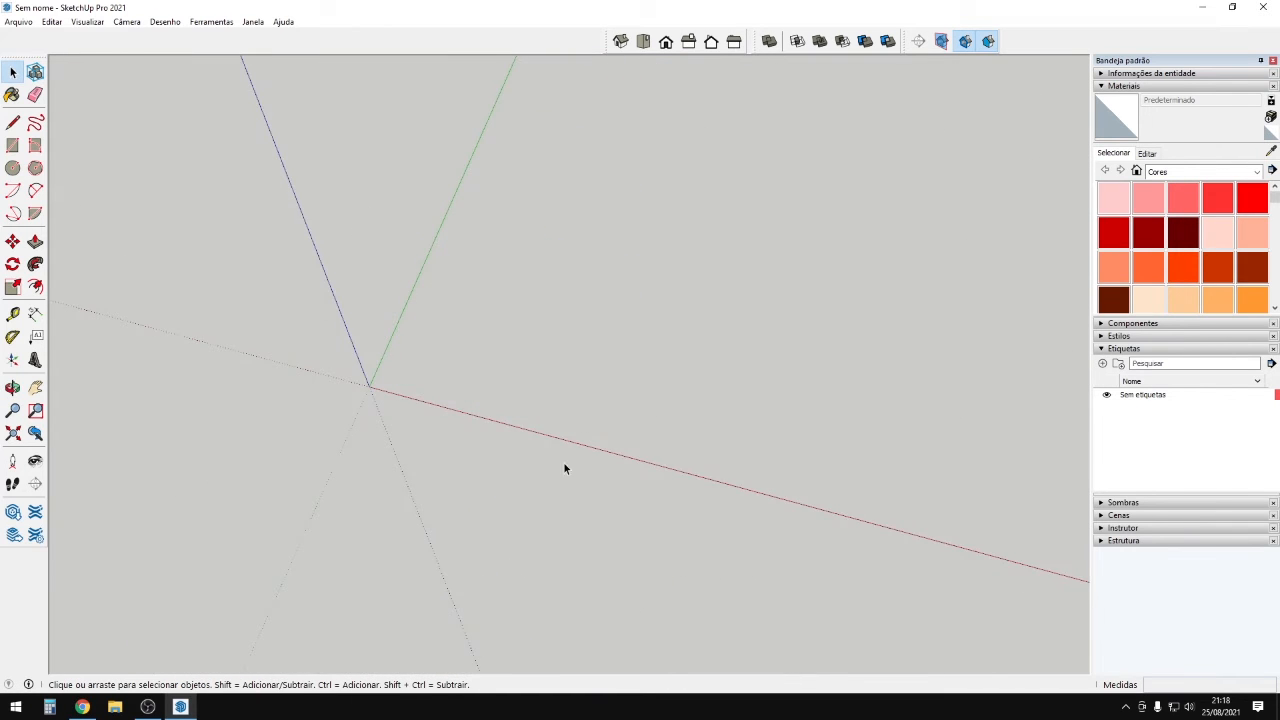
middle_drag(565, 465, 353, 401)
key(l)
click(372, 422)
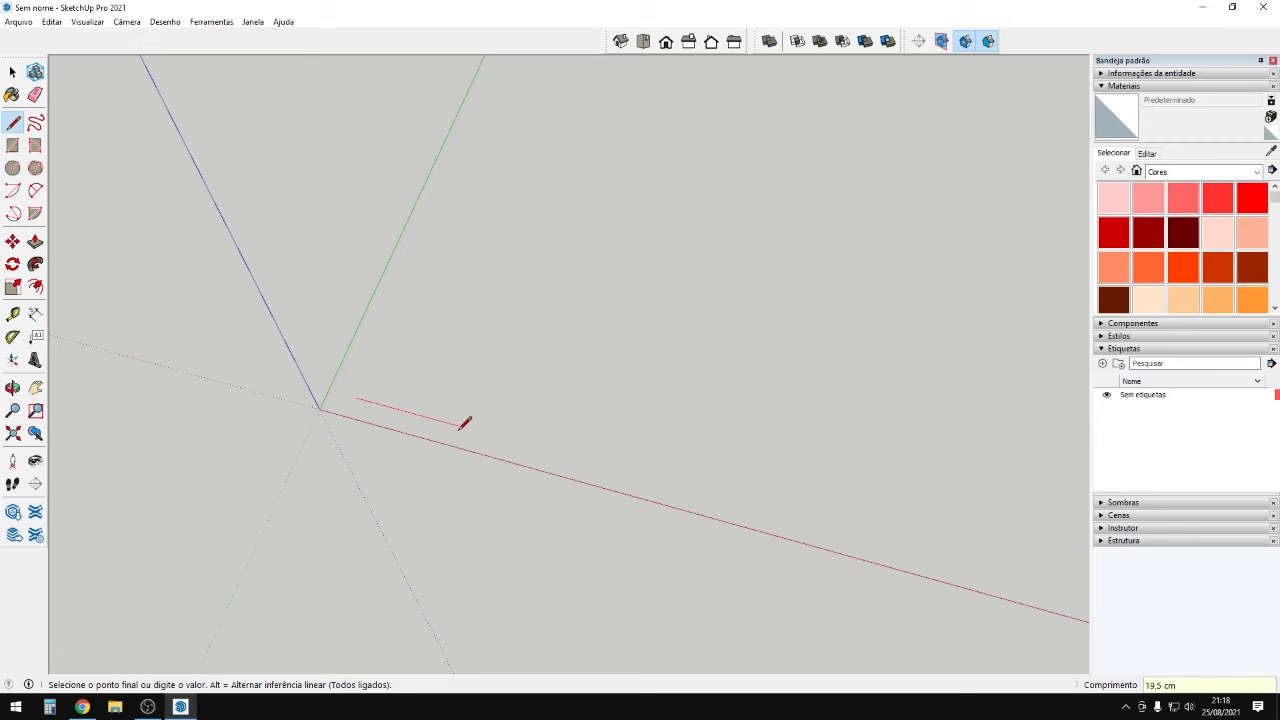
key(Return)
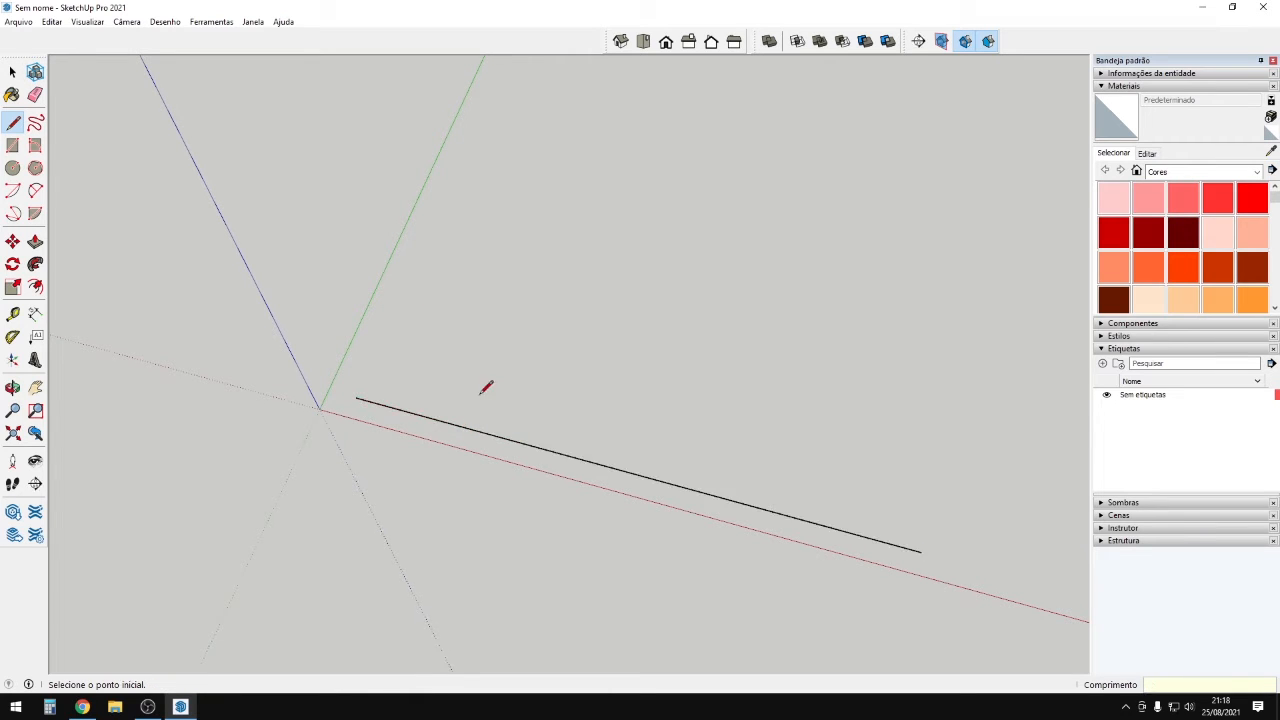
scroll(340, 387, down, 2)
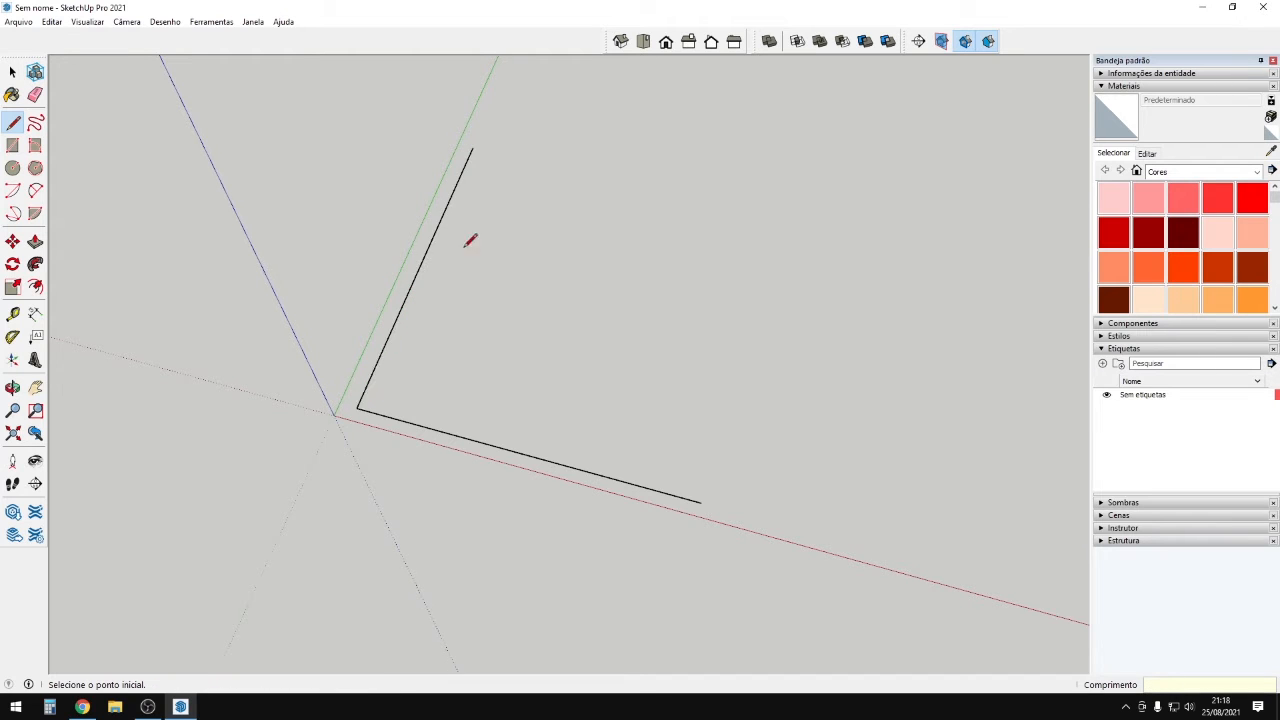
Dimension the green-axis line on its outer side and the red-axis line on the inner side of the corner.
click(36, 317)
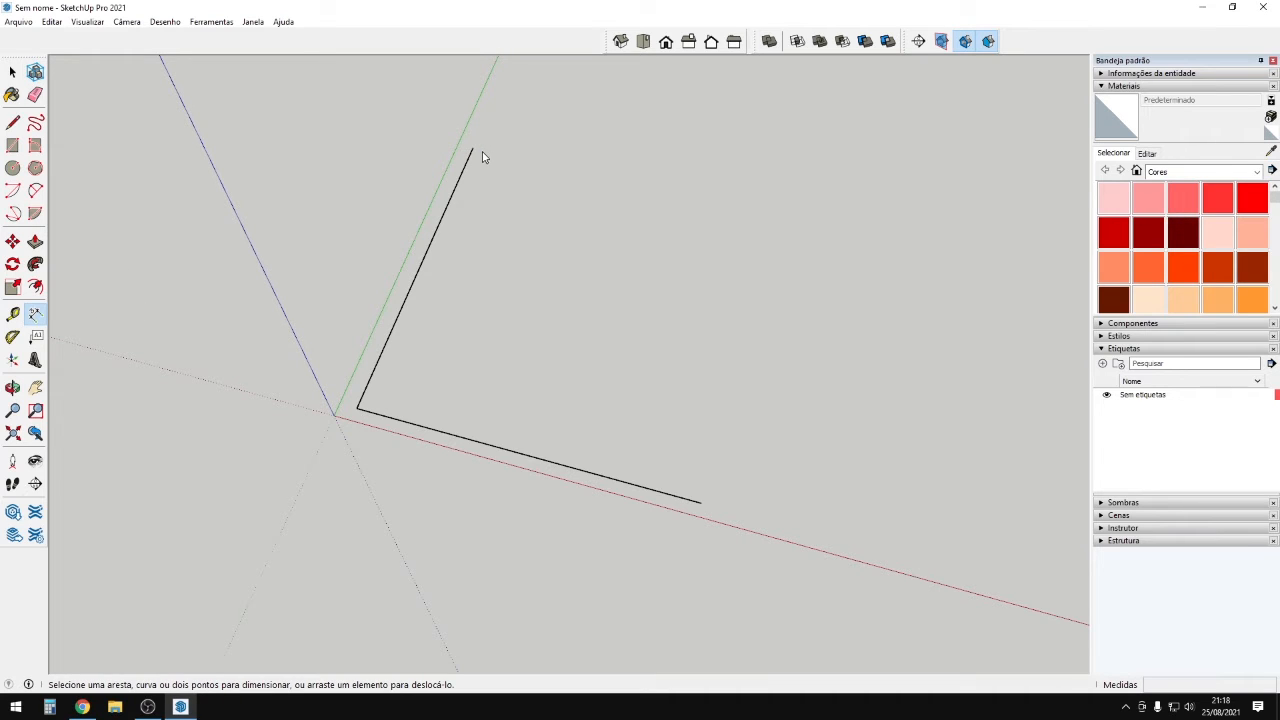
click(358, 410)
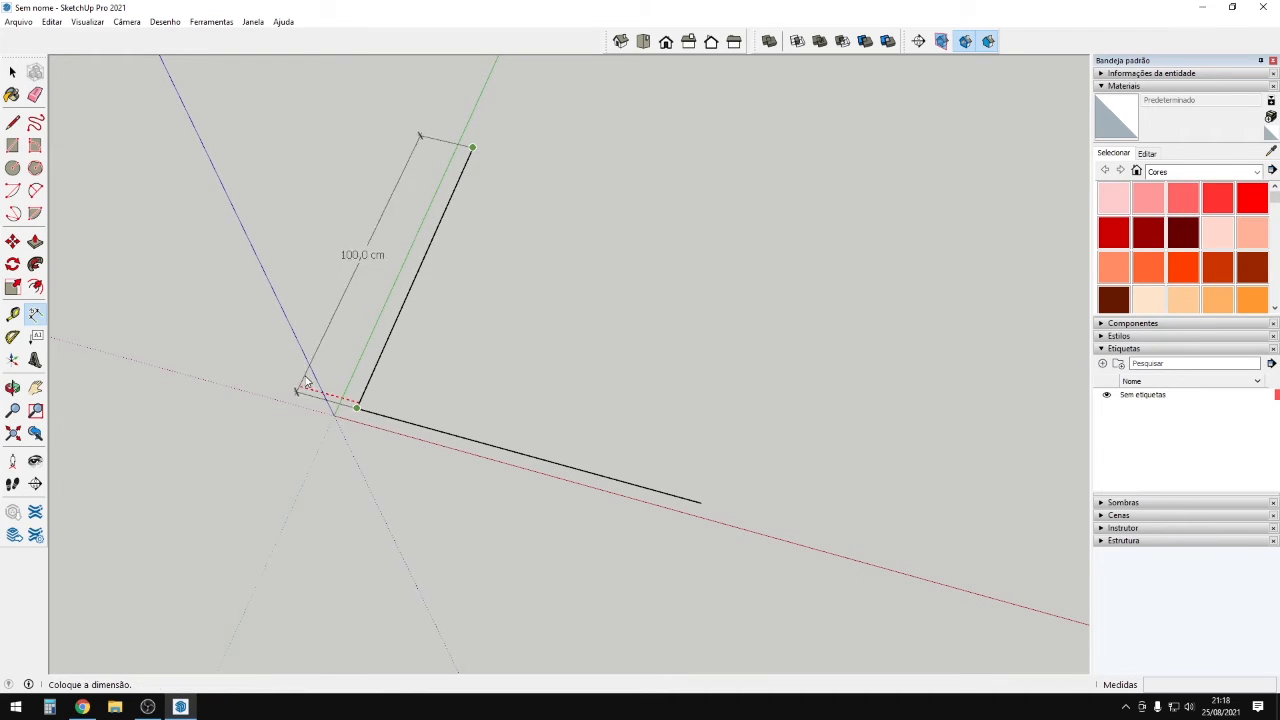
click(312, 380)
click(358, 410)
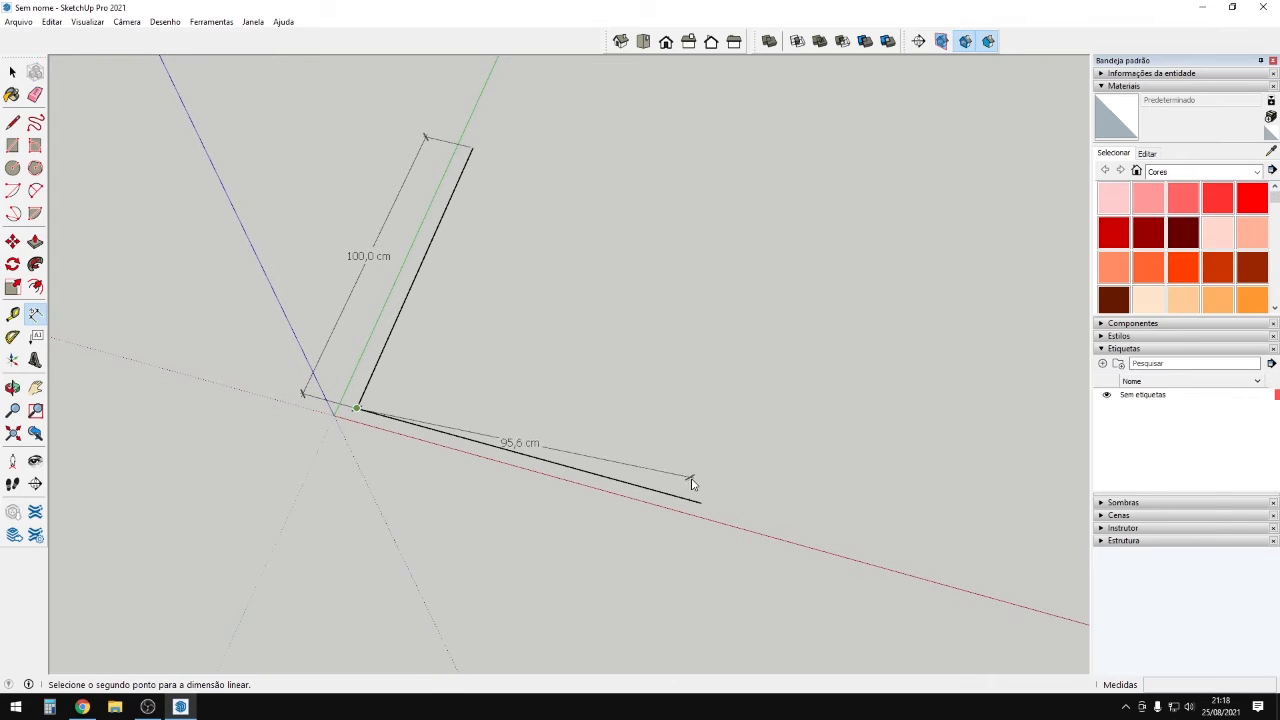
click(702, 505)
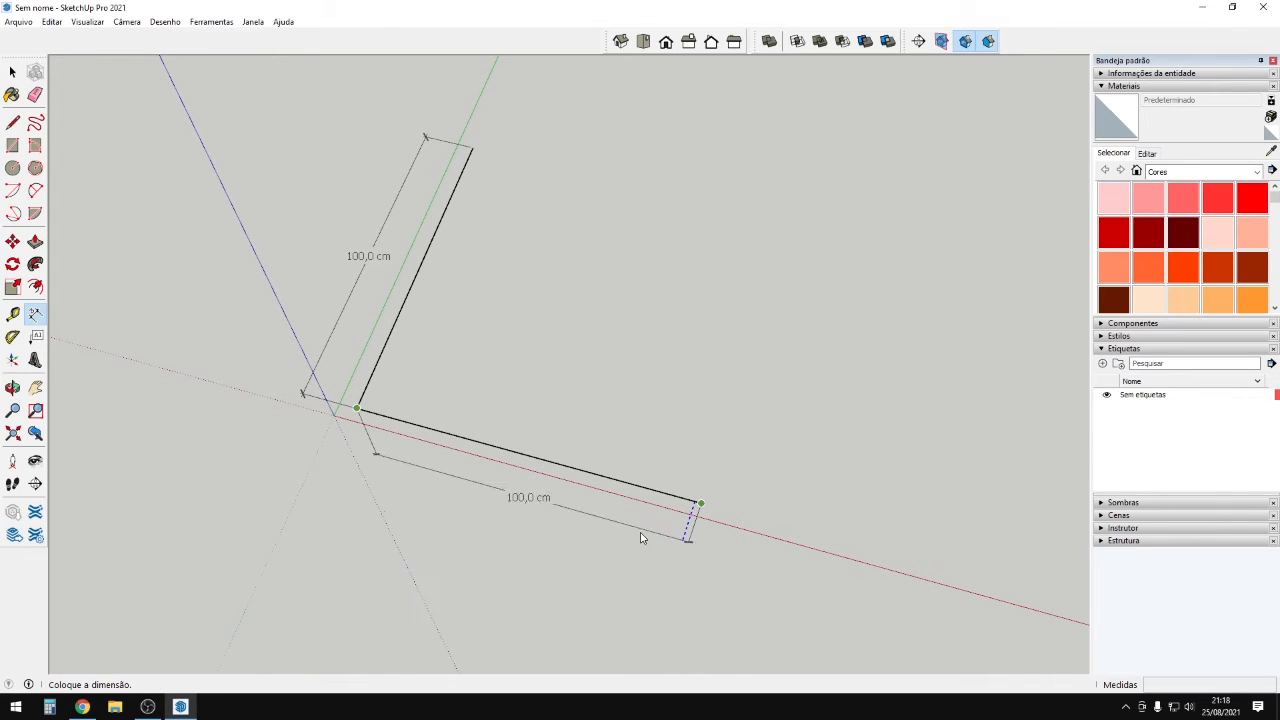
scroll(356, 410, up, 2)
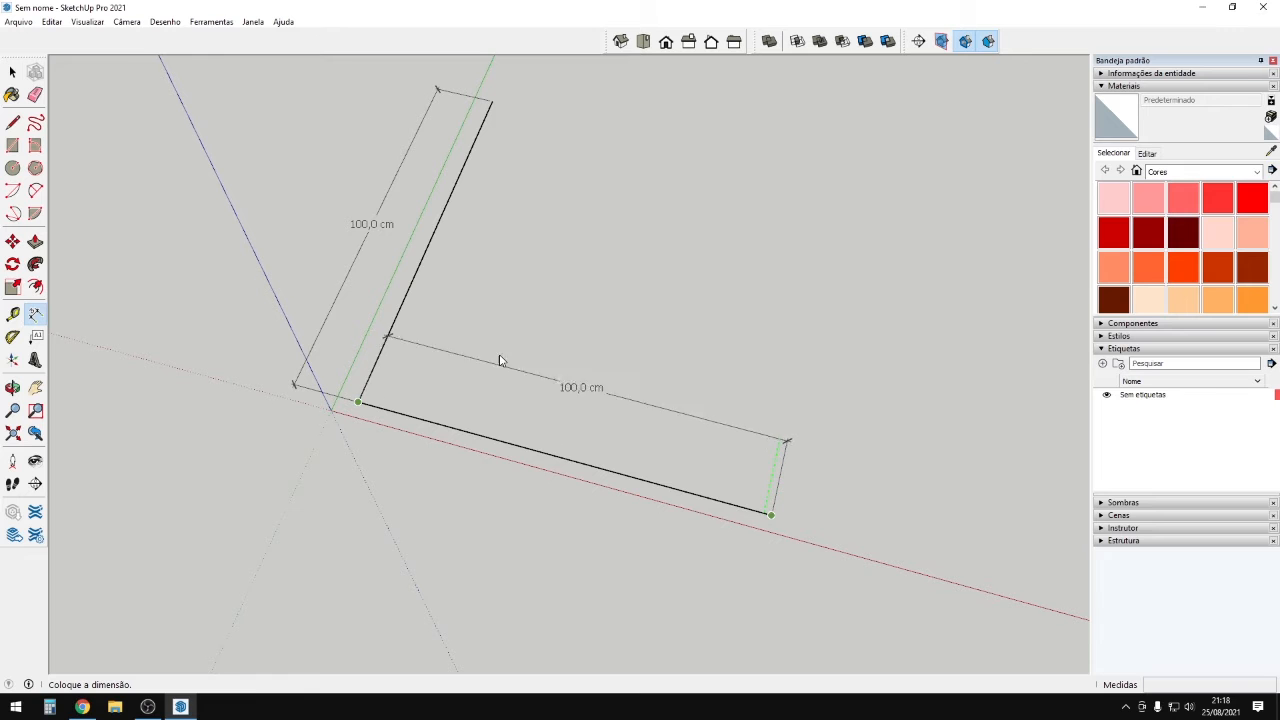
click(519, 400)
Reposition both line dimensions so they sit inside the corner, offset farther from the lines they measure.
middle_drag(517, 408, 103, 397)
middle_drag(771, 471, 338, 476)
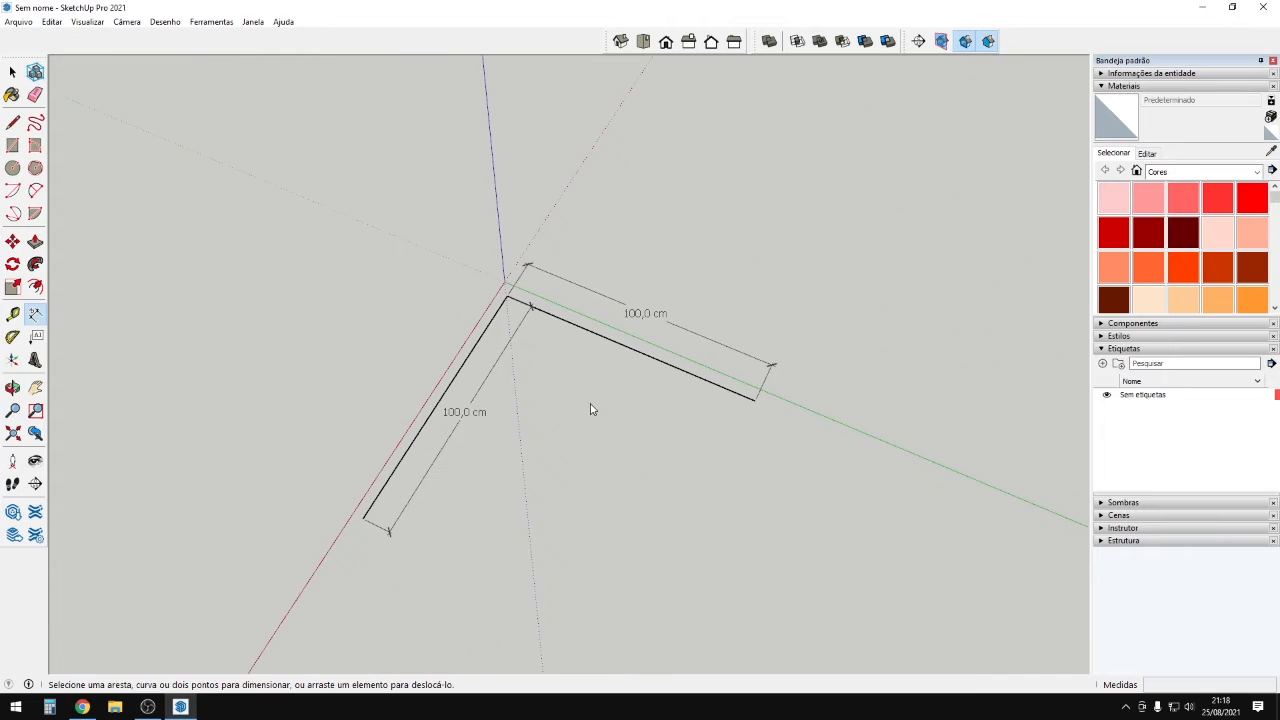
click(633, 316)
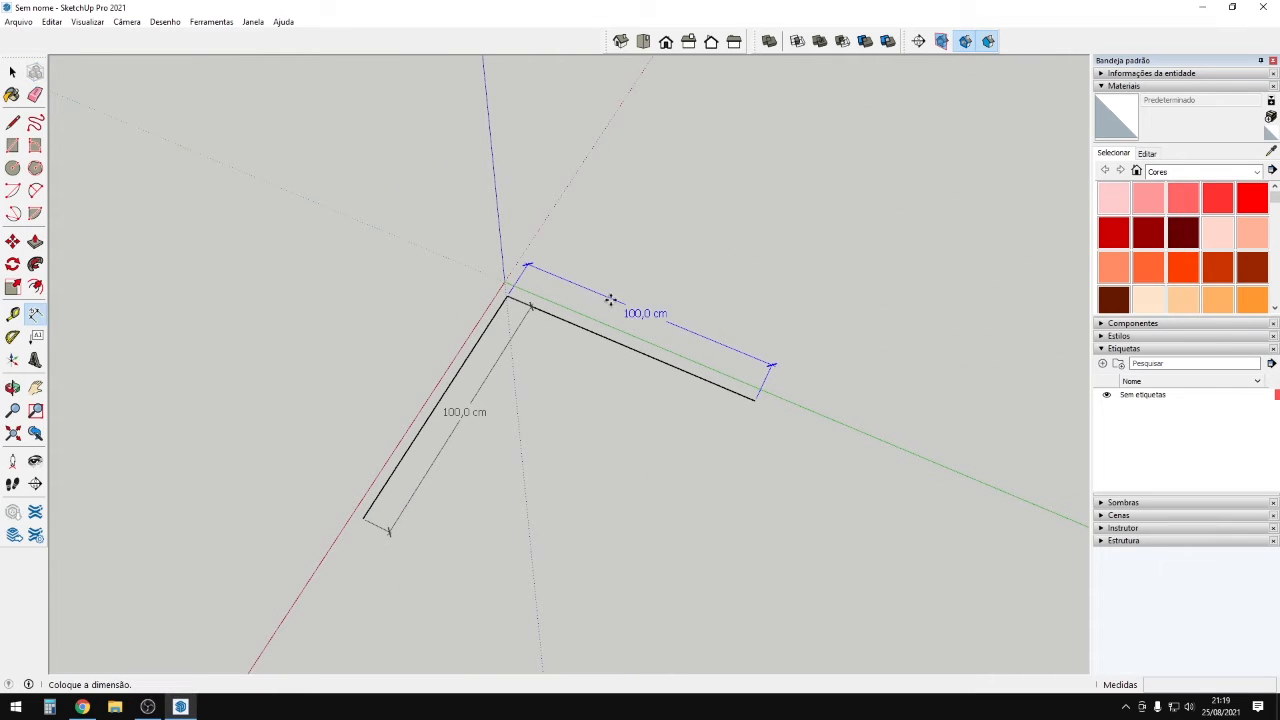
click(570, 388)
scroll(506, 370, up, 1)
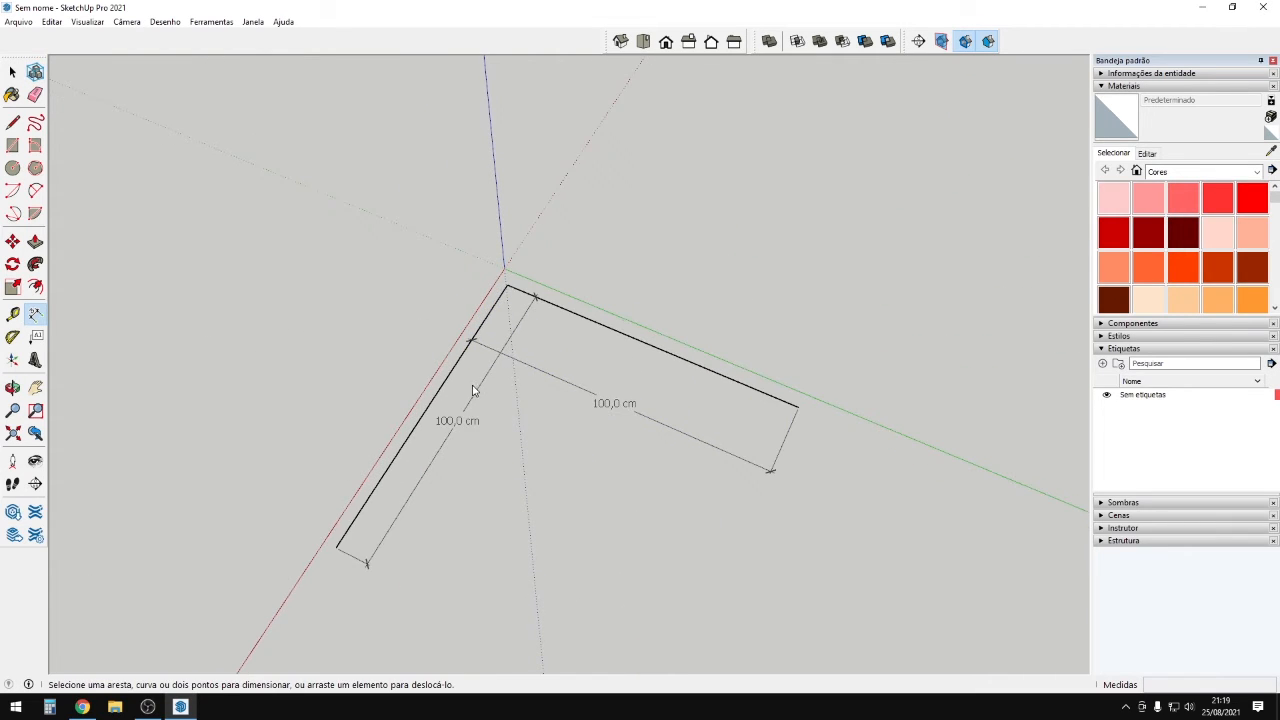
click(496, 364)
click(495, 374)
scroll(504, 350, up, 1)
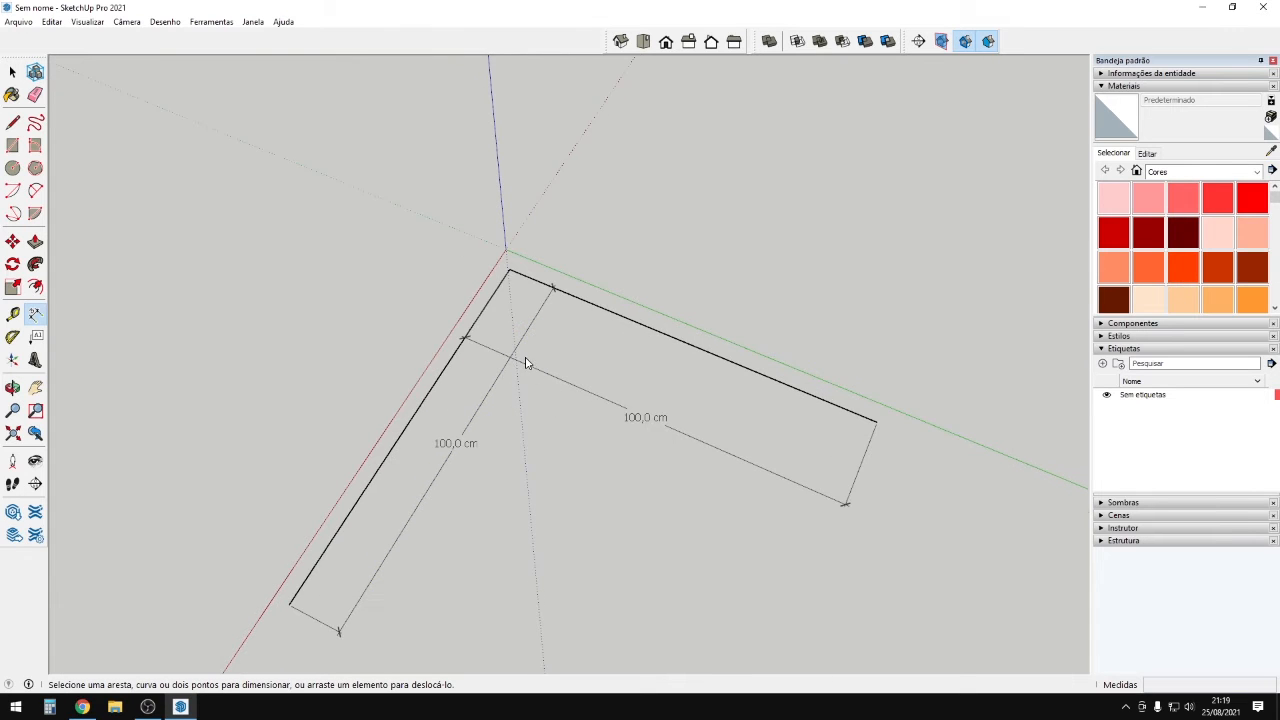
click(540, 367)
scroll(585, 433, up, 1)
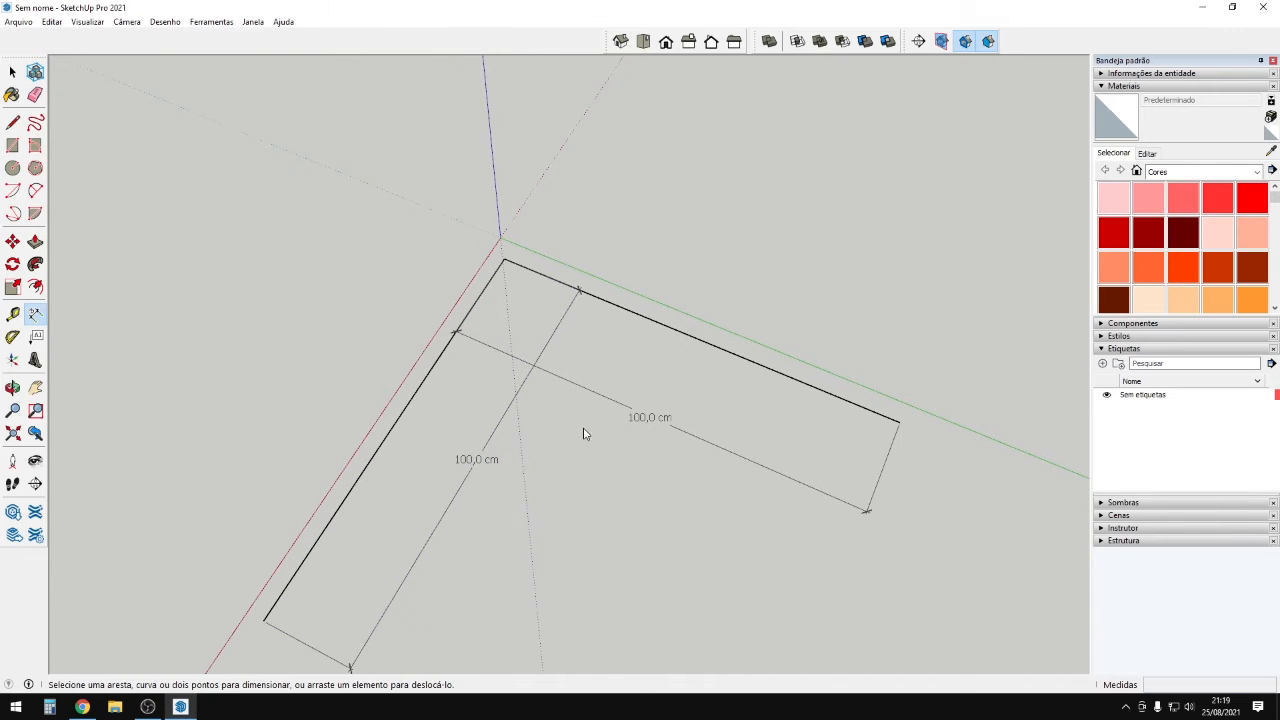
click(537, 368)
key(Escape)
Delete both linear dimensions from the two lines.
click(534, 362)
key(Escape)
click(550, 374)
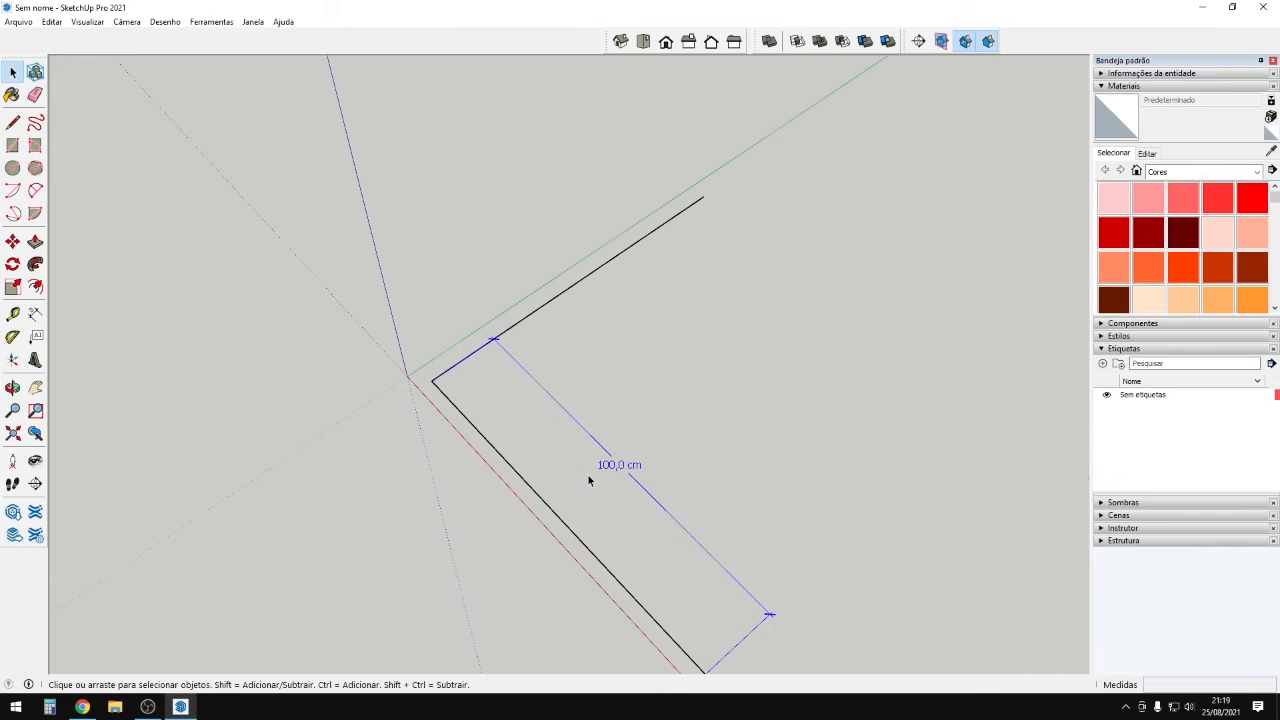
key(Delete)
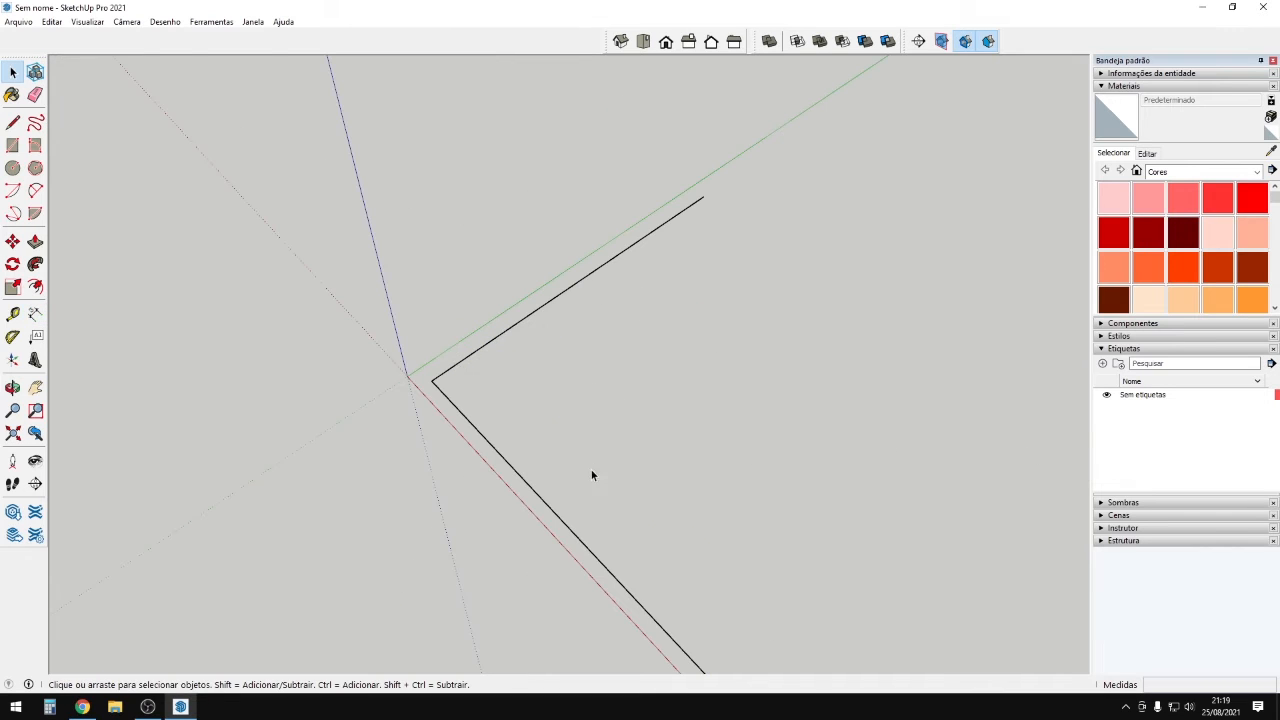
Place a guide point with the Tape Measure about 33 cm from the corner along the green-axis line.
click(13, 316)
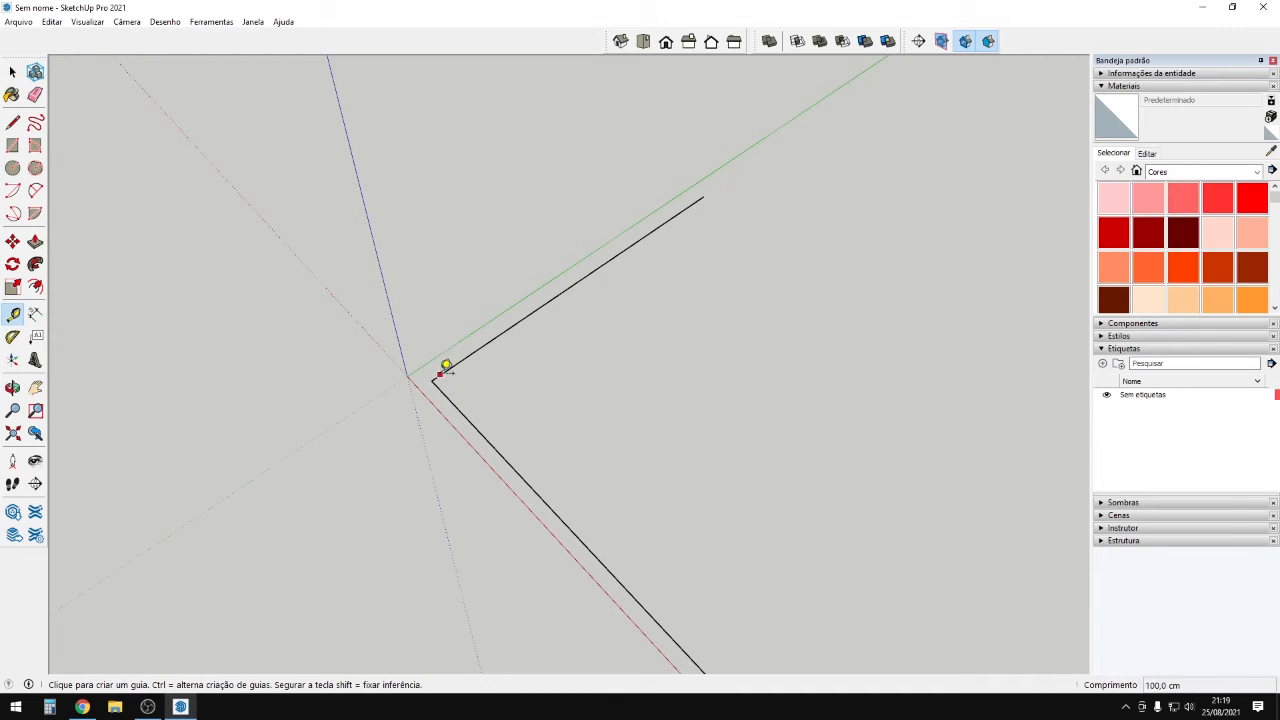
click(431, 380)
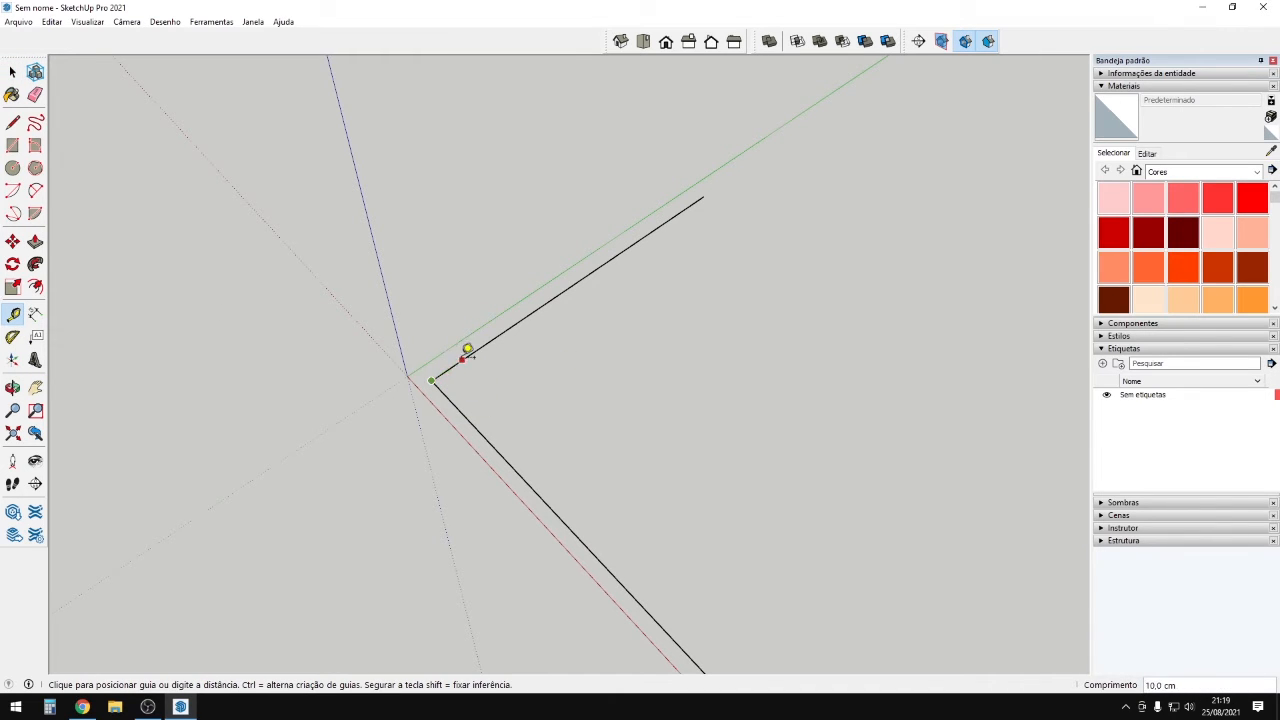
scroll(429, 289, up, 3)
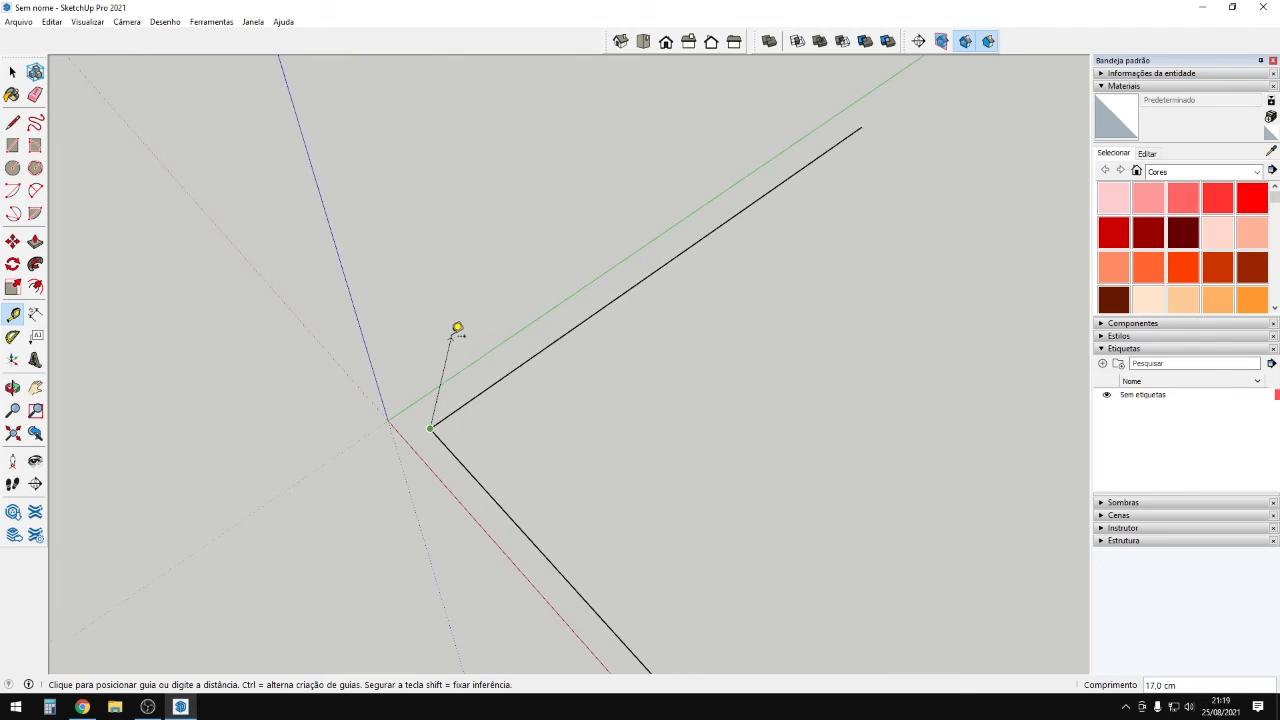
scroll(457, 330, down, 1)
key(Escape)
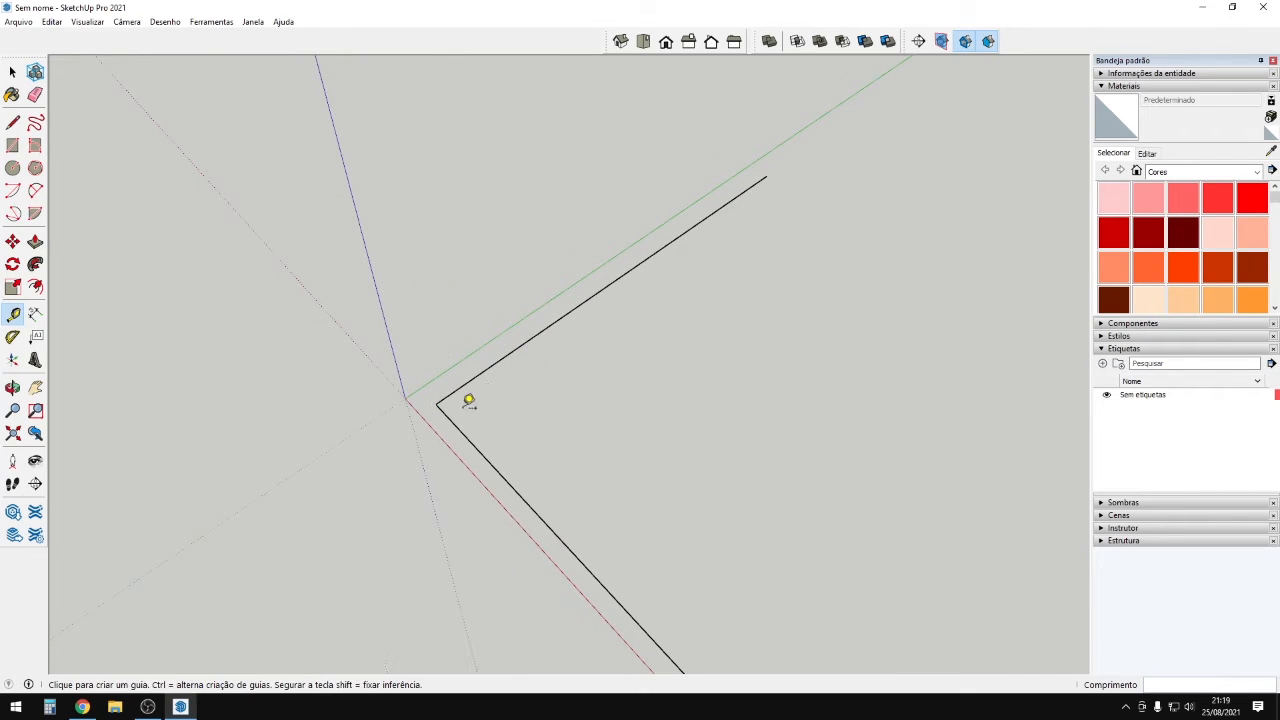
click(449, 396)
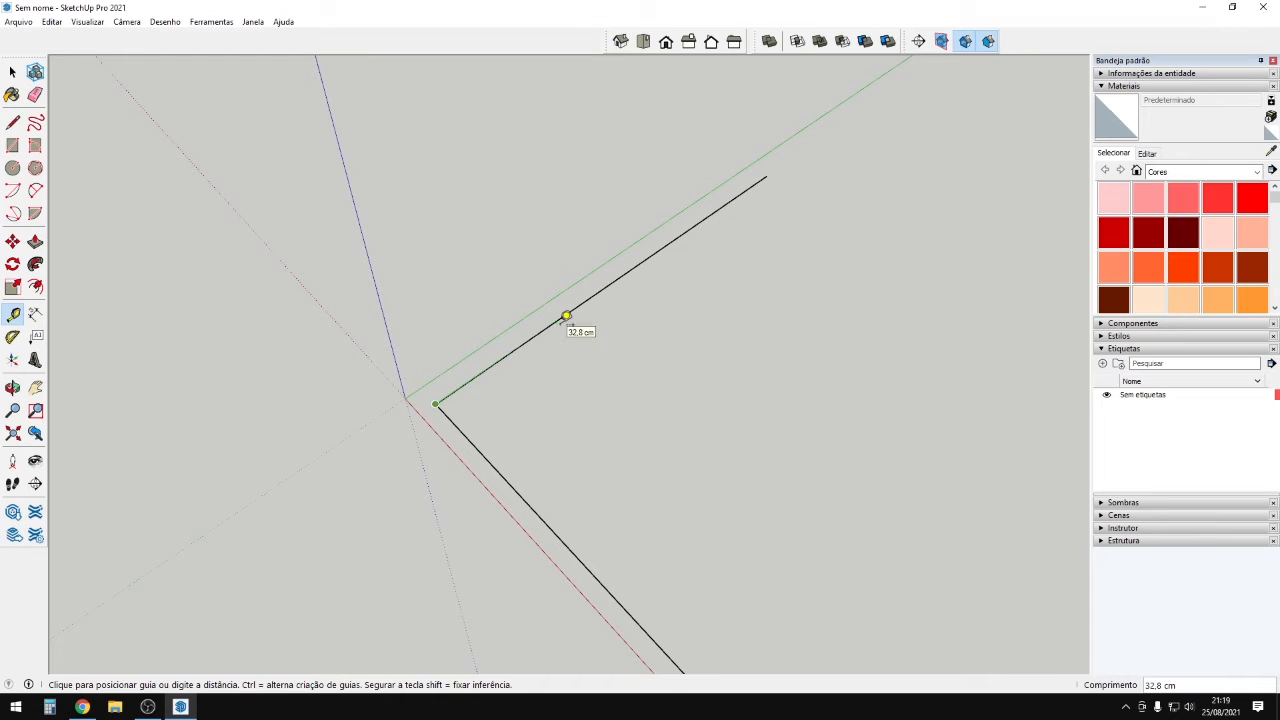
click(568, 315)
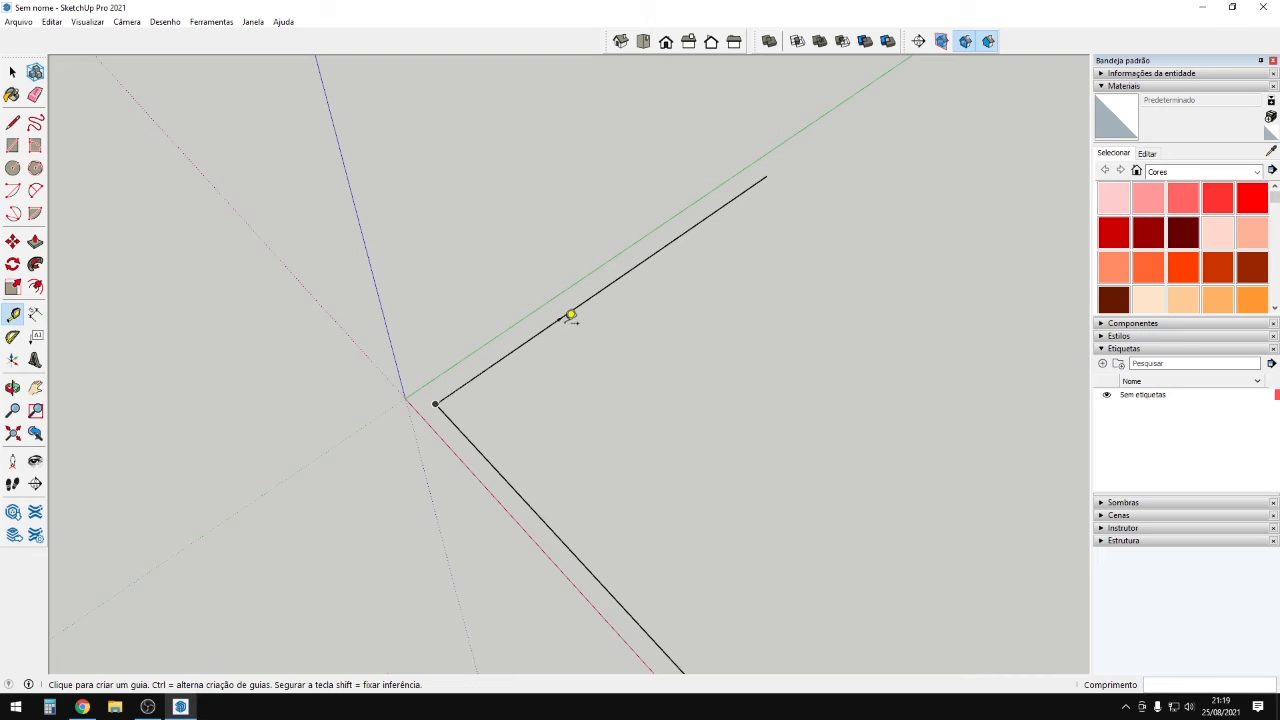
Create a guide line parallel to the red-axis line, passing through the guide point on the green-axis line.
scroll(570, 317, up, 3)
scroll(500, 480, down, 2)
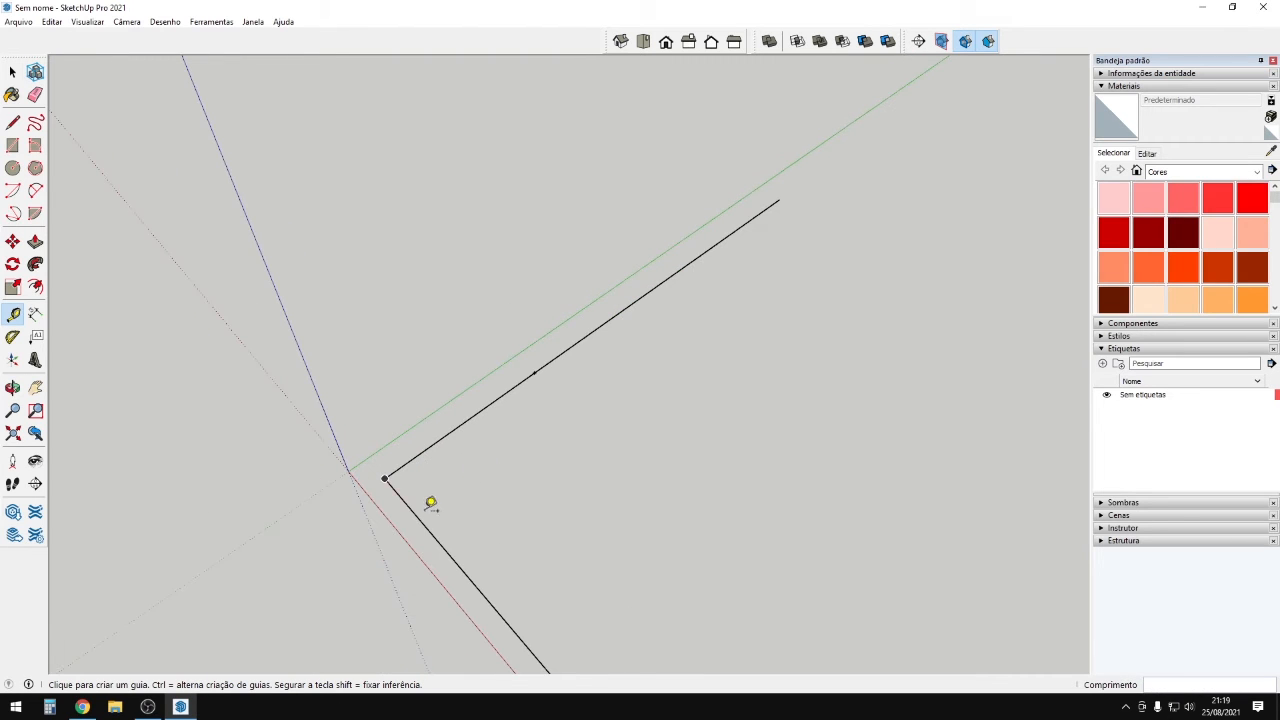
click(422, 521)
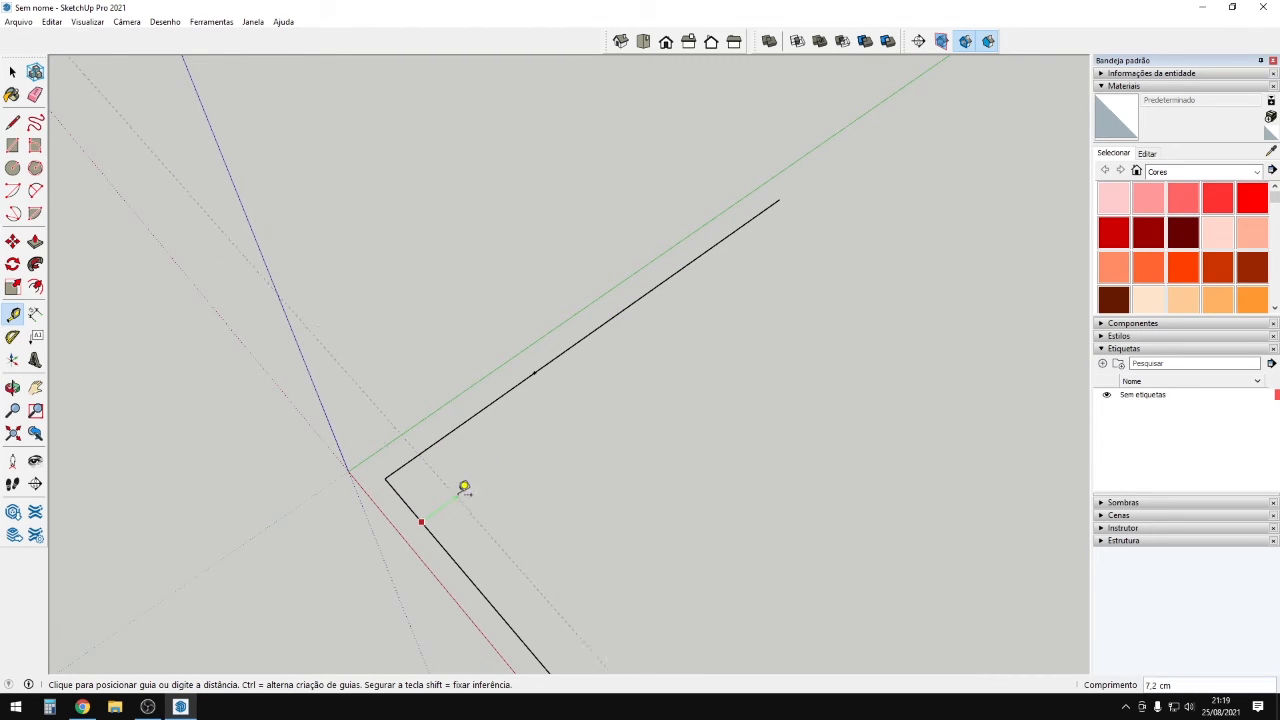
click(591, 416)
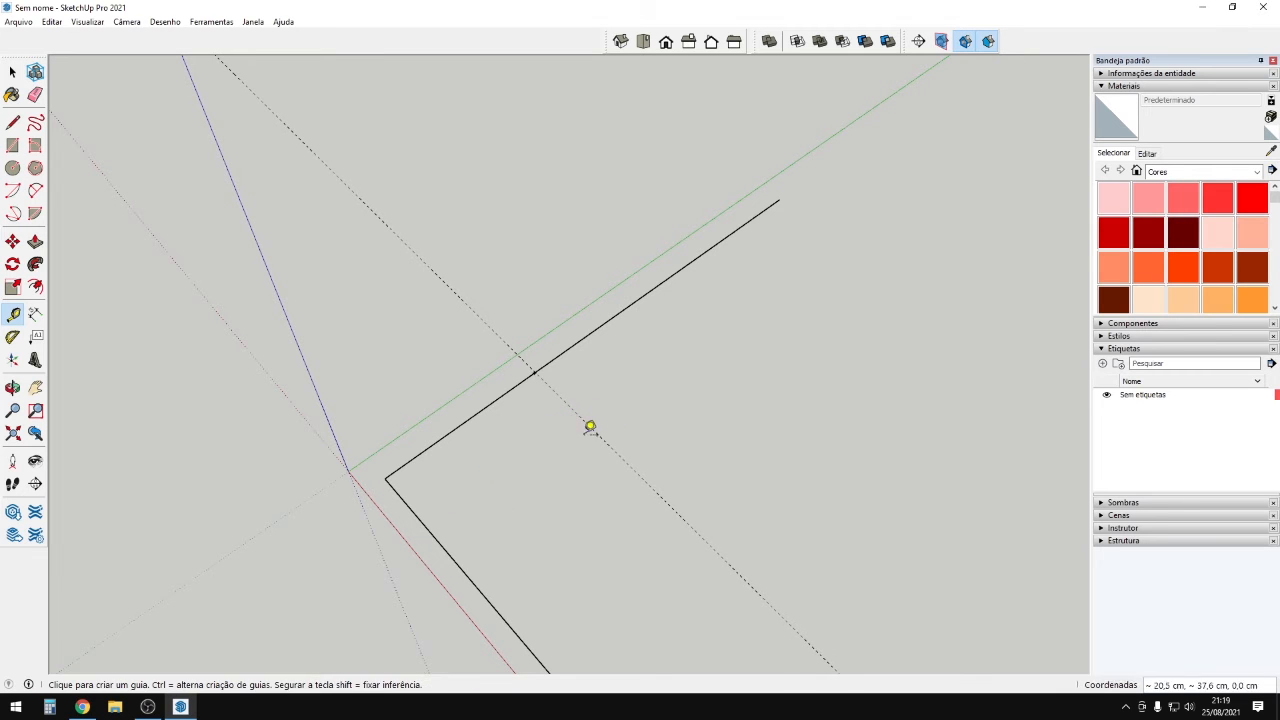
Create a second guide line parallel to the green-axis line, offset about 15 cm to the inside of the corner.
mouse_move(586, 426)
middle_down()
mouse_move(151, 229)
mouse_move(237, 181)
mouse_move(380, 271)
mouse_move(429, 374)
mouse_move(491, 437)
mouse_move(568, 458)
mouse_move(420, 463)
mouse_move(517, 429)
mouse_move(466, 477)
mouse_move(451, 423)
middle_up()
click(444, 421)
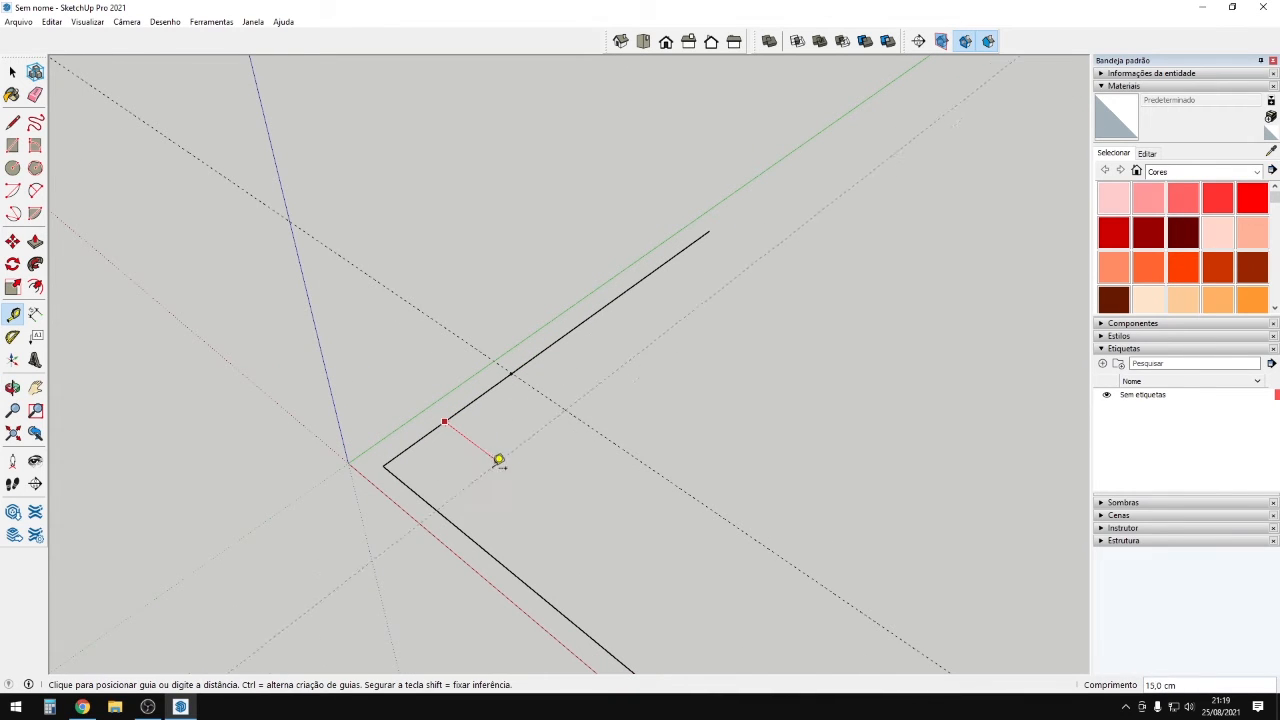
click(499, 461)
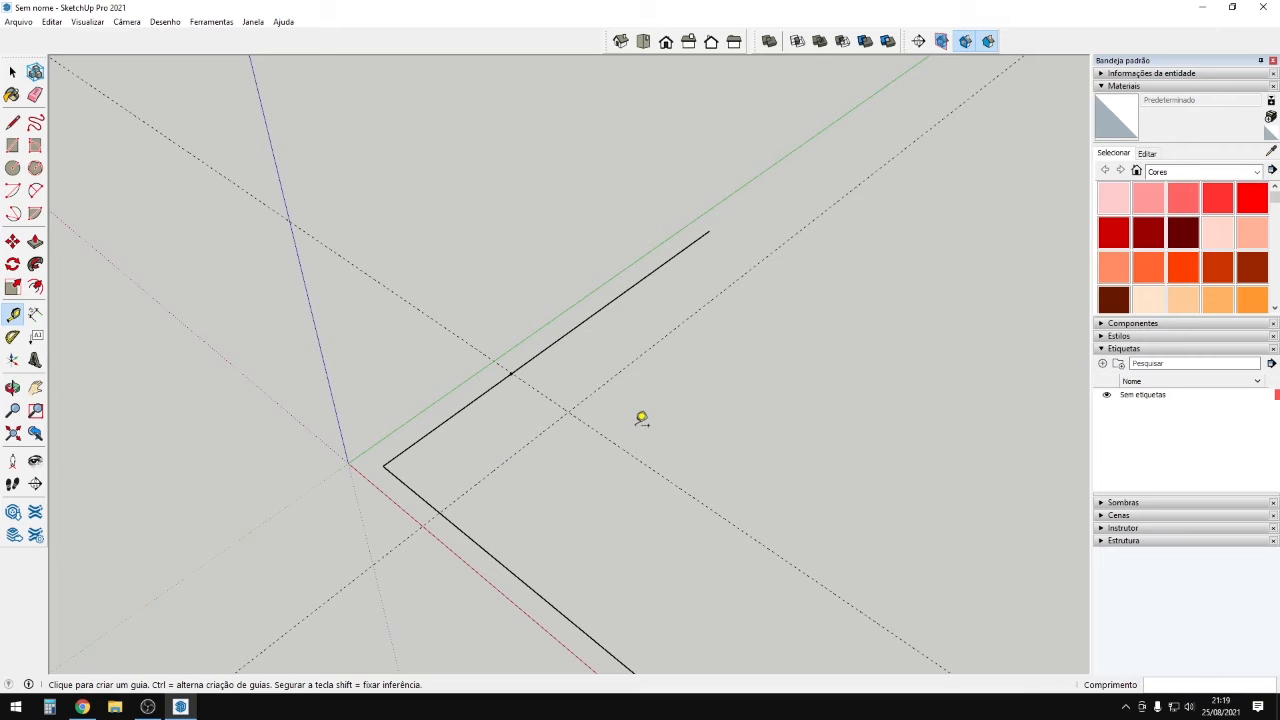
key(r)
click(567, 411)
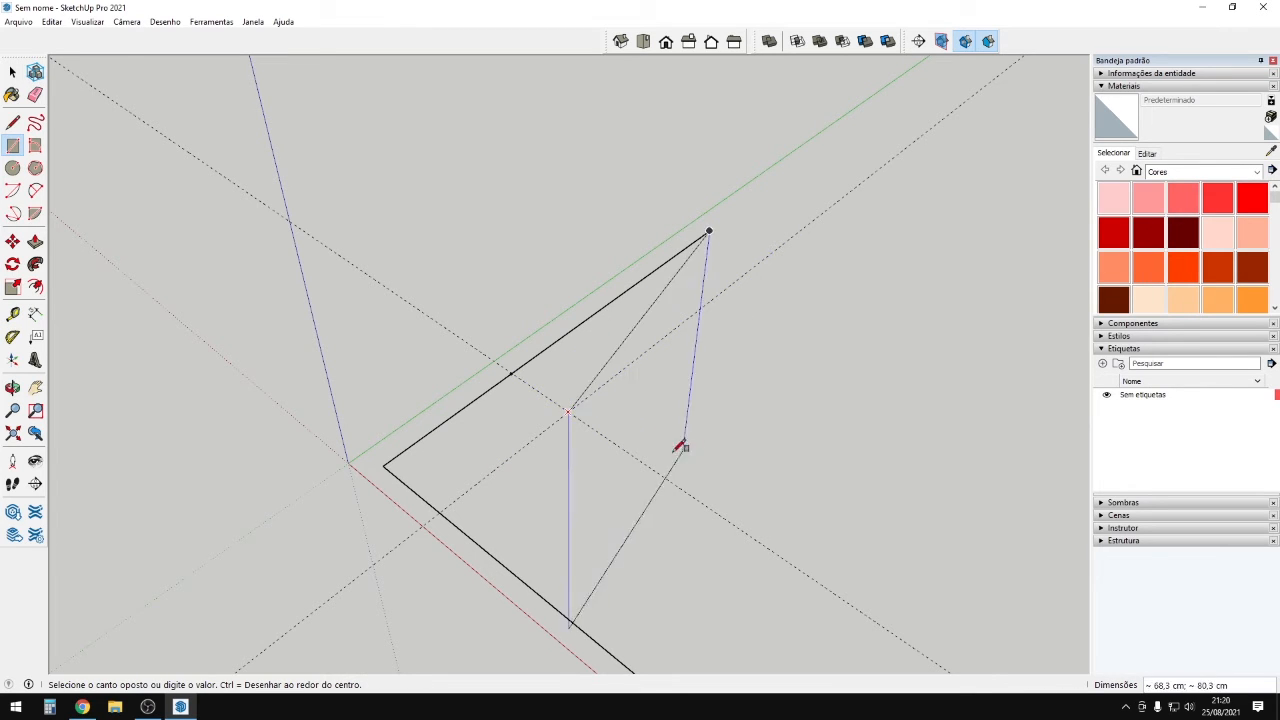
key(Escape)
Delete both guide lines and the guide point, leaving only the two drawn lines.
key(space)
click(583, 421)
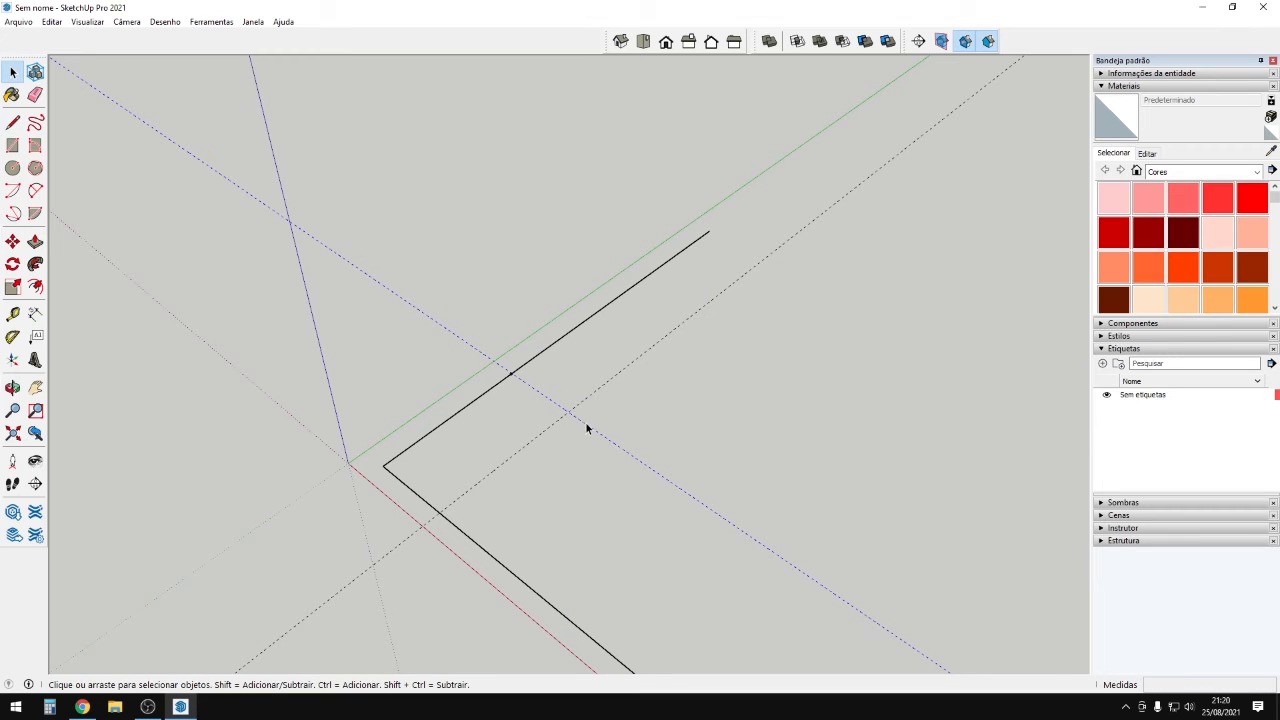
key(Delete)
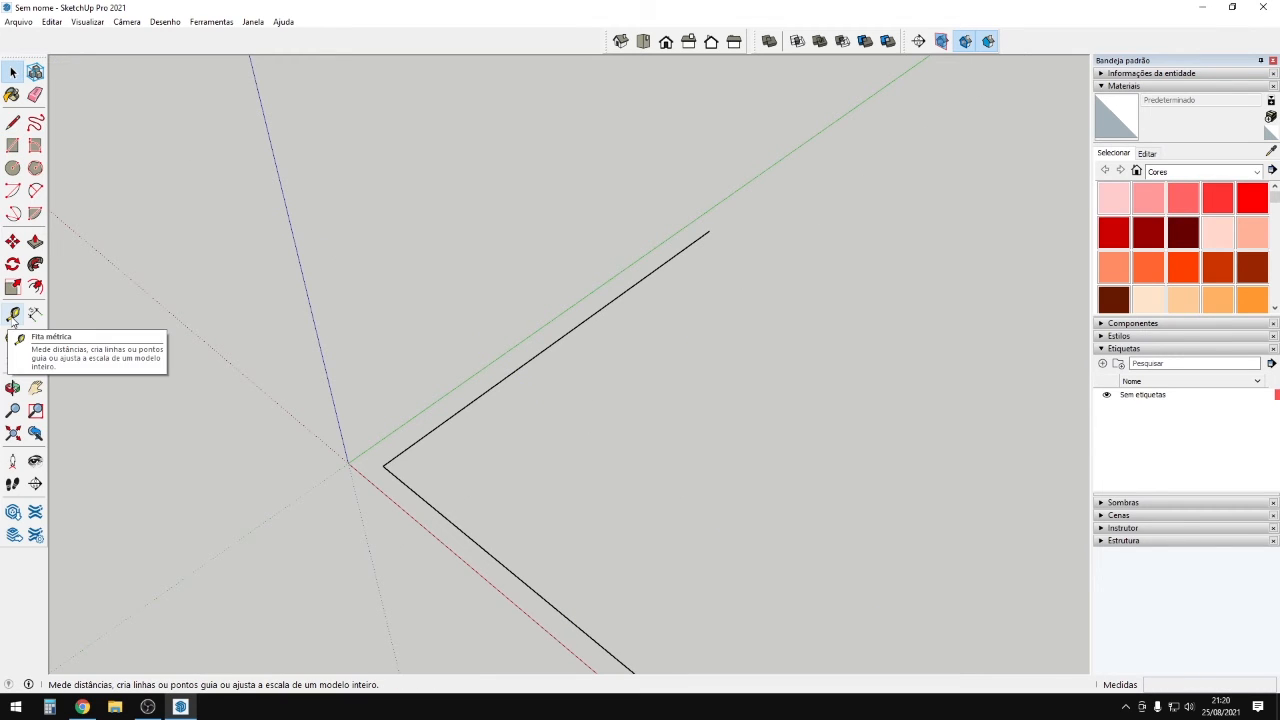
Measure the green-axis line between the corner and its free end with the Tape Measure.
click(20, 319)
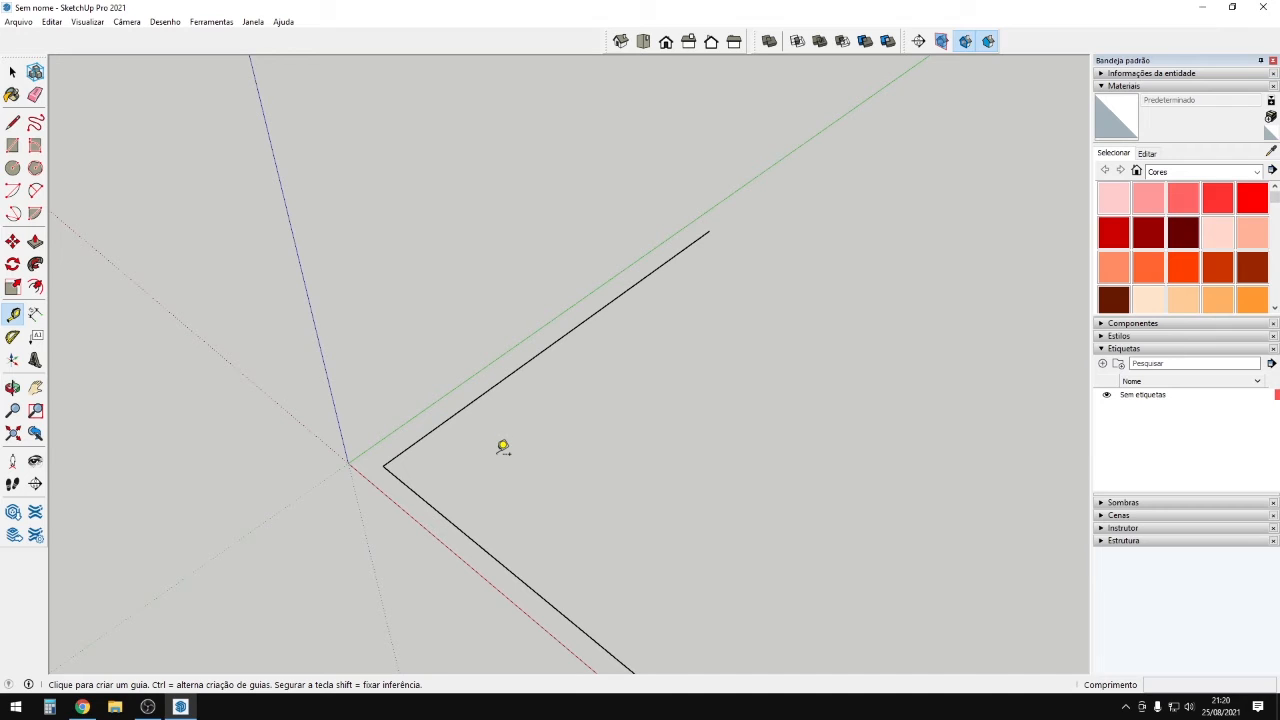
click(388, 462)
scroll(403, 369, down, 1)
click(660, 252)
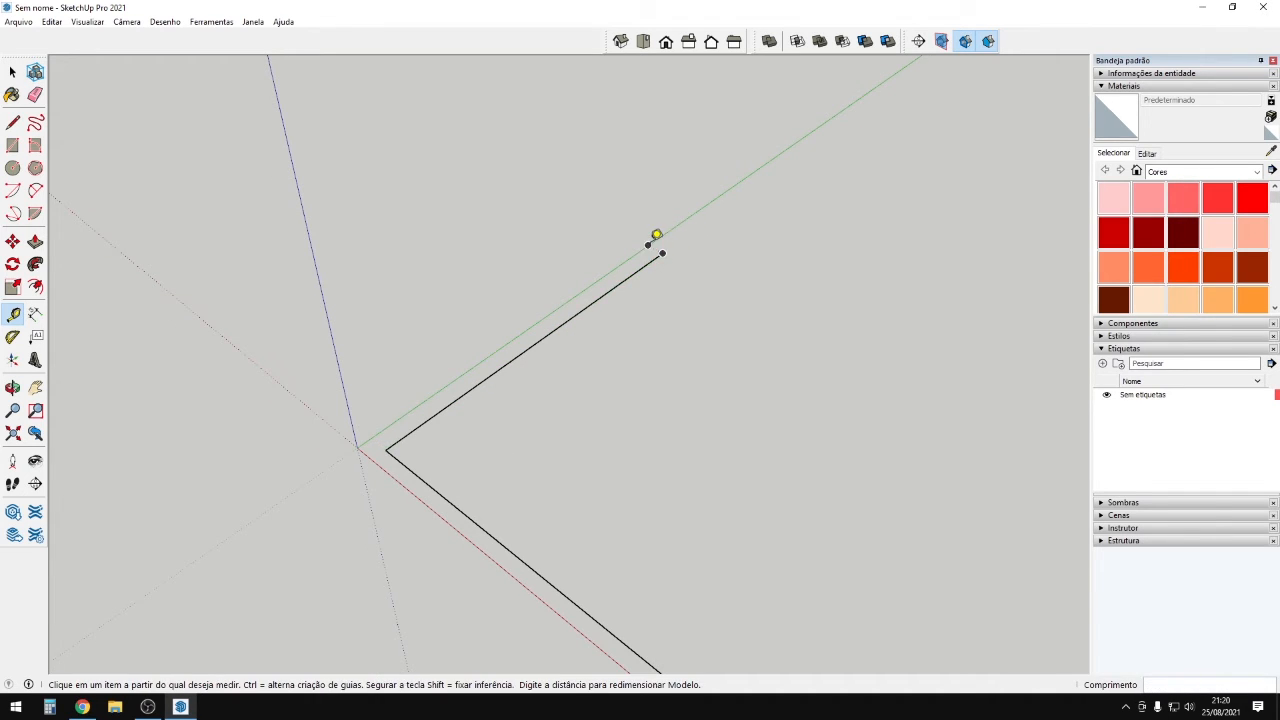
click(662, 254)
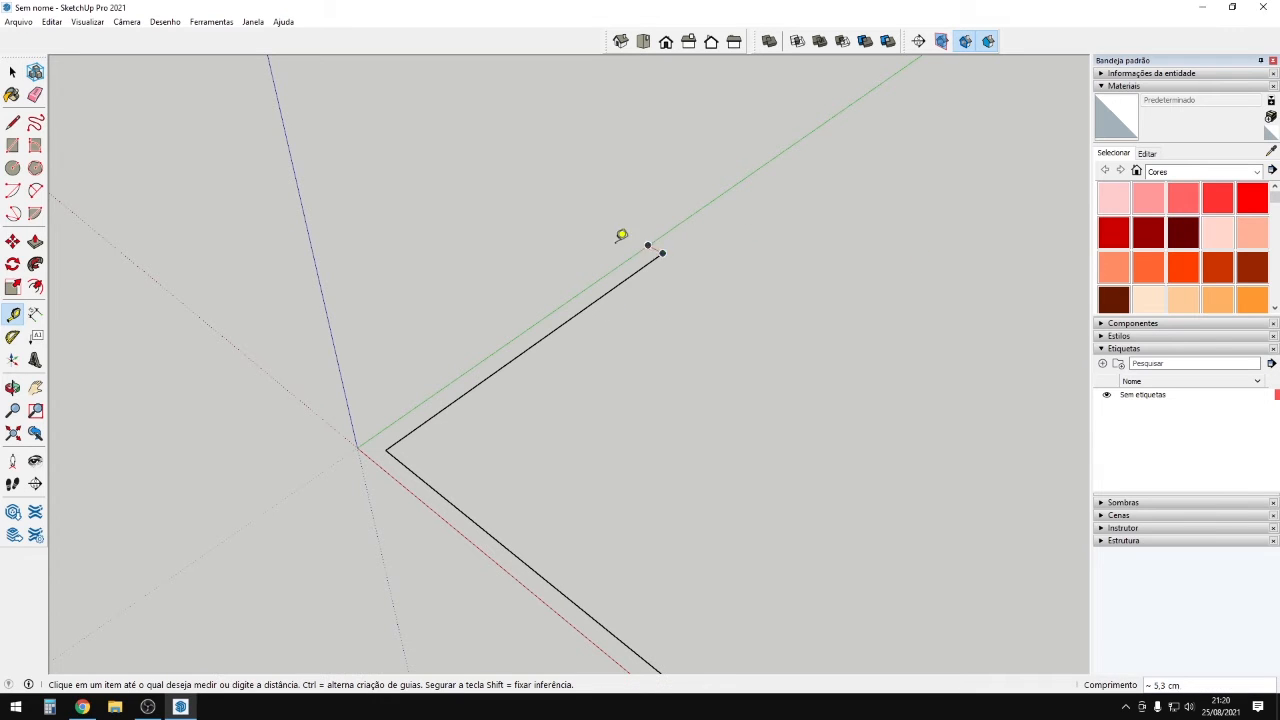
click(387, 447)
Measure the red-axis line from the corner to its end, and the diagonal distance between the two lines' free ends.
click(388, 446)
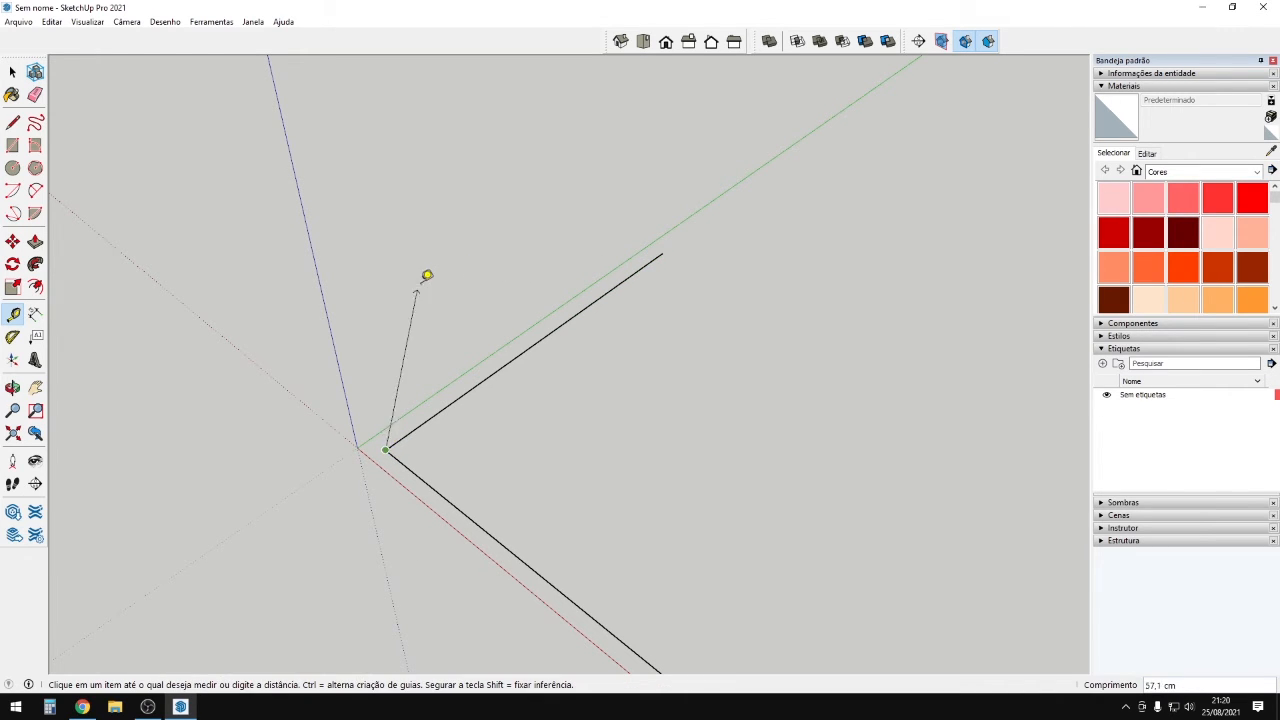
scroll(426, 277, down, 1)
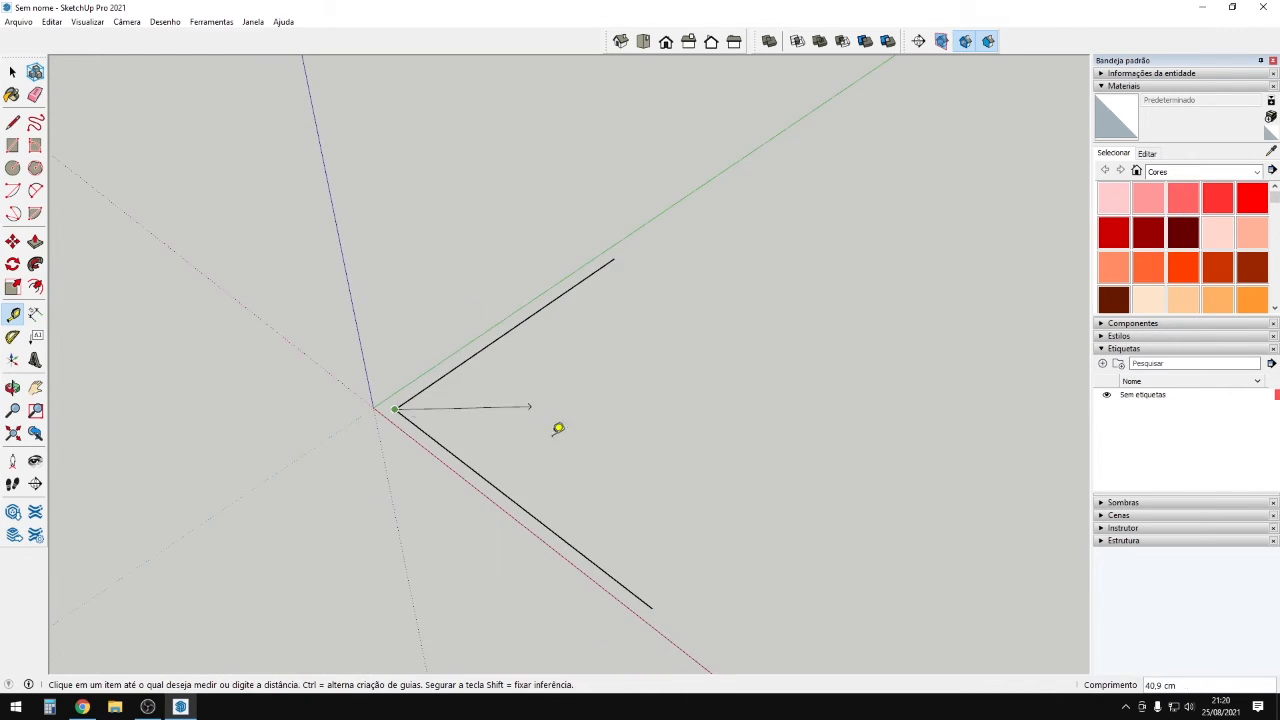
click(657, 600)
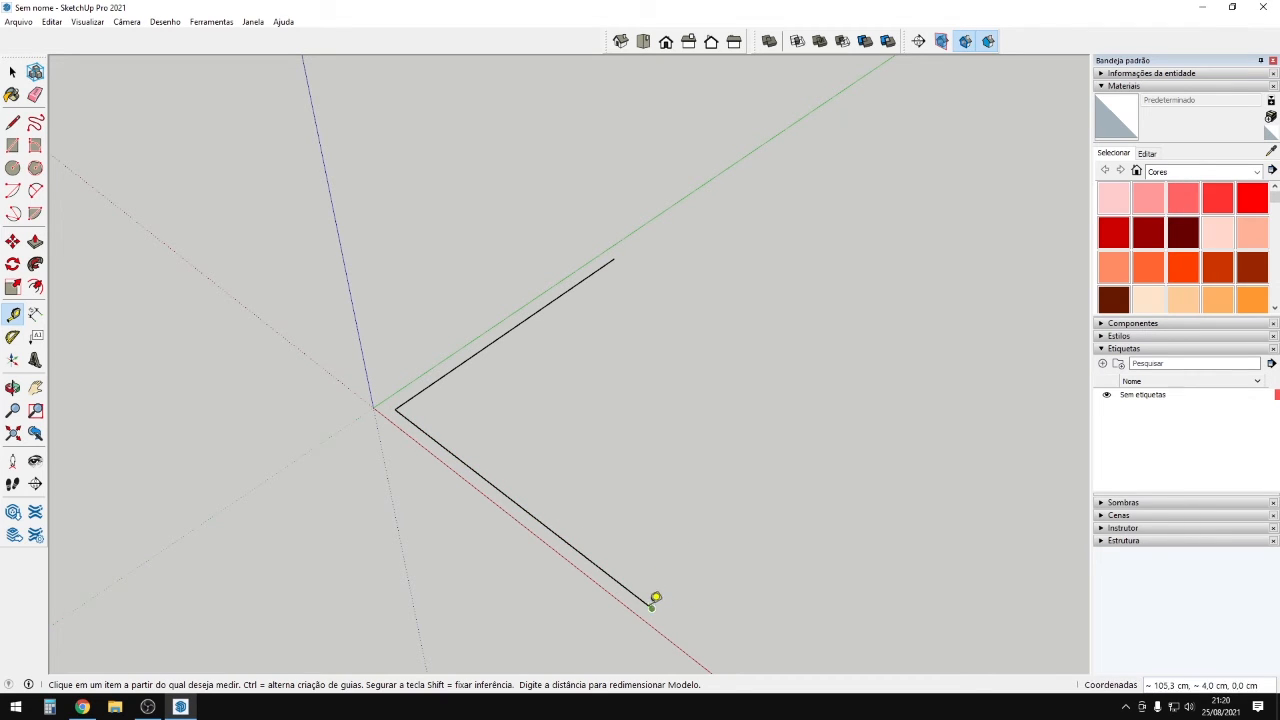
click(652, 604)
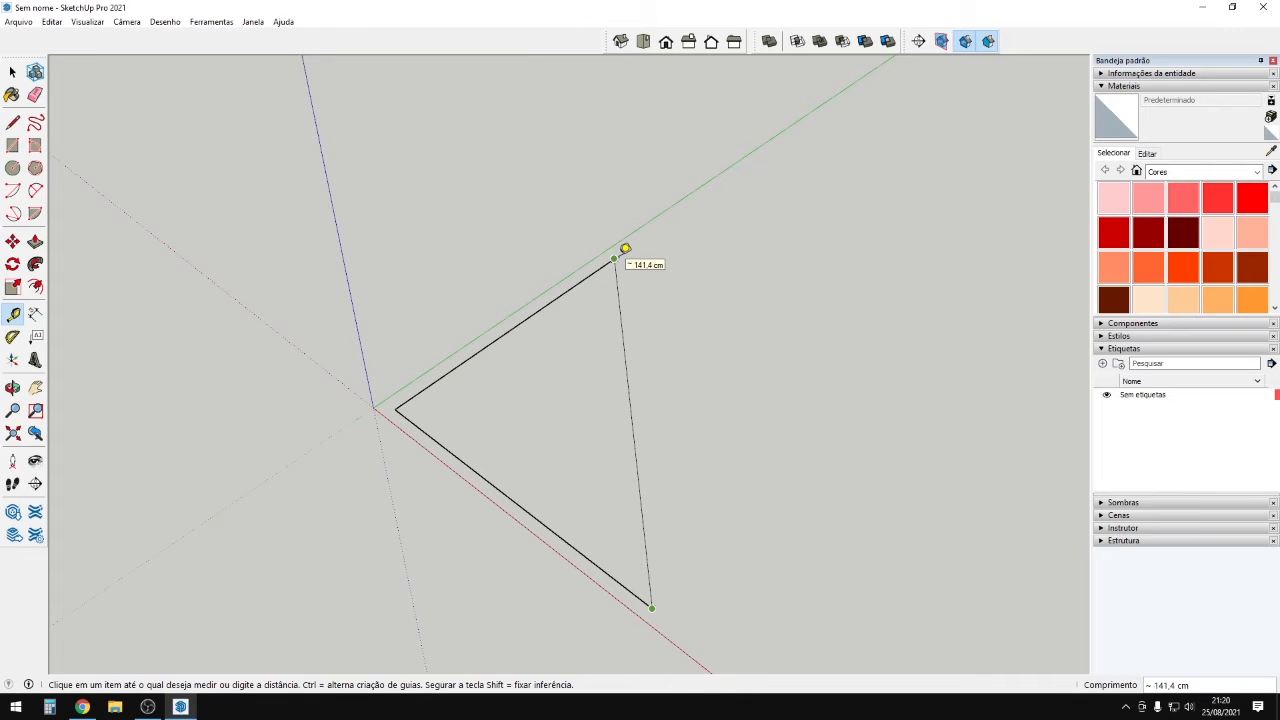
key(Escape)
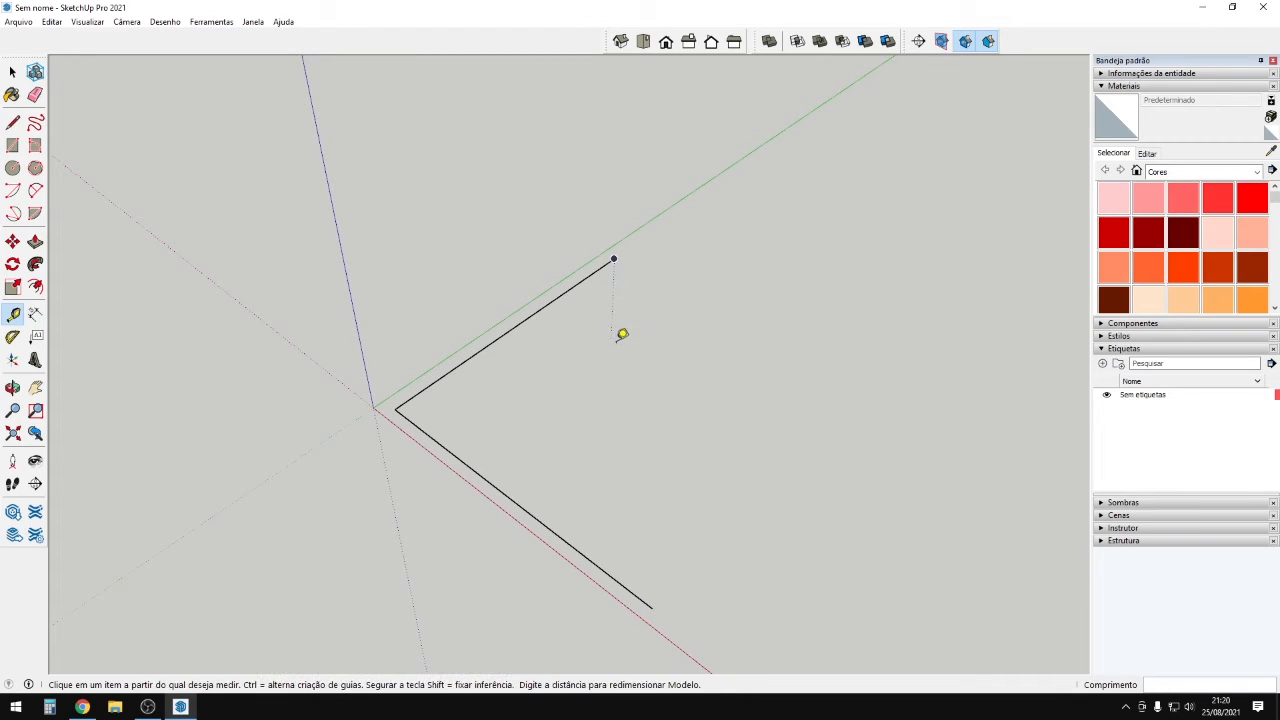
Attach a leader text reading "gafdsggter" to the green-axis line, placing the label inside the corner.
key(space)
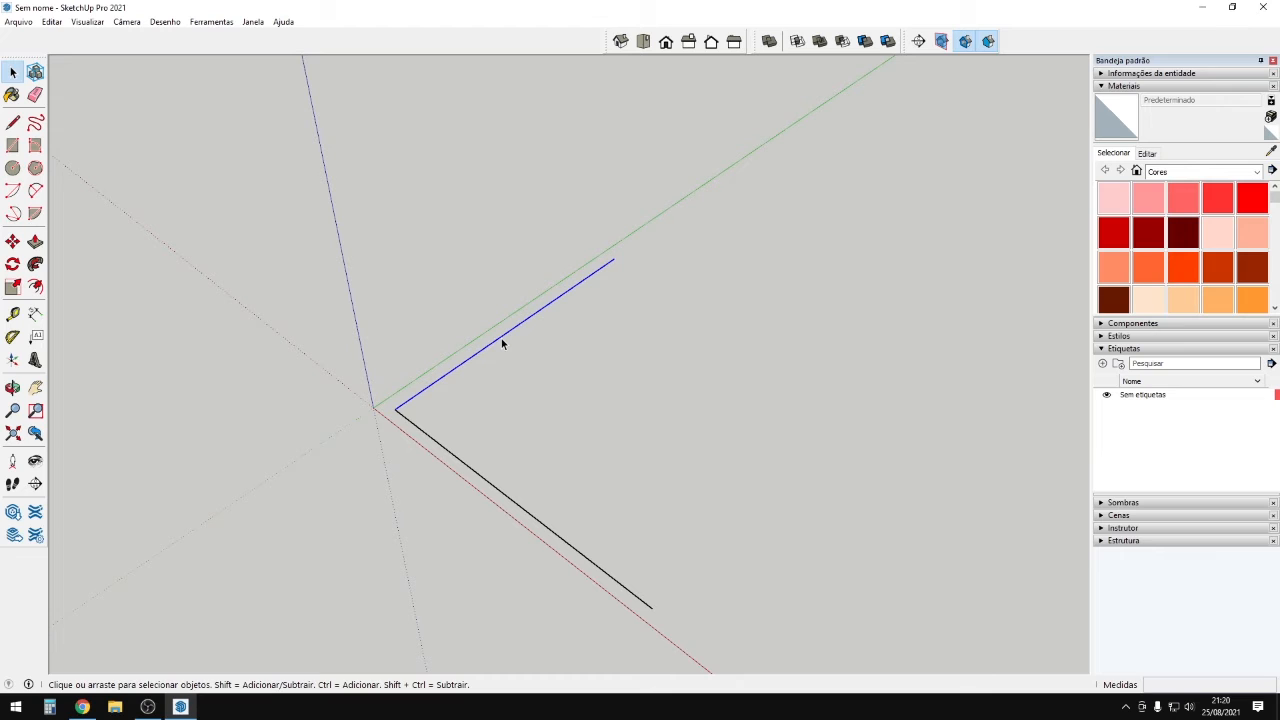
triple_click(502, 343)
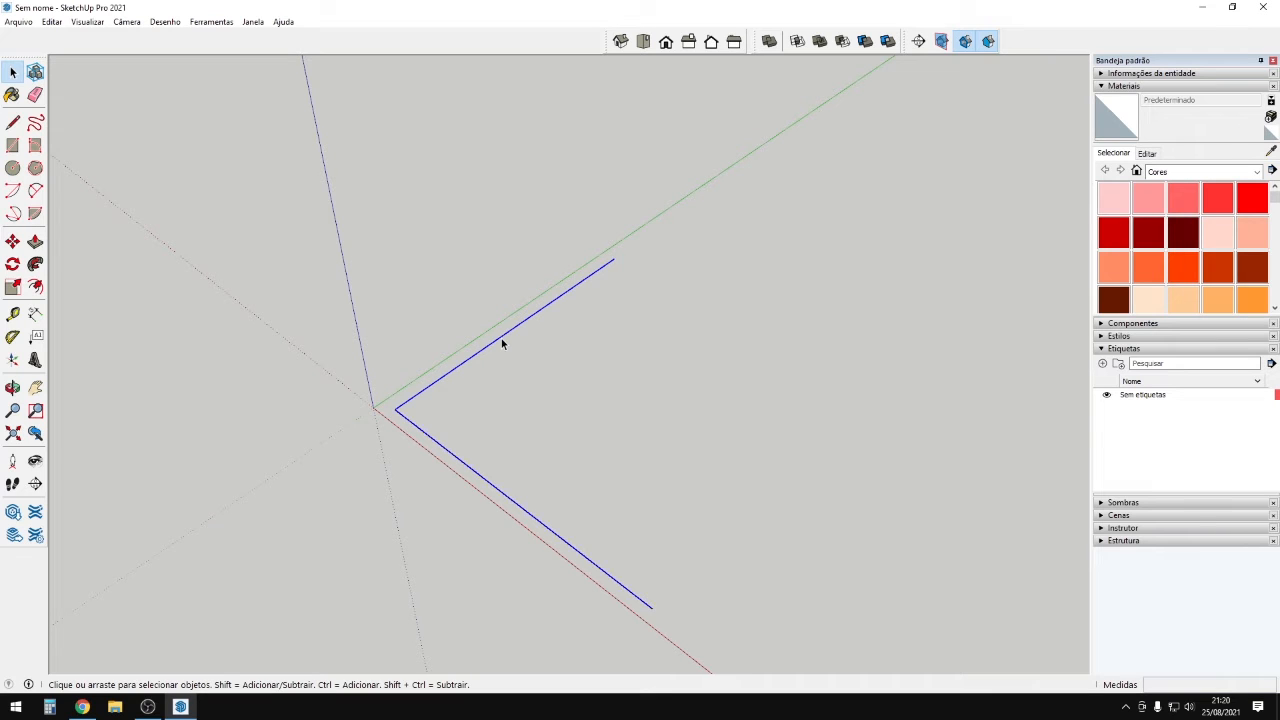
click(37, 338)
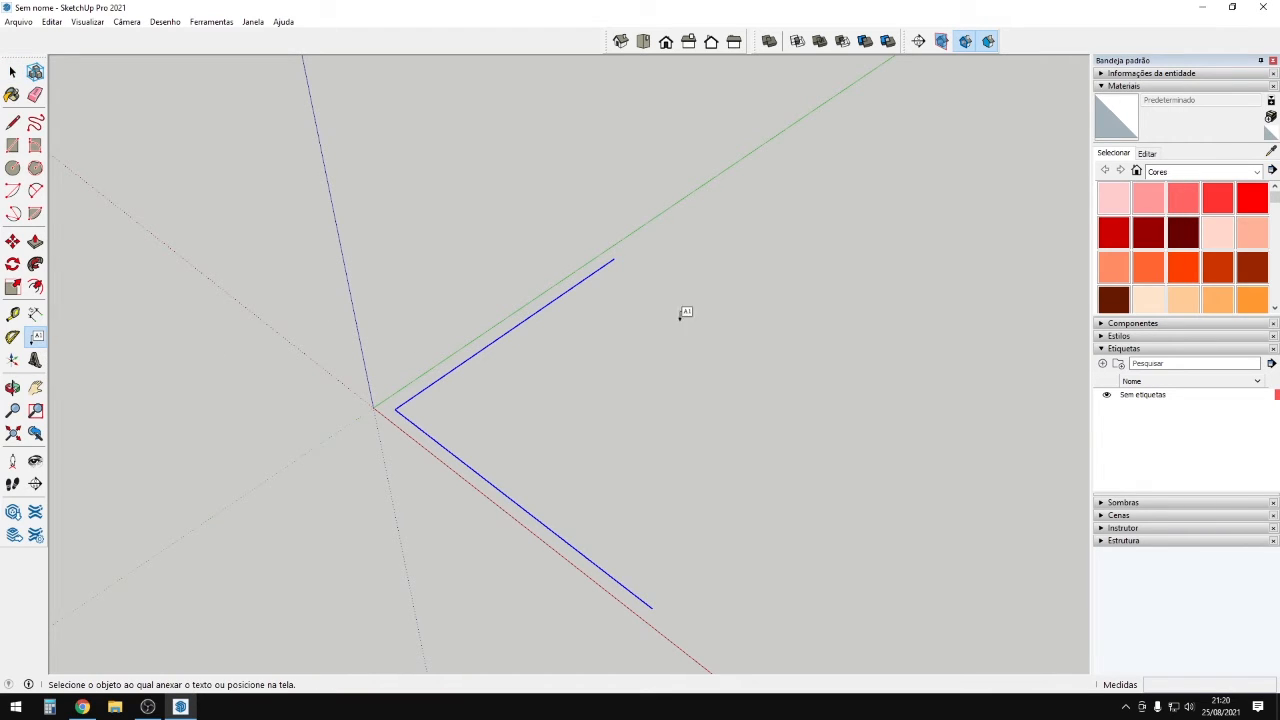
click(513, 327)
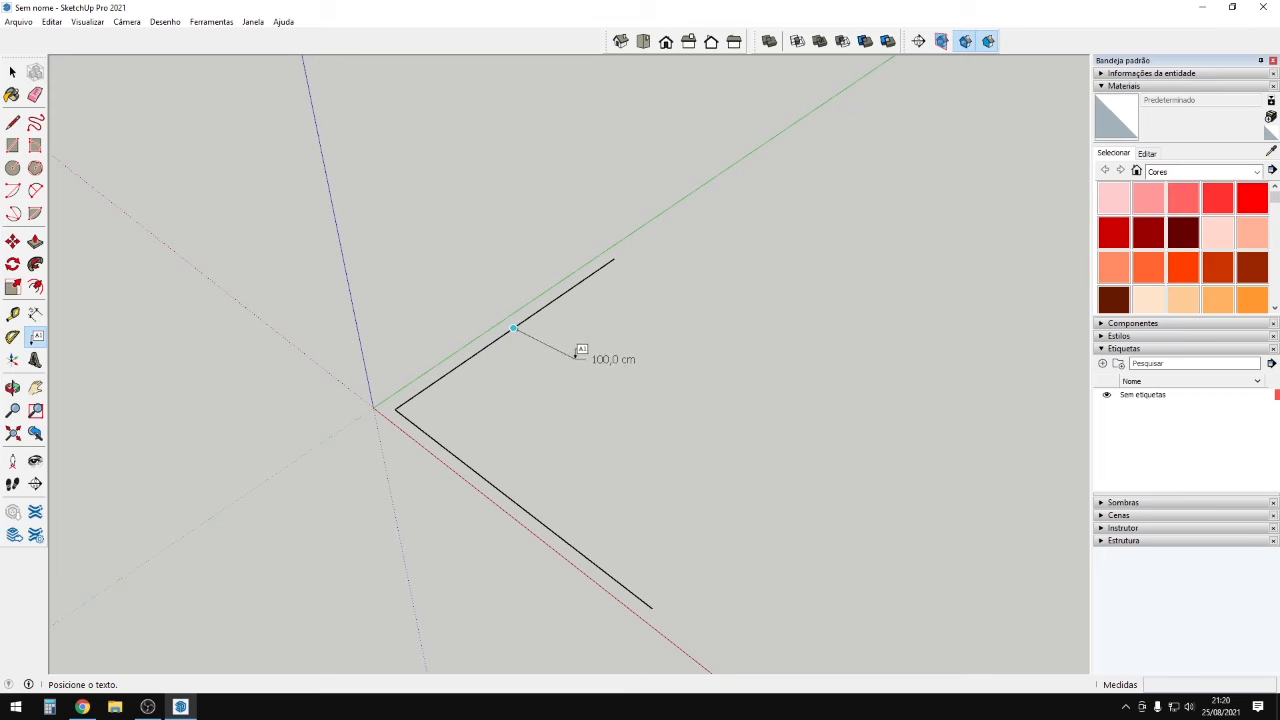
key(Escape)
click(541, 309)
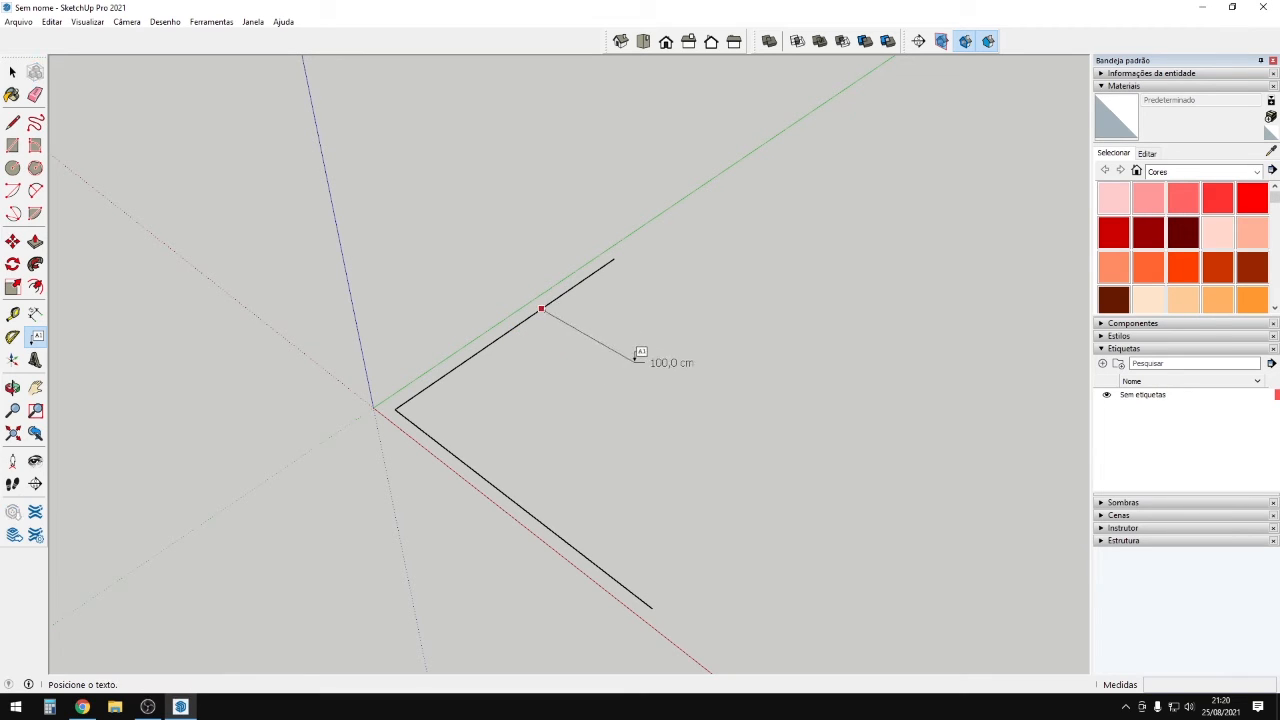
click(631, 355)
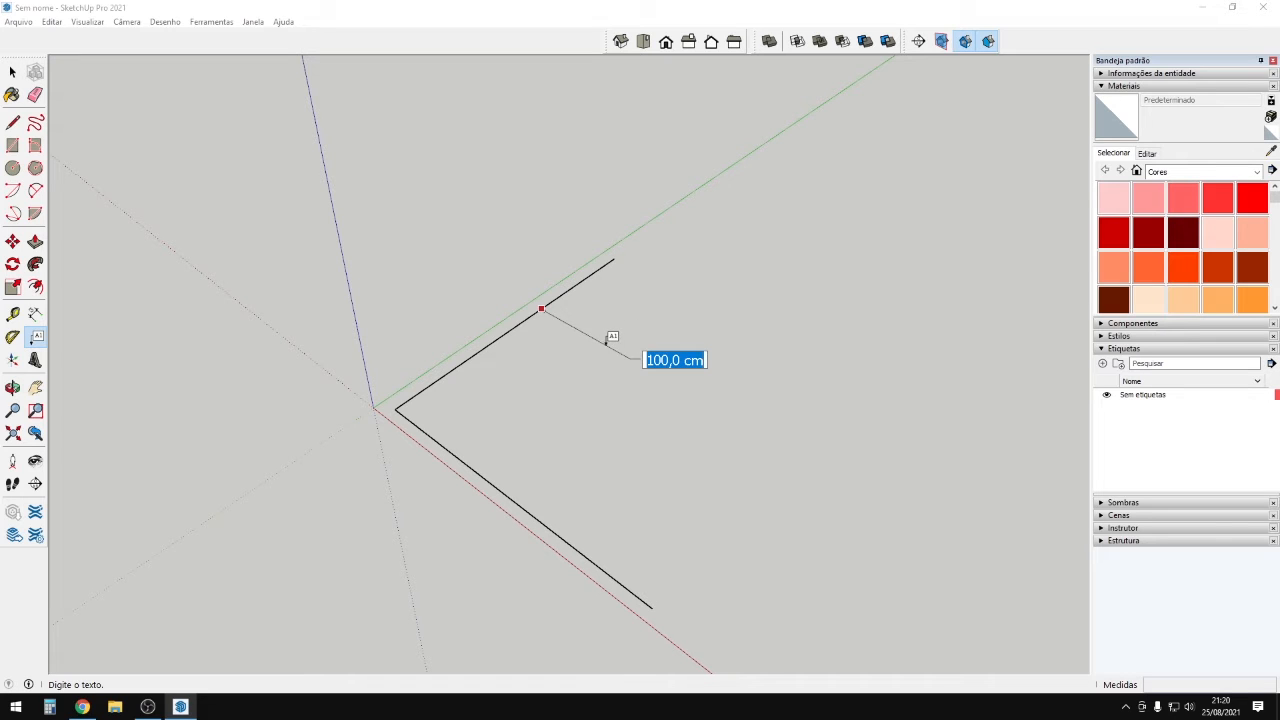
text(gafdsggter)
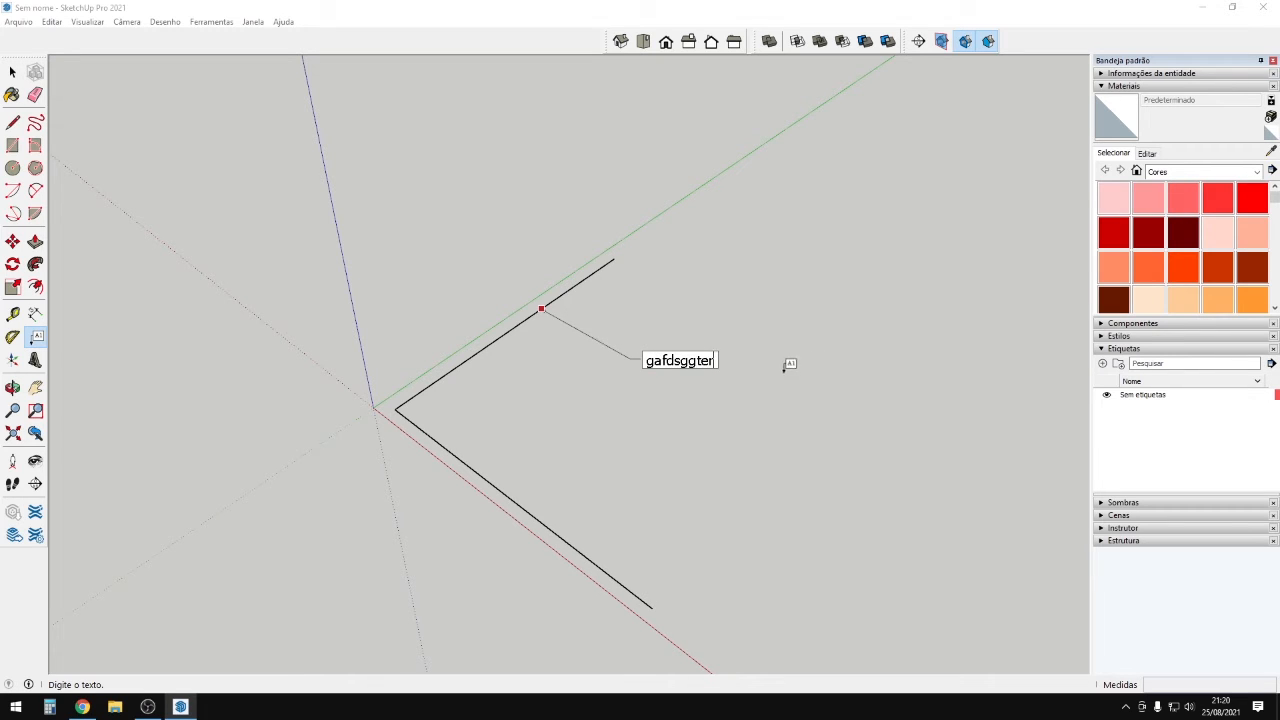
click(784, 368)
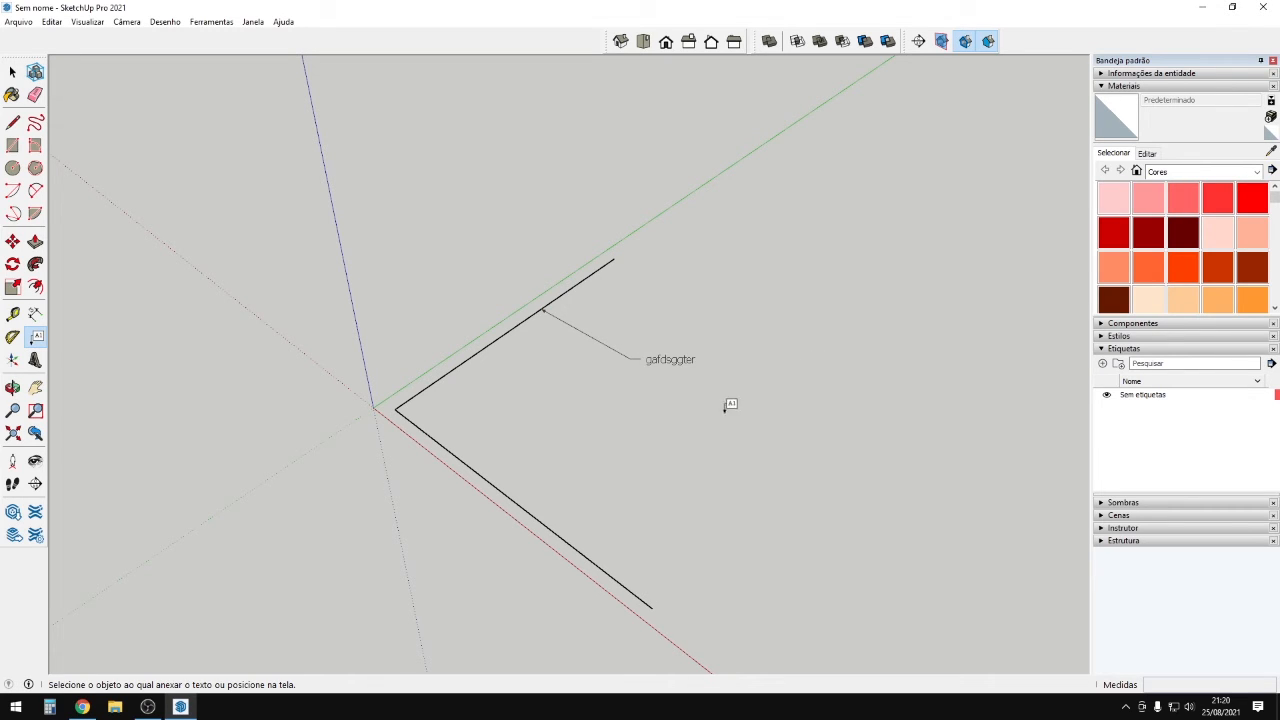
Place the 3D text "180" beside the lines with the default font and sizes, and delete it again.
click(35, 360)
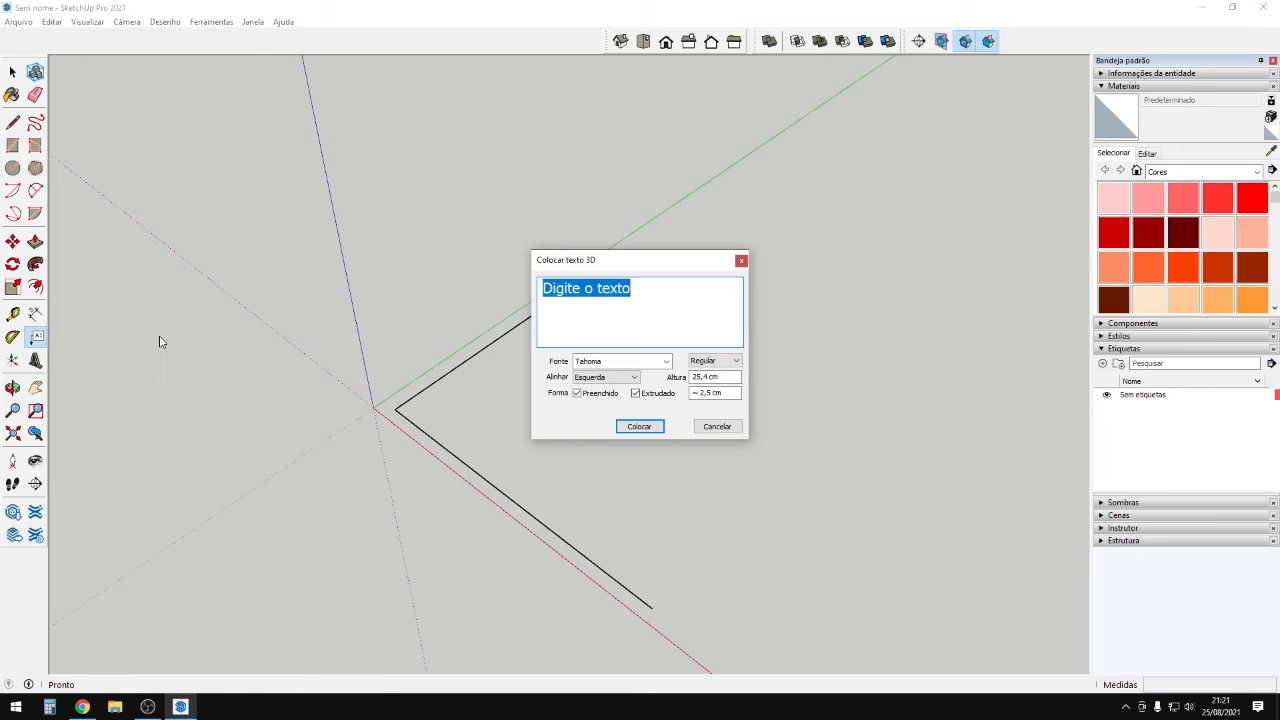
drag(658, 270, 851, 253)
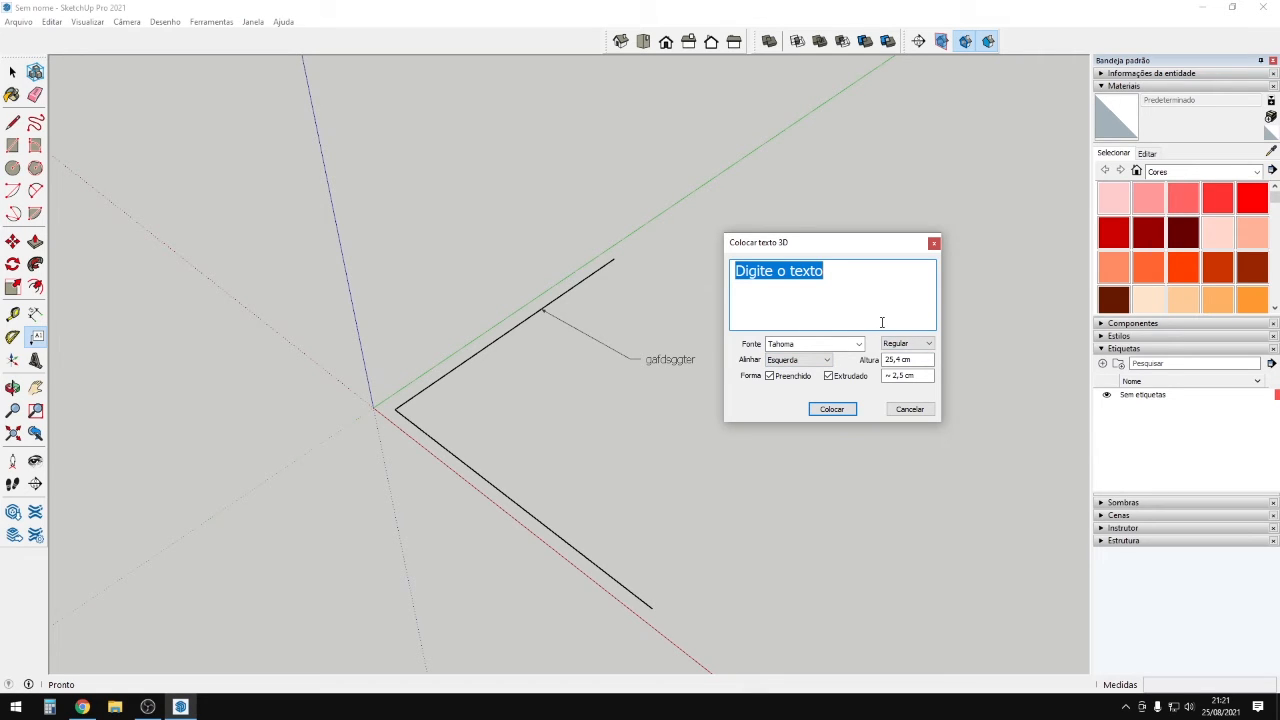
text(18)
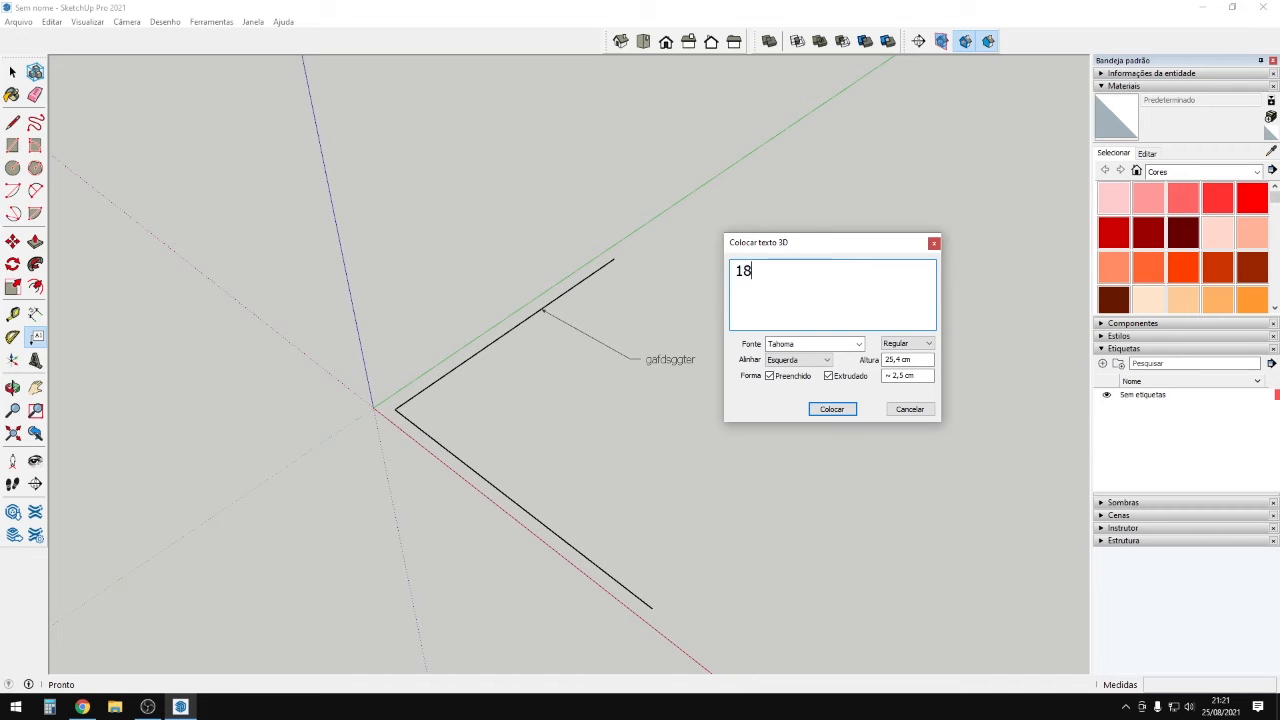
text(0)
click(832, 409)
click(505, 415)
middle_drag(720, 405, 680, 455)
key(Delete)
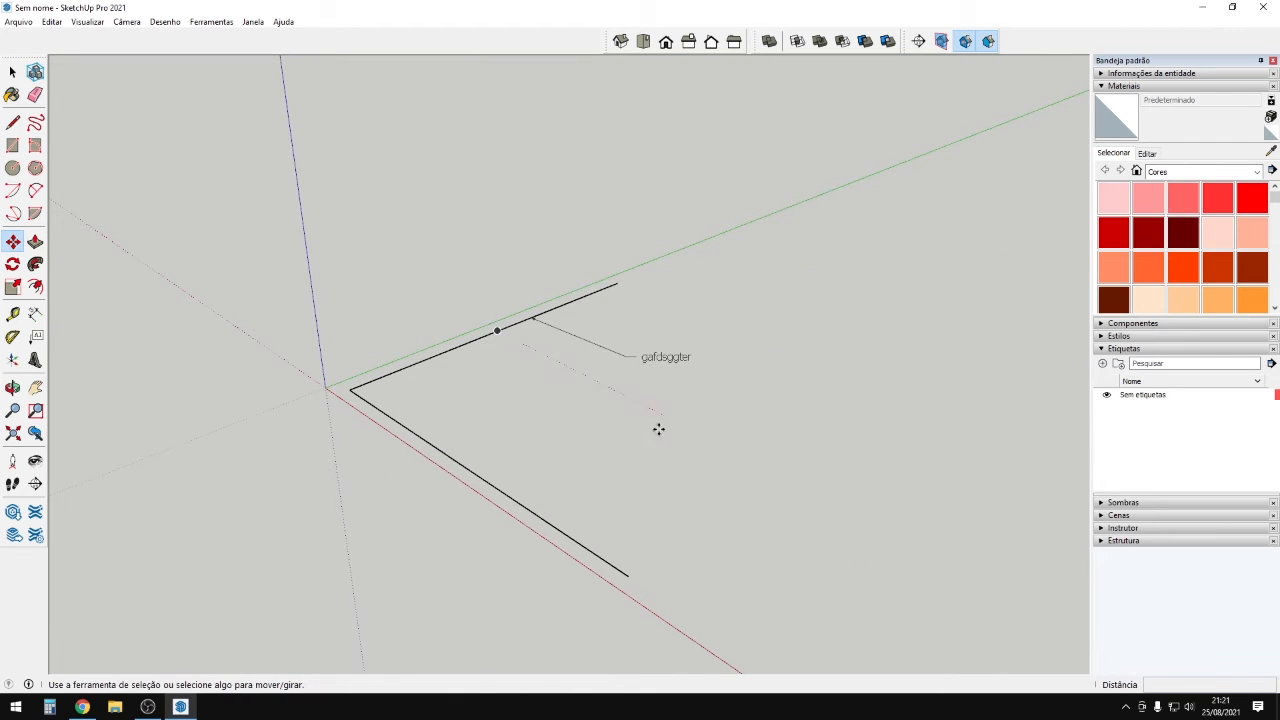
Place the 3D text "180" in the Vineta BT font, with height 30 and an extrusion of 3,5 cm, beside the lines.
click(35, 360)
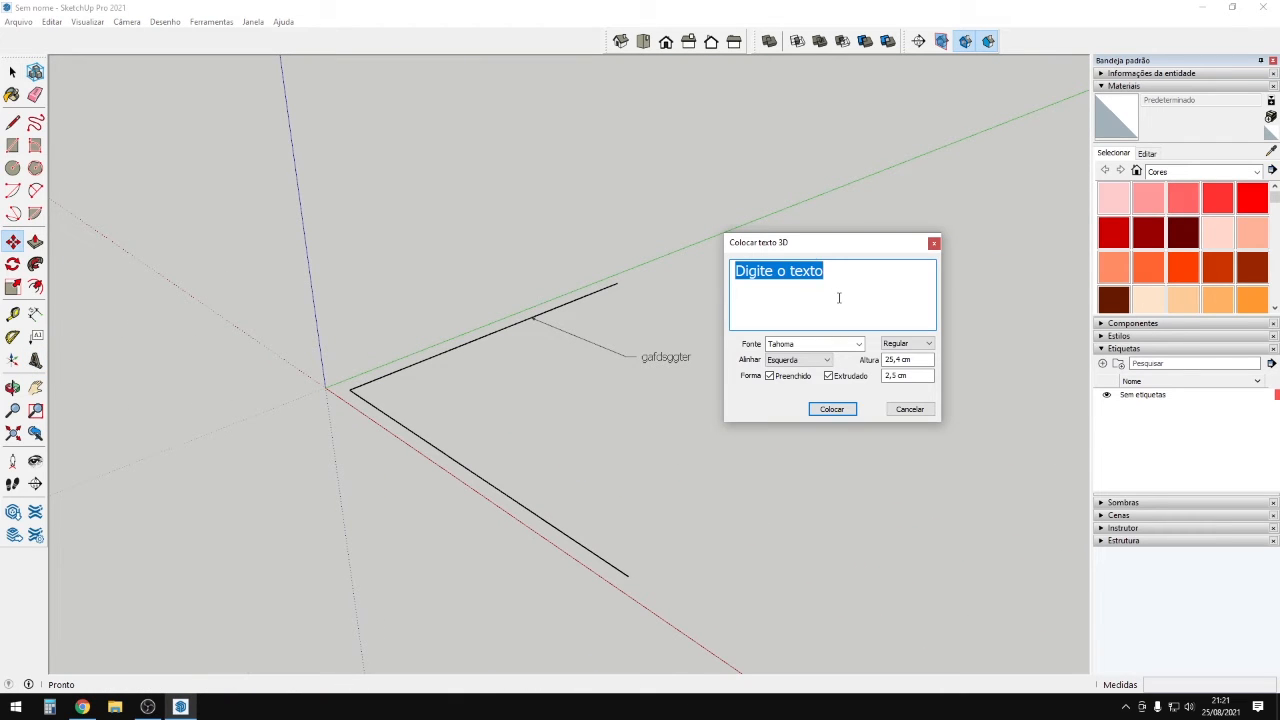
text(180)
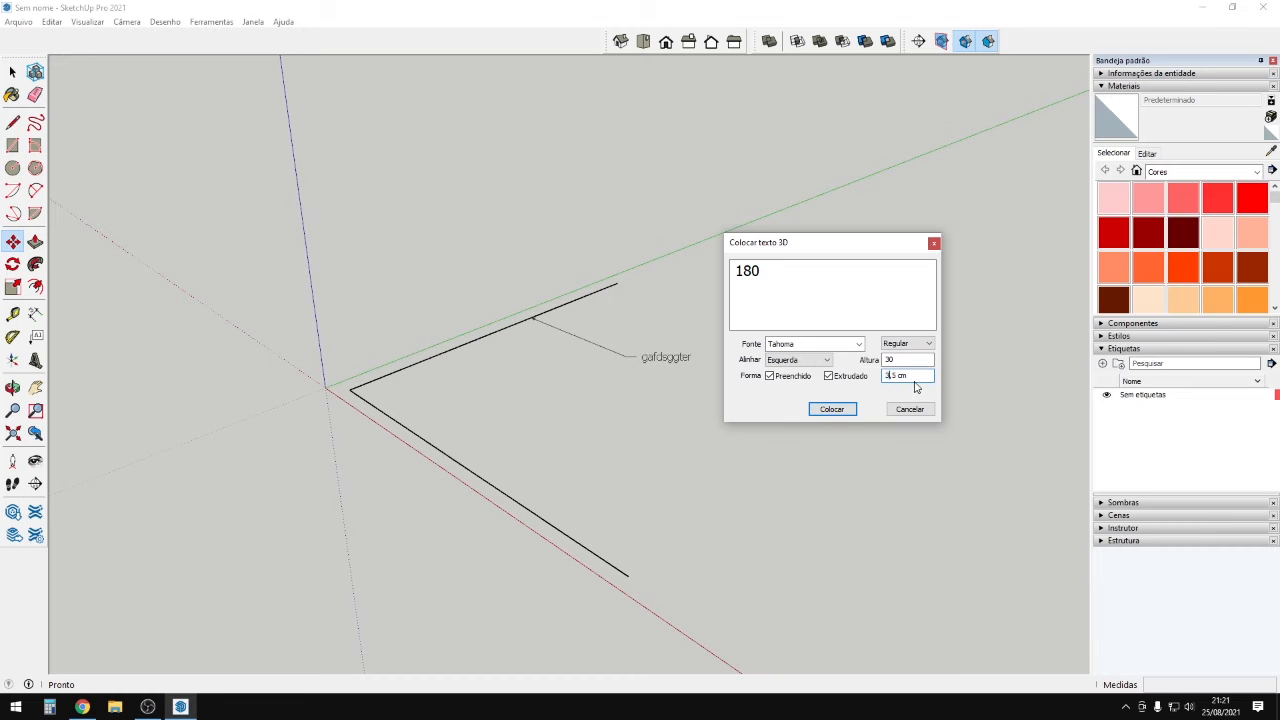
click(857, 344)
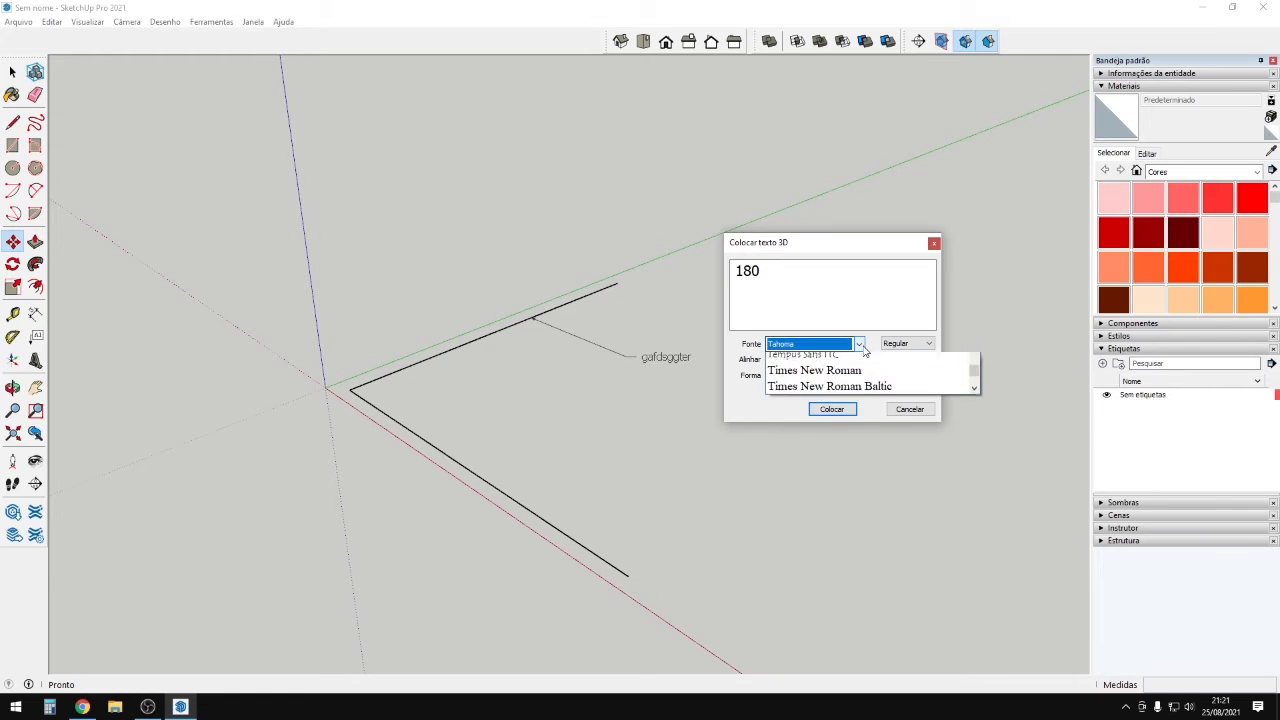
scroll(860, 410, down, 3)
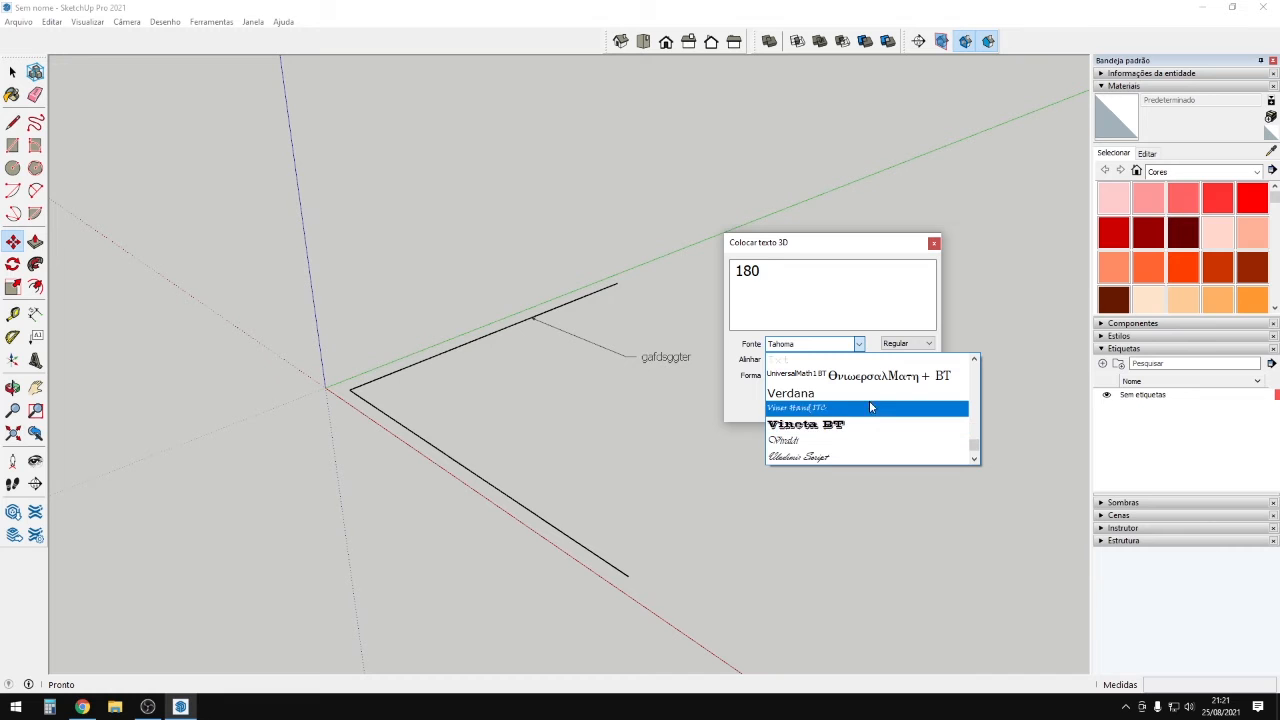
click(866, 424)
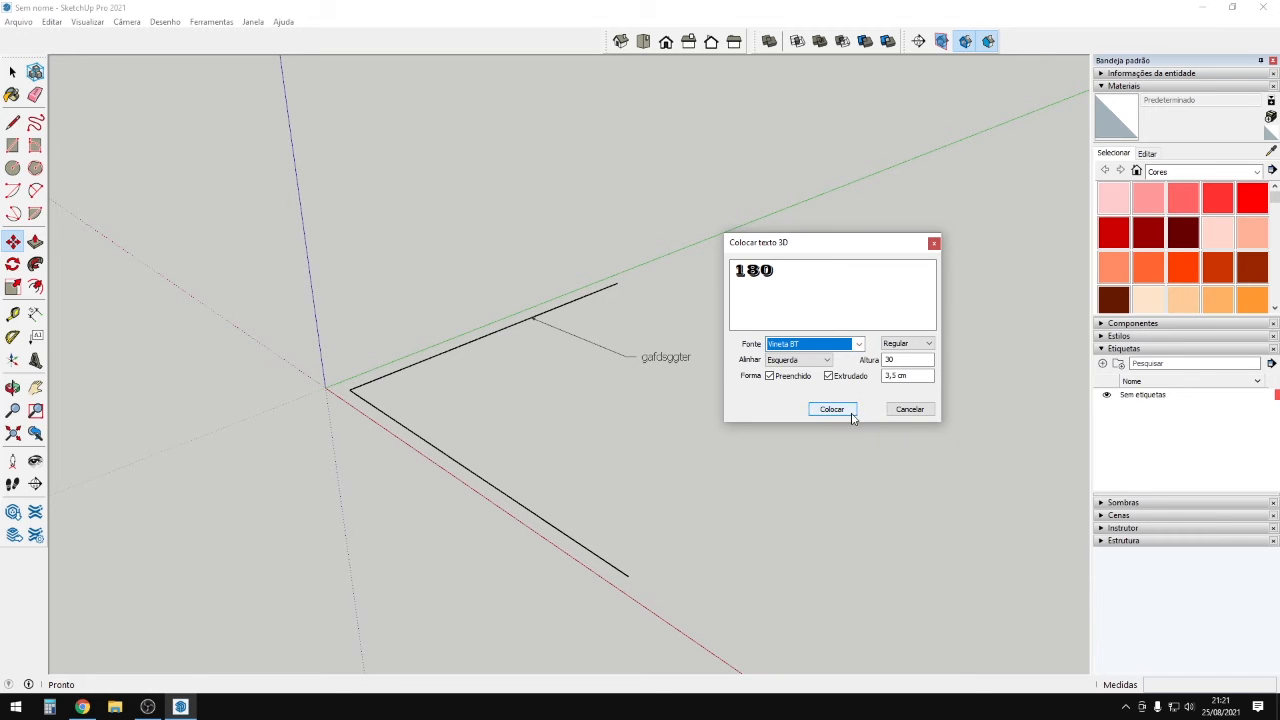
click(846, 410)
click(540, 418)
middle_drag(540, 418, 423, 349)
key(space)
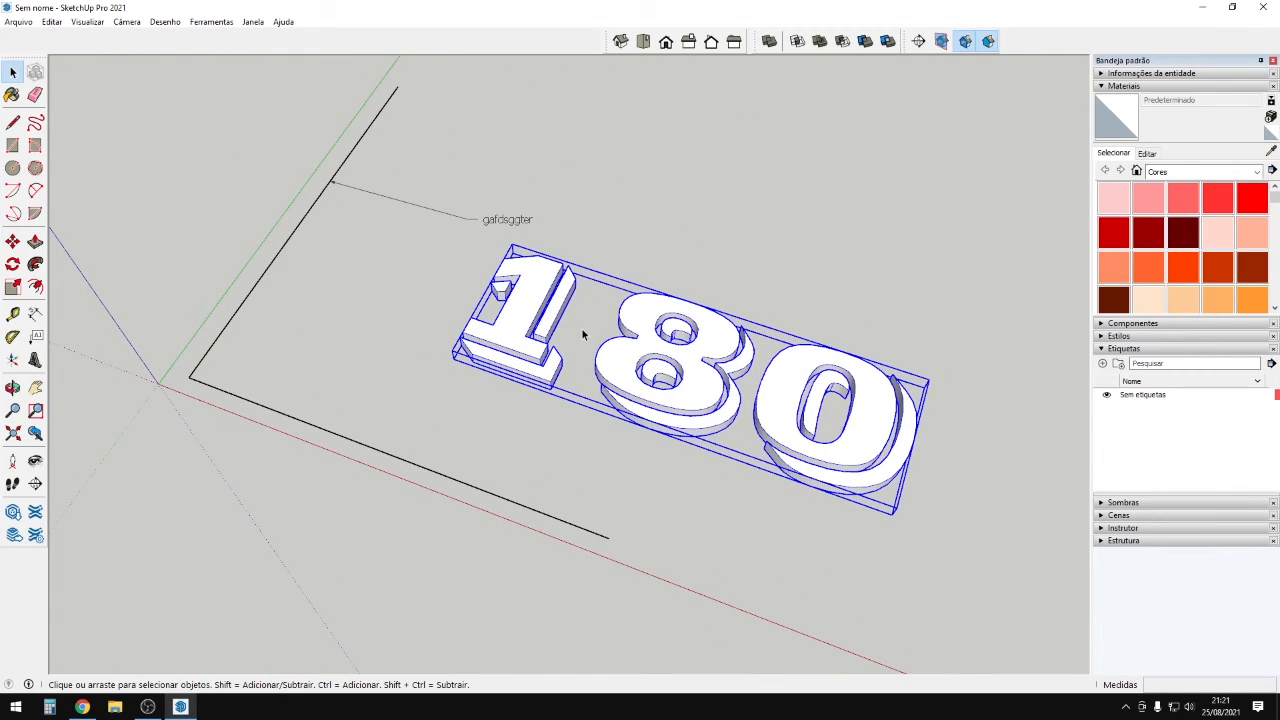
Delete the 3D text, the leader label and both lines to empty the model.
key(Delete)
scroll(463, 358, down, 3)
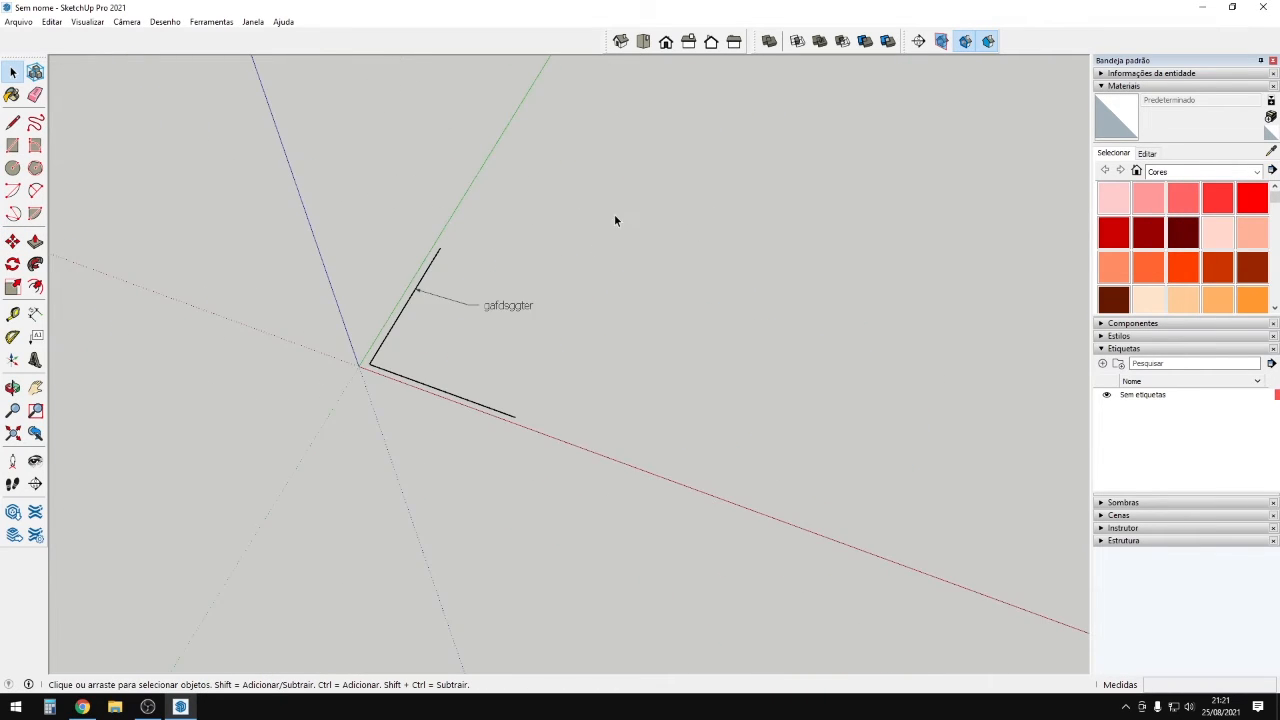
key(Delete)
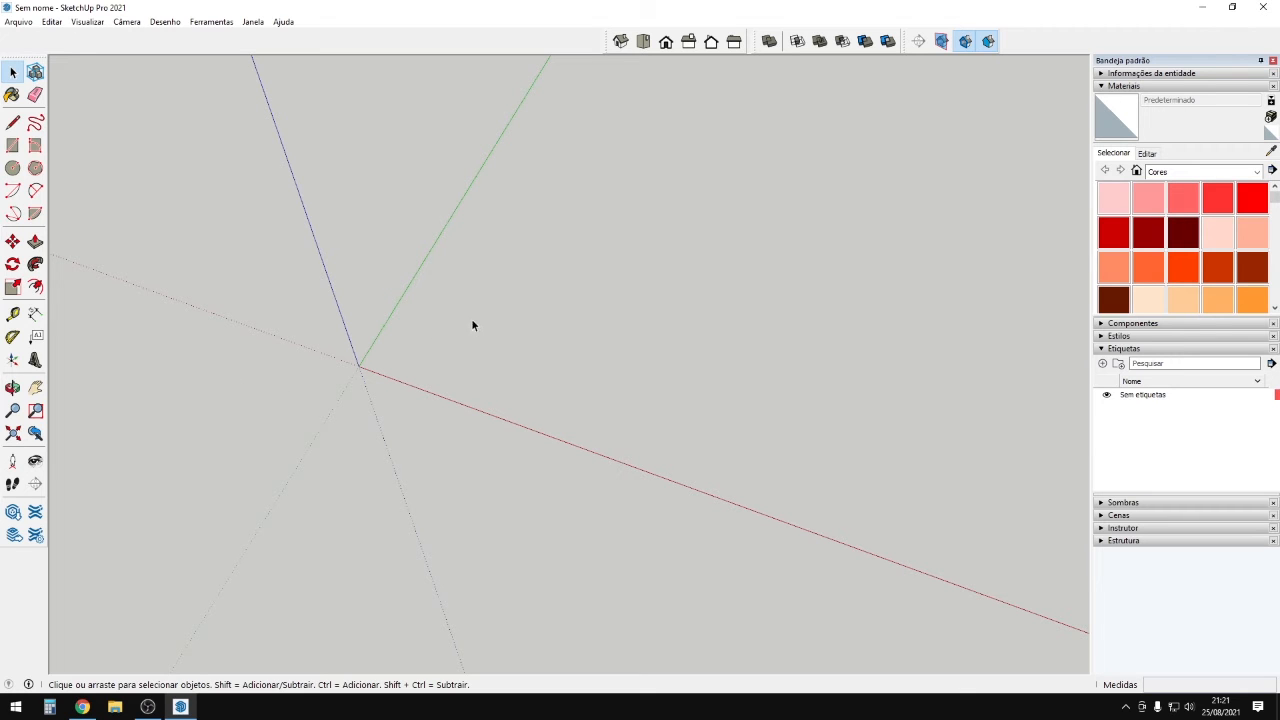
Draw a rectangle on the ground near the origin and extrude it upward about 83 cm into a box with Push/Pull.
key(r)
click(416, 363)
click(567, 300)
key(p)
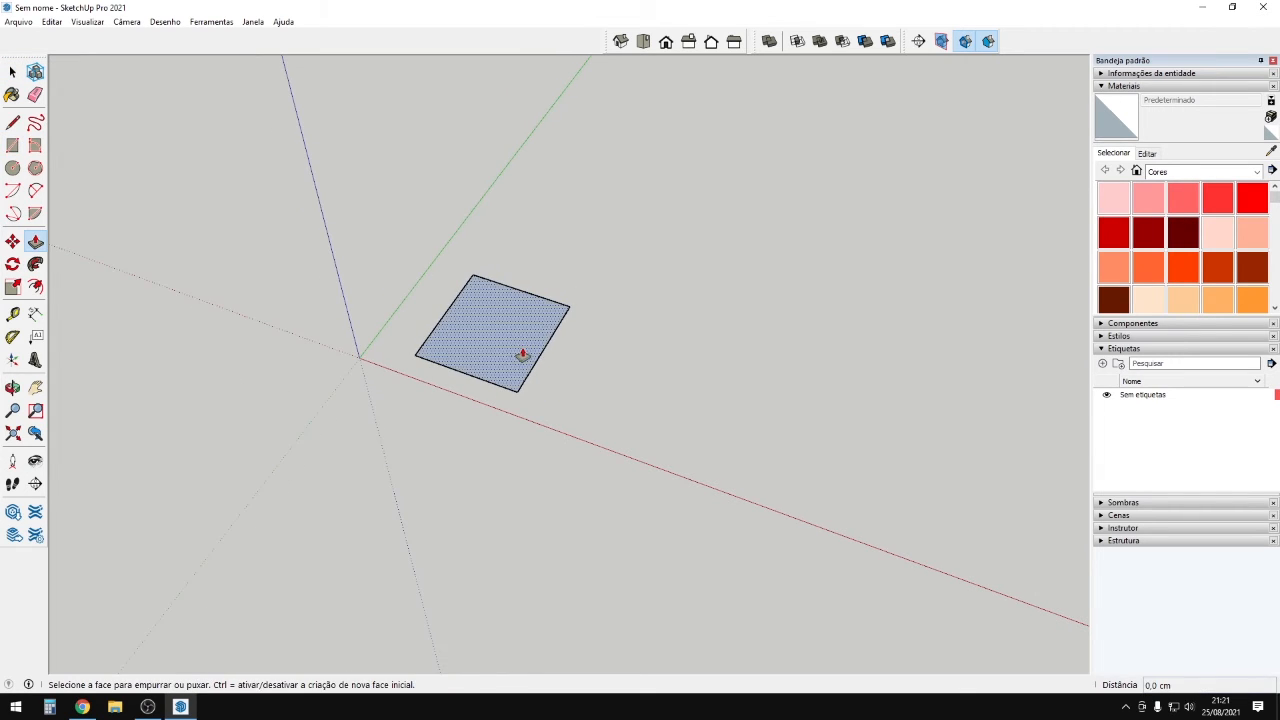
click(523, 354)
click(491, 257)
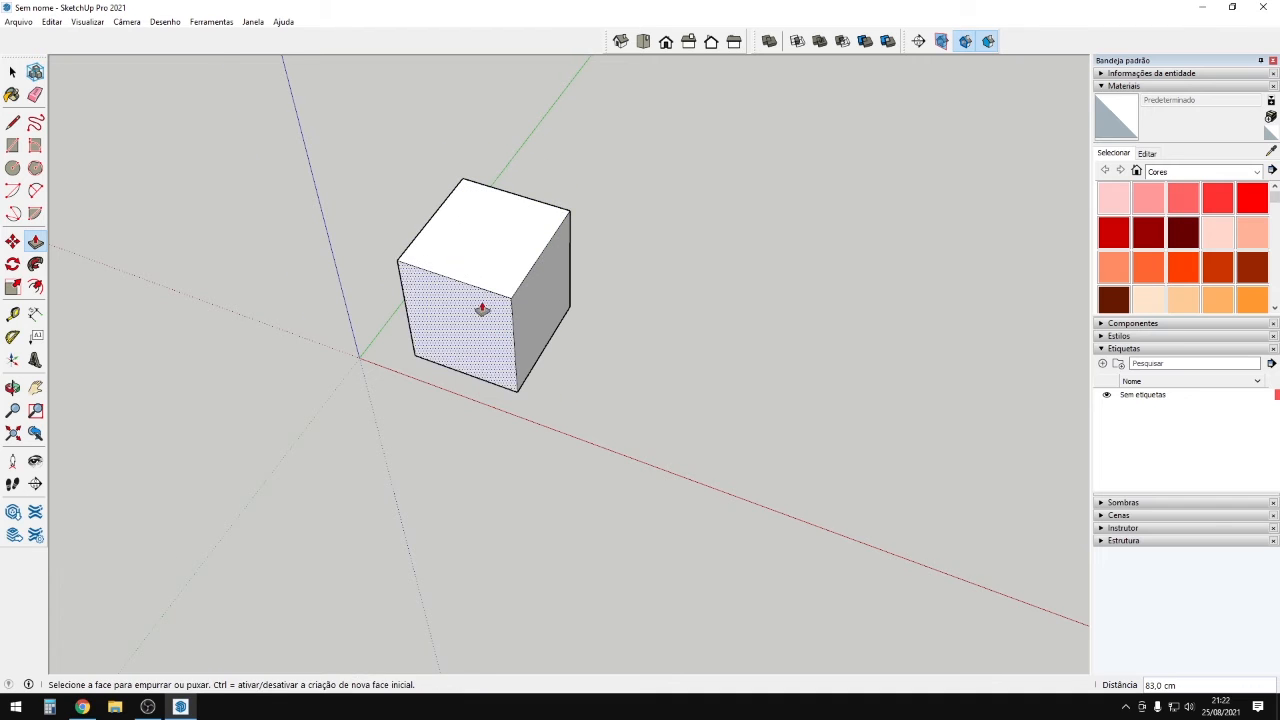
key(space)
Zoom in and out repeatedly on the box to view it up close and from farther away.
scroll(536, 352, up, 2)
scroll(500, 315, down, 3)
scroll(500, 315, up, 3)
scroll(500, 315, down, 2)
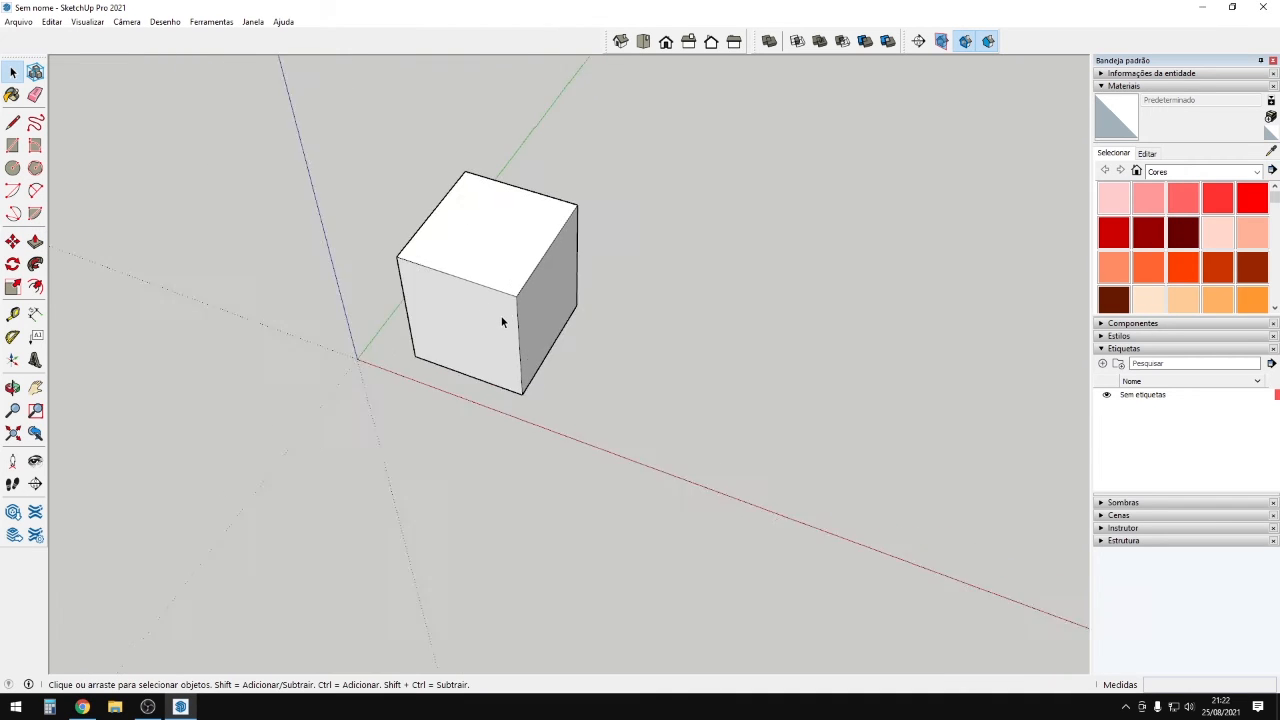
scroll(501, 315, up, 3)
scroll(530, 317, down, 1)
scroll(530, 317, up, 2)
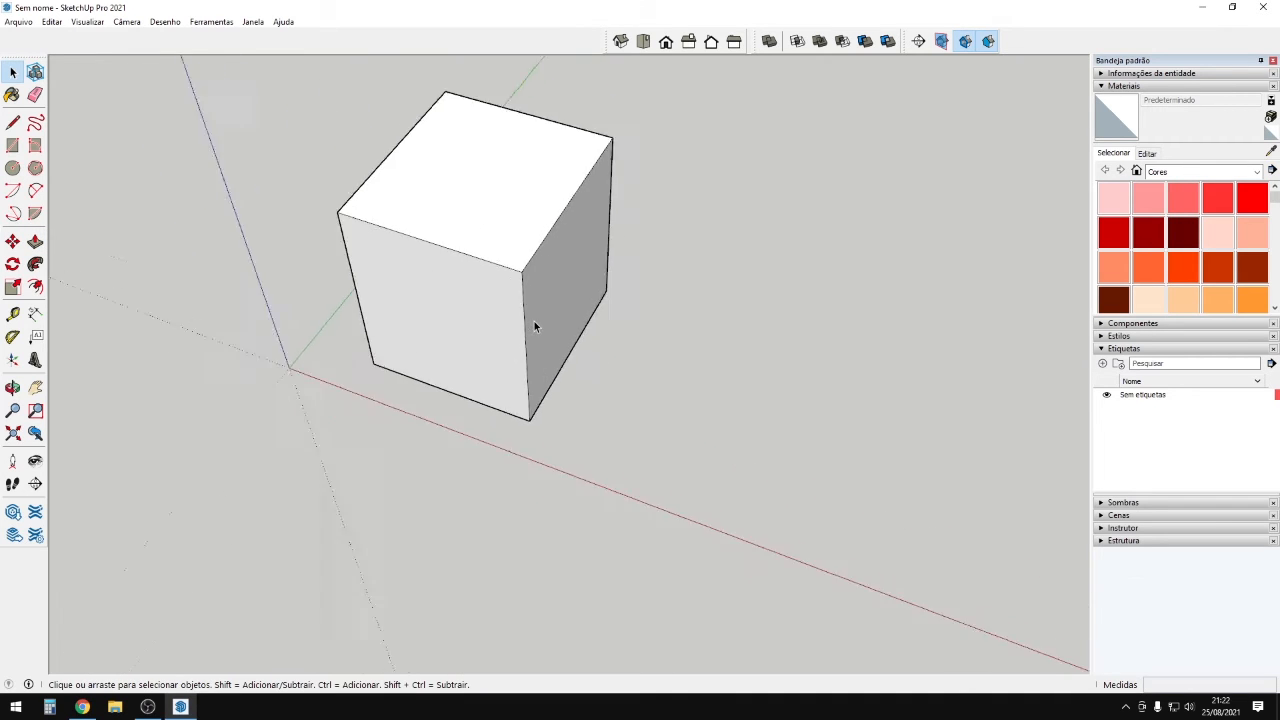
scroll(533, 318, down, 3)
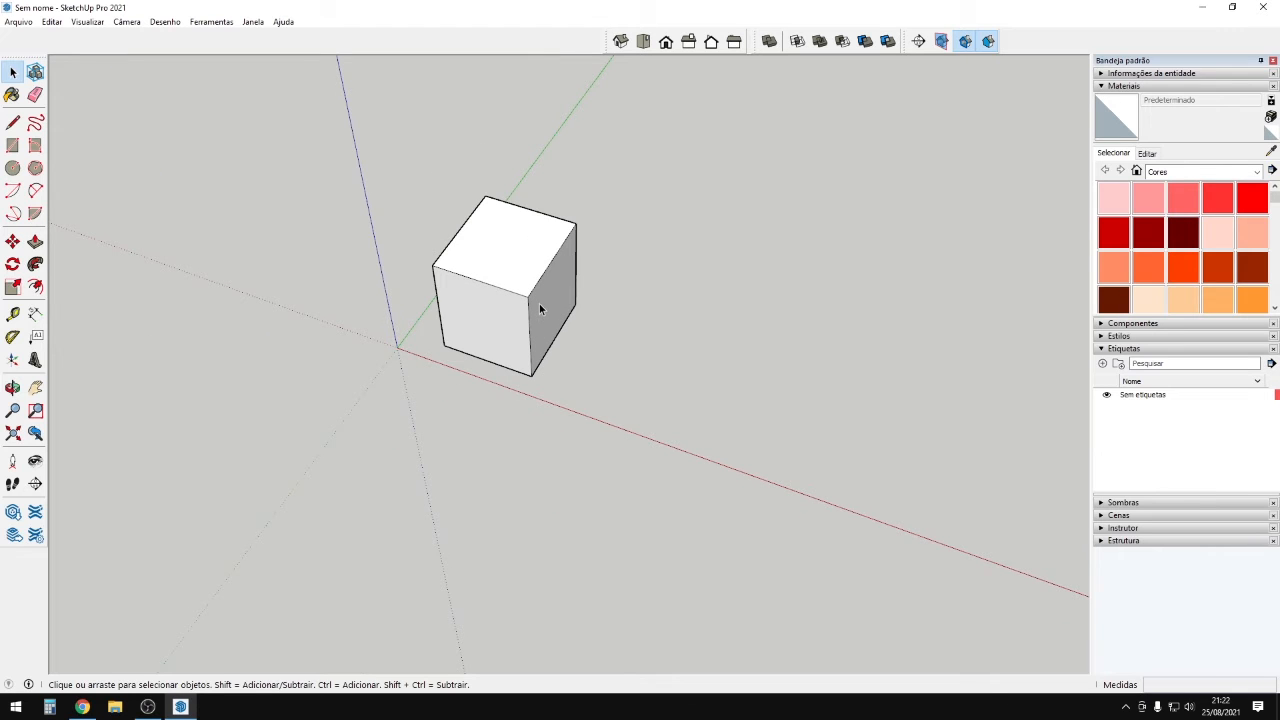
Orbit around the box to view its opposite side, and pan the view before returning to selection mode.
key(o)
drag(532, 296, 697, 317)
middle_drag(691, 312, 680, 311)
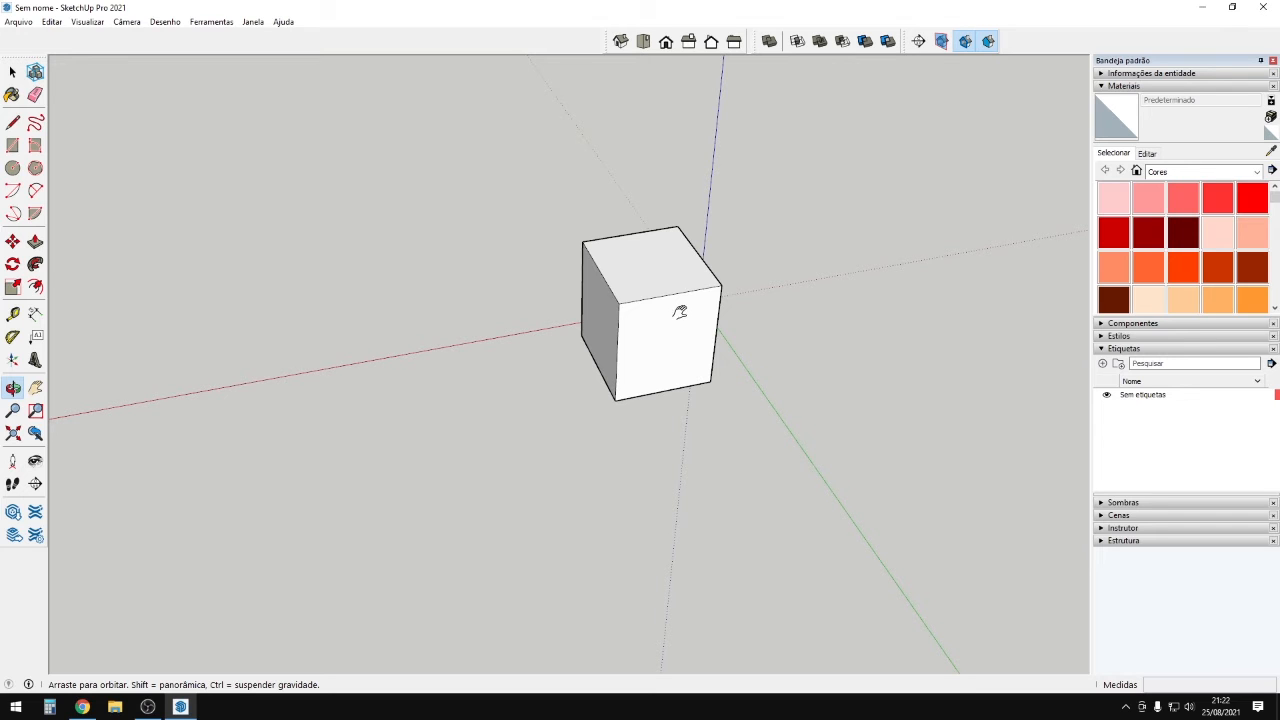
mouse_move(680, 312)
shift+middle_down()
mouse_move(712, 325)
mouse_move(585, 322)
mouse_move(557, 340)
mouse_move(581, 340)
mouse_move(549, 341)
mouse_move(793, 349)
mouse_move(410, 290)
mouse_move(434, 309)
mouse_move(1046, 366)
mouse_move(660, 364)
mouse_move(594, 343)
mouse_move(809, 300)
mouse_move(319, 304)
mouse_move(597, 329)
mouse_move(477, 331)
mouse_move(632, 327)
mouse_move(671, 397)
mouse_move(300, 340)
mouse_move(874, 343)
mouse_move(812, 370)
mouse_move(609, 343)
mouse_move(637, 317)
mouse_move(706, 309)
mouse_move(531, 297)
mouse_move(680, 297)
mouse_move(700, 310)
shift+middle_up()
key(space)
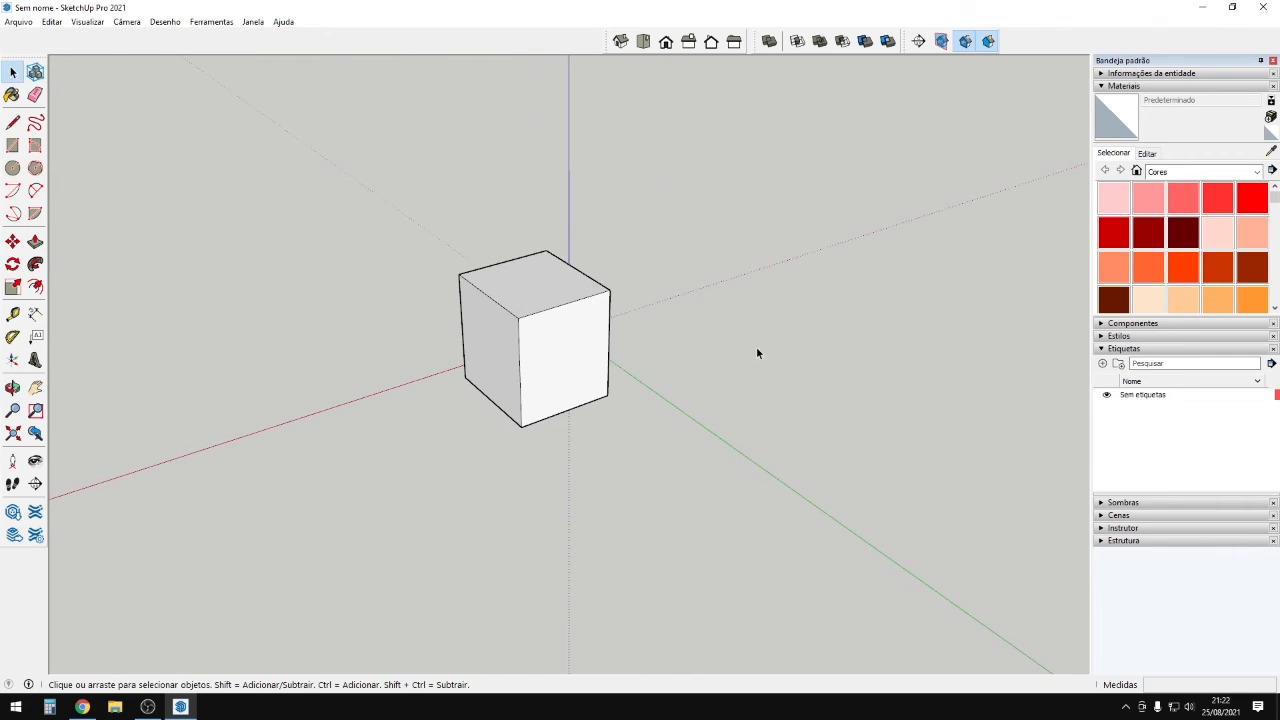
Orbit around the box while zooming in and out to examine it from several sides and distances.
scroll(368, 400, up, 5)
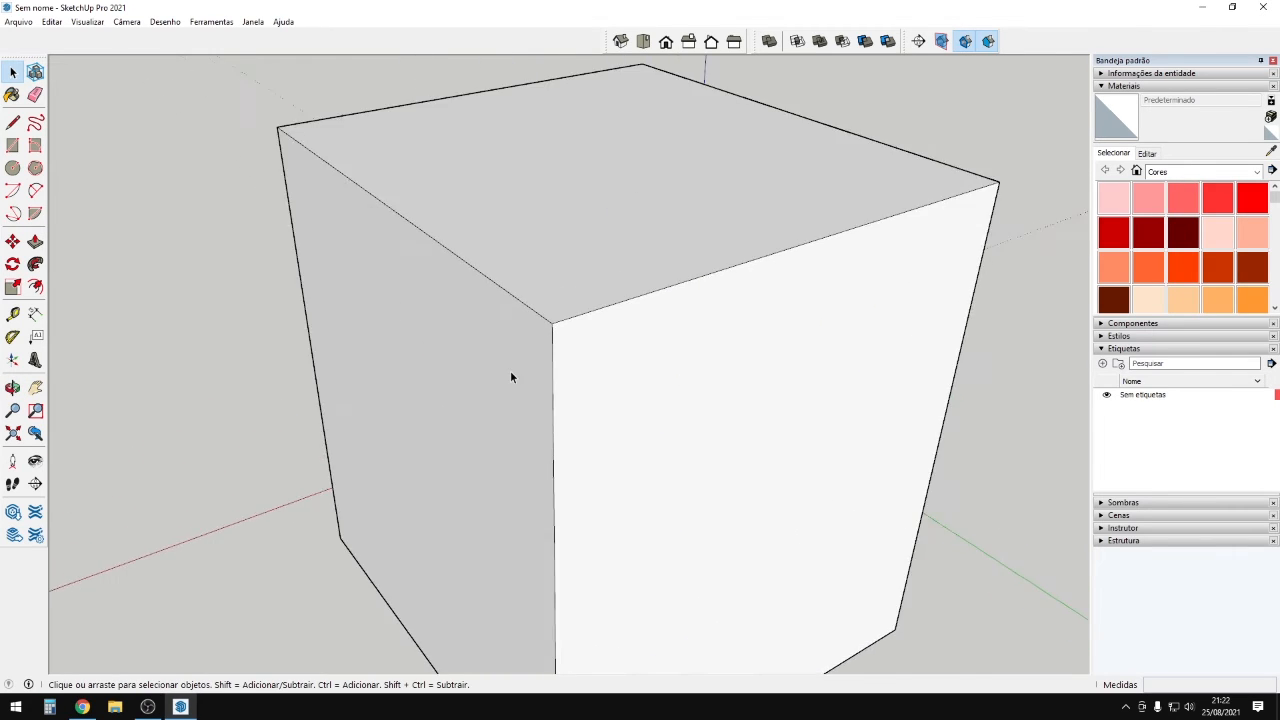
scroll(660, 287, down, 1)
middle_drag(660, 287, 314, 511)
scroll(523, 551, up, 6)
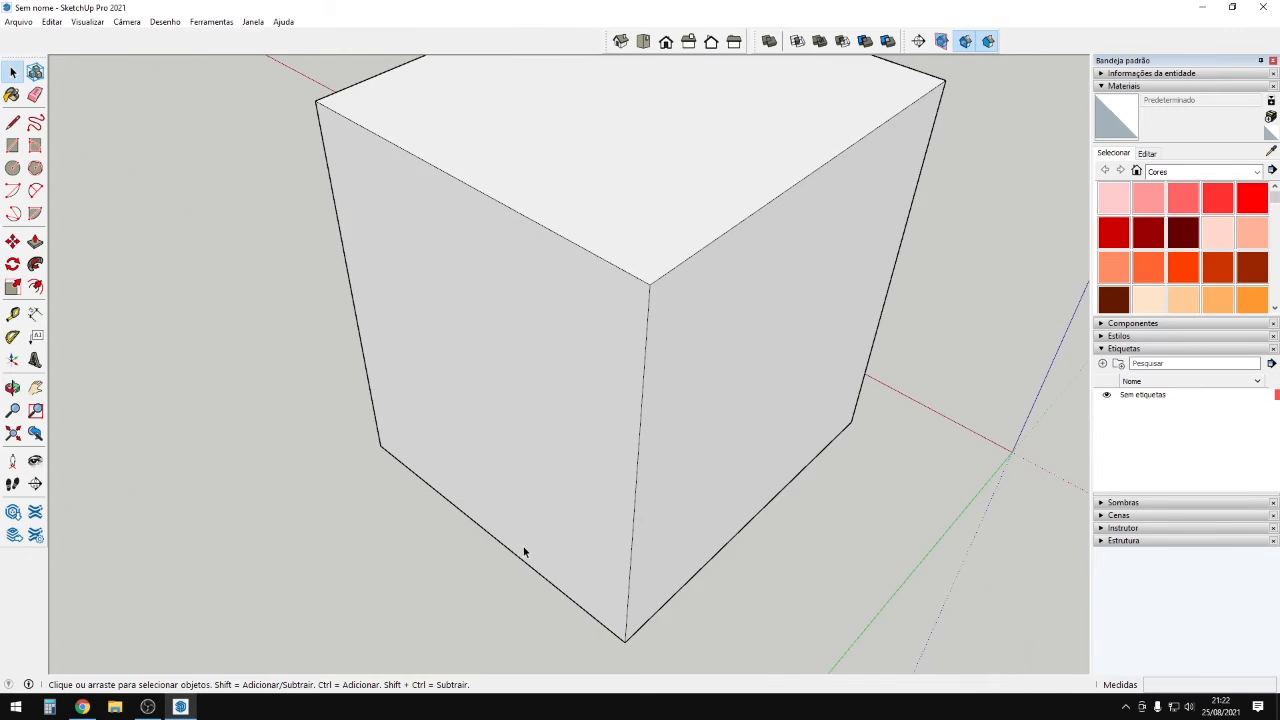
scroll(428, 376, down, 6)
middle_drag(430, 376, 276, 408)
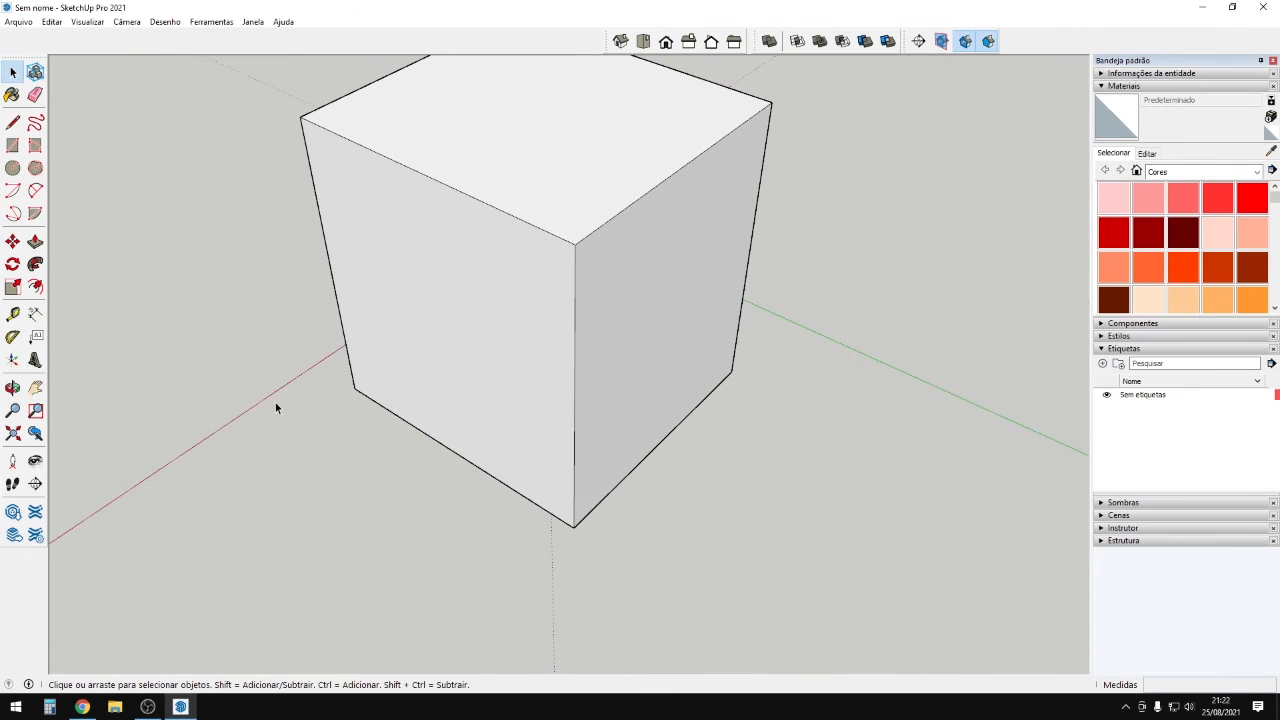
middle_drag(536, 376, 651, 297)
scroll(457, 455, up, 4)
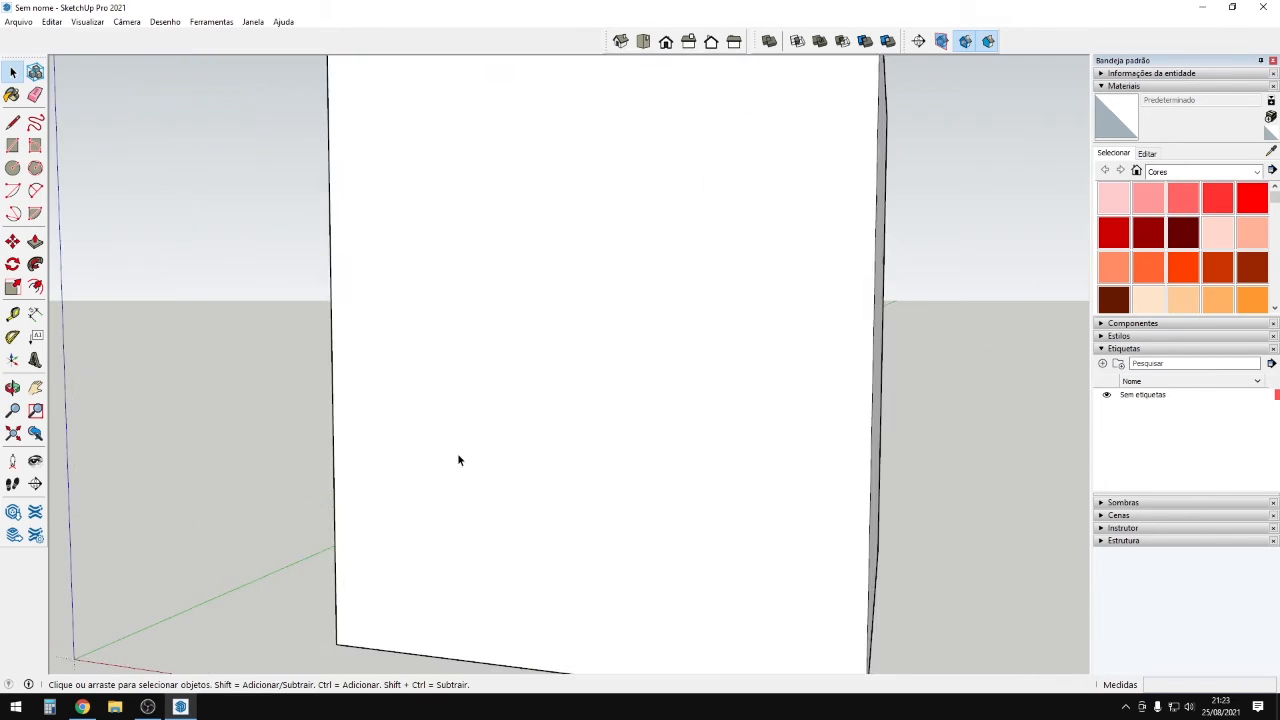
scroll(587, 438, down, 7)
scroll(590, 436, down, 4)
middle_drag(658, 399, 525, 546)
scroll(660, 414, up, 6)
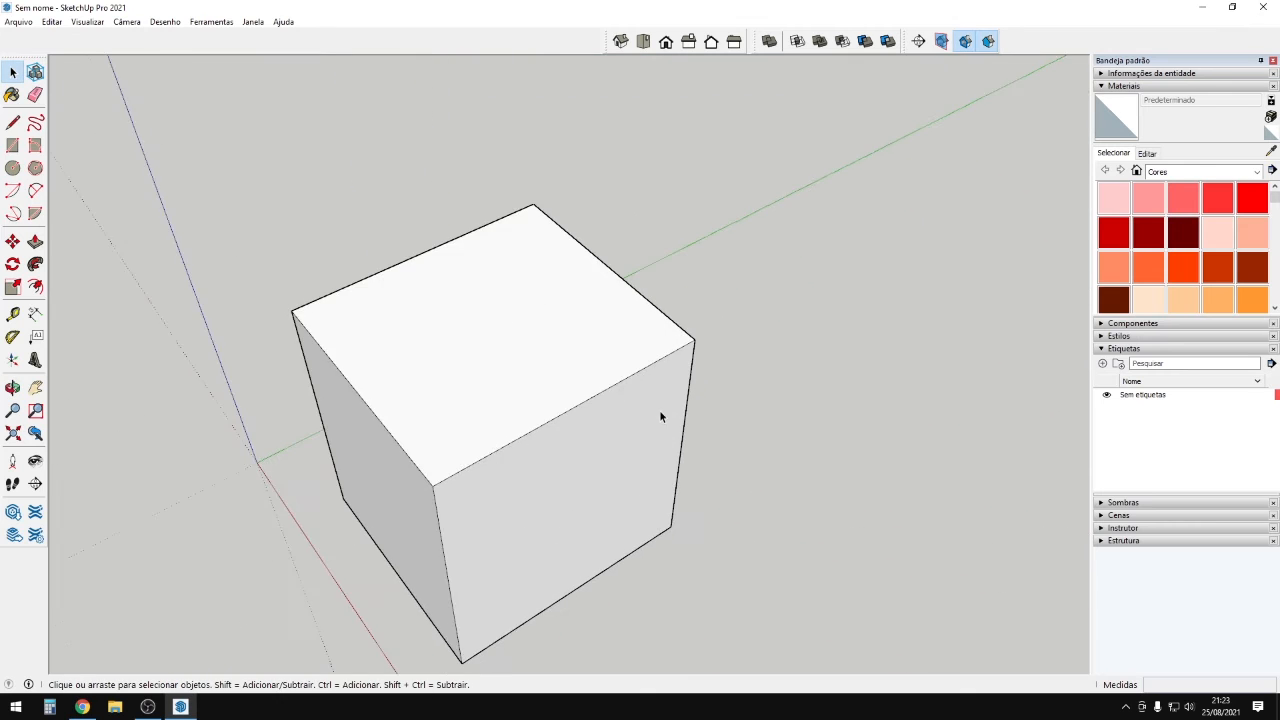
middle_drag(660, 415, 124, 518)
scroll(416, 372, down, 5)
scroll(400, 373, up, 4)
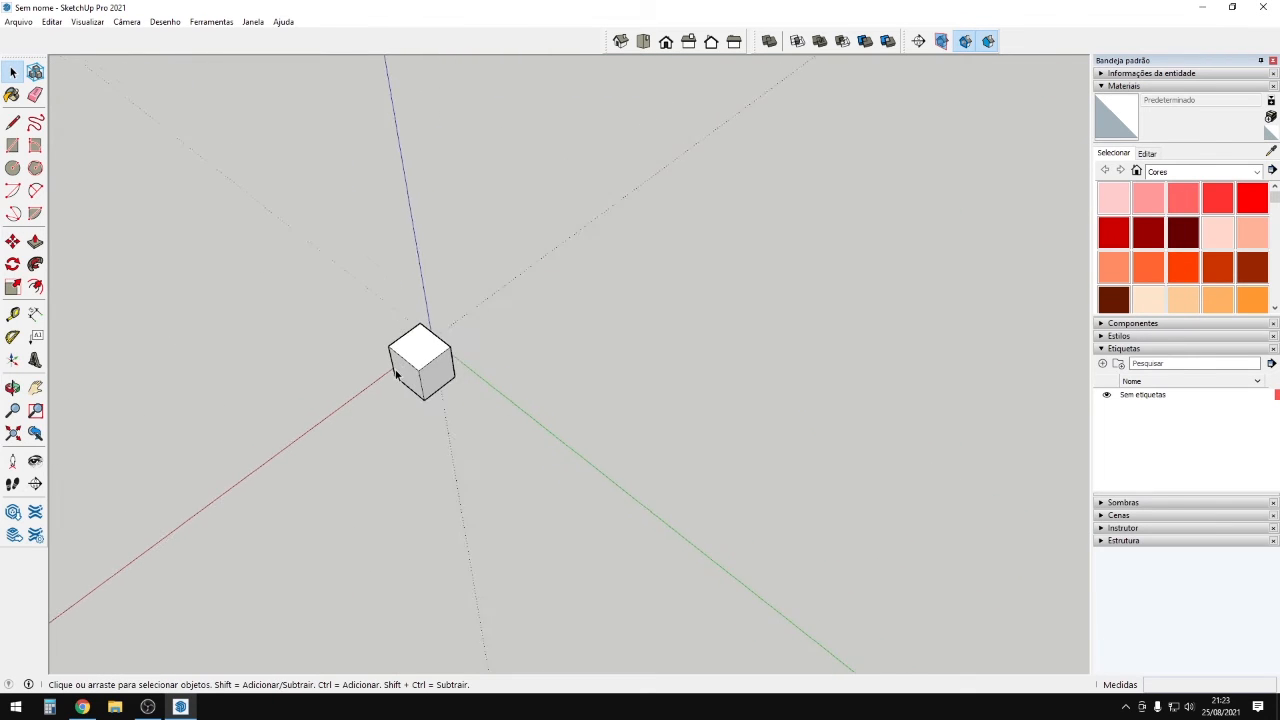
middle_drag(400, 374, 937, 360)
scroll(599, 454, up, 5)
middle_drag(599, 454, 901, 417)
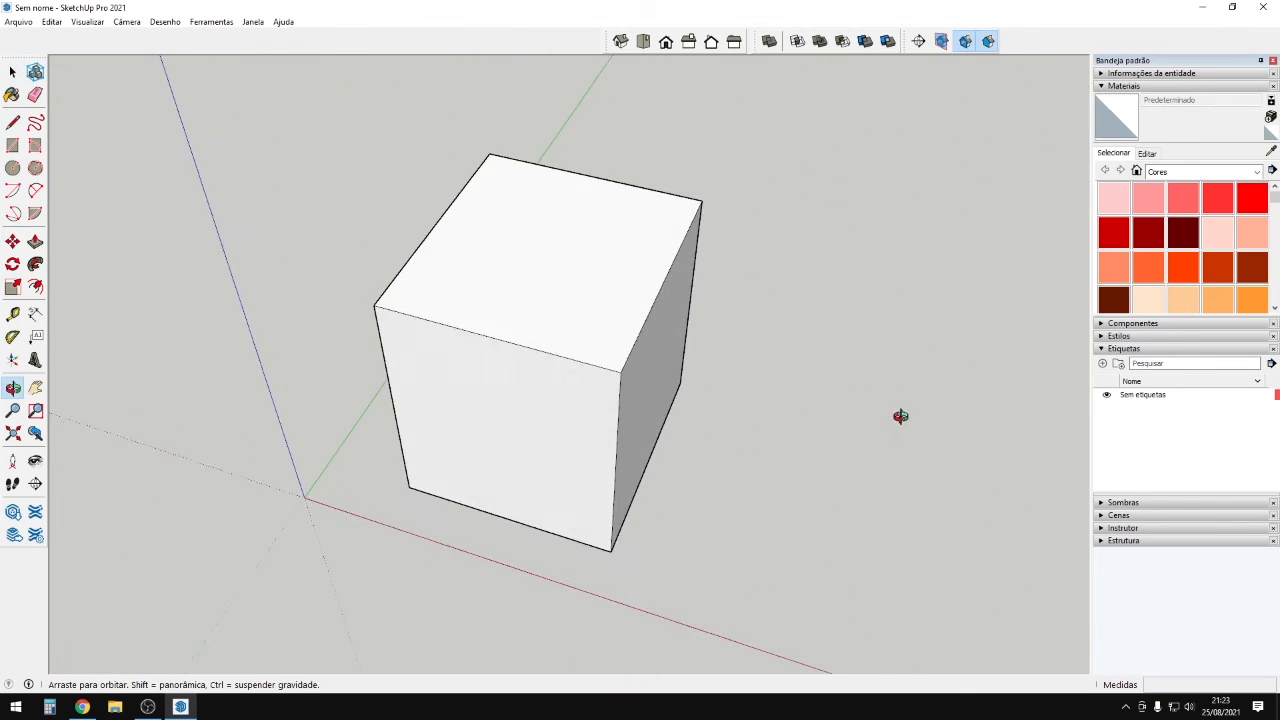
Try the Pan, Zoom Window and Zoom tools on the box, ending with a closer view of it.
click(35, 388)
drag(542, 328, 605, 336)
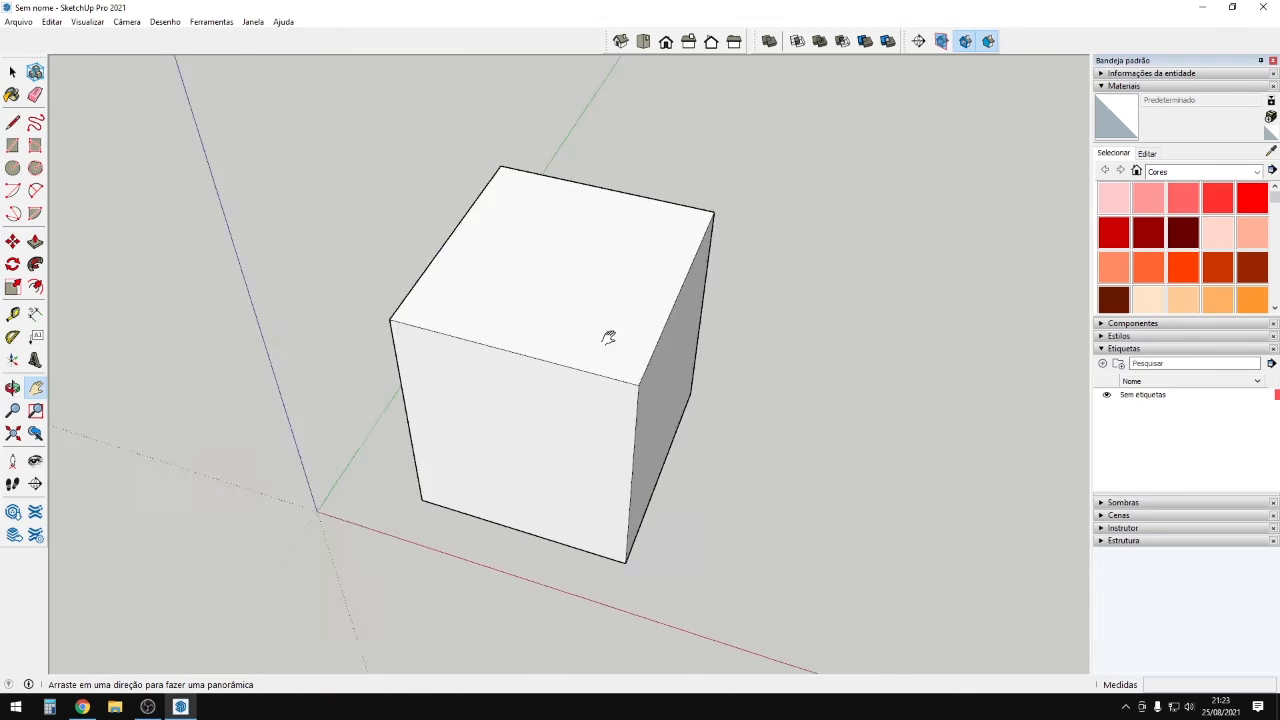
click(35, 410)
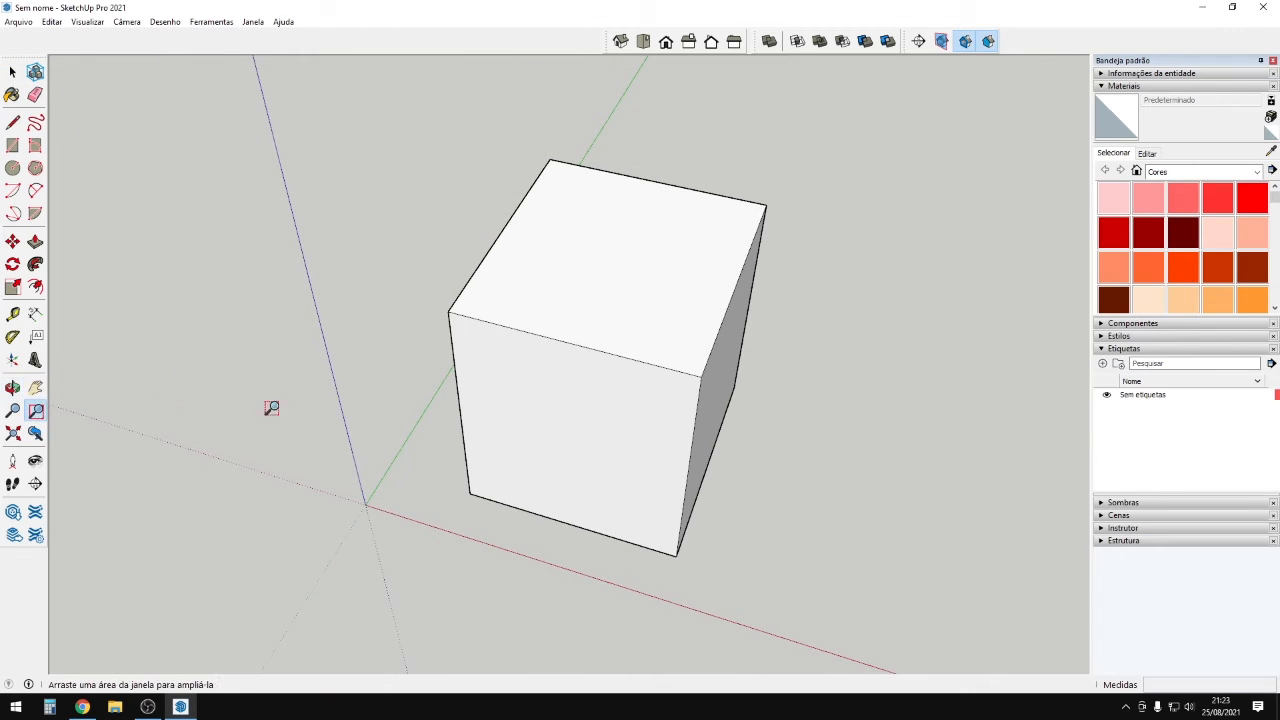
scroll(446, 251, down, 2)
drag(397, 146, 920, 556)
key(space)
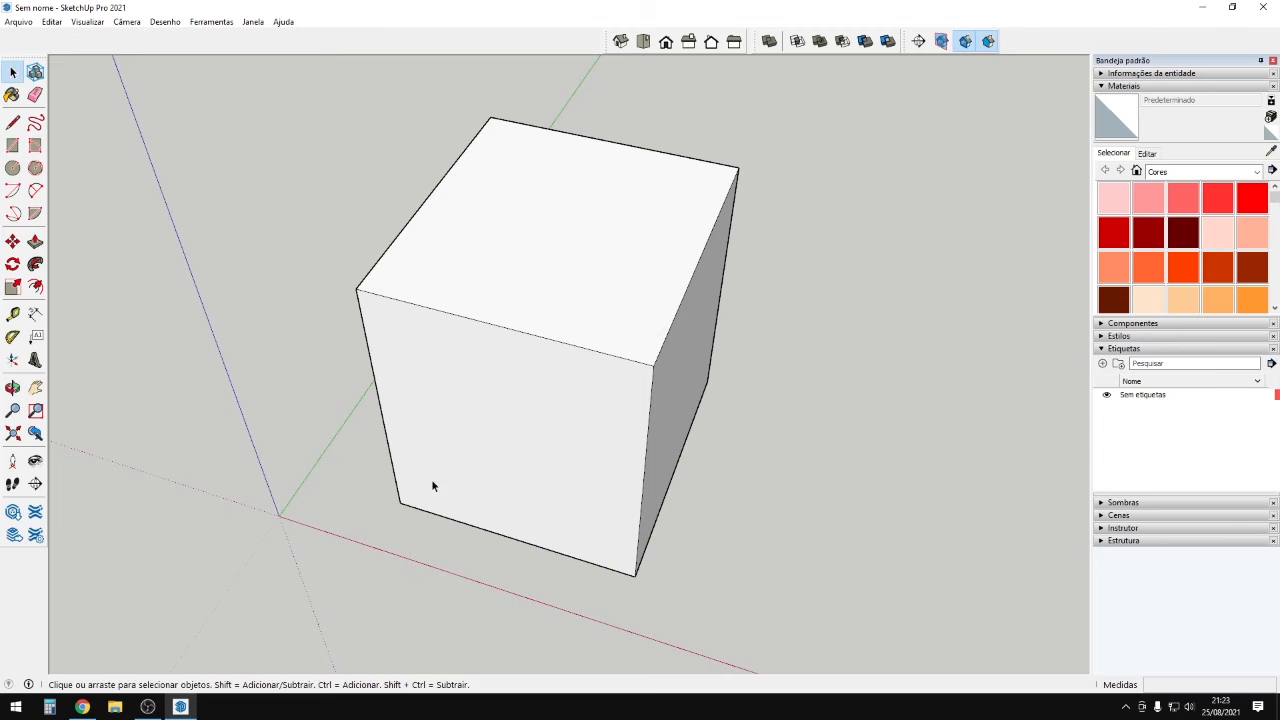
click(12, 410)
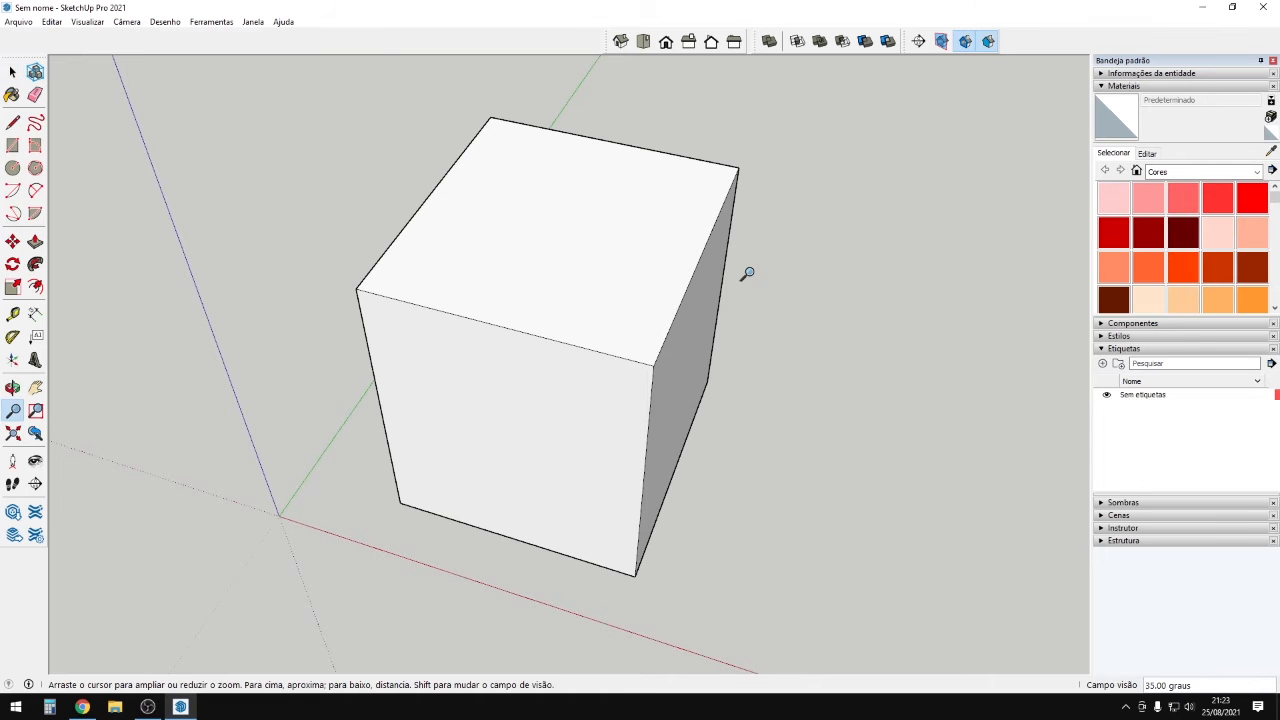
drag(632, 270, 602, 319)
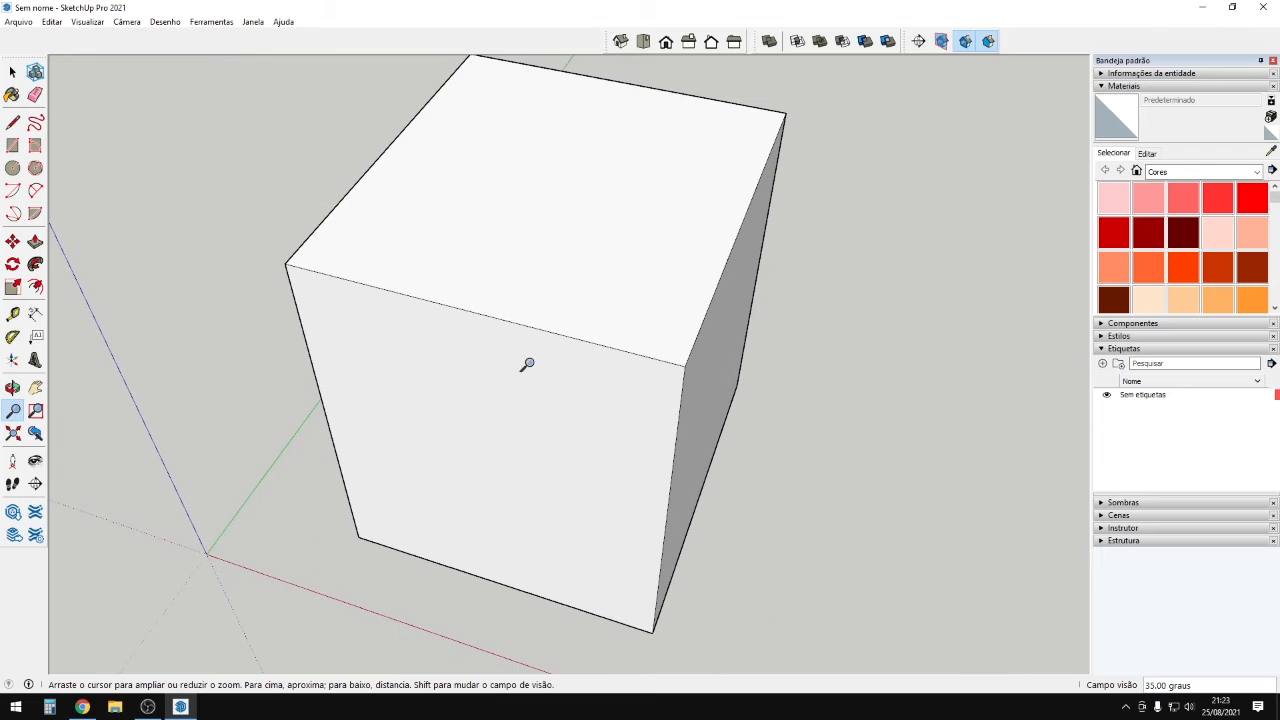
Place the camera on the ground near the box with Position Camera and set the eye height to 180 cm.
click(12, 460)
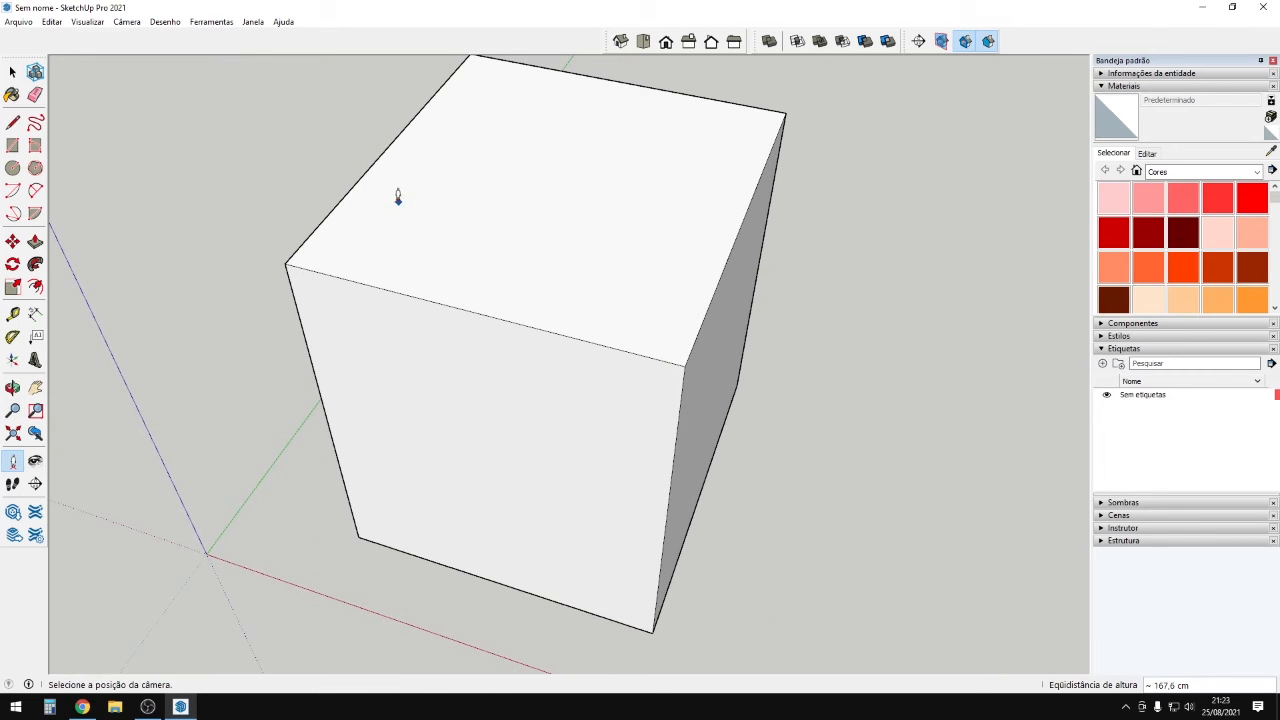
scroll(418, 336, down, 10)
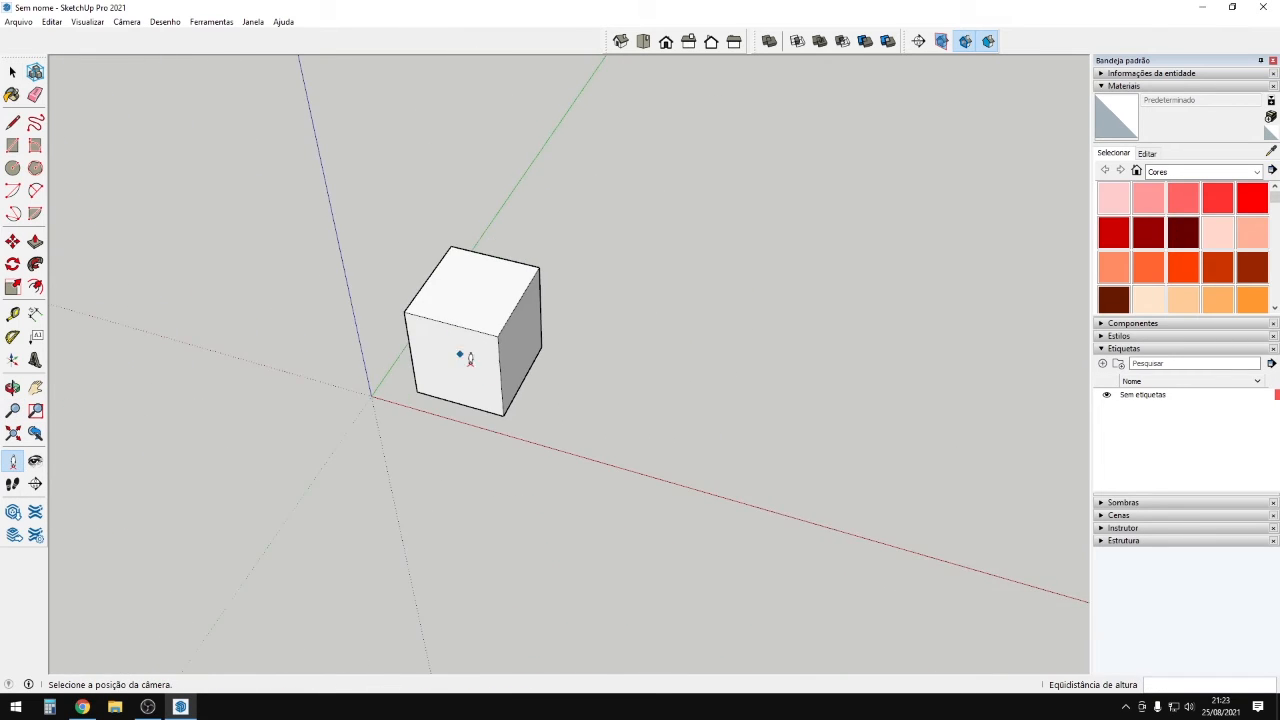
scroll(516, 389, down, 3)
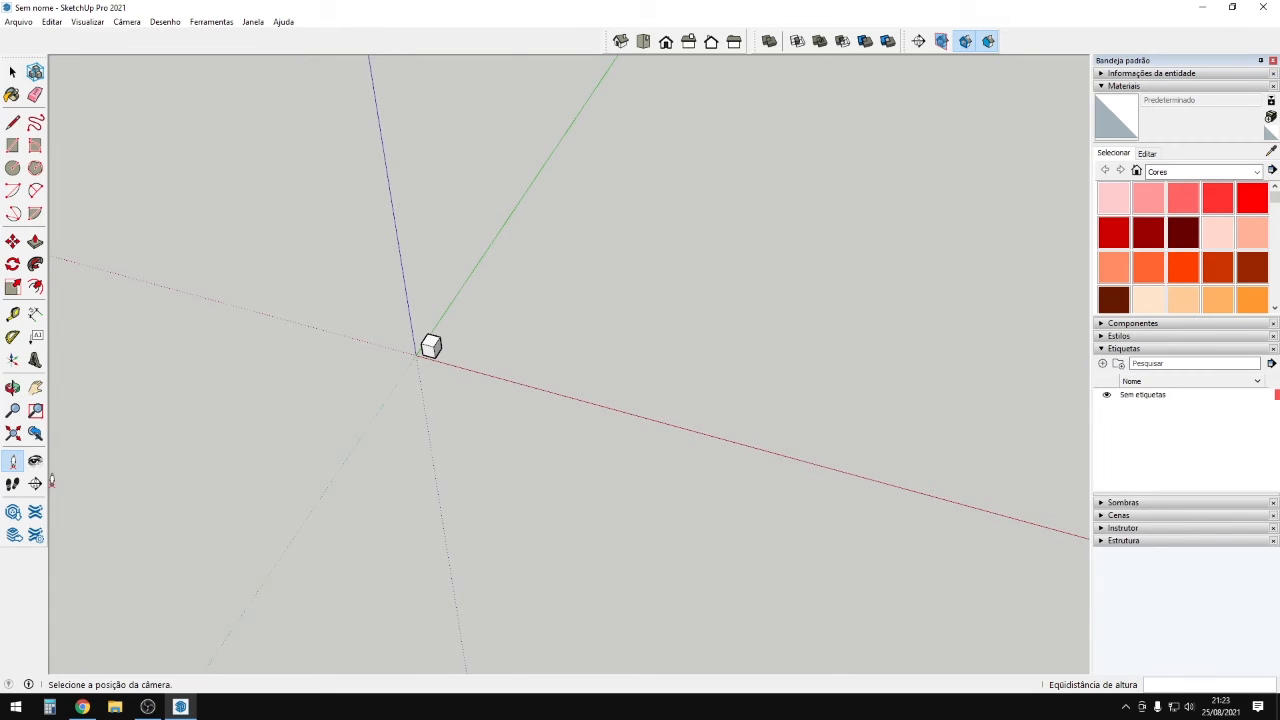
click(609, 400)
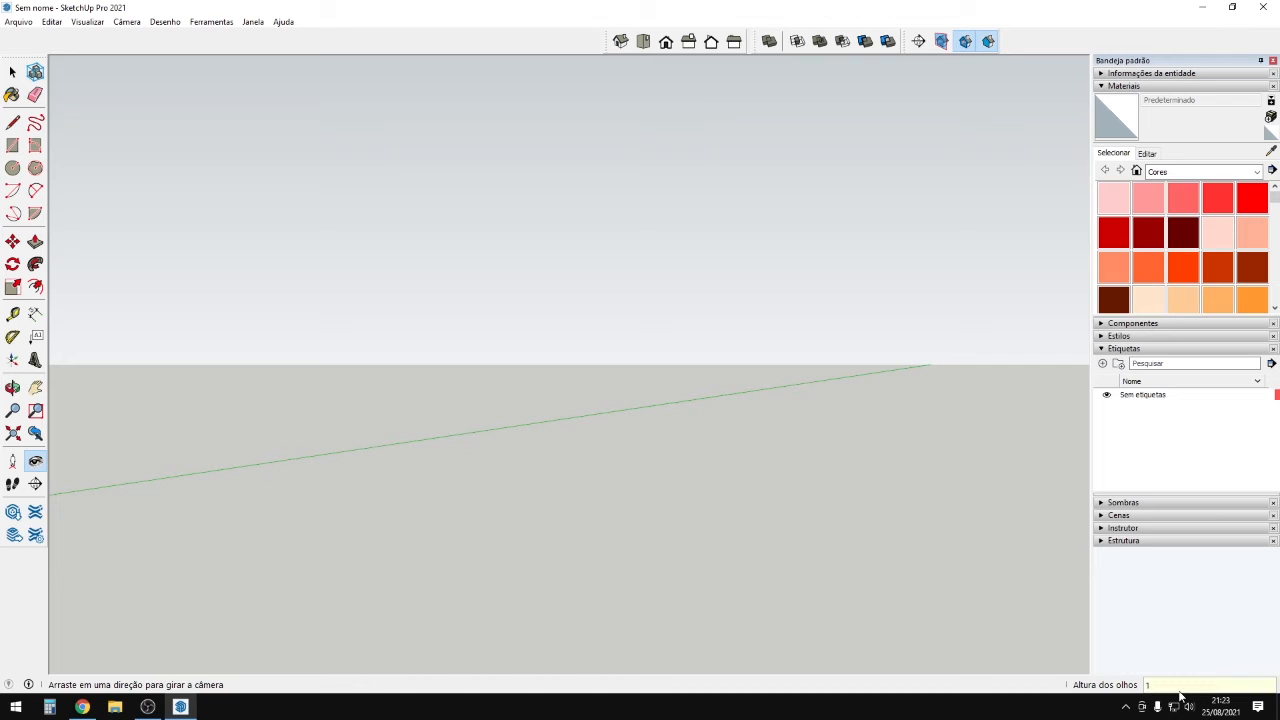
text(180)
key(Return)
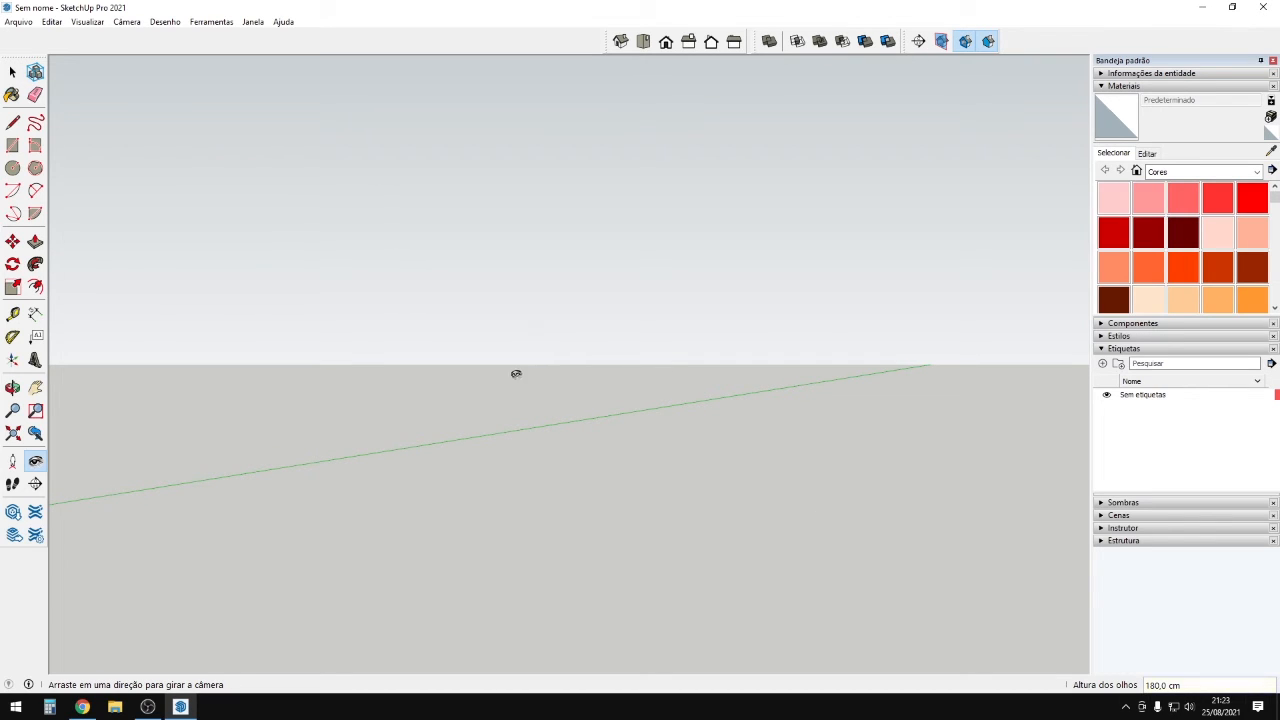
Look around to bring the box into view, and walk around the scene with the Walk tool.
drag(516, 374, 497, 501)
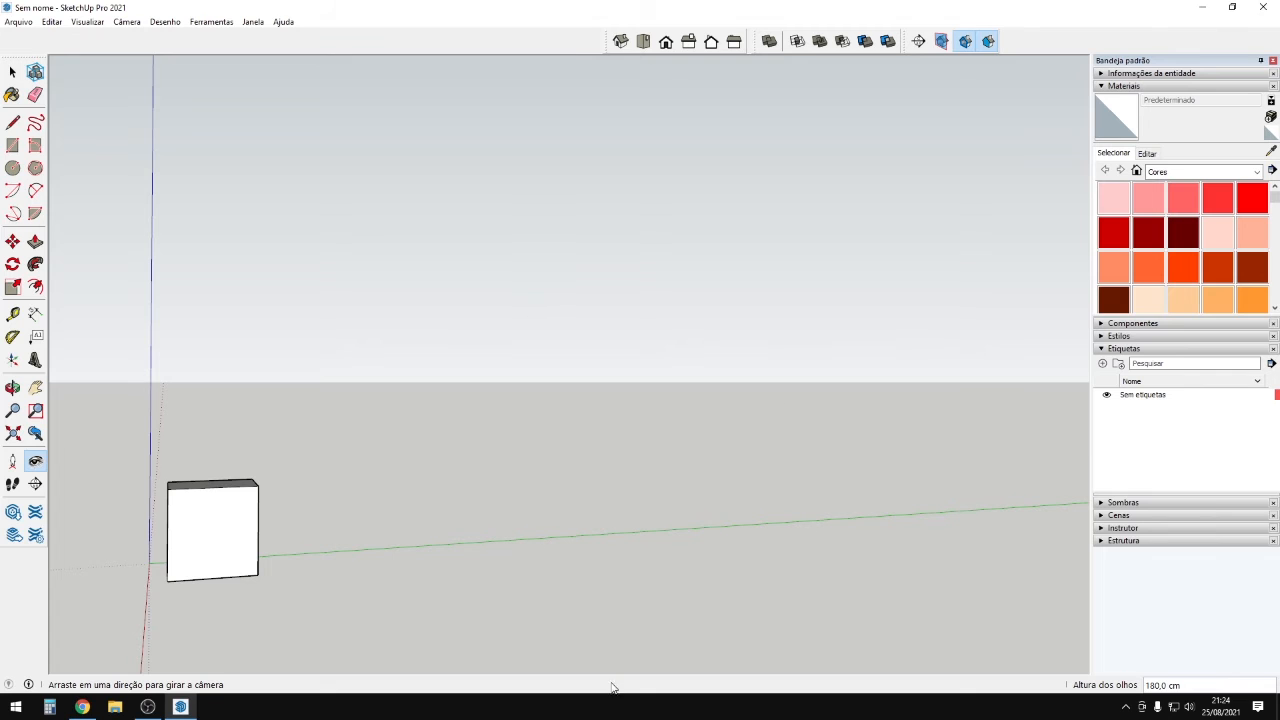
drag(438, 549, 386, 494)
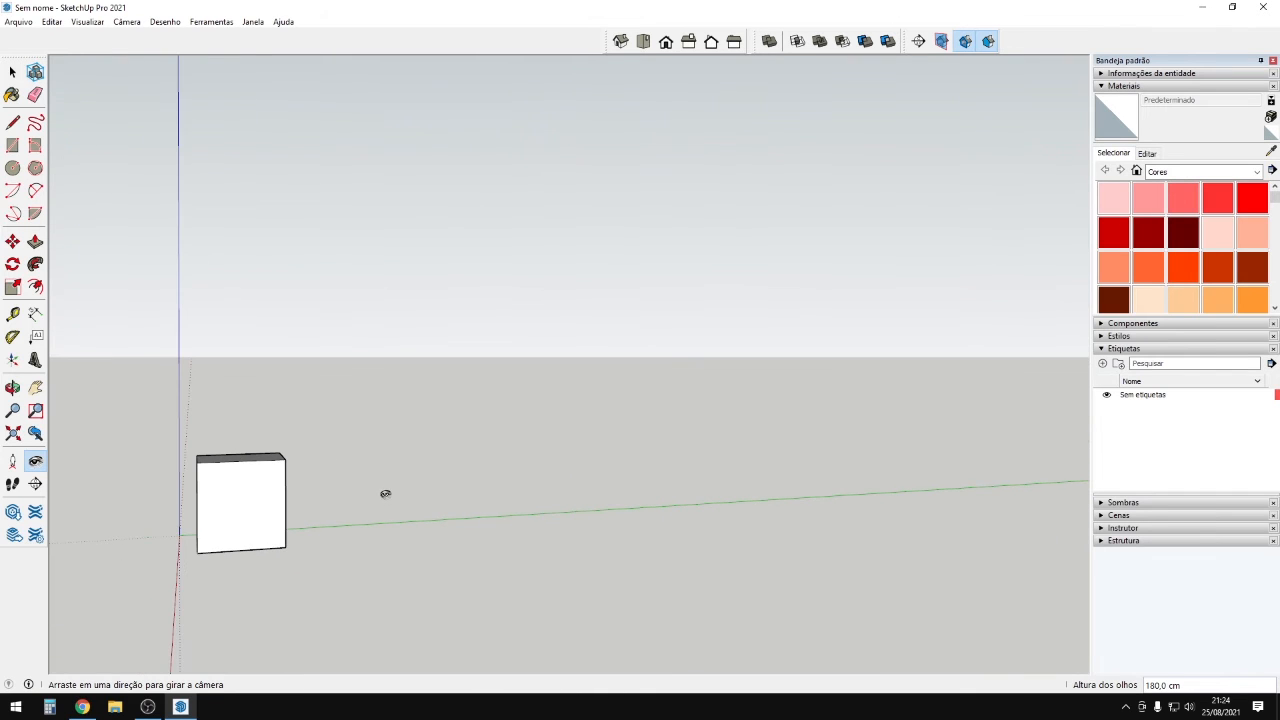
click(13, 484)
drag(354, 601, 796, 491)
drag(796, 491, 410, 480)
drag(336, 411, 477, 527)
drag(357, 607, 212, 494)
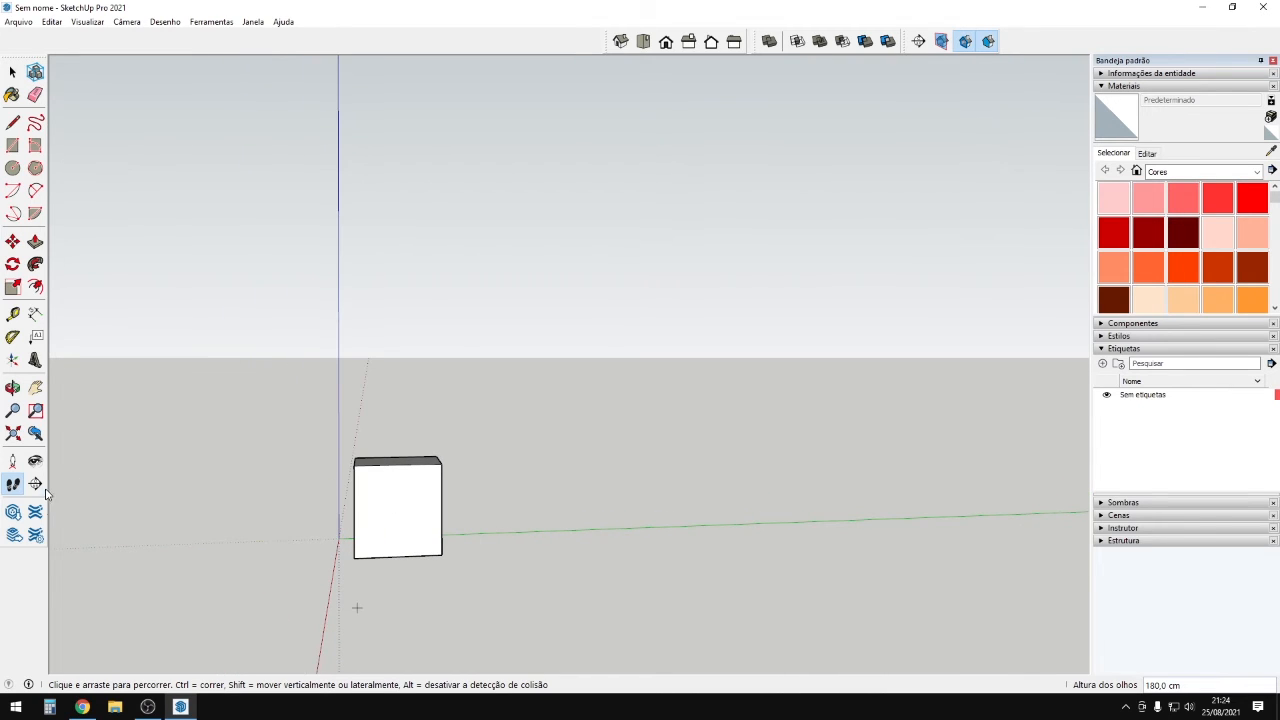
scroll(380, 522, up, 4)
middle_drag(380, 522, 600, 449)
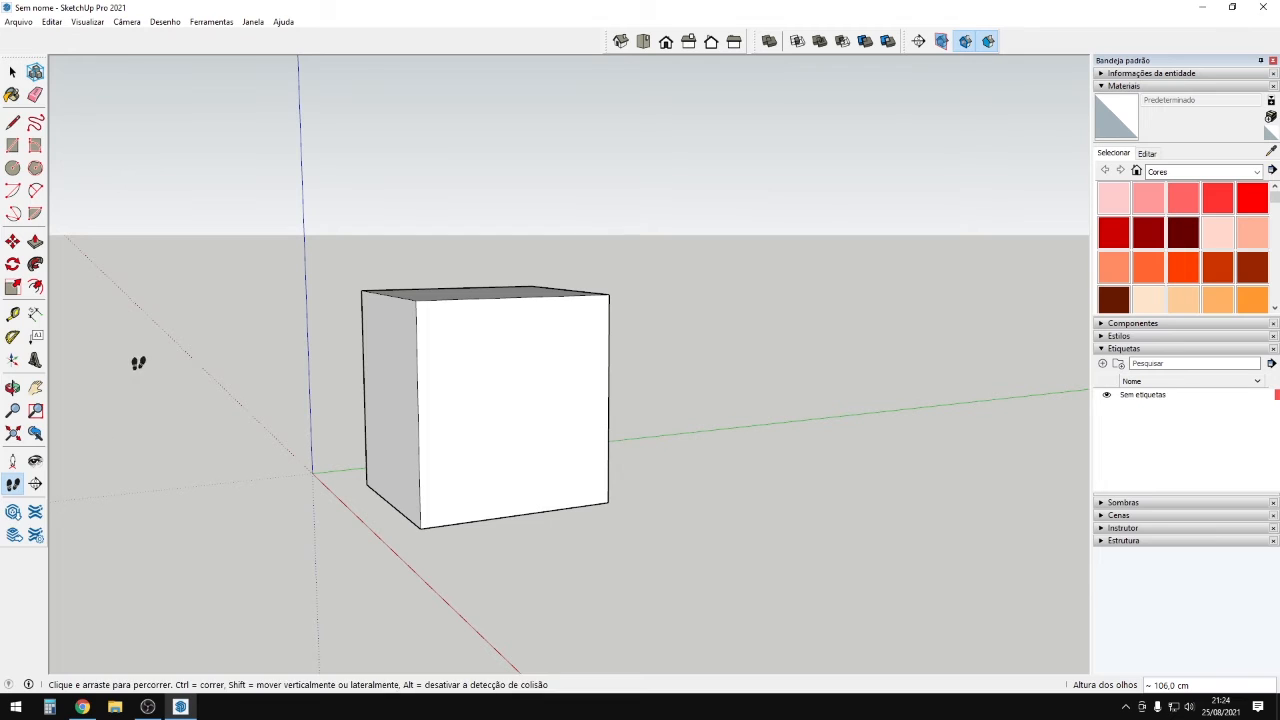
Place a section plane on the box's top face, keeping the default name and symbol.
click(35, 484)
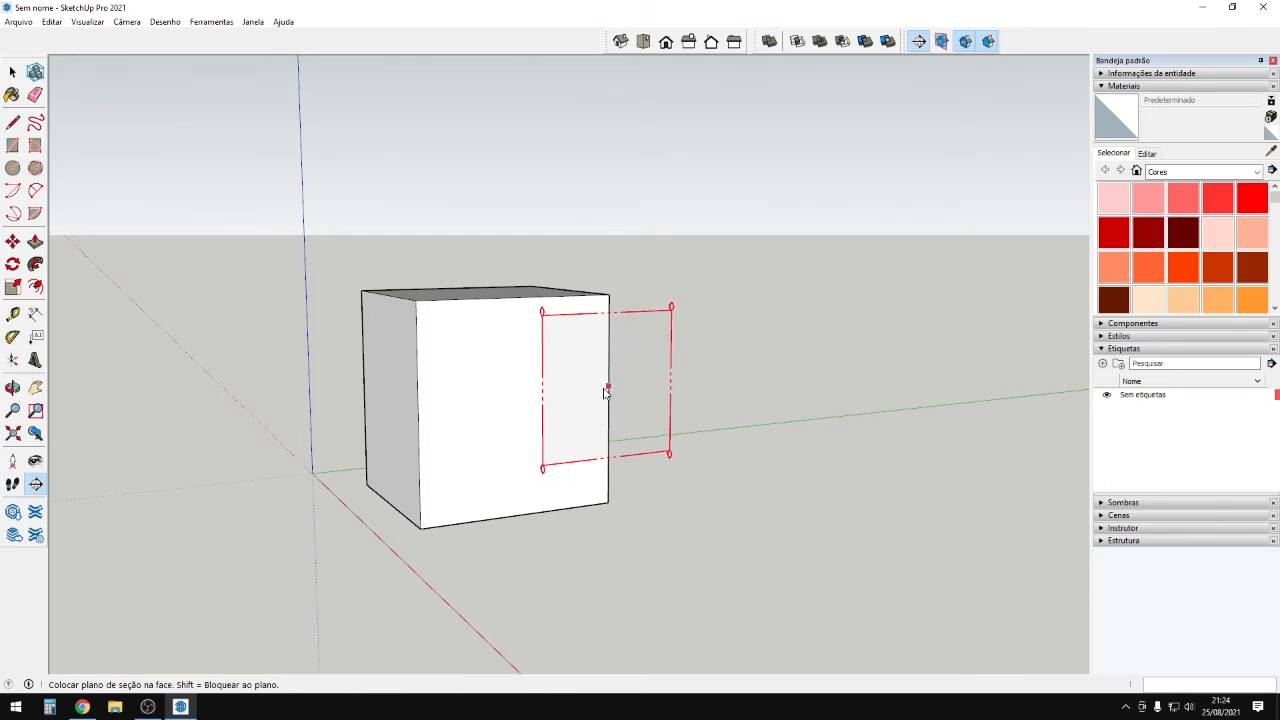
scroll(486, 302, up, 2)
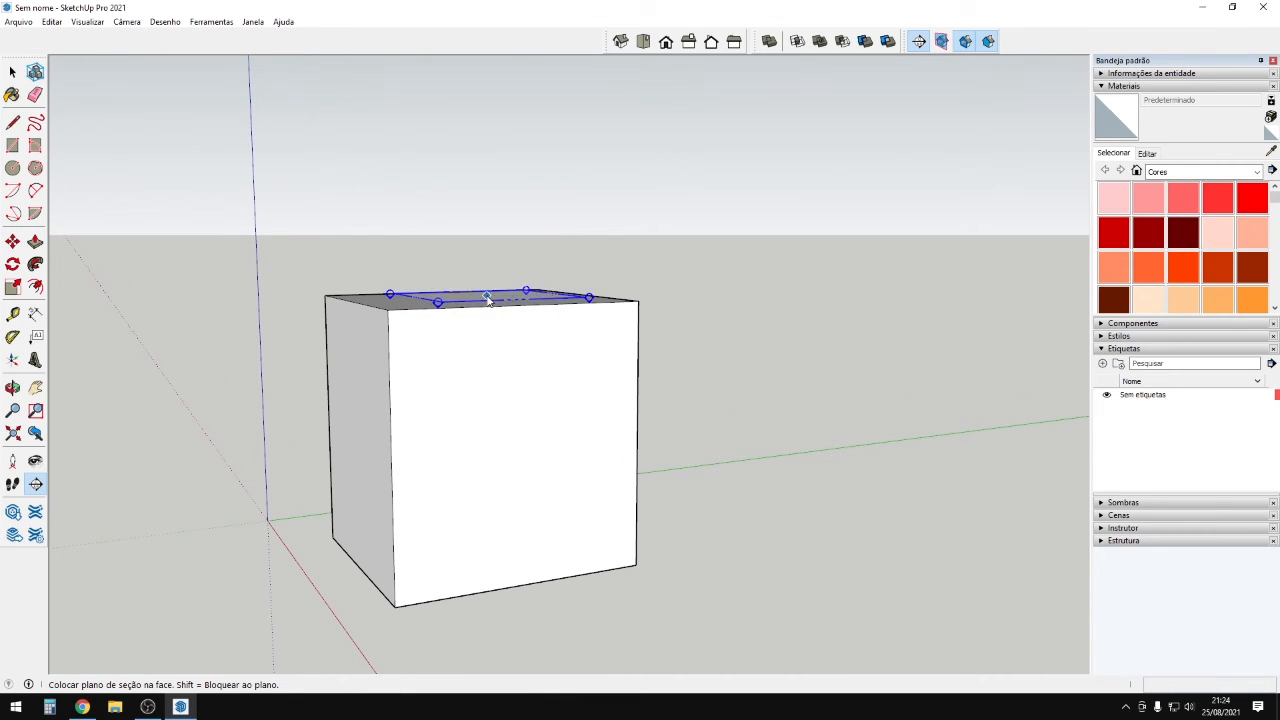
click(488, 300)
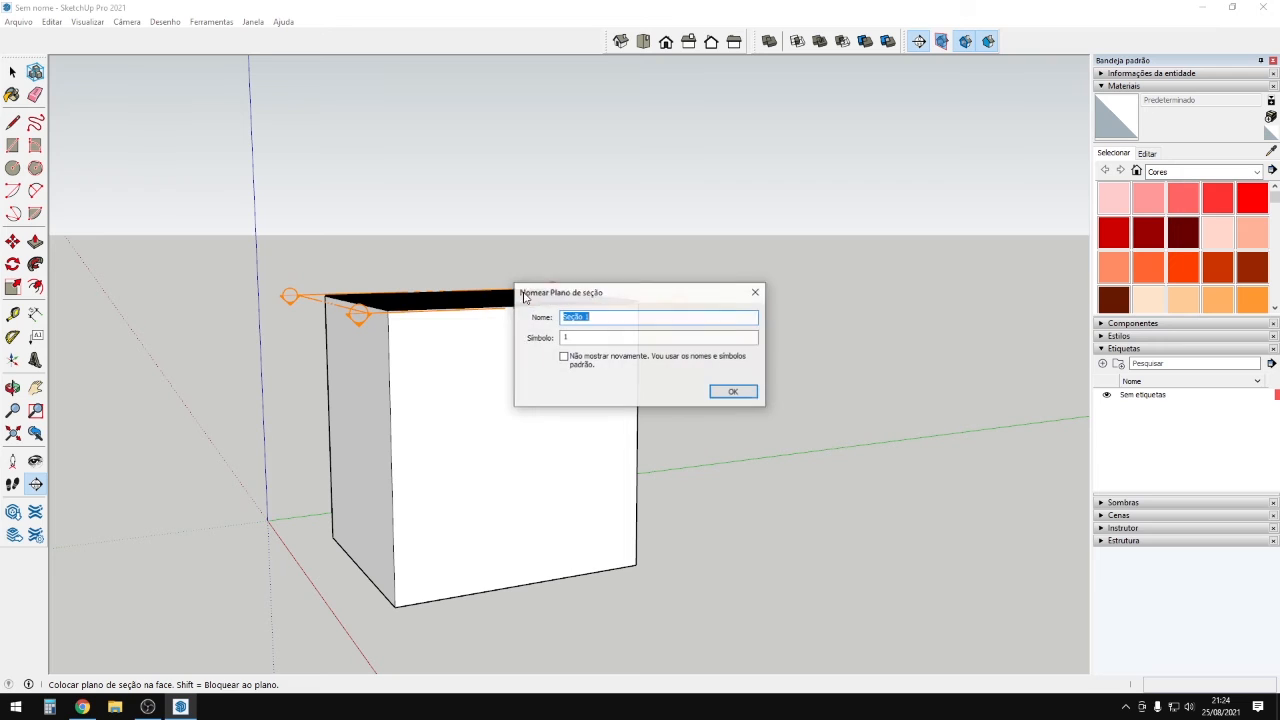
click(748, 395)
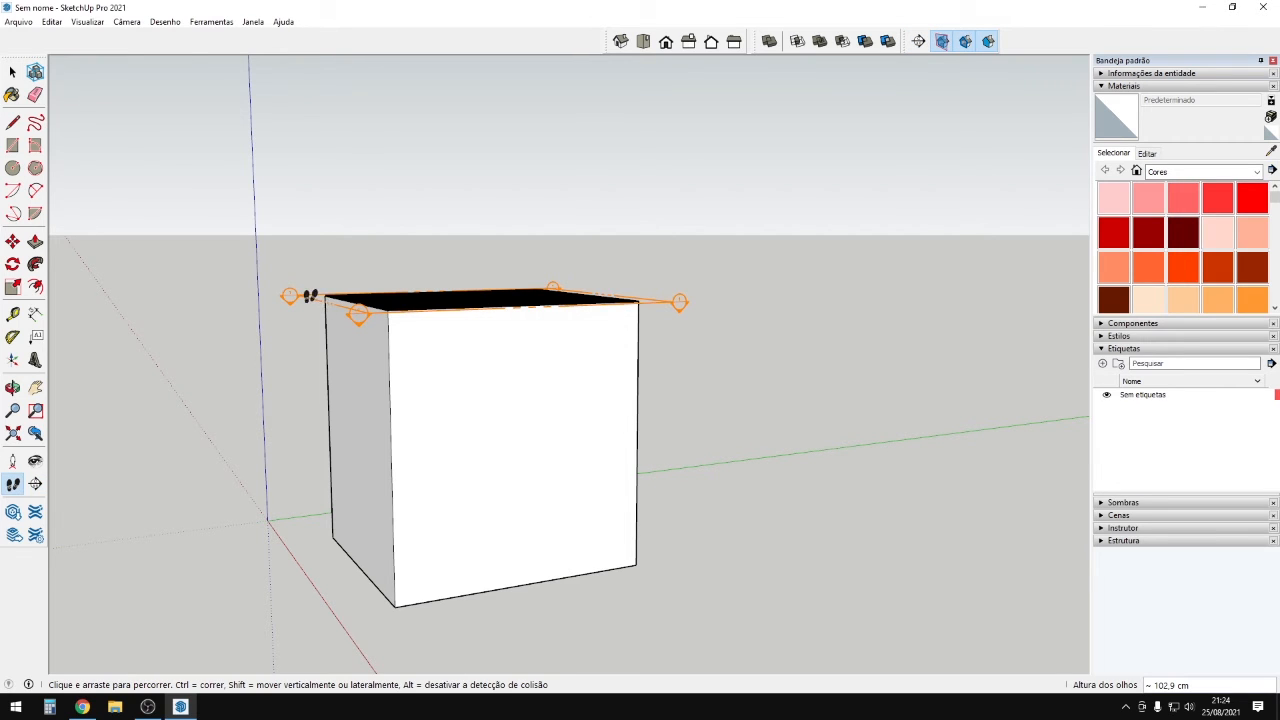
key(space)
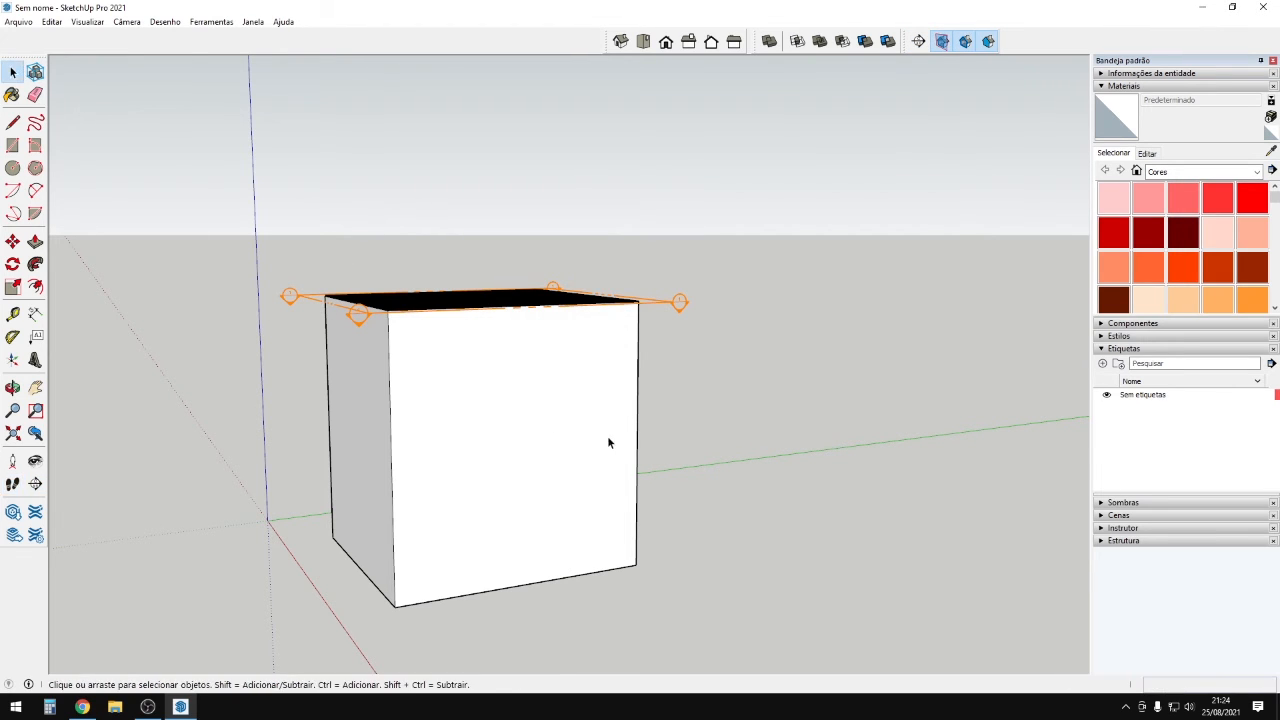
Move the horizontal section plane down into the box to cut it, and delete the plane.
click(305, 301)
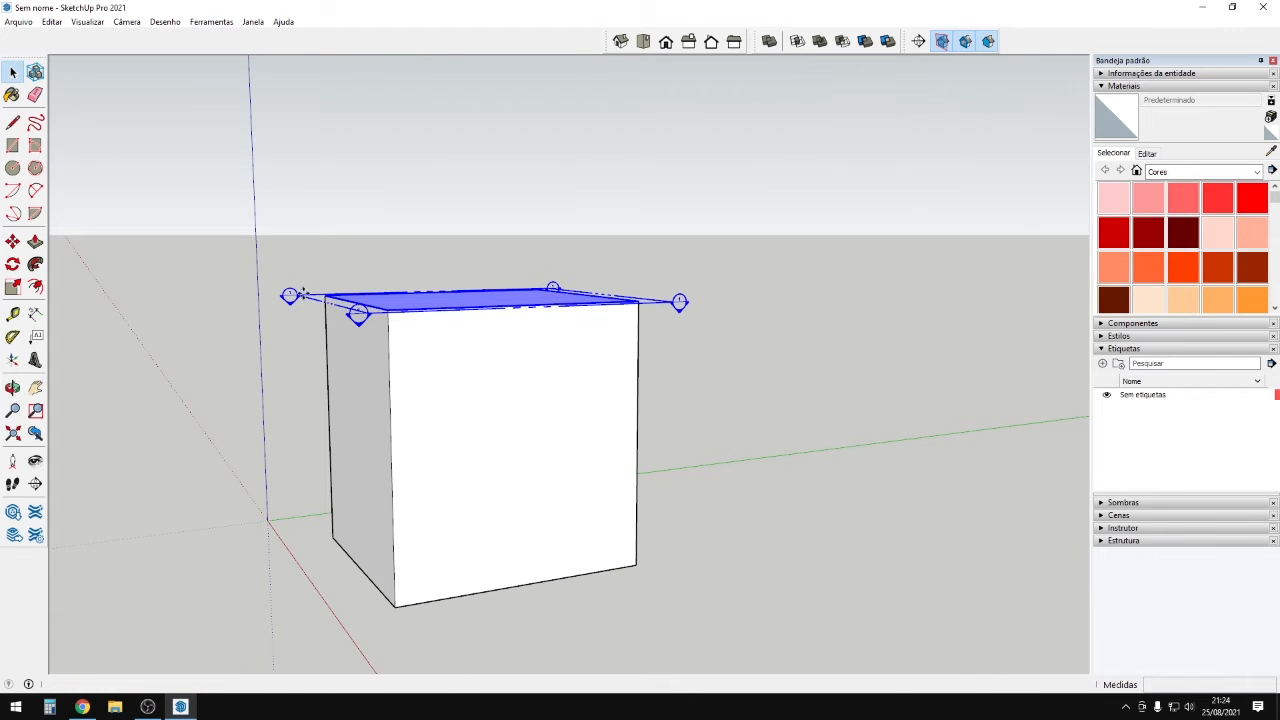
key(m)
click(300, 300)
middle_drag(343, 442, 799, 398)
middle_drag(457, 357, 554, 357)
middle_drag(531, 552, 456, 488)
key(space)
scroll(438, 503, up, 2)
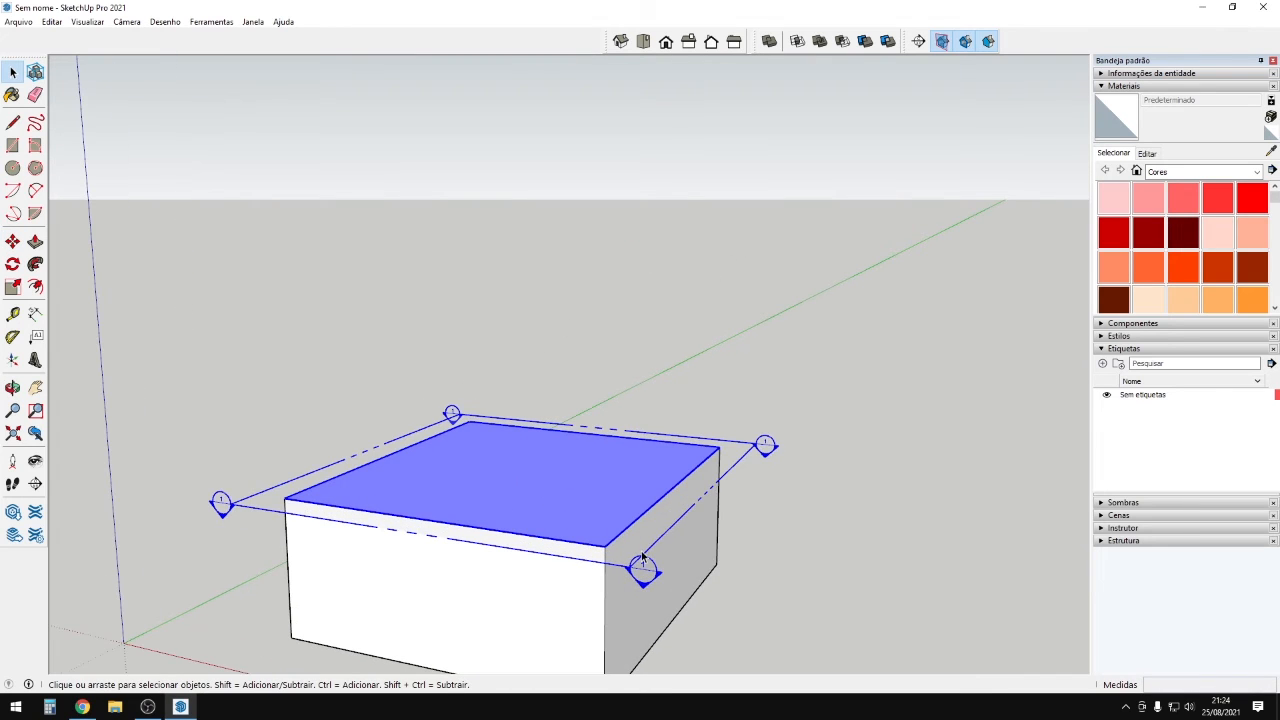
key(Delete)
Place a vertical section plane on the box's side face and move it inward to cut through the box.
click(645, 355)
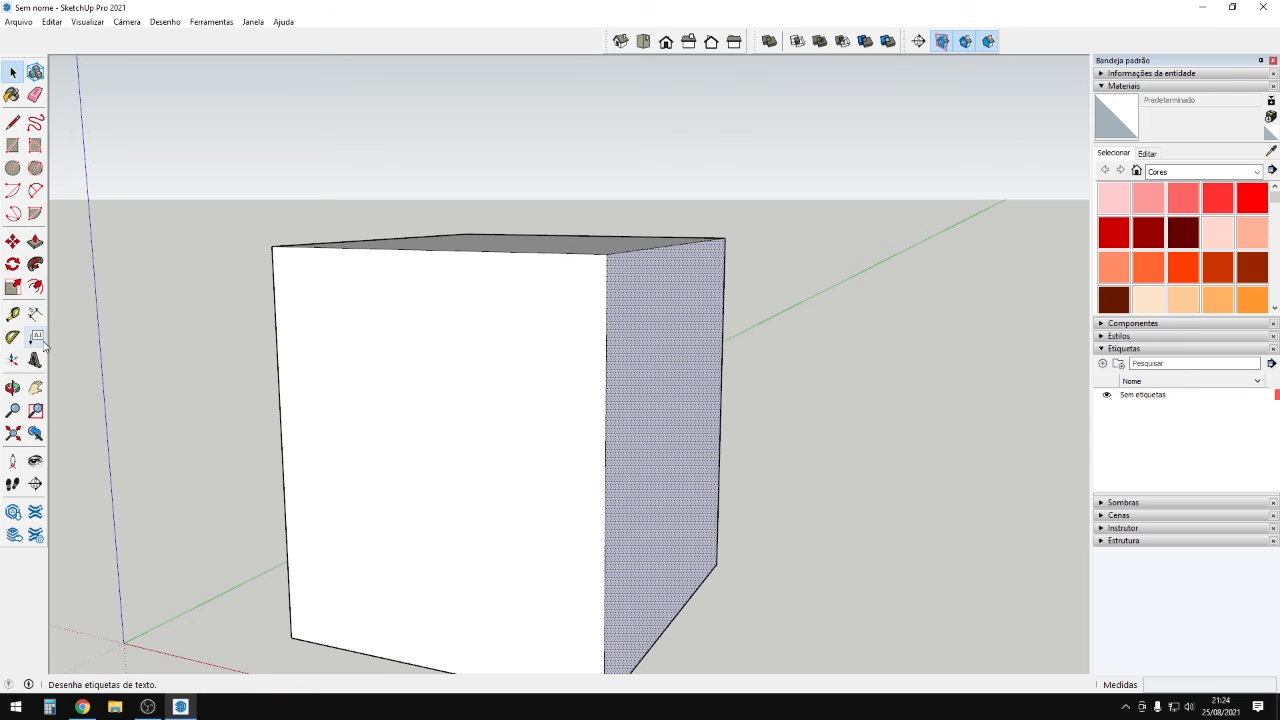
click(35, 483)
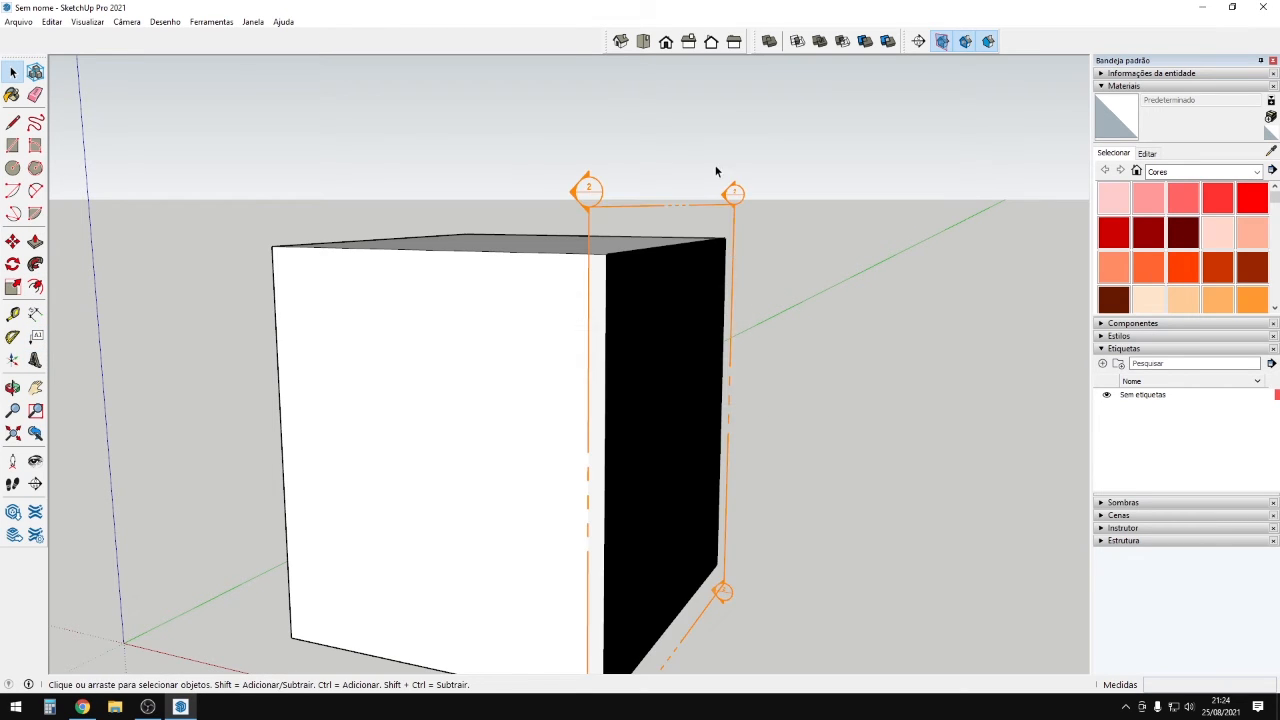
click(697, 212)
key(m)
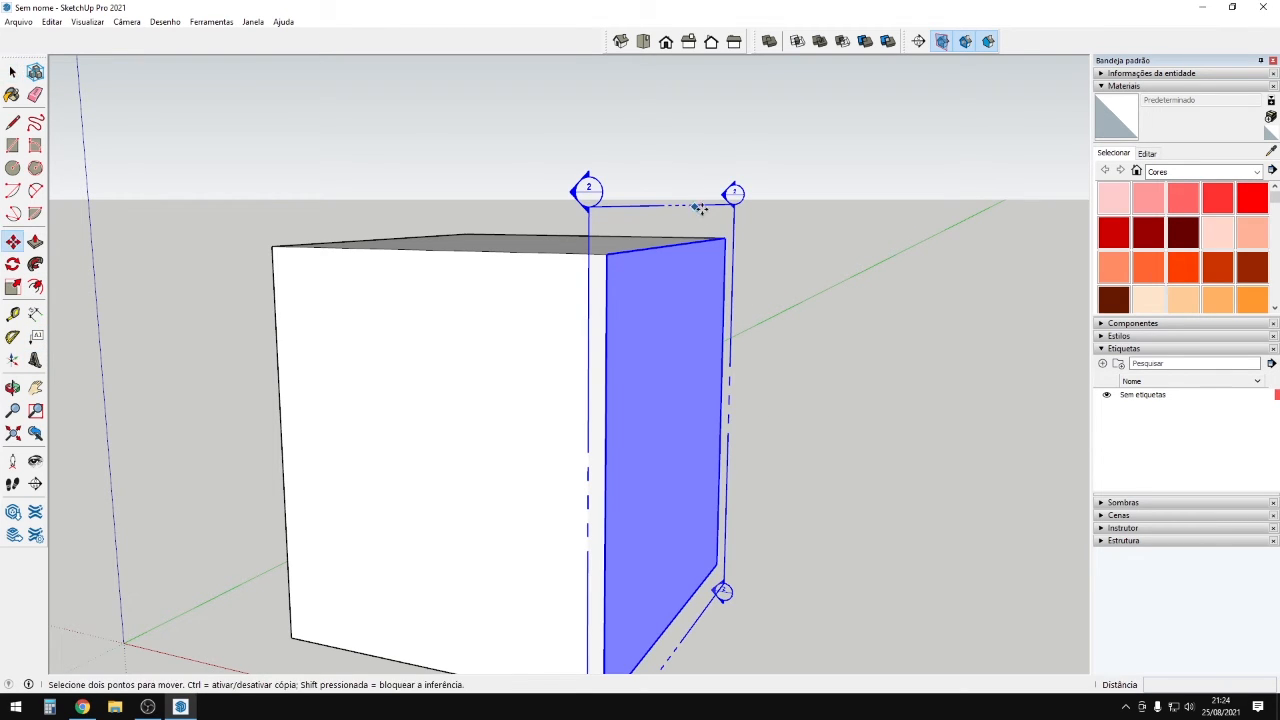
click(698, 204)
middle_drag(489, 203, 676, 317)
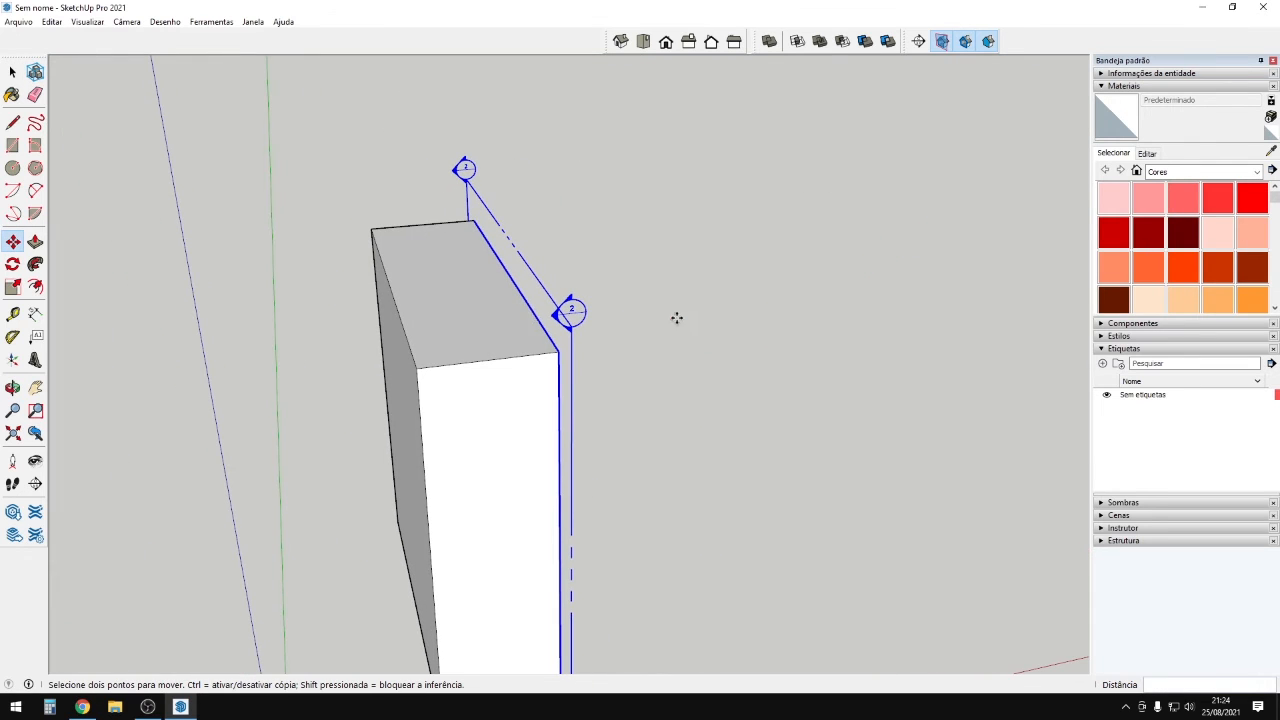
key(space)
Deactivate the vertical section plane's active cut so the whole box is displayed.
right_click(536, 287)
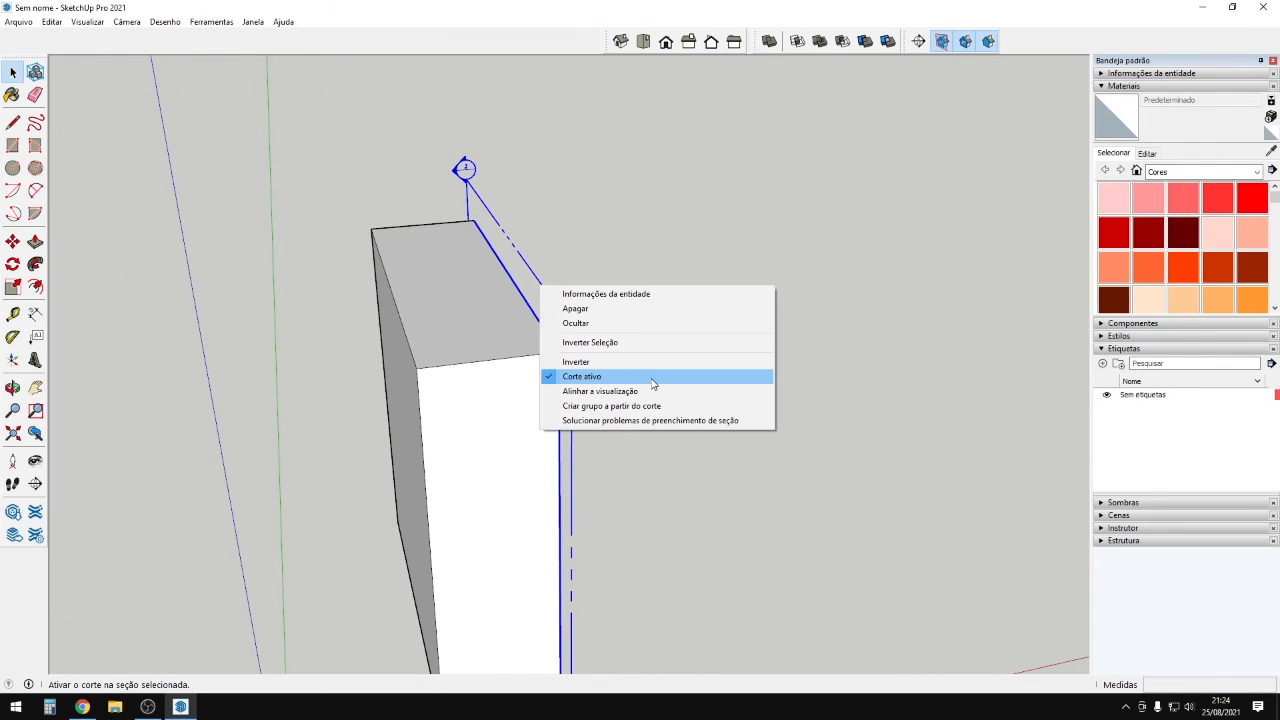
click(547, 379)
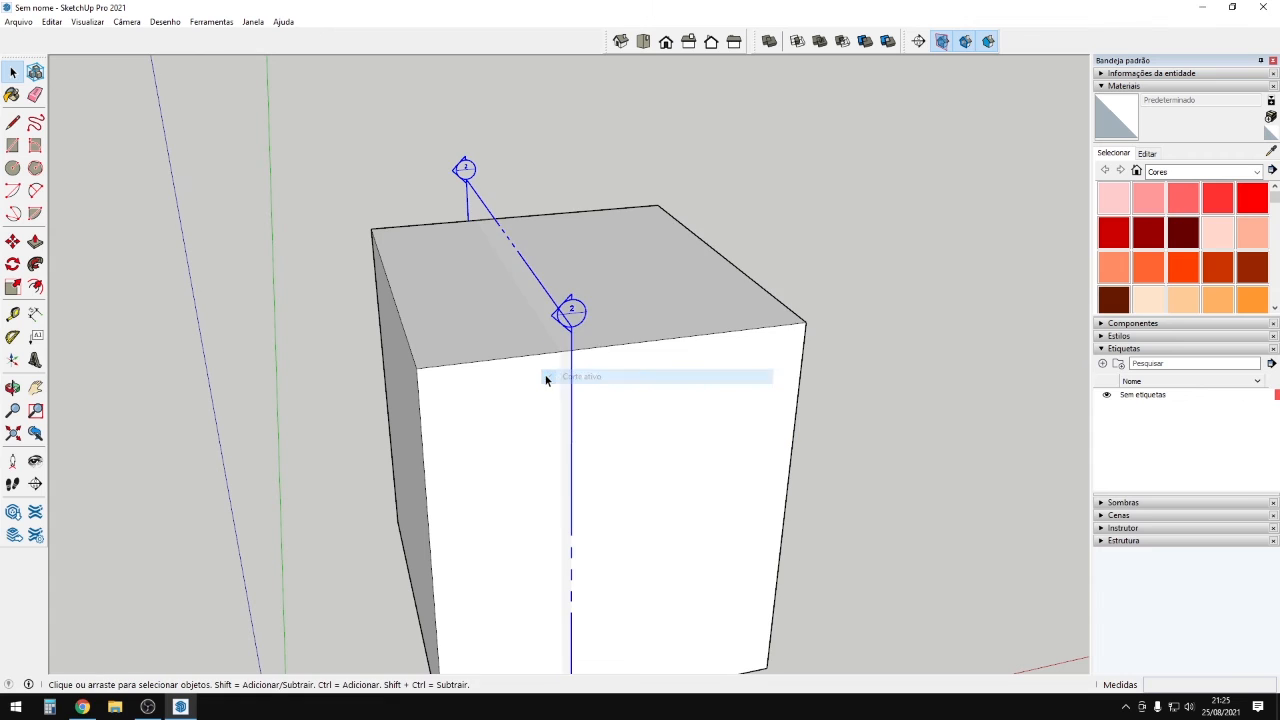
middle_drag(651, 374, 518, 332)
Reactivate the vertical section plane's cut and examine the cut box from several angles.
right_click(630, 310)
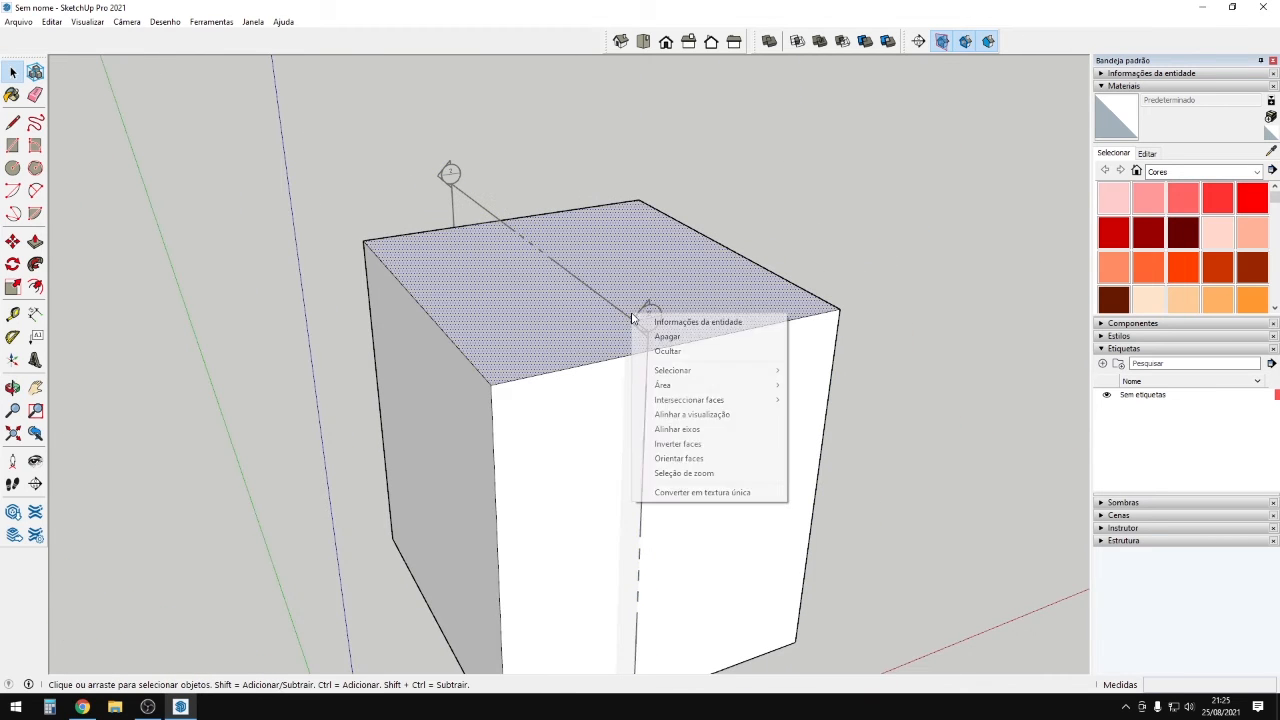
click(607, 304)
right_click(609, 304)
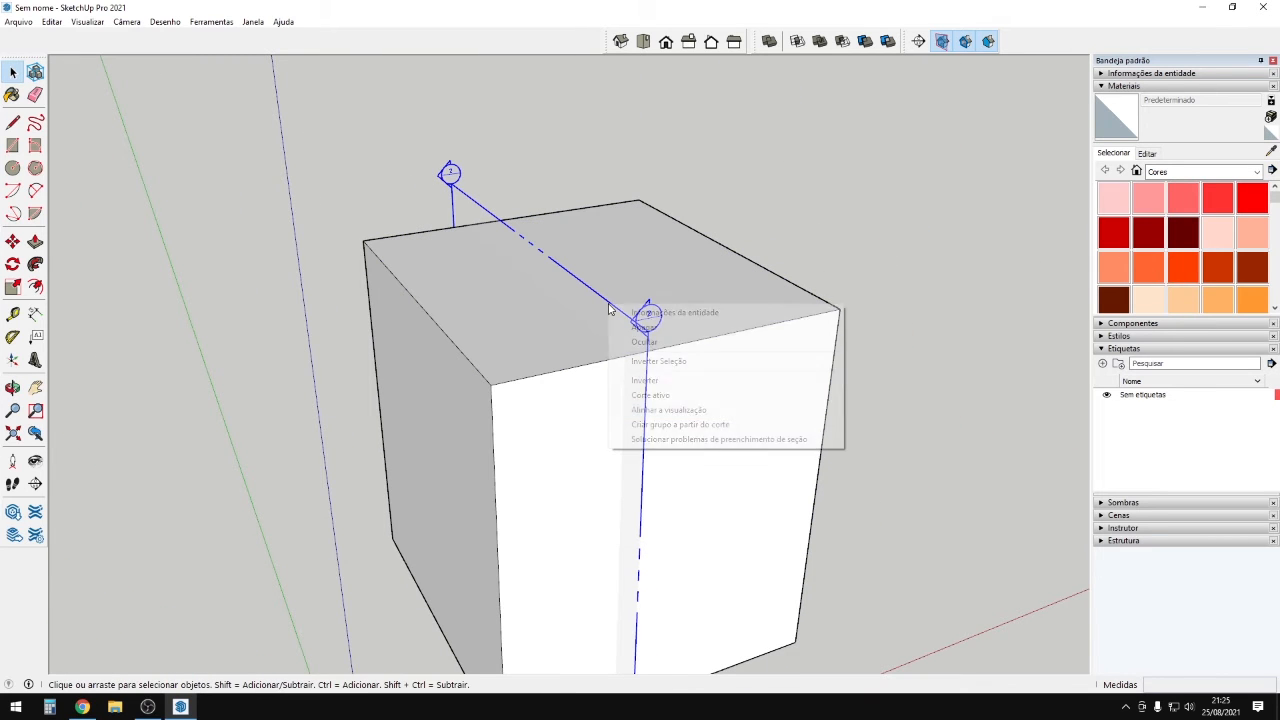
click(700, 400)
middle_drag(700, 402, 89, 397)
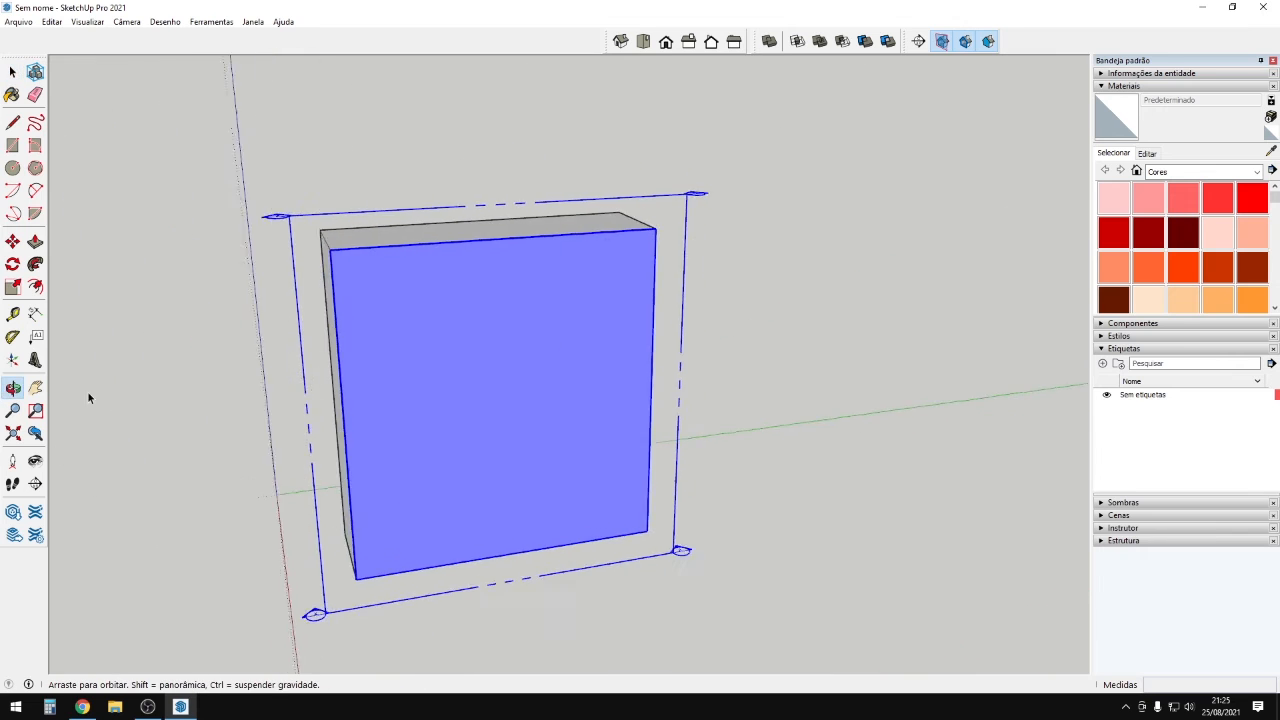
click(706, 432)
middle_drag(706, 432, 375, 505)
middle_drag(437, 297, 456, 184)
middle_drag(365, 481, 760, 430)
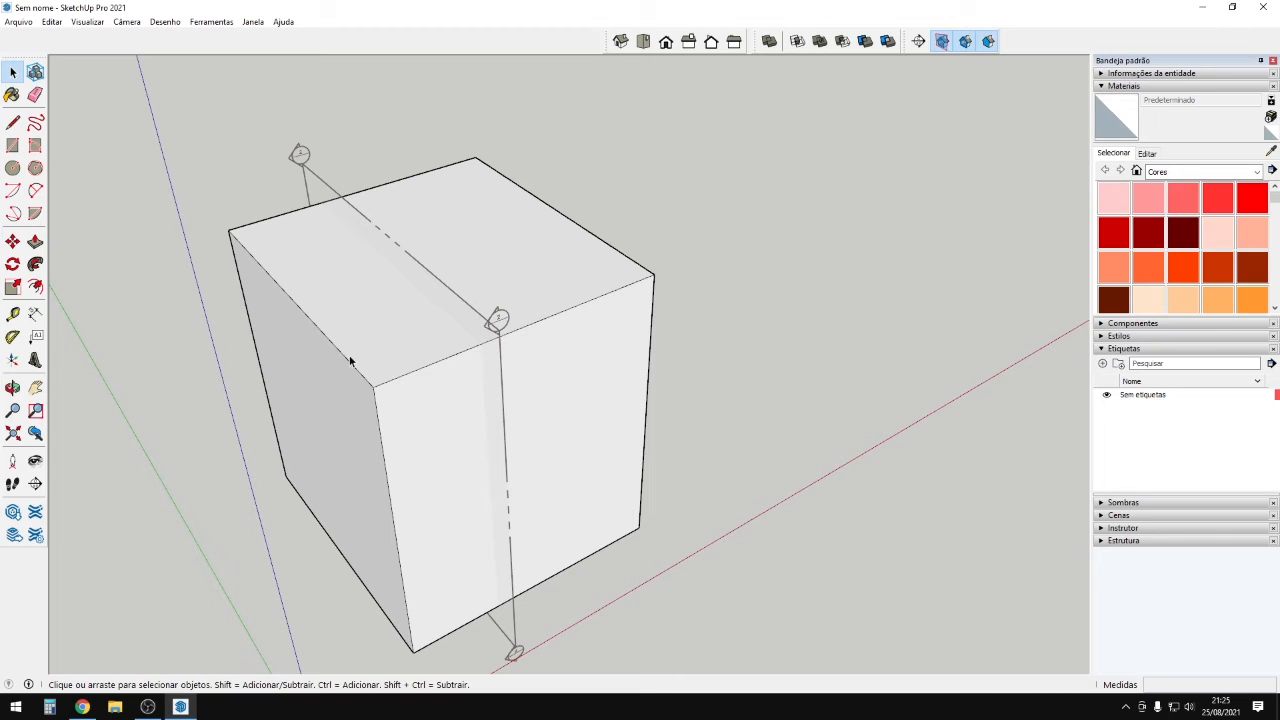
Collapse the materials and tags sections of the tray and expand the entity information.
click(1101, 87)
click(1102, 124)
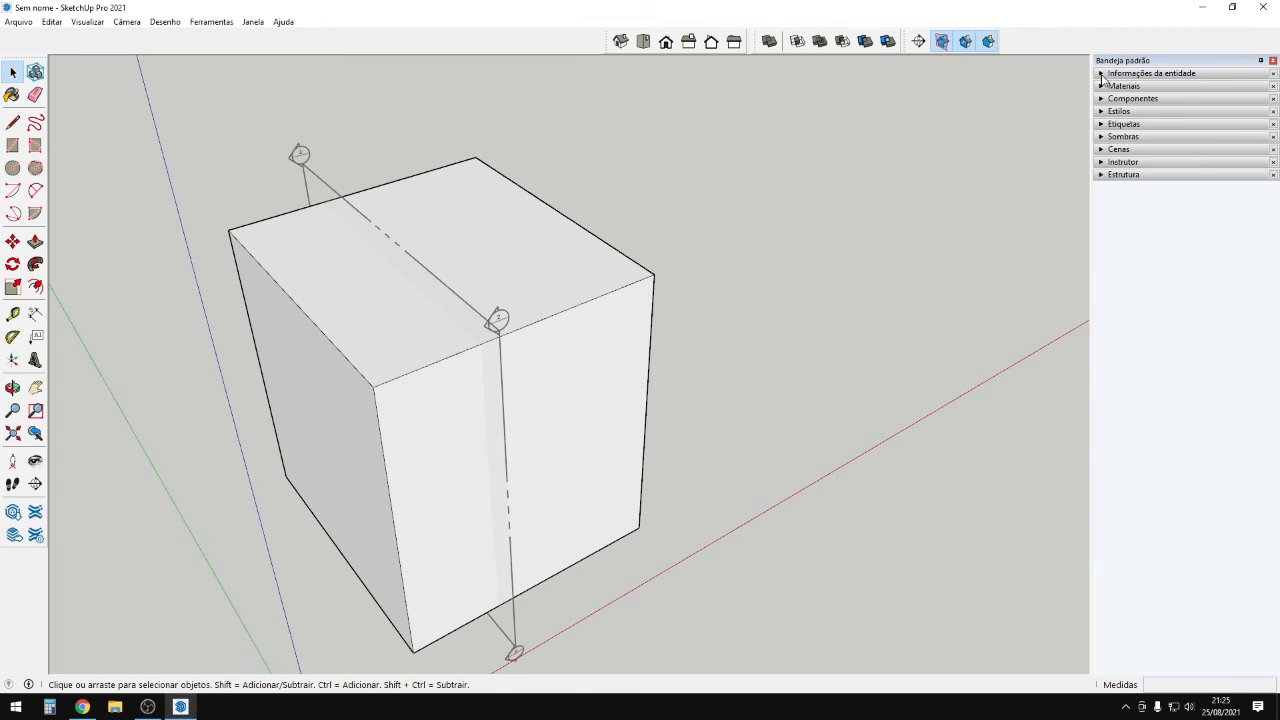
click(1101, 74)
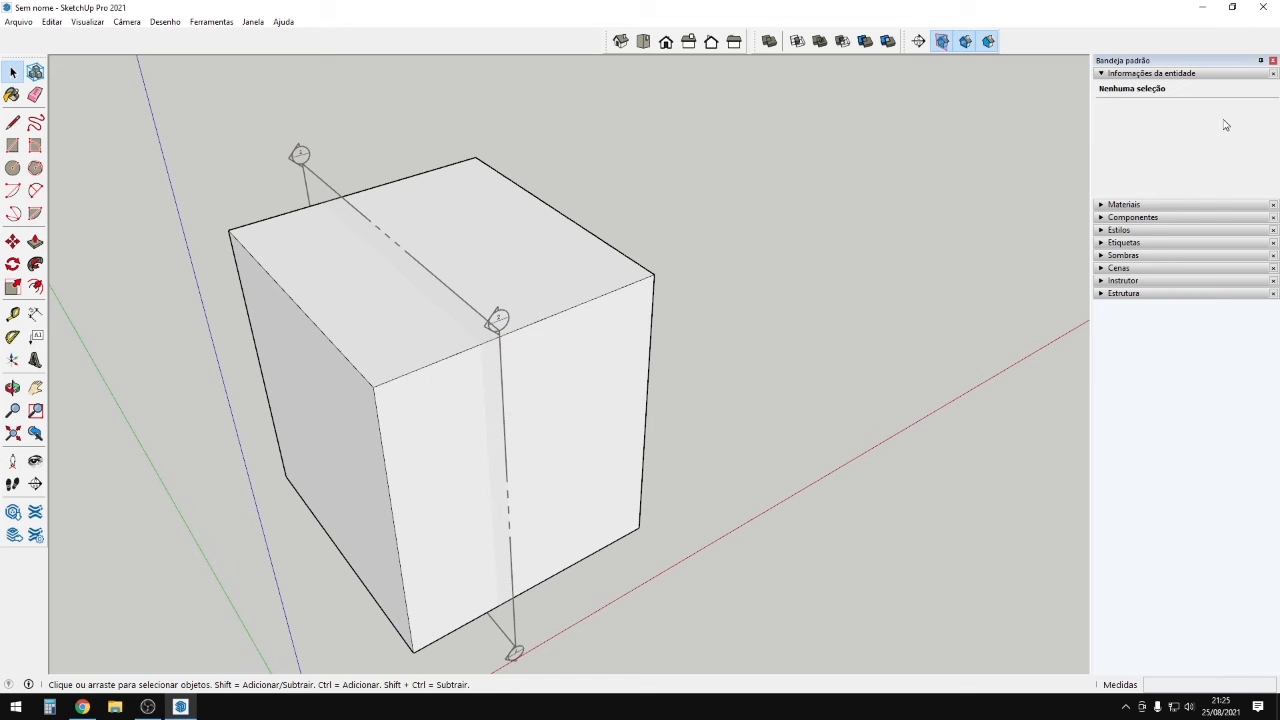
Inspect the entity information of the box's top face, the section plane and the front face.
click(383, 335)
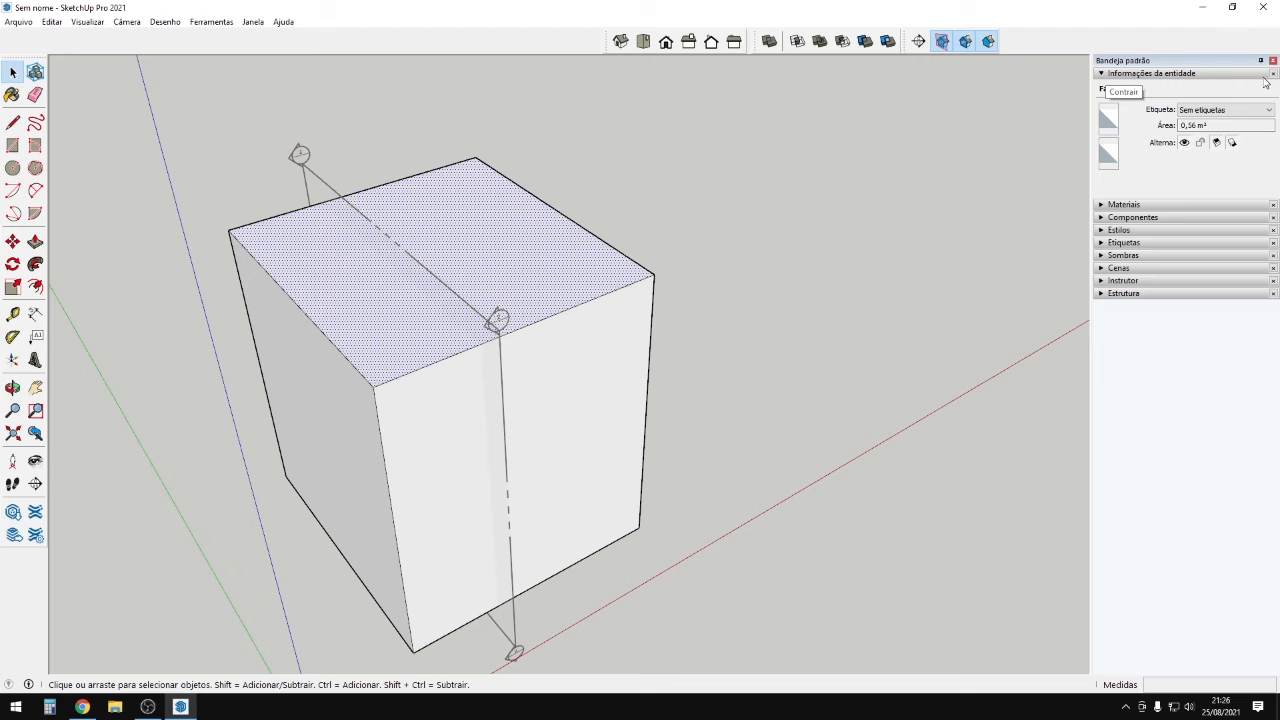
click(550, 342)
click(474, 310)
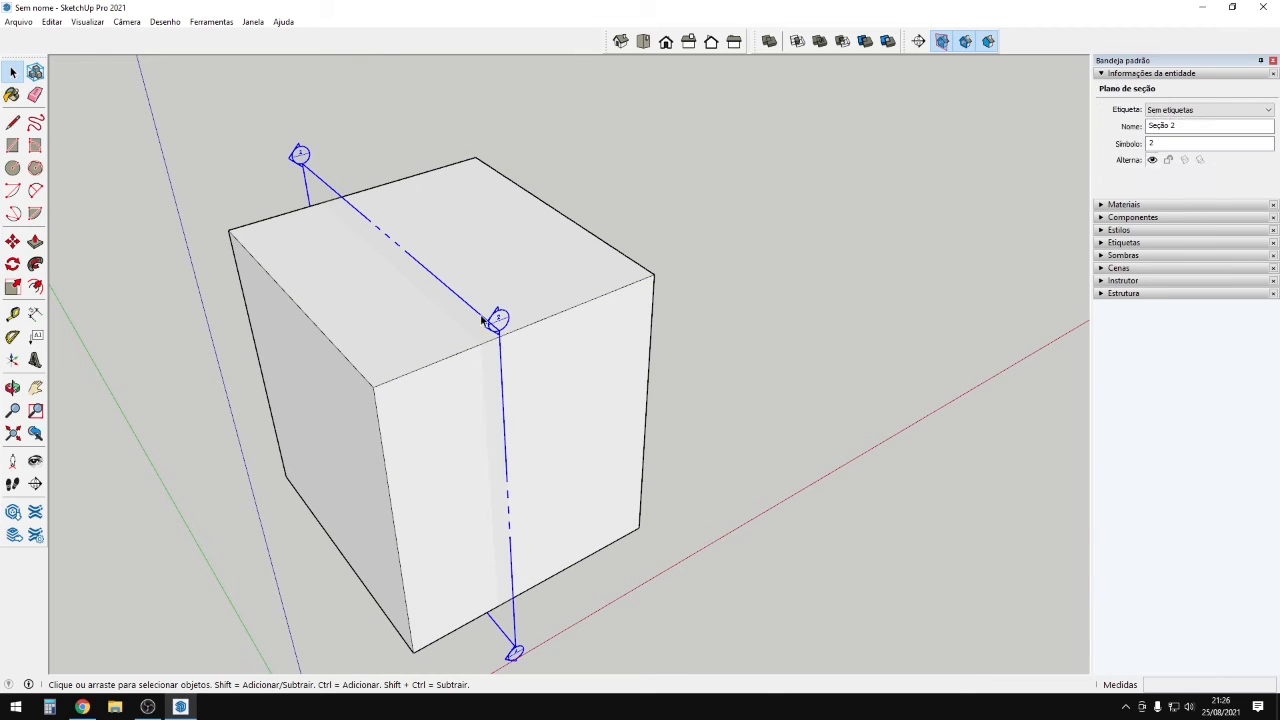
click(611, 275)
click(606, 363)
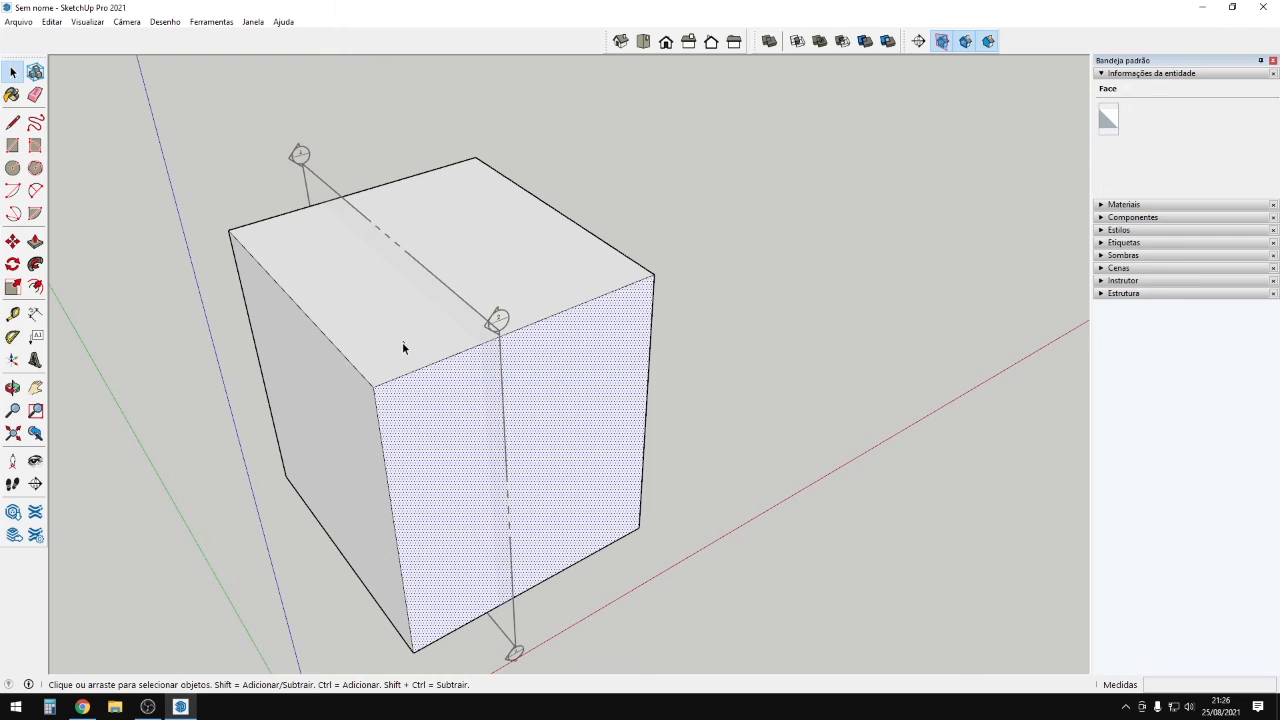
click(403, 349)
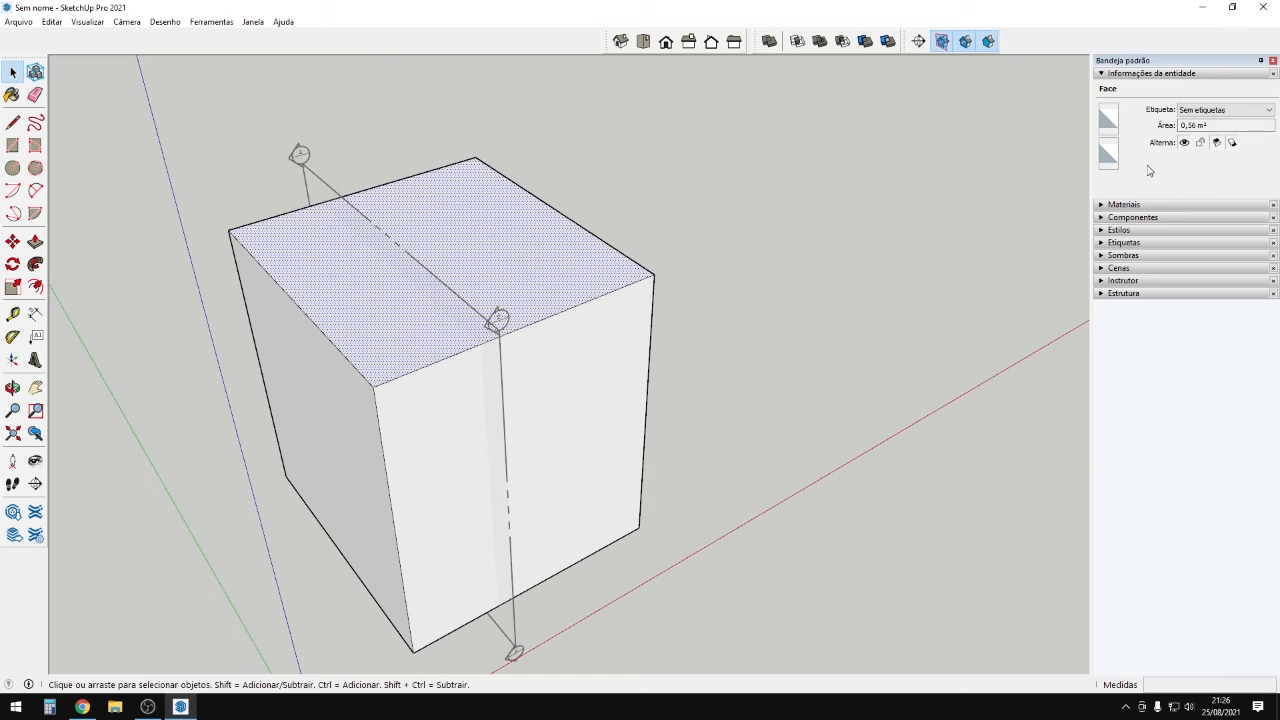
Paint the box's top face with the dark red color Cor A08.
click(1121, 205)
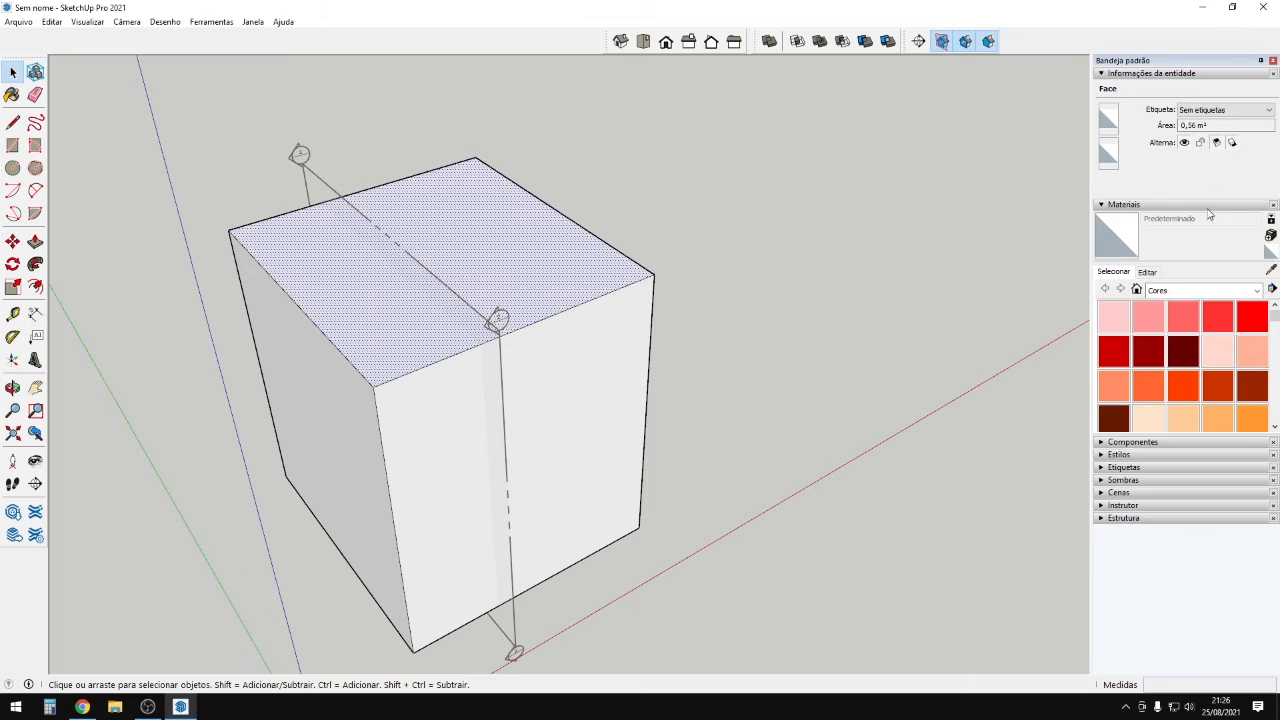
click(1183, 350)
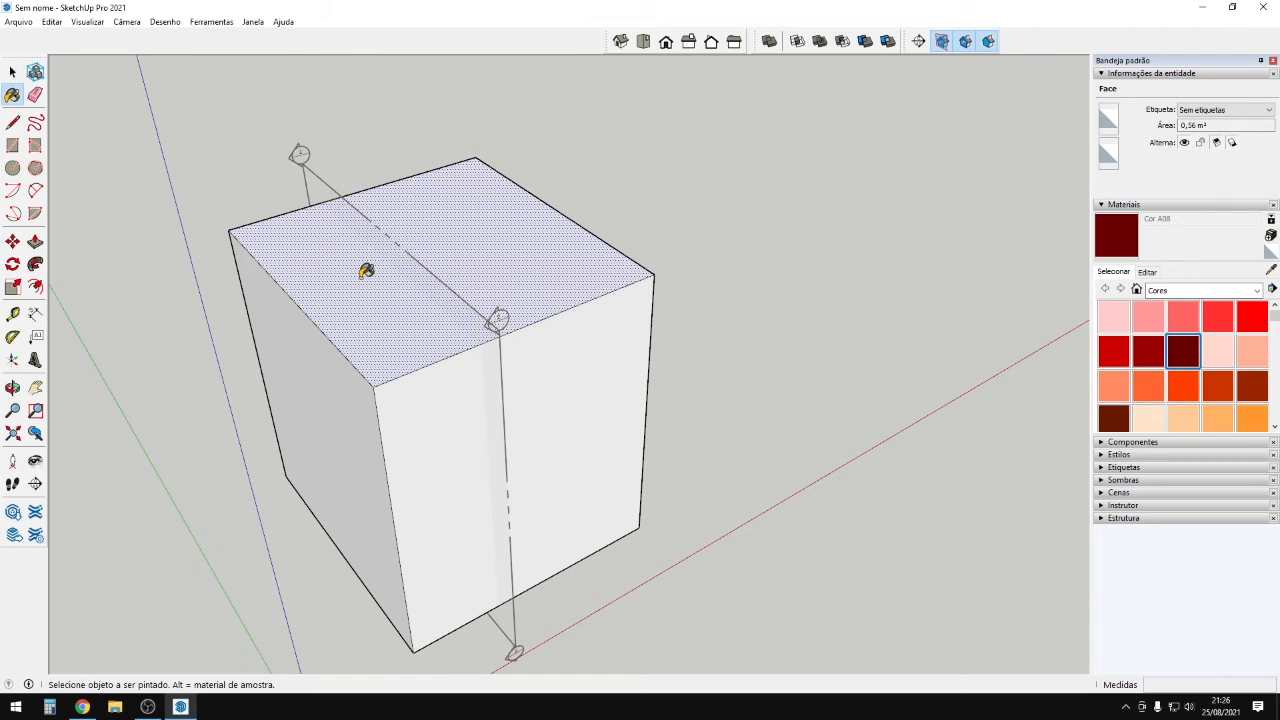
click(475, 272)
Paint the box's top face and both visible side faces with Mármore de Carrara from the Pedra collection.
click(1186, 291)
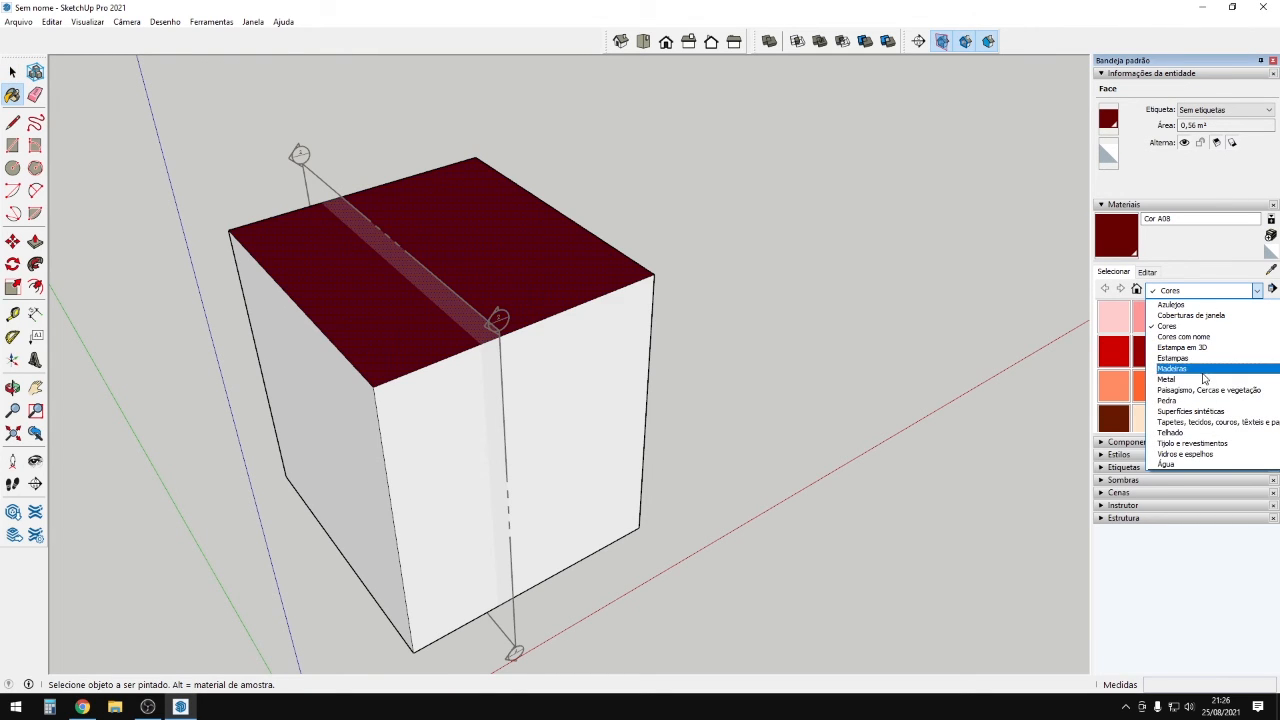
click(1210, 401)
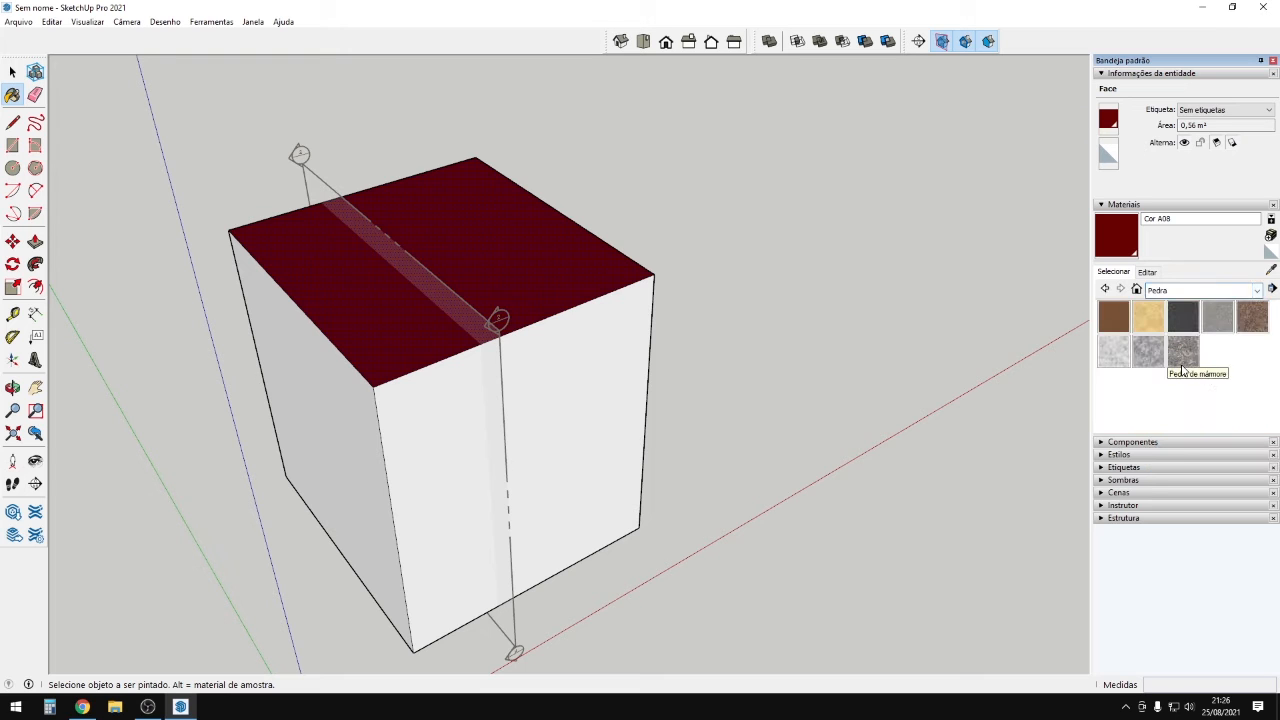
click(1125, 355)
click(612, 270)
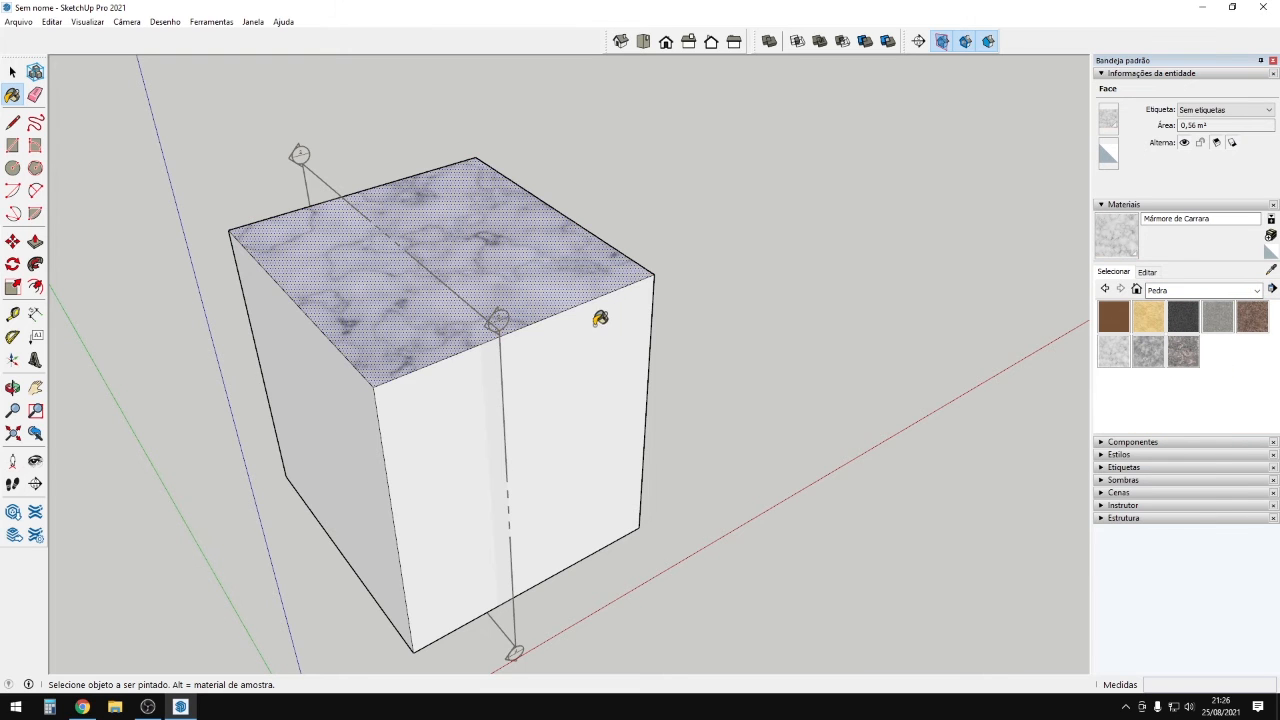
click(580, 322)
click(351, 391)
mouse_move(671, 397)
middle_down()
mouse_move(814, 346)
mouse_move(786, 380)
mouse_move(609, 419)
middle_up()
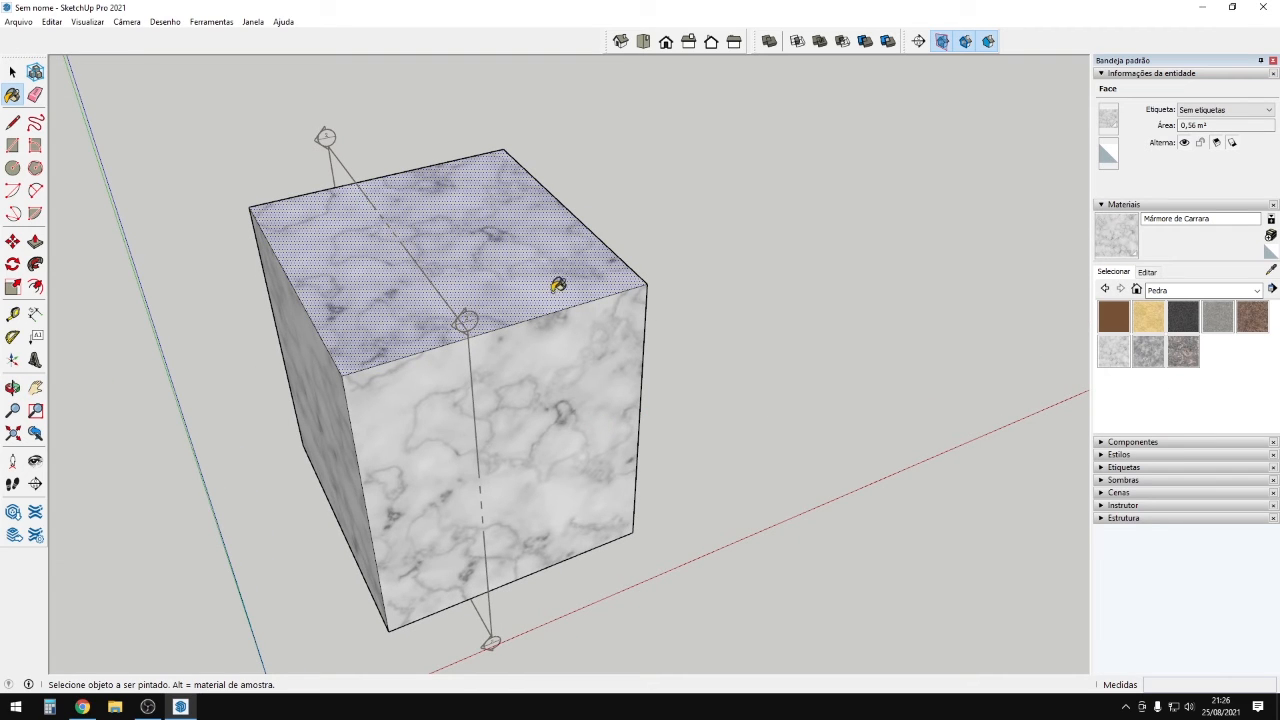
middle_drag(537, 384, 644, 374)
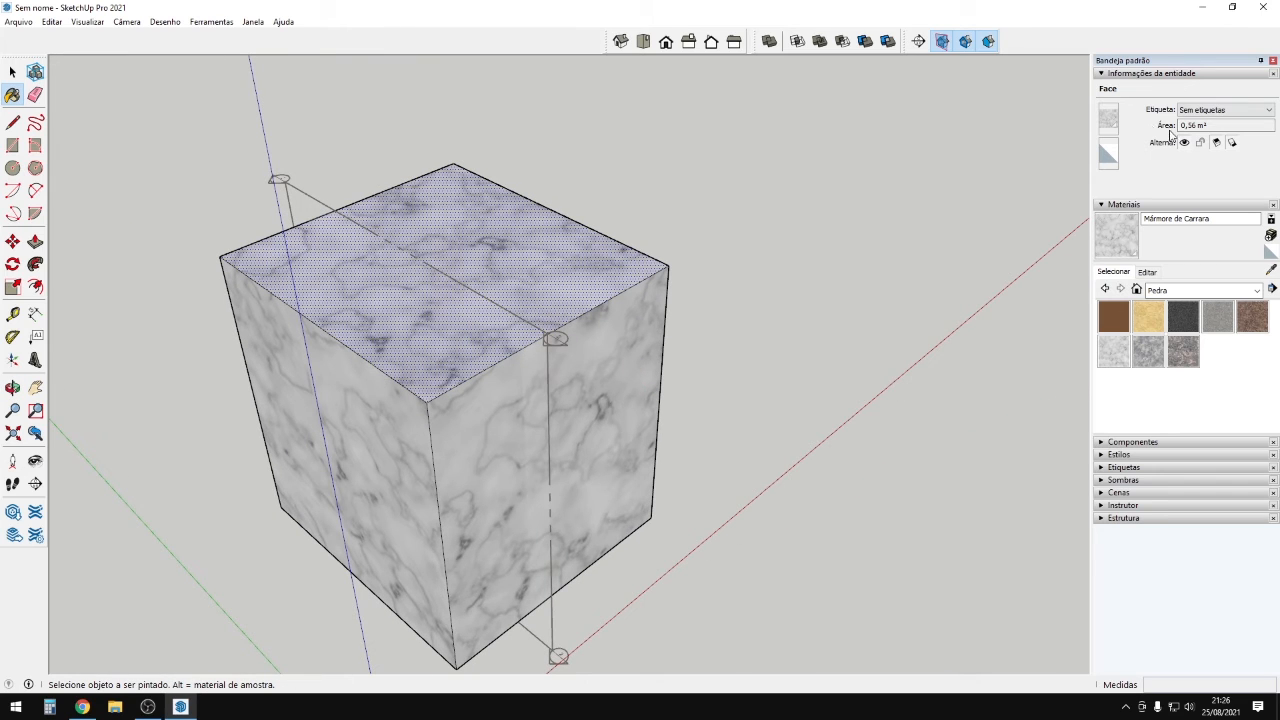
Check the entity information of the marble-covered top face and look through the list of material collections.
key(space)
click(635, 325)
click(600, 269)
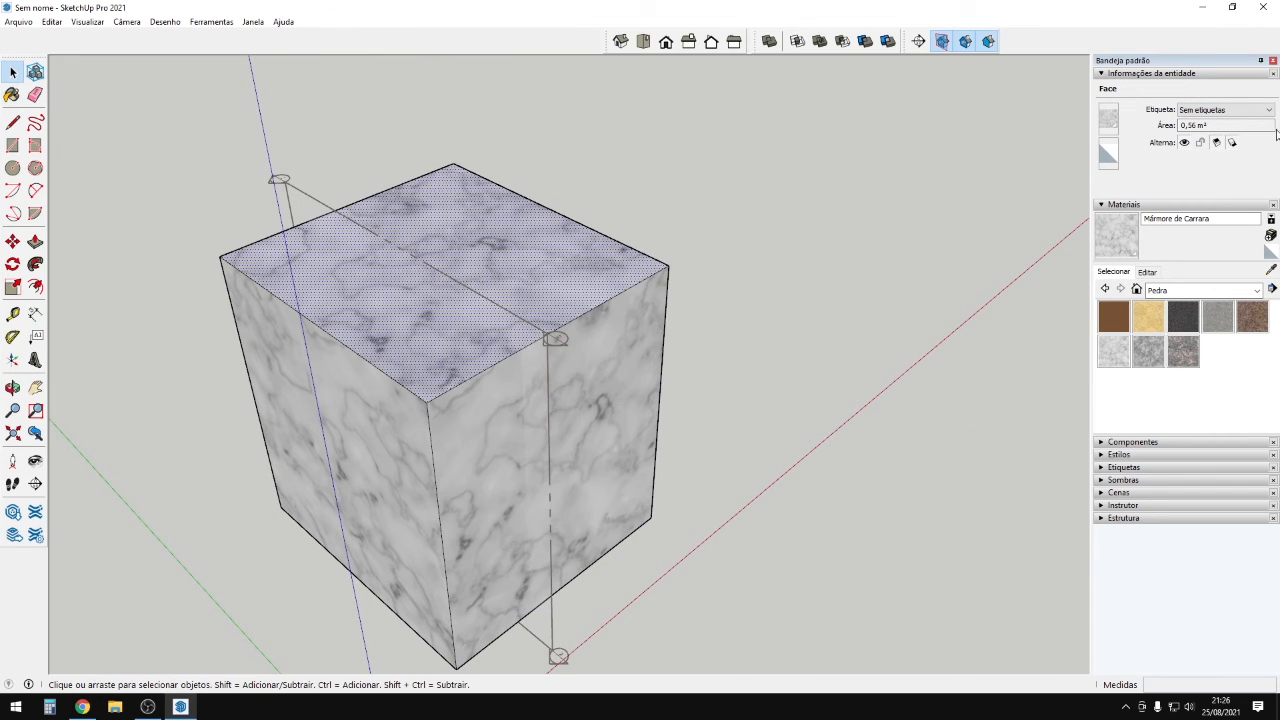
click(1232, 290)
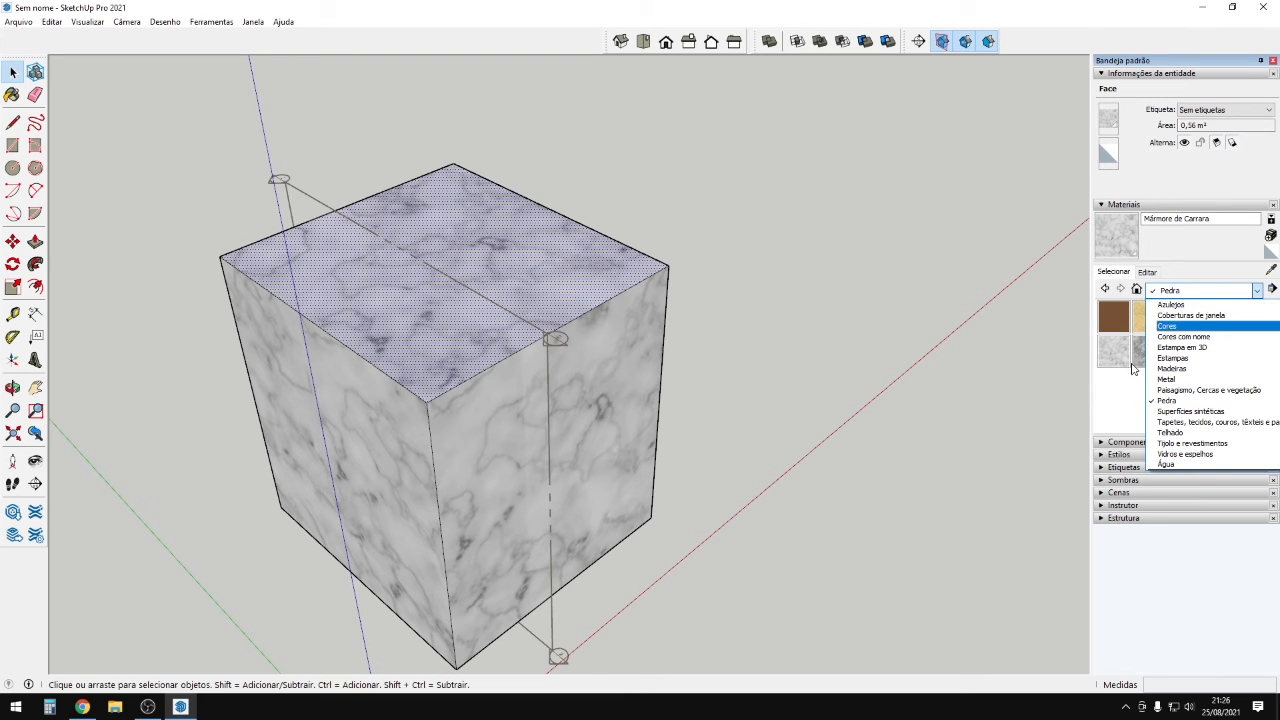
click(1152, 290)
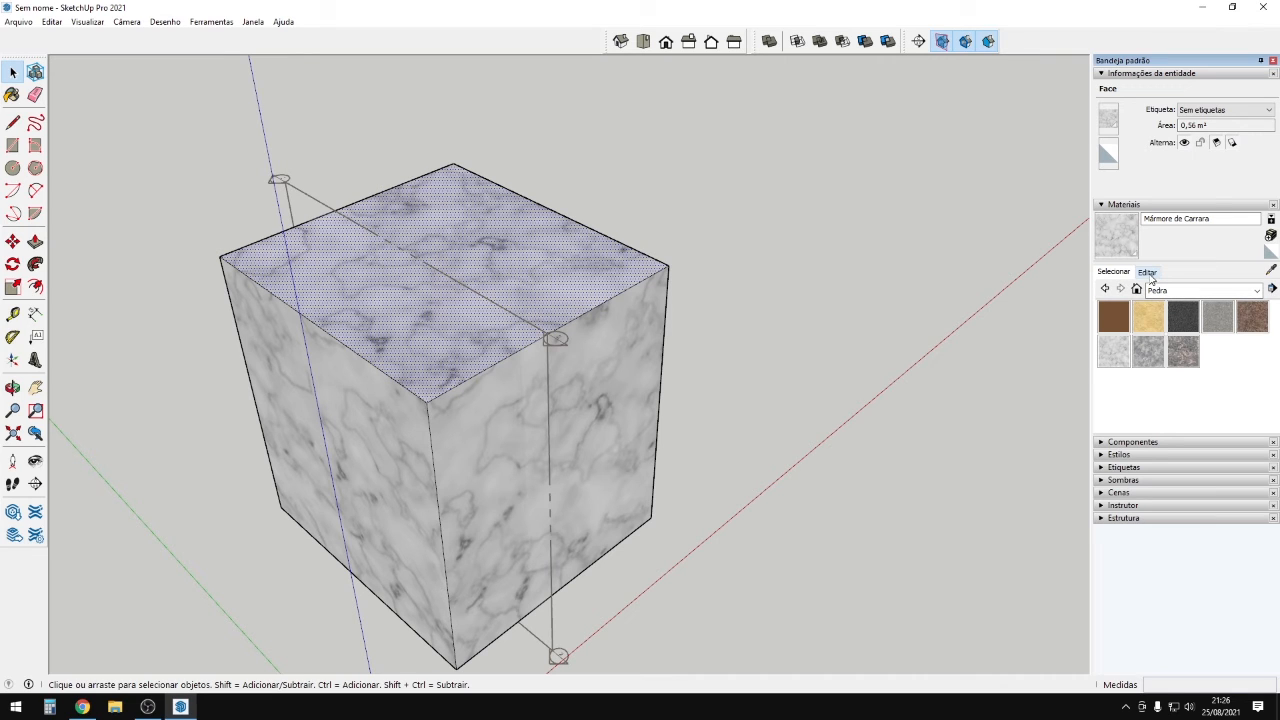
Start a new material based on the Carrara marble, name it marmore 2, and keep the Carrera Marble.jpg texture.
click(1270, 236)
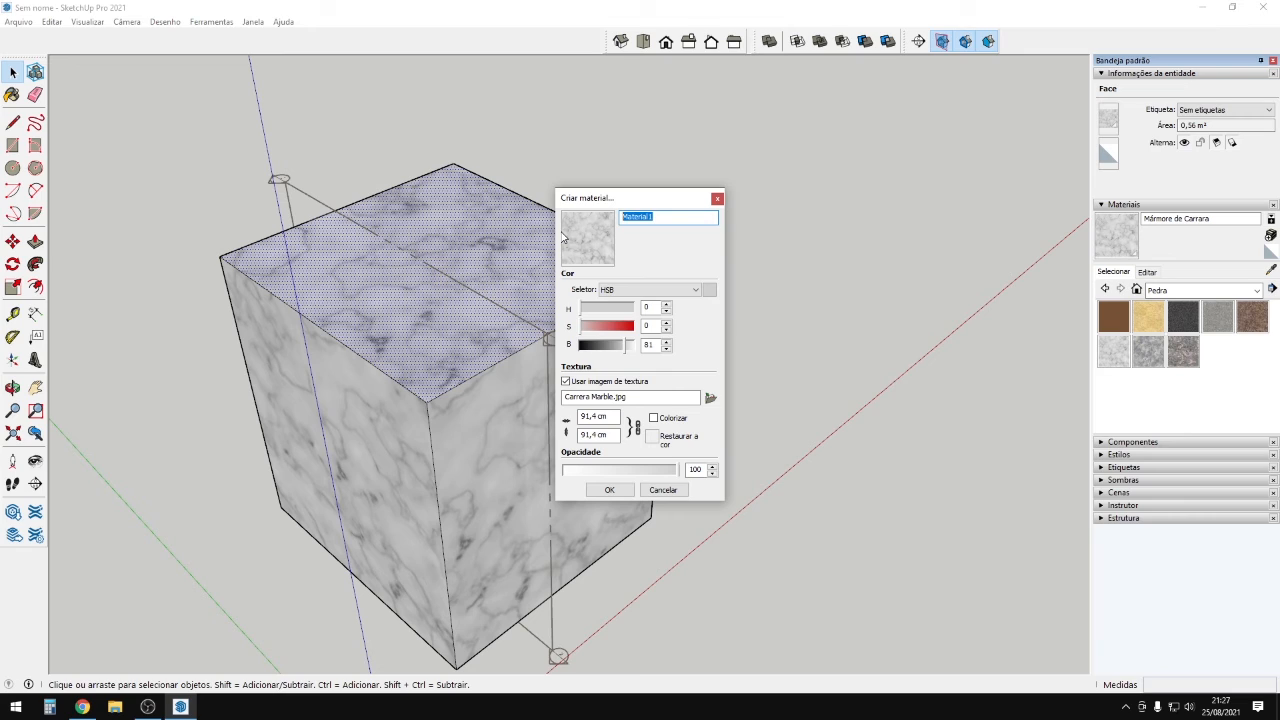
text(marmore 2)
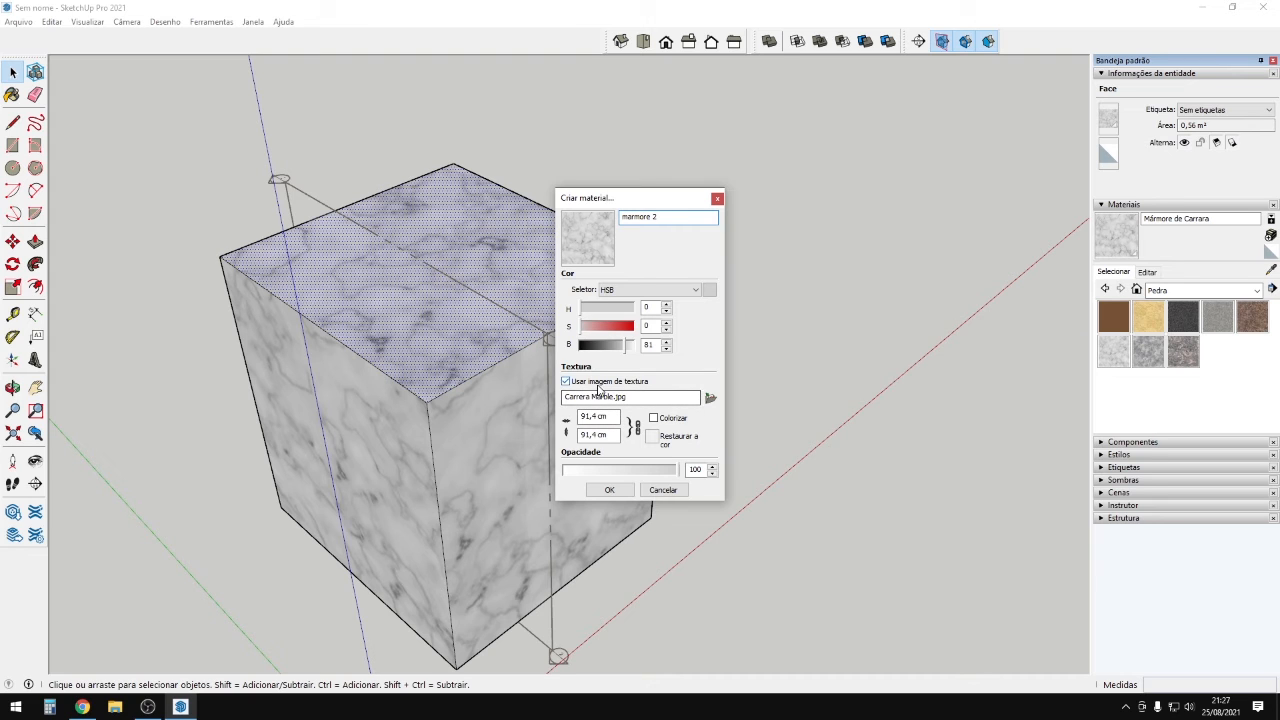
click(710, 398)
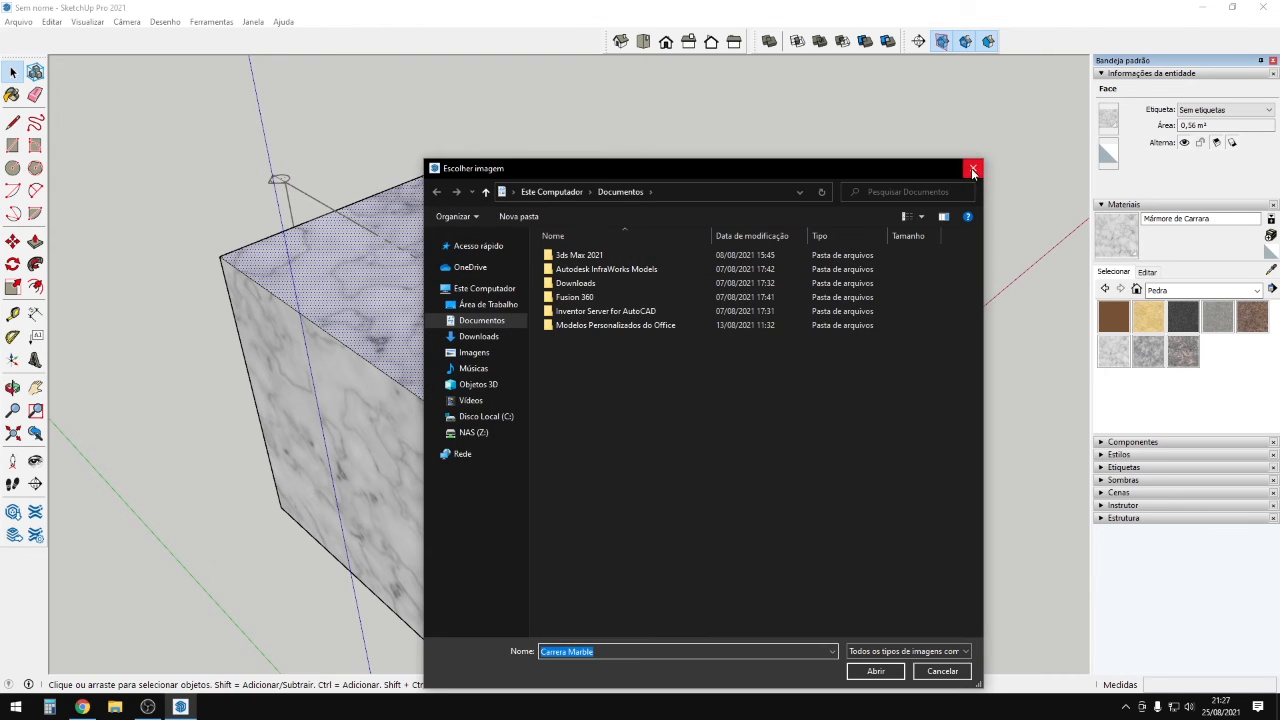
click(973, 170)
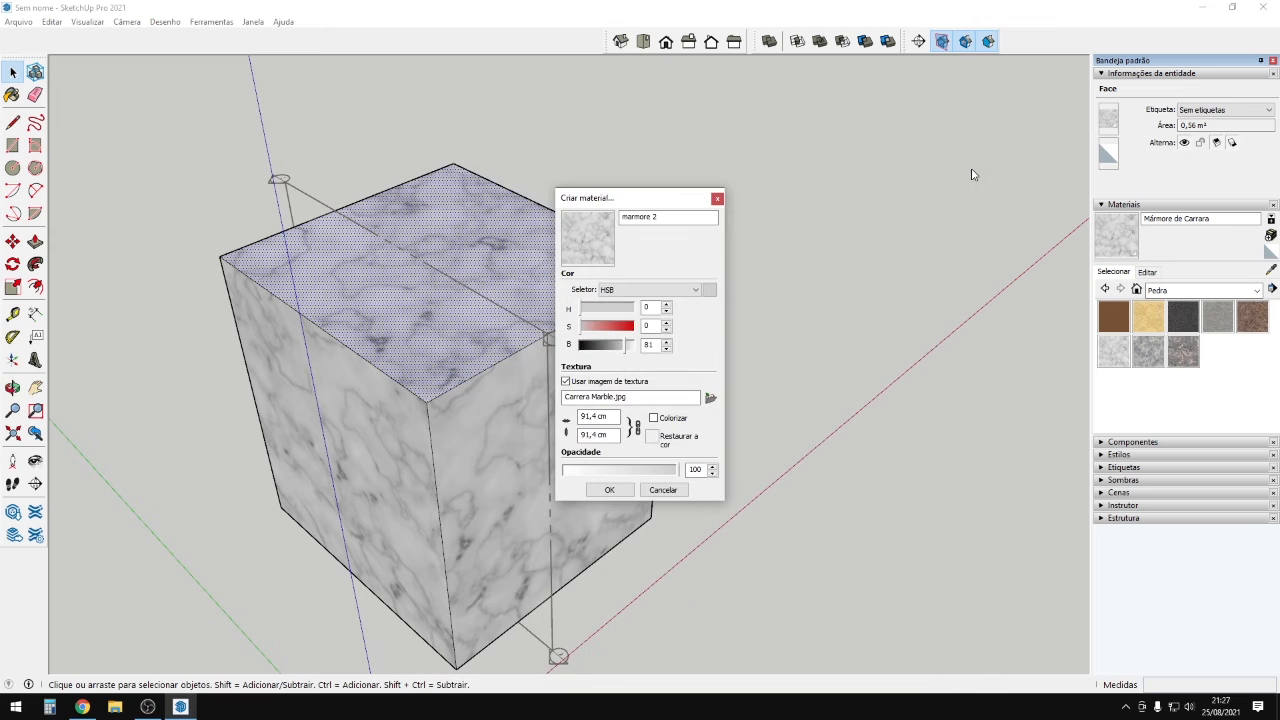
Darken the marmore 2 material to brightness 24 with saturation 0, and create it.
click(592, 345)
click(591, 326)
drag(593, 329, 577, 327)
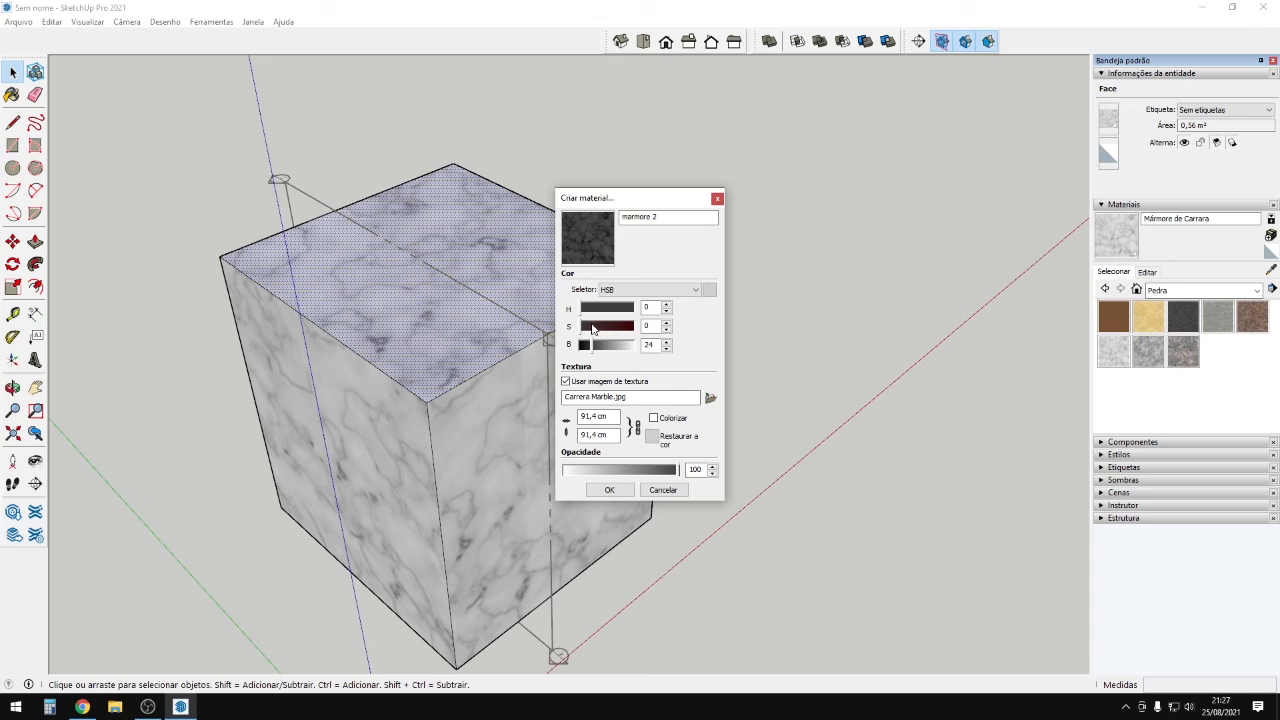
click(609, 489)
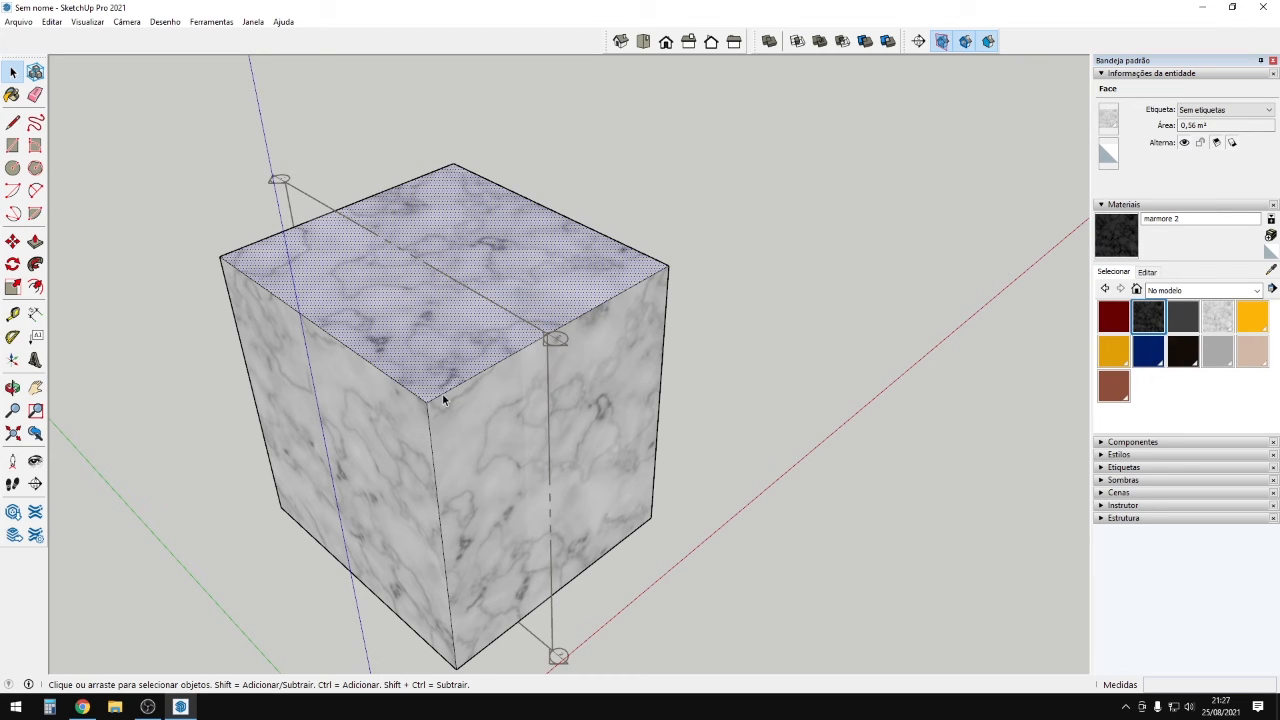
Paint the box's top face and both visible side faces with marmore 2, and clear the selection.
key(b)
click(590, 318)
click(562, 290)
click(369, 414)
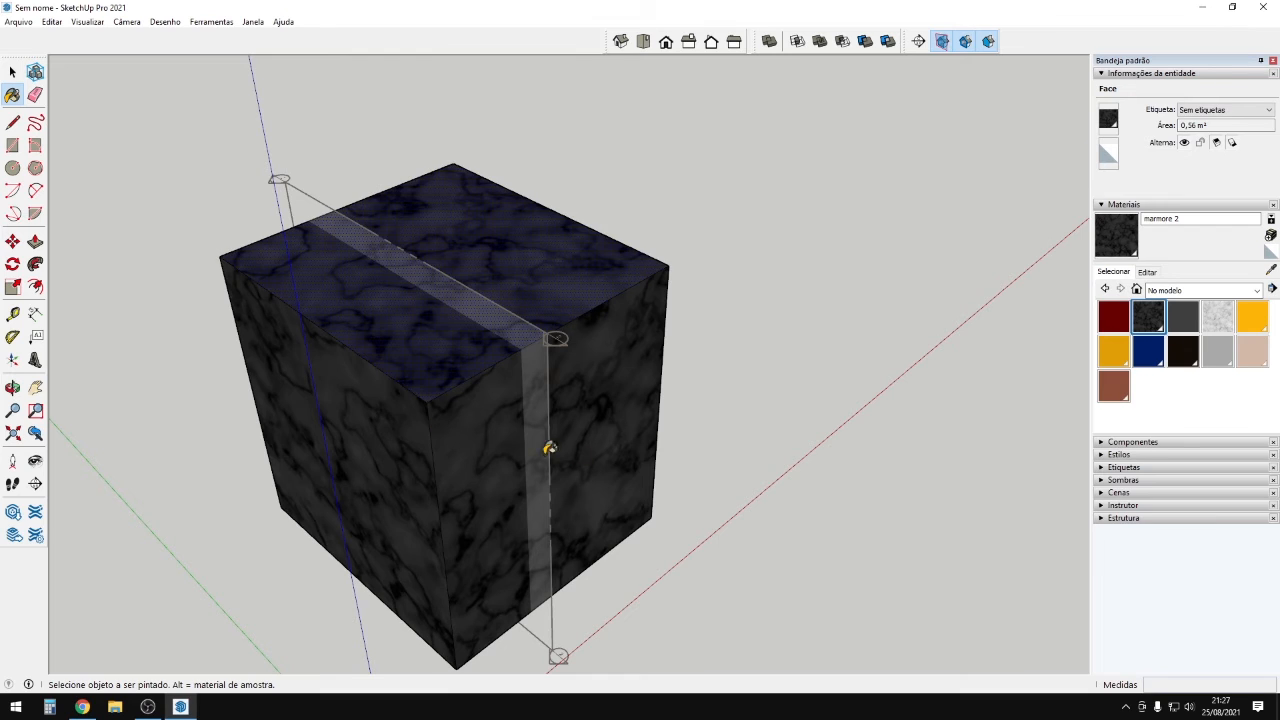
key(space)
click(762, 441)
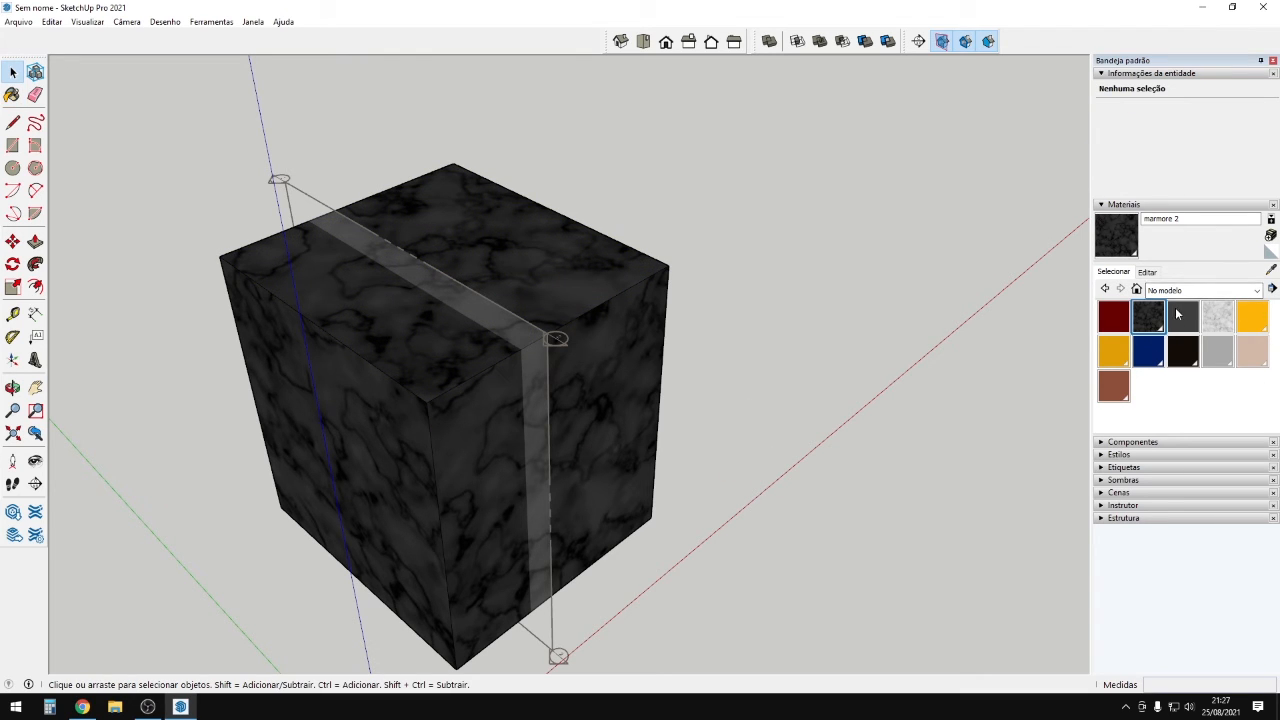
Review the list of material collections, collapse the materials section, and expand the components section.
click(1255, 291)
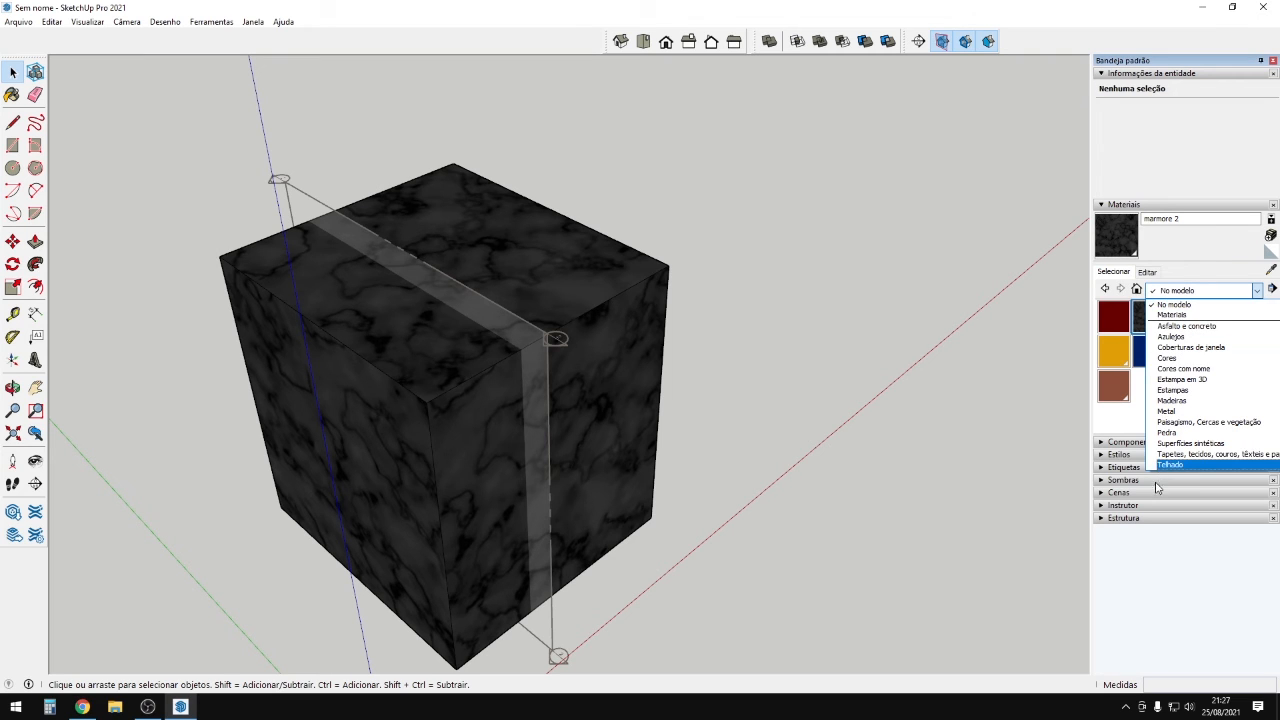
click(1120, 430)
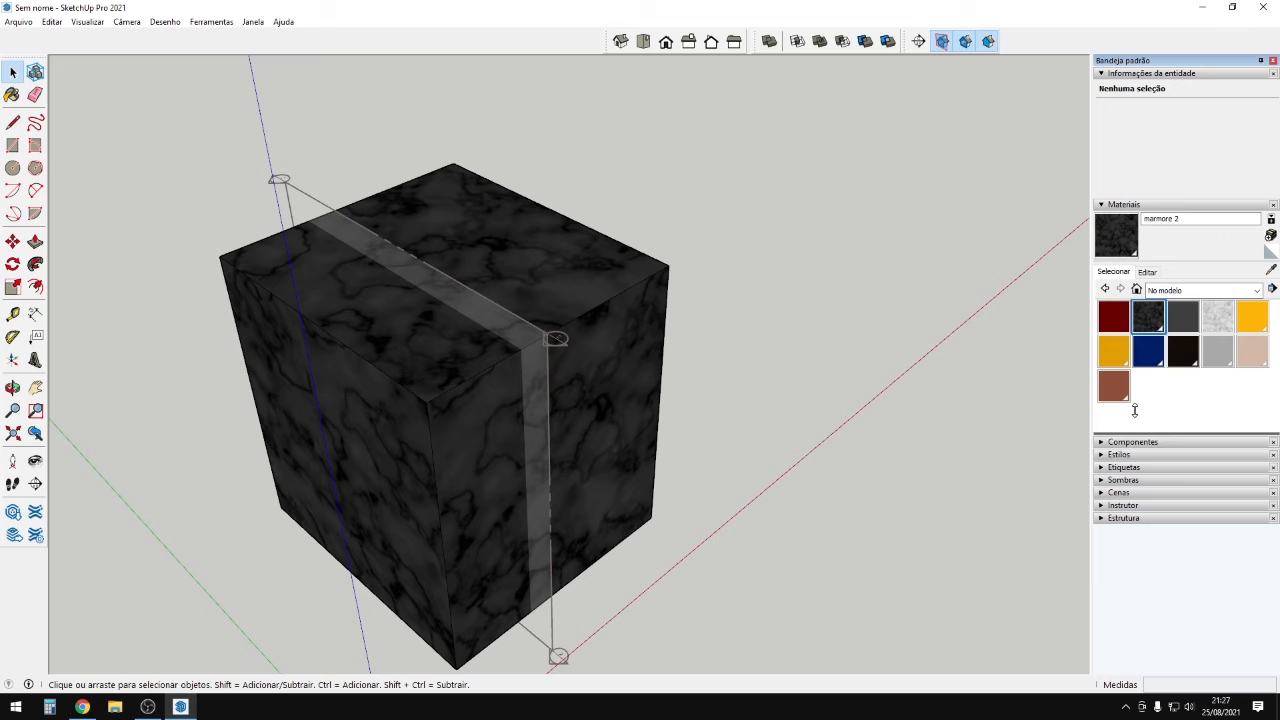
drag(1135, 410, 1134, 412)
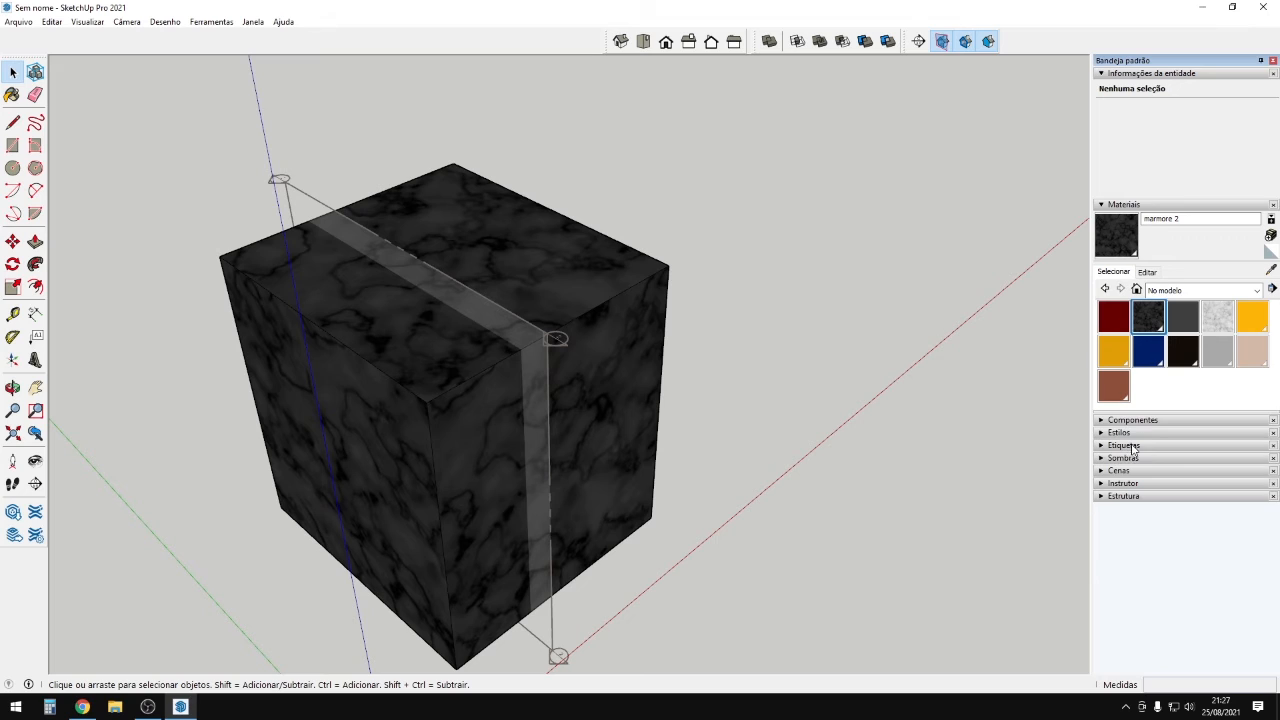
click(1099, 205)
click(1132, 218)
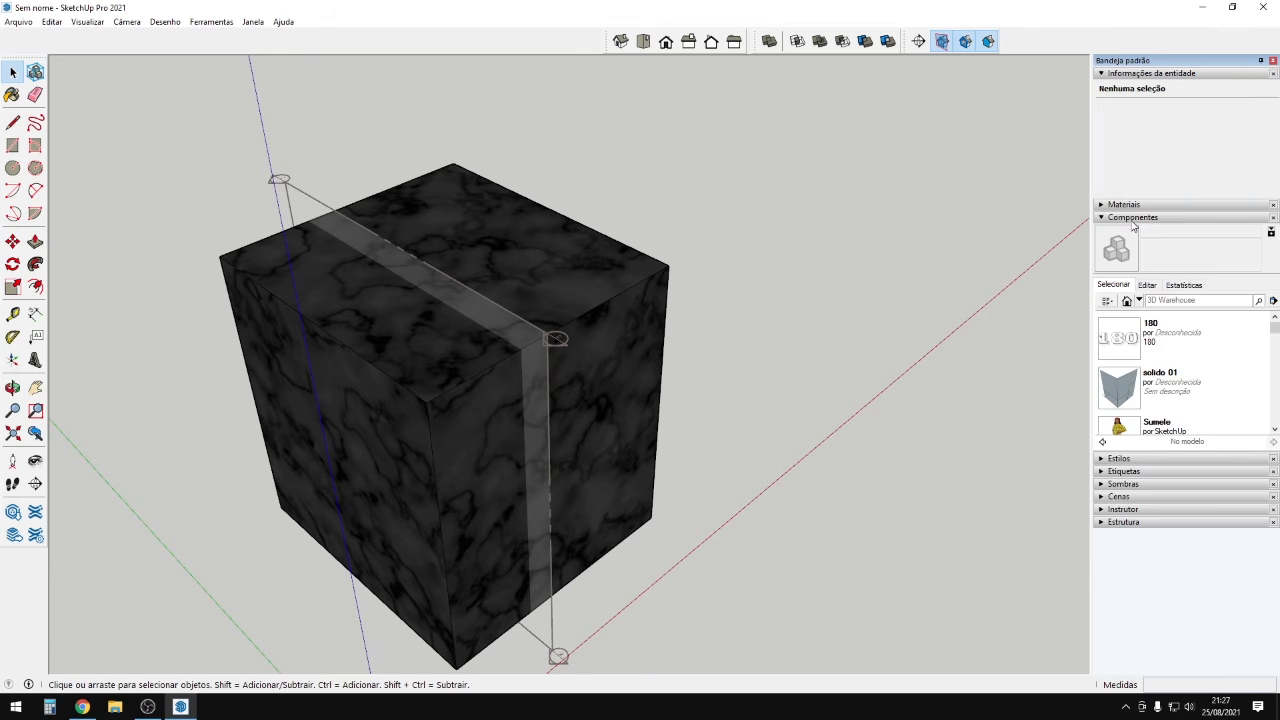
Insert the solido 01 component from the model's component list into the empty space beside the box.
scroll(1150, 385, down, 1)
scroll(1152, 388, up, 1)
scroll(1153, 390, down, 1)
scroll(1153, 390, up, 1)
click(1155, 393)
click(833, 320)
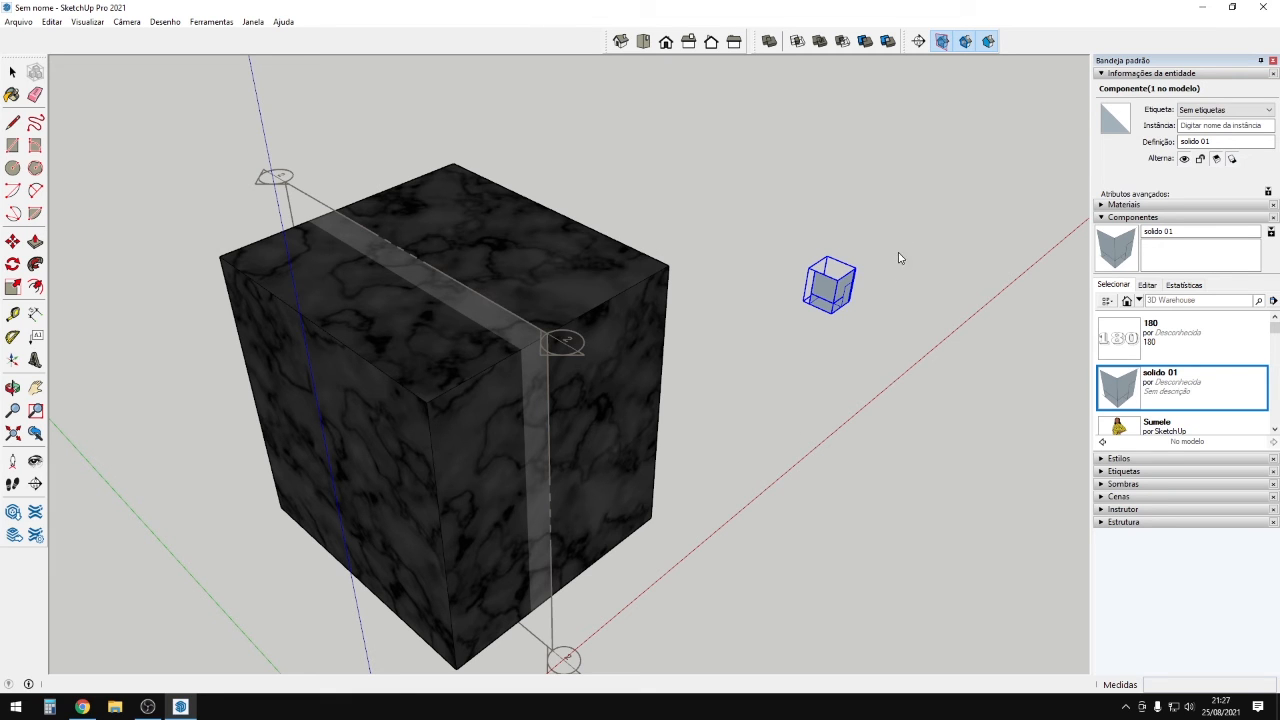
Move the solido 01 component about 87 cm closer to the box and clear the selection.
key(m)
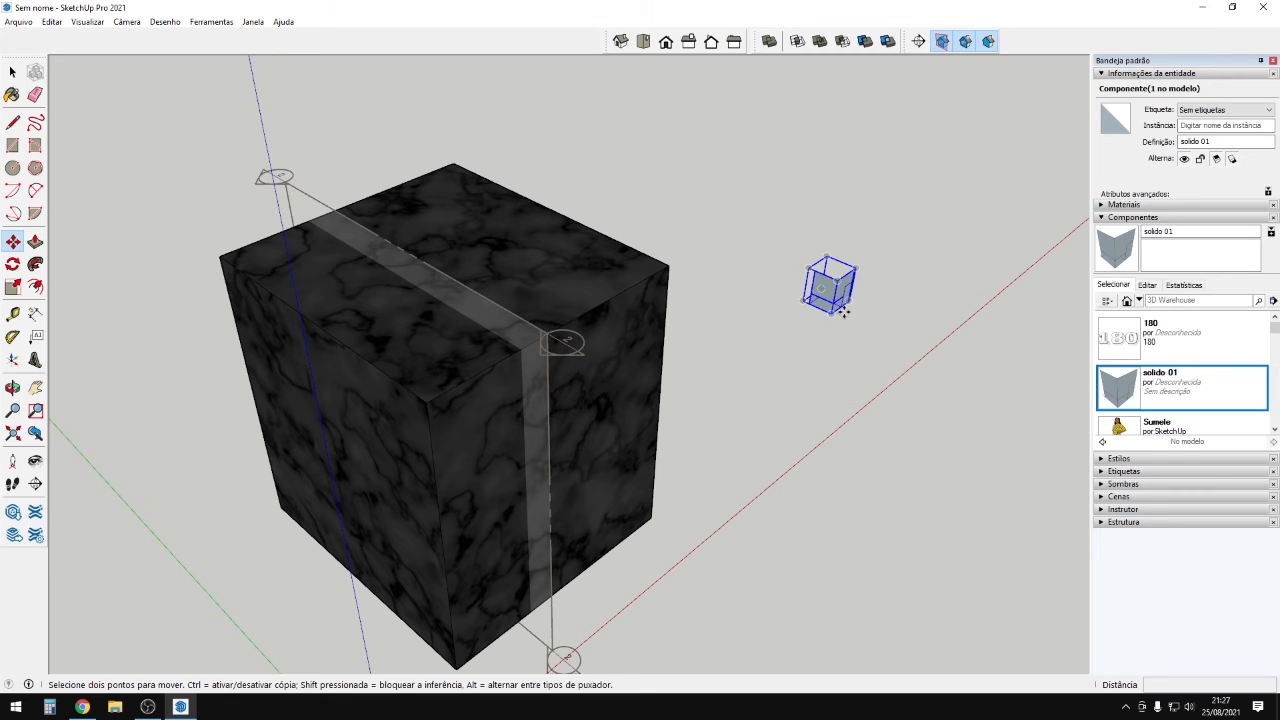
click(828, 314)
click(766, 455)
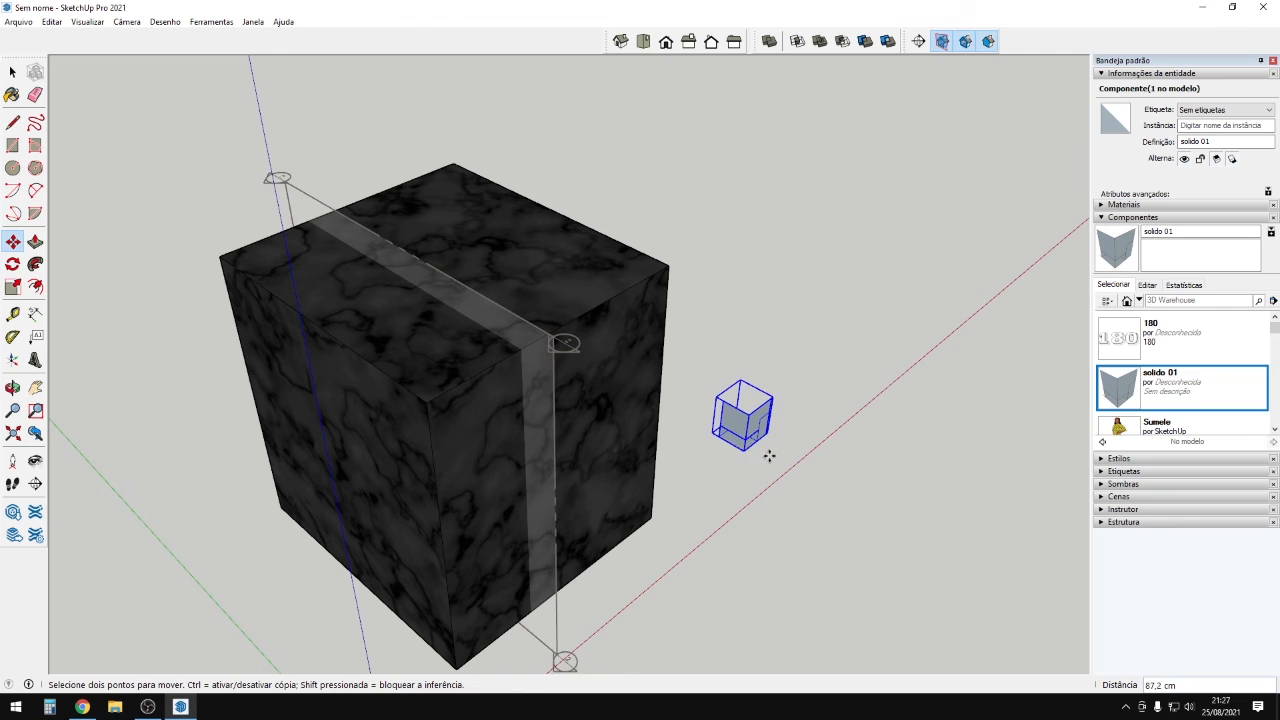
key(space)
drag(827, 326, 668, 510)
click(848, 420)
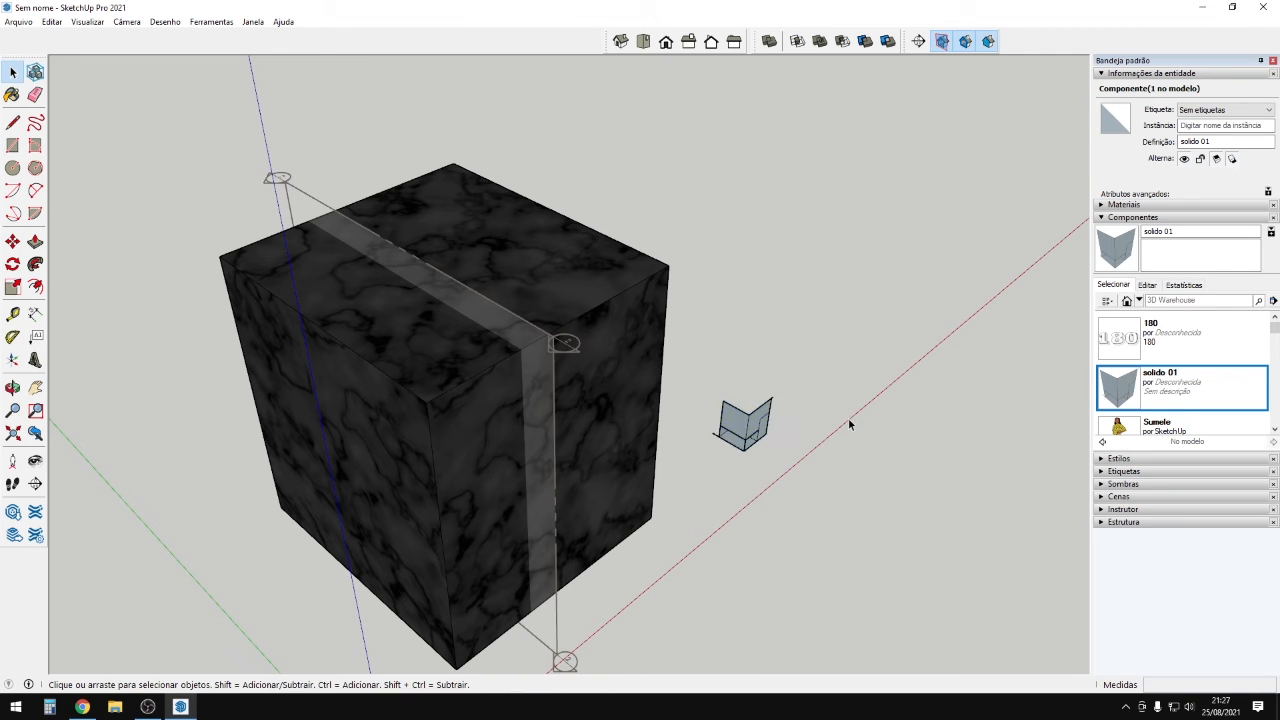
Insert the 180 and Sumele components from the model's component list next to solido 01.
click(1119, 337)
click(767, 389)
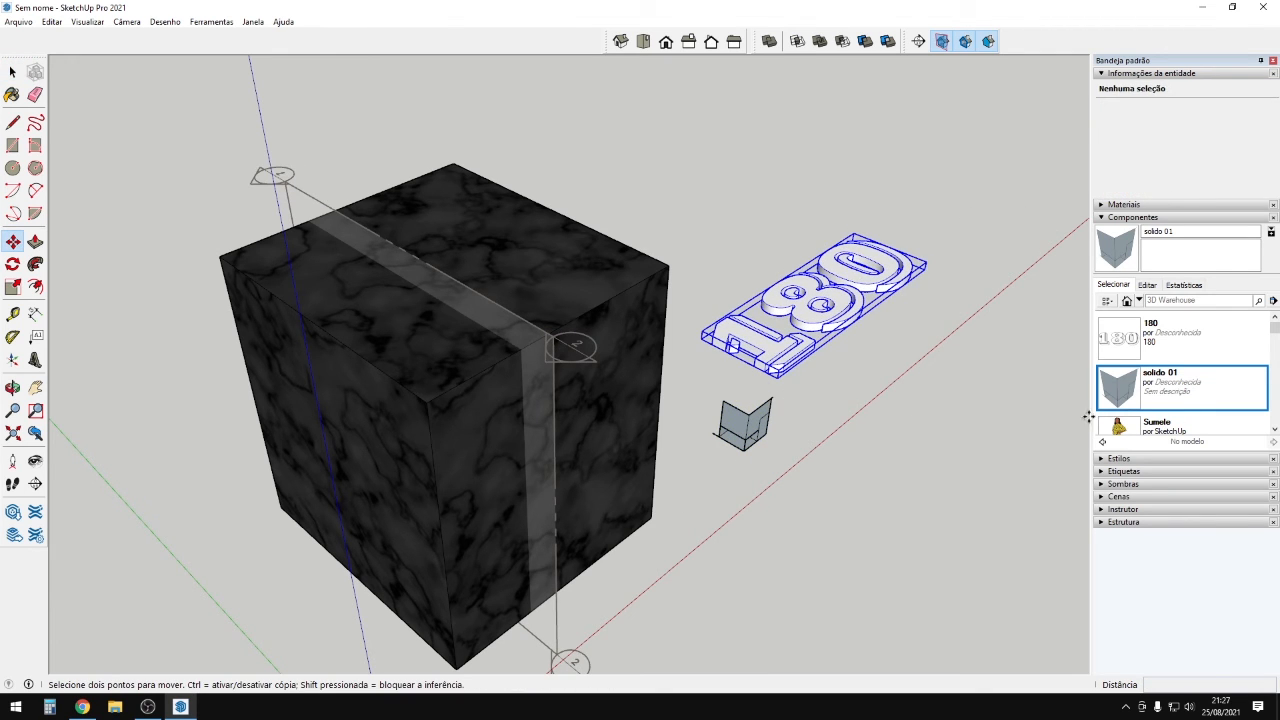
click(1150, 426)
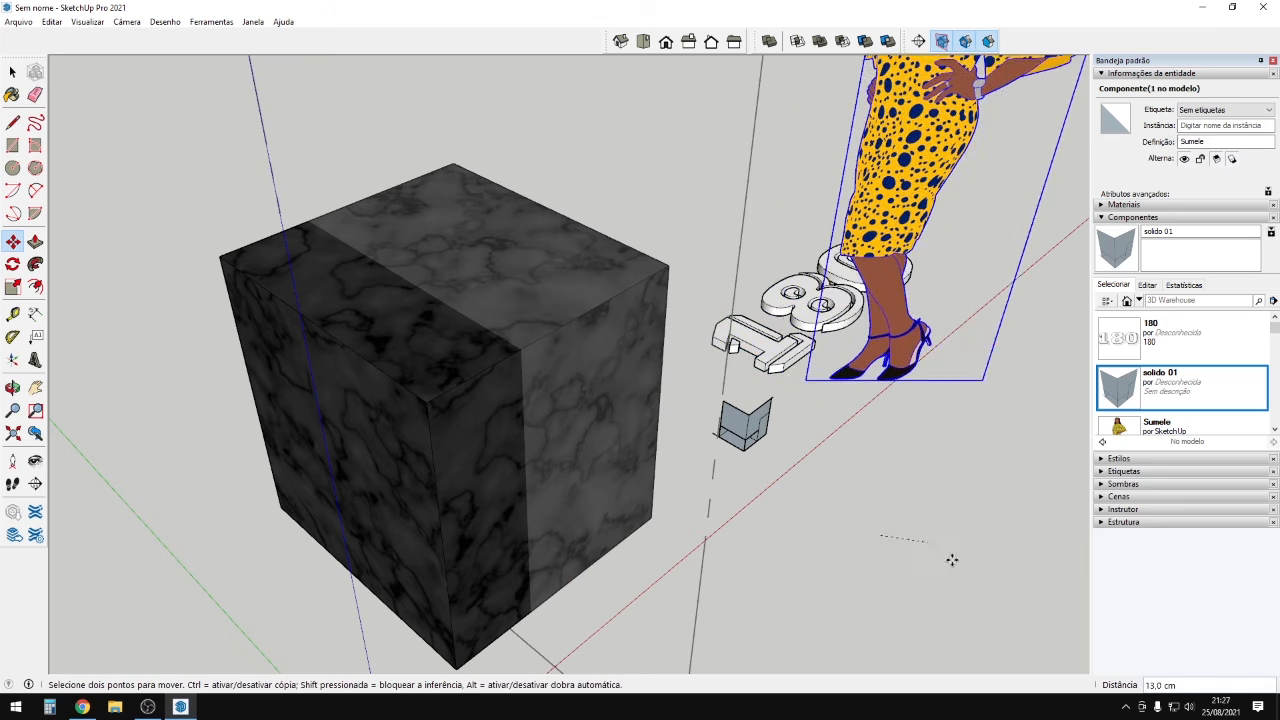
click(894, 392)
Select the three inserted components beside the box and delete them.
key(space)
middle_drag(956, 472, 672, 408)
drag(619, 301, 588, 275)
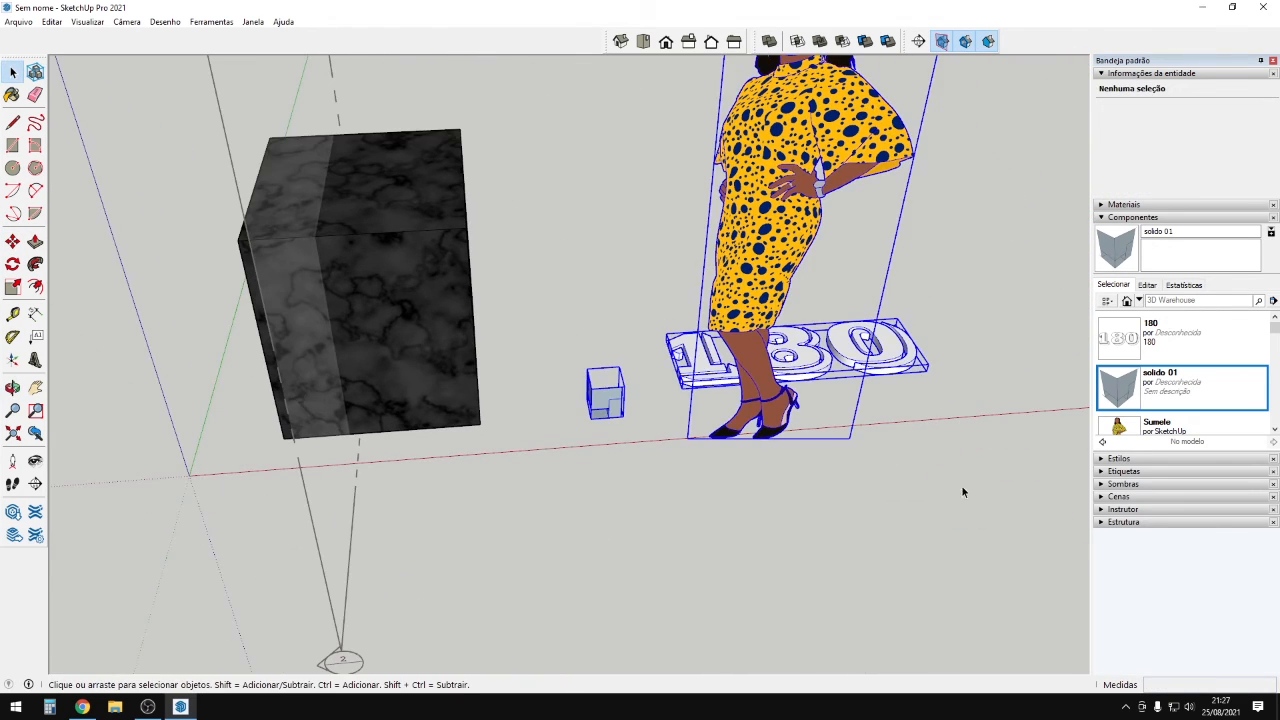
key(Delete)
Switch from the components section to the styles section and apply the hand-drawn style Giz sobre lousa verde.
click(1124, 218)
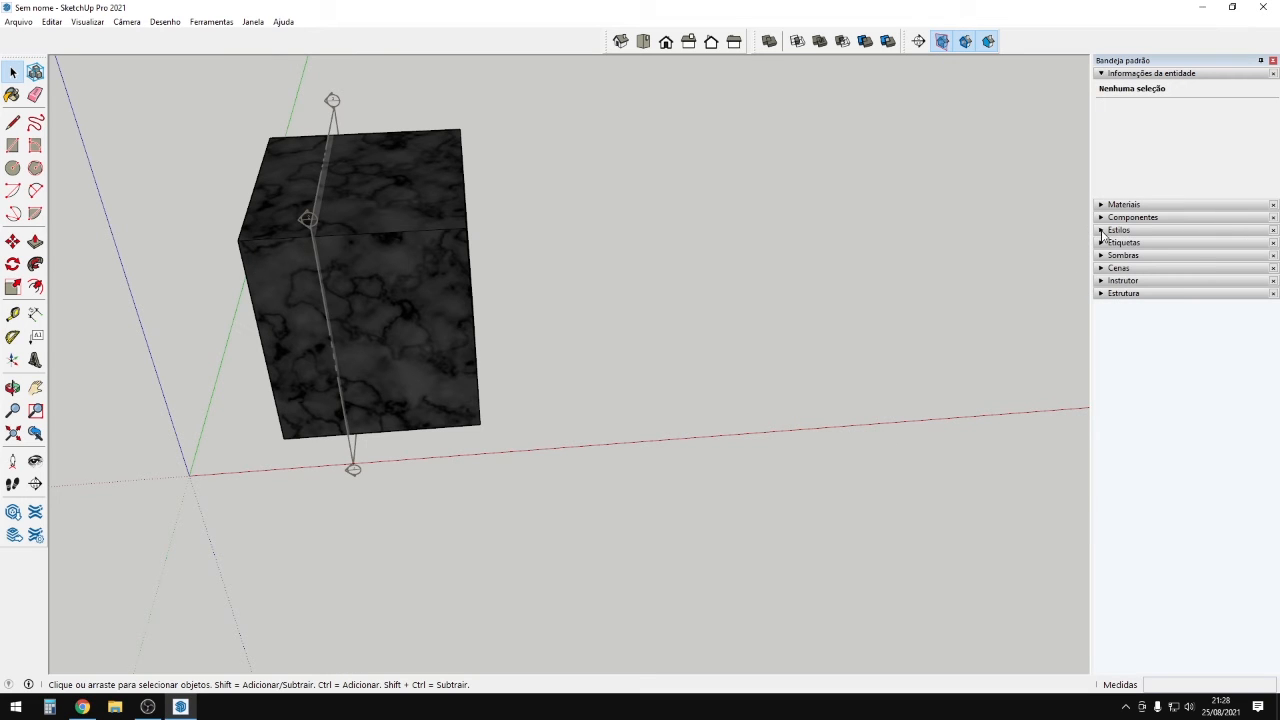
click(1103, 231)
middle_drag(585, 395, 1278, 395)
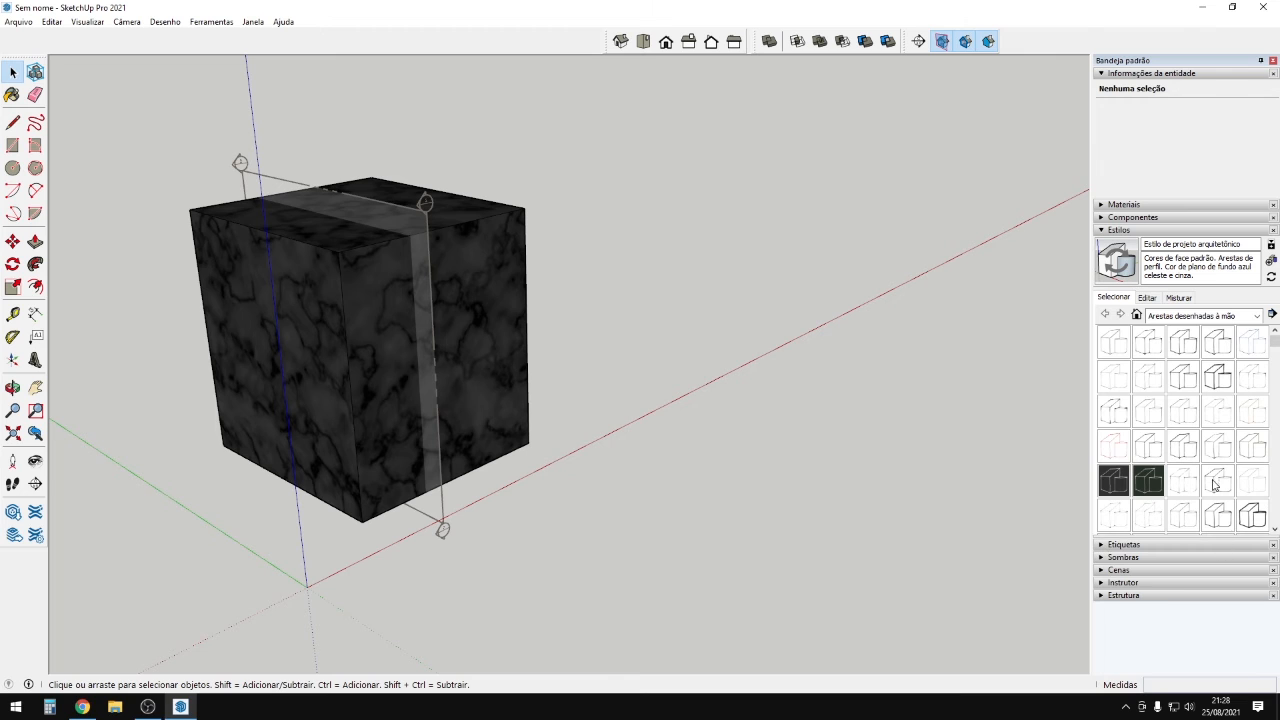
click(1157, 485)
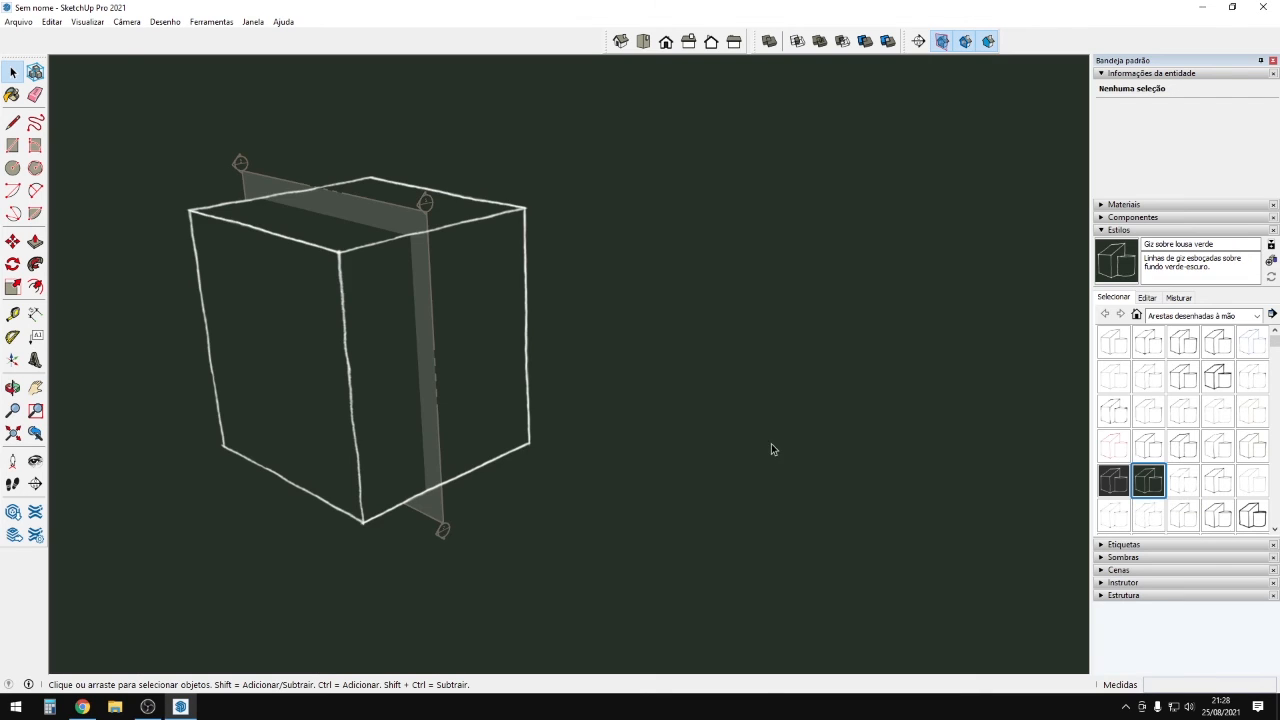
middle_drag(771, 443, 663, 386)
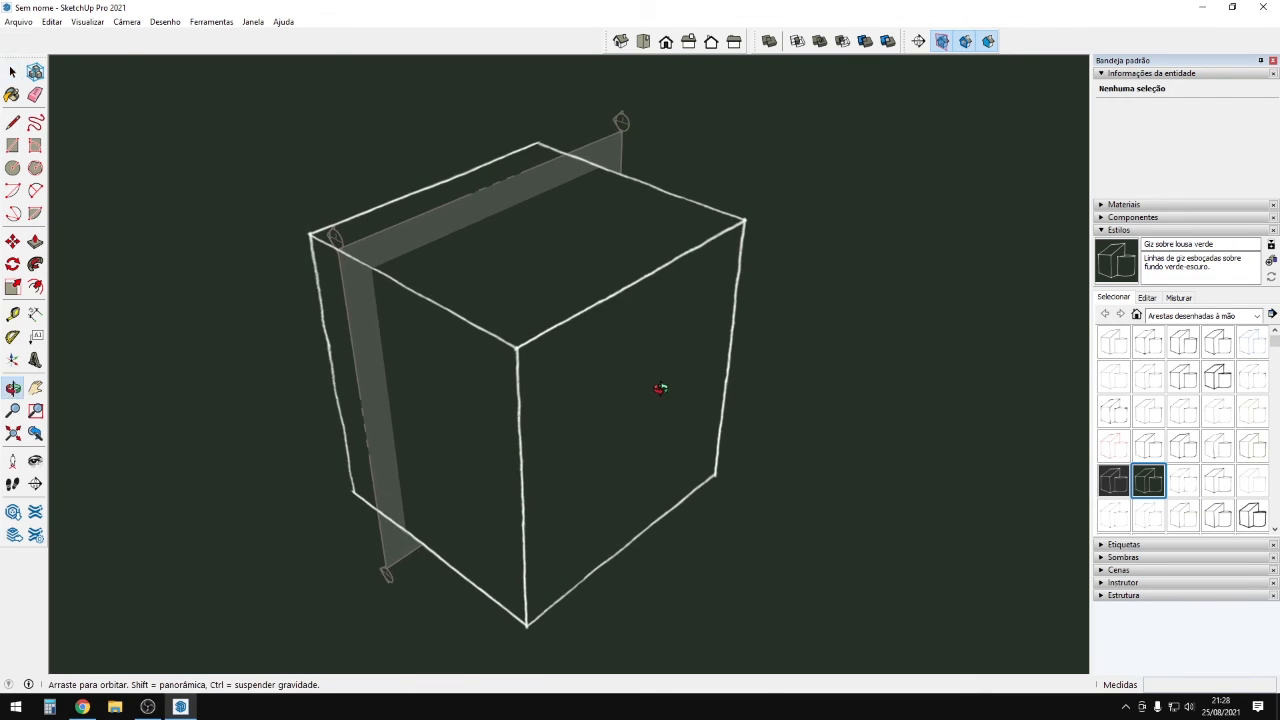
Try hand-drawn marker styles on the box, including Marca-texto fino and Caneta de quadro de apresentação.
click(1252, 518)
click(1214, 512)
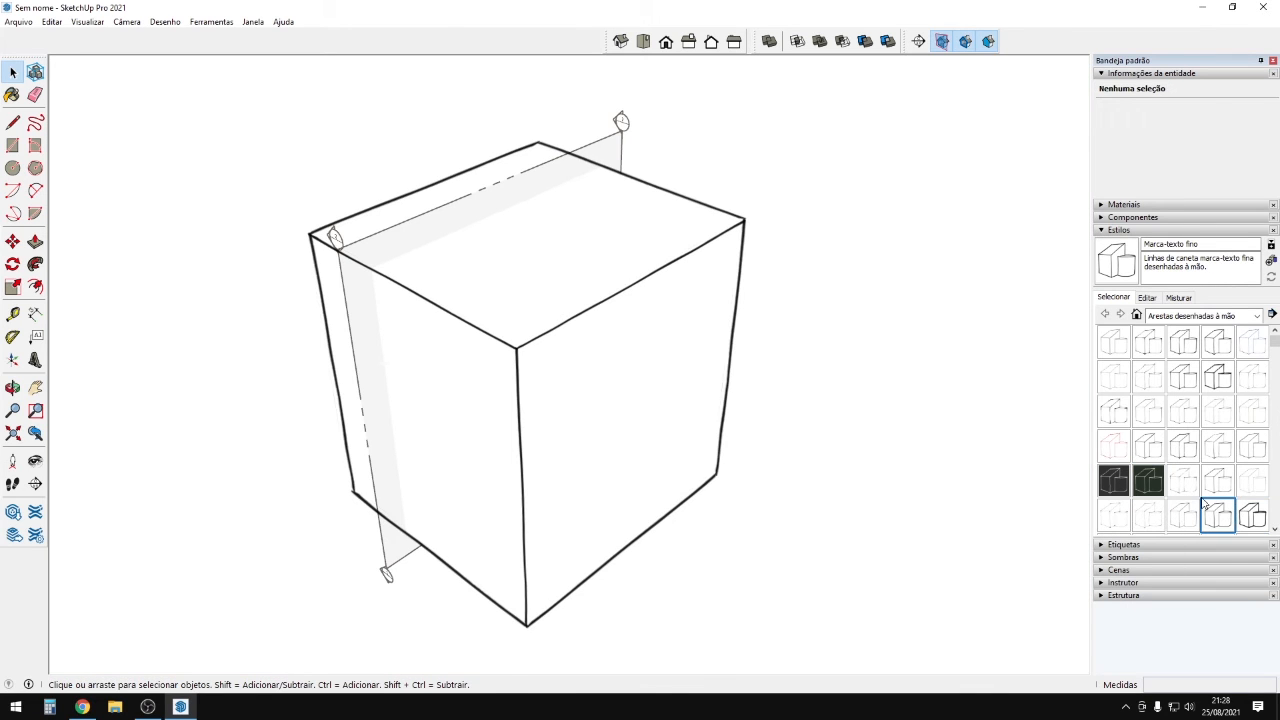
click(1219, 378)
middle_drag(552, 389, 1278, 410)
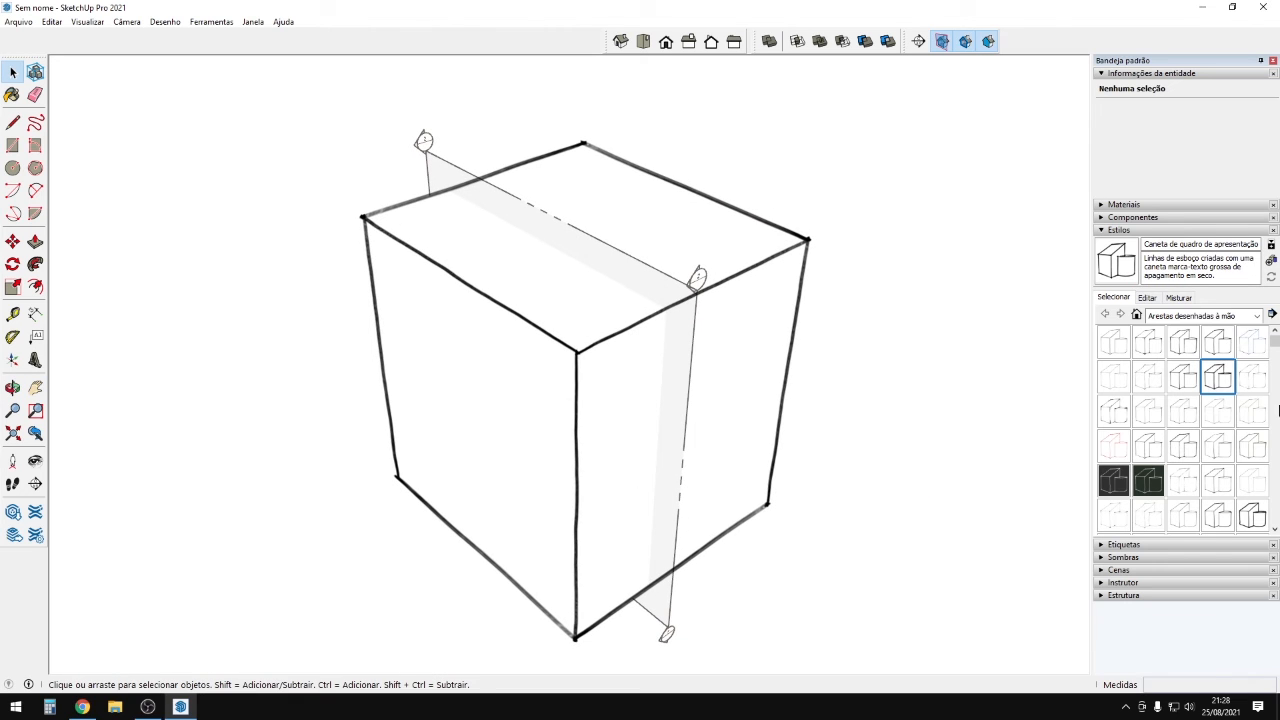
Apply Estilo daltônico from the Conjuntos de cores collection and inspect the box from several sides.
click(1185, 317)
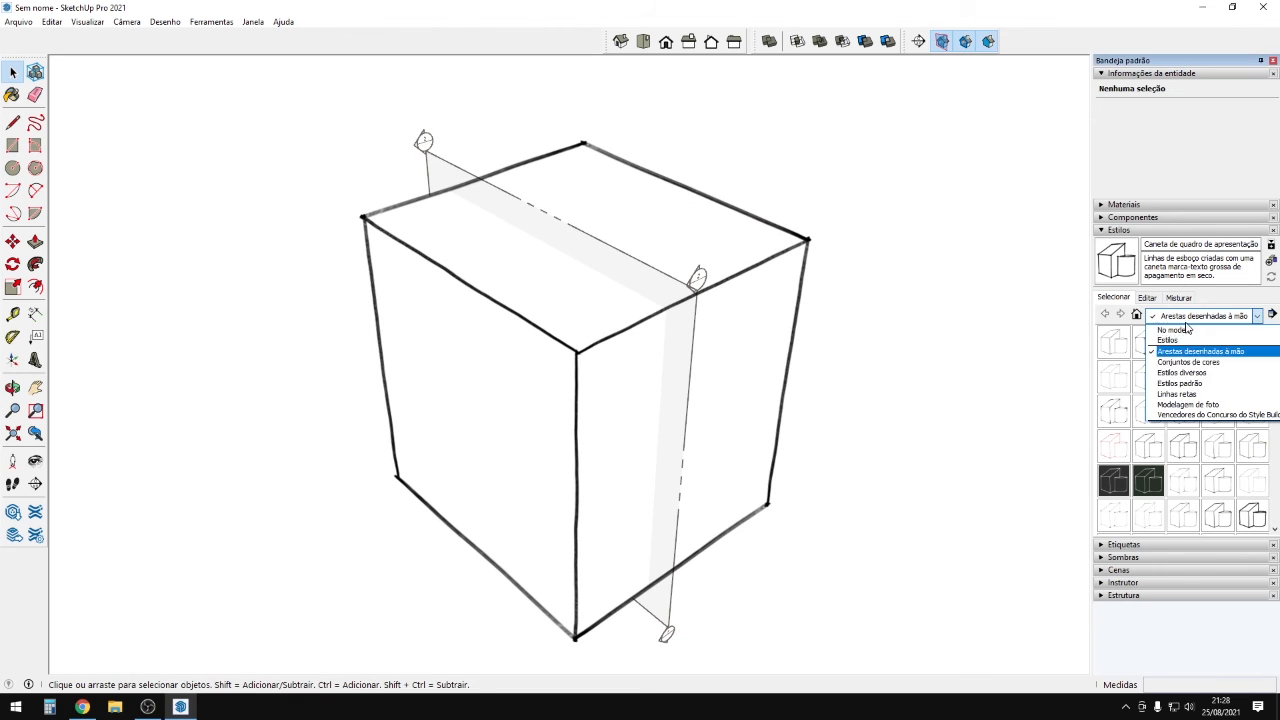
click(1228, 362)
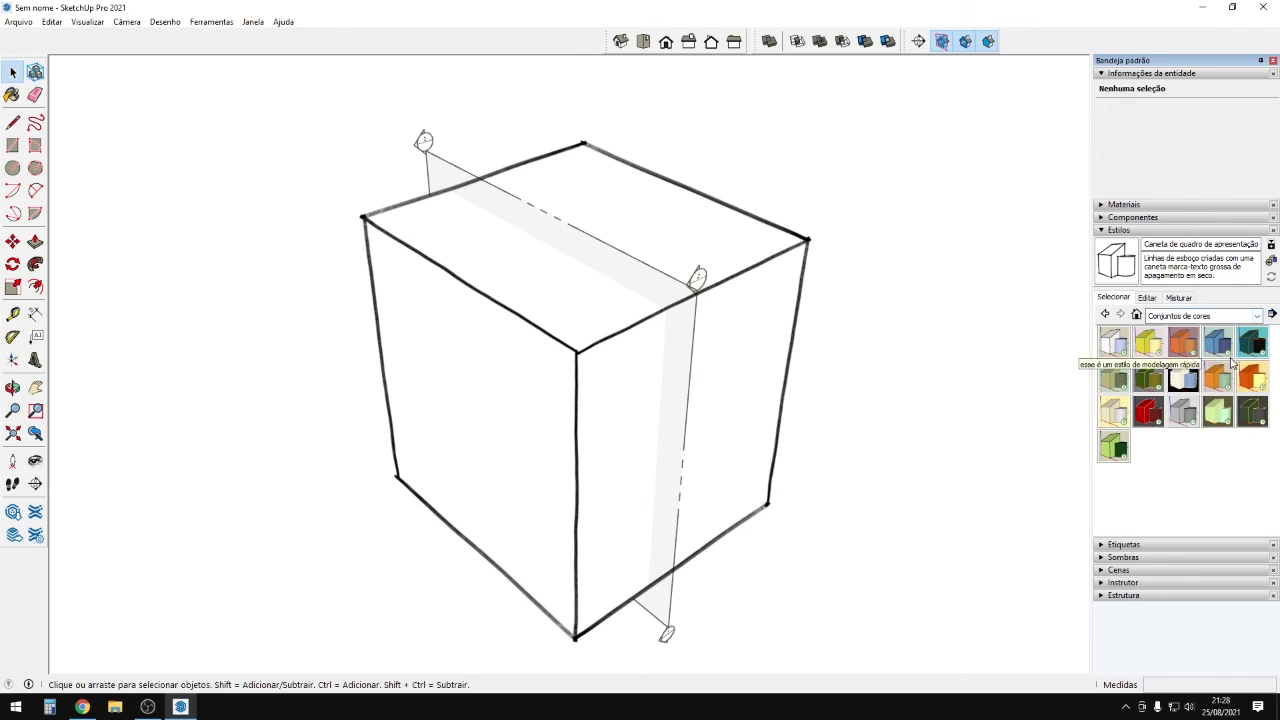
click(1183, 376)
middle_drag(950, 400, 667, 448)
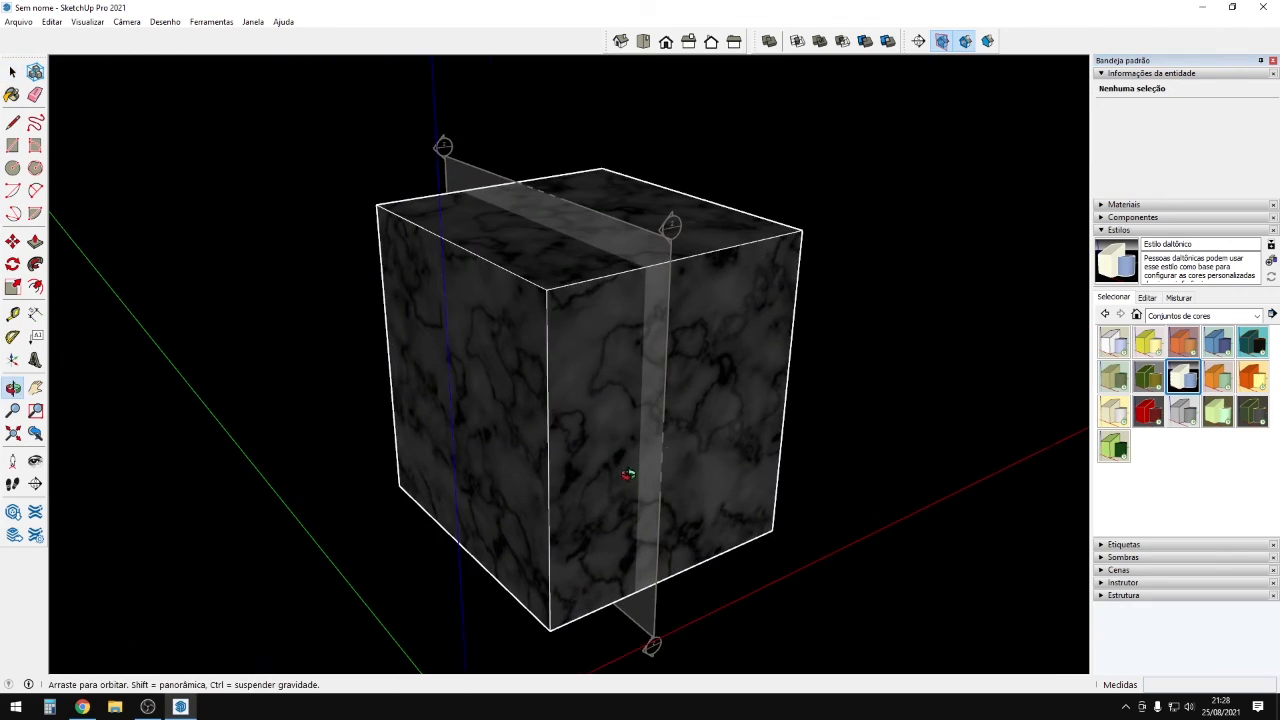
middle_drag(631, 552, 1006, 586)
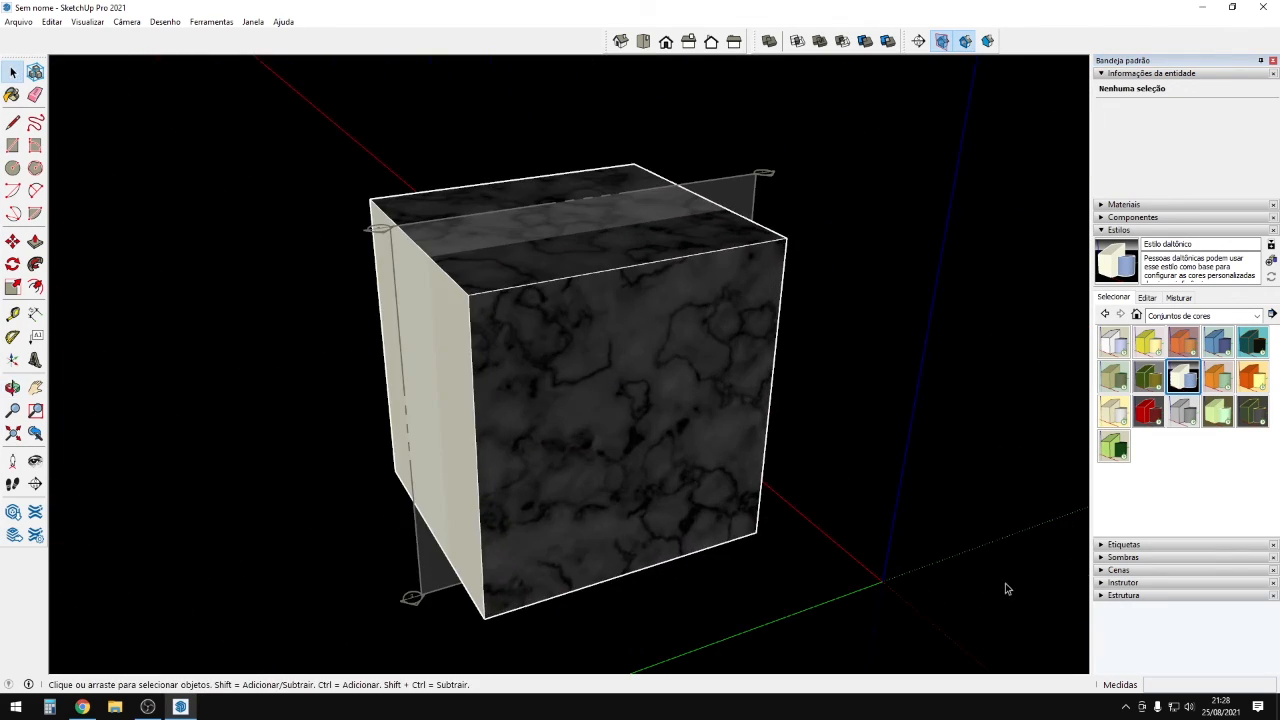
middle_drag(834, 463, 610, 495)
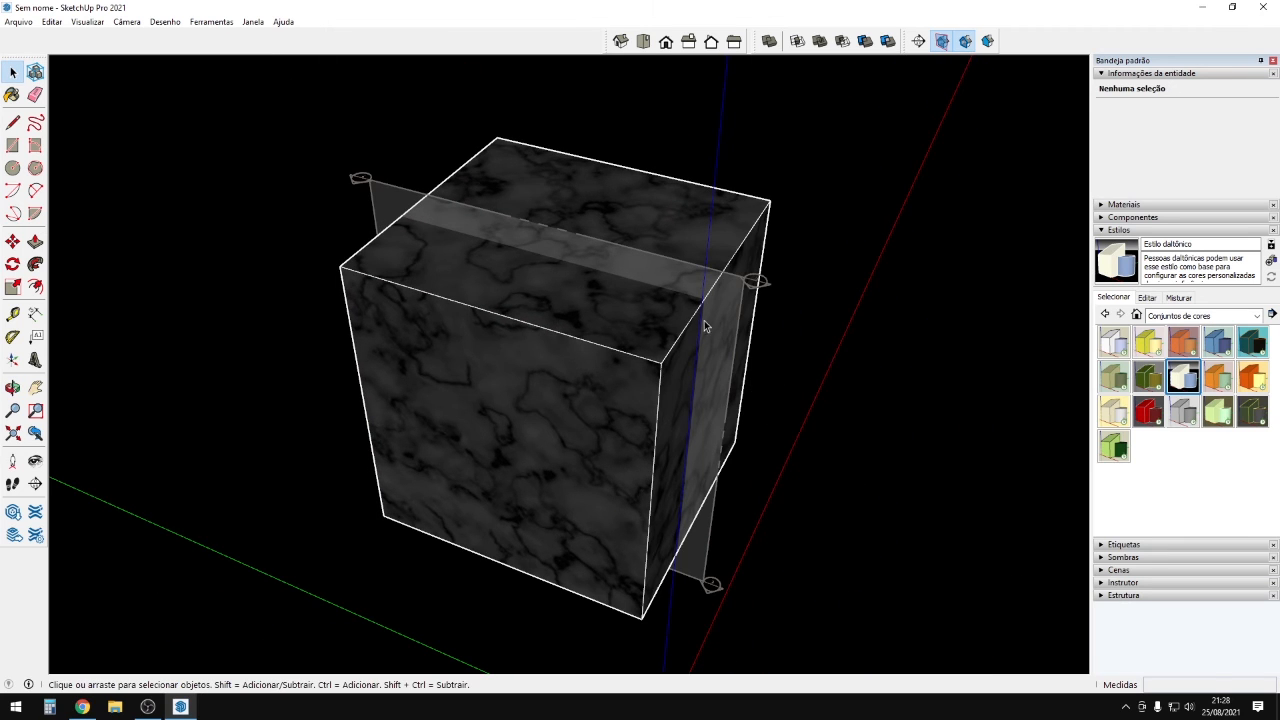
middle_drag(704, 325, 843, 443)
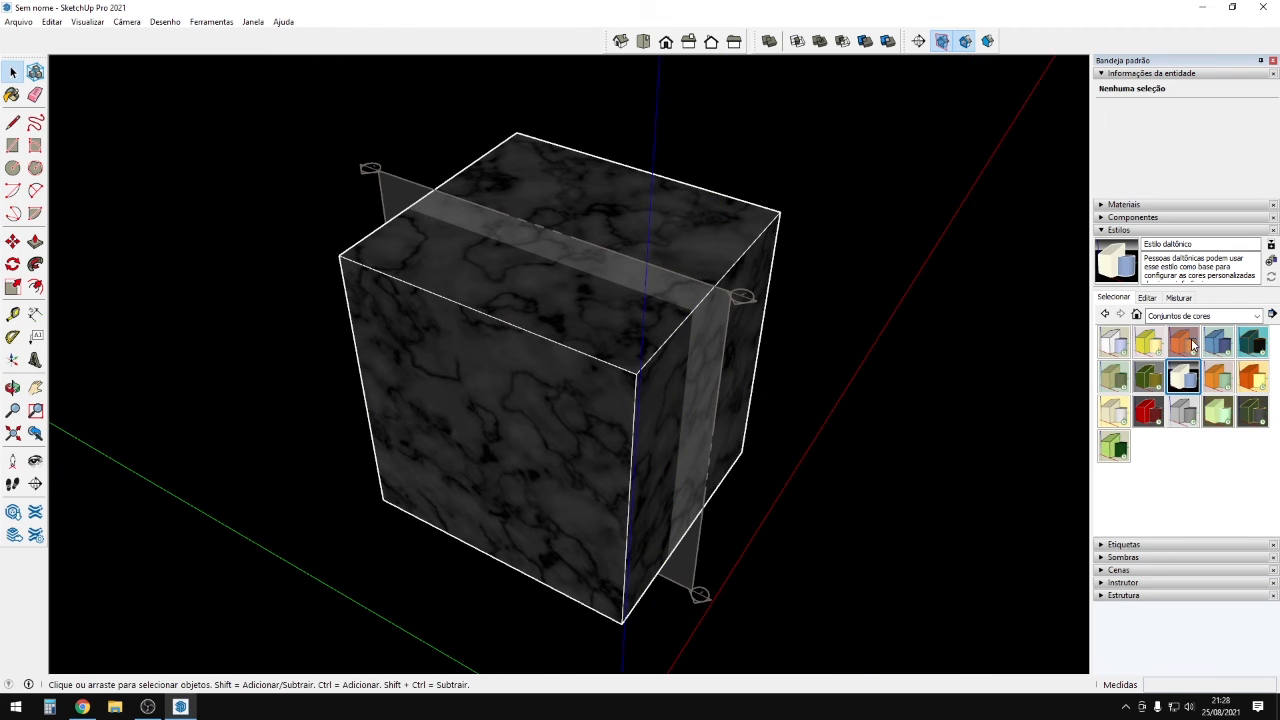
Try more color-set styles, including Marrom avermelhado and Verde-escuro e laranja, and look over the style editing and mixing options.
click(1187, 345)
click(1218, 350)
click(1253, 382)
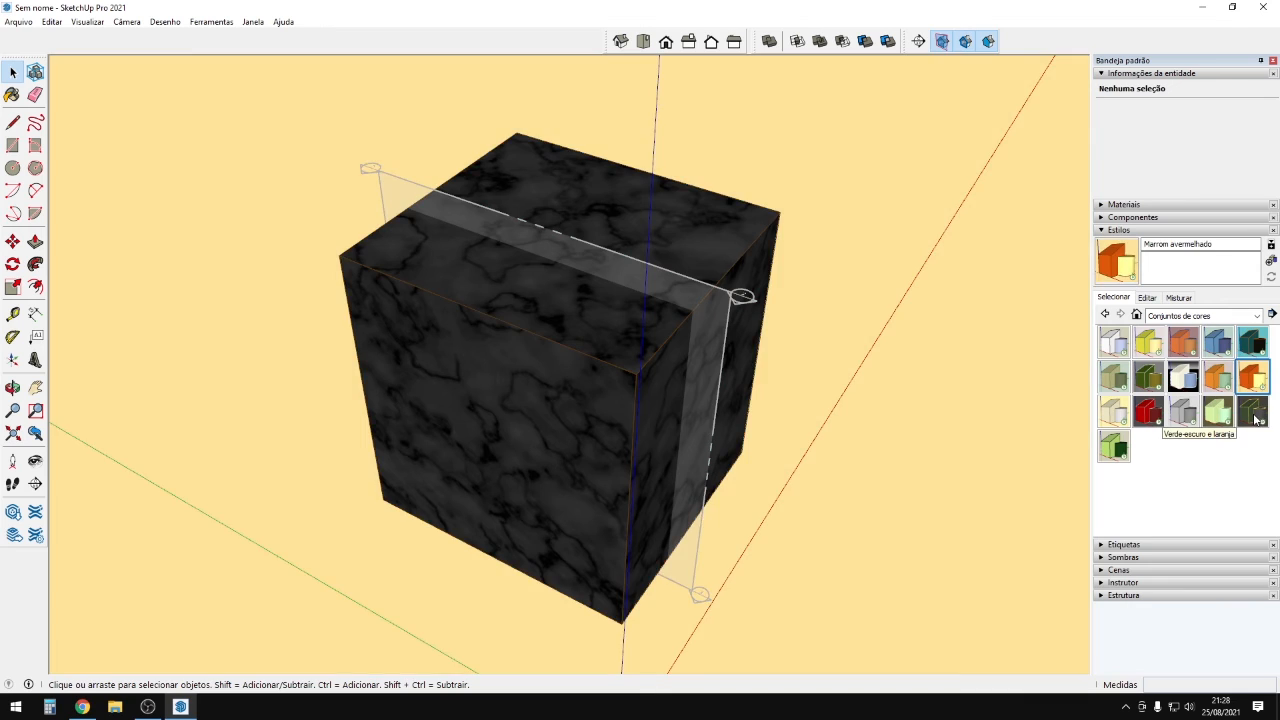
click(1253, 412)
click(1147, 298)
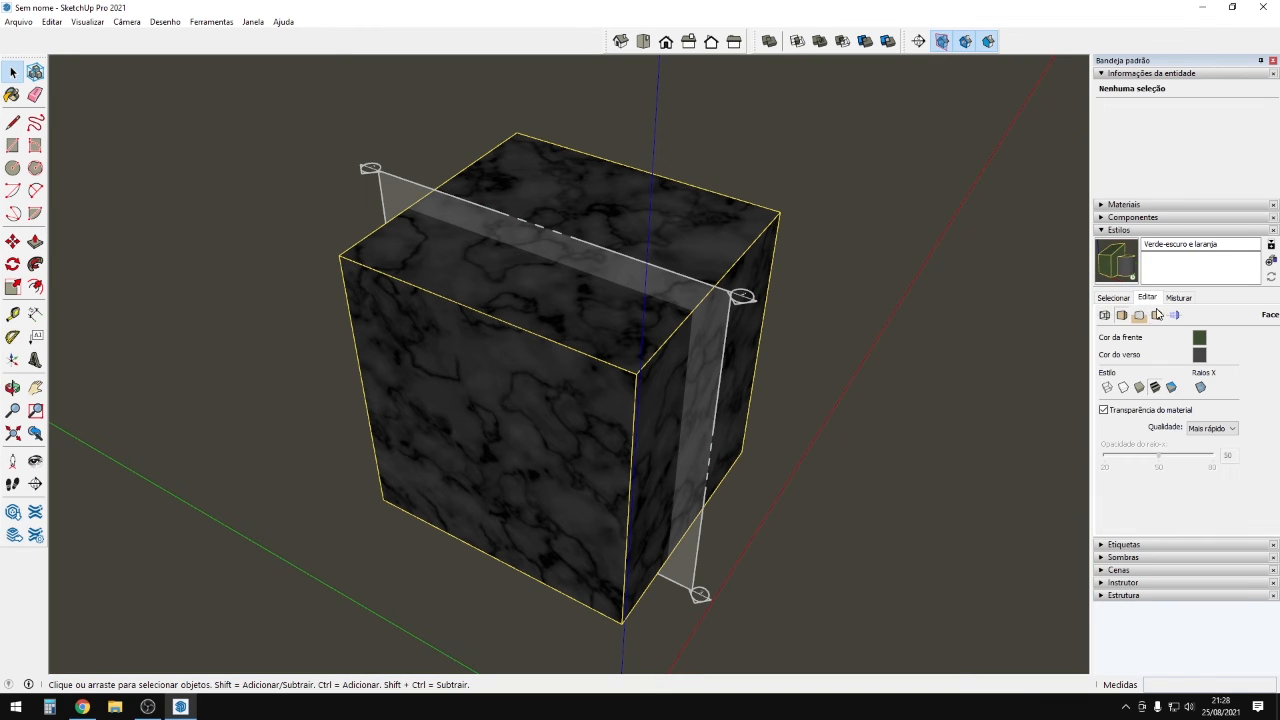
click(1178, 298)
click(1113, 297)
Try the Graduado PSO and Papel de aquarela com Lápis styles from the Estilos diversos collection.
click(1200, 316)
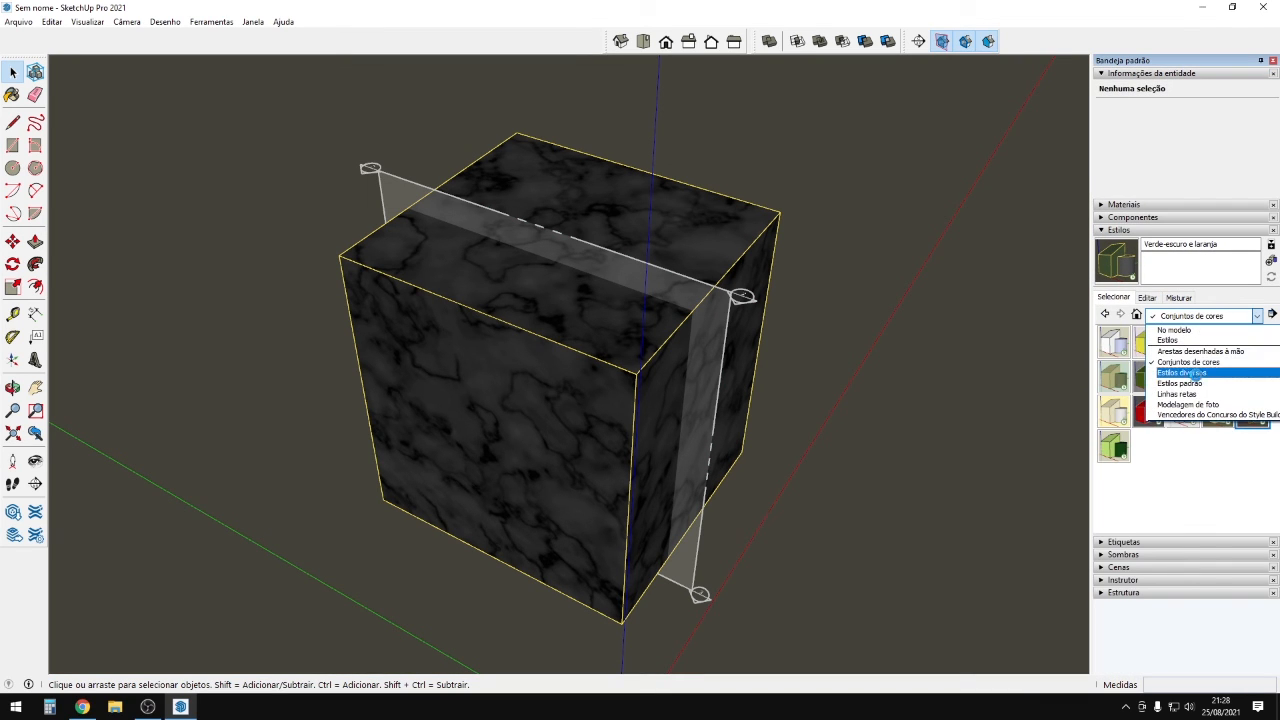
click(1195, 372)
click(1218, 348)
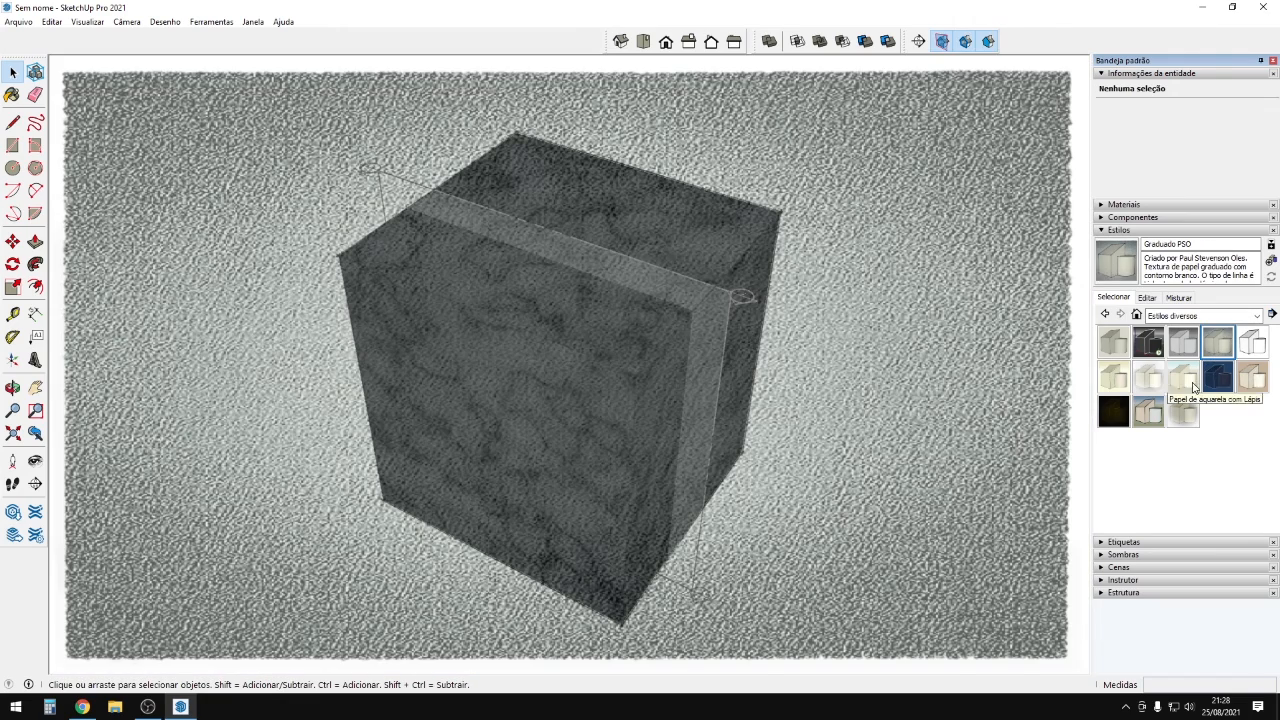
click(1190, 384)
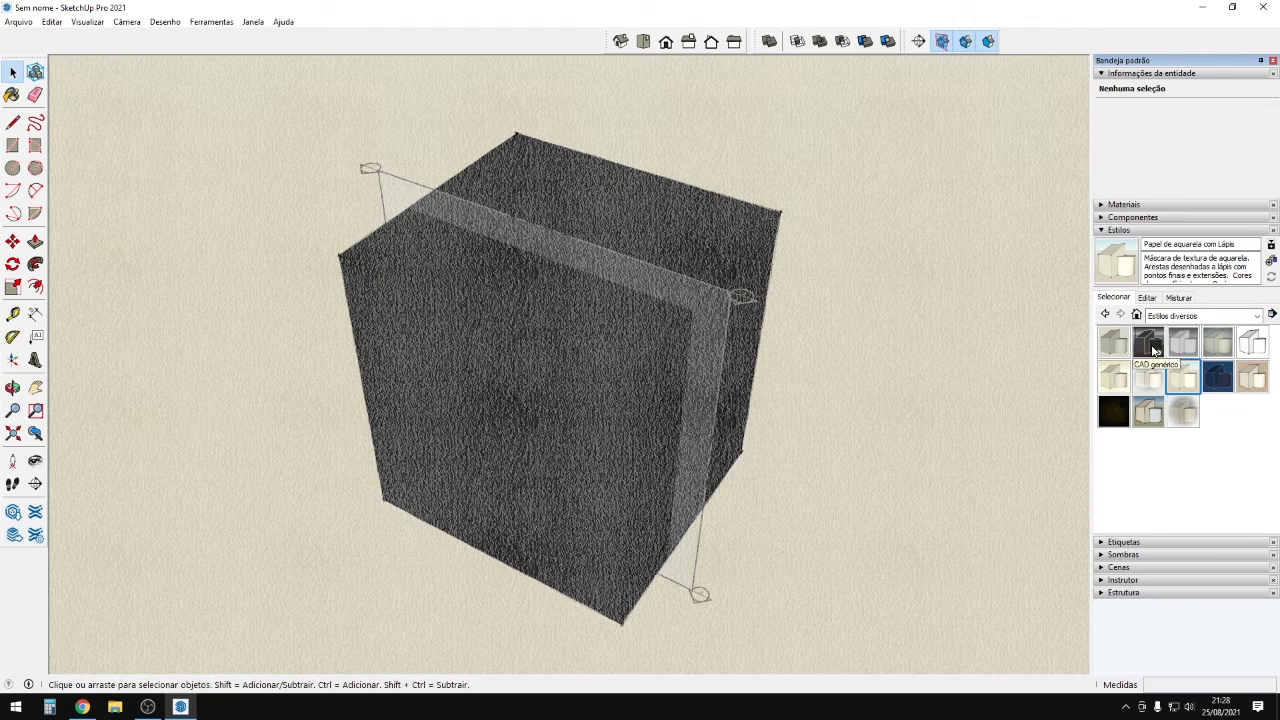
Apply the CAD genérico style and inspect the box with it from different angles.
click(1150, 345)
key(o)
drag(743, 531, 559, 412)
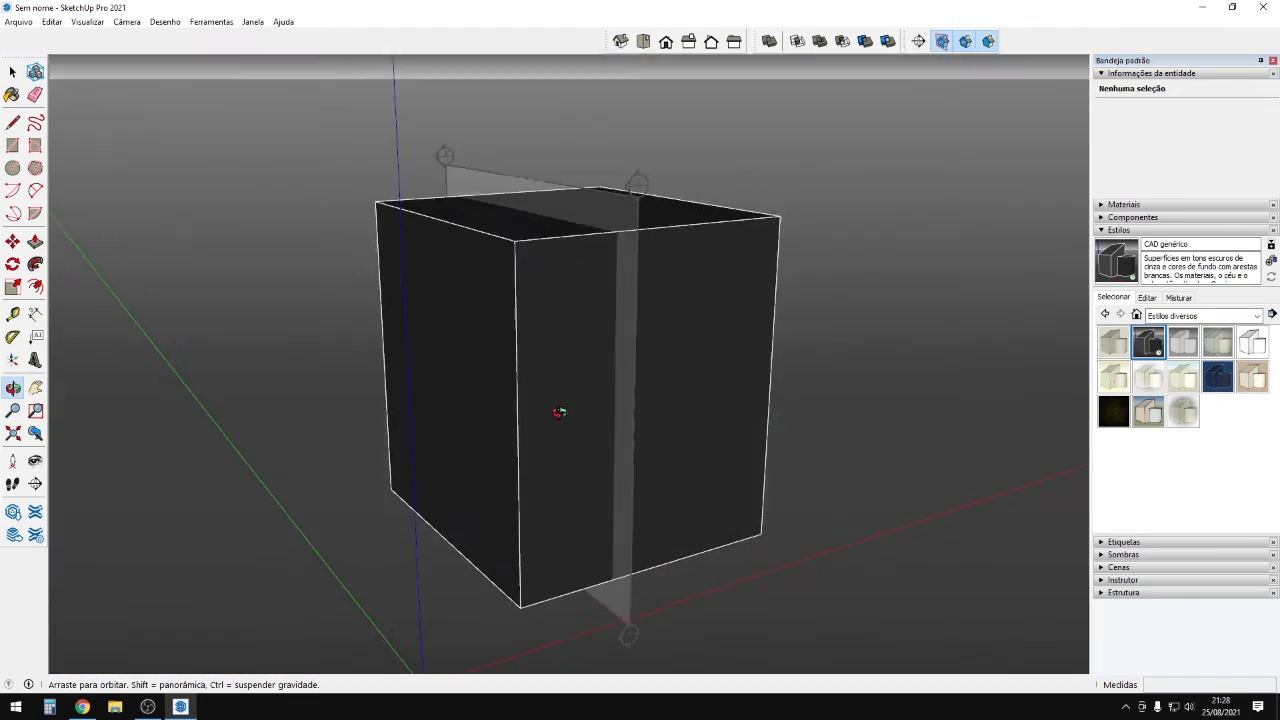
middle_drag(559, 412, 562, 455)
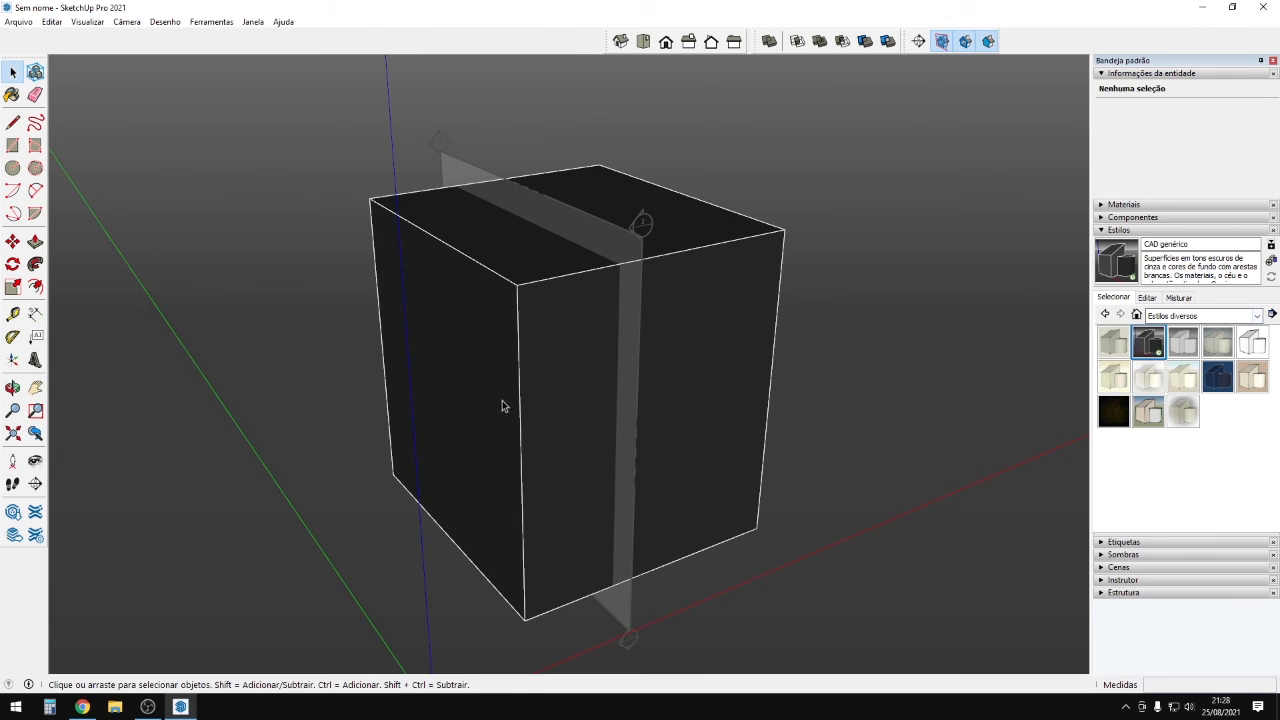
middle_drag(503, 403, 591, 434)
middle_drag(313, 400, 520, 580)
scroll(814, 565, down, 2)
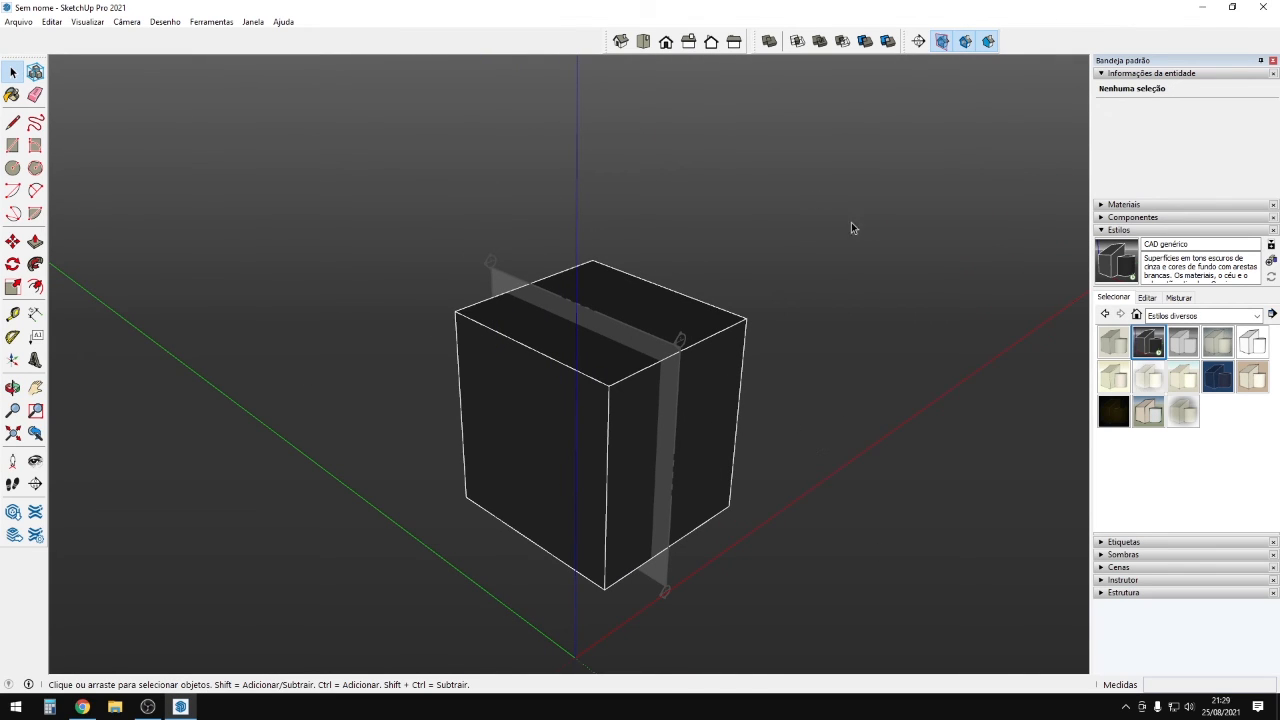
Try the Projeto and Rabisco sobre masonite styles on the box.
click(1216, 382)
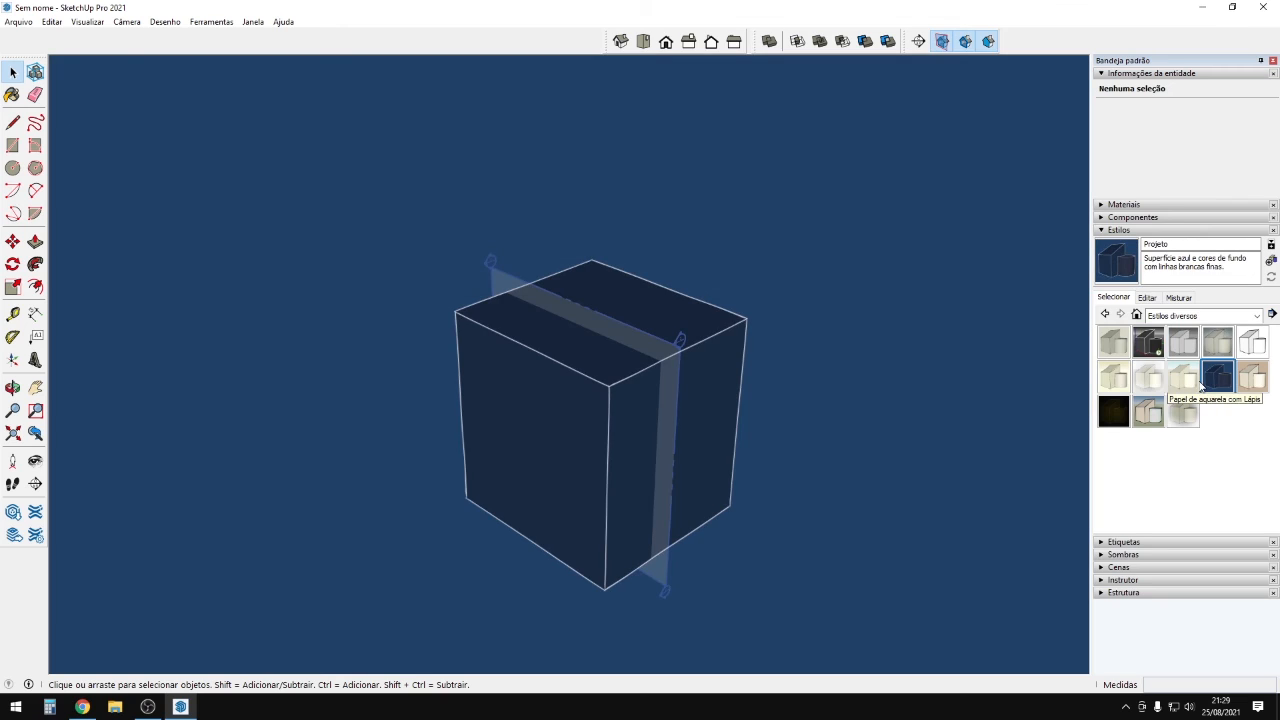
click(1253, 377)
middle_drag(688, 397, 777, 537)
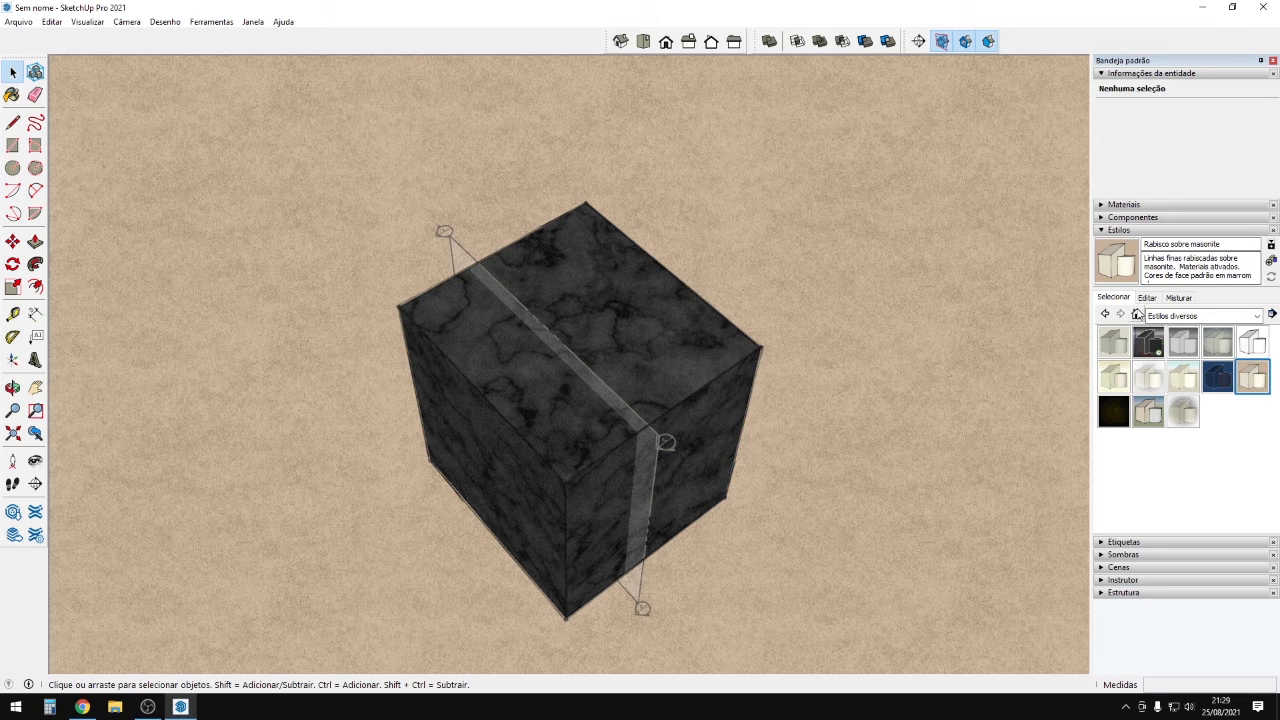
Apply Estilo de arquitetura de paisagem from the Estilos padrão collection and collapse the styles section.
click(1218, 316)
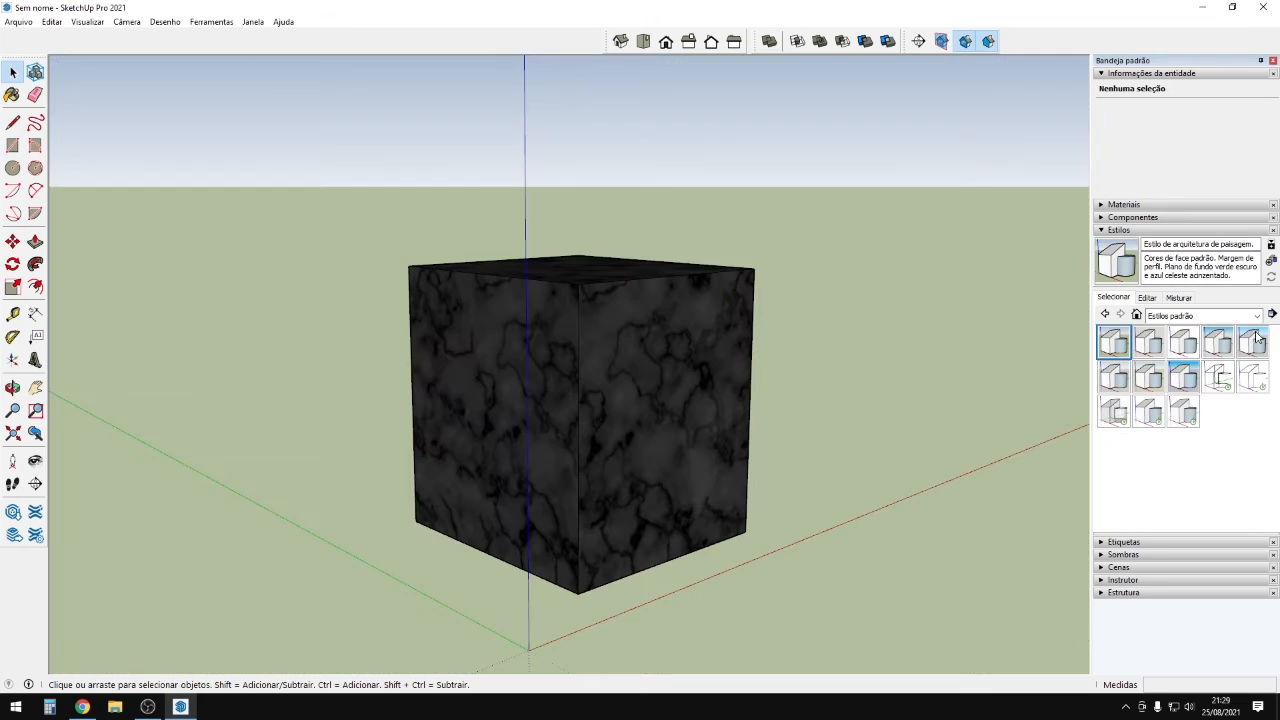
click(1128, 231)
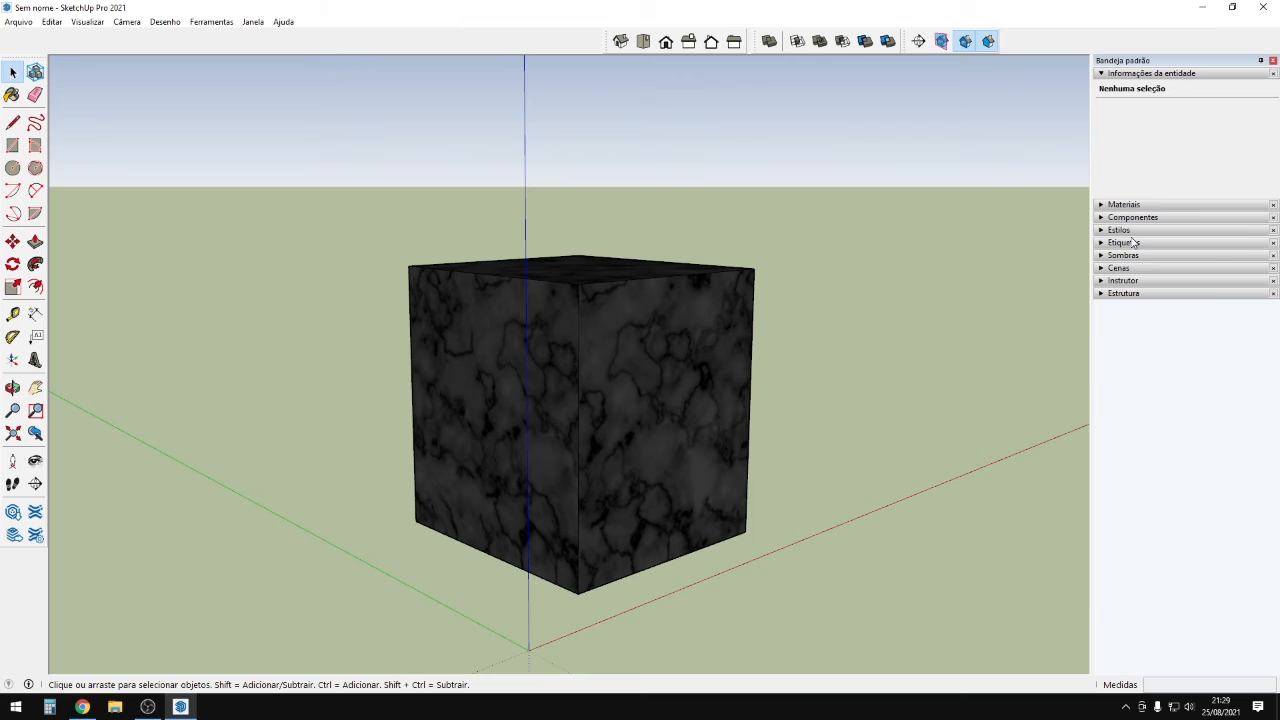
Review the tags section with the box's top face selected, and collapse the section.
click(1130, 243)
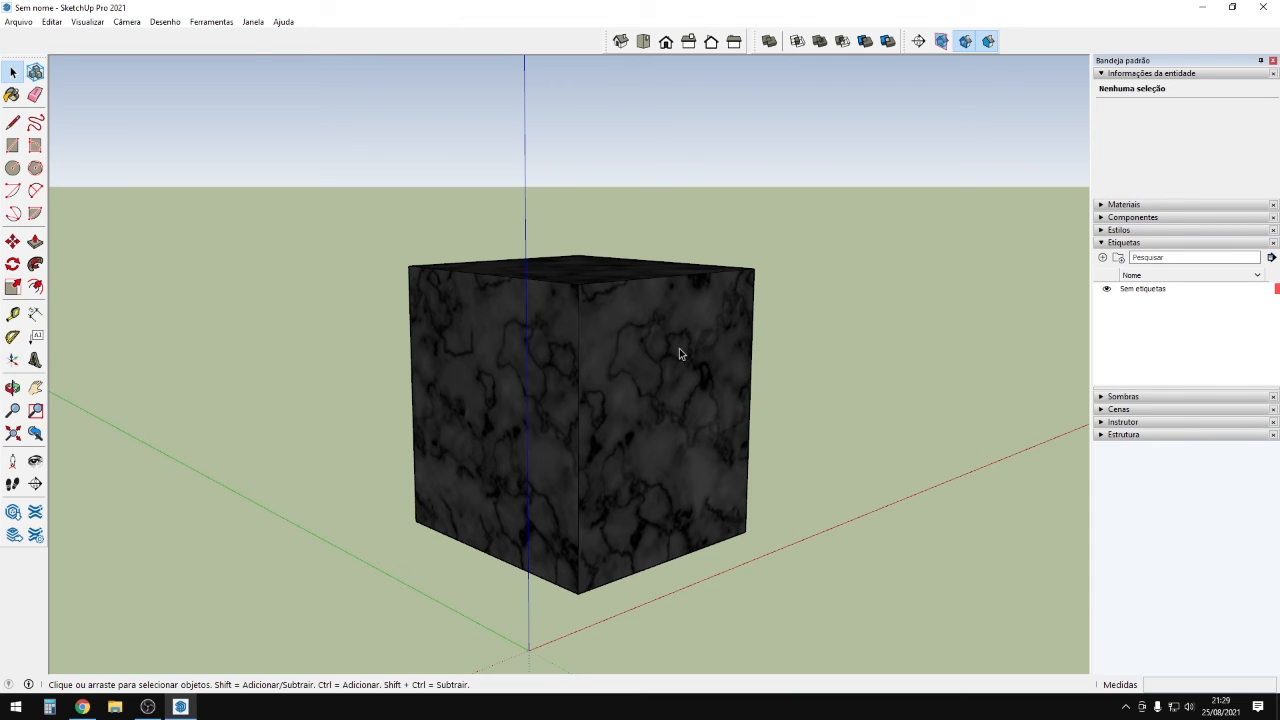
middle_drag(540, 352, 551, 461)
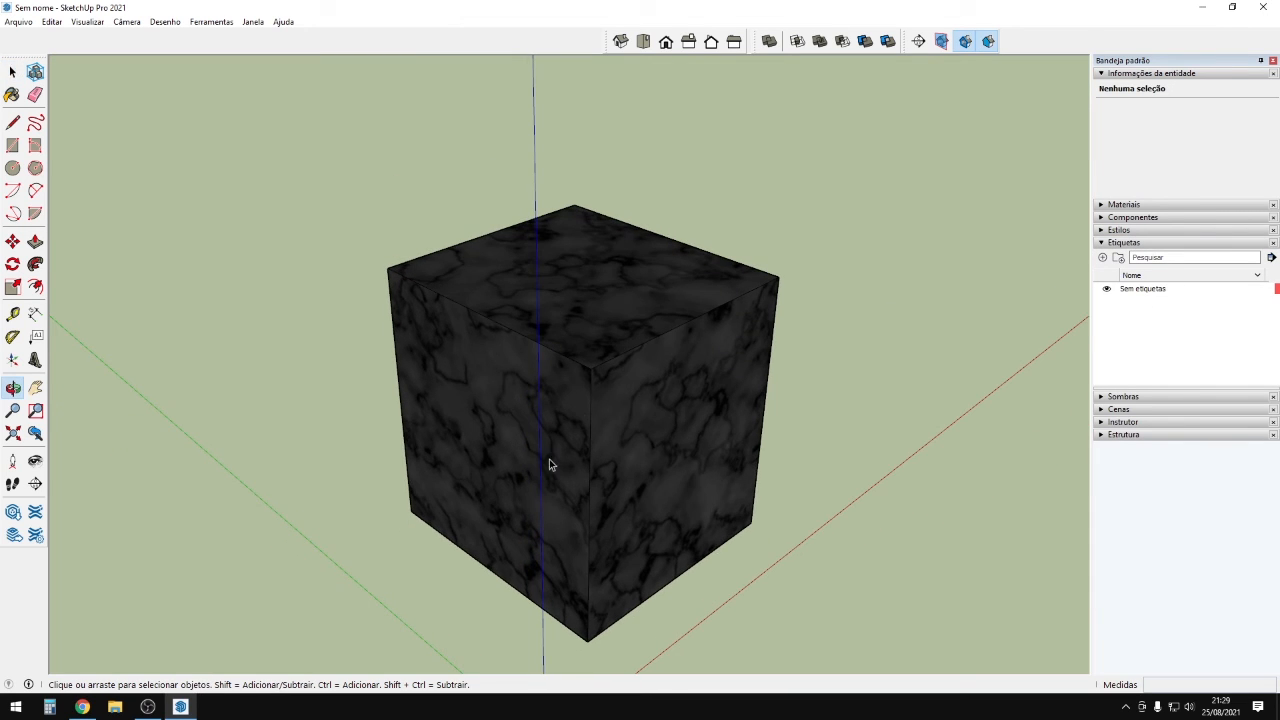
click(641, 319)
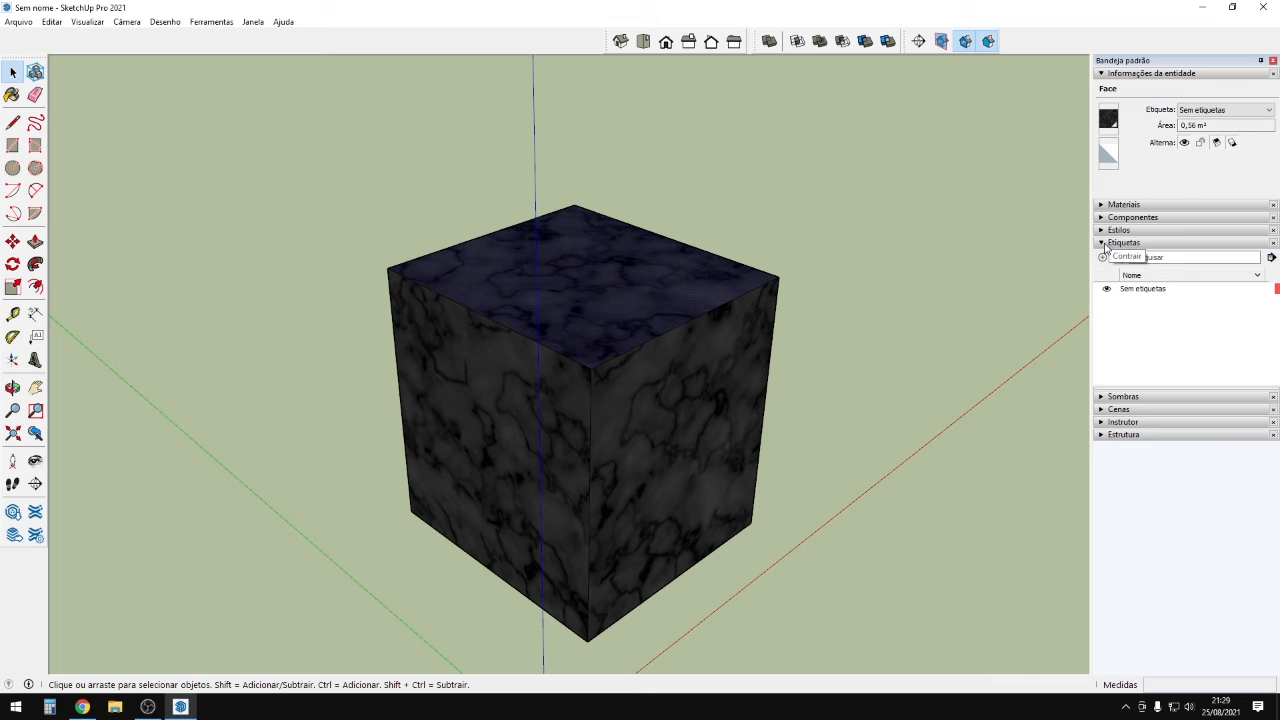
click(1106, 244)
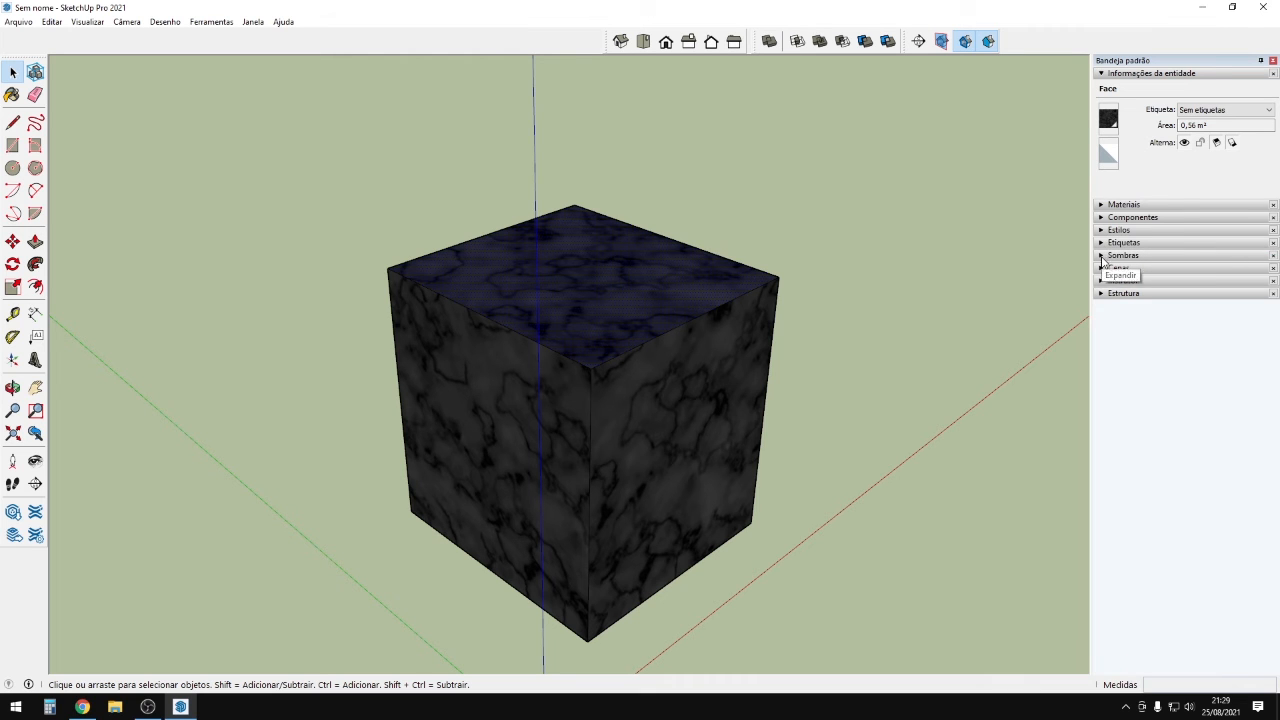
Expand the shadows section and select the entire box.
click(1102, 257)
middle_drag(533, 383, 591, 494)
triple_click(528, 308)
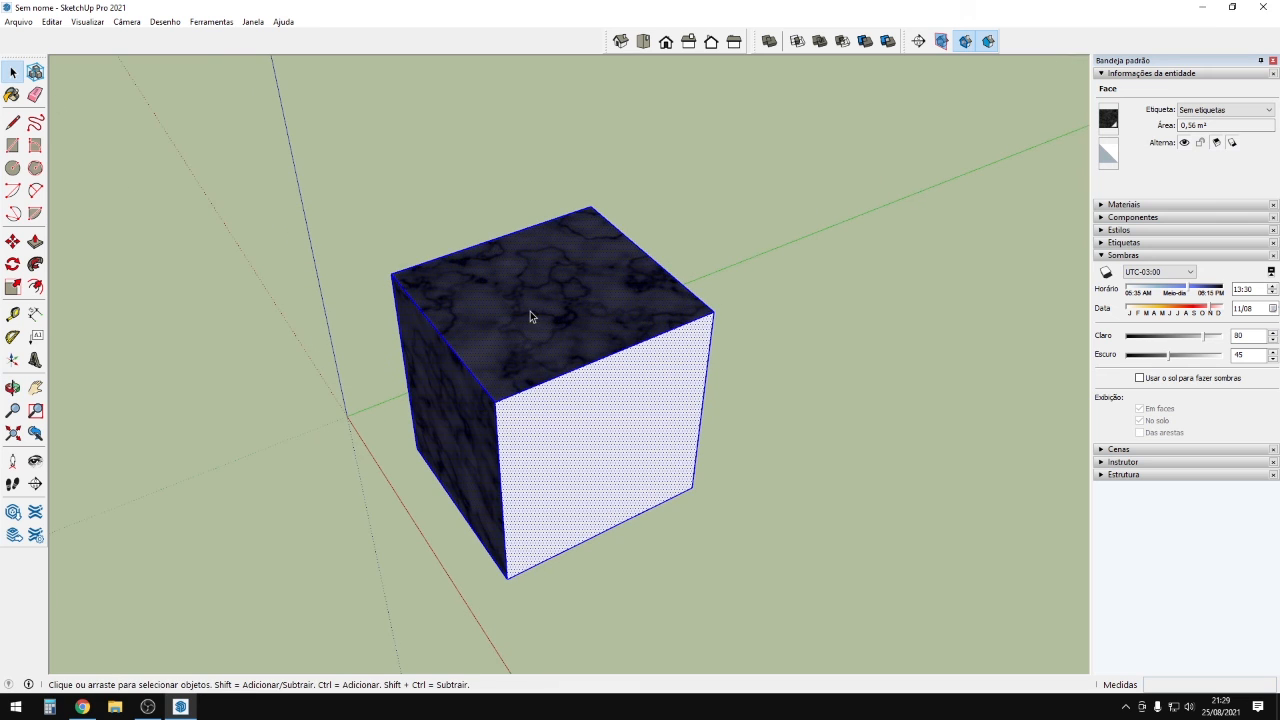
Deselect the box and set the shadow time zone to UTC+03:30.
click(779, 522)
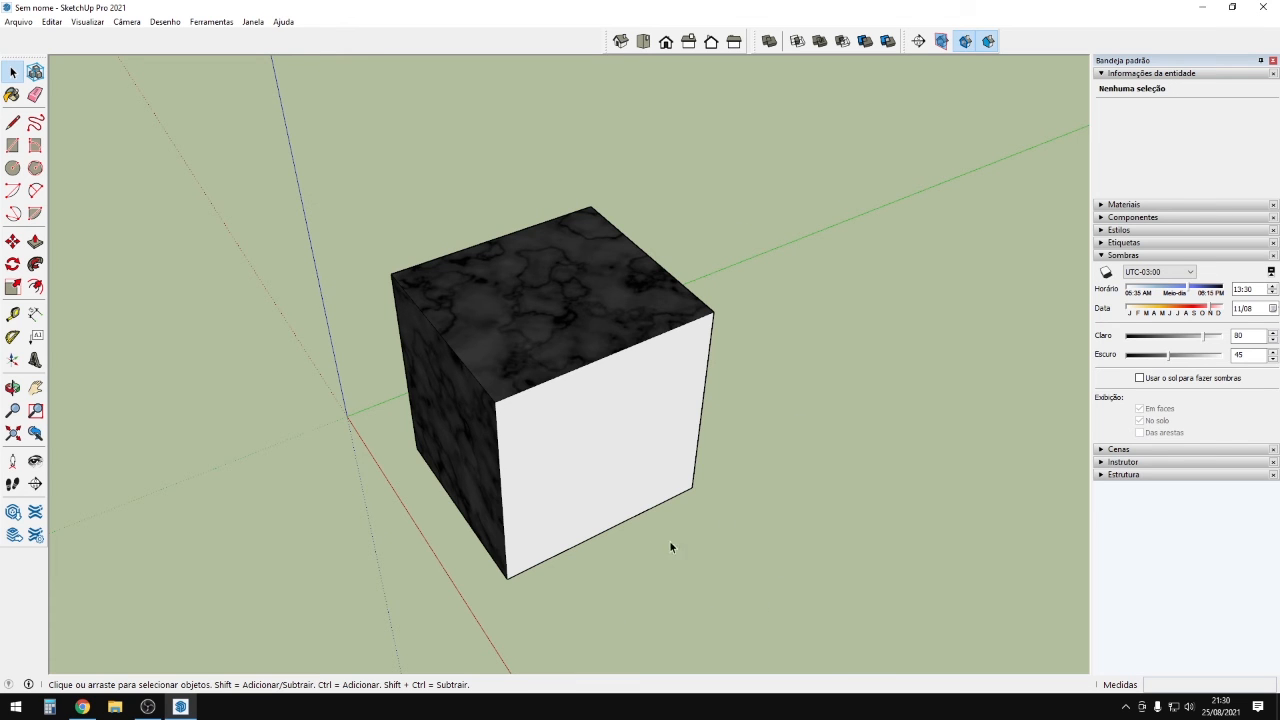
middle_drag(671, 547, 649, 525)
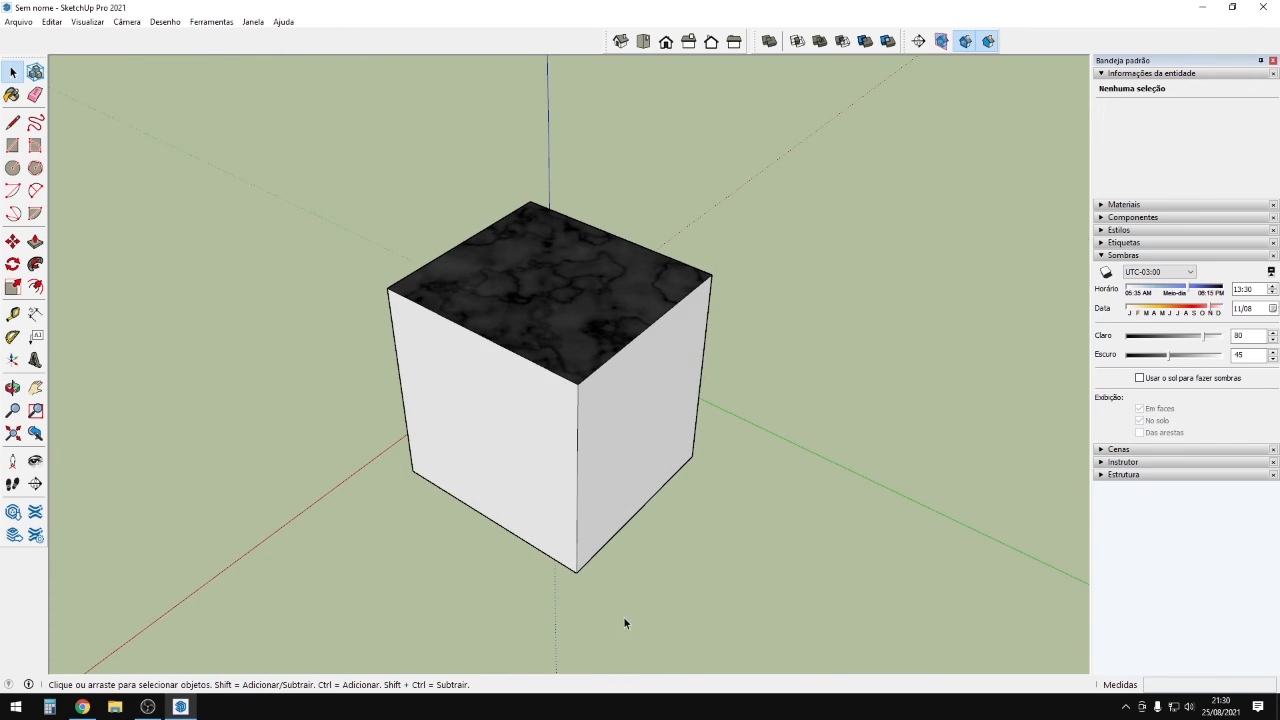
middle_drag(623, 623, 1167, 230)
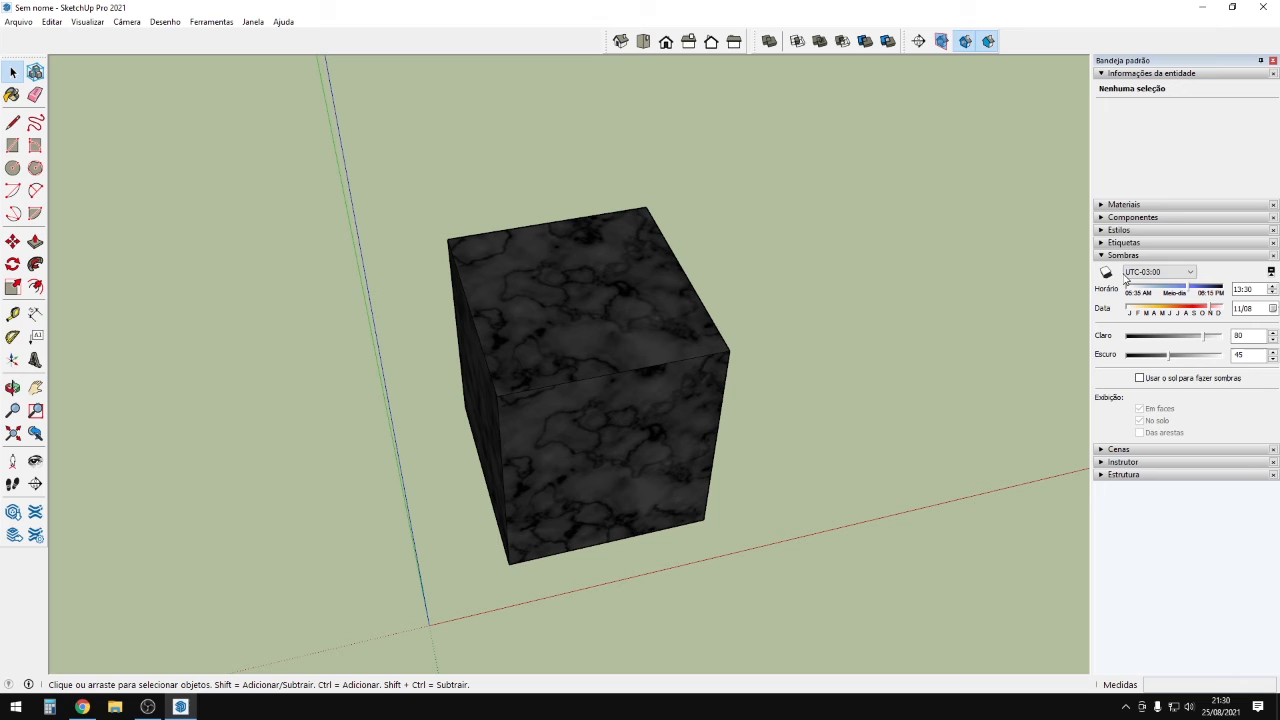
click(1177, 275)
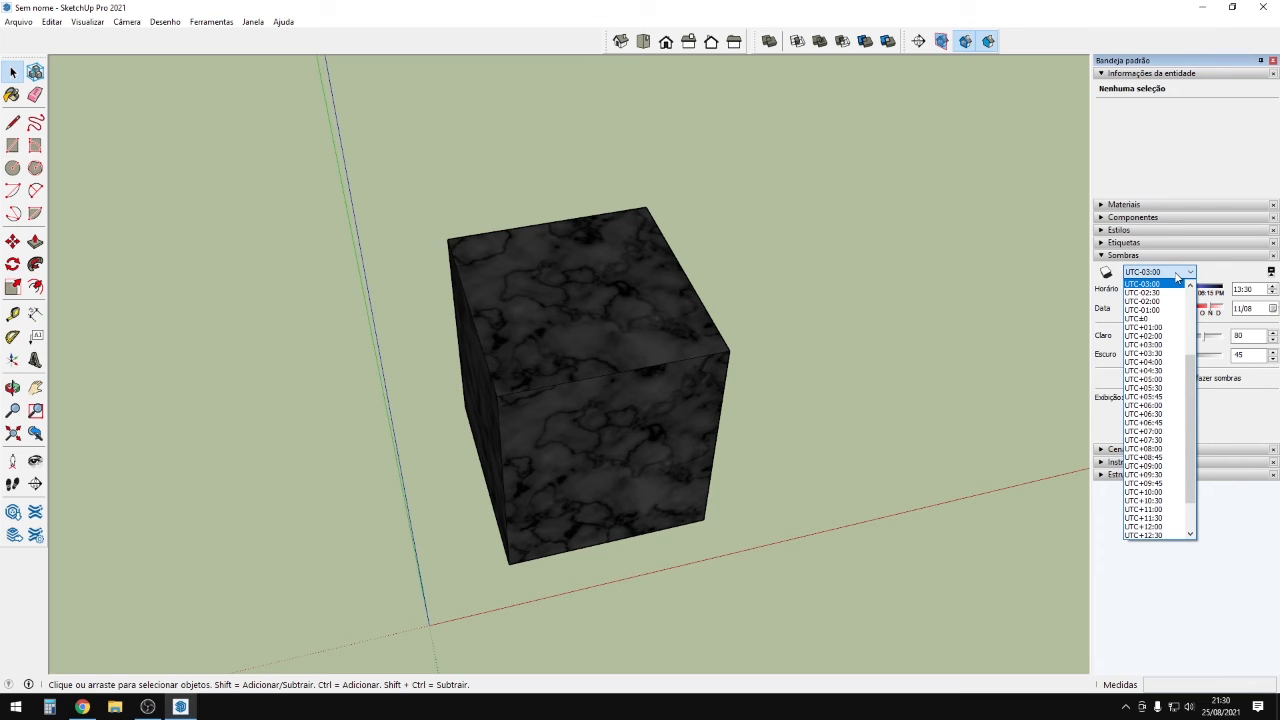
click(1169, 357)
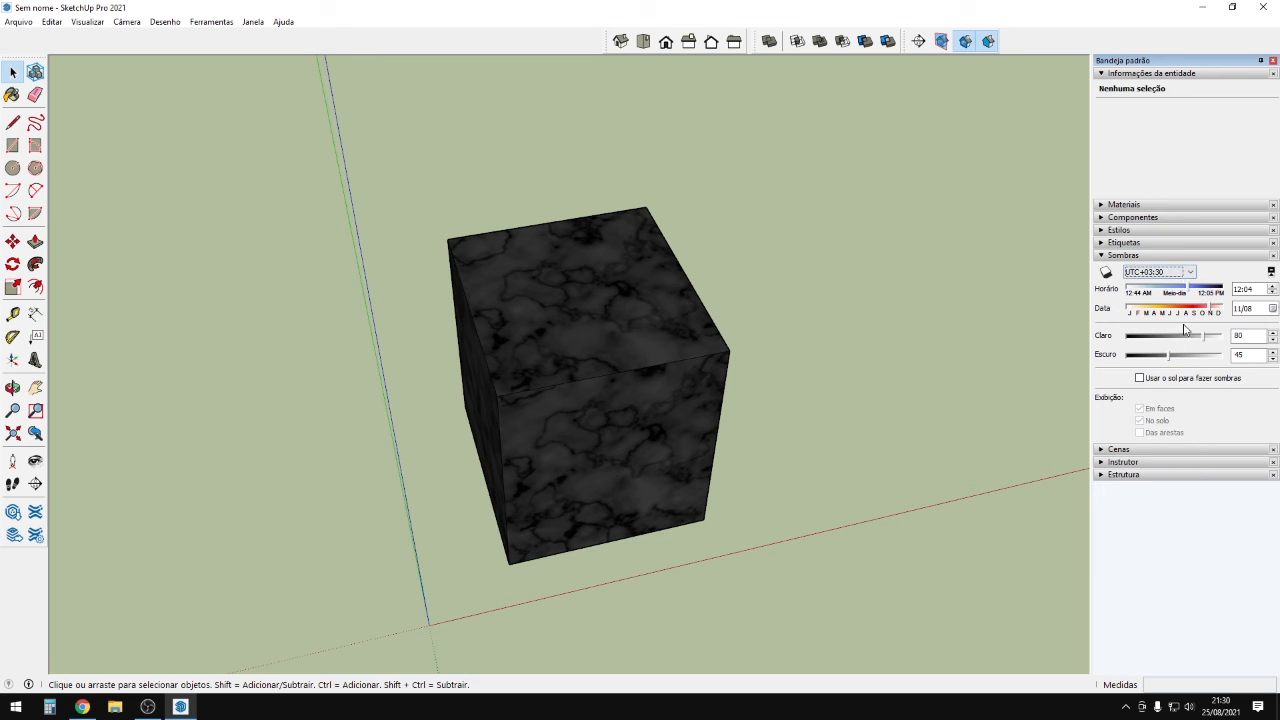
Set the shadow time to 12:05 and the date to 09/25, with shadow display turned on.
mouse_move(1187, 295)
mouse_down()
mouse_move(1176, 295)
mouse_move(1223, 298)
mouse_move(1140, 298)
mouse_move(1208, 300)
mouse_up()
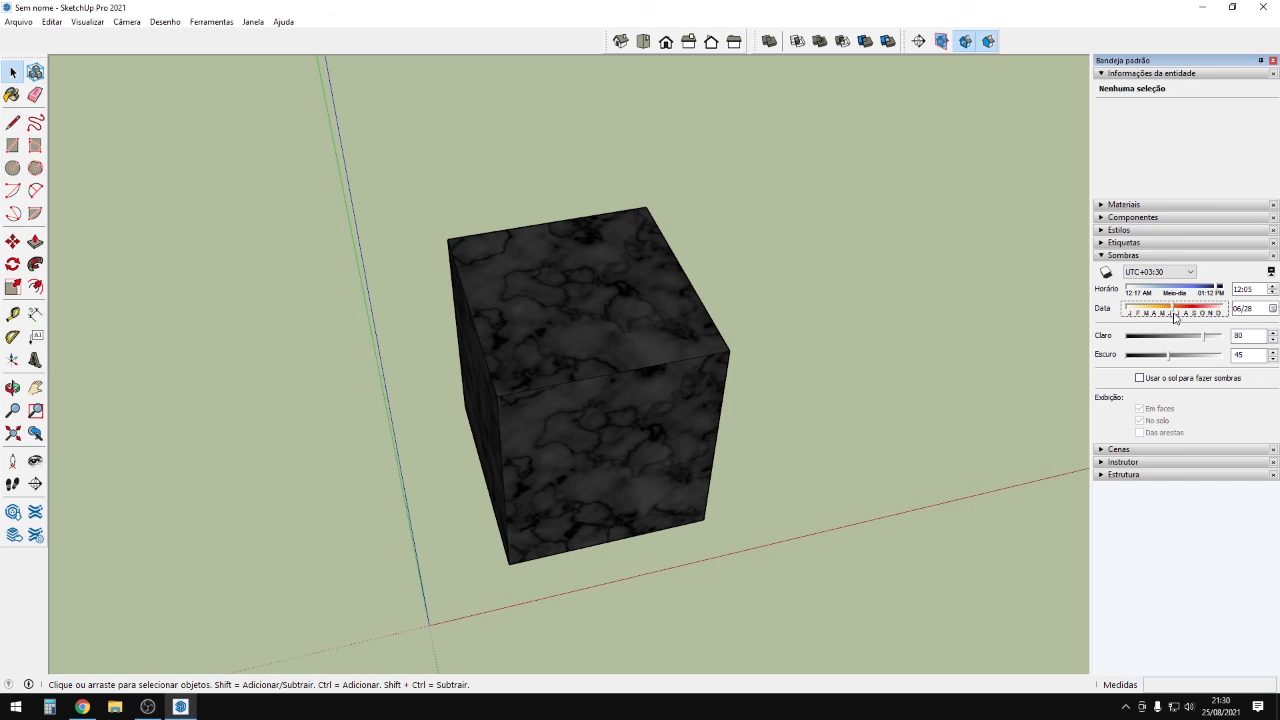
click(1201, 315)
drag(1201, 316, 1198, 316)
click(1110, 273)
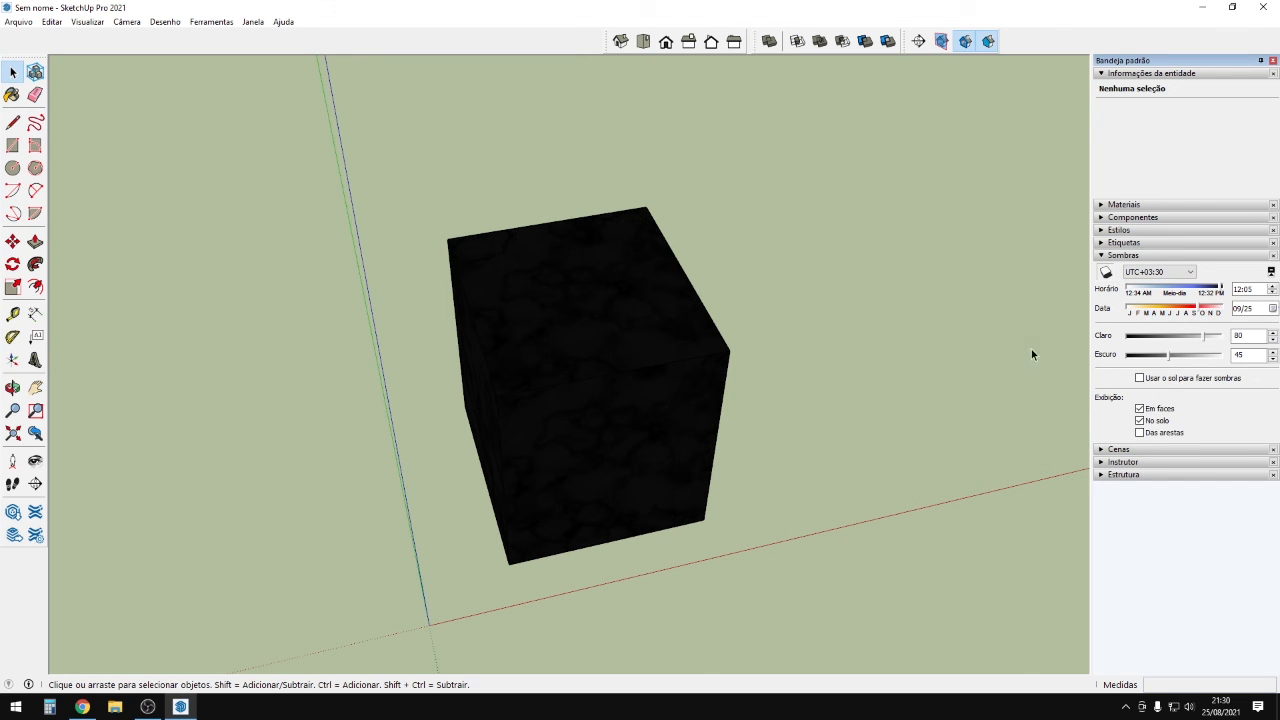
Set the shadows to UTC+04:00, time 06:46 and date 02/28, and turn shadow display off.
middle_drag(1032, 354, 1207, 519)
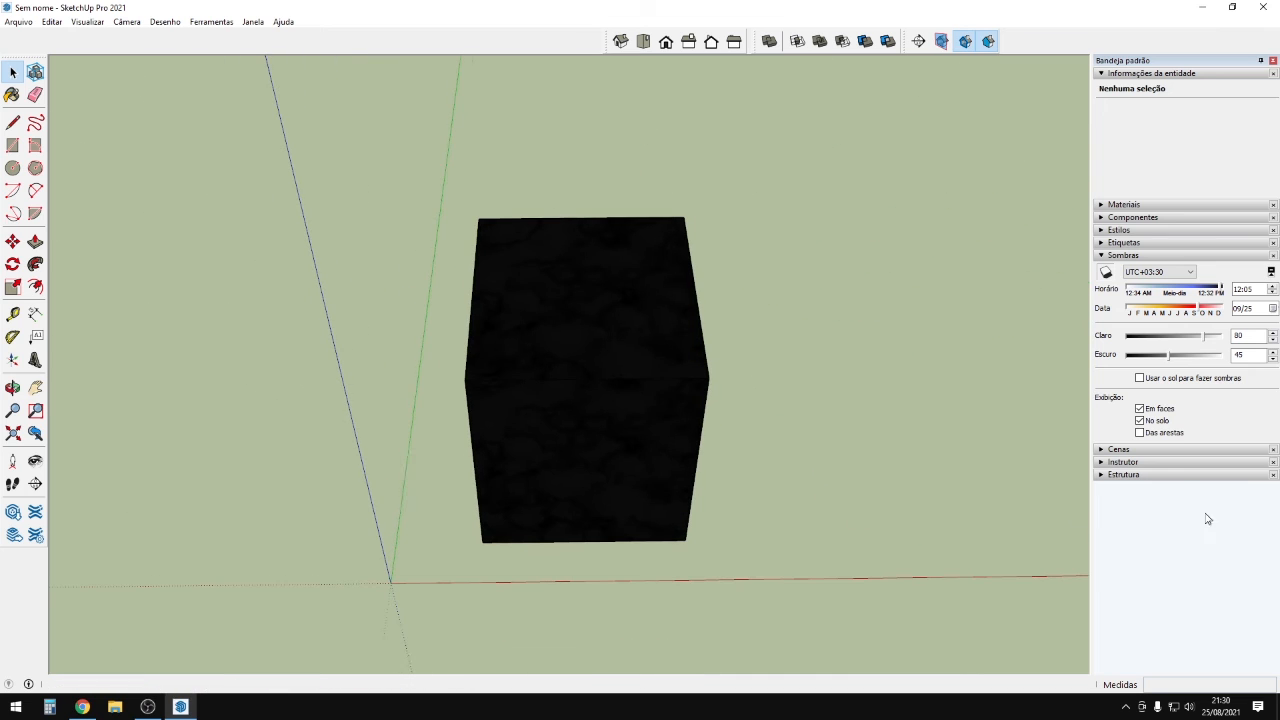
middle_drag(1075, 350, 1278, 505)
mouse_move(1218, 291)
mouse_down()
mouse_move(1145, 288)
mouse_move(1185, 290)
mouse_up()
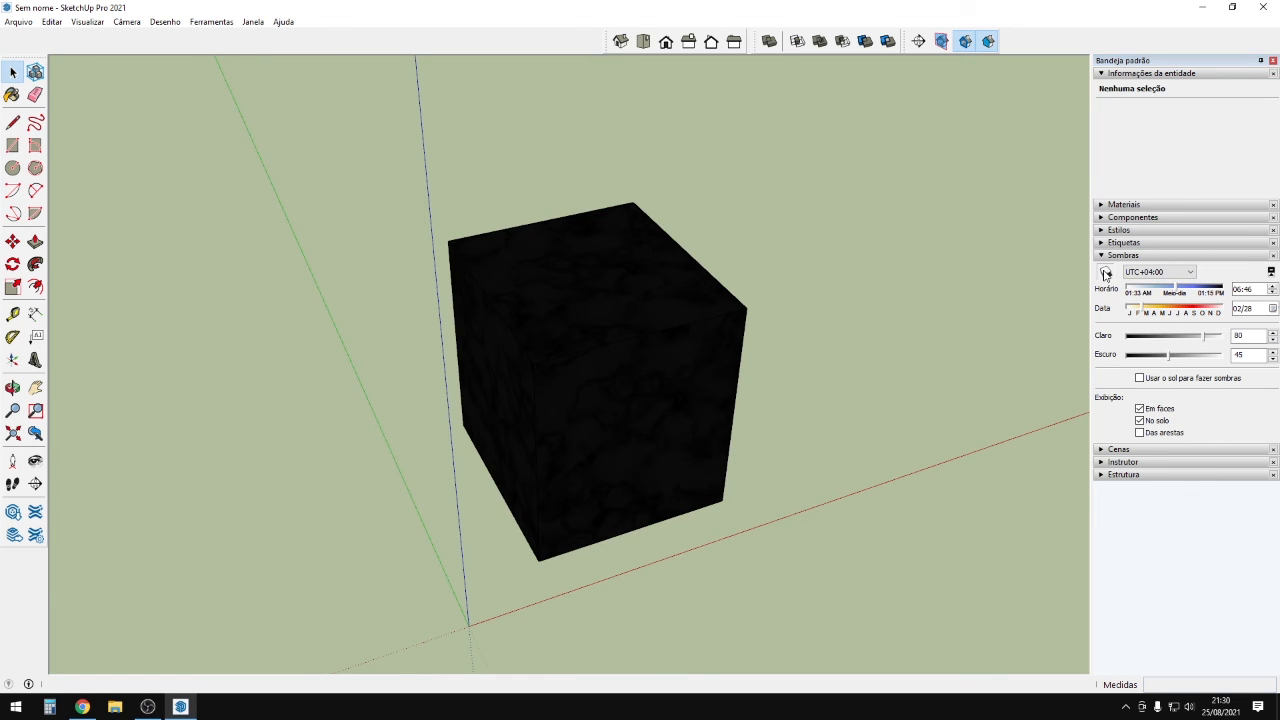
click(1105, 272)
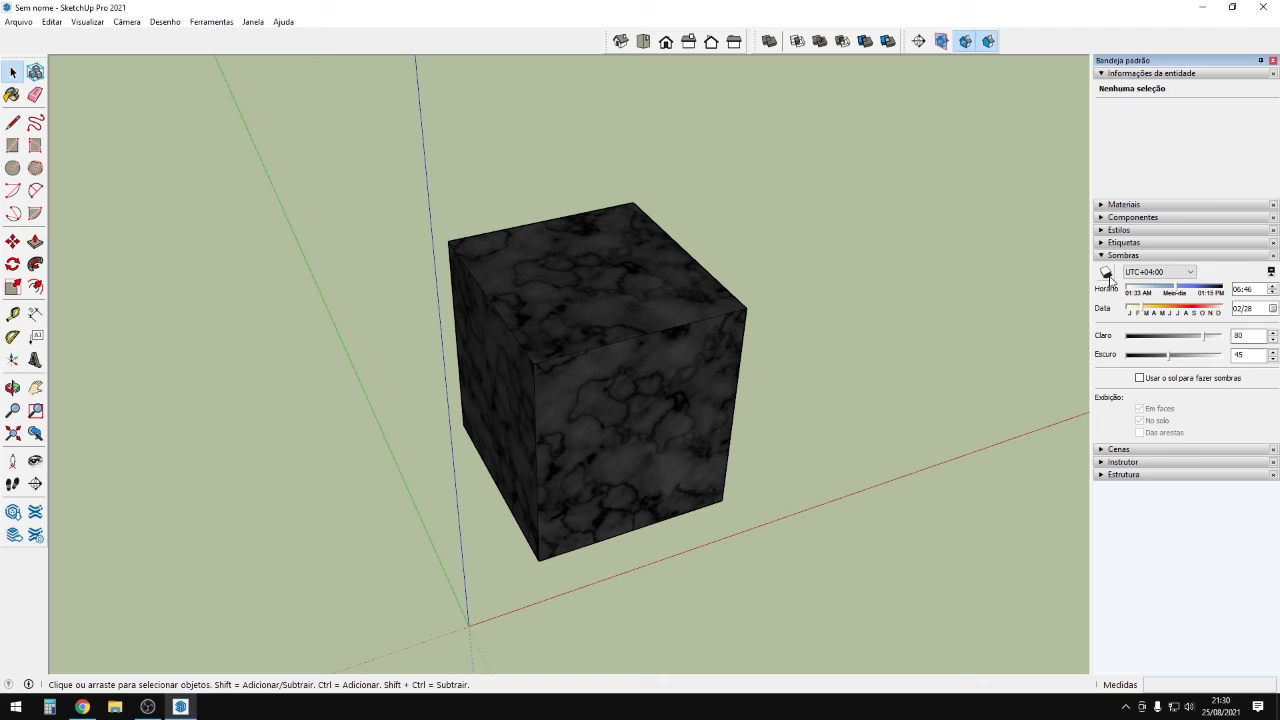
Try the Usar o sol para fazer sombras option on the box and disable it again.
click(1155, 377)
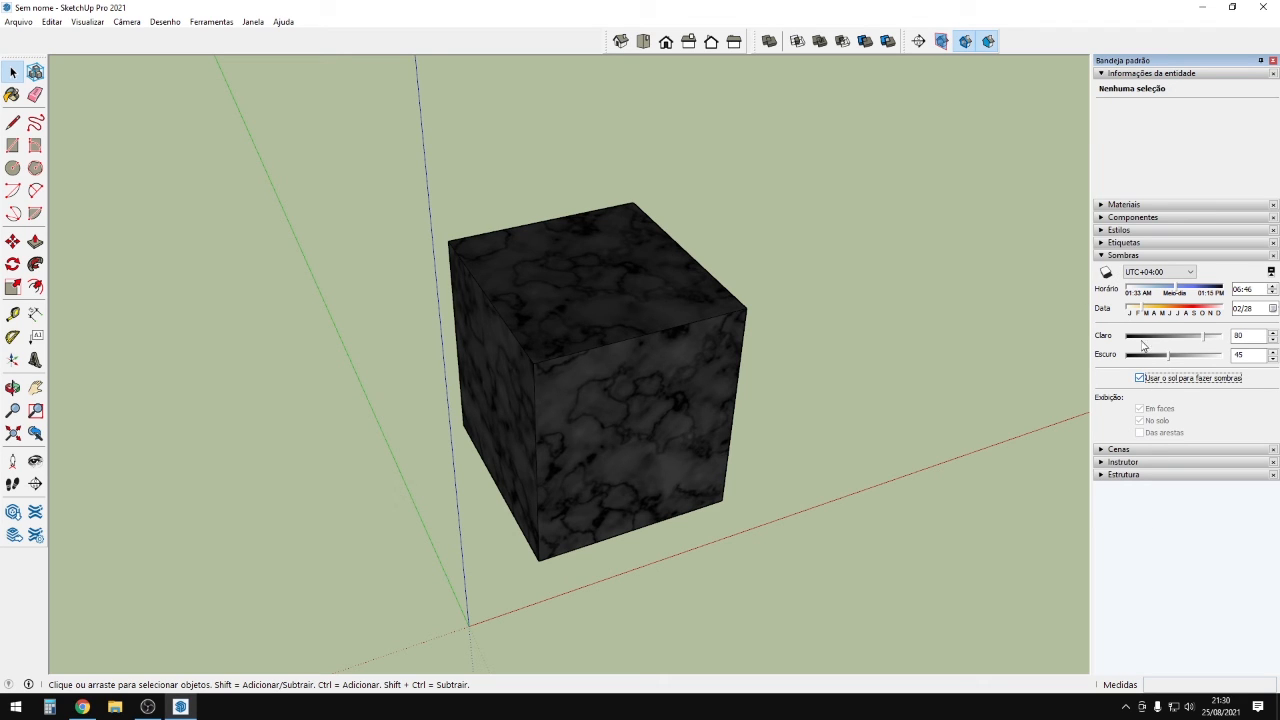
click(1105, 272)
click(1105, 272)
click(1150, 384)
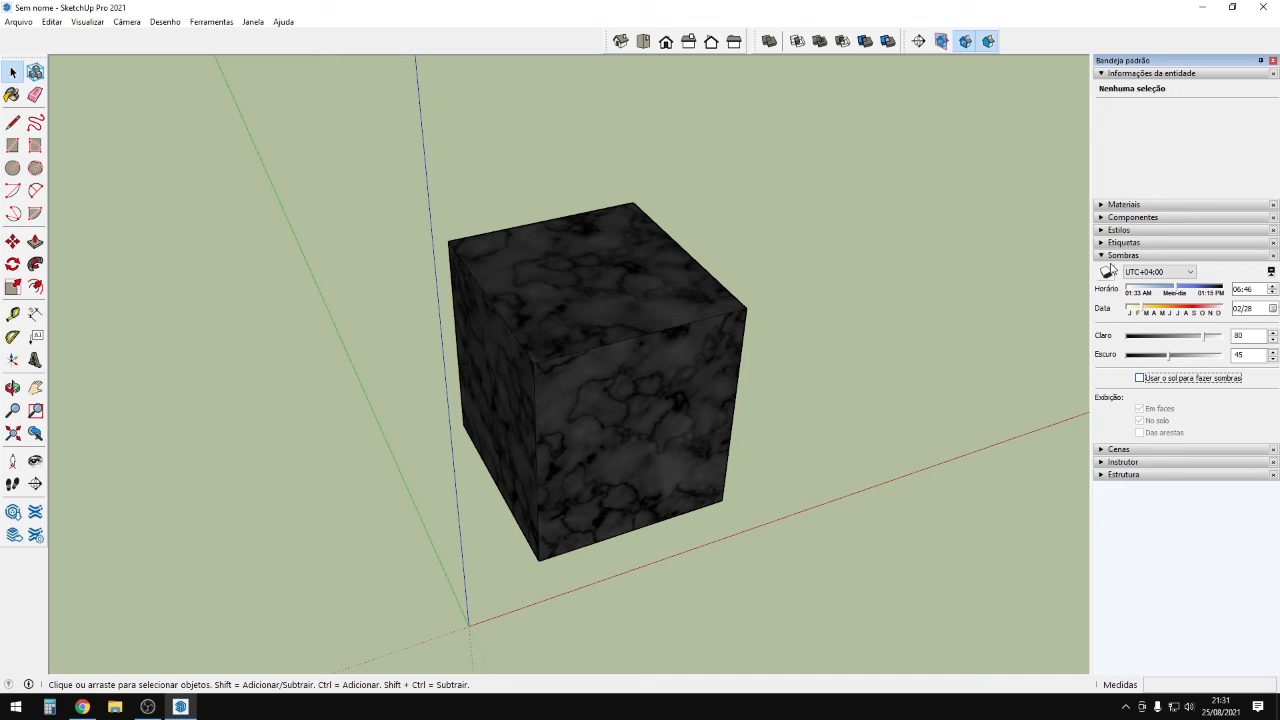
Collapse the shadows section and expand the scenes section with nothing selected.
click(1113, 256)
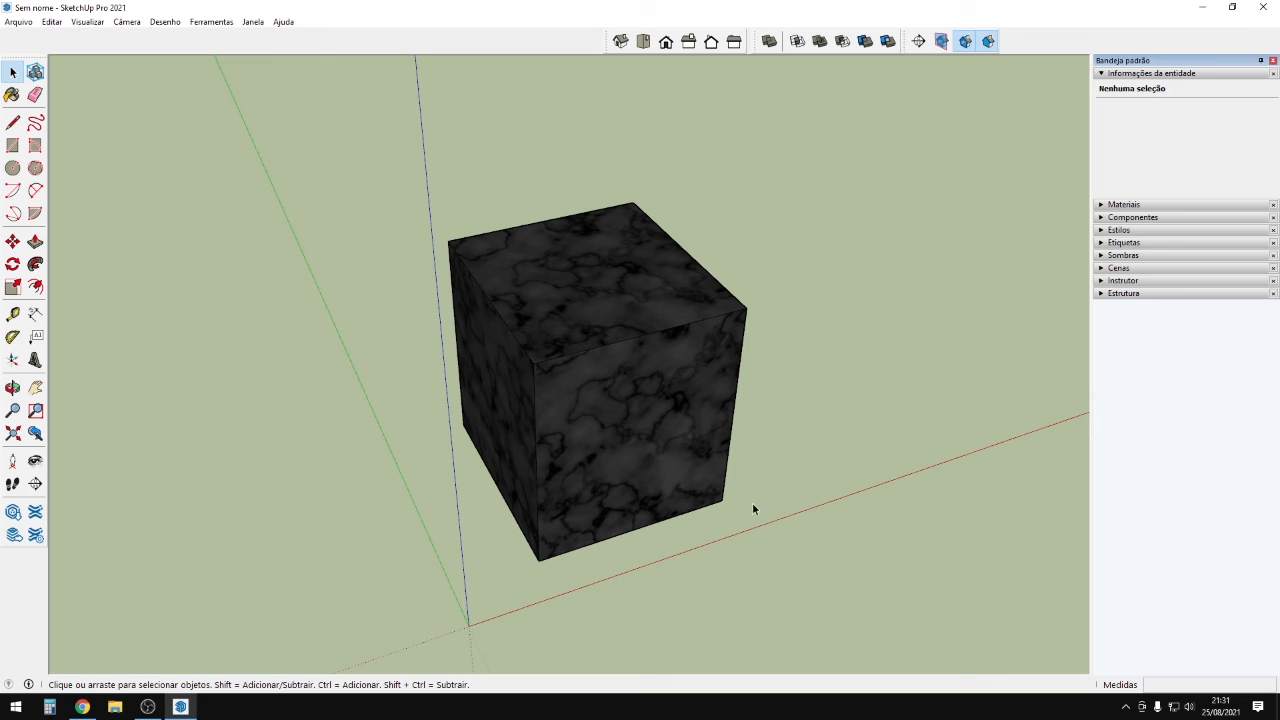
middle_drag(753, 509, 818, 515)
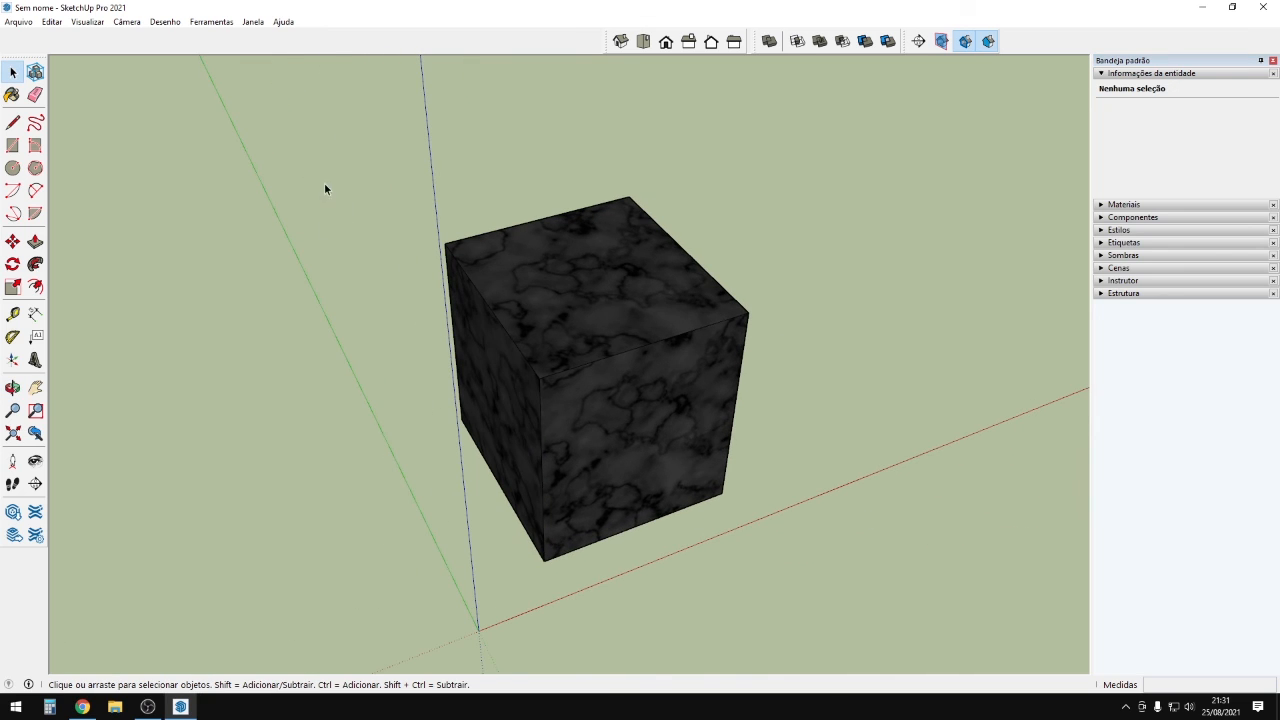
drag(326, 104, 970, 592)
click(855, 540)
click(1100, 268)
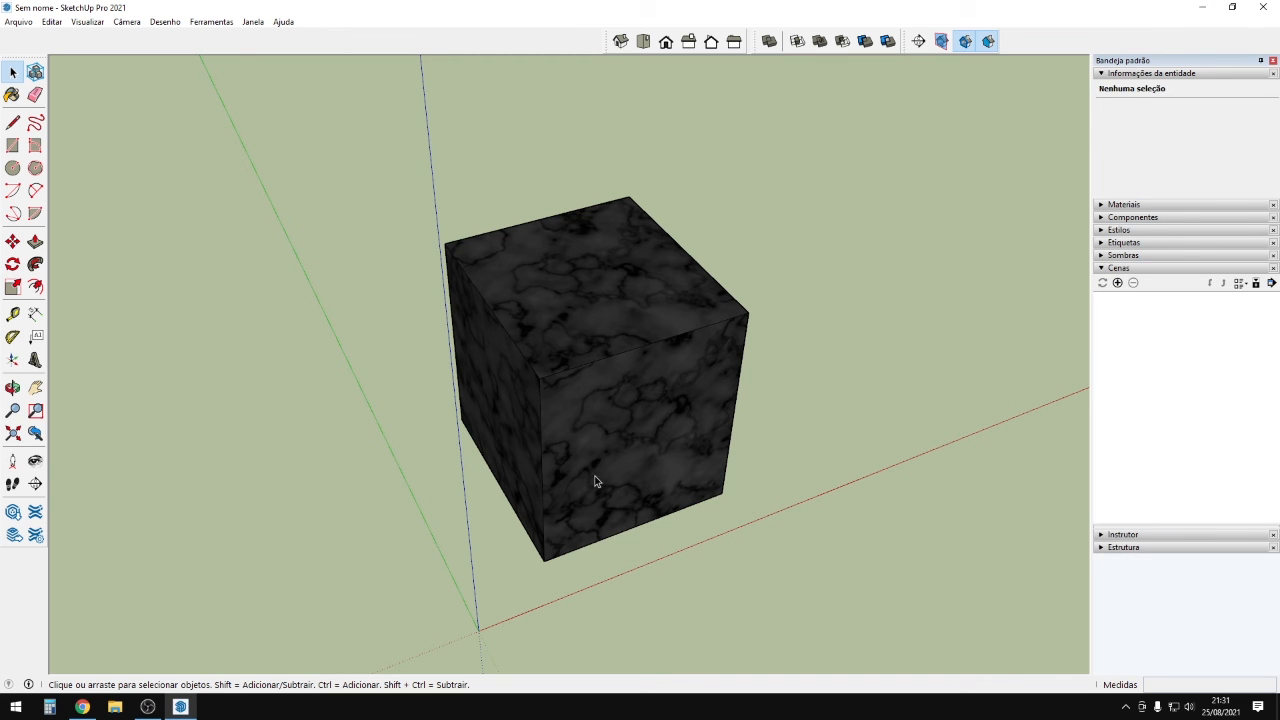
Add a scene from a close, low corner view of the box showing two marble side faces.
middle_drag(597, 480, 690, 280)
scroll(542, 415, up, 3)
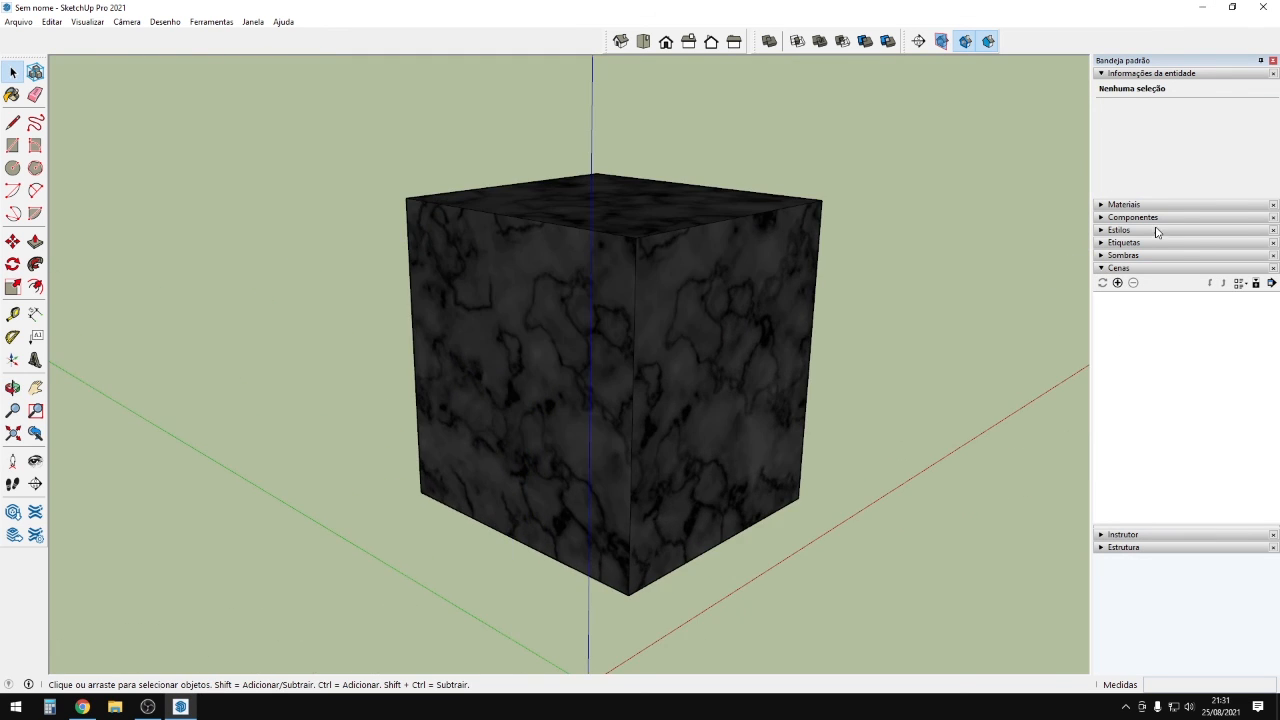
click(1118, 283)
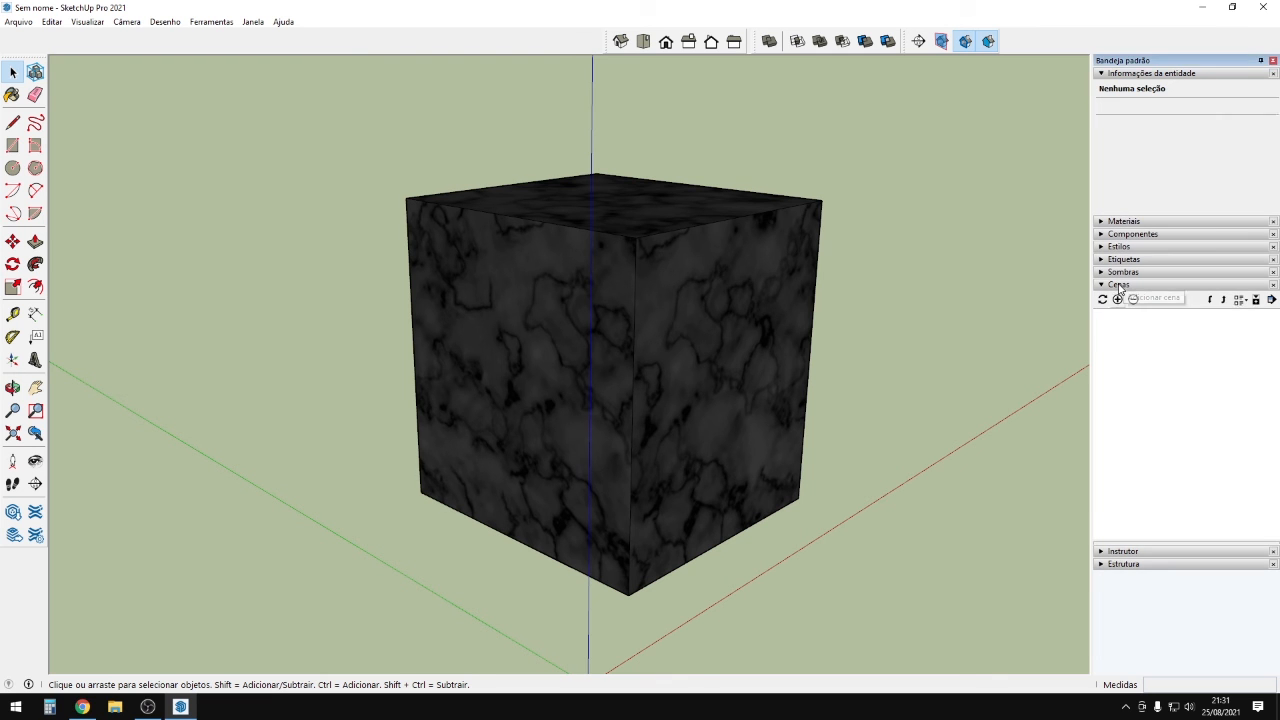
Add a second scene from a view of the box's white side, keeping the first scene.
middle_drag(921, 420, 15, 335)
middle_drag(871, 450, 151, 610)
middle_drag(871, 537, 675, 560)
click(1133, 300)
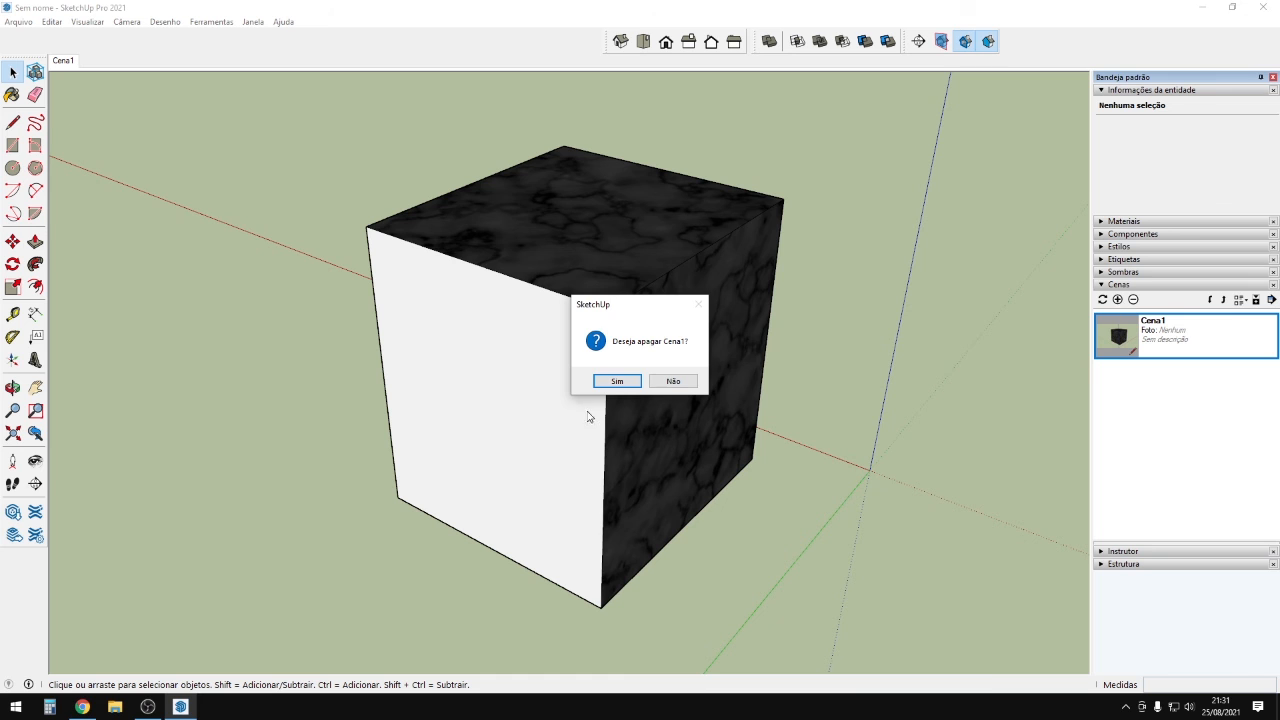
click(687, 385)
click(1118, 299)
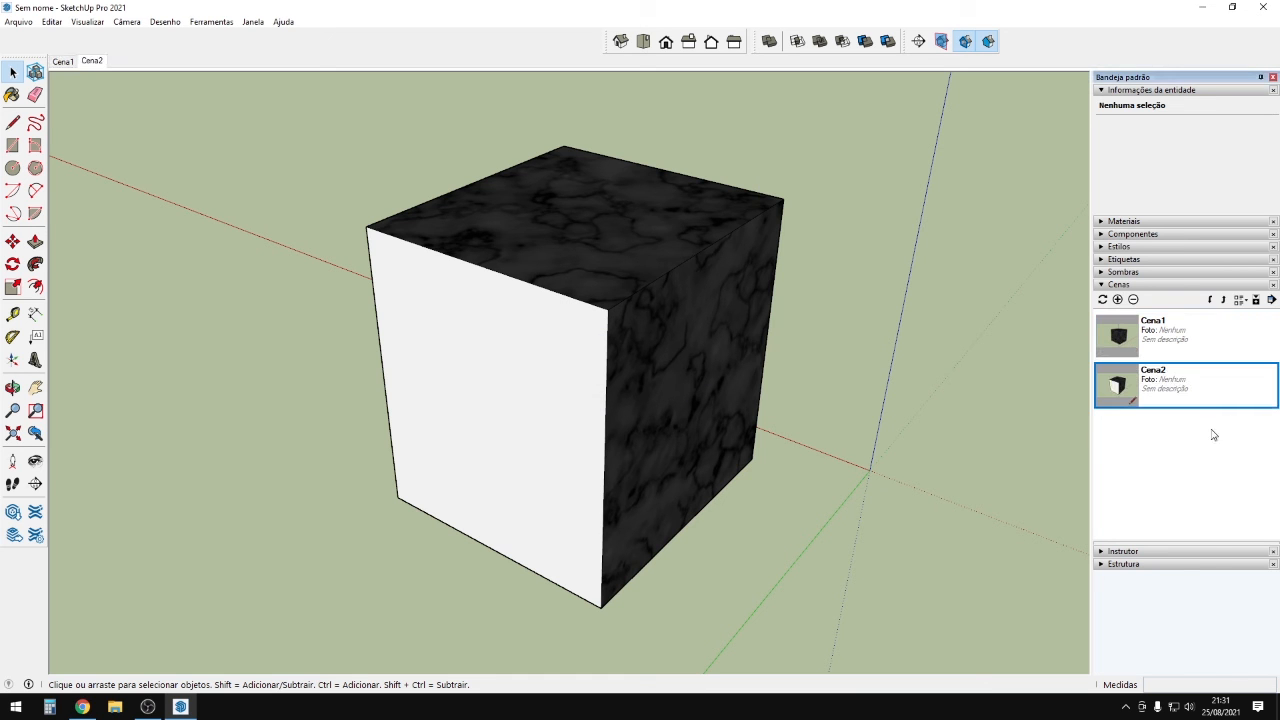
Switch back and forth between Cena1 and Cena2 to compare their views of the box.
double_click(1125, 340)
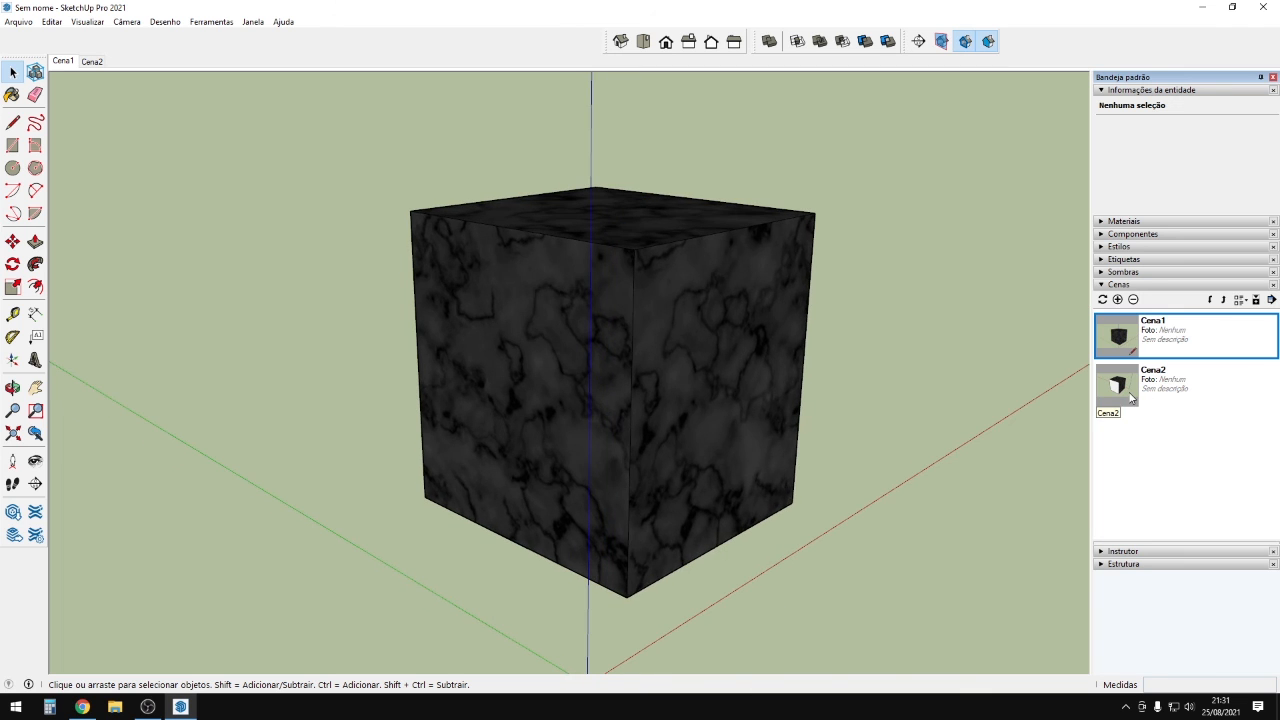
double_click(1127, 394)
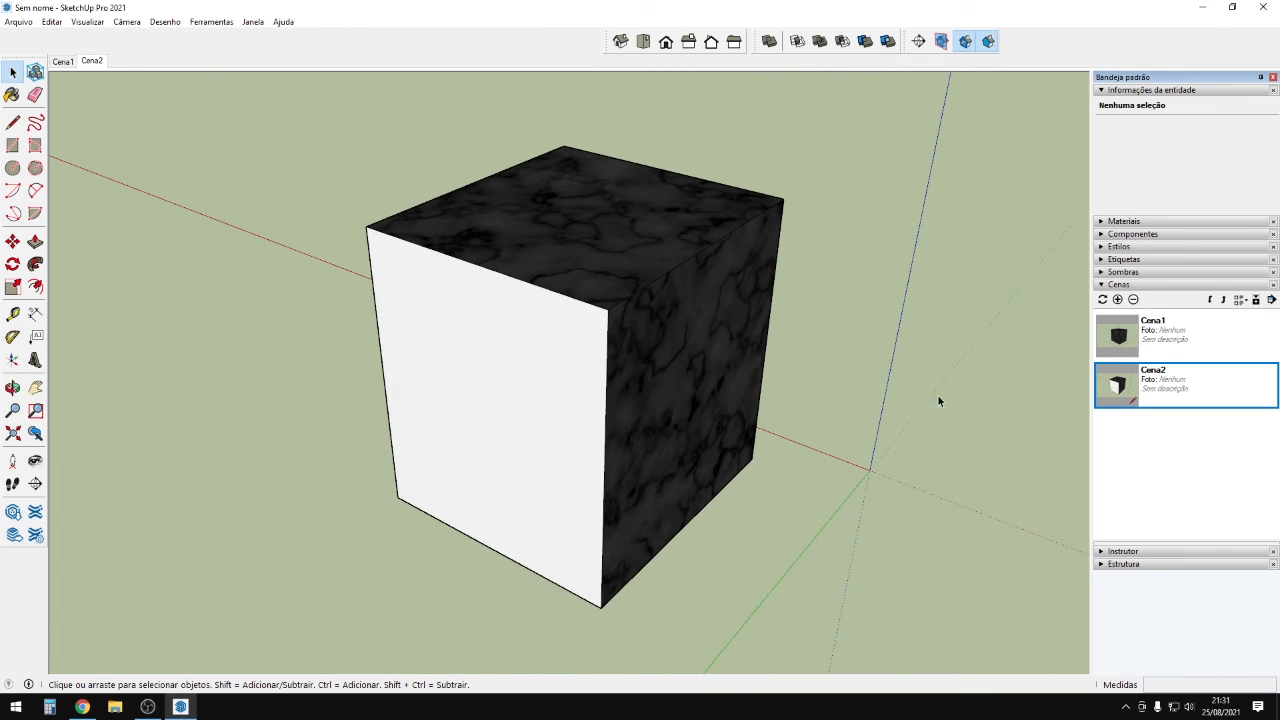
double_click(1133, 350)
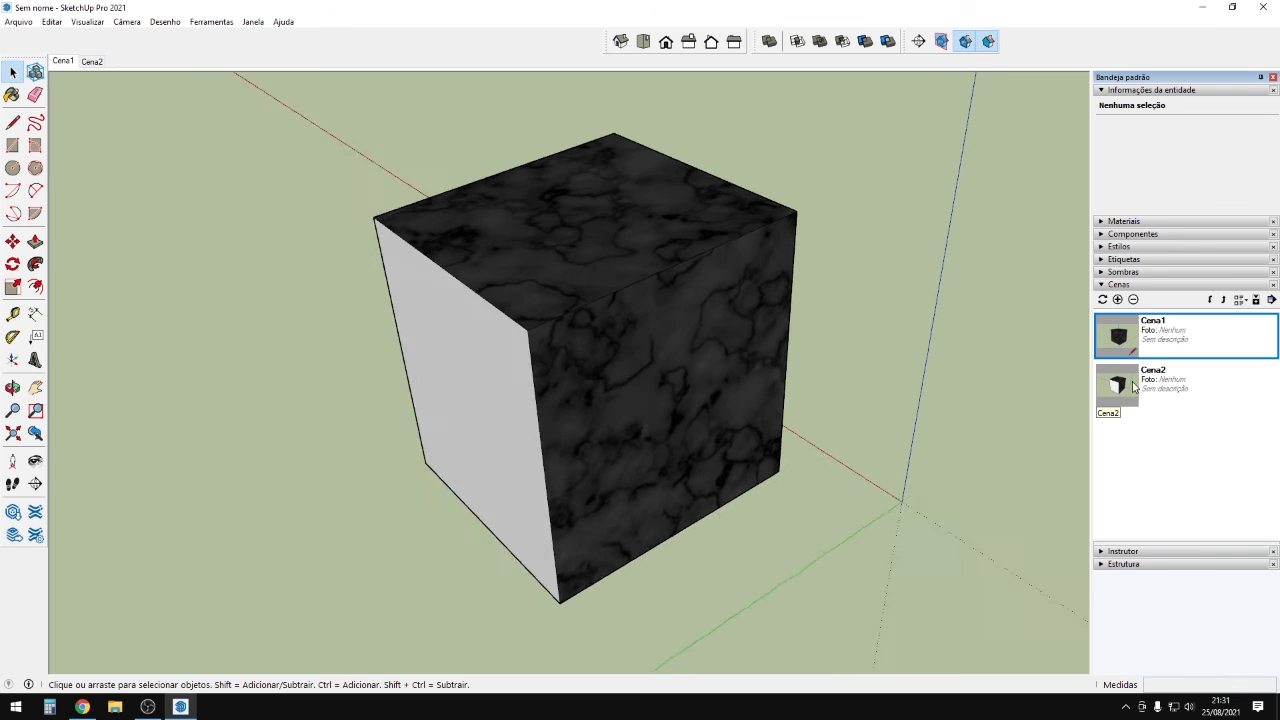
double_click(1131, 391)
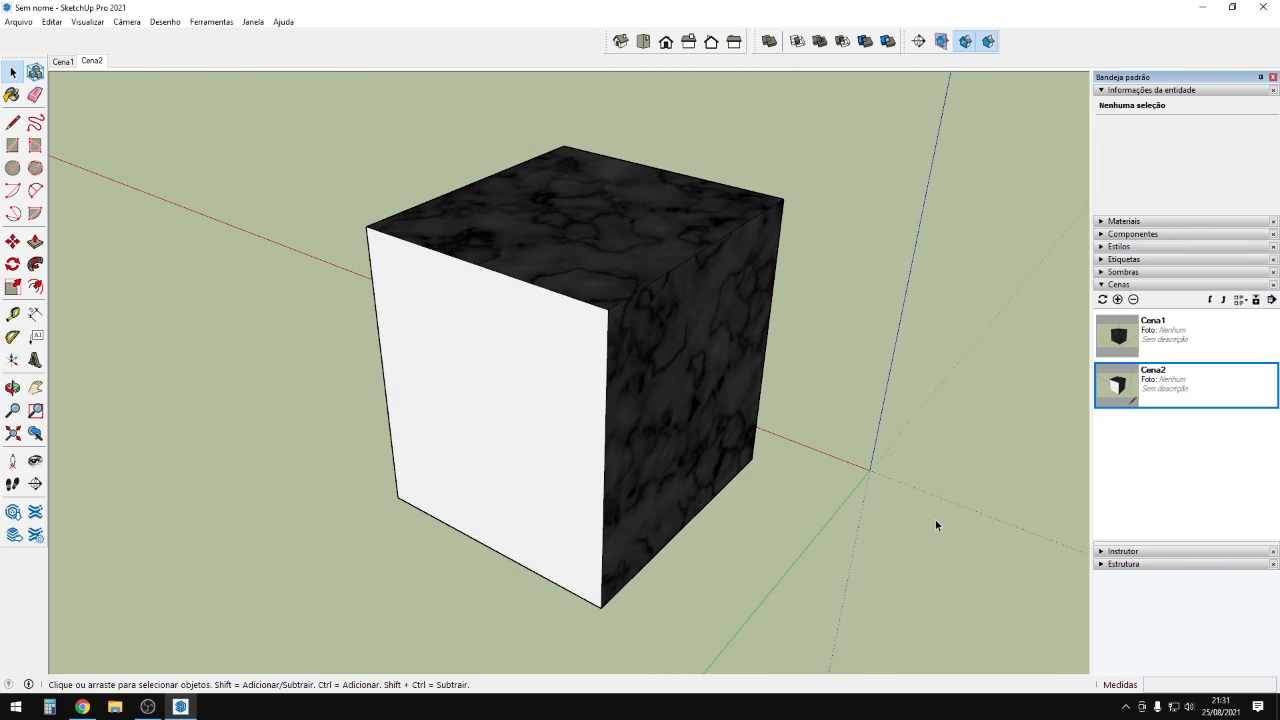
Collapse the scenes section, review the Select tool help in the Instrutor section, and remove that section from the tray.
click(1127, 285)
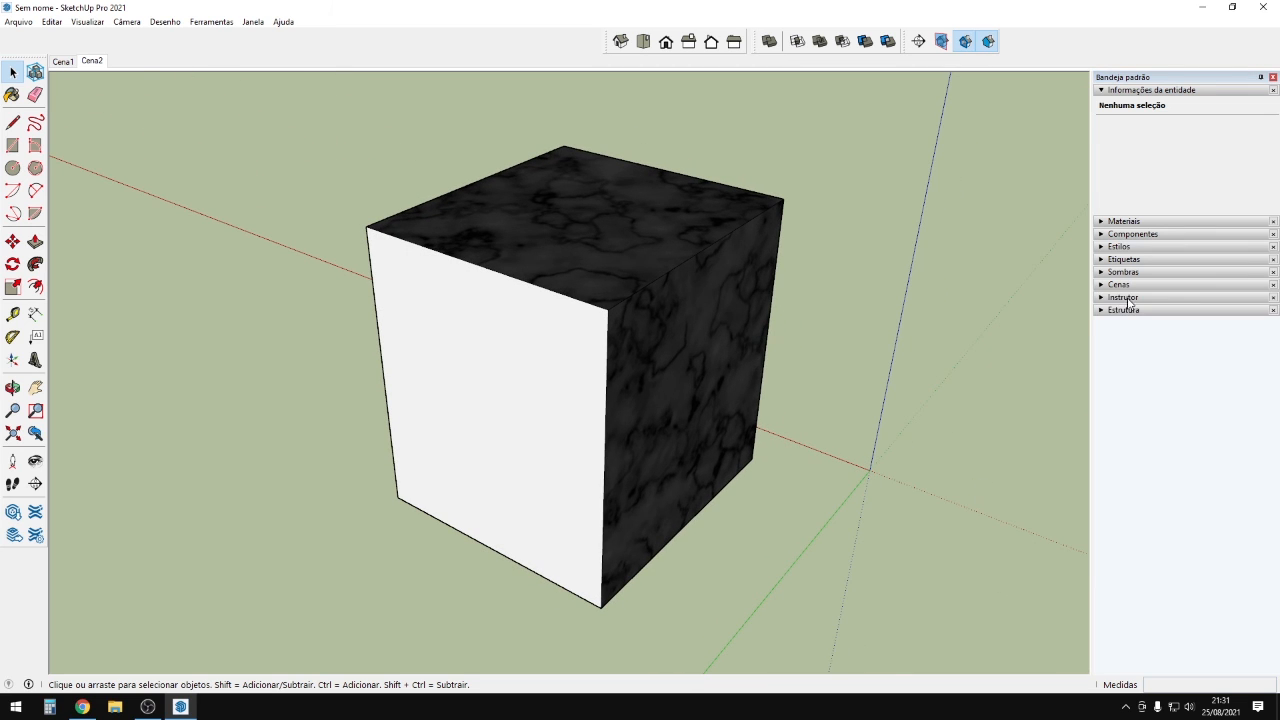
click(1127, 297)
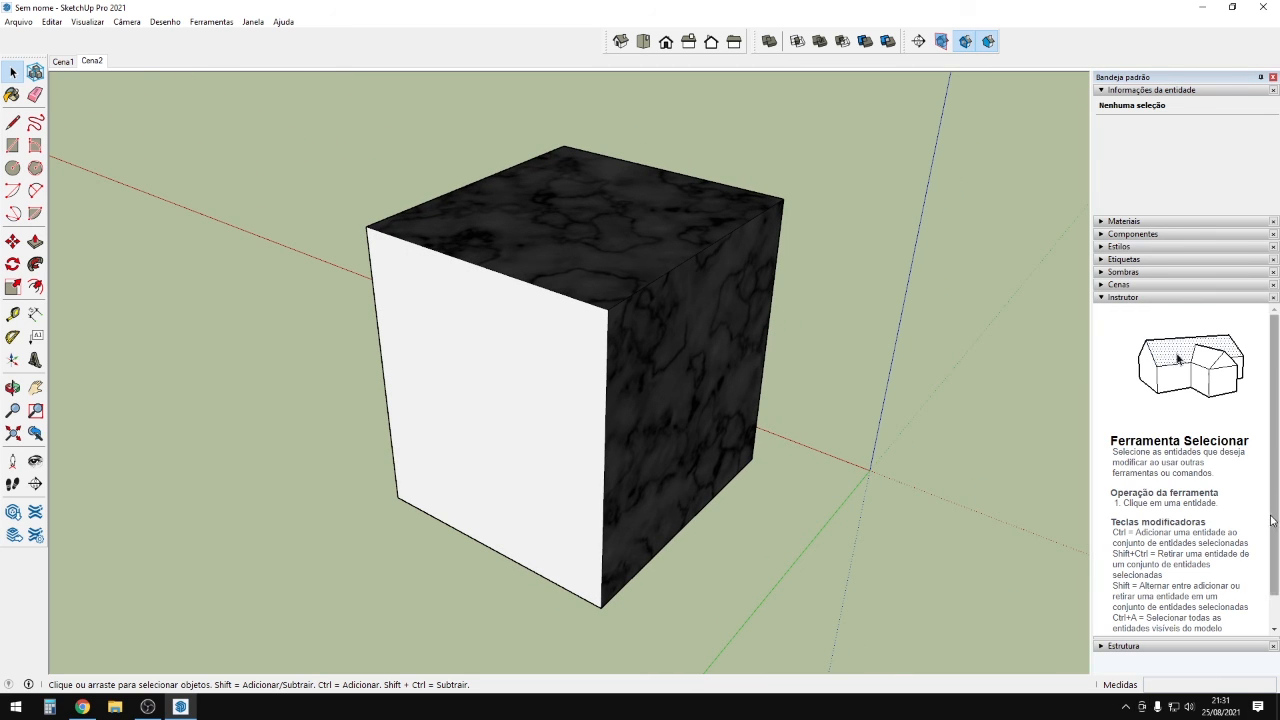
drag(1273, 522, 1271, 579)
scroll(1271, 580, up, 2)
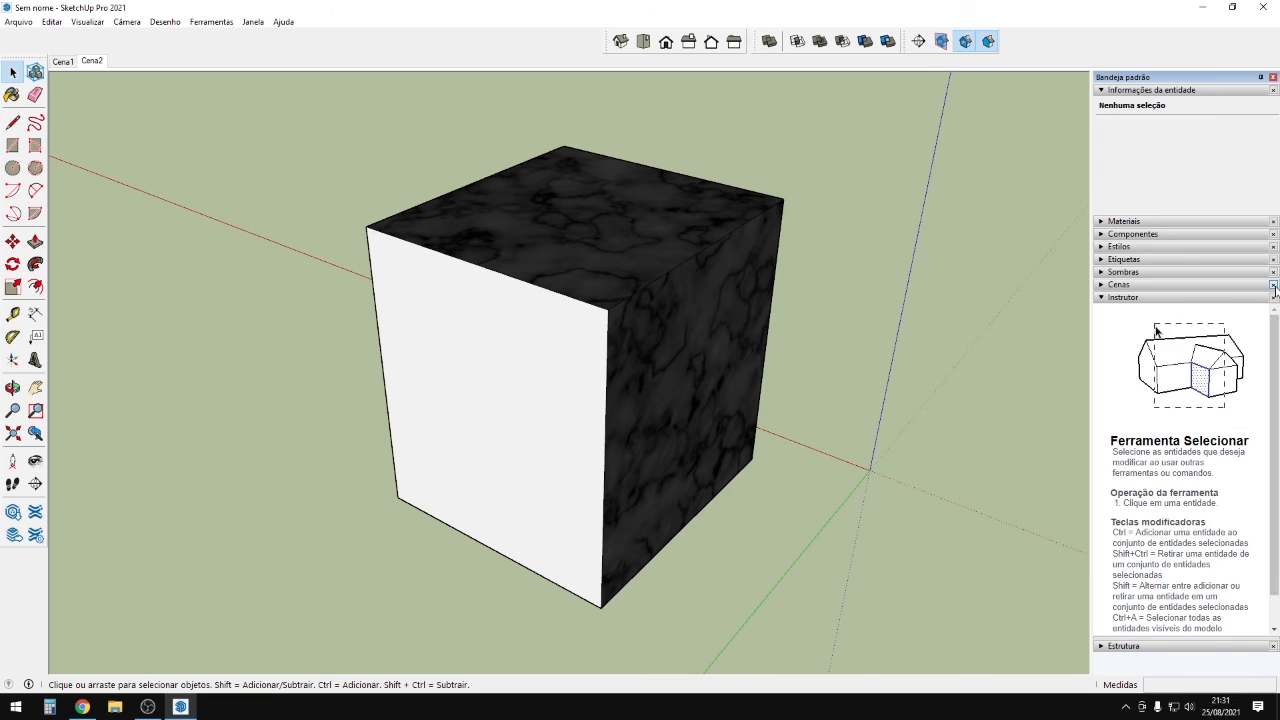
click(1126, 298)
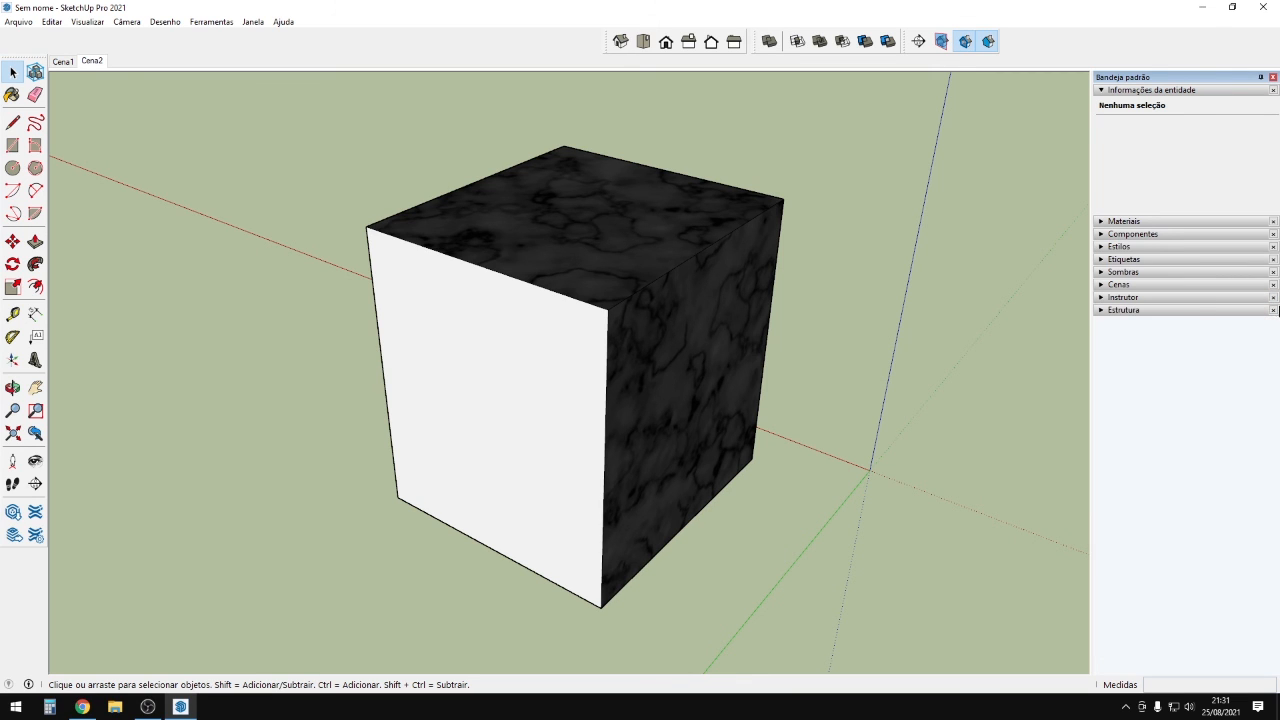
click(1273, 297)
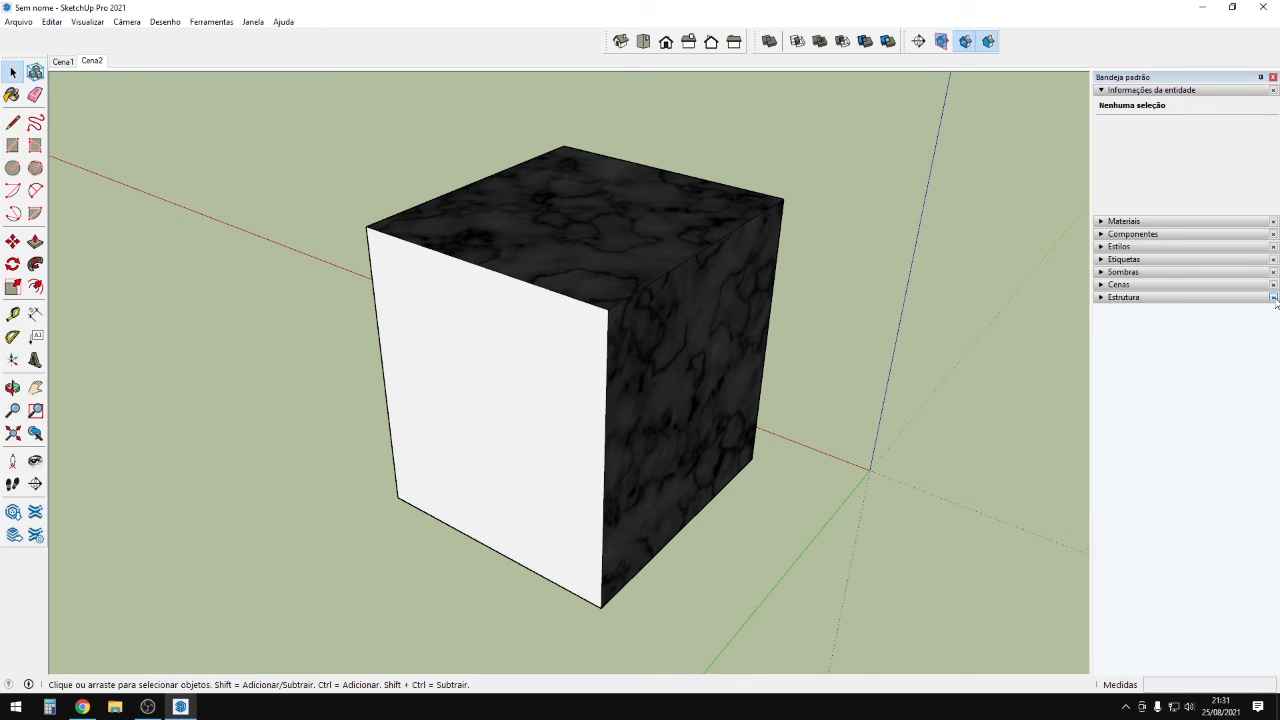
Expand the Estrutura section and hide the box's front marble face together with its edges.
click(1140, 298)
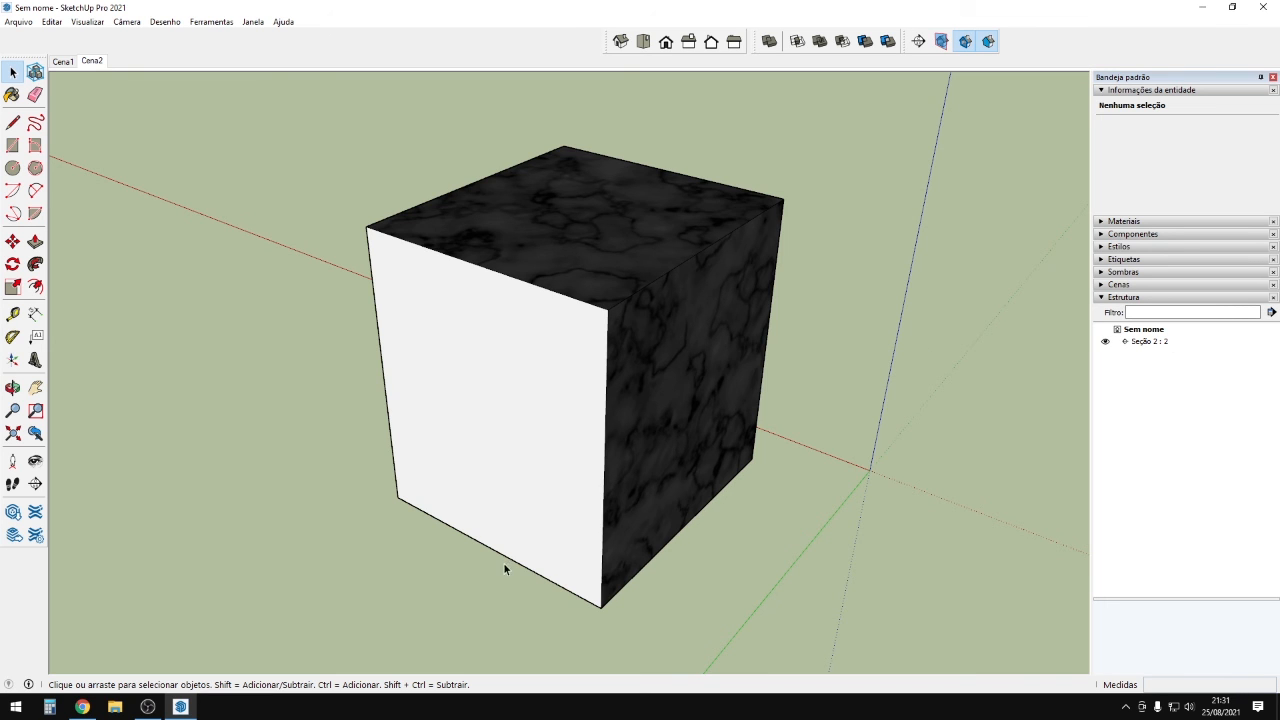
scroll(630, 500, down, 3)
middle_drag(754, 473, 641, 560)
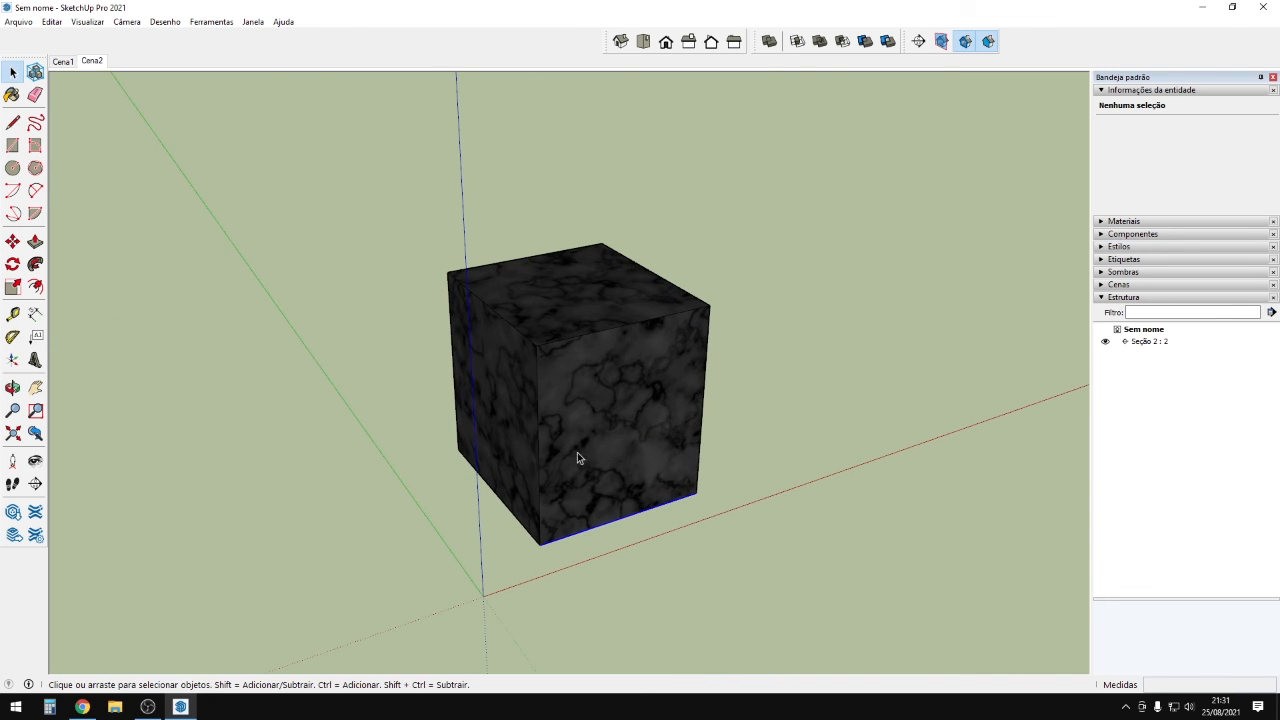
double_click(609, 366)
right_click(609, 366)
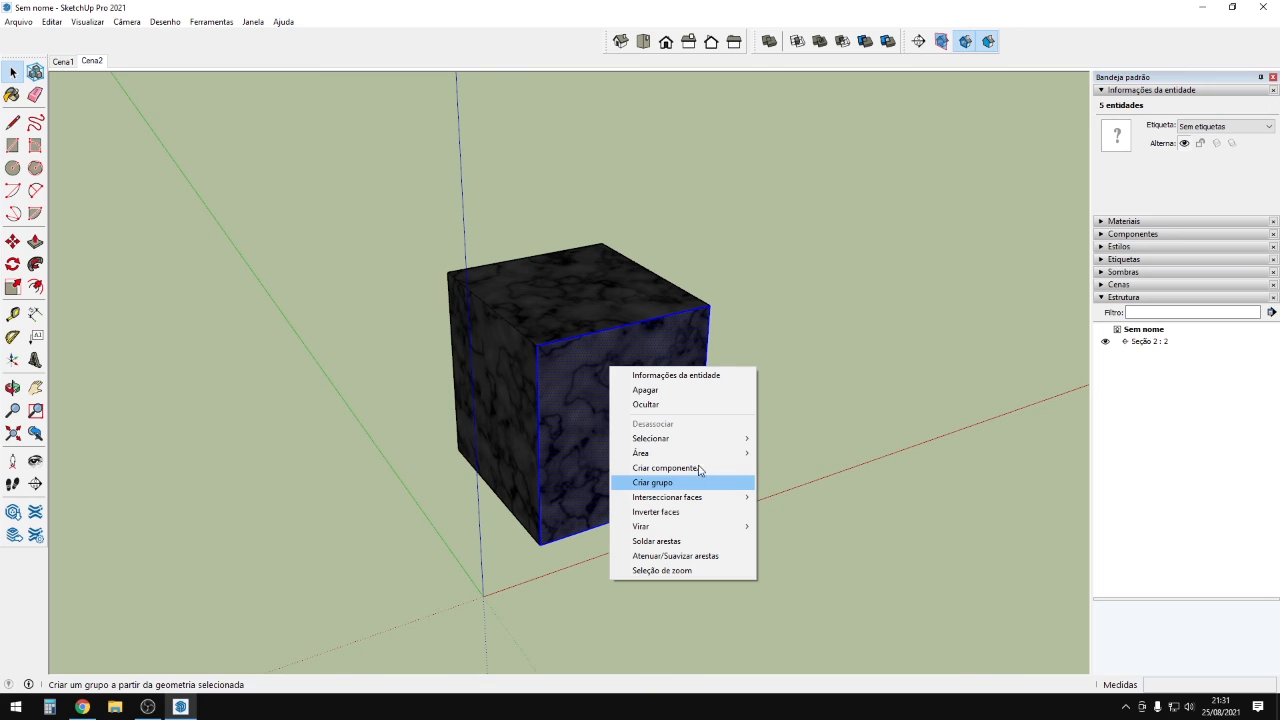
click(671, 404)
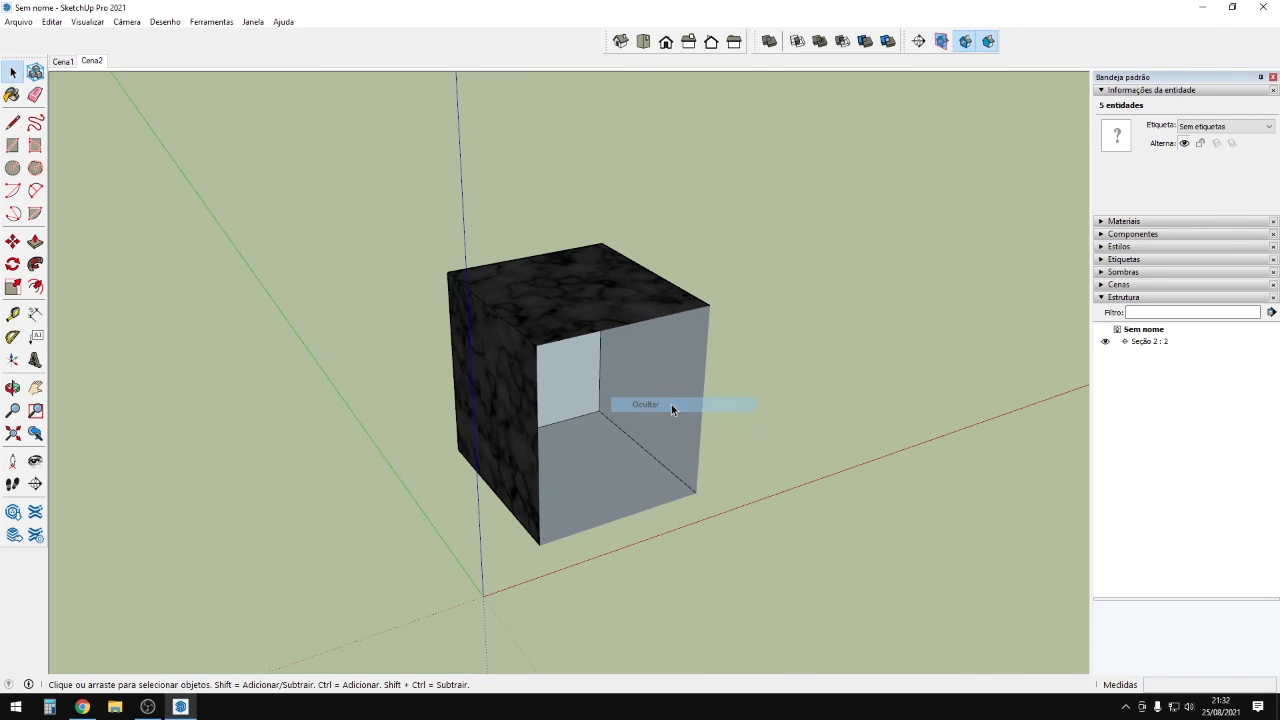
Activate the Seção 2 section plane from the model structure to cut the box.
click(1160, 334)
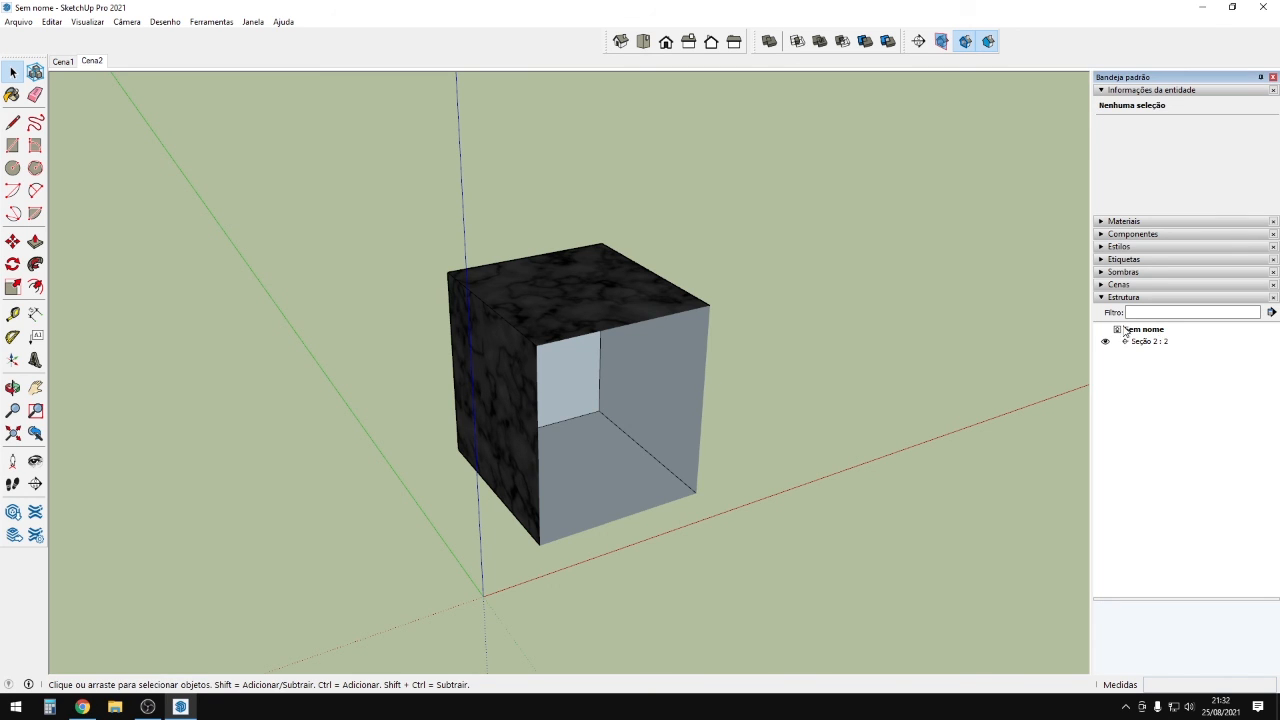
click(1118, 298)
click(1118, 298)
click(1146, 342)
Select the entire box and unhide its hidden front face and edges.
triple_click(563, 342)
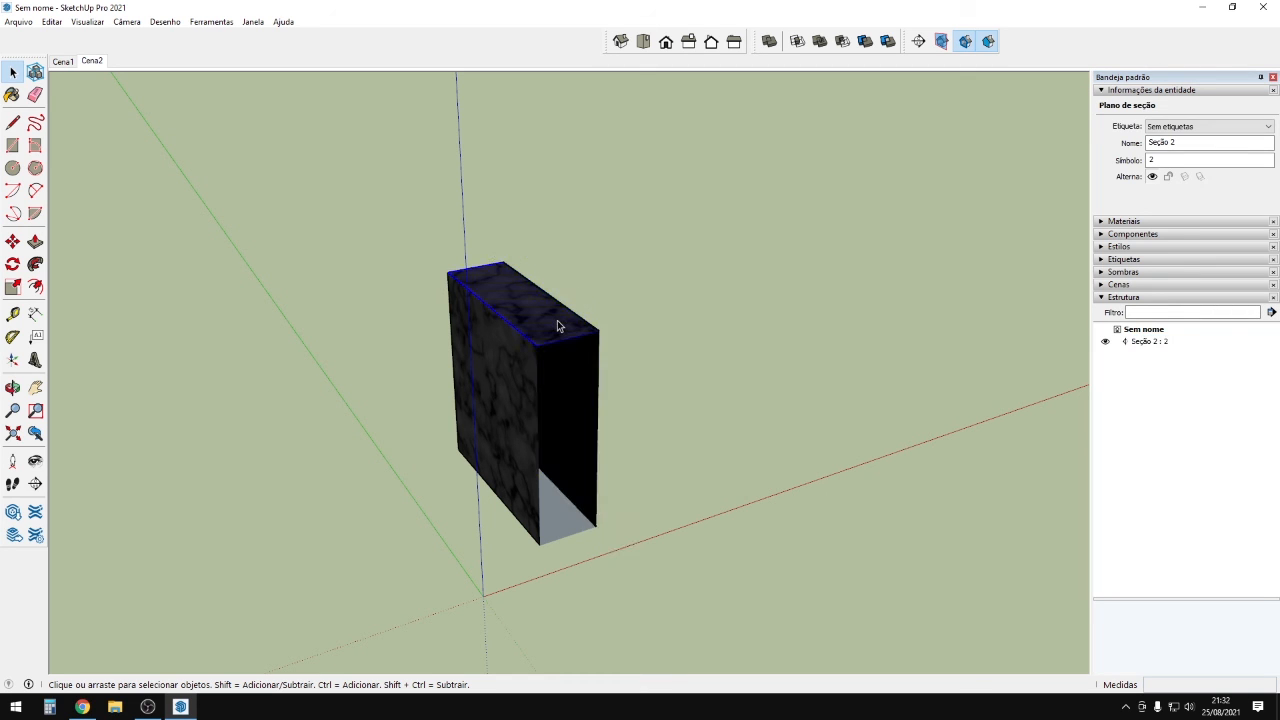
right_click(557, 321)
click(640, 362)
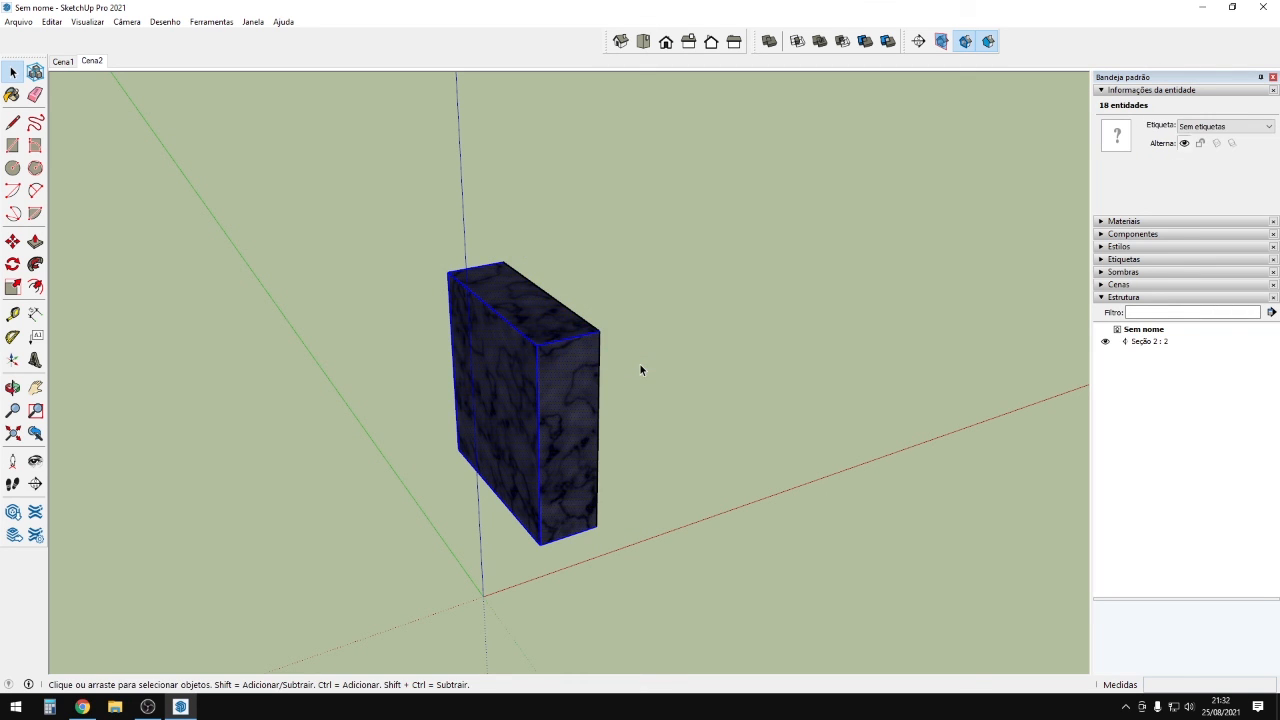
Hide the Seção 2 section plane from the model structure and show it again.
middle_drag(617, 506, 565, 427)
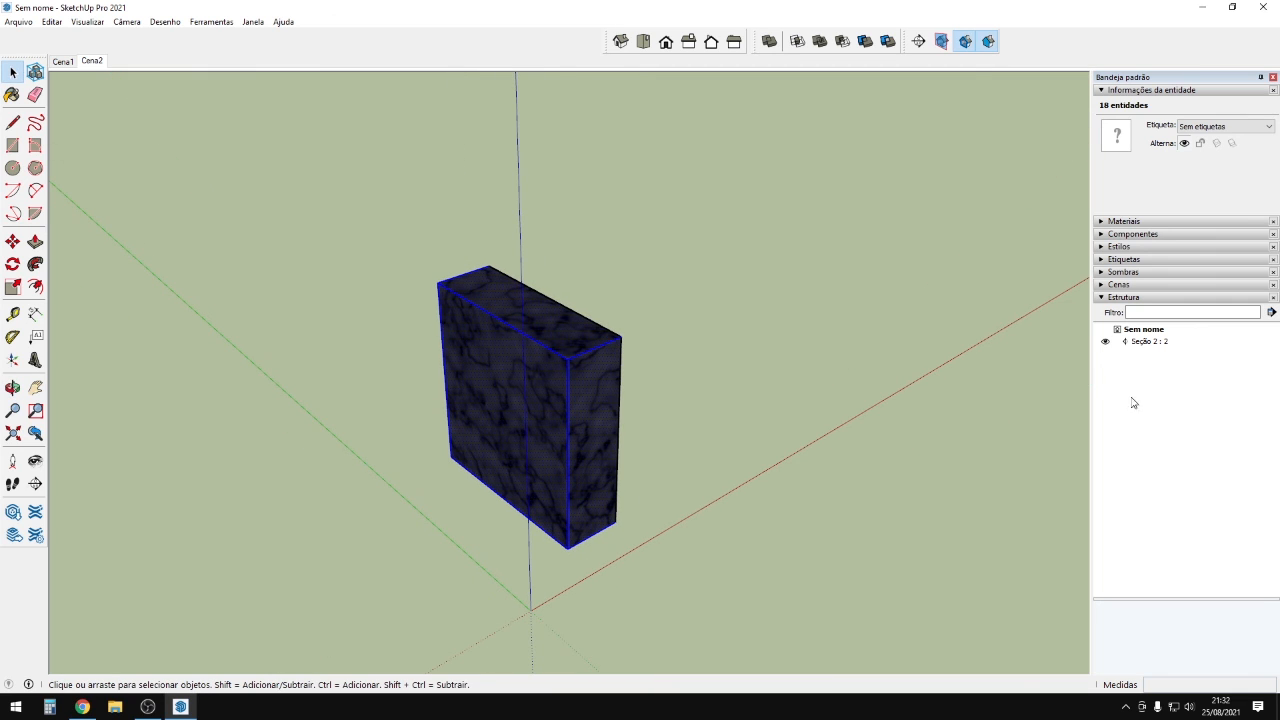
click(1121, 343)
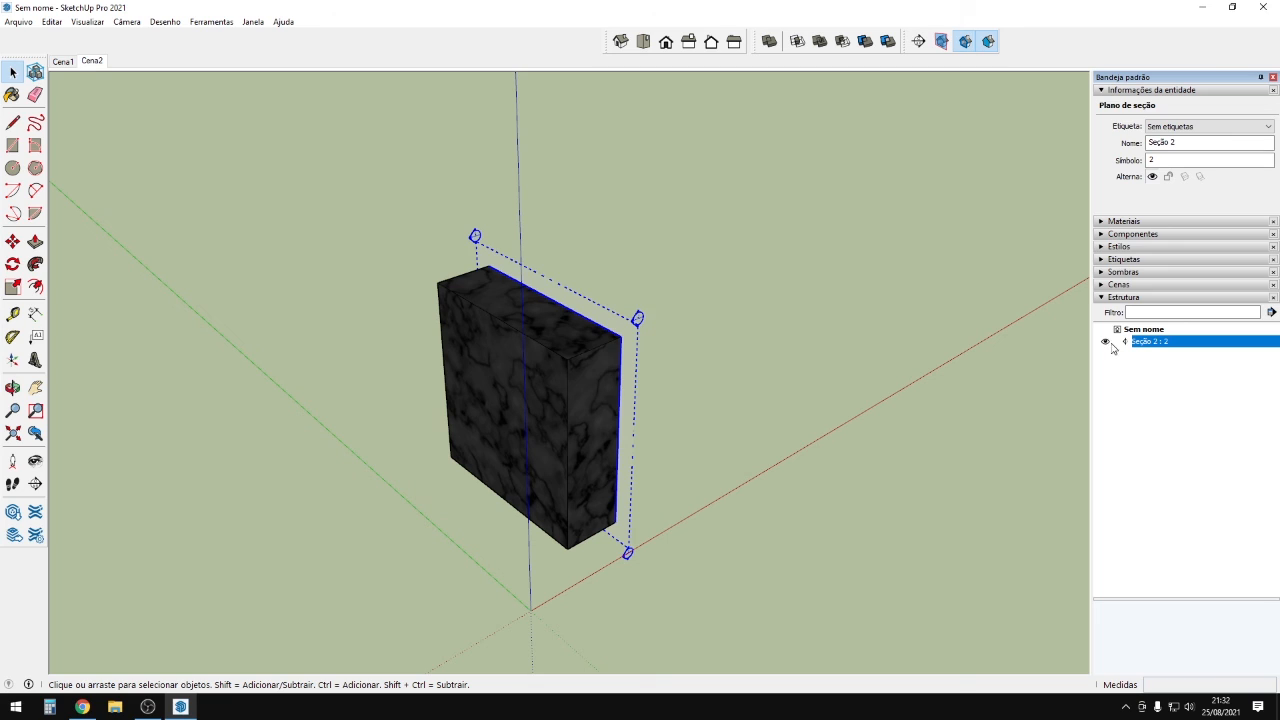
click(1107, 342)
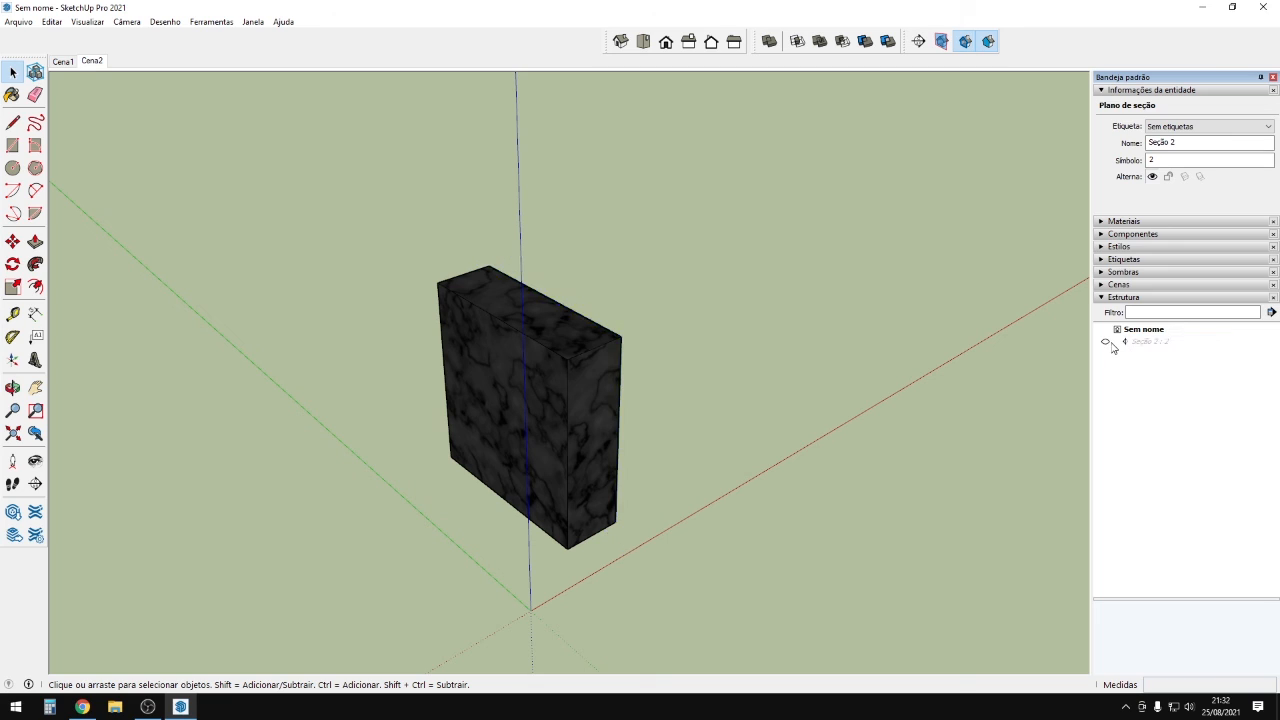
click(1160, 343)
click(1107, 342)
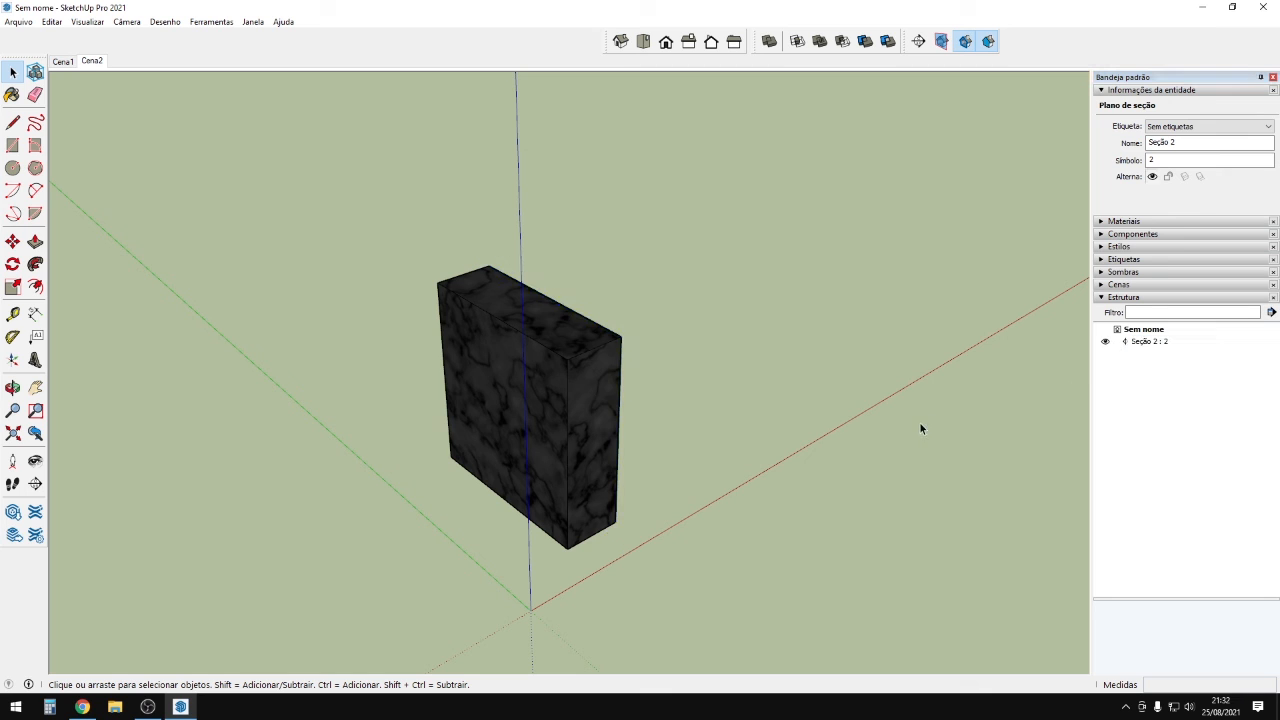
Check the box's cut side and turn off the active cut of the Seção 2 section plane from the model structure.
middle_drag(1028, 406, 30, 499)
click(599, 307)
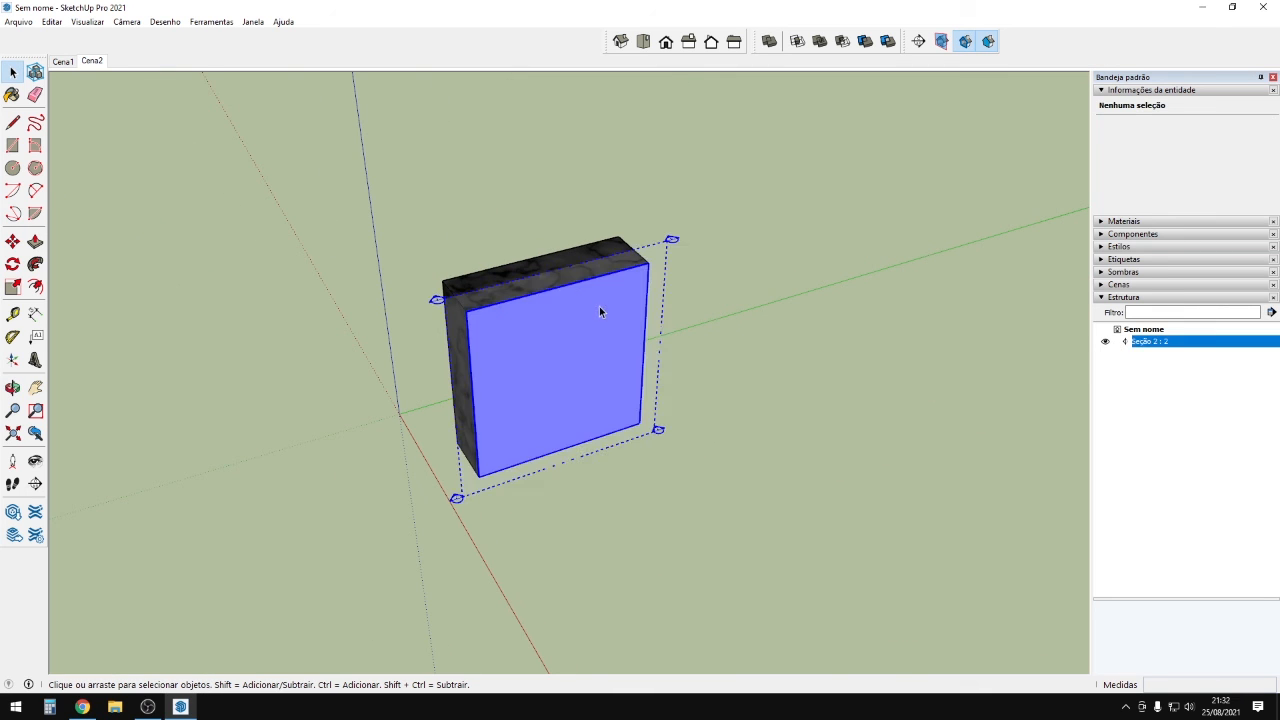
double_click(1160, 343)
right_click(1165, 345)
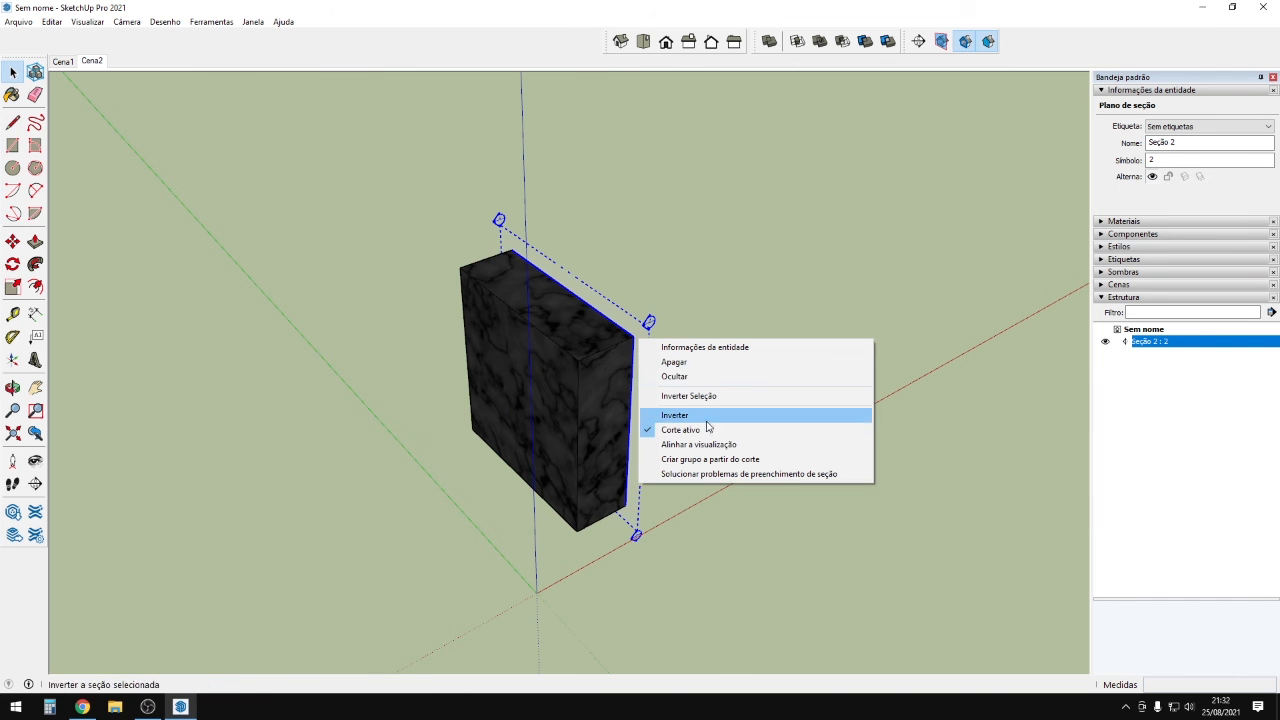
click(700, 432)
click(758, 402)
middle_drag(814, 385, 865, 434)
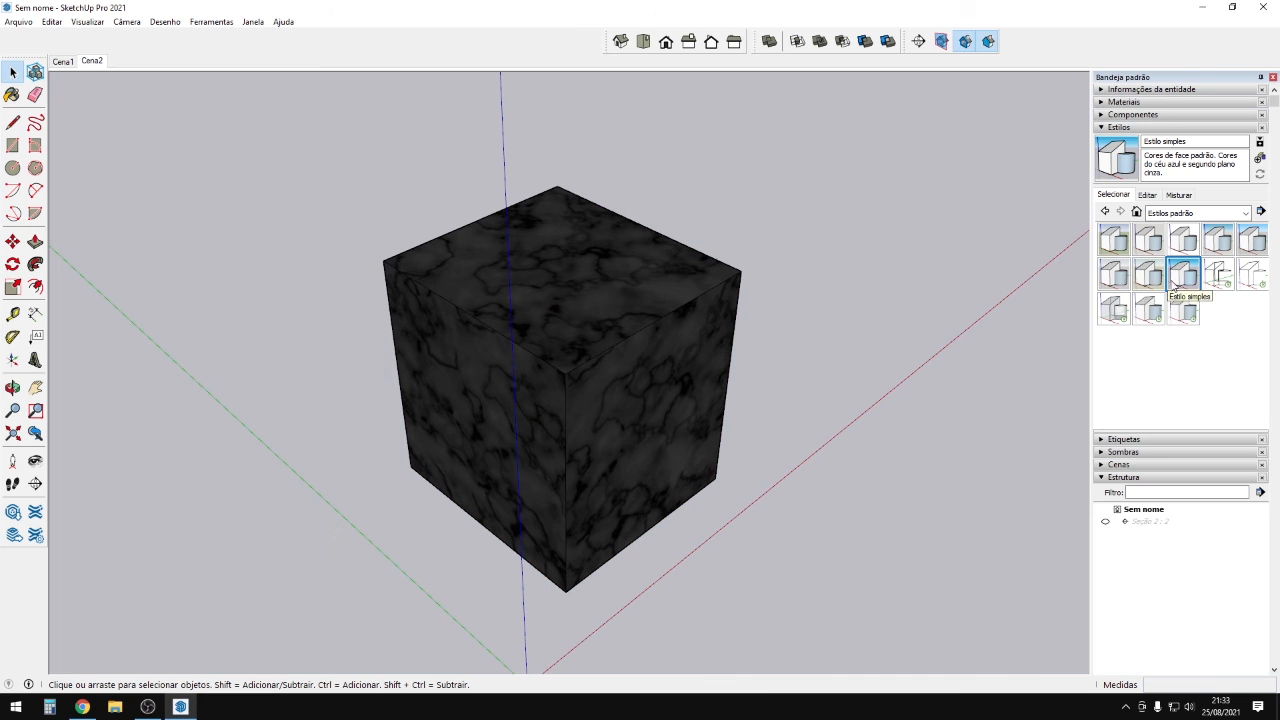
Apply the Estilo padrão style from the Estilos padrão collection and collapse the styles section.
click(1149, 277)
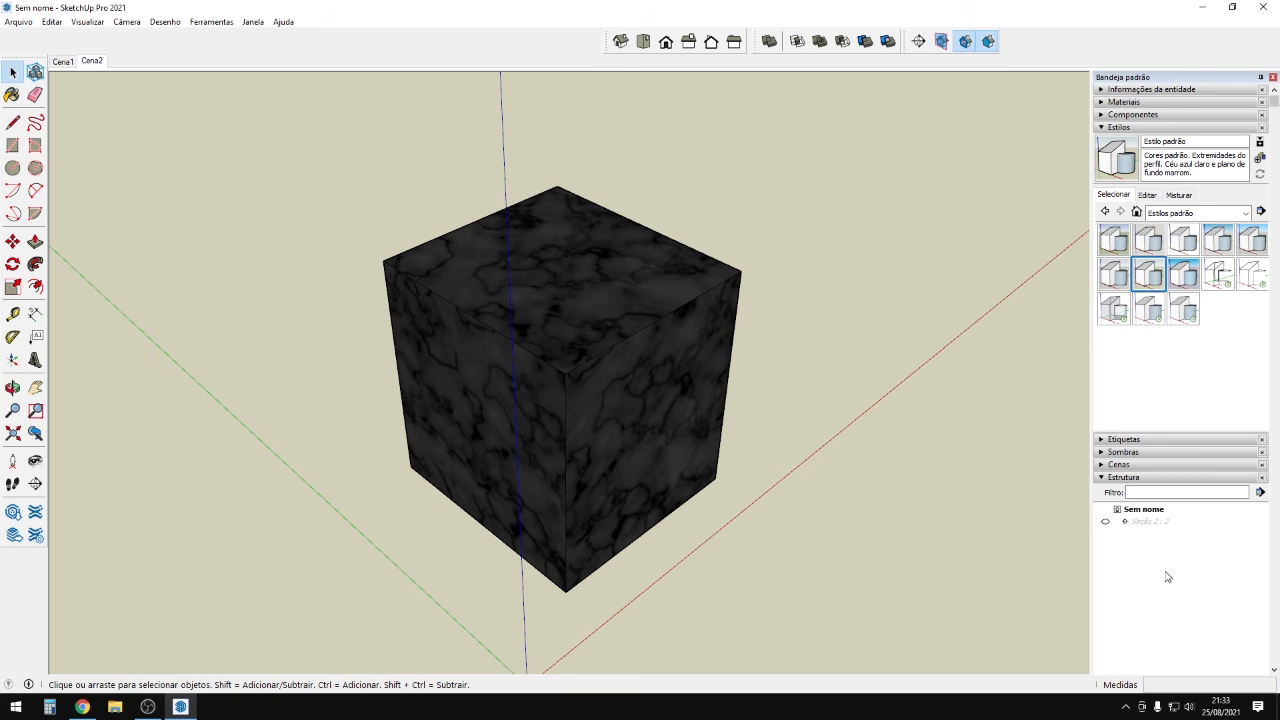
scroll(955, 571, down, 3)
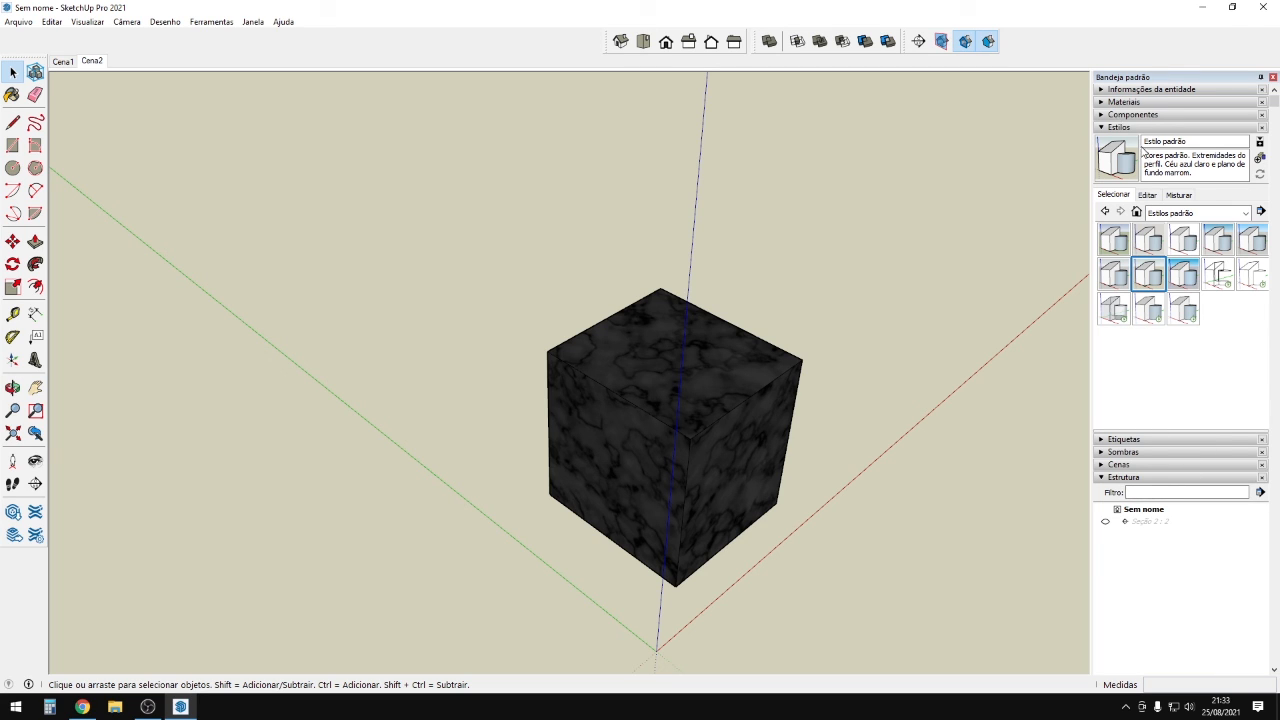
click(1102, 128)
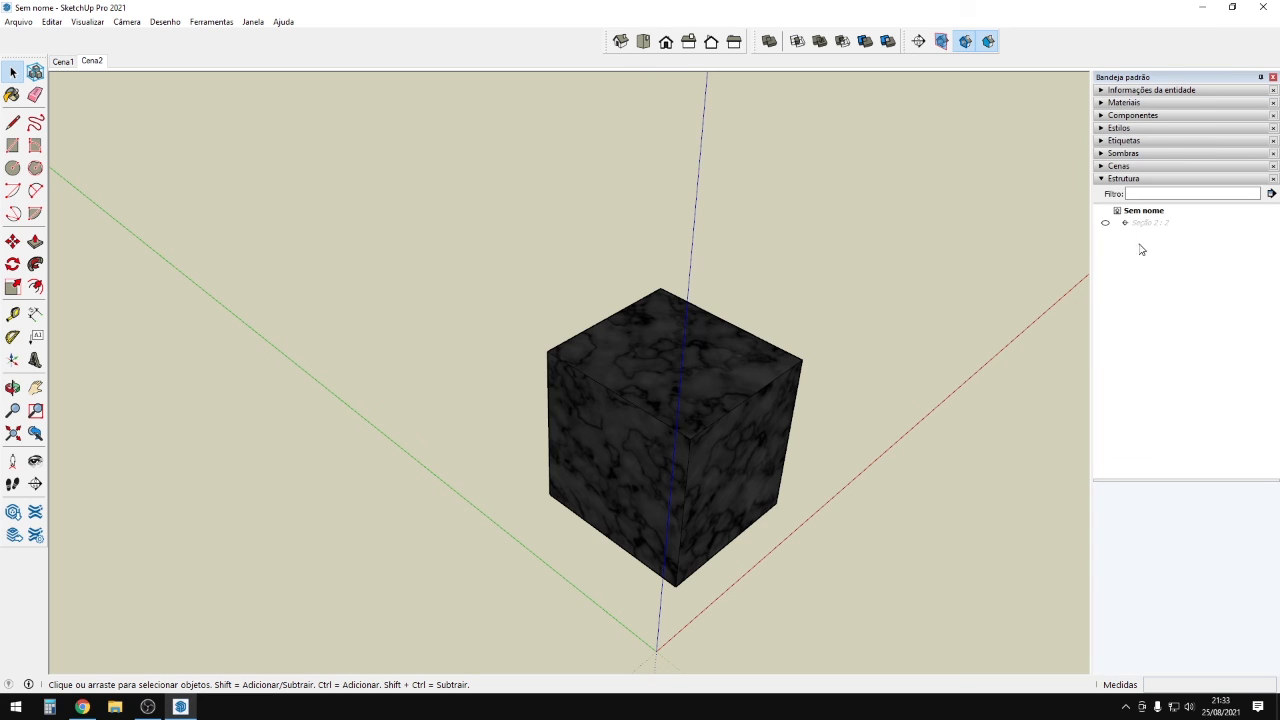
Expand the entity information section and inspect the details of one of the box's side faces.
click(1113, 91)
click(720, 425)
scroll(730, 418, up, 2)
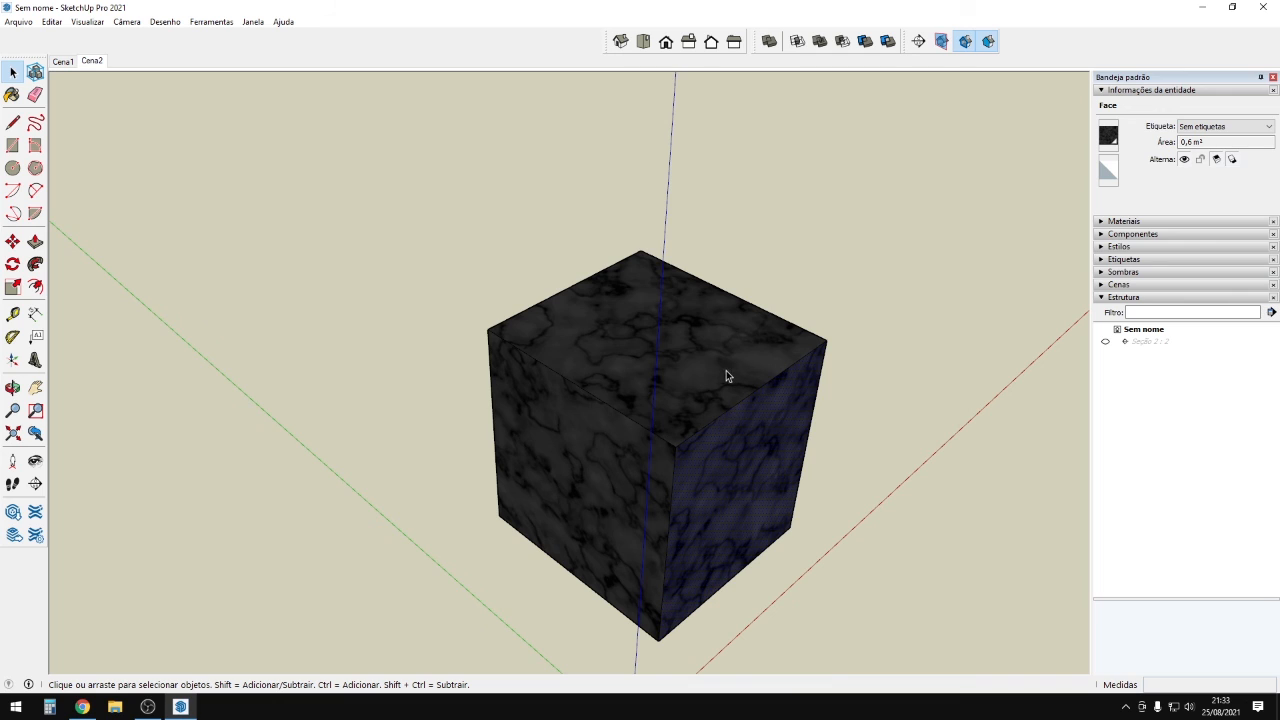
Select the entire box and review its available tags in the entity information, choosing Sem etiquetas.
triple_click(726, 375)
click(1223, 127)
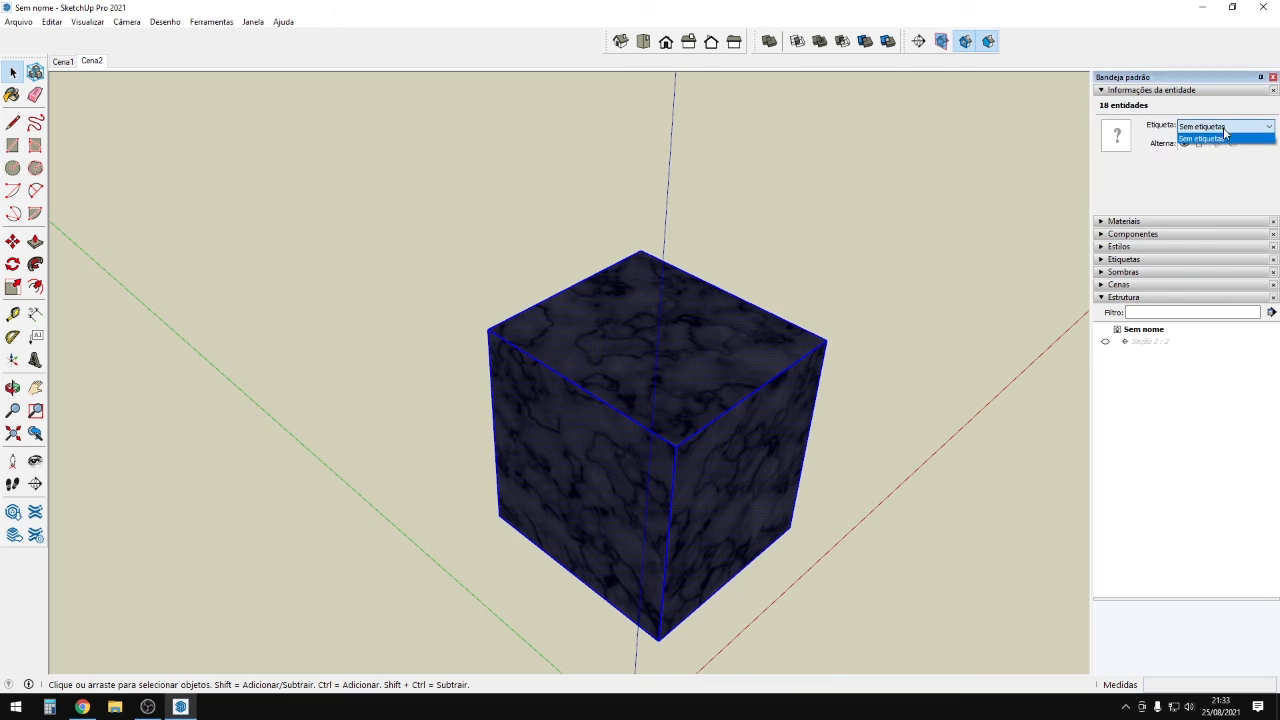
click(1226, 137)
click(1269, 127)
click(1205, 180)
middle_drag(525, 402, 797, 433)
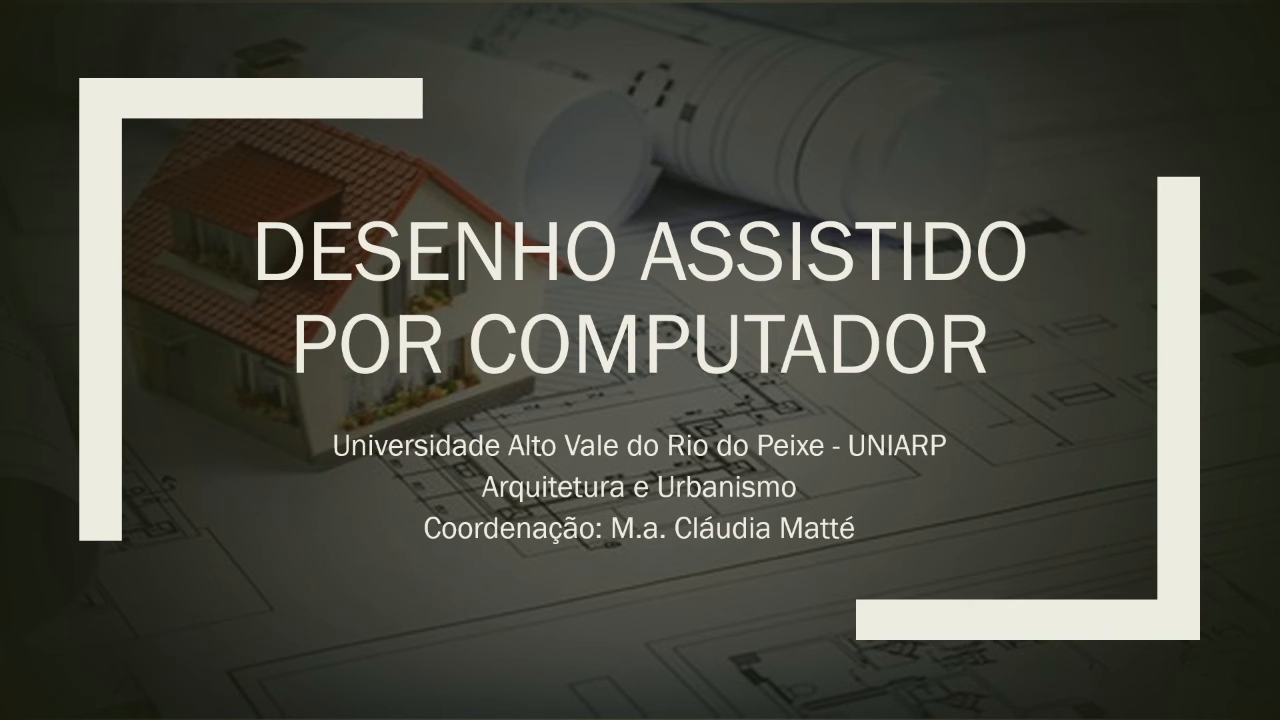